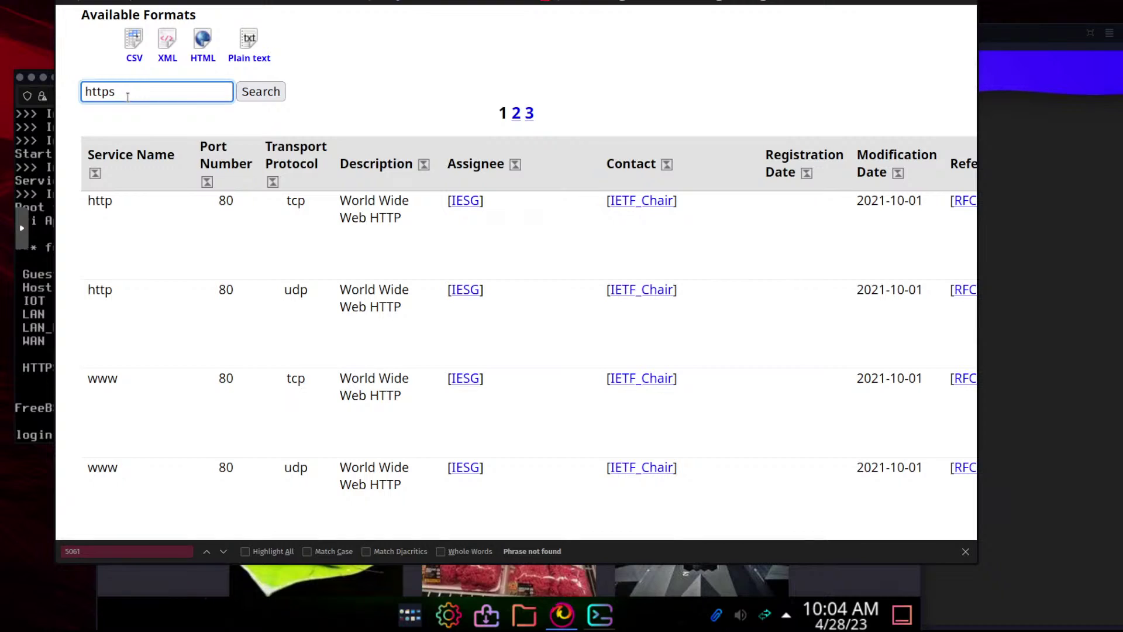
# Search the IANA service registry for https and scroll through the results
pyautogui.click(268, 94)
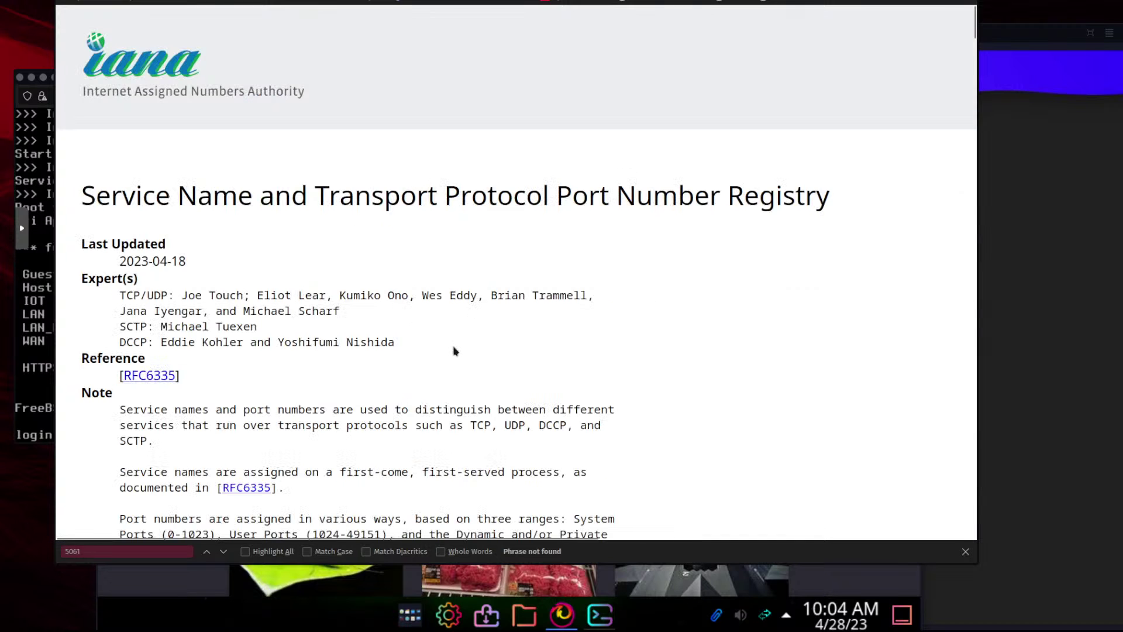
pyautogui.scroll(-15, 456, 350)
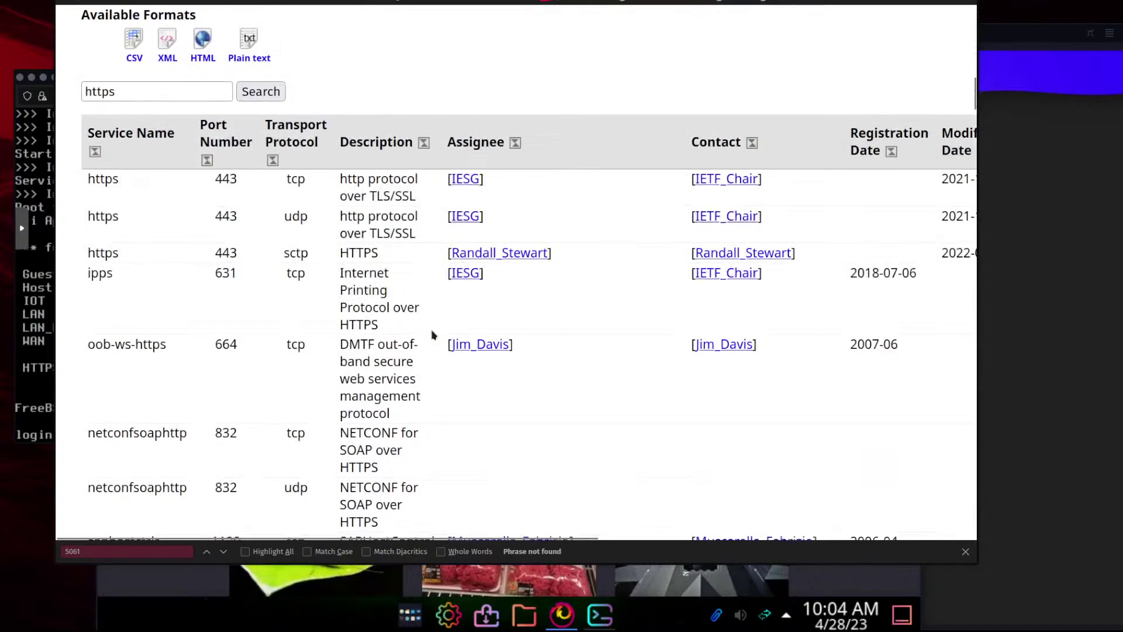
pyautogui.scroll(-2, 433, 334)
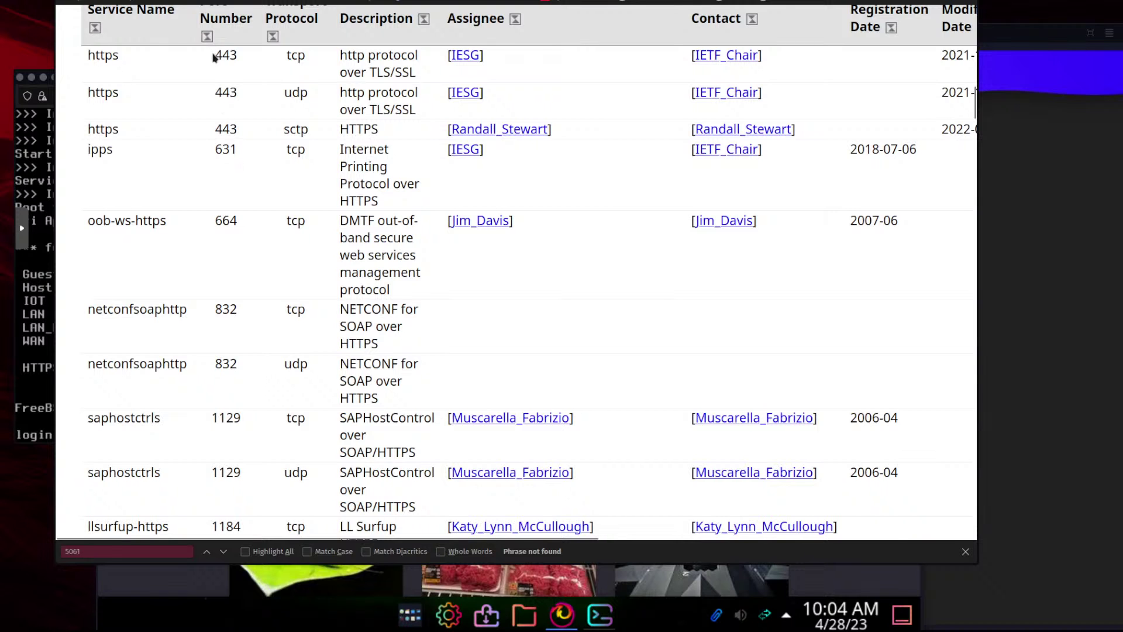
# Highlight port 443 on the https row, then switch to the other Firefox window
pyautogui.moveTo(214, 57); pyautogui.dragTo(237, 56)
pyautogui.scroll(-5, 296, 290)
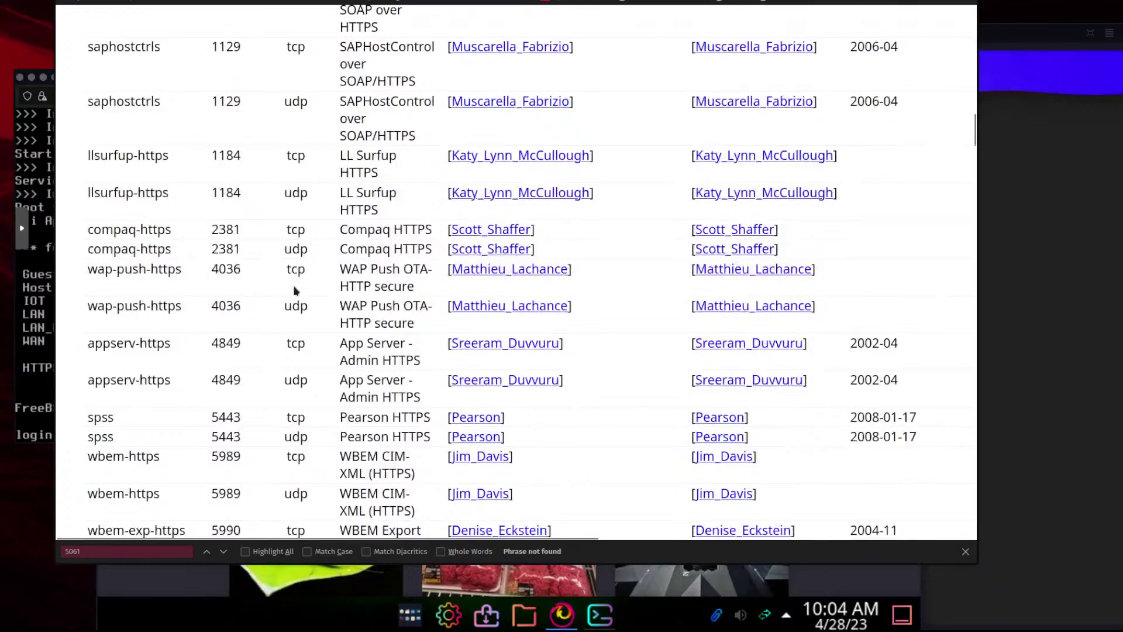
pyautogui.scroll(-3, 296, 290)
pyautogui.scroll(-3, 296, 290)
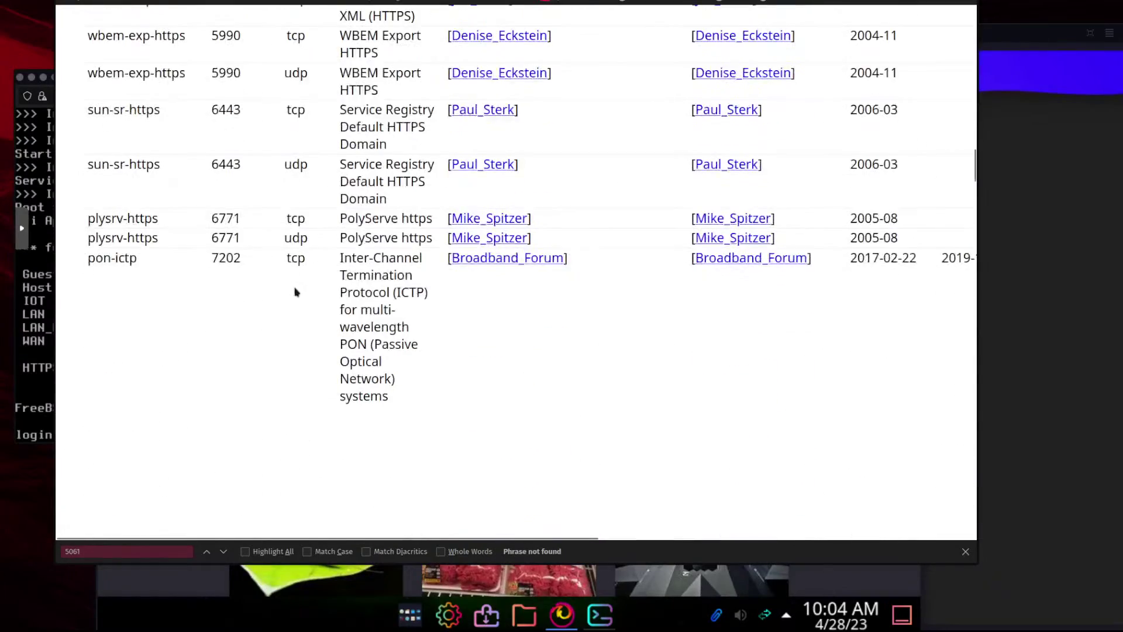
pyautogui.scroll(20, 294, 290)
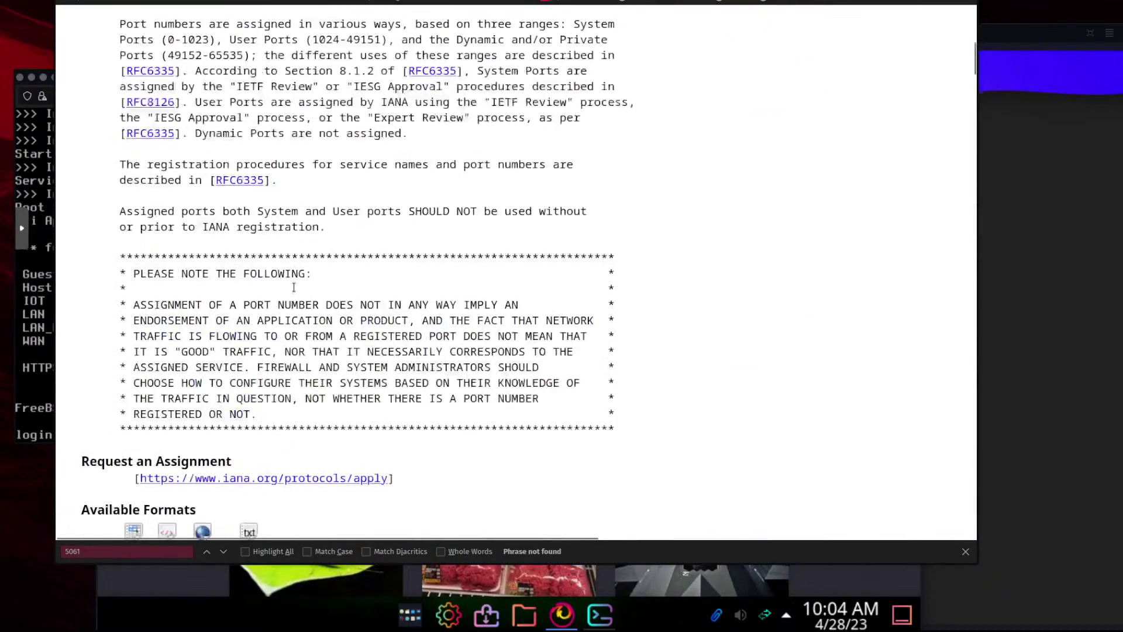
pyautogui.scroll(-5, 294, 286)
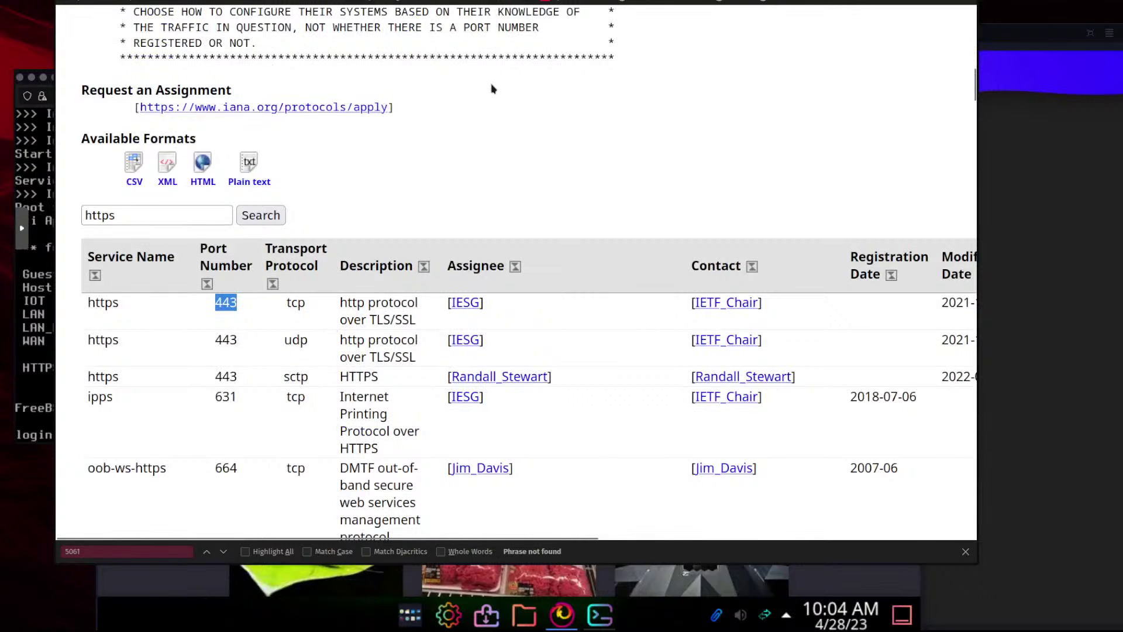
pyautogui.click(351, 587)
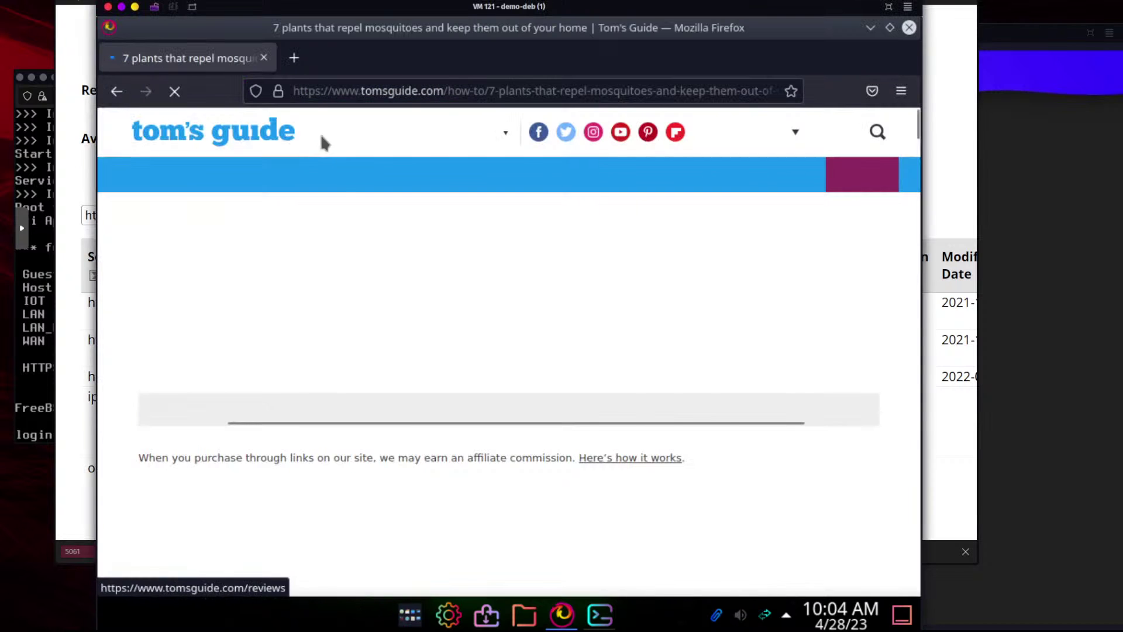
# Go to the OPNsense Dashboard page and log in with the administrator credentials
pyautogui.click(555, 93)
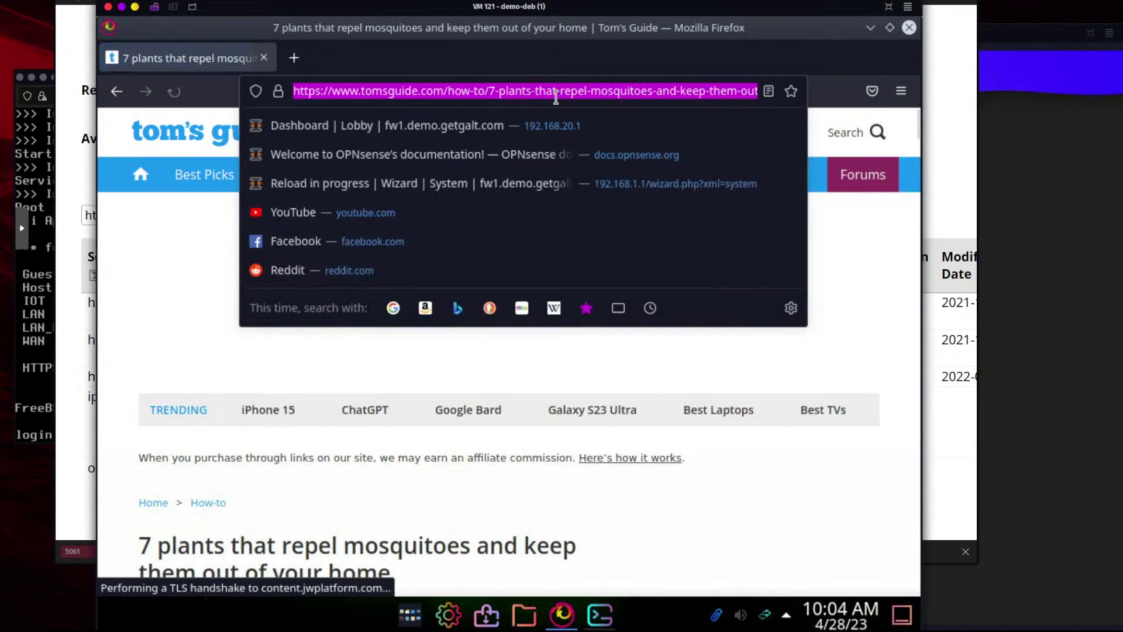
pyautogui.click(568, 128)
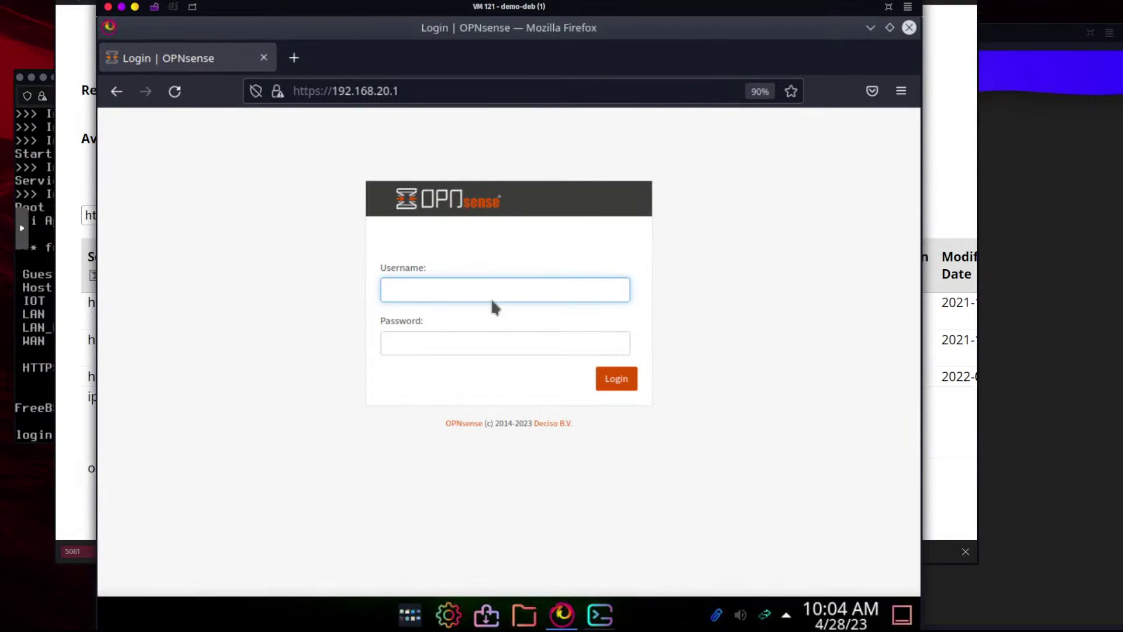
pyautogui.write('root')
pyautogui.press('Tab')
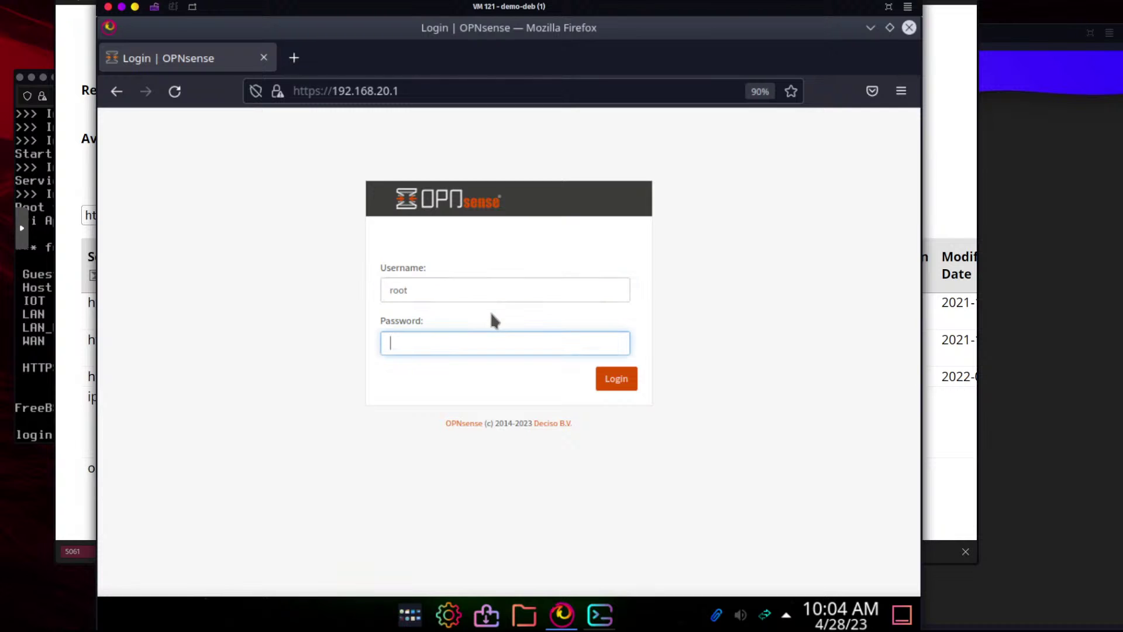
pyautogui.write('••••••••••••••••')
pyautogui.press('Return')
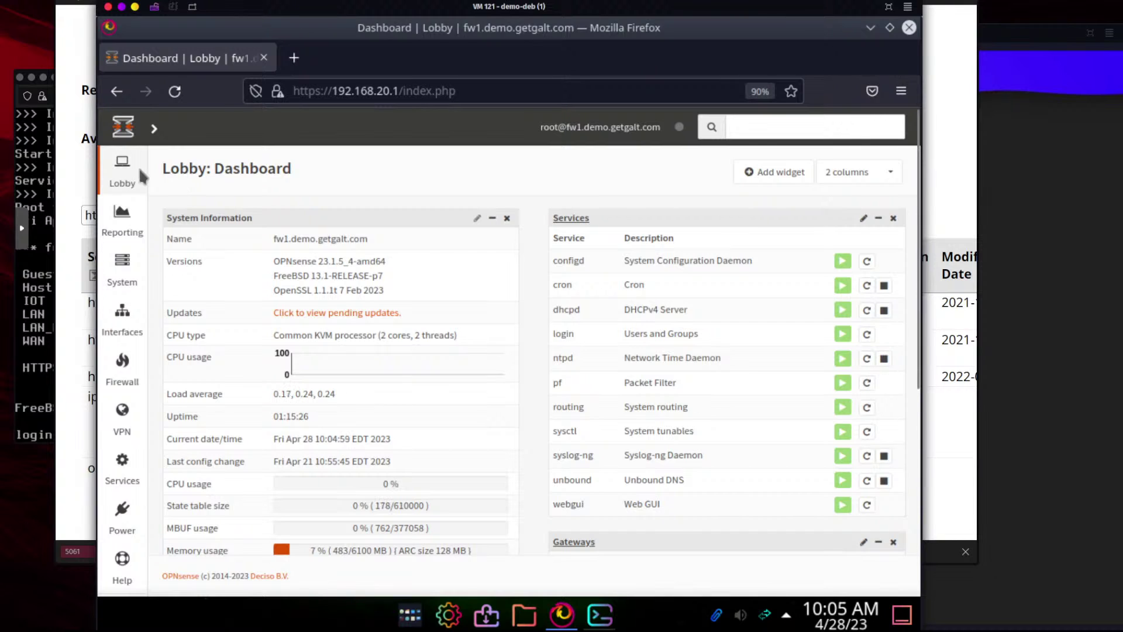
# Go to Firewall > Aliases and clear the http search so all 12 aliases are listed
pyautogui.moveTo(198, 383)
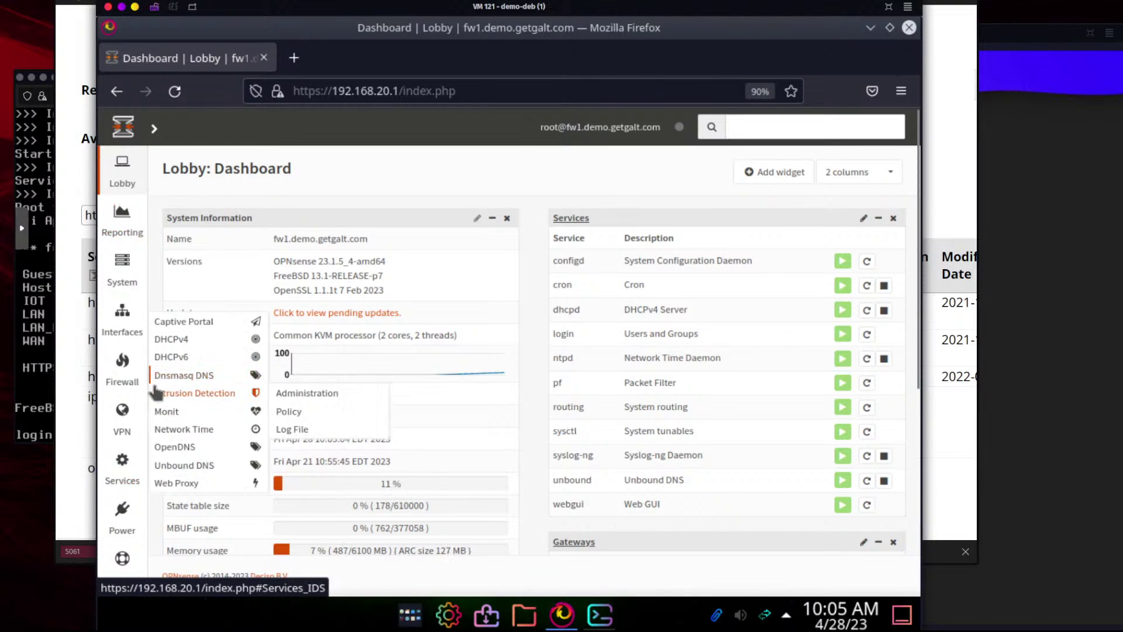
pyautogui.moveTo(132, 381)
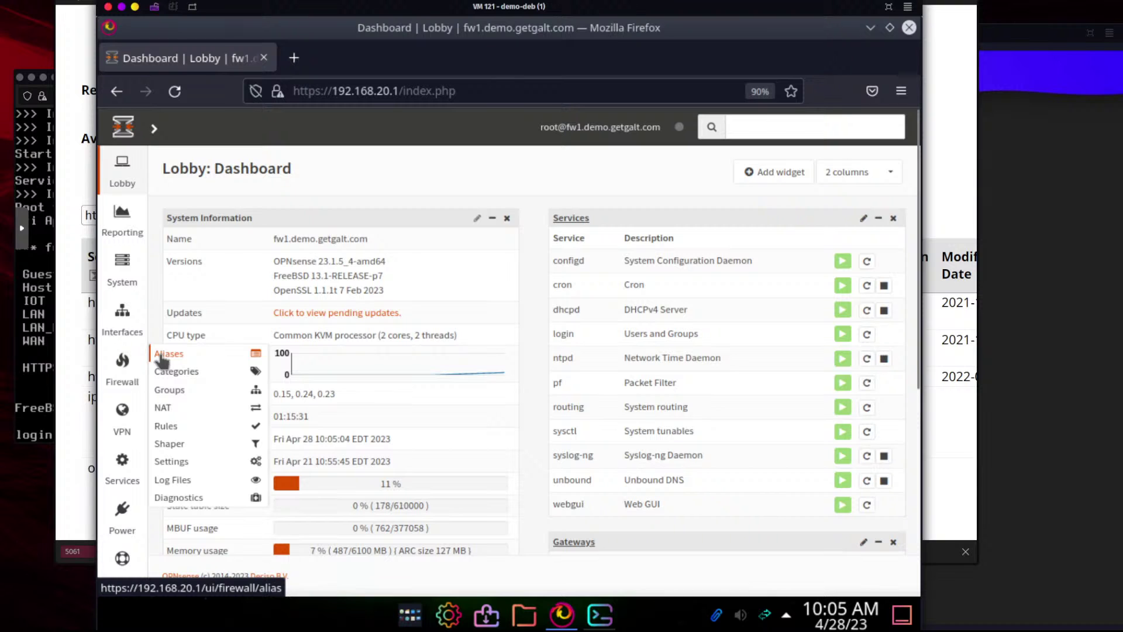
pyautogui.click(161, 355)
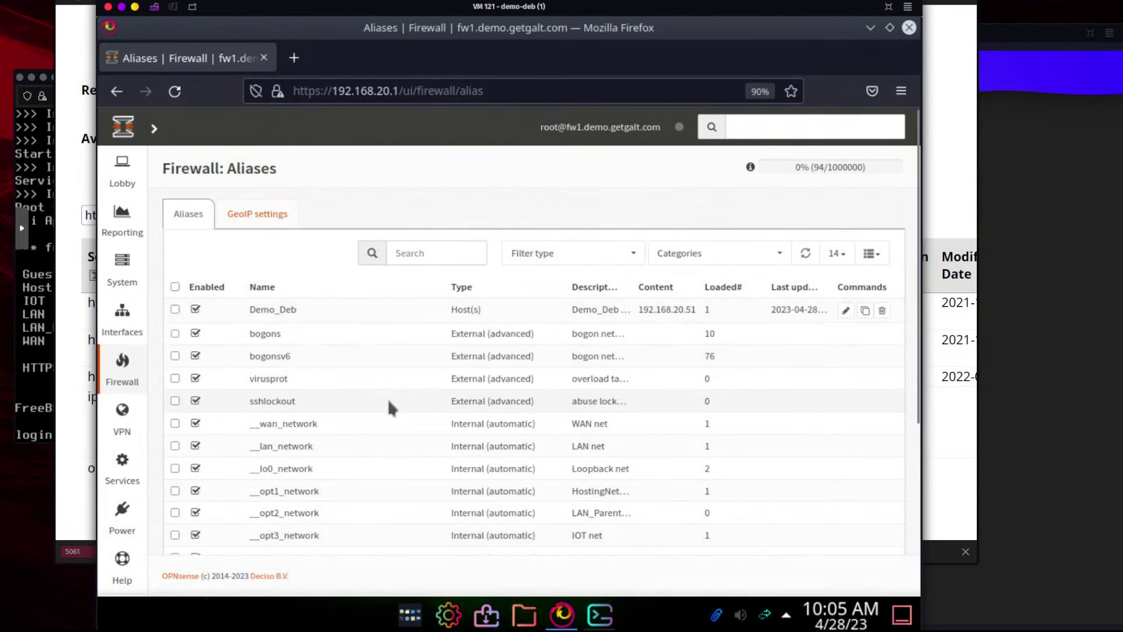
pyautogui.click(417, 256)
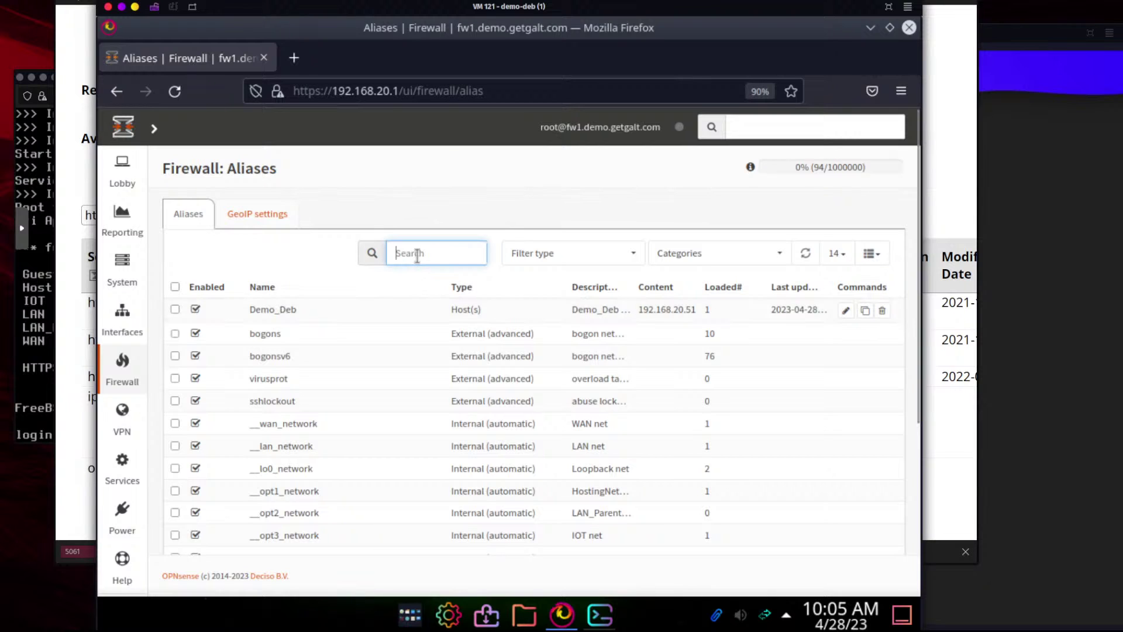
pyautogui.write('http')
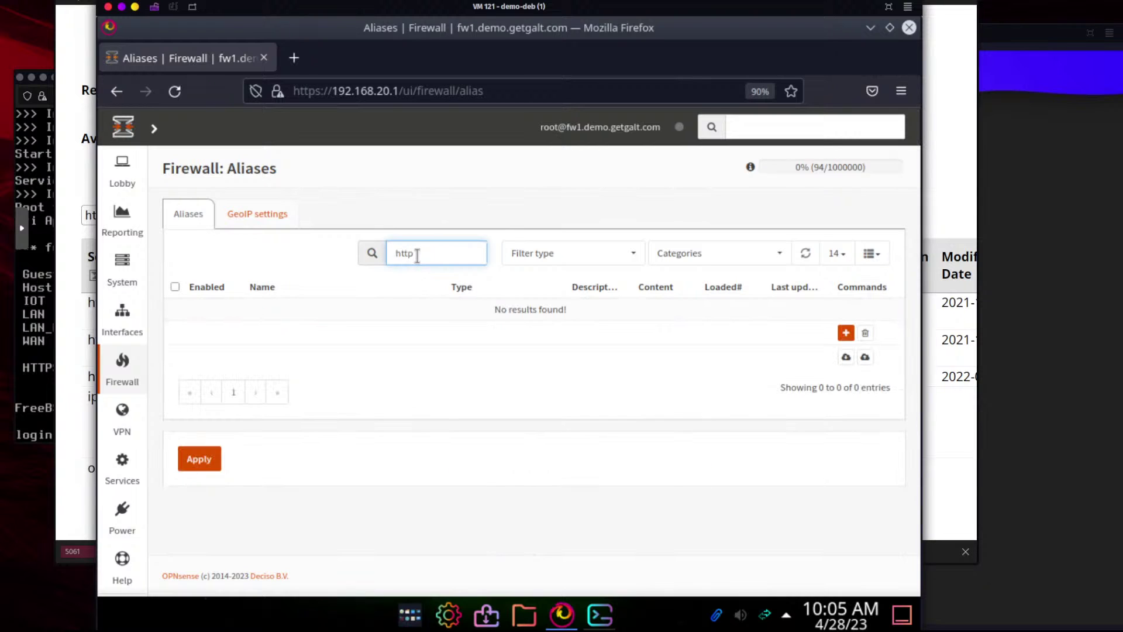
pyautogui.press('BackSpace')
pyautogui.press('BackSpace')
pyautogui.press('BackSpace')
pyautogui.press('BackSpace')
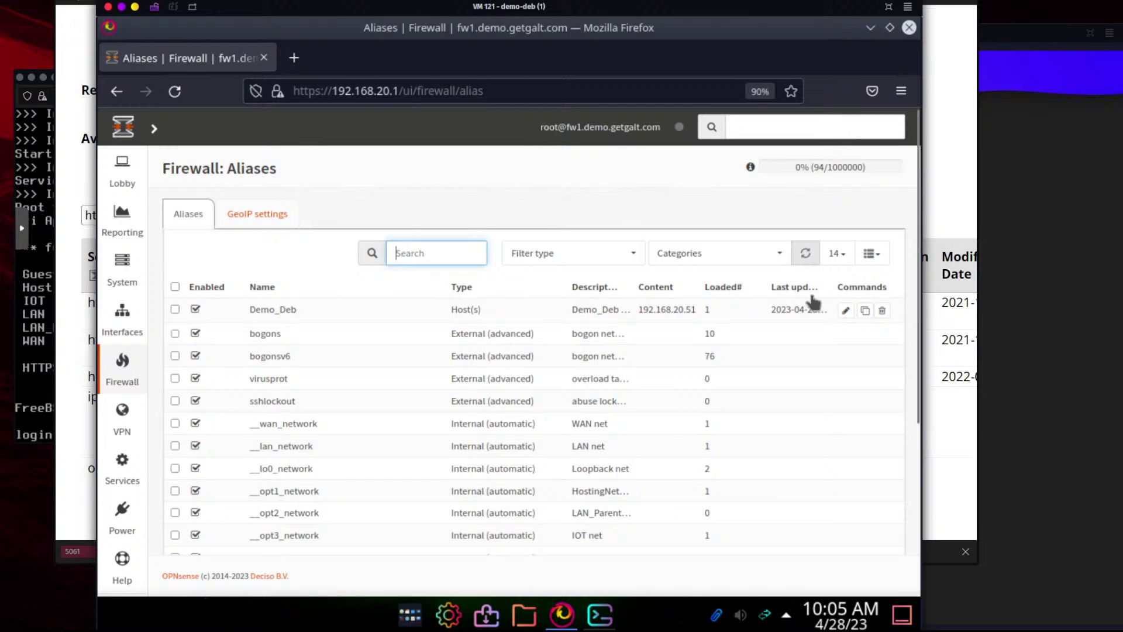
pyautogui.scroll(-3, 814, 304)
# Start a new alias named Common_Web_Ports, replacing the spaces with underscores
pyautogui.click(845, 407)
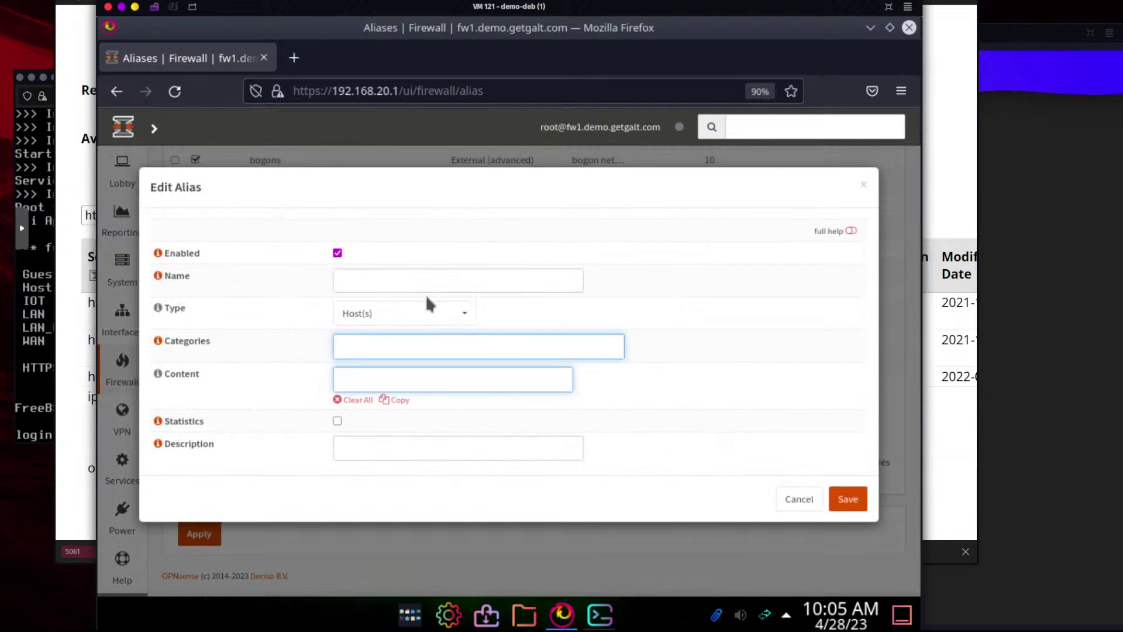
pyautogui.click(426, 283)
pyautogui.write('C')
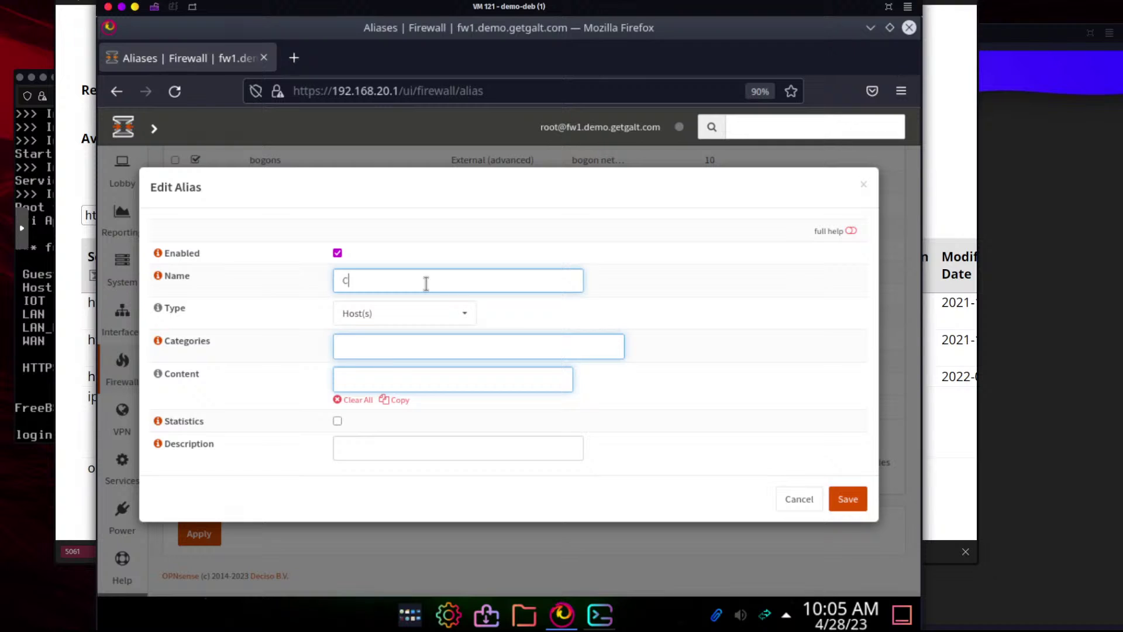
pyautogui.write('ommon Web Ports')
pyautogui.press('ctrl+super+Left')
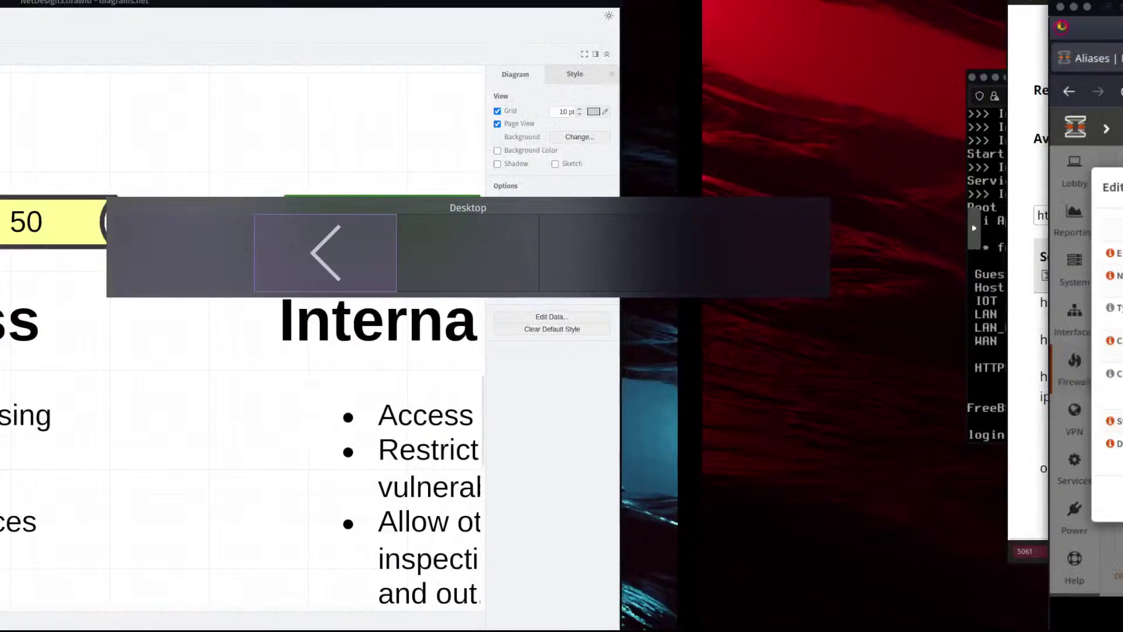
pyautogui.press('ctrl+super+Right')
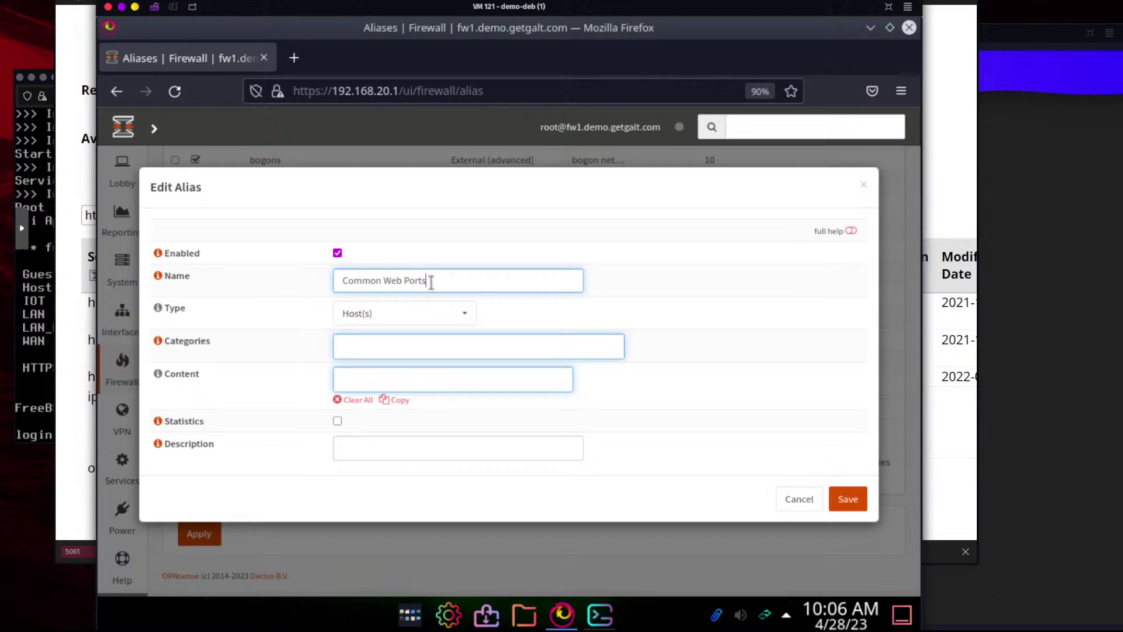
pyautogui.click(384, 280)
pyautogui.press('BackSpace')
pyautogui.write('_')
pyautogui.press('End')
pyautogui.press('Left')
pyautogui.press('Left')
pyautogui.press('Left')
pyautogui.press('Left')
pyautogui.press('BackSpace')
pyautogui.write('_')
# Check the alias naming rules, then rename the alias to Web_Standard
pyautogui.click(158, 276)
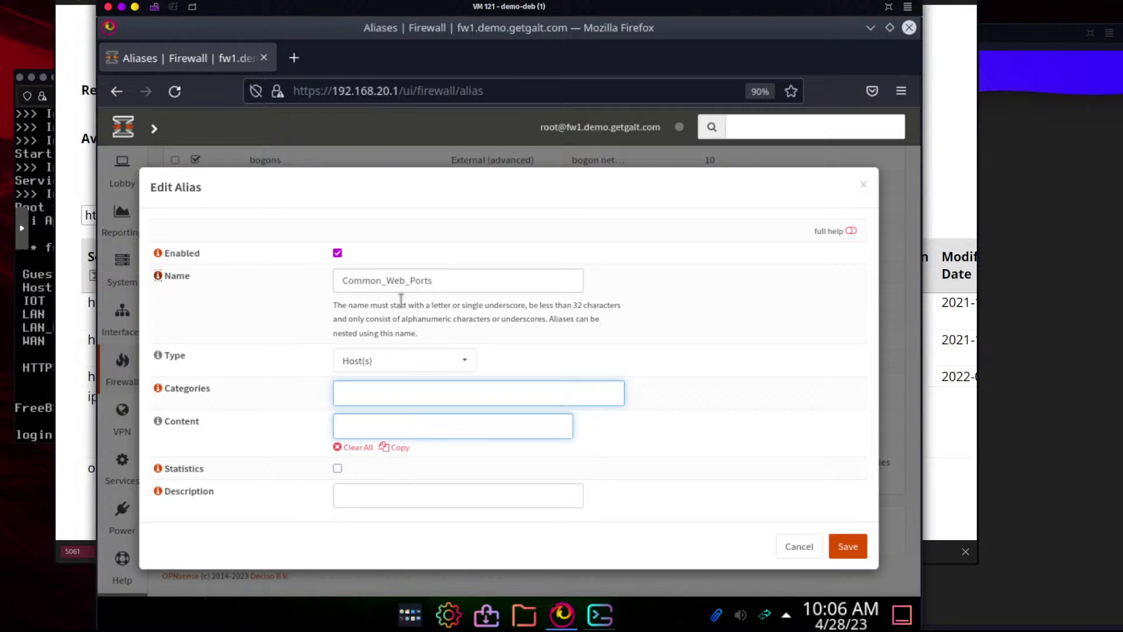
pyautogui.moveTo(401, 300); pyautogui.dragTo(501, 305)
pyautogui.click(514, 308)
pyautogui.click(158, 276)
pyautogui.click(505, 283)
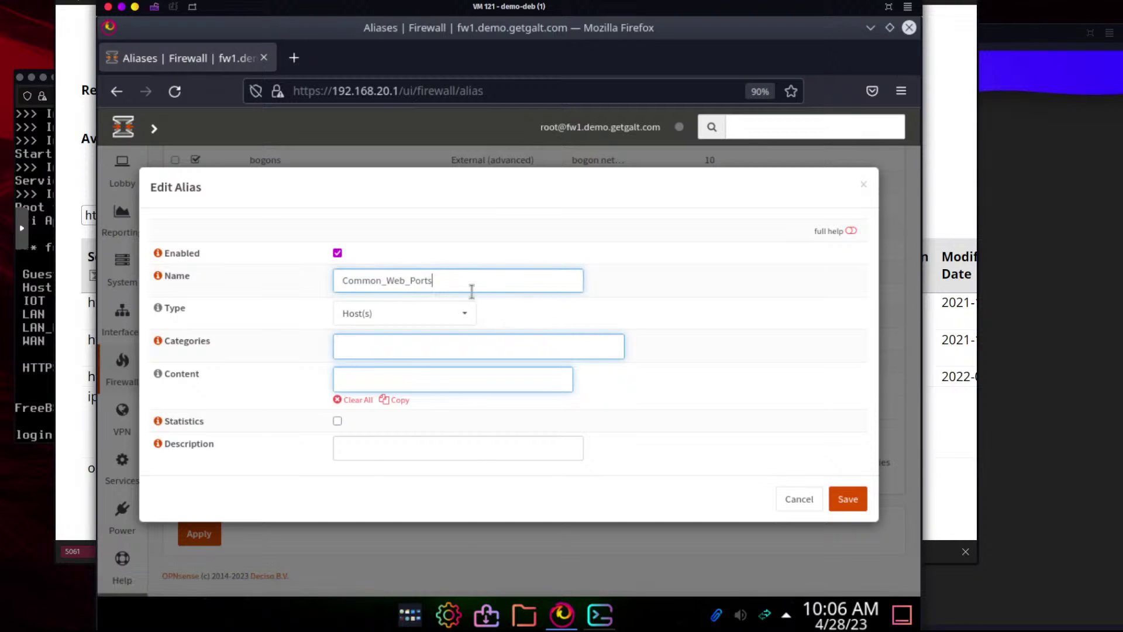
pyautogui.doubleClick(374, 283)
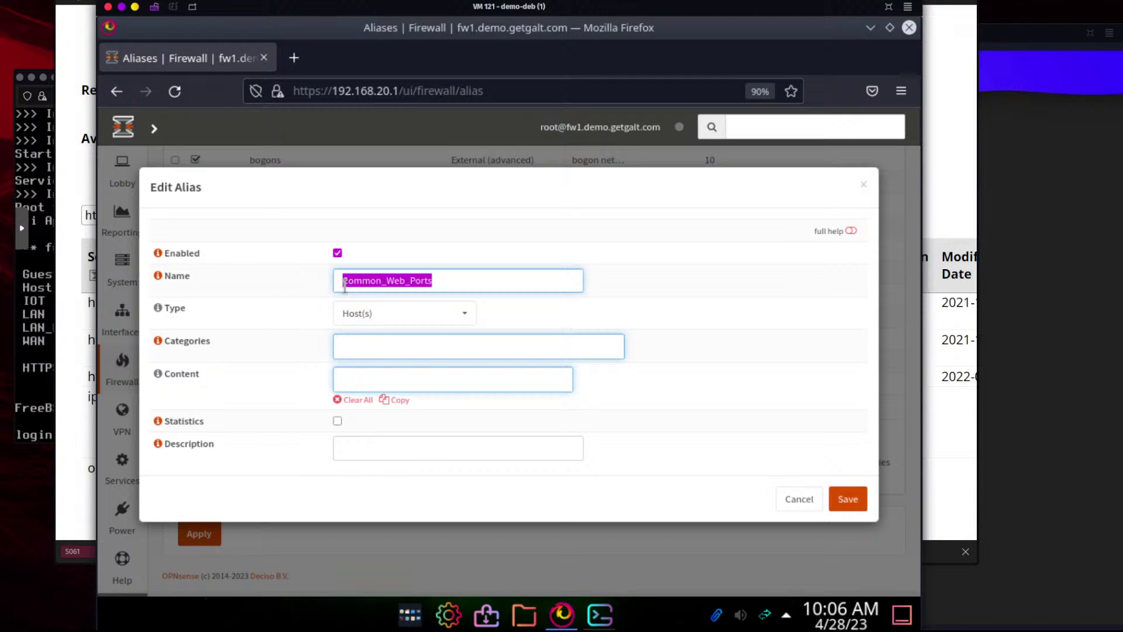
pyautogui.write('Web')
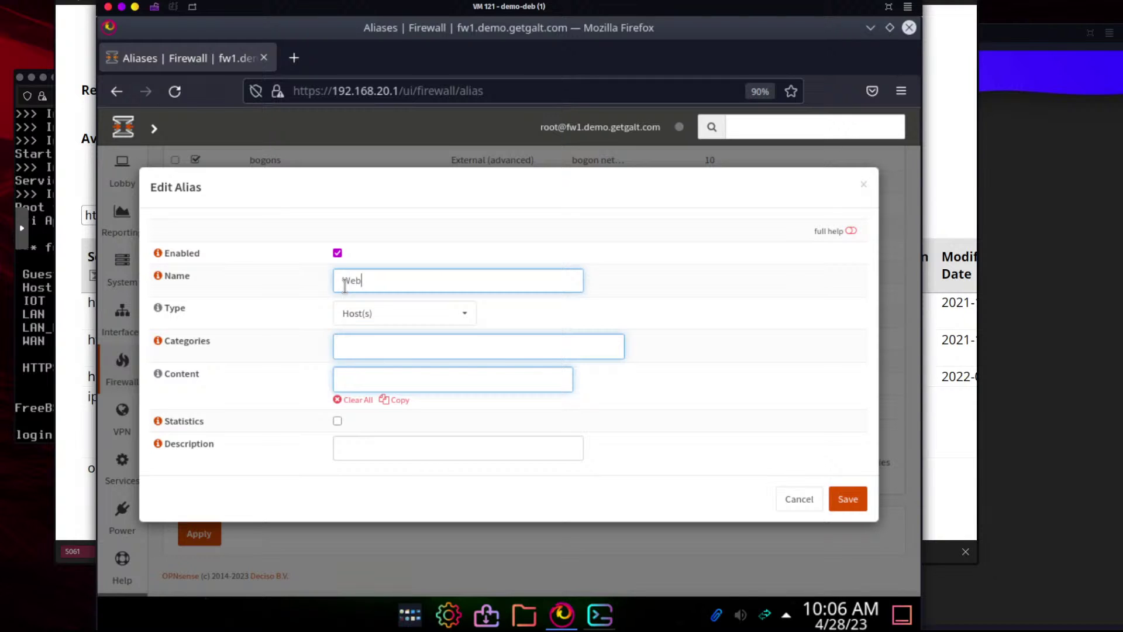
pyautogui.write('_')
pyautogui.write('Standard')
# Change the alias type to Port(s) and rename it Web_http
pyautogui.click(397, 311)
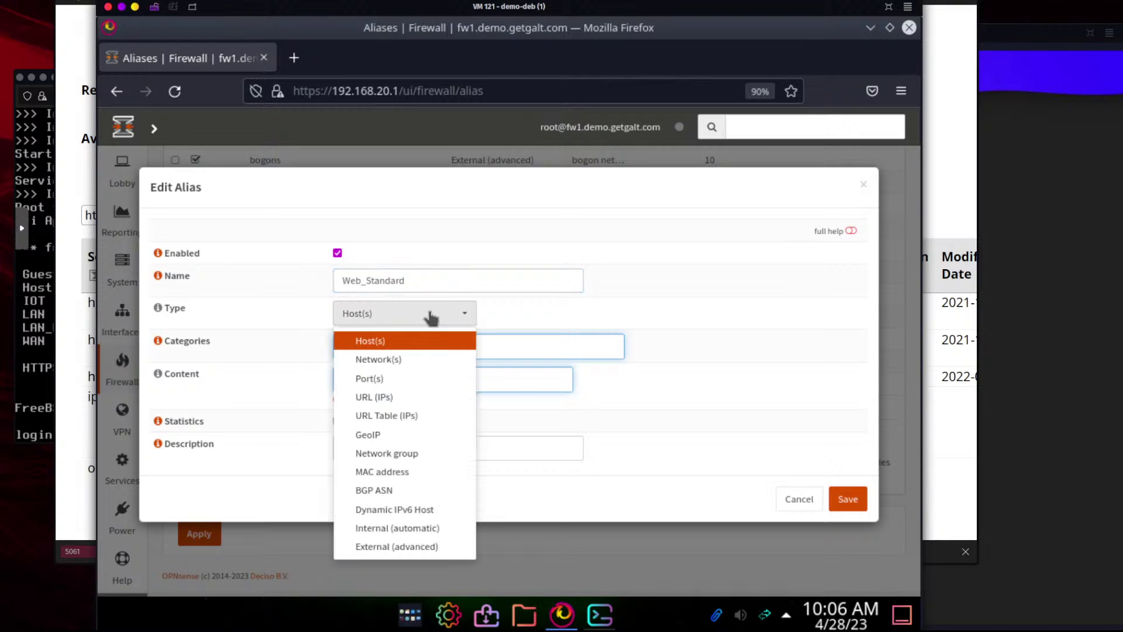
pyautogui.click(422, 379)
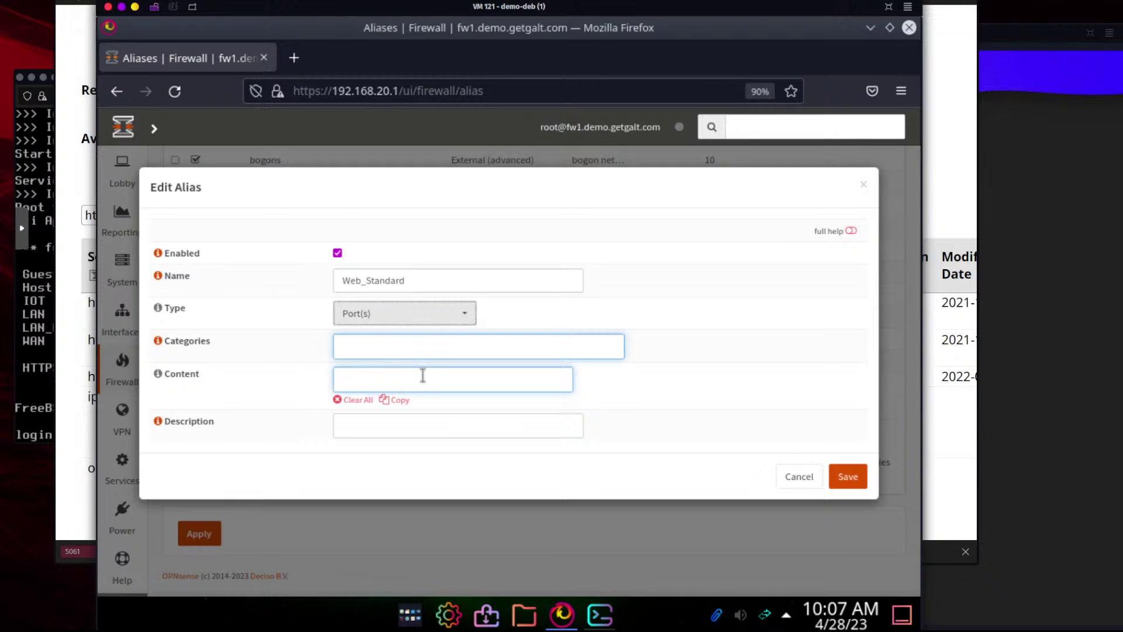
pyautogui.click(386, 383)
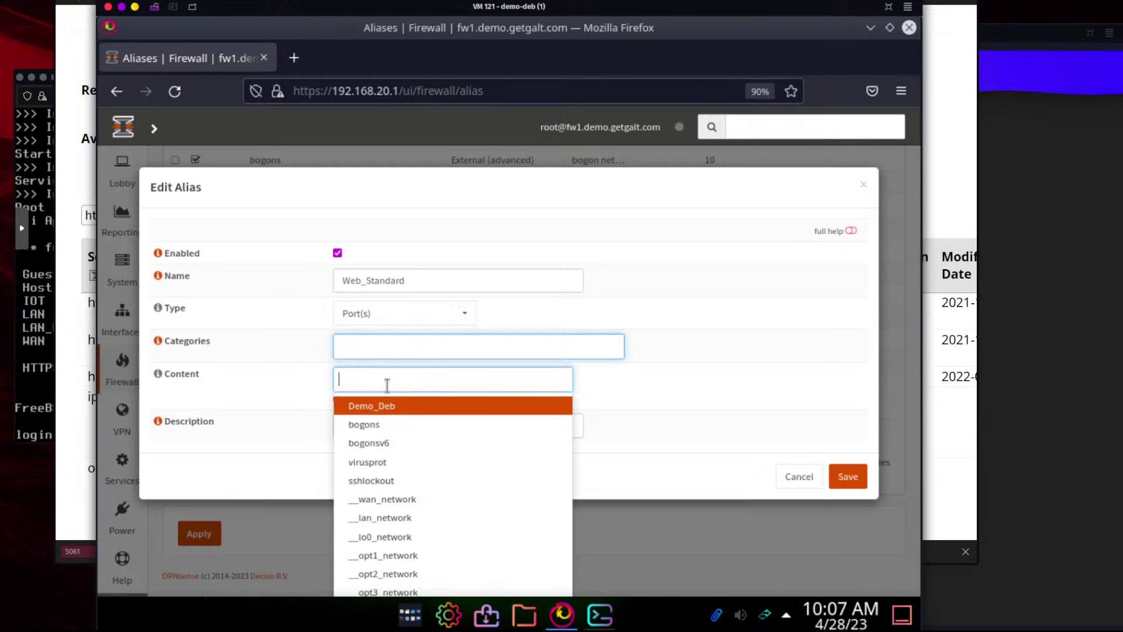
pyautogui.write('http')
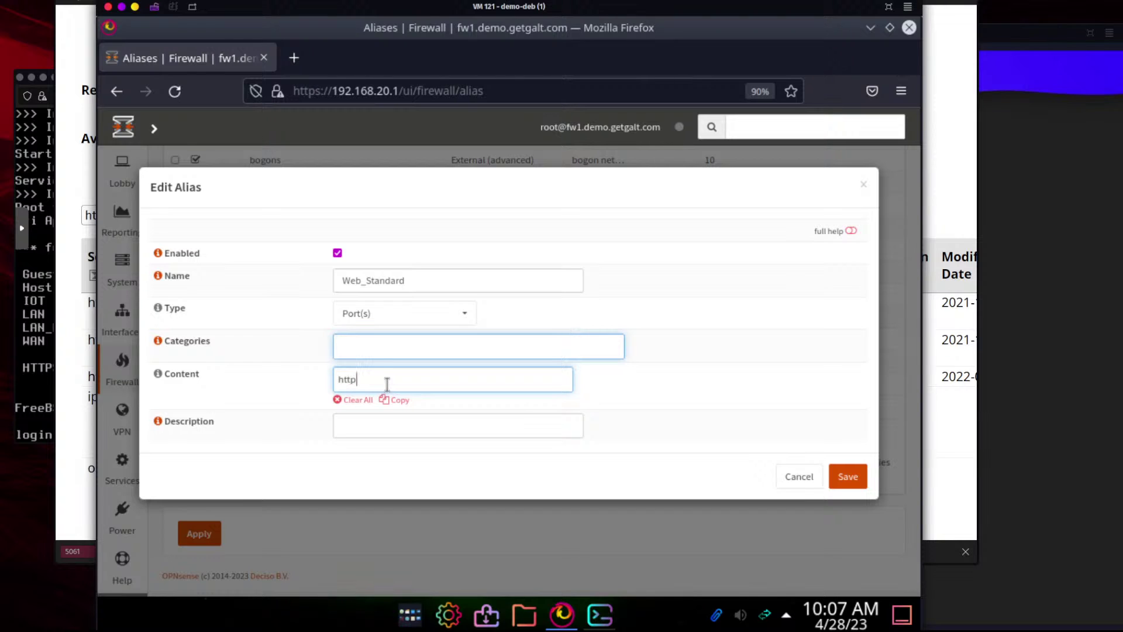
pyautogui.press('BackSpace')
pyautogui.press('BackSpace')
pyautogui.press('BackSpace')
pyautogui.press('BackSpace')
pyautogui.click(421, 280)
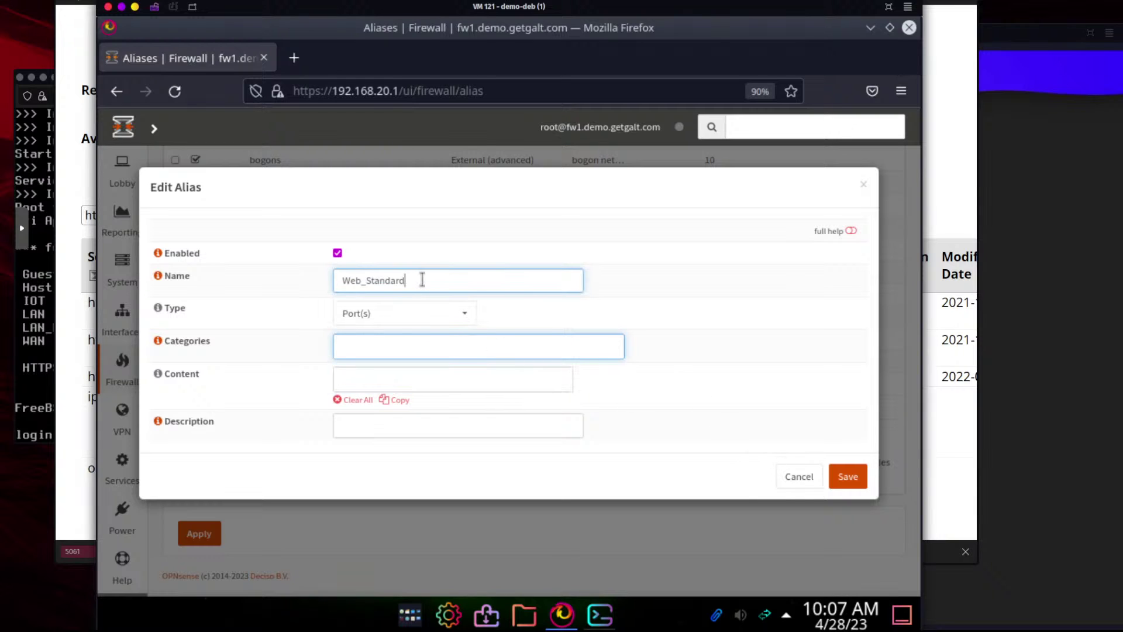
pyautogui.press('BackSpace')
pyautogui.press('BackSpace')
pyautogui.press('BackSpace')
pyautogui.press('BackSpace')
pyautogui.press('BackSpace')
pyautogui.press('BackSpace')
pyautogui.press('BackSpace')
pyautogui.press('BackSpace')
pyautogui.write('http')
pyautogui.click(413, 347)
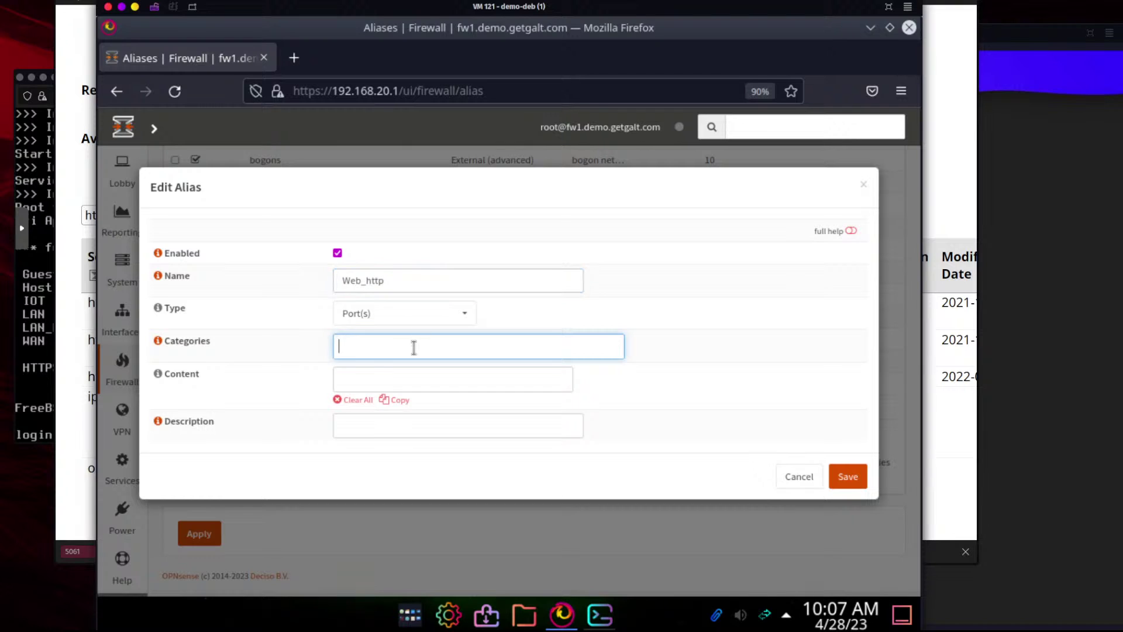
# Set content to port 80 with description 'Standard HTTP Protocol' and save
pyautogui.click(407, 377)
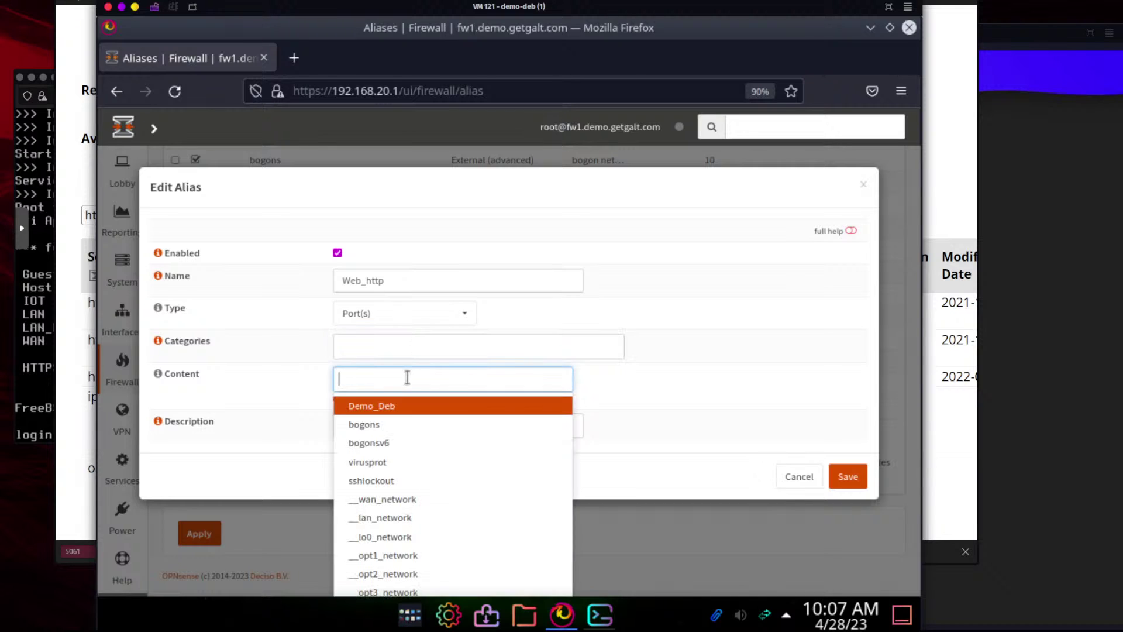
pyautogui.write('80')
pyautogui.click(408, 425)
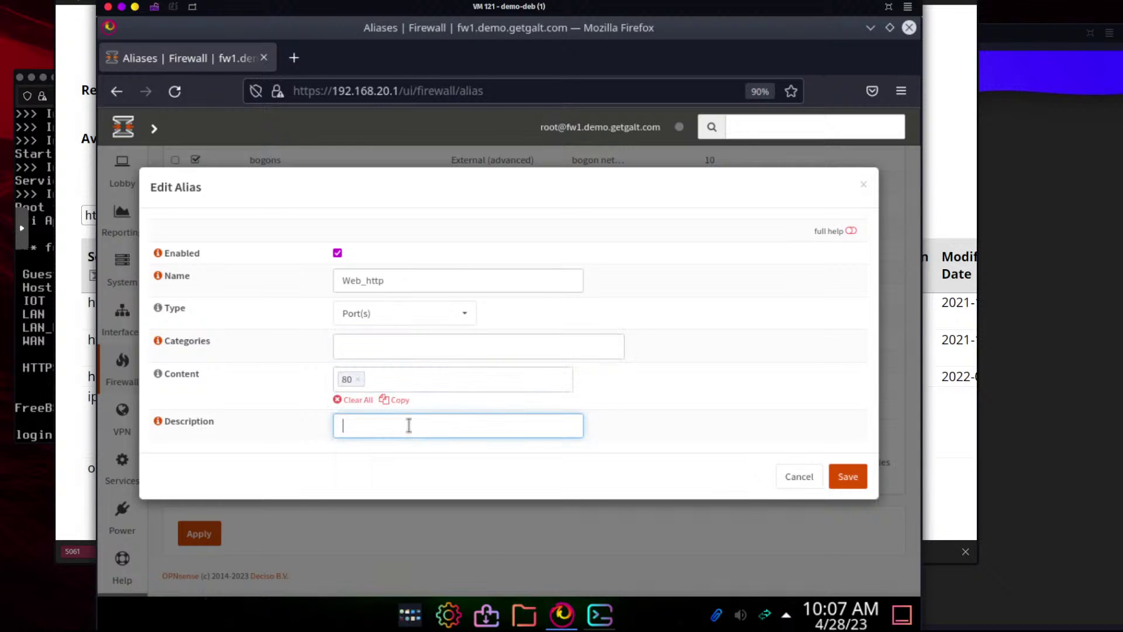
pyautogui.write('Standard')
pyautogui.write('HTTP Protocol')
pyautogui.click(847, 476)
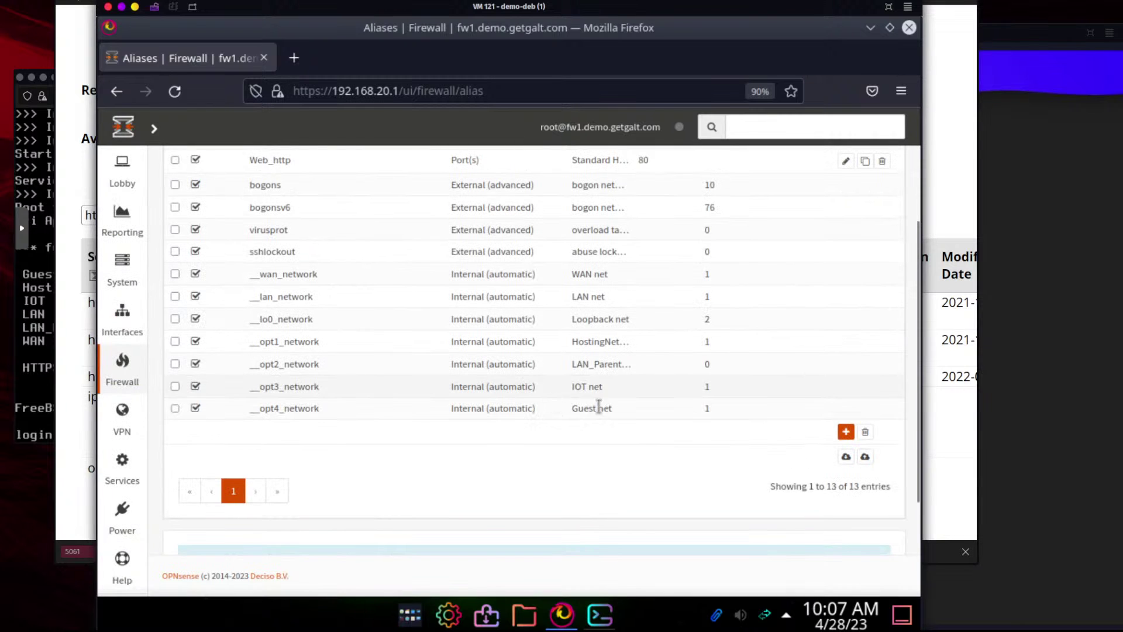
# Create Port(s) alias Web_https with content 443 and description 'Standard HTTPS', then save
pyautogui.scroll(3, 761, 440)
pyautogui.click(844, 519)
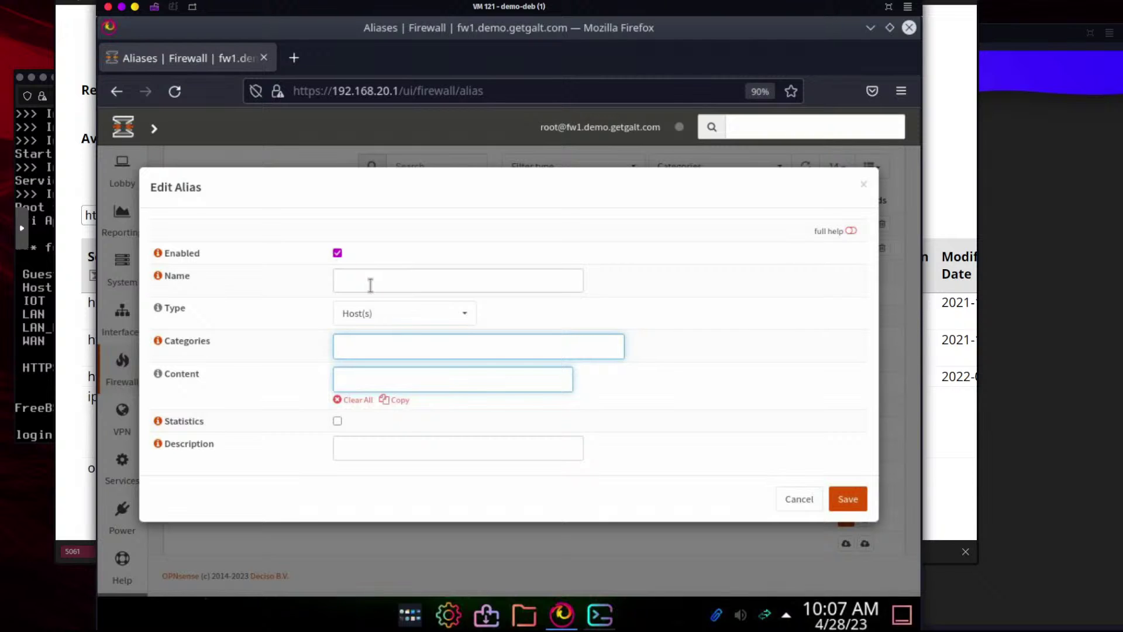
pyautogui.click(370, 285)
pyautogui.write('Web_')
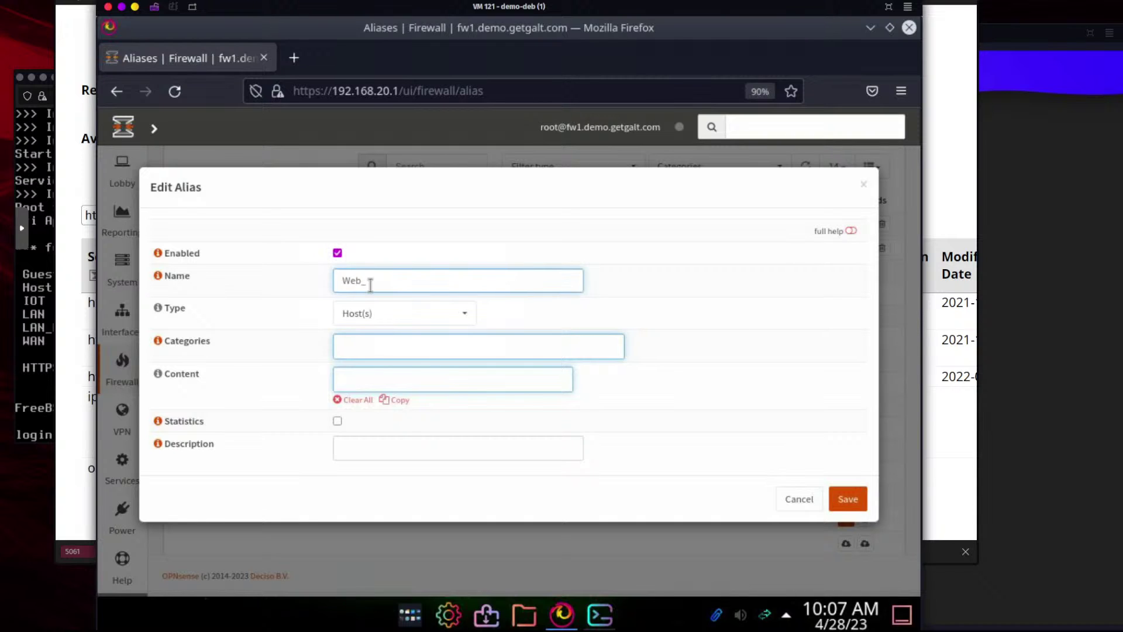
pyautogui.write('https')
pyautogui.click(368, 316)
pyautogui.click(386, 376)
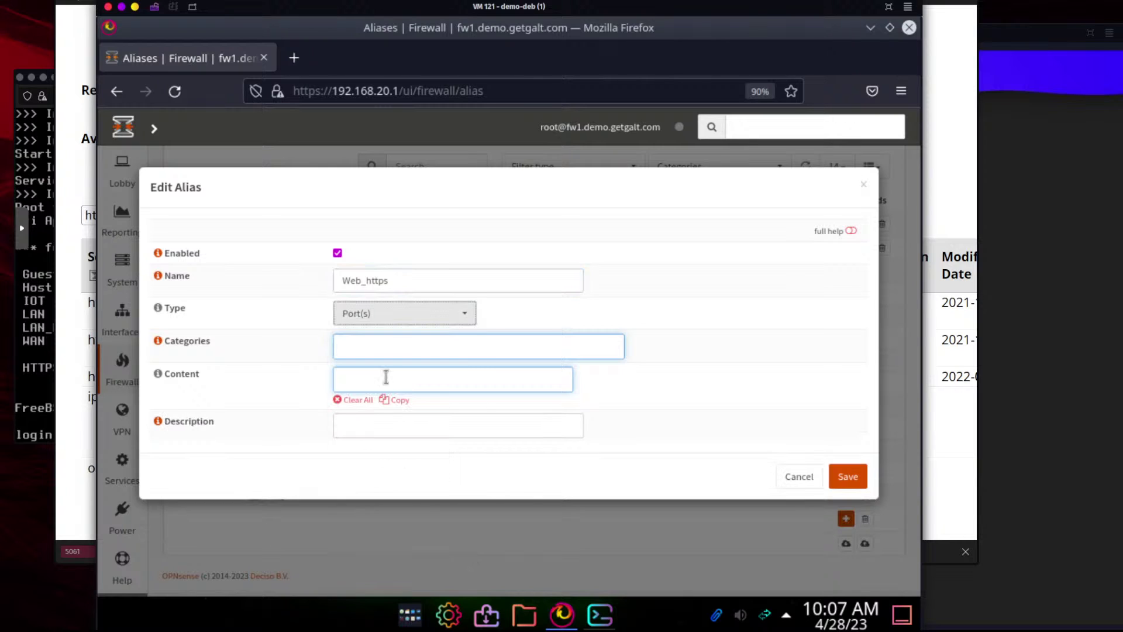
pyautogui.click(384, 380)
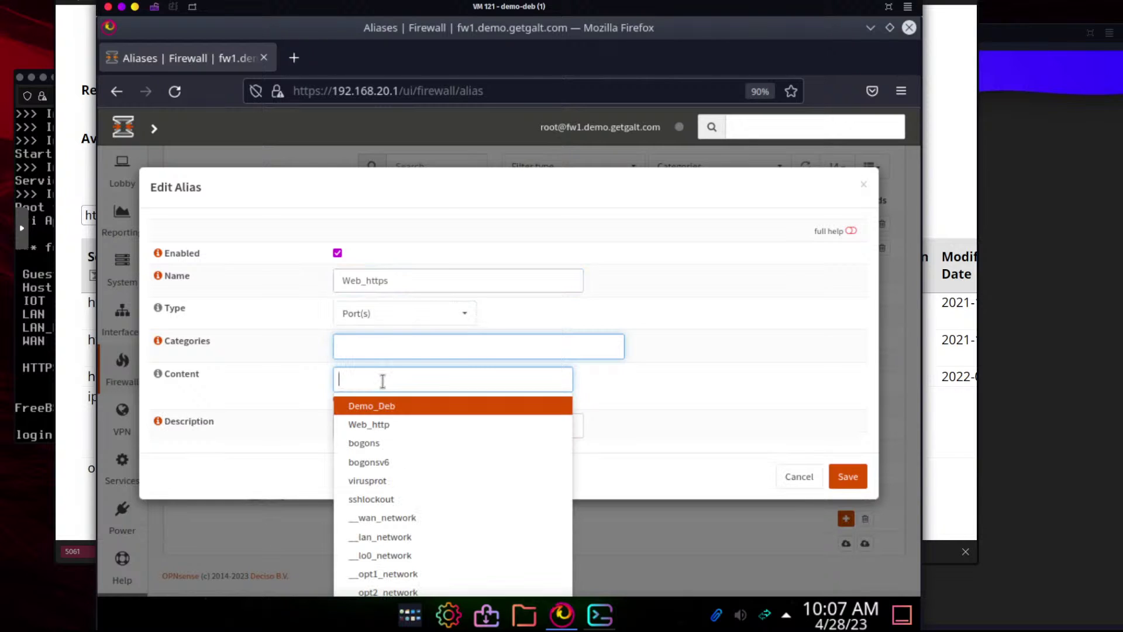
pyautogui.write('443')
pyautogui.press('Return')
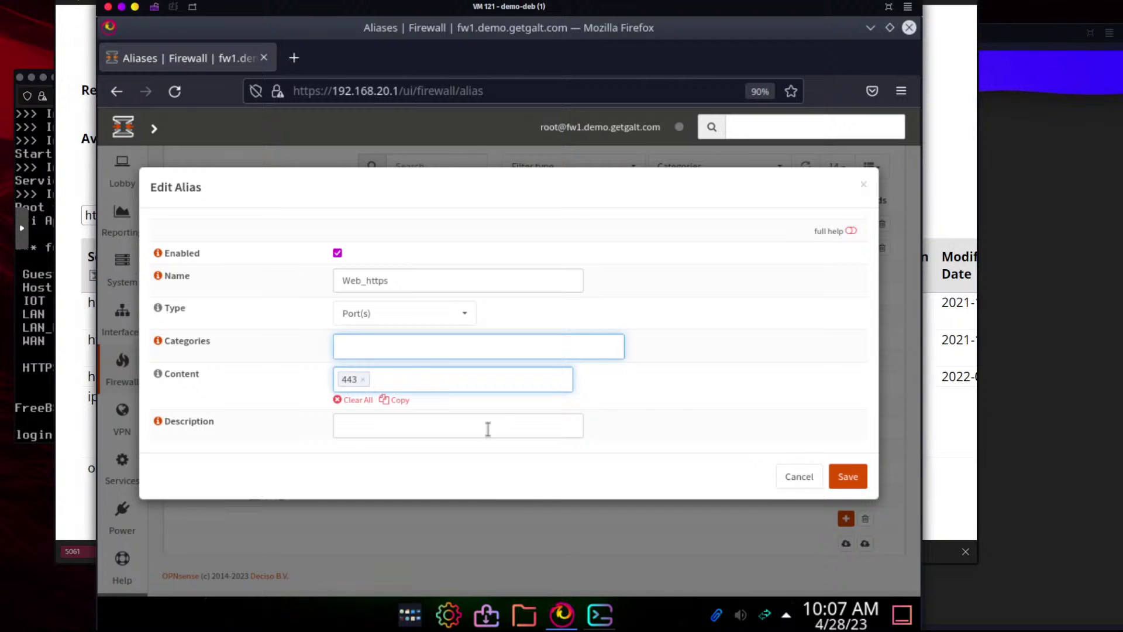
pyautogui.click(488, 429)
pyautogui.write('Standard ')
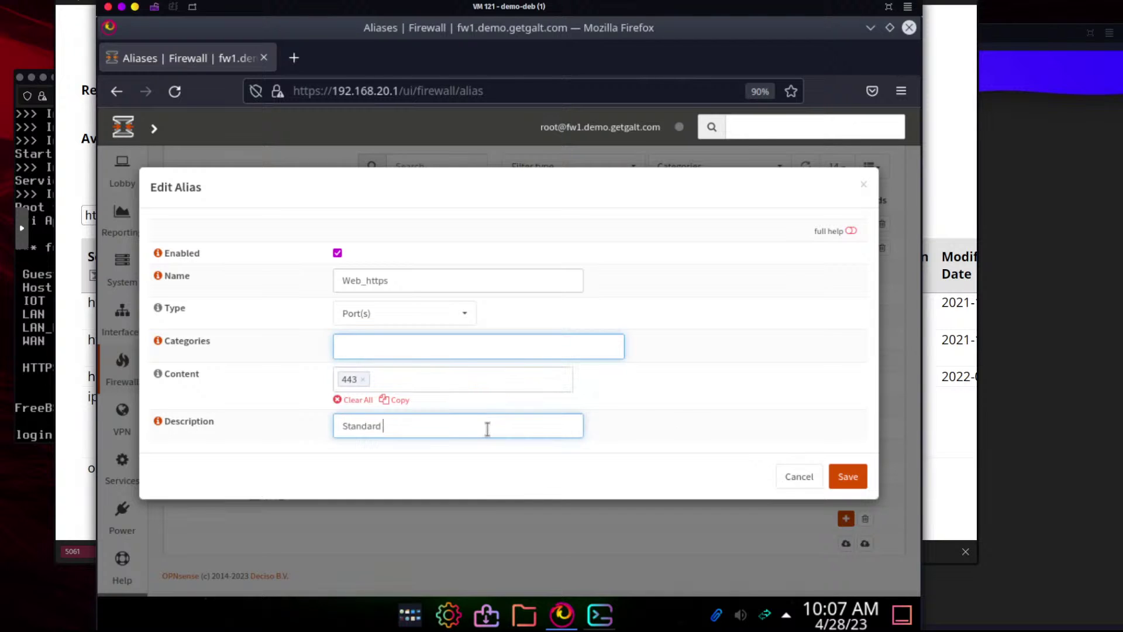
pyautogui.write('HTTPS')
pyautogui.click(846, 476)
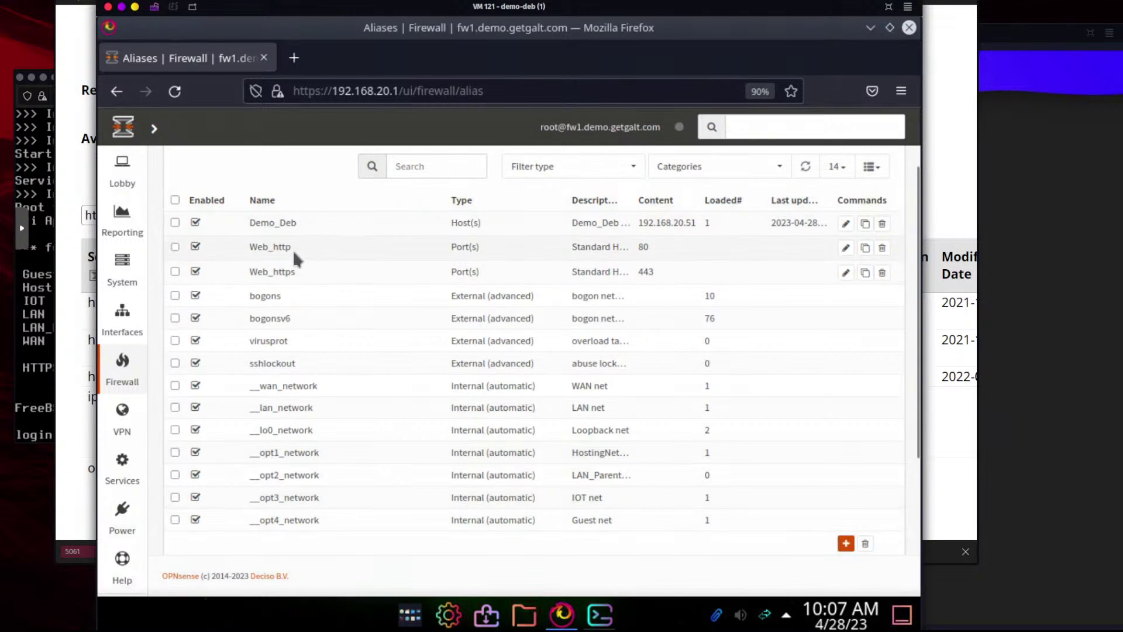
# Start a new Port(s) alias named Web_Standard
pyautogui.click(845, 543)
pyautogui.click(390, 279)
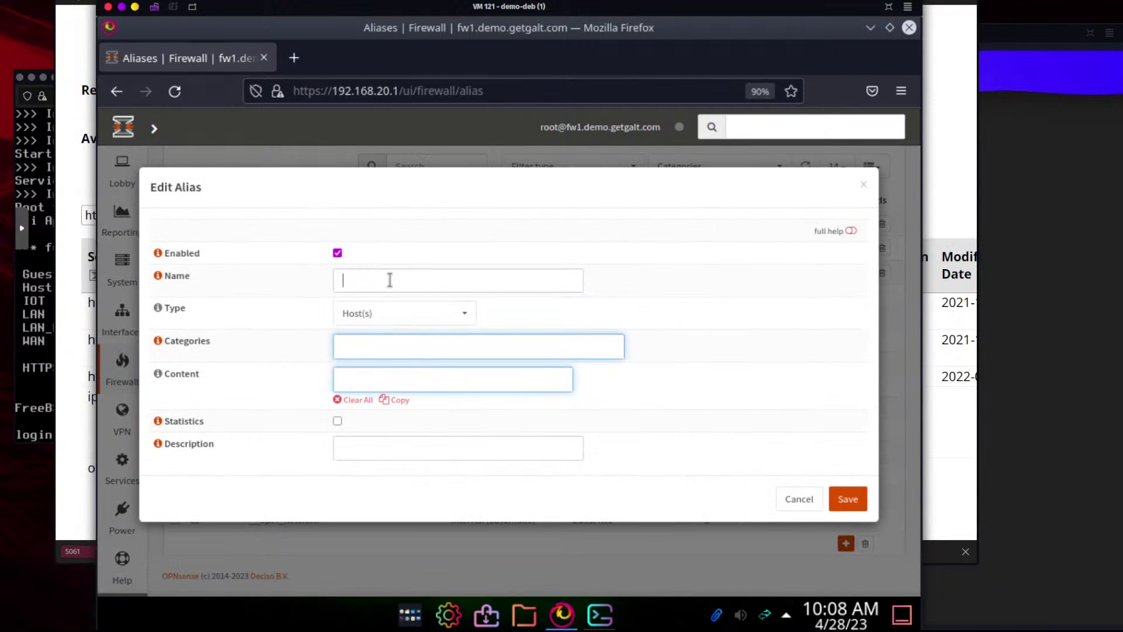
pyautogui.write('Web')
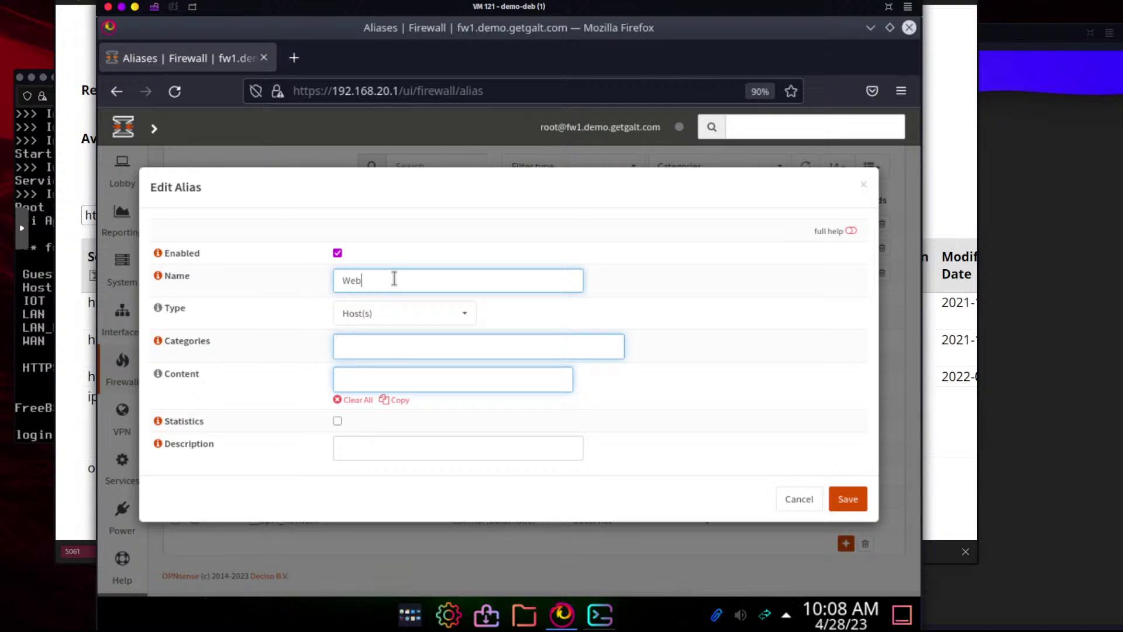
pyautogui.write('_Standard P')
pyautogui.click(479, 353)
pyautogui.click(454, 318)
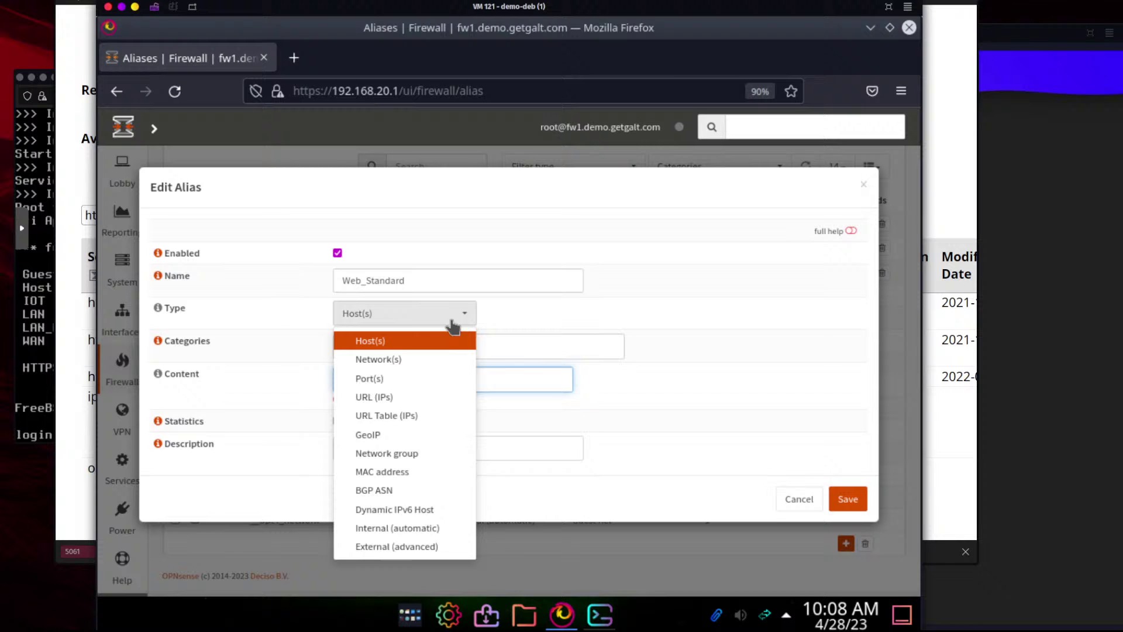
pyautogui.click(419, 373)
pyautogui.click(426, 382)
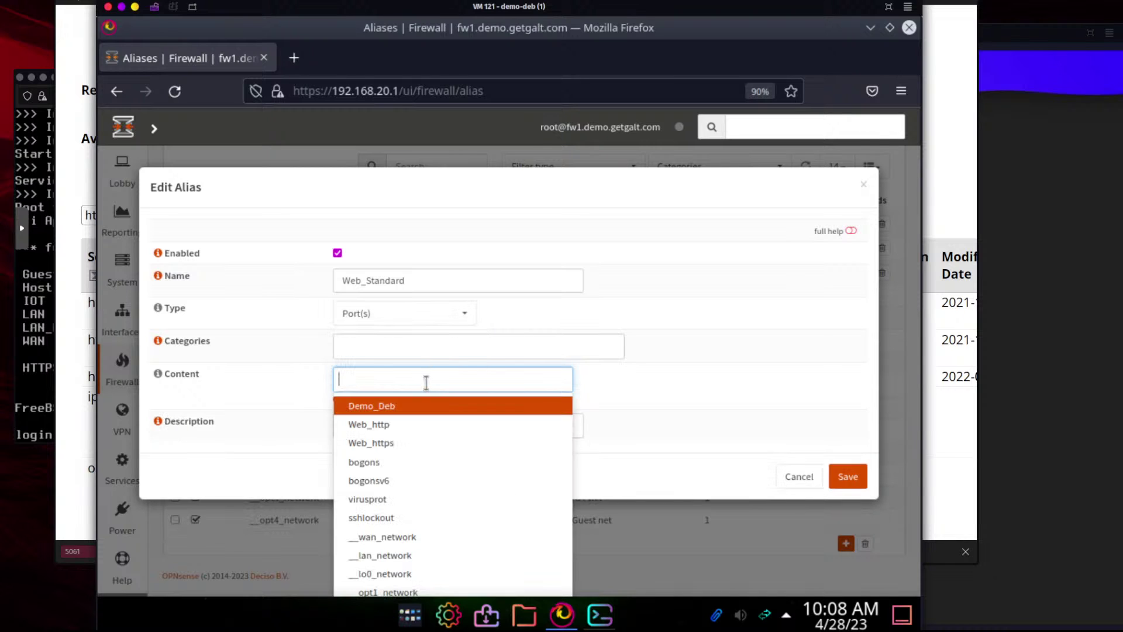
pyautogui.write('ht')
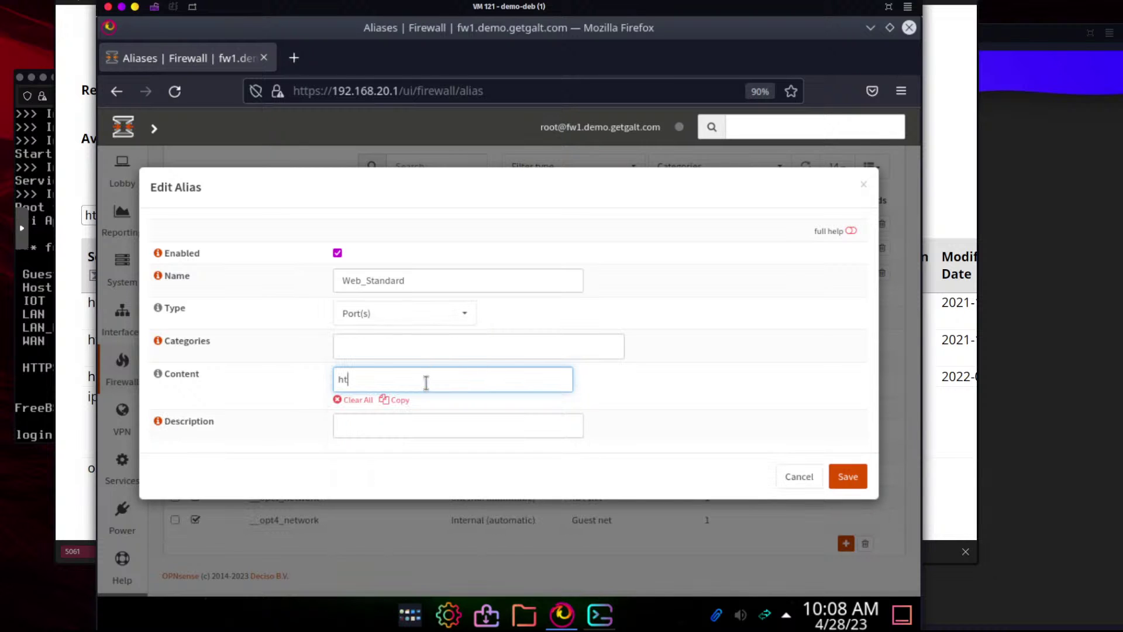
pyautogui.write('tp')
pyautogui.press('BackSpace')
pyautogui.press('BackSpace')
pyautogui.press('BackSpace')
pyautogui.press('BackSpace')
pyautogui.write('http')
pyautogui.click(408, 314)
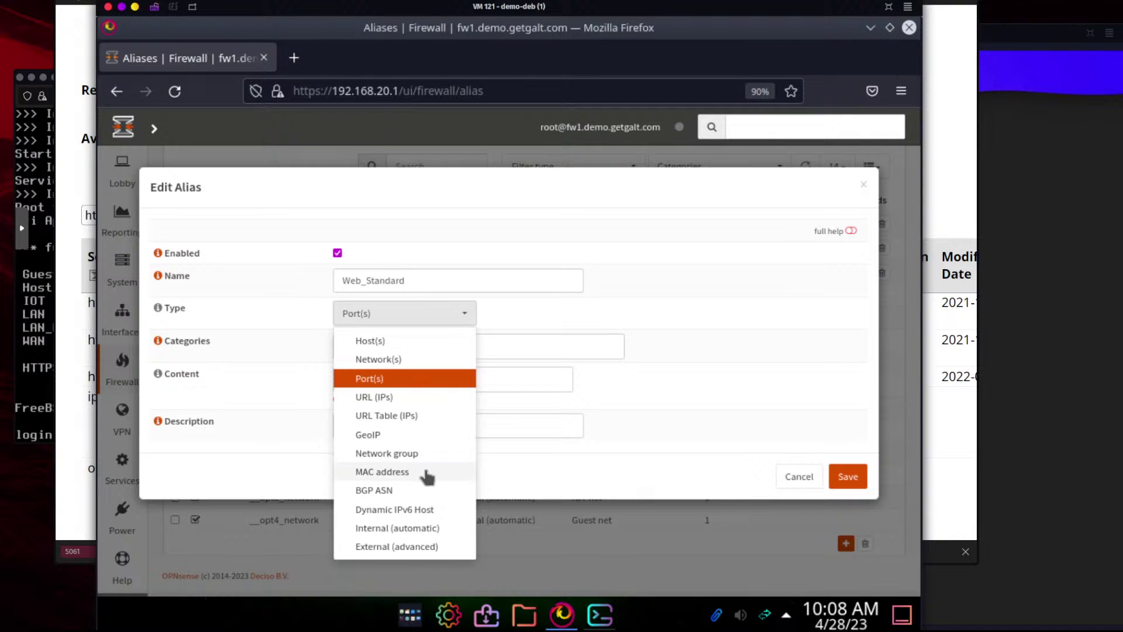
pyautogui.click(406, 380)
pyautogui.click(380, 338)
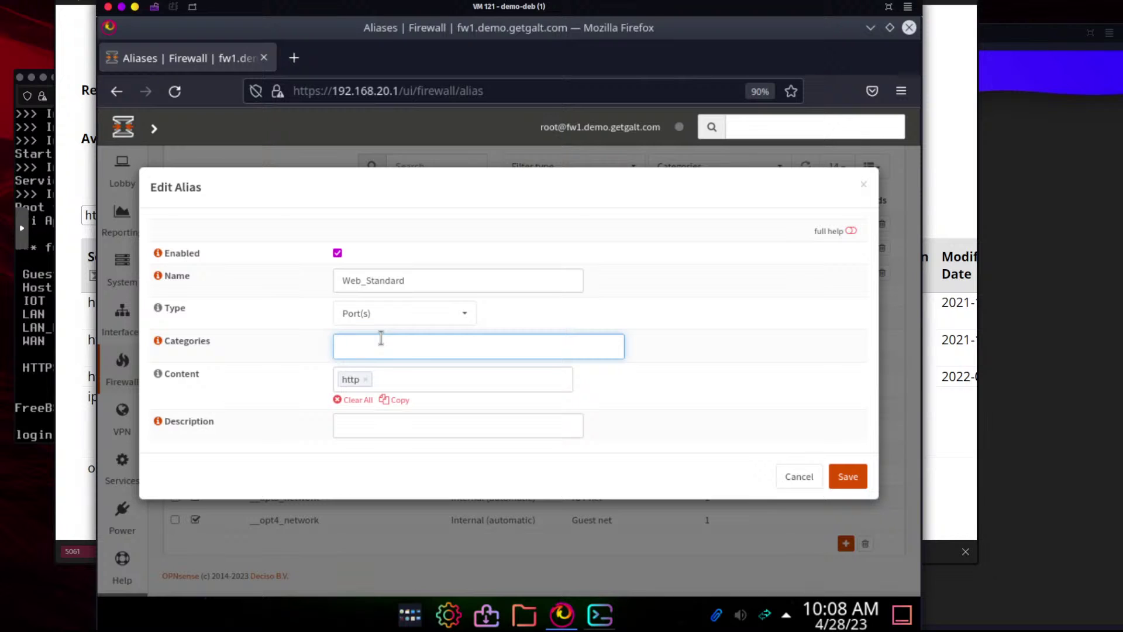
# Set its content to the existing Web_http and Web_https aliases
pyautogui.click(365, 379)
pyautogui.click(368, 379)
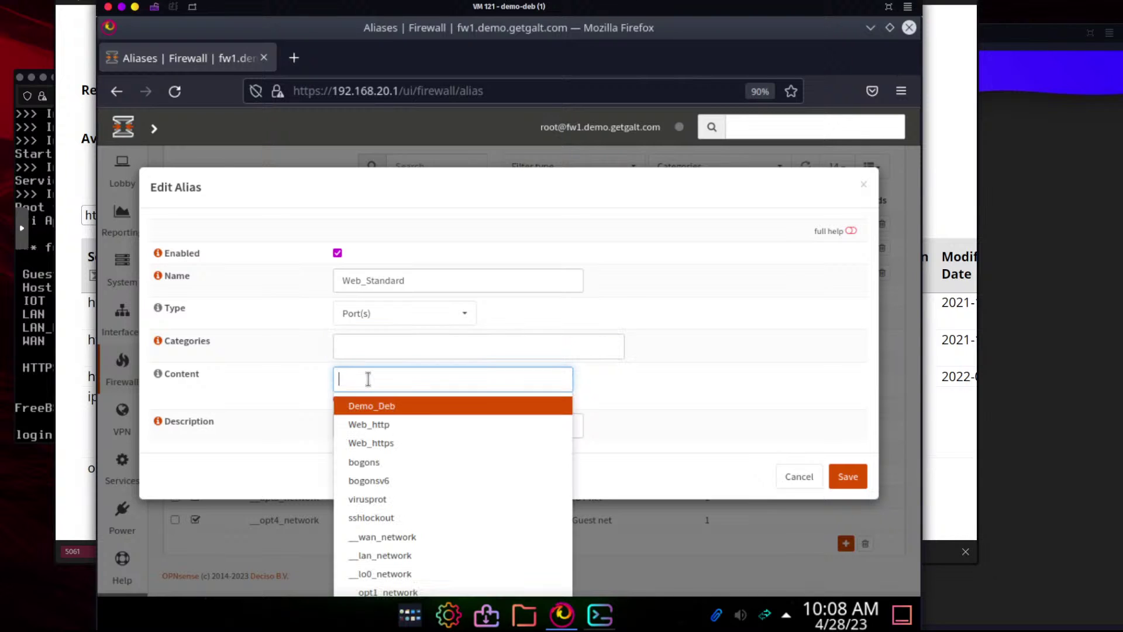
pyautogui.write('Web')
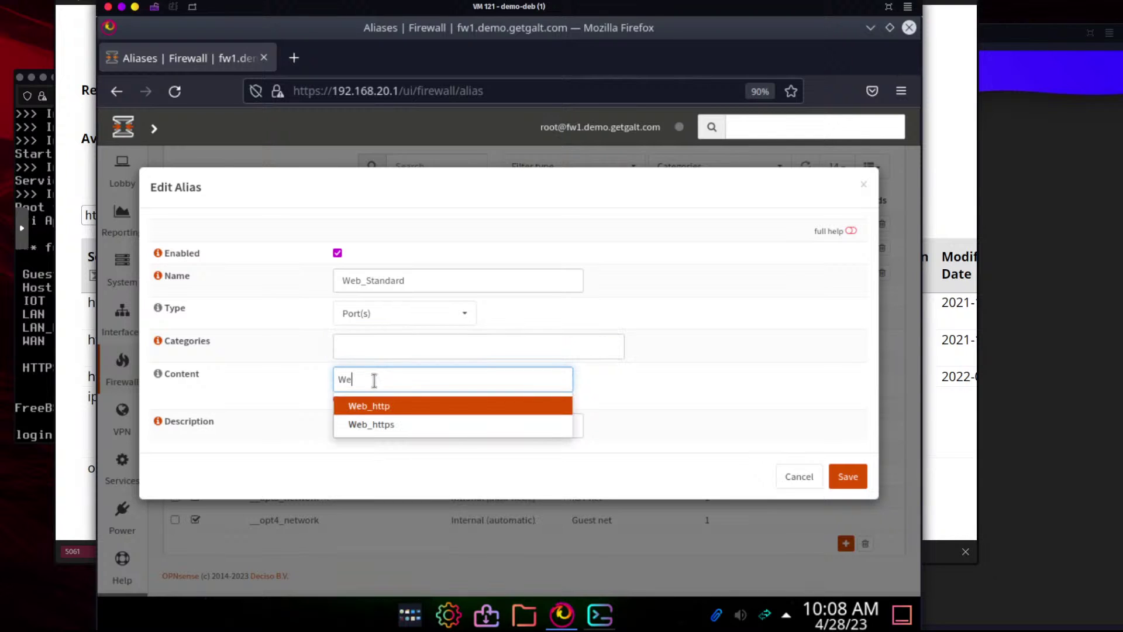
pyautogui.click(400, 402)
pyautogui.write('Web_http We')
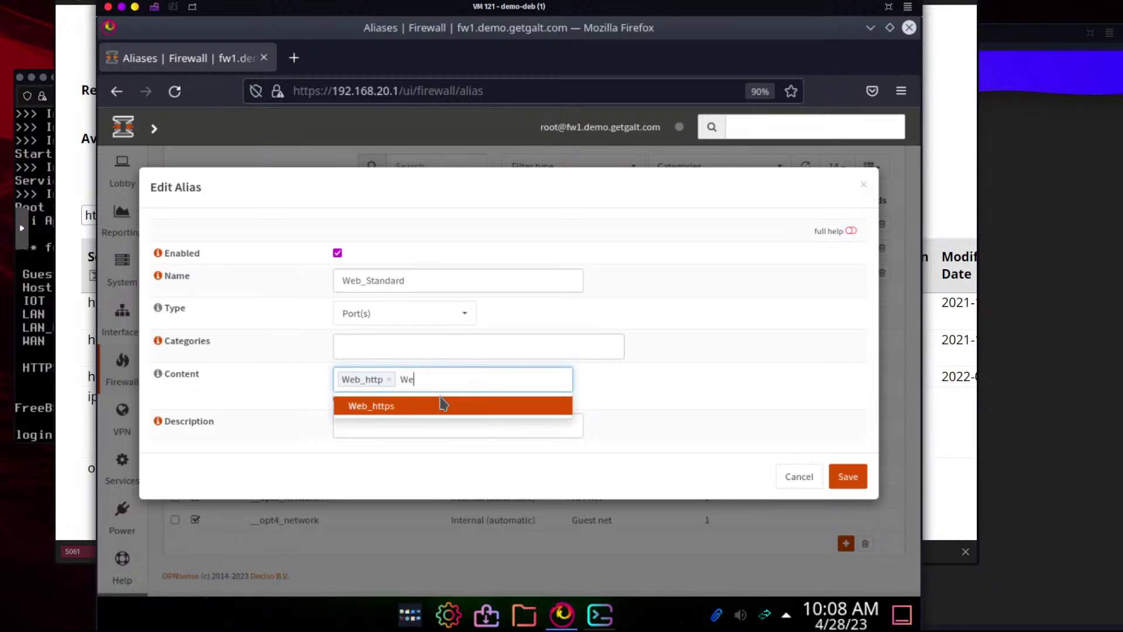
pyautogui.click(440, 403)
# Describe the alias as 'All Standard Web Ports' and save it
pyautogui.click(485, 426)
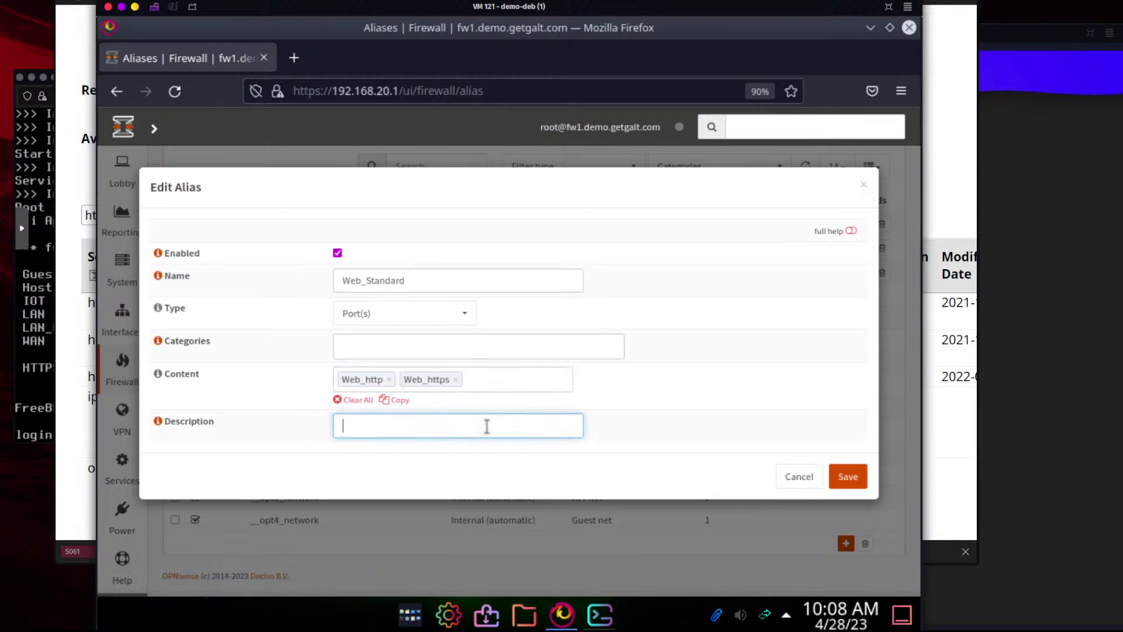
pyautogui.write('All sTandard')
pyautogui.press('BackSpace')
pyautogui.press('BackSpace')
pyautogui.press('BackSpace')
pyautogui.press('BackSpace')
pyautogui.press('BackSpace')
pyautogui.press('BackSpace')
pyautogui.press('BackSpace')
pyautogui.press('BackSpace')
pyautogui.write('Standard Web Ports')
pyautogui.click(848, 476)
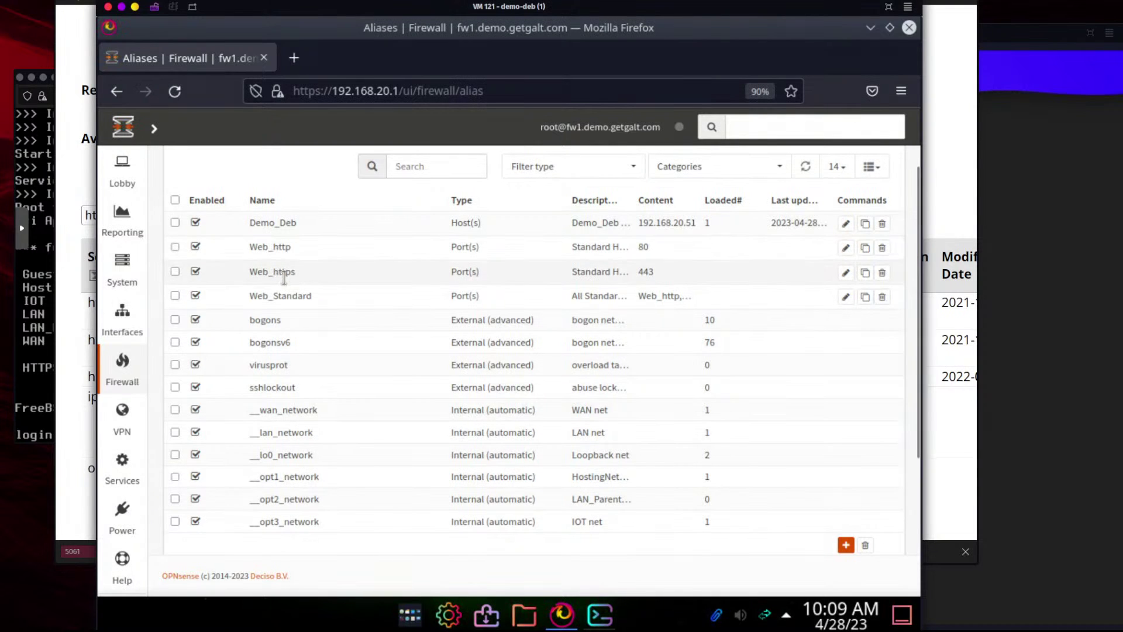
# Create Port(s) alias Web_http_8080 with content 8080 and save it
pyautogui.click(845, 545)
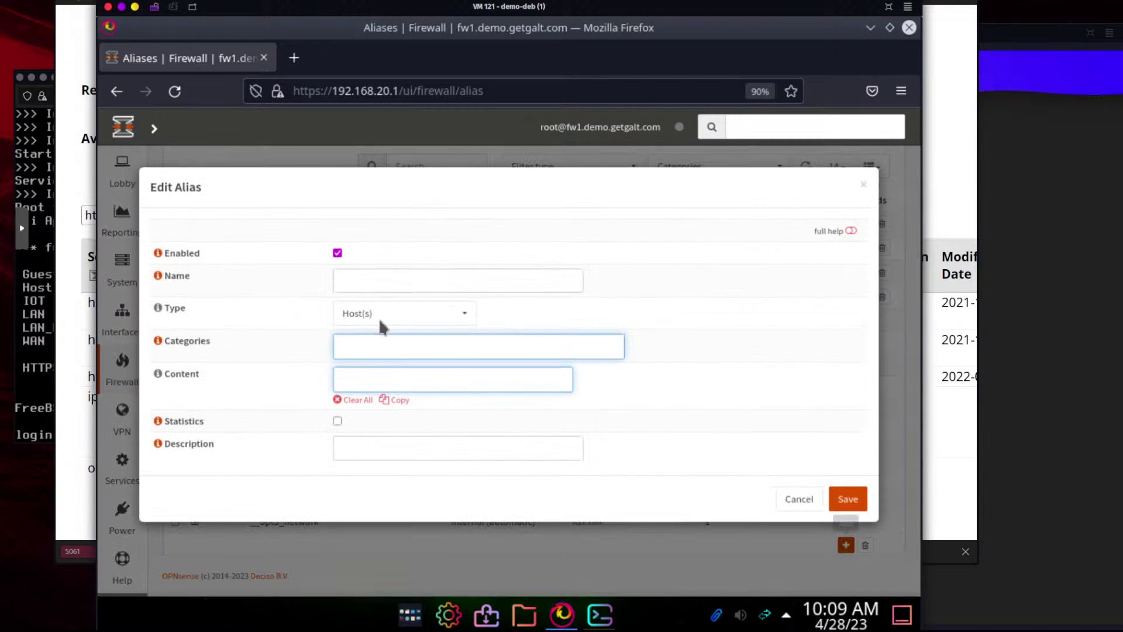
pyautogui.click(374, 279)
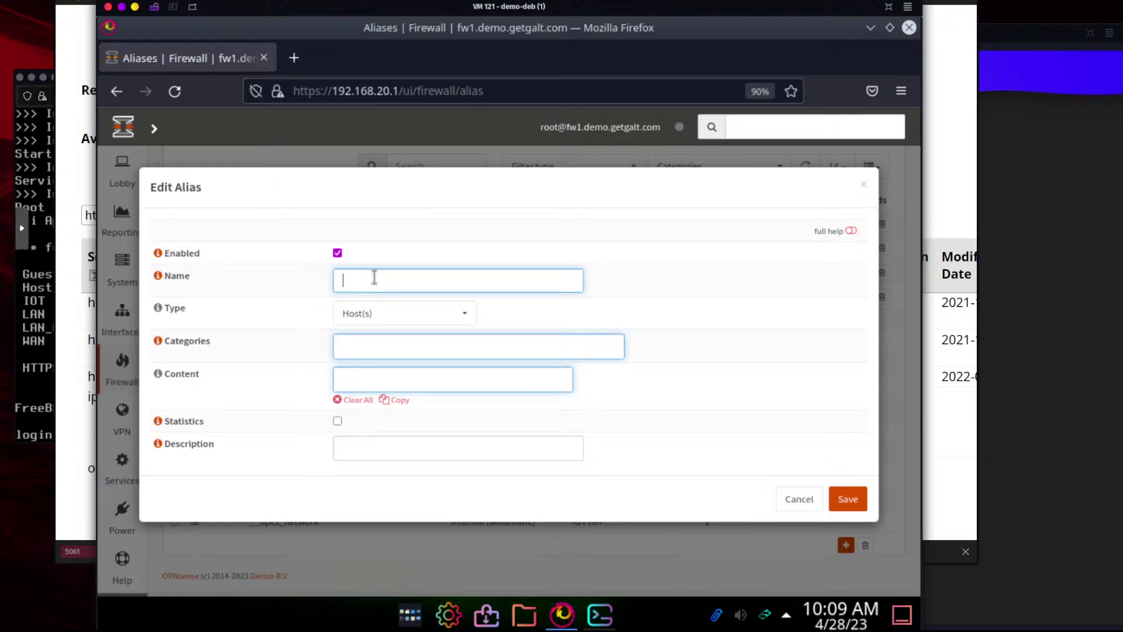
pyautogui.write('Web_http_N8080')
pyautogui.click(416, 351)
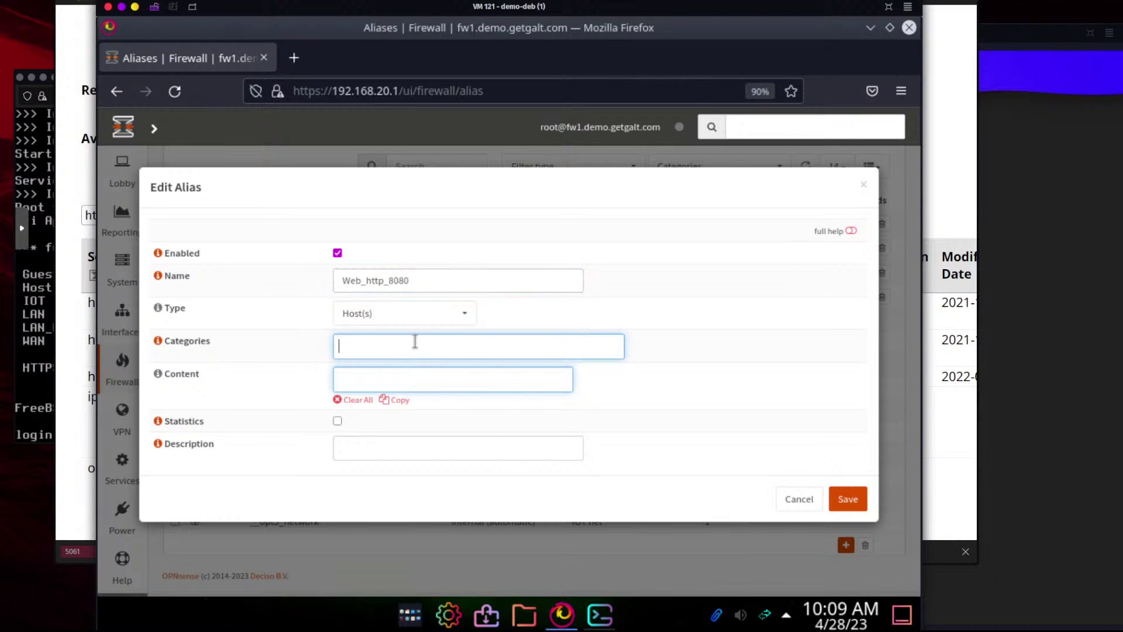
pyautogui.click(409, 314)
pyautogui.click(402, 379)
pyautogui.click(389, 371)
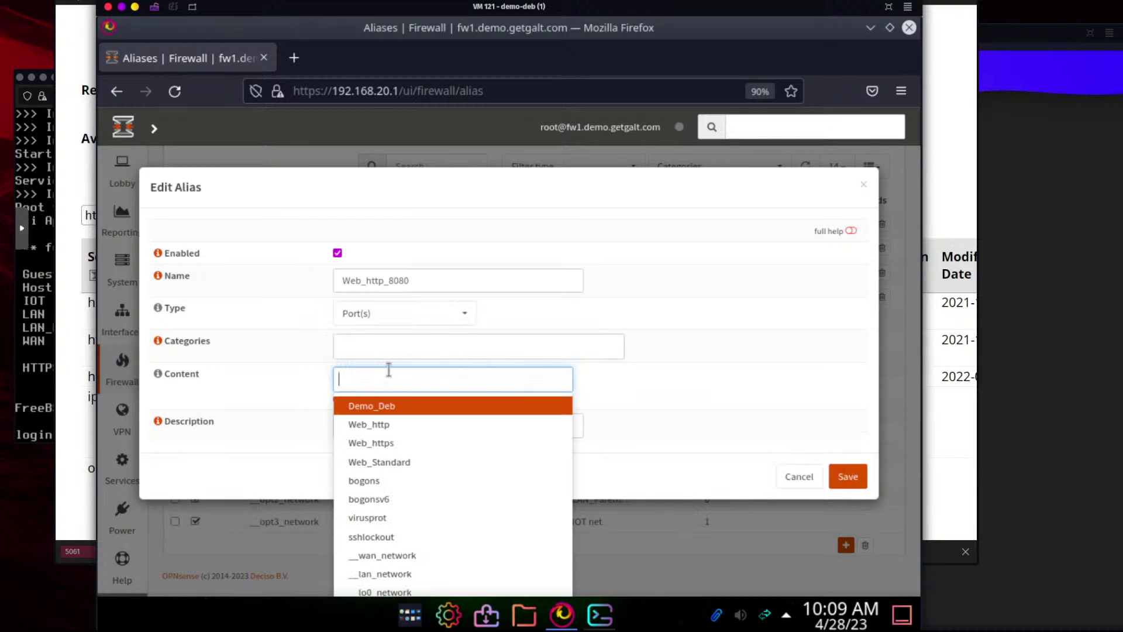
pyautogui.write('8080')
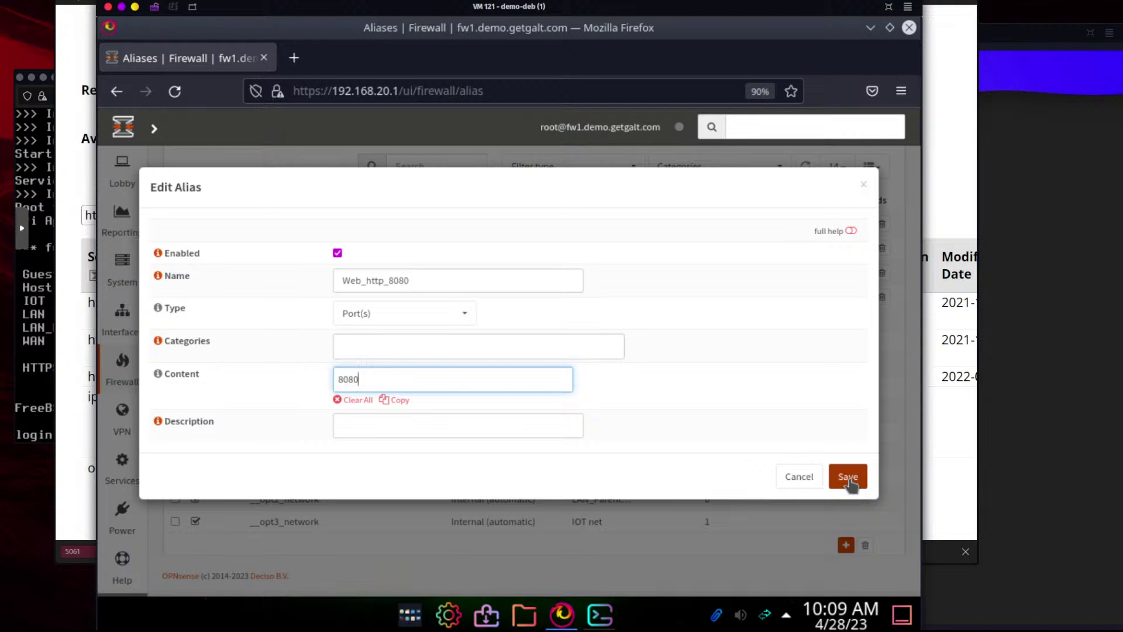
pyautogui.click(848, 477)
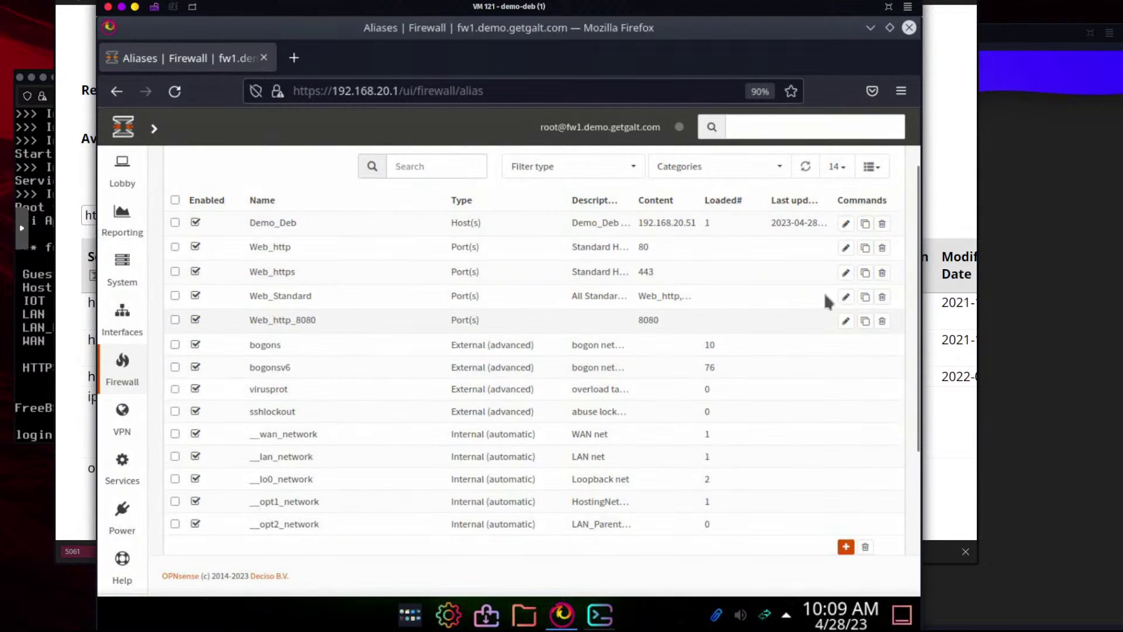
# Rename the 8080 alias to Web_NS_http_8080 and save it
pyautogui.click(846, 321)
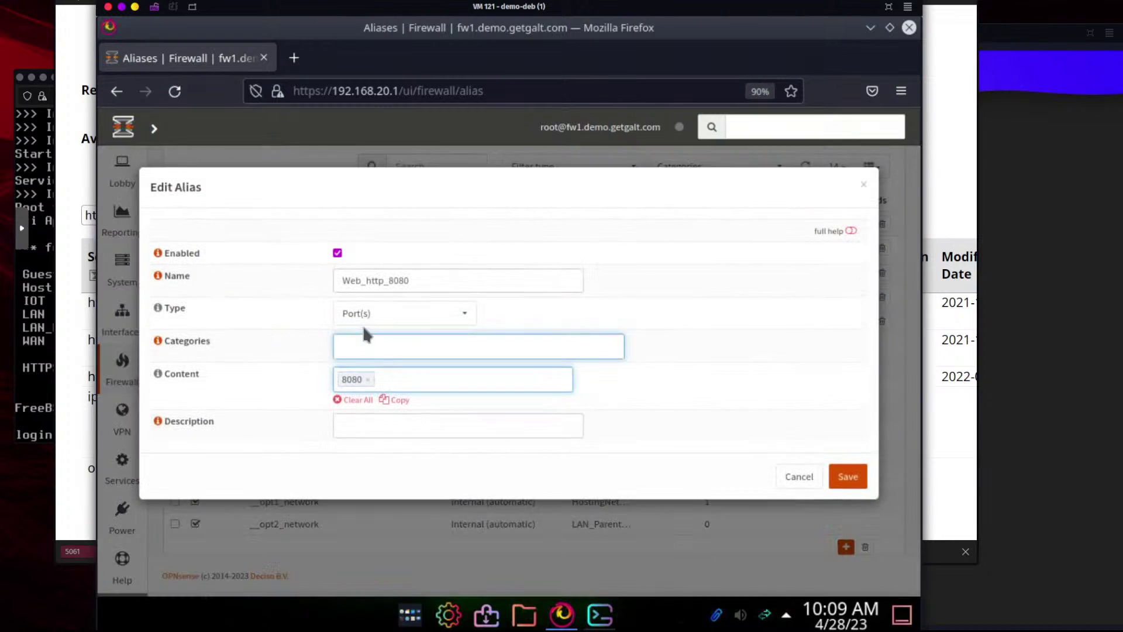
pyautogui.click(366, 280)
pyautogui.write('Non')
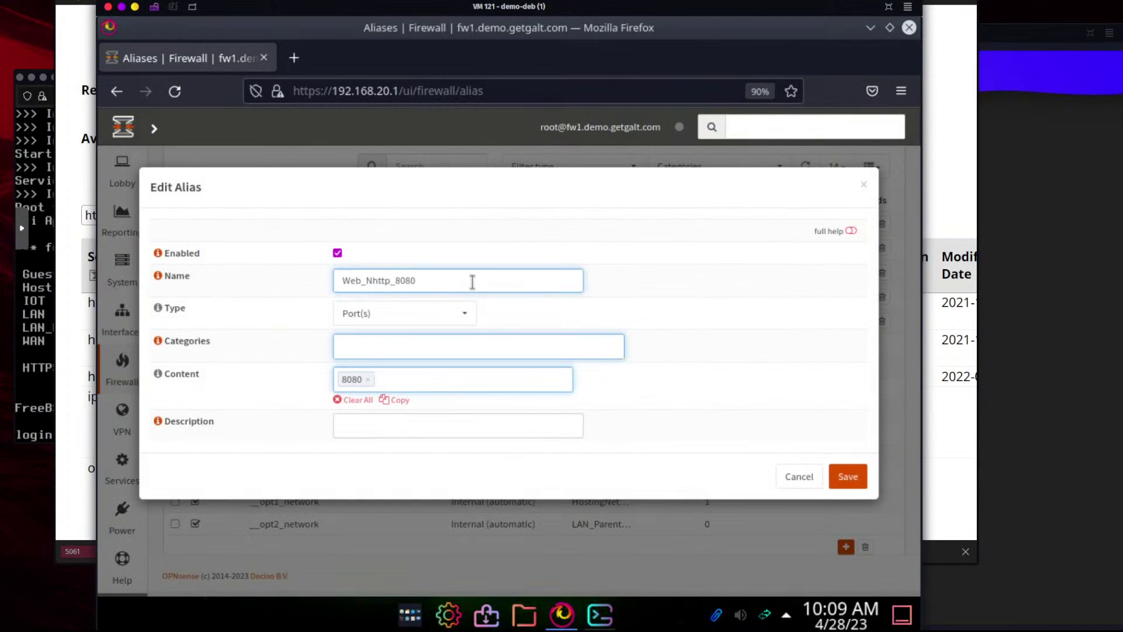
pyautogui.press('BackSpace')
pyautogui.press('BackSpace')
pyautogui.write('S_')
pyautogui.click(848, 477)
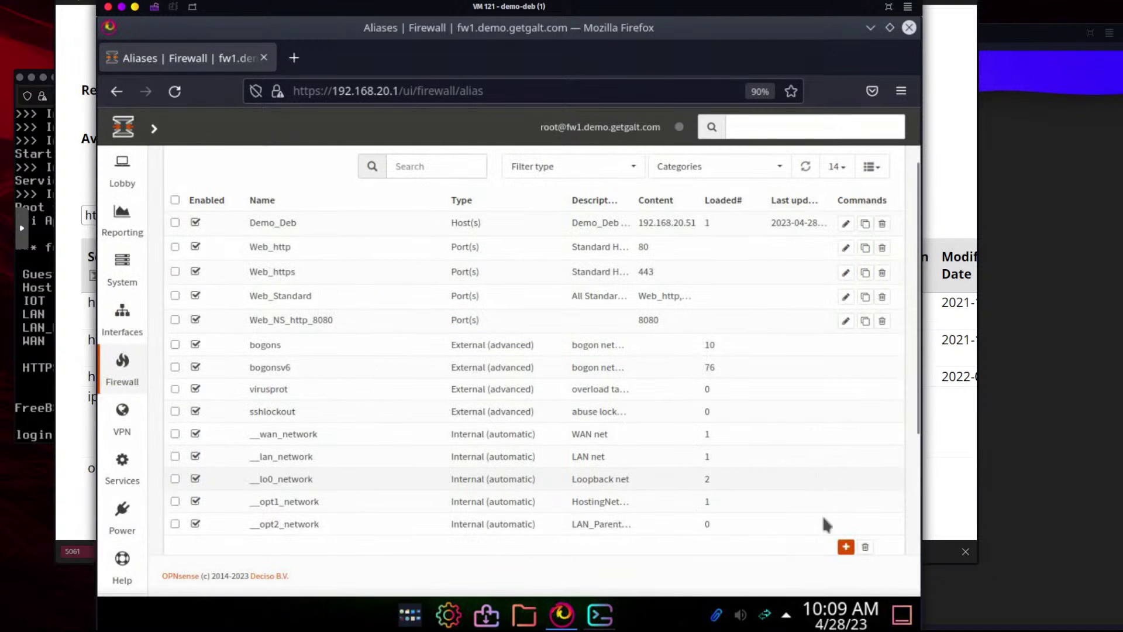
pyautogui.click(846, 547)
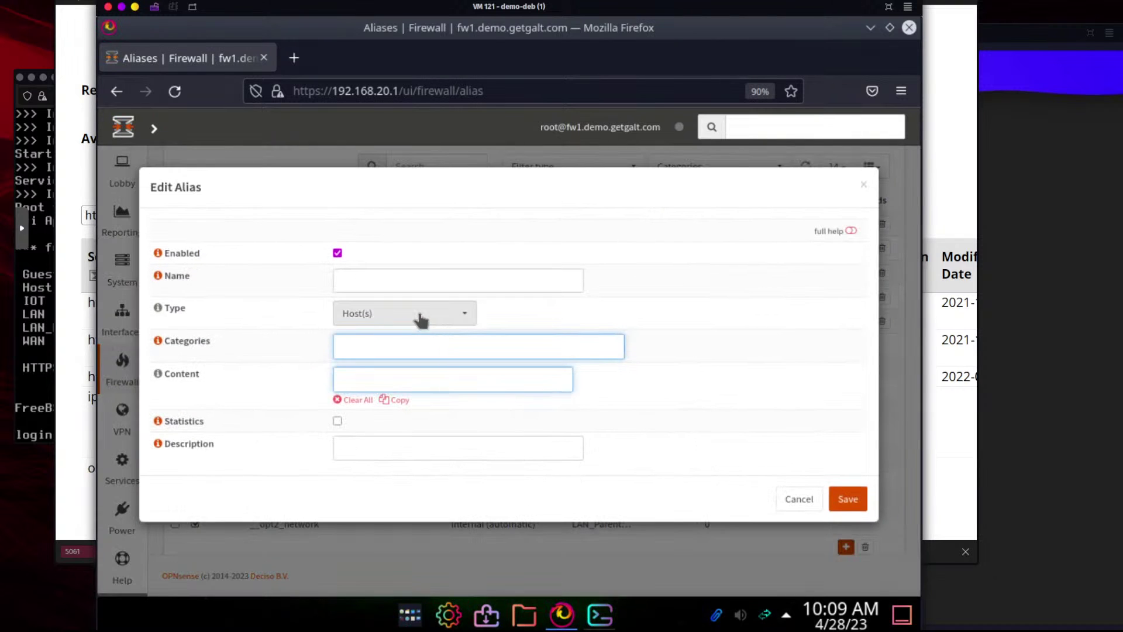
# Create Port(s) alias Web_NS_https_8443 with content 8443 and save it
pyautogui.click(421, 318)
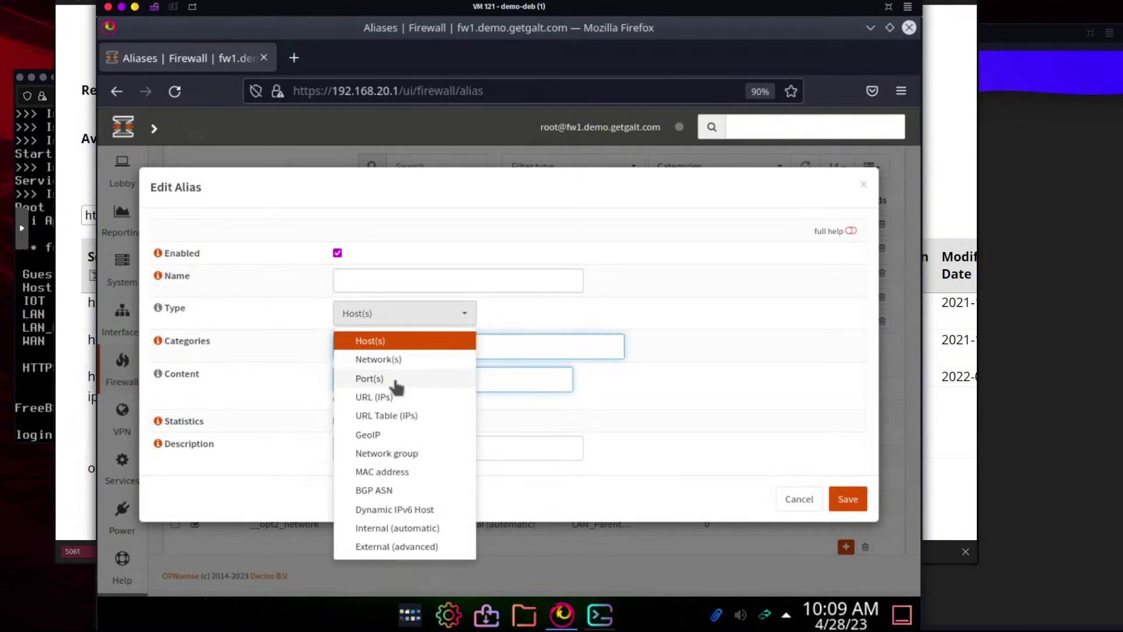
pyautogui.click(397, 383)
pyautogui.click(393, 282)
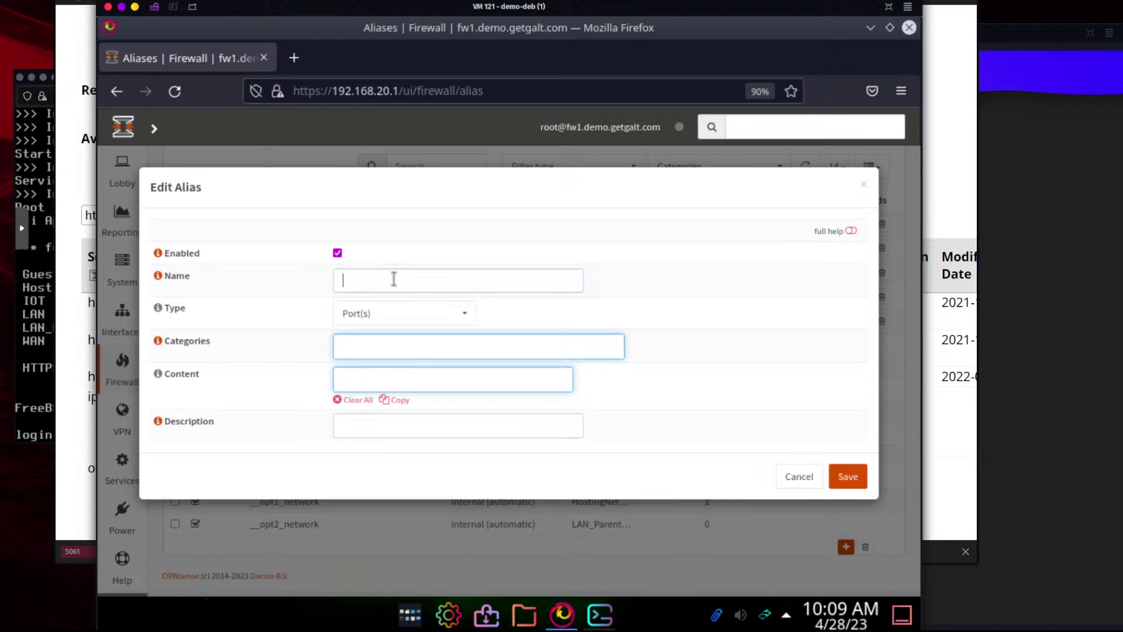
pyautogui.write('Web')
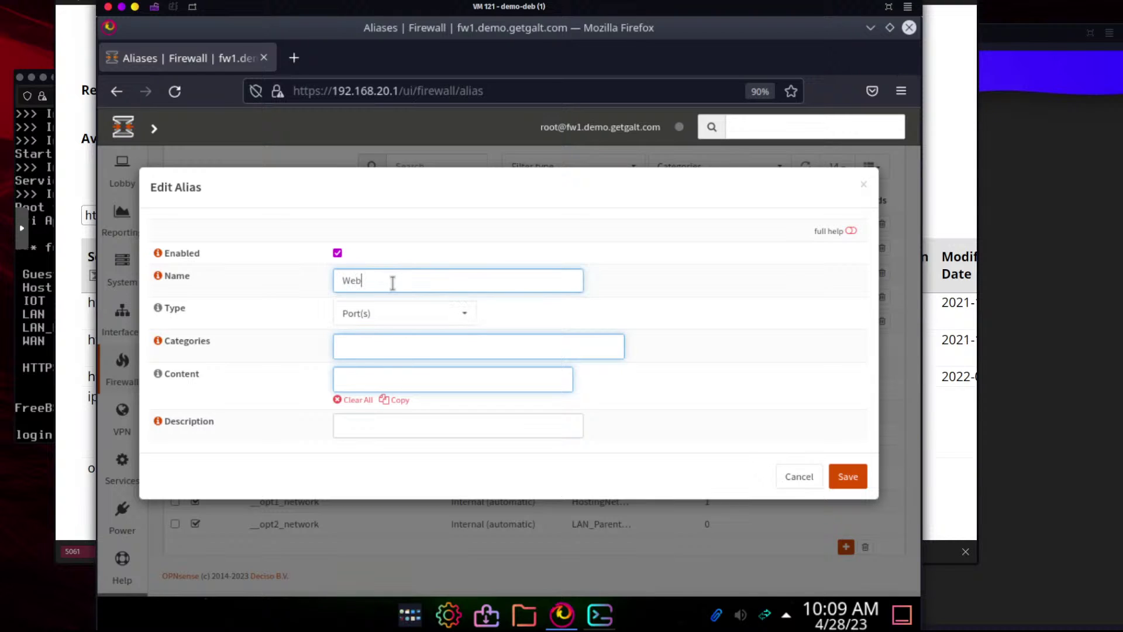
pyautogui.write('_NS_https_8443')
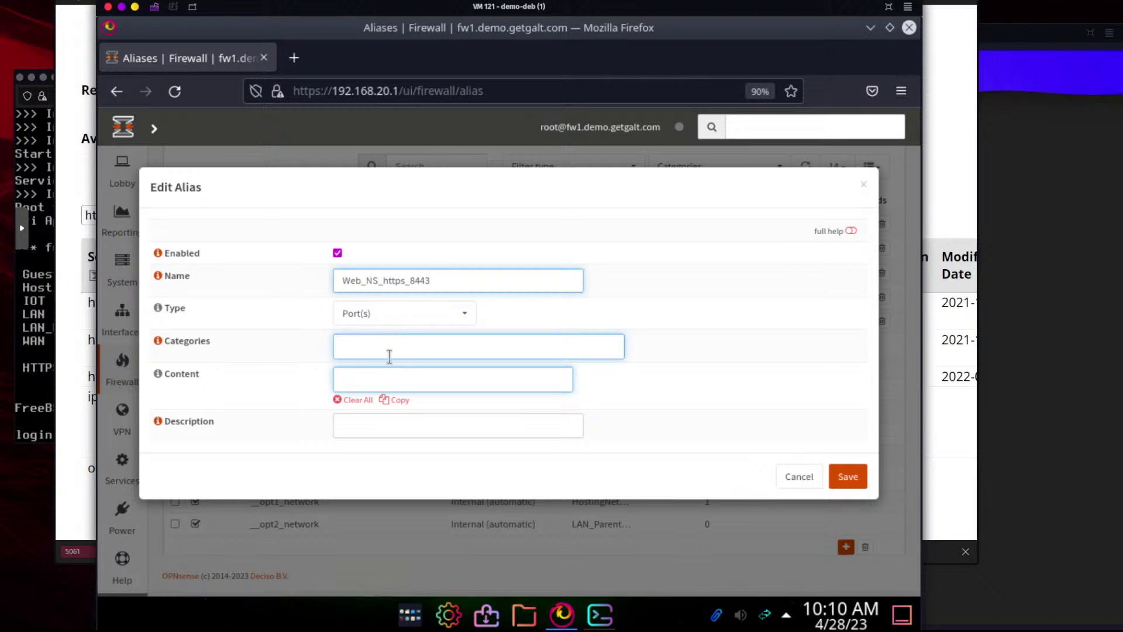
pyautogui.click(379, 377)
pyautogui.write('8443')
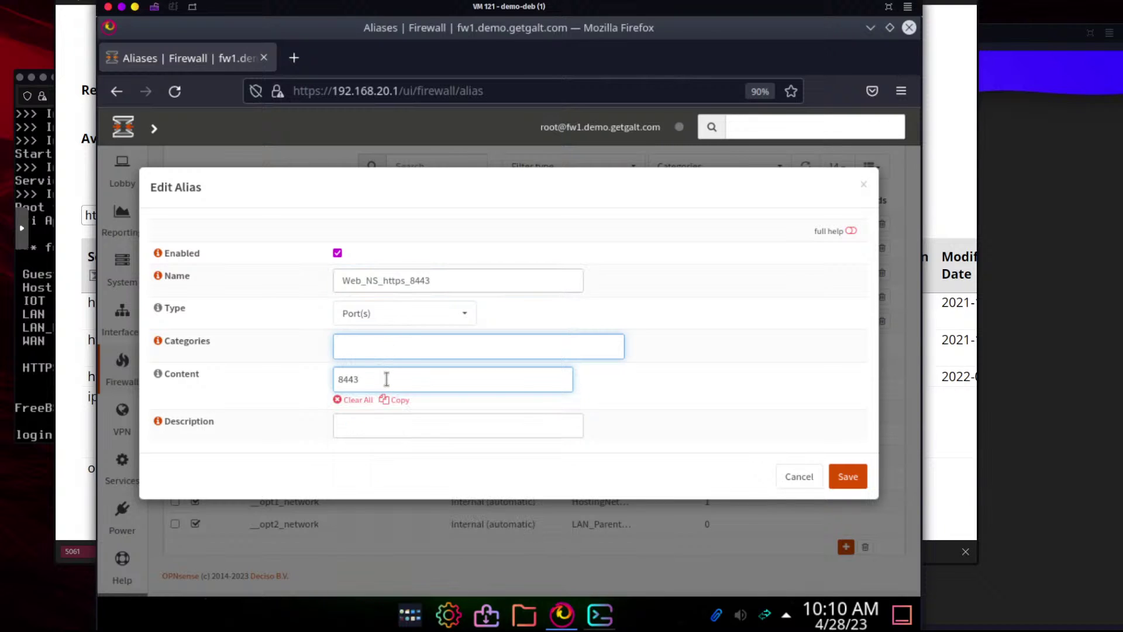
pyautogui.press('Return')
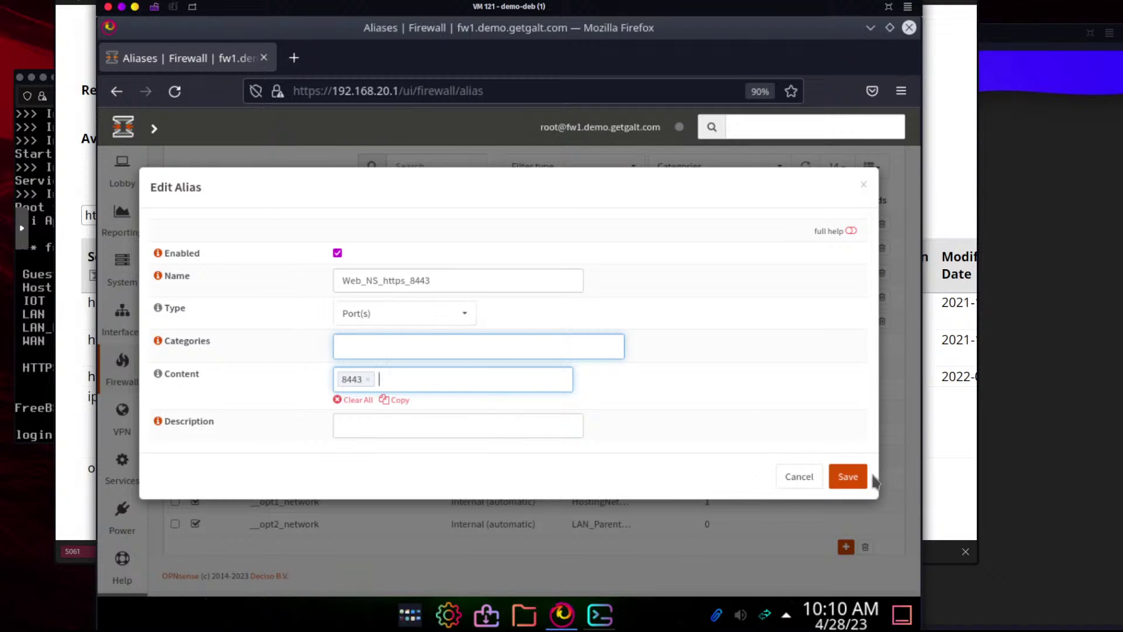
pyautogui.click(850, 477)
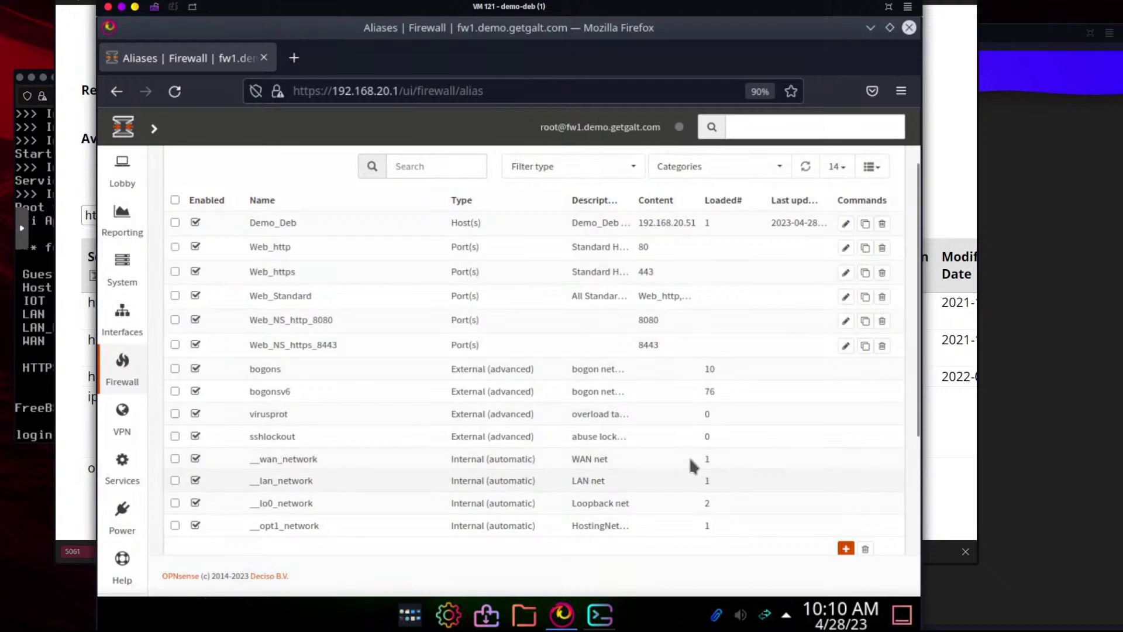
pyautogui.click(447, 254)
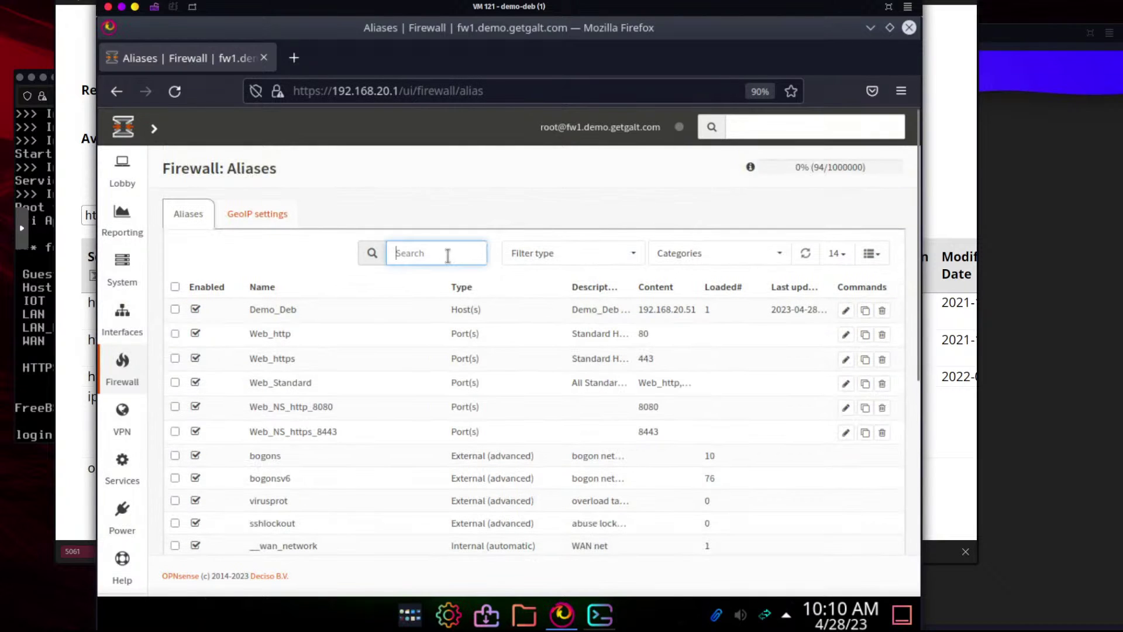
pyautogui.write('web')
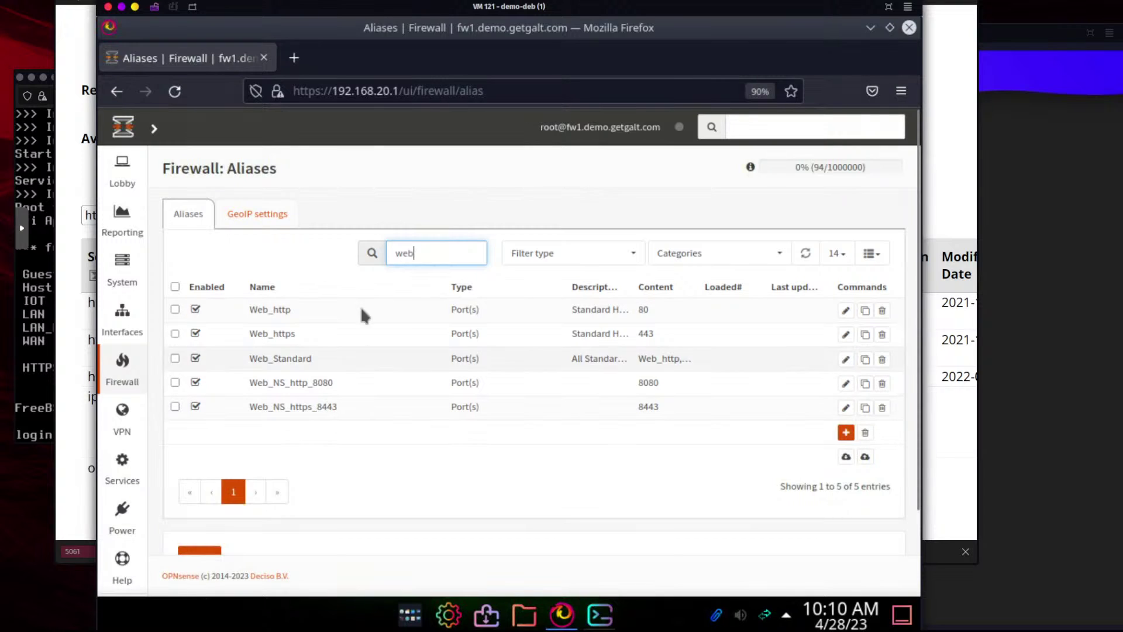
pyautogui.moveTo(417, 252); pyautogui.dragTo(388, 251)
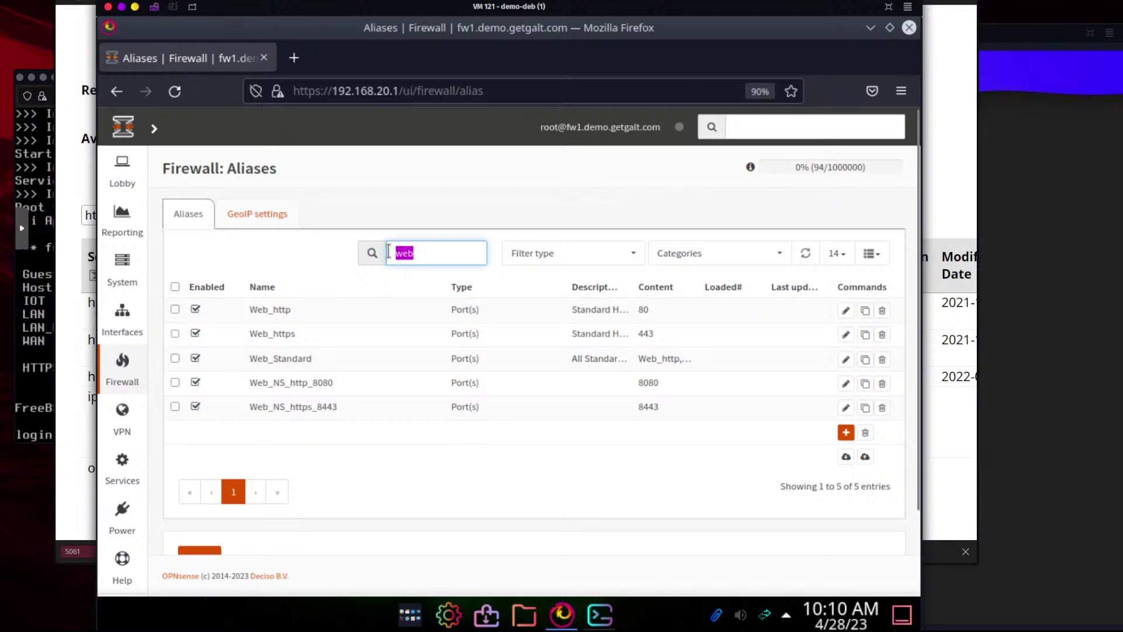
pyautogui.write('https')
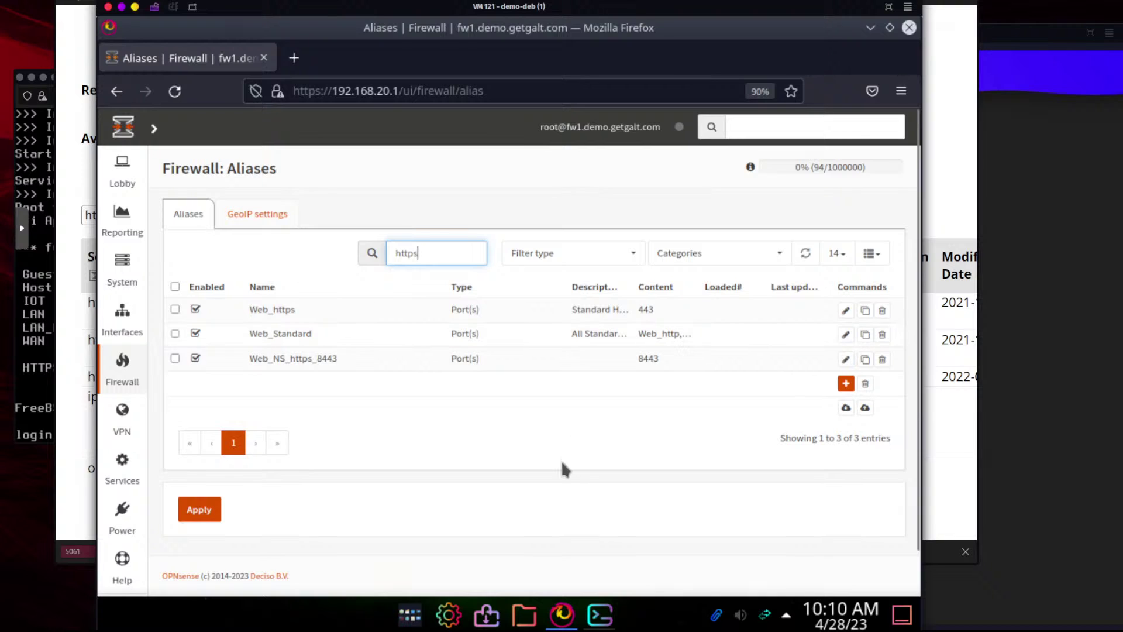
pyautogui.doubleClick(407, 252)
pyautogui.press('BackSpace')
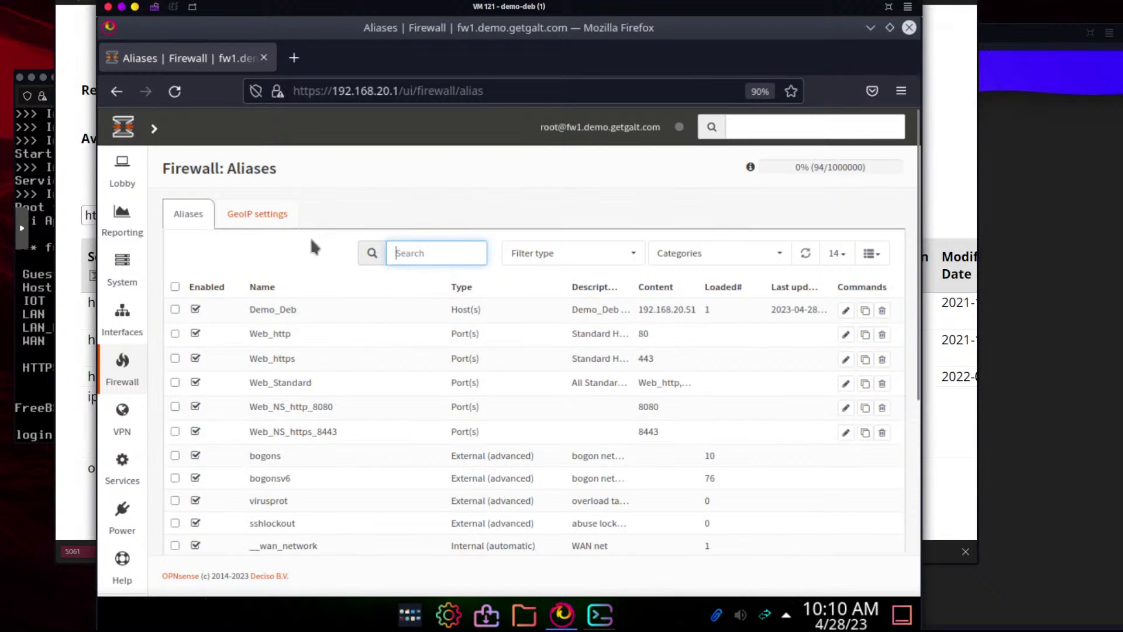
pyautogui.scroll(-5, 462, 265)
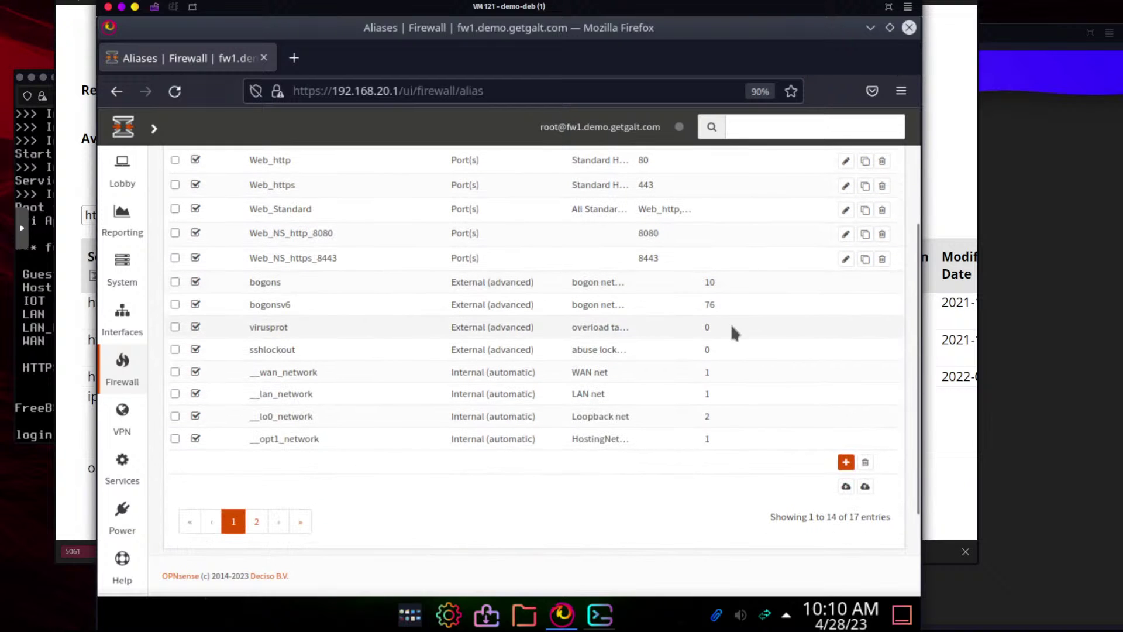
pyautogui.click(846, 462)
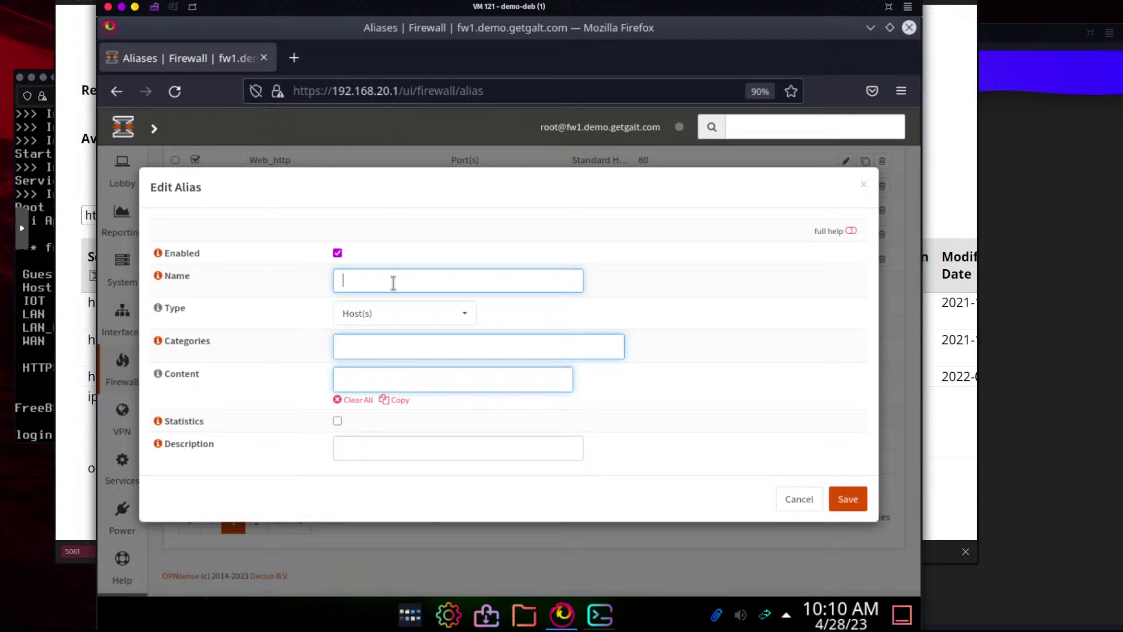
pyautogui.write('Google')
pyautogui.click(387, 373)
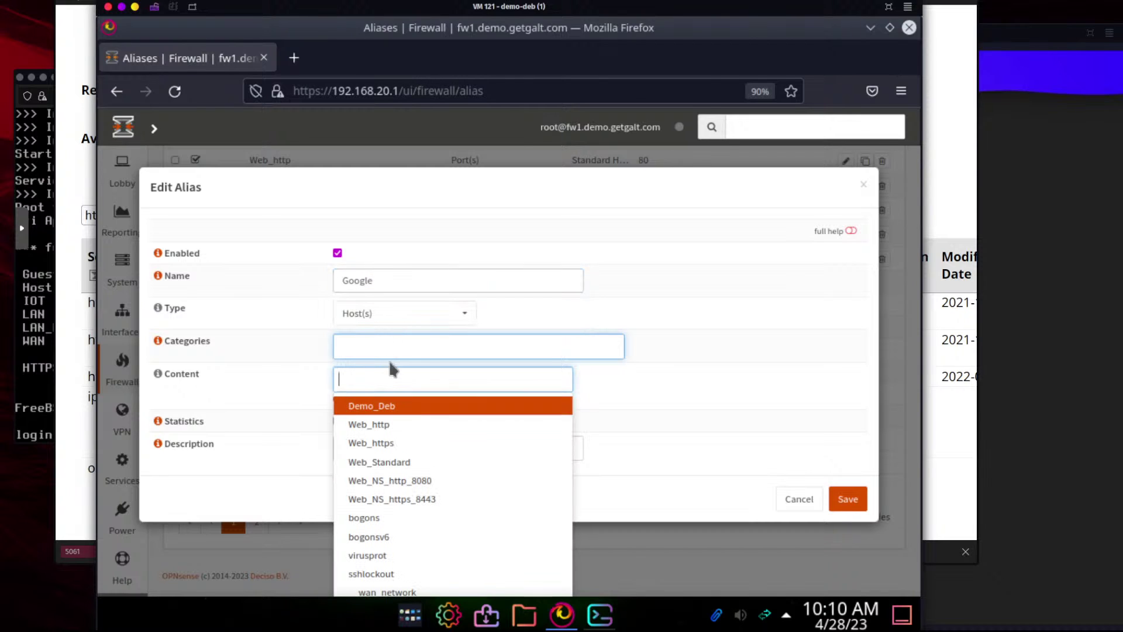
pyautogui.write('www.google.com')
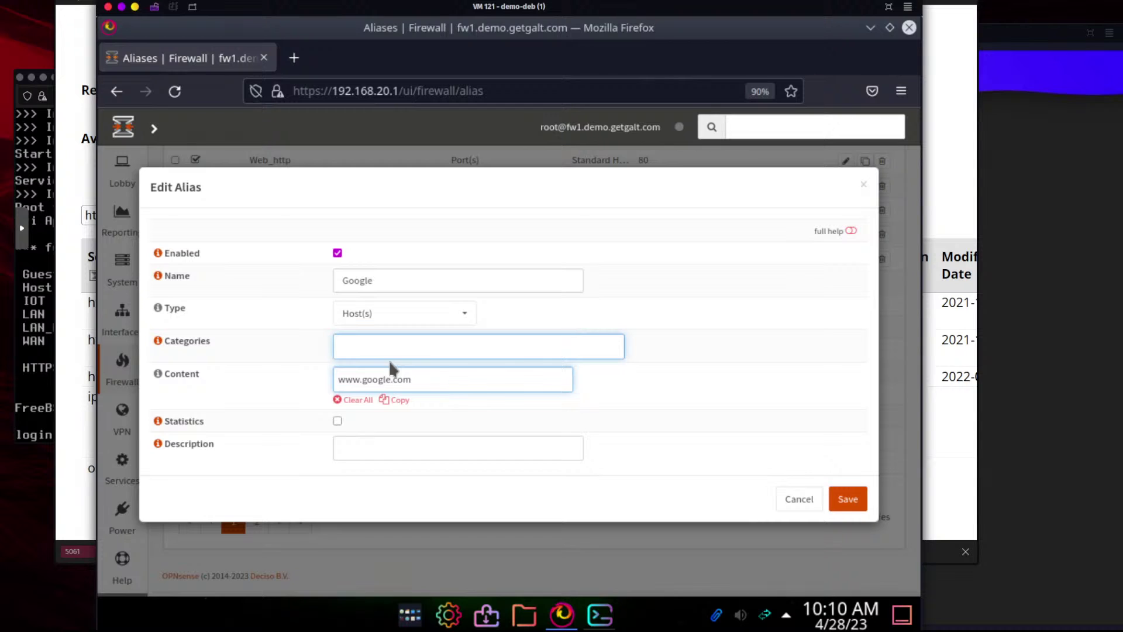
pyautogui.press('Return')
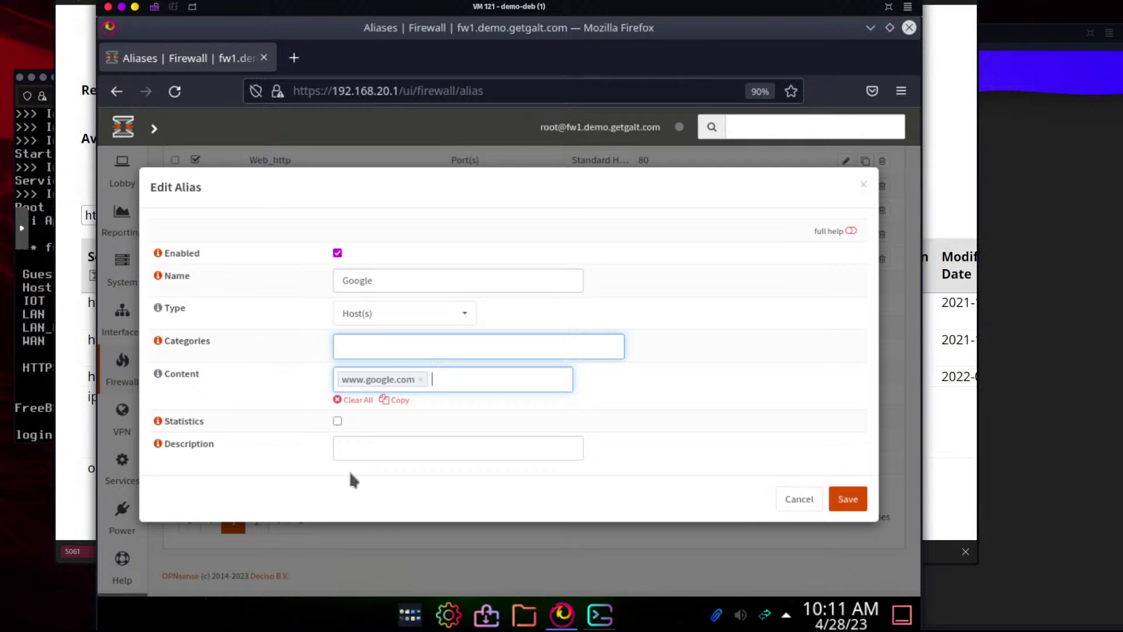
pyautogui.click(370, 453)
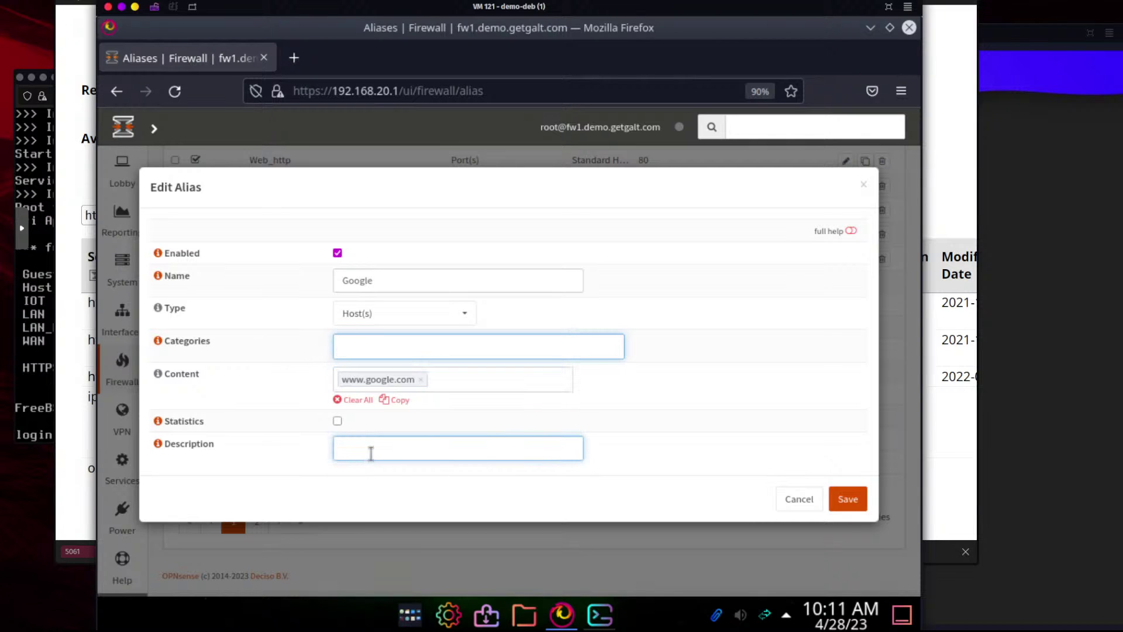
pyautogui.write('Google.com Alias')
pyautogui.click(846, 499)
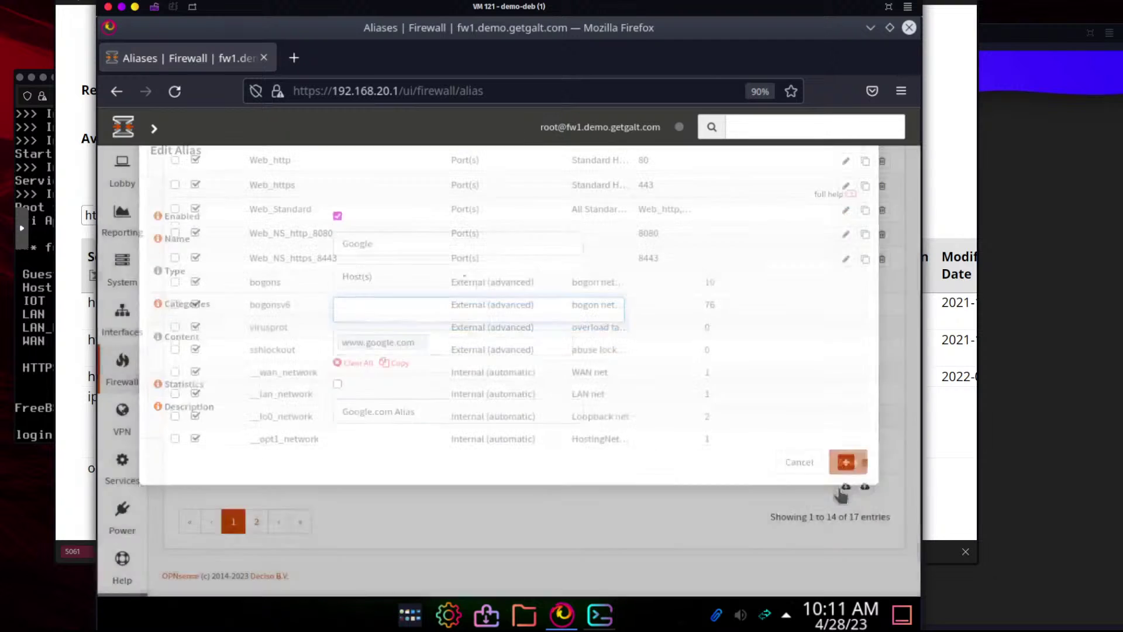
pyautogui.scroll(3, 552, 480)
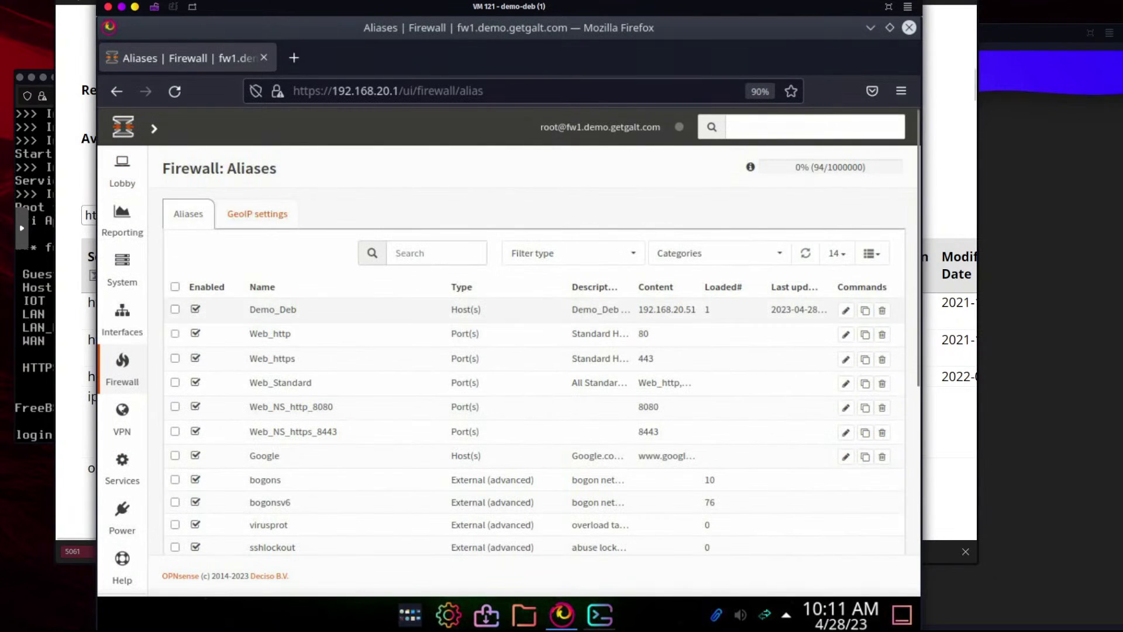
# Search the IANA port registry for smtp to confirm it uses port 25
pyautogui.moveTo(122, 173)
pyautogui.press('ctrl+super+Left')
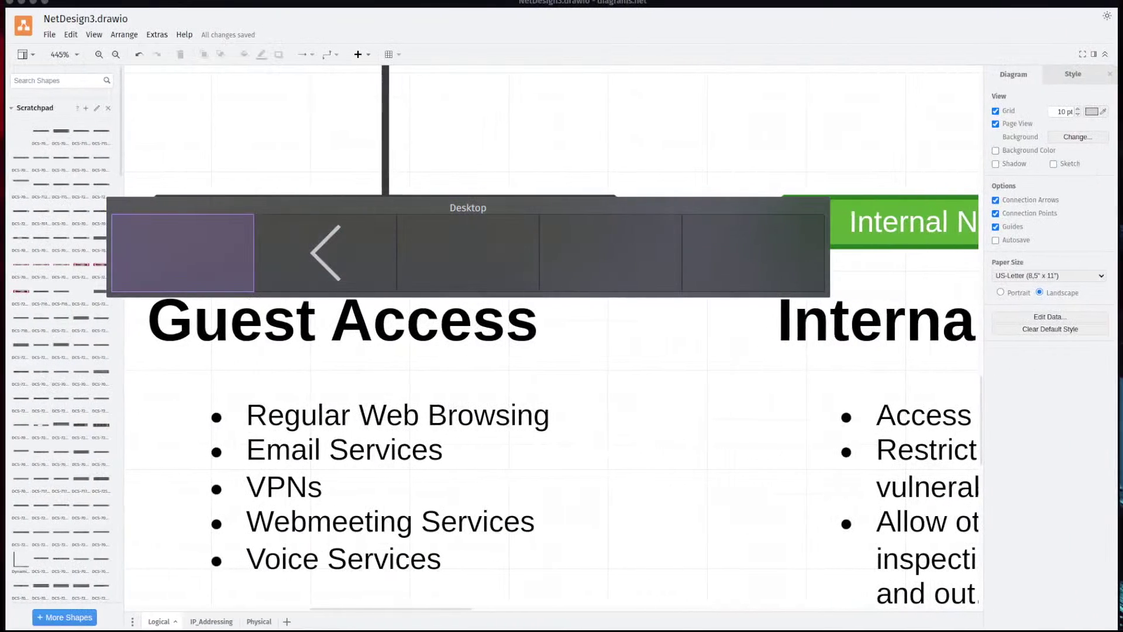
pyautogui.press('ctrl+super+Right')
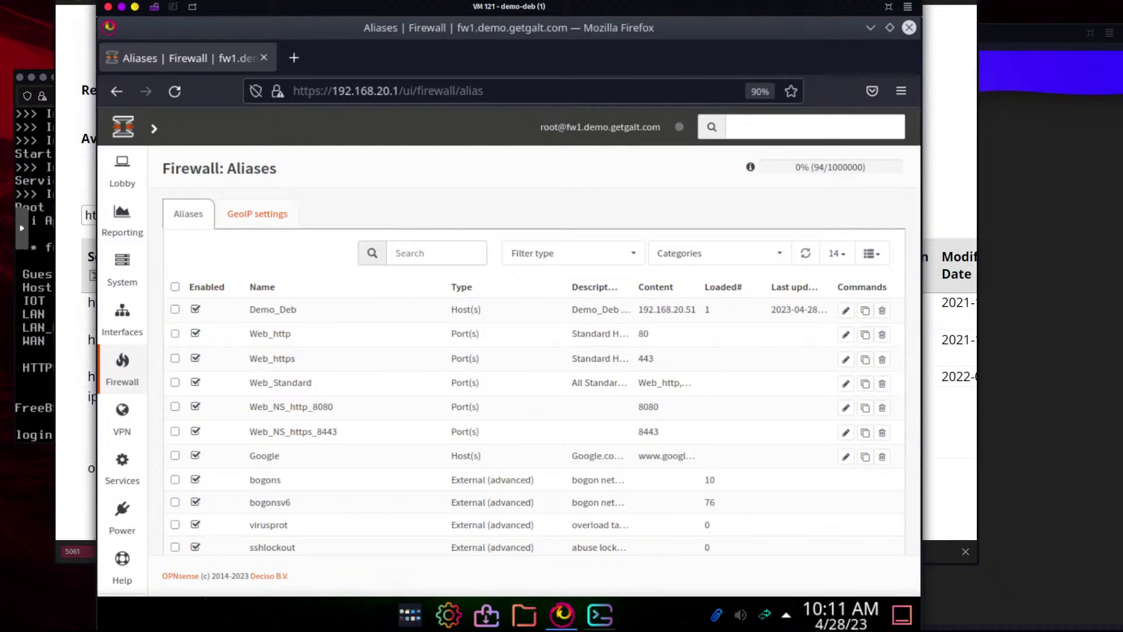
pyautogui.click(298, 1)
pyautogui.moveTo(158, 213); pyautogui.dragTo(76, 215)
pyautogui.write('smtp')
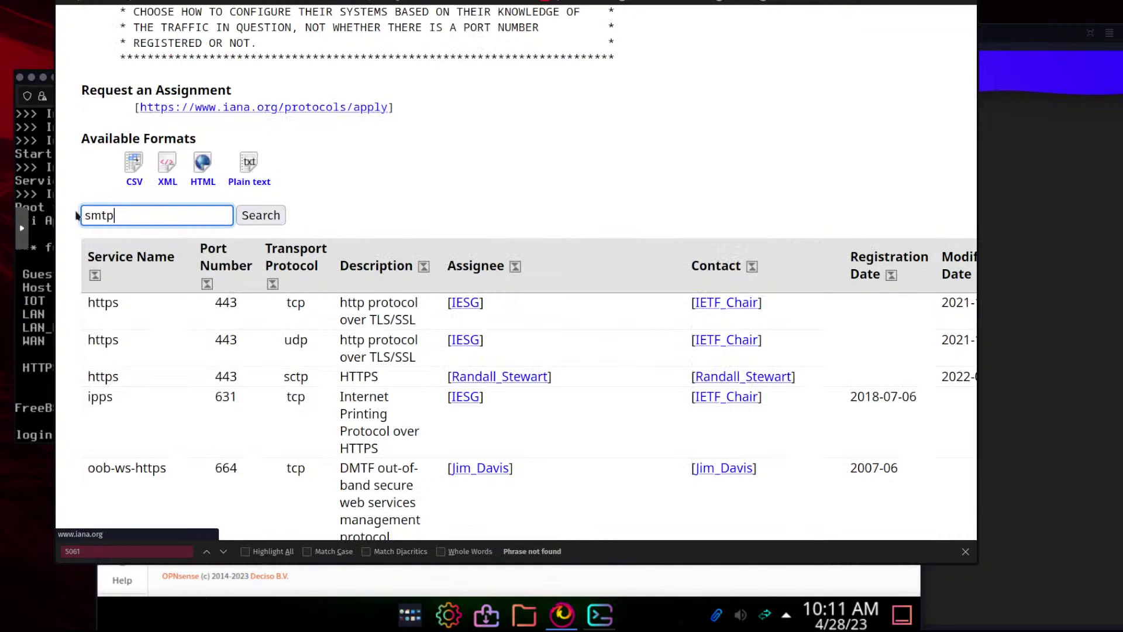
pyautogui.press('Return')
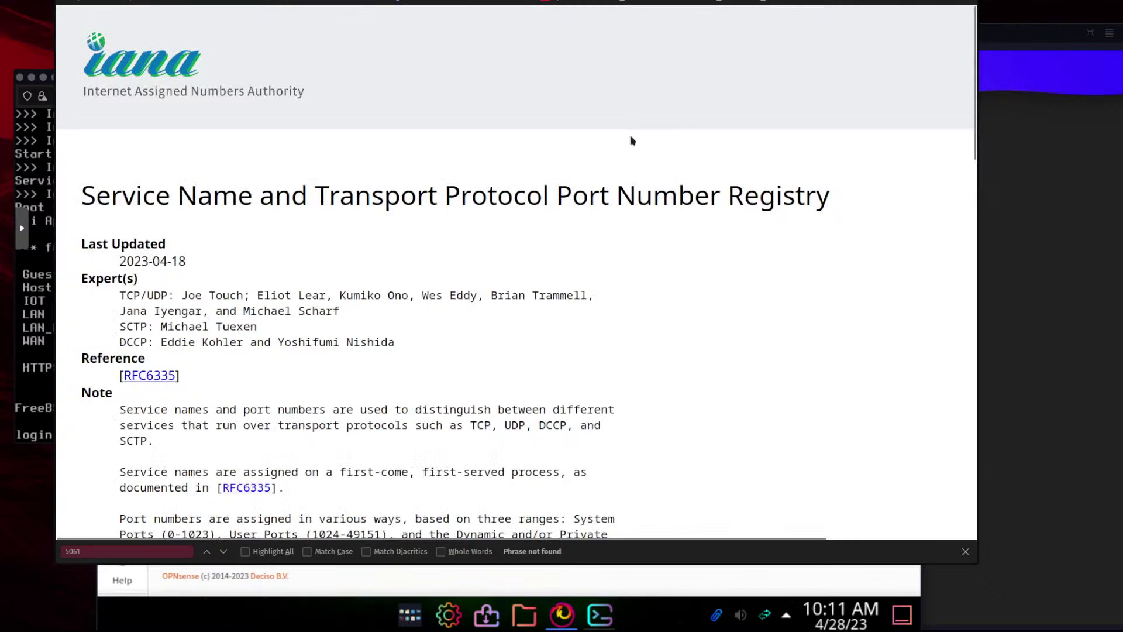
pyautogui.scroll(-7, 536, 300)
pyautogui.scroll(-6, 537, 298)
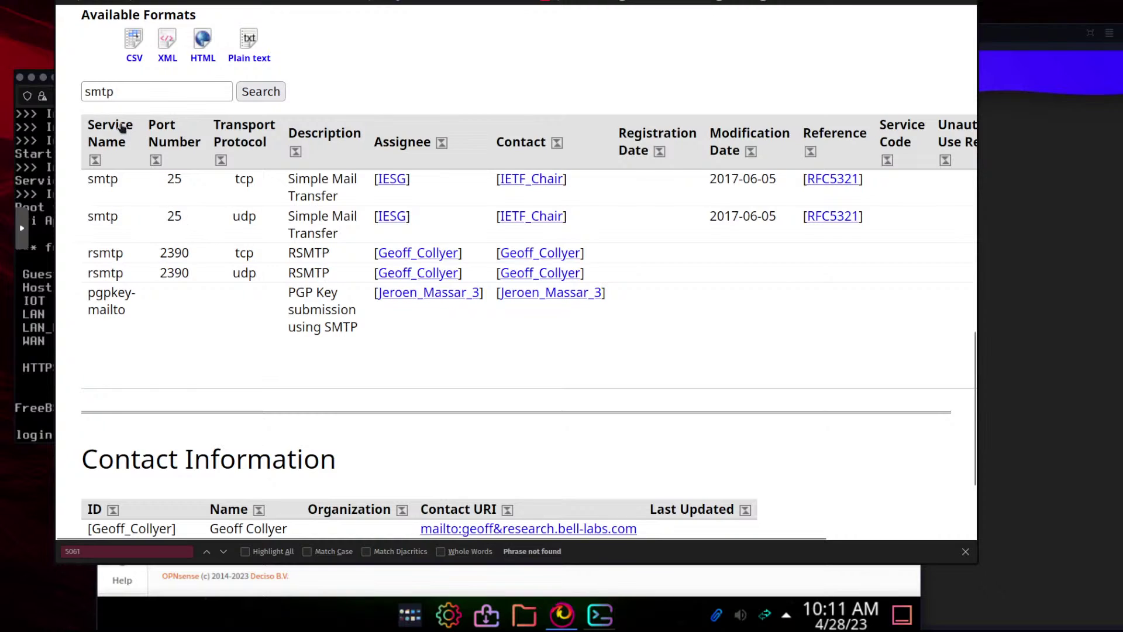
# Search the registry for imap, reloading the page after the Error 500
pyautogui.moveTo(132, 88); pyautogui.dragTo(86, 87)
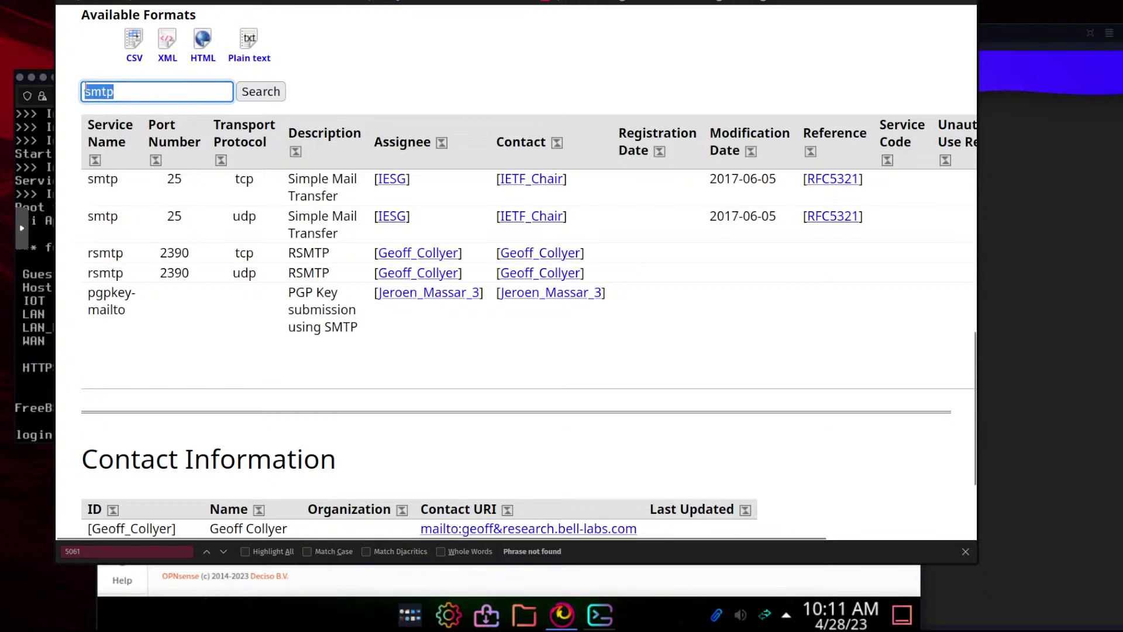
pyautogui.press('BackSpace')
pyautogui.write('imap')
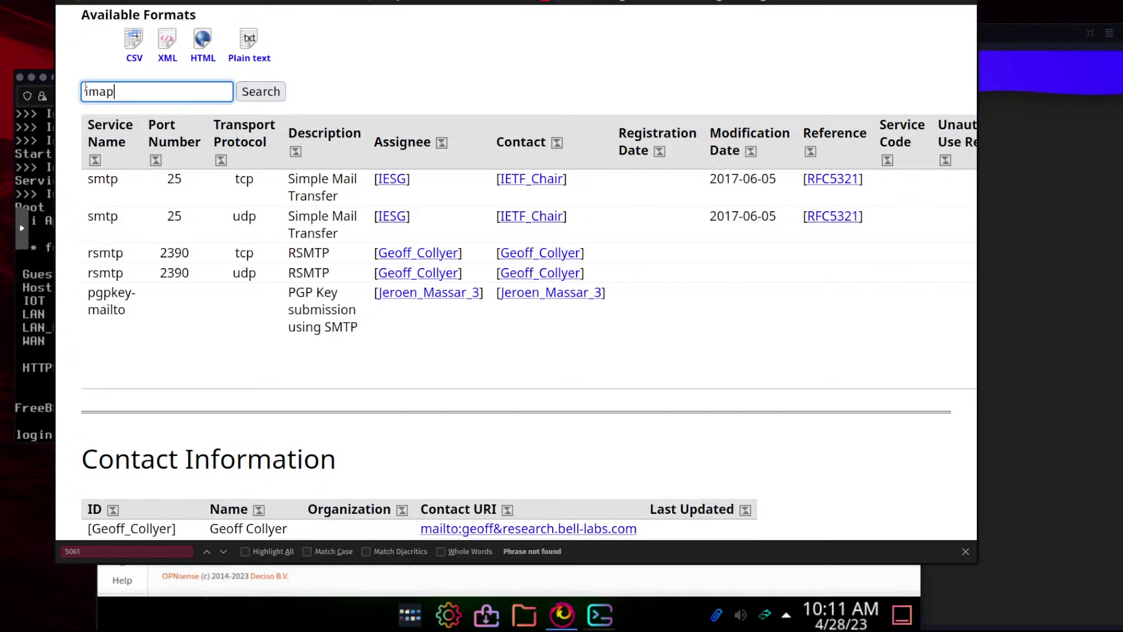
pyautogui.press('Return')
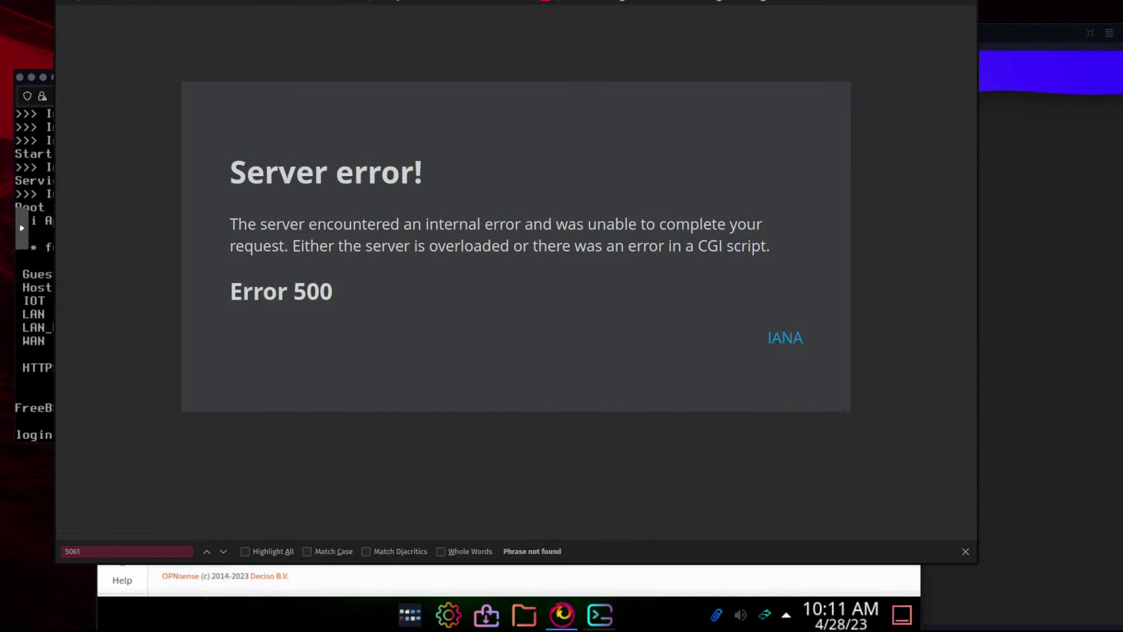
pyautogui.click(122, 1)
pyautogui.scroll(-10, 499, 328)
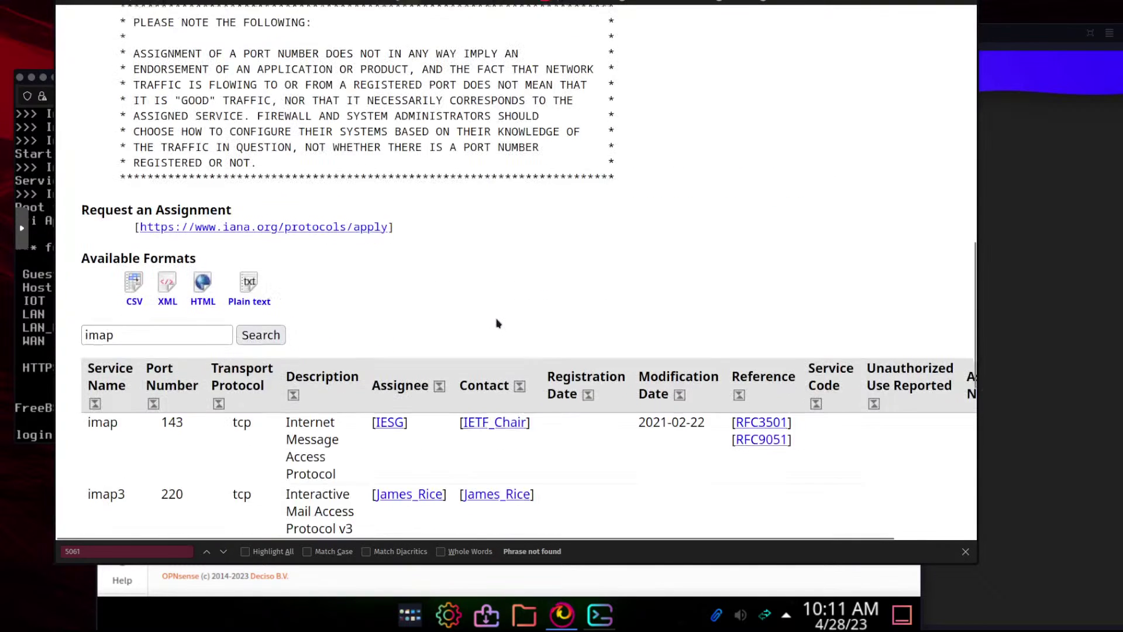
pyautogui.scroll(-4, 497, 322)
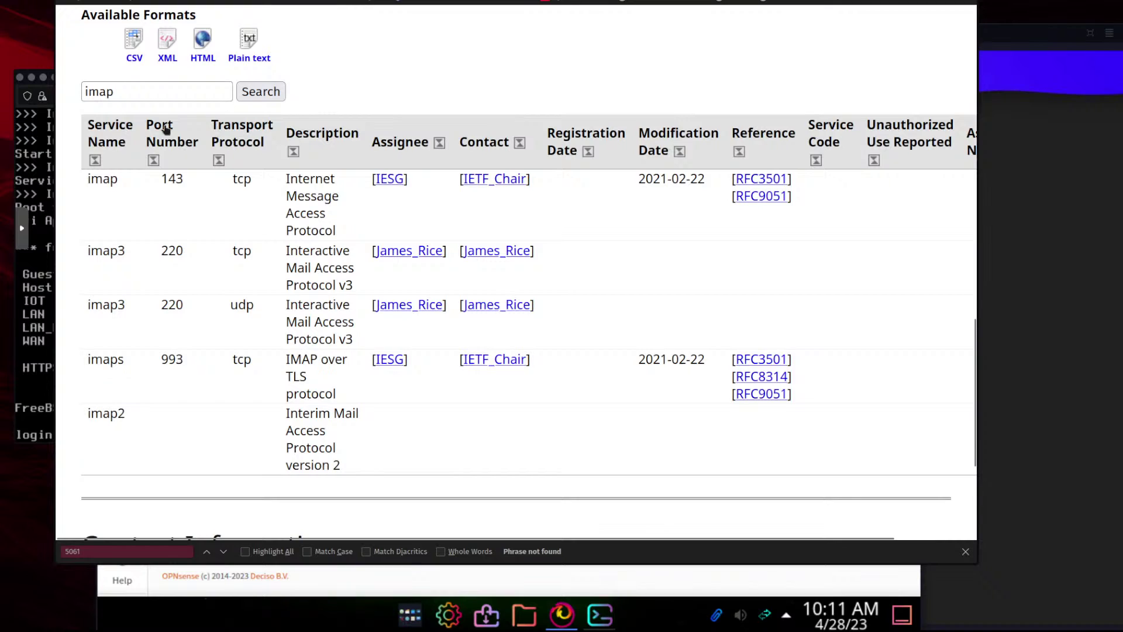
# Clear the search box and search the registry for smtp again
pyautogui.doubleClick(200, 92)
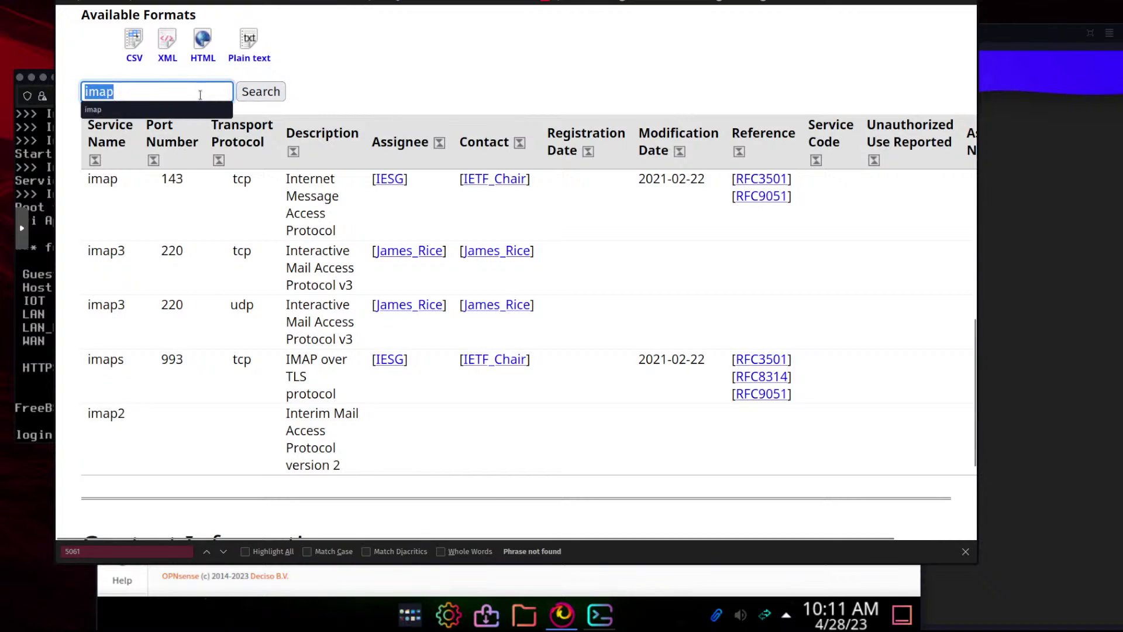
pyautogui.press('BackSpace')
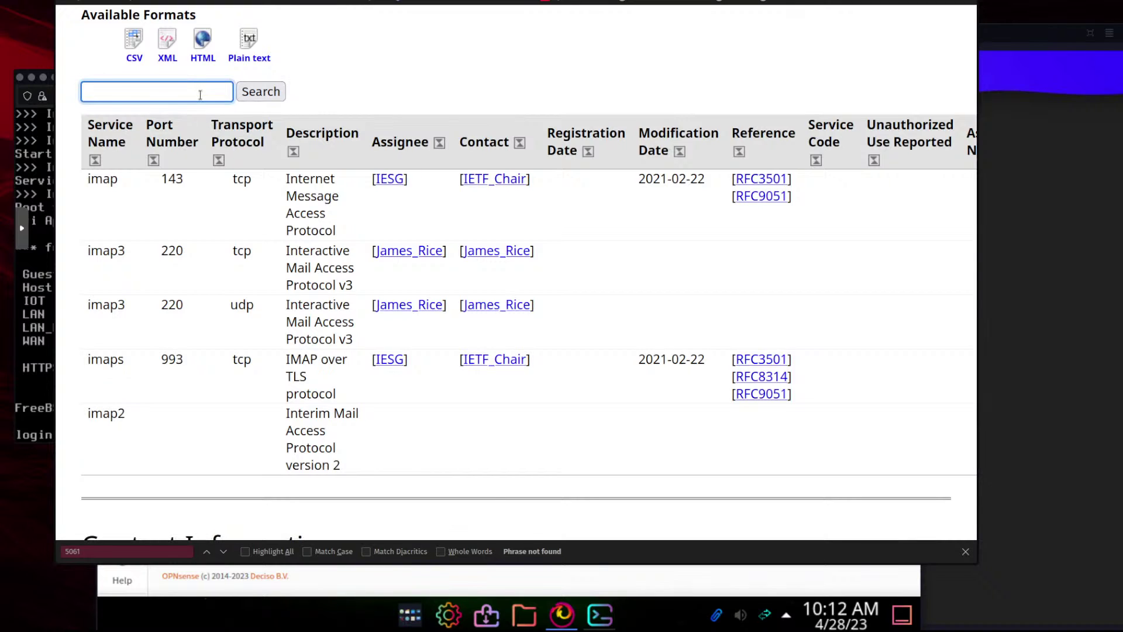
pyautogui.click(198, 92)
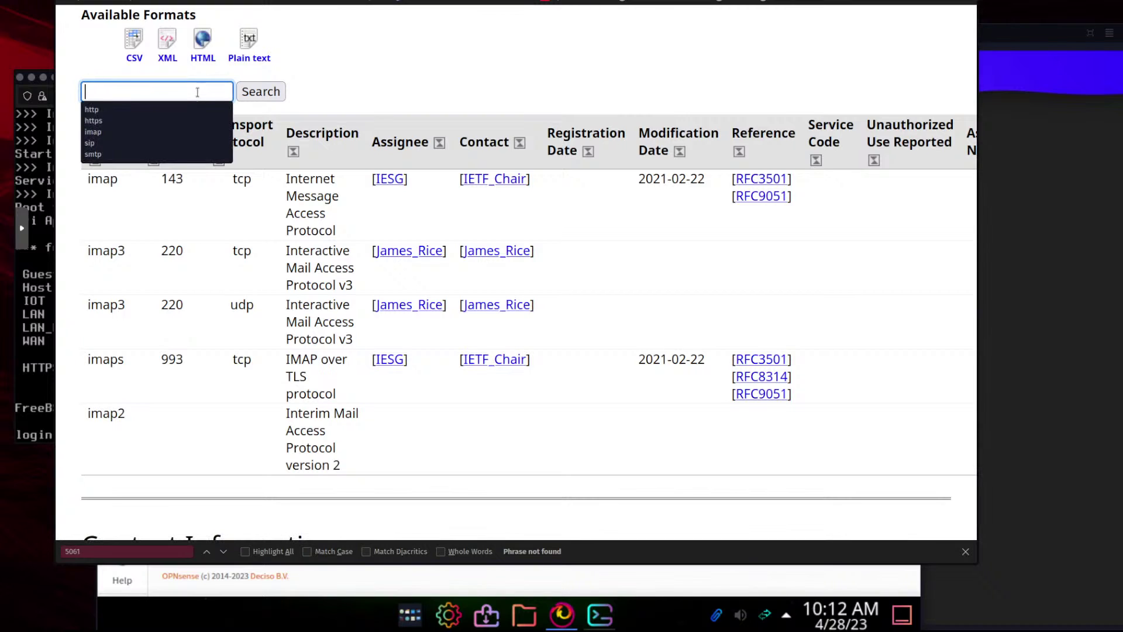
pyautogui.write('smtp')
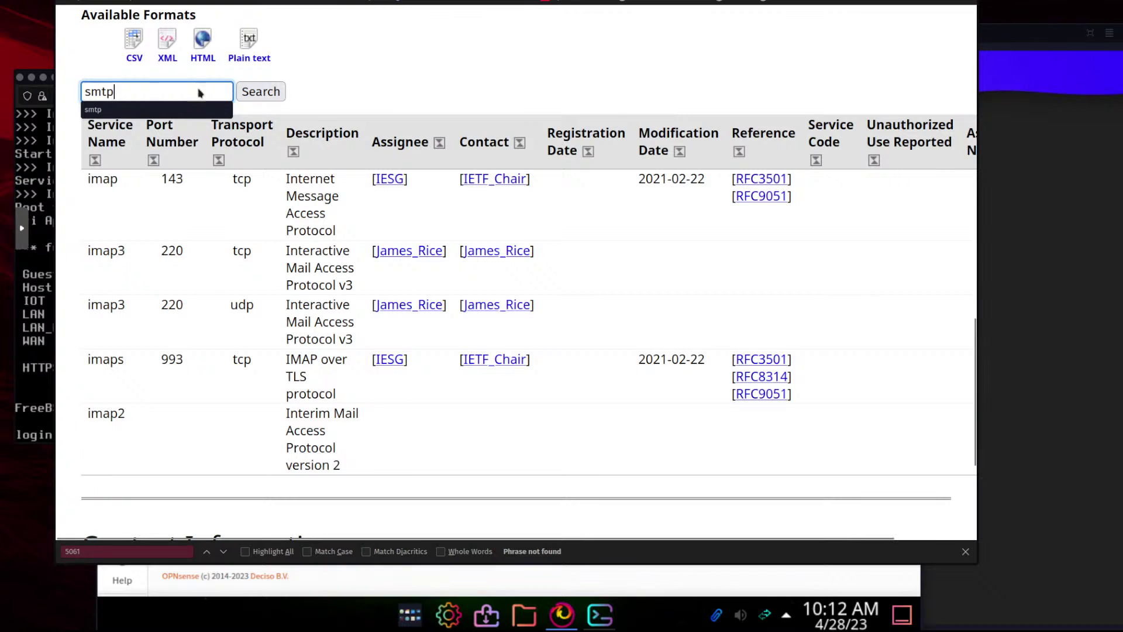
pyautogui.click(257, 97)
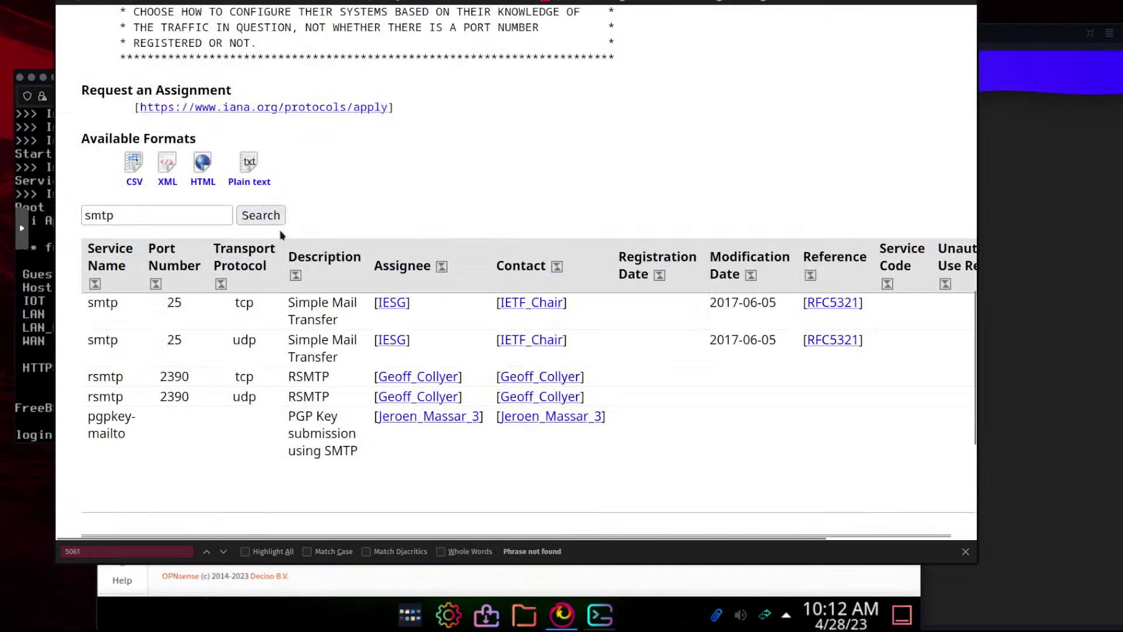
# Search the registry for port 587 (Message Submission), then return to OPNsense
pyautogui.doubleClick(192, 216)
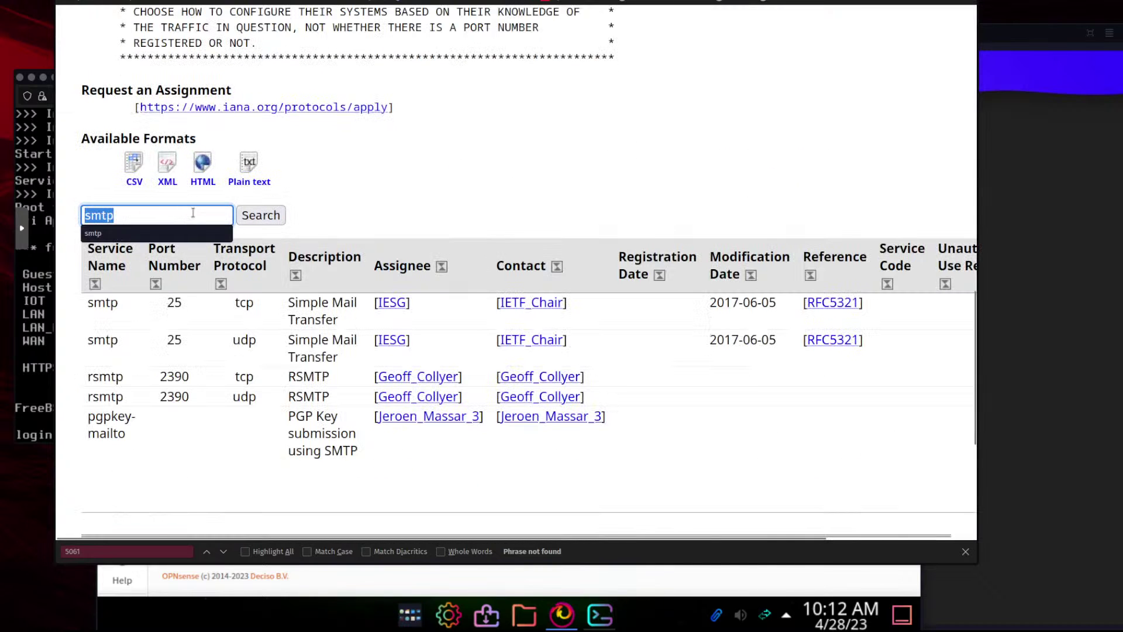
pyautogui.write('587')
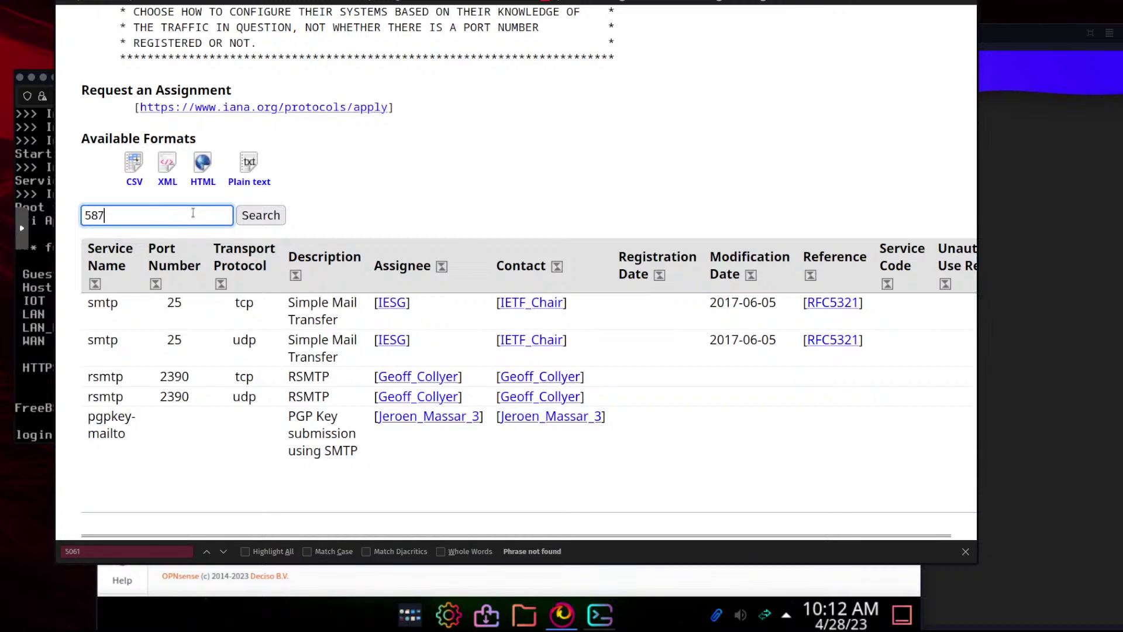
pyautogui.click(260, 215)
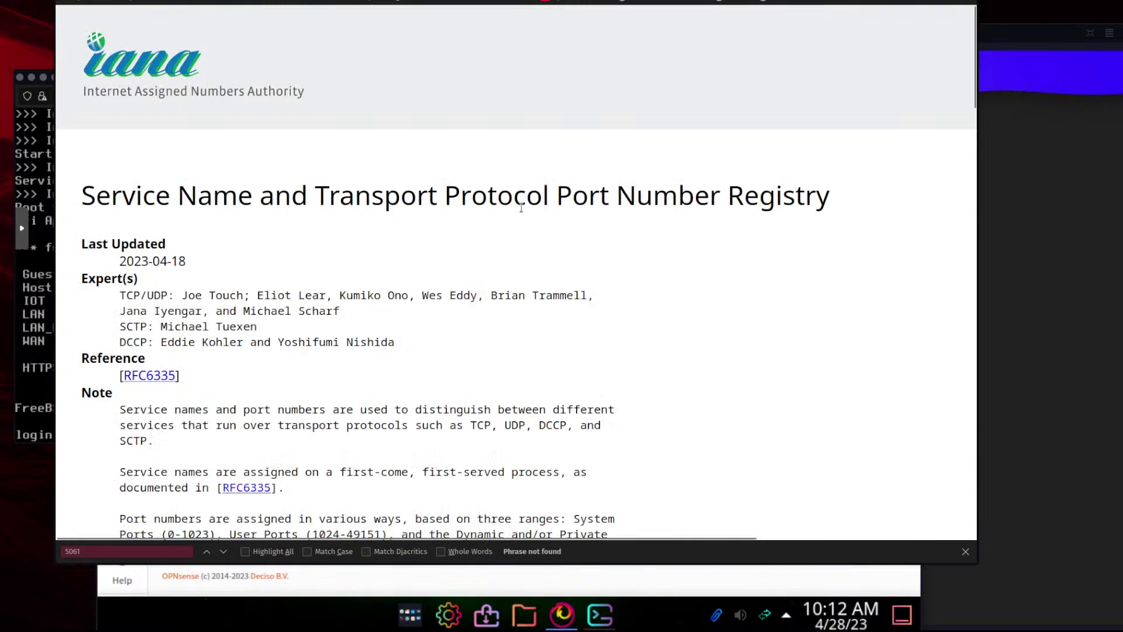
pyautogui.scroll(-5, 520, 227)
pyautogui.scroll(-3, 521, 231)
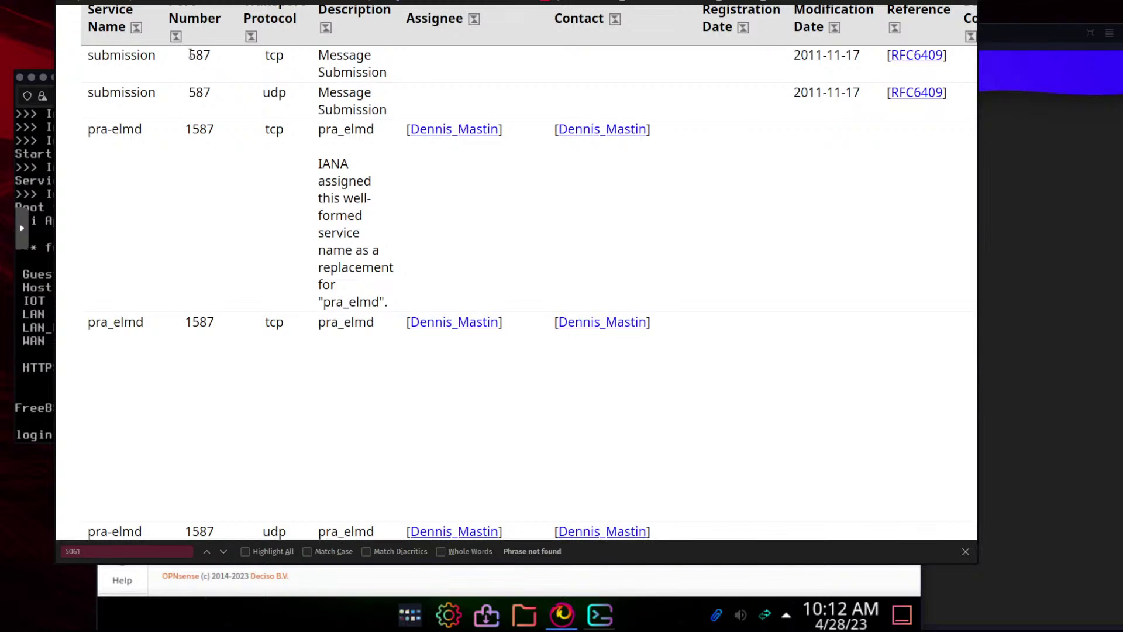
pyautogui.scroll(3, 233, 145)
pyautogui.scroll(1, 233, 146)
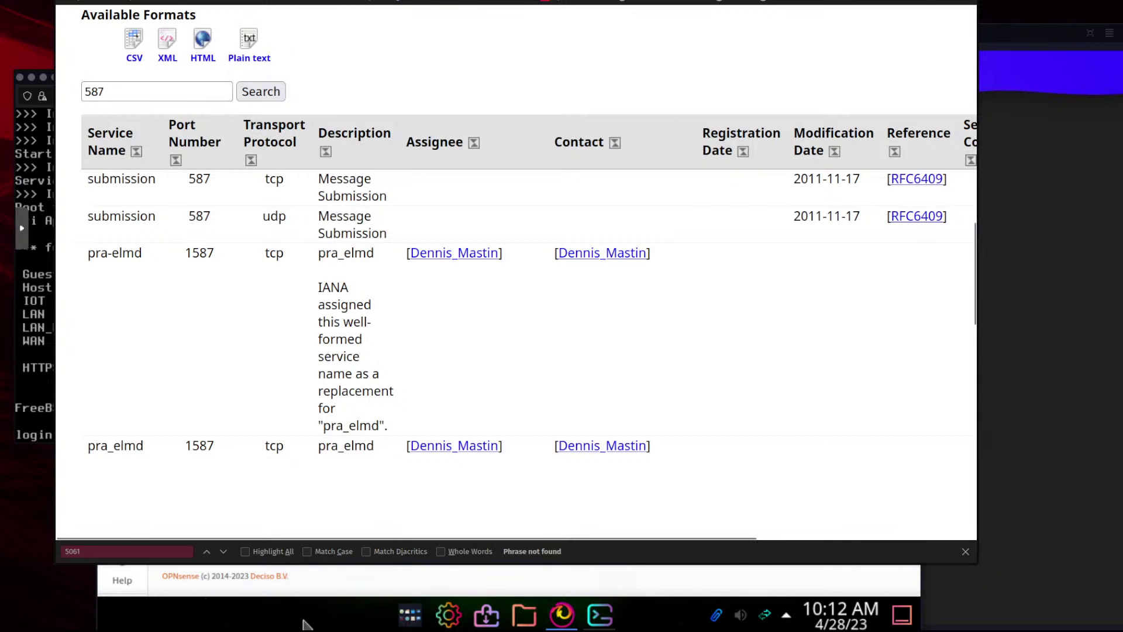
pyautogui.click(301, 621)
pyautogui.click(1053, 319)
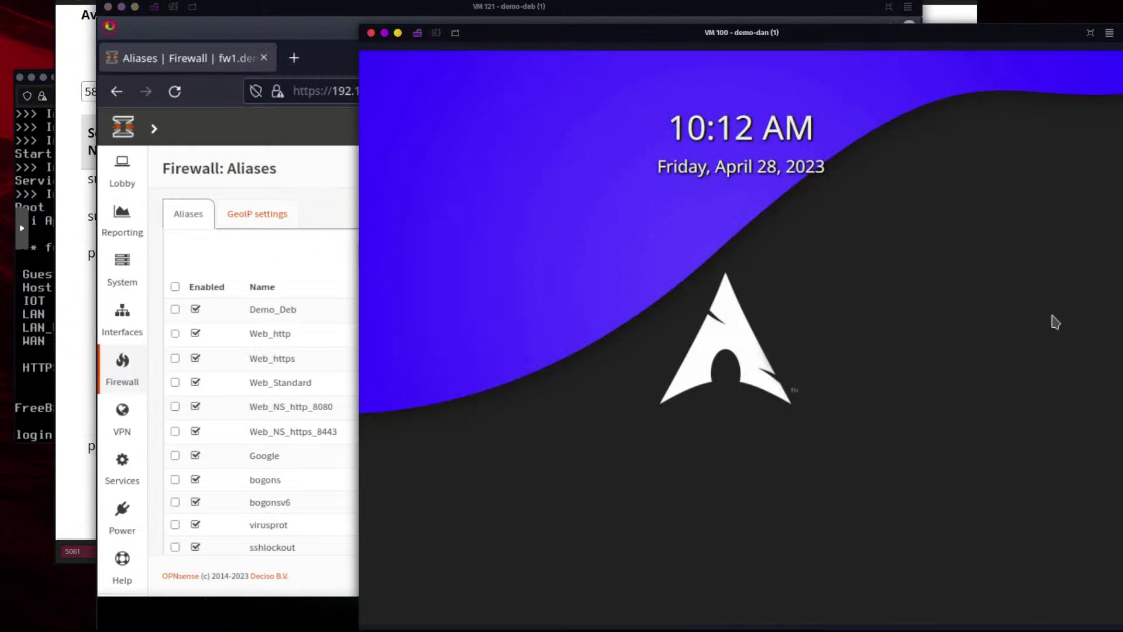
# Start a new port-type alias named Email_Services_Standard
pyautogui.click(311, 184)
pyautogui.scroll(-3, 684, 337)
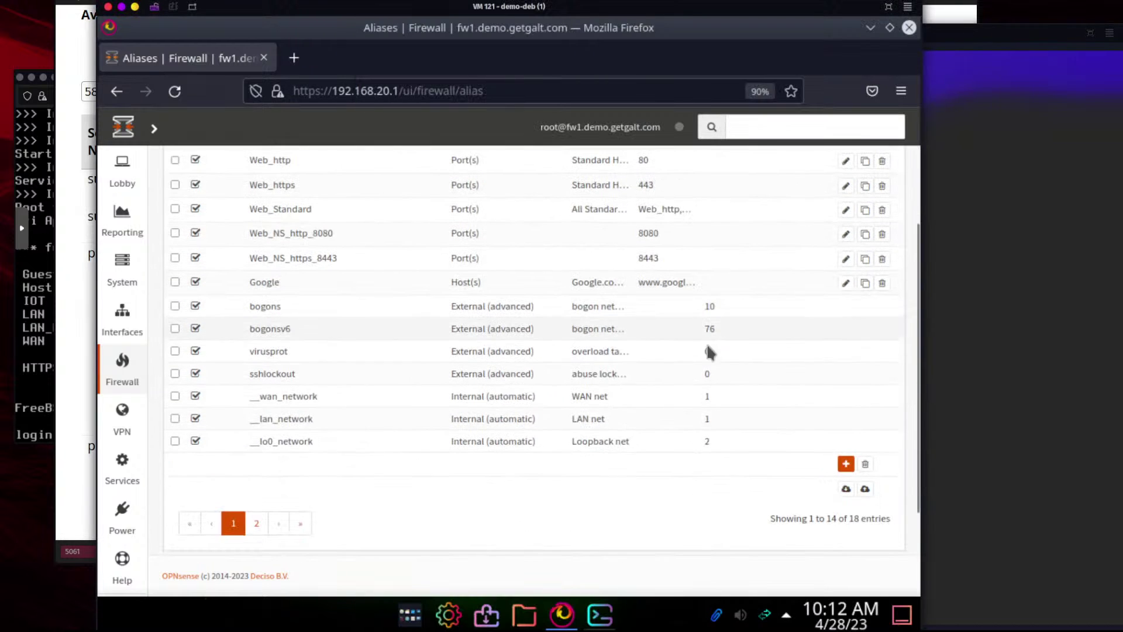
pyautogui.click(846, 464)
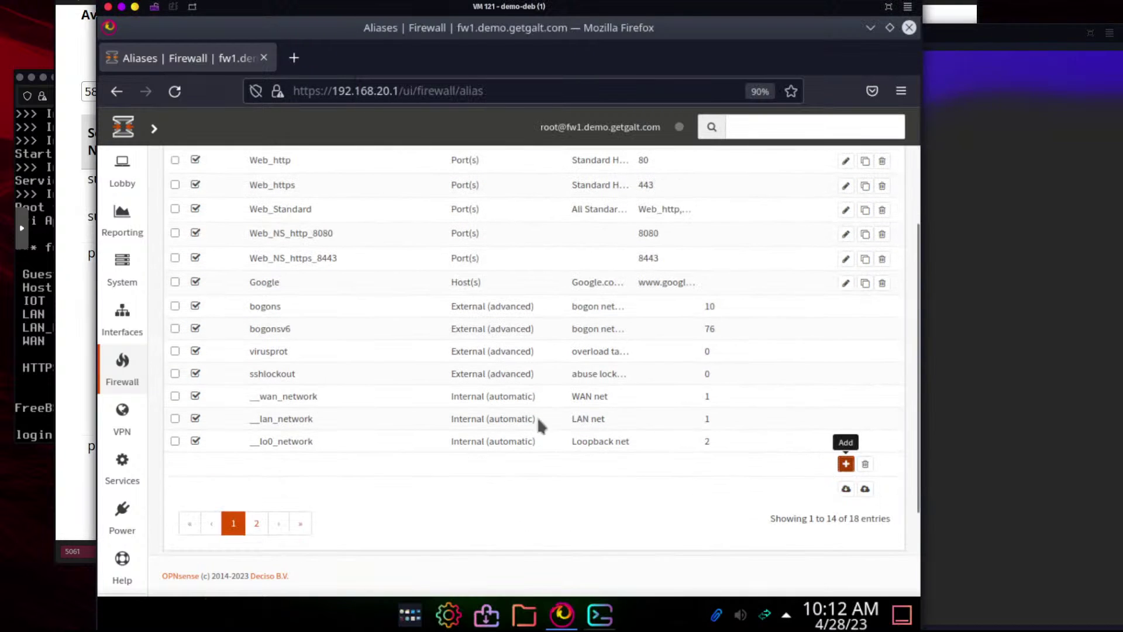
pyautogui.click(367, 315)
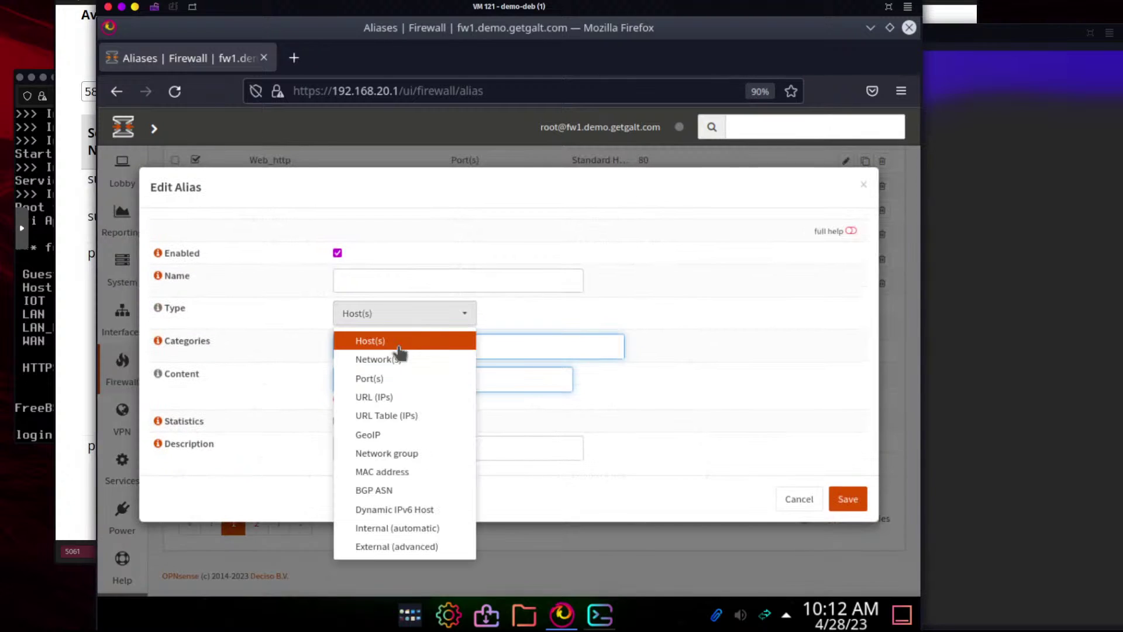
pyautogui.click(387, 380)
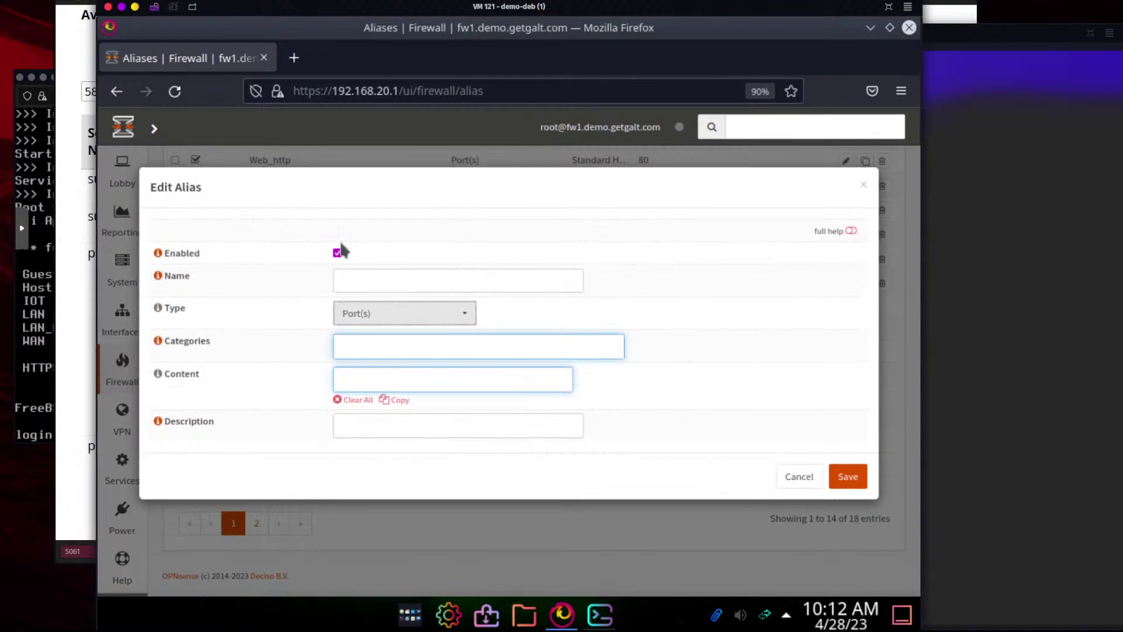
pyautogui.click(385, 275)
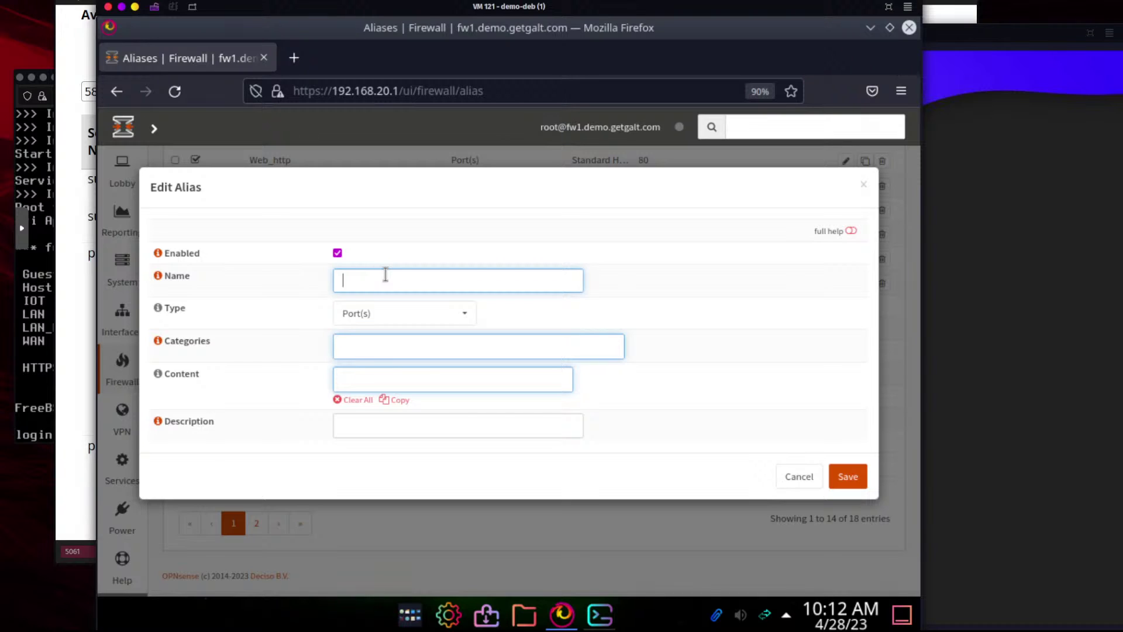
pyautogui.write('Email_Services_Standard')
# Replace the smtp content entry with ports 25, 587, 993 and 143
pyautogui.click(356, 379)
pyautogui.write('s')
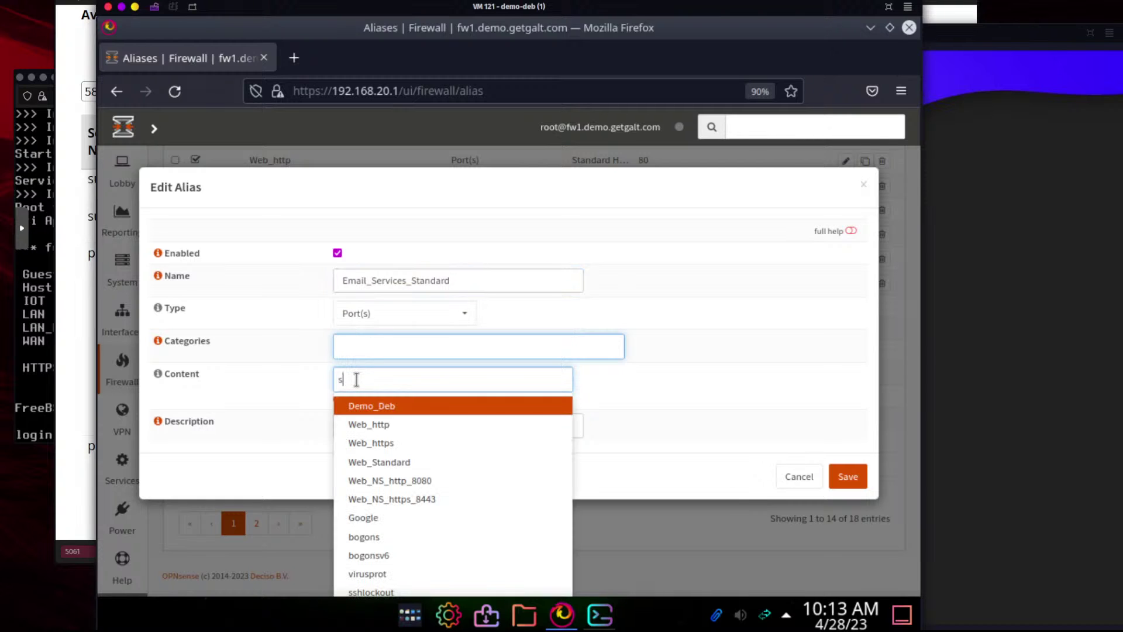
pyautogui.write('mtp')
pyautogui.press('Return')
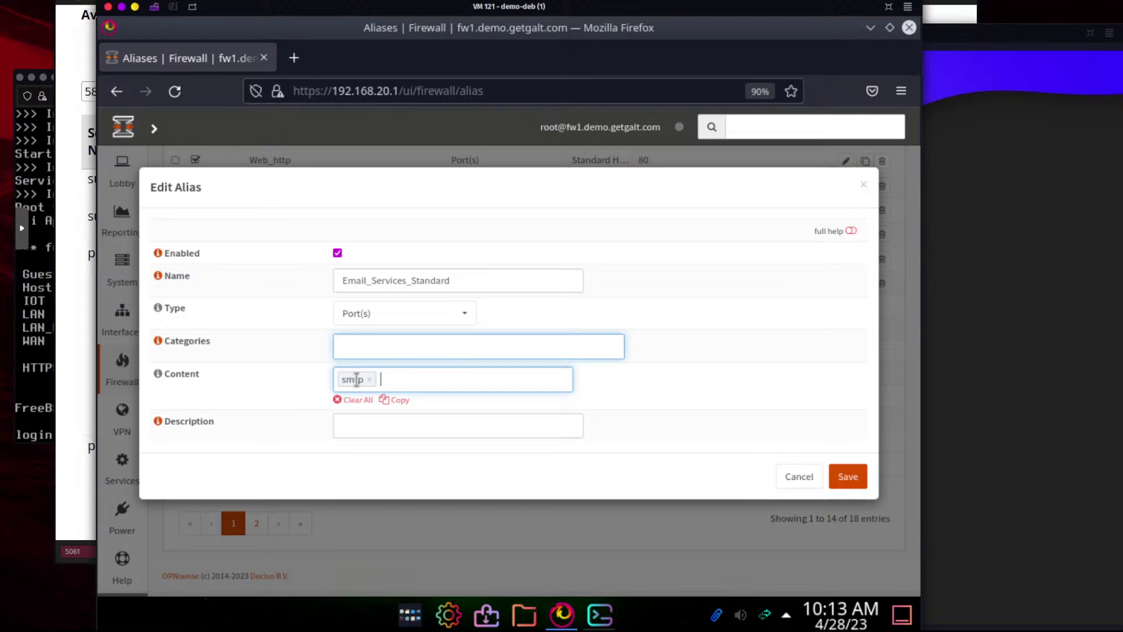
pyautogui.click(356, 379)
pyautogui.press('BackSpace')
pyautogui.write('25')
pyautogui.press('Return')
pyautogui.write('587')
pyautogui.press('Return')
pyautogui.write('993')
pyautogui.press('Return')
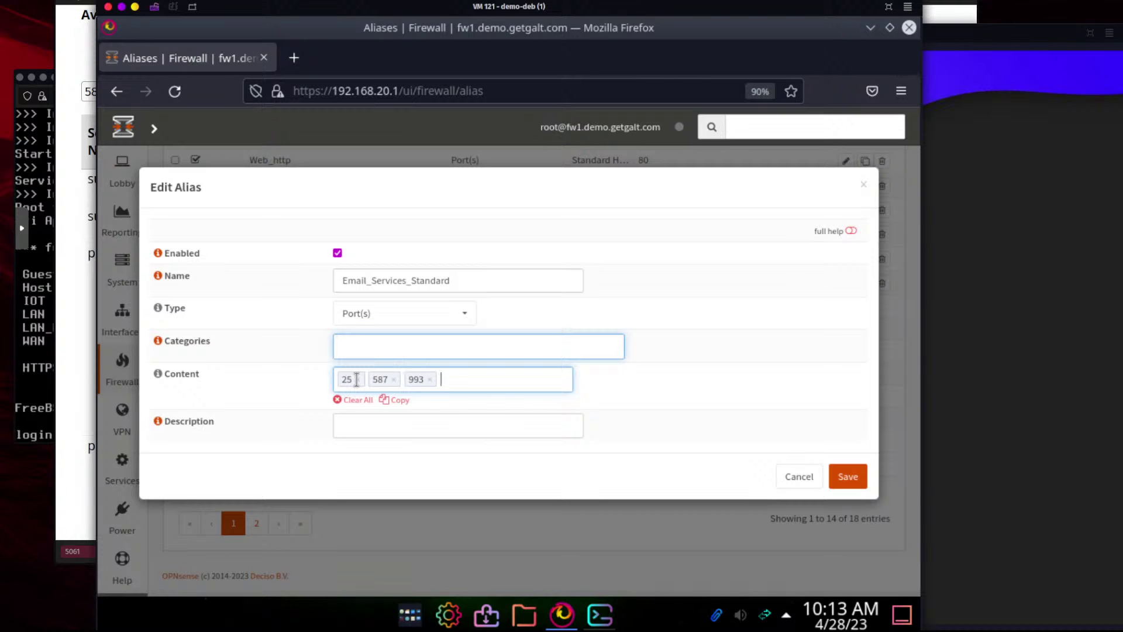
pyautogui.write('143')
pyautogui.click(70, 93)
# Search the IANA registry for imap to confirm port 143
pyautogui.doubleClick(177, 88)
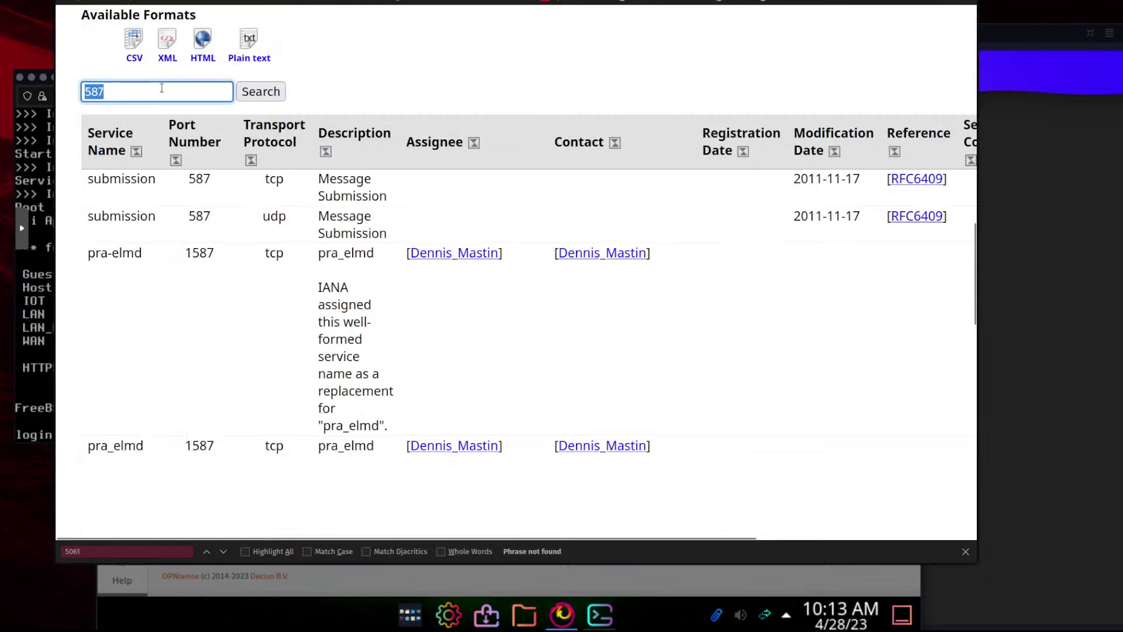
pyautogui.write('imap')
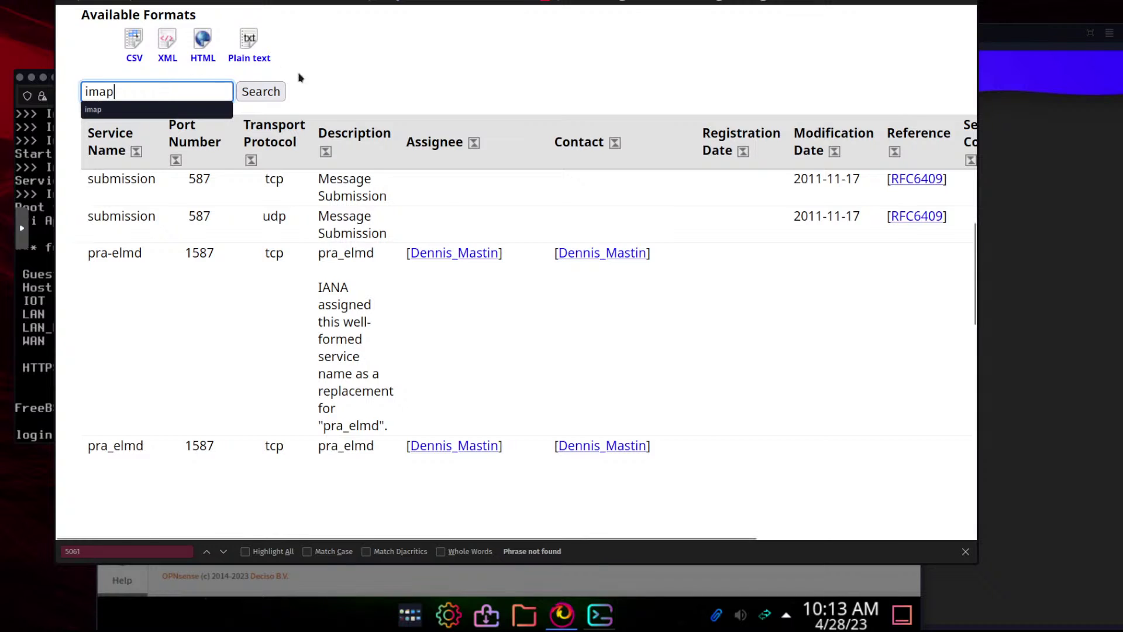
pyautogui.click(256, 96)
pyautogui.scroll(-10, 298, 280)
pyautogui.scroll(-6, 301, 300)
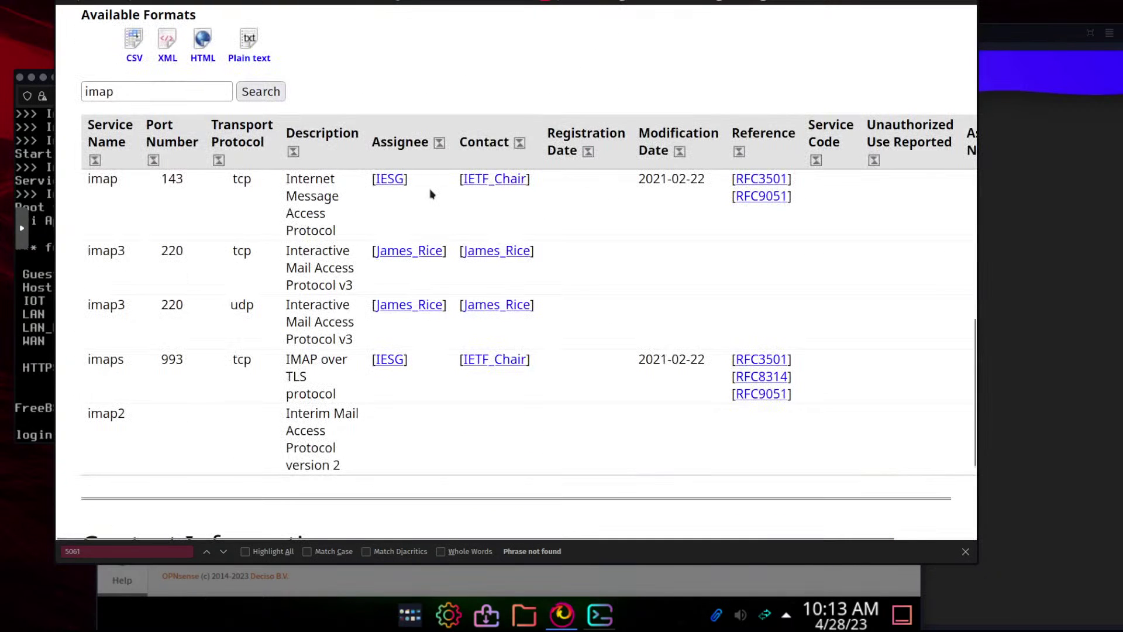
# Add port 143, set description 'Standard Email Services', and save the alias
pyautogui.hotkey('alt', 'Tab')
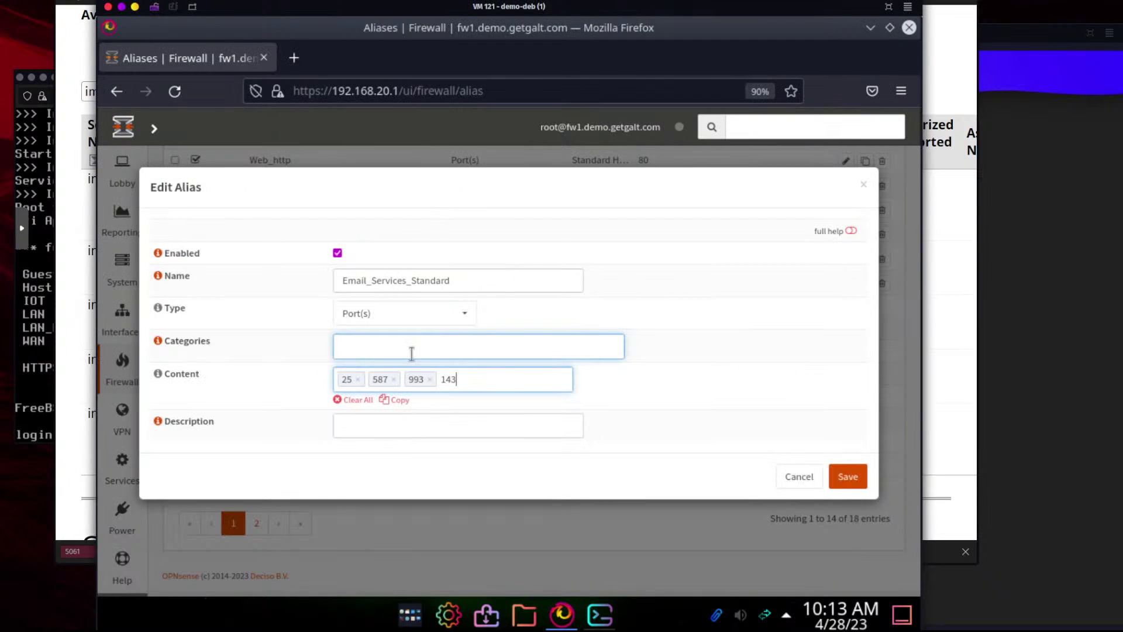
pyautogui.click(411, 348)
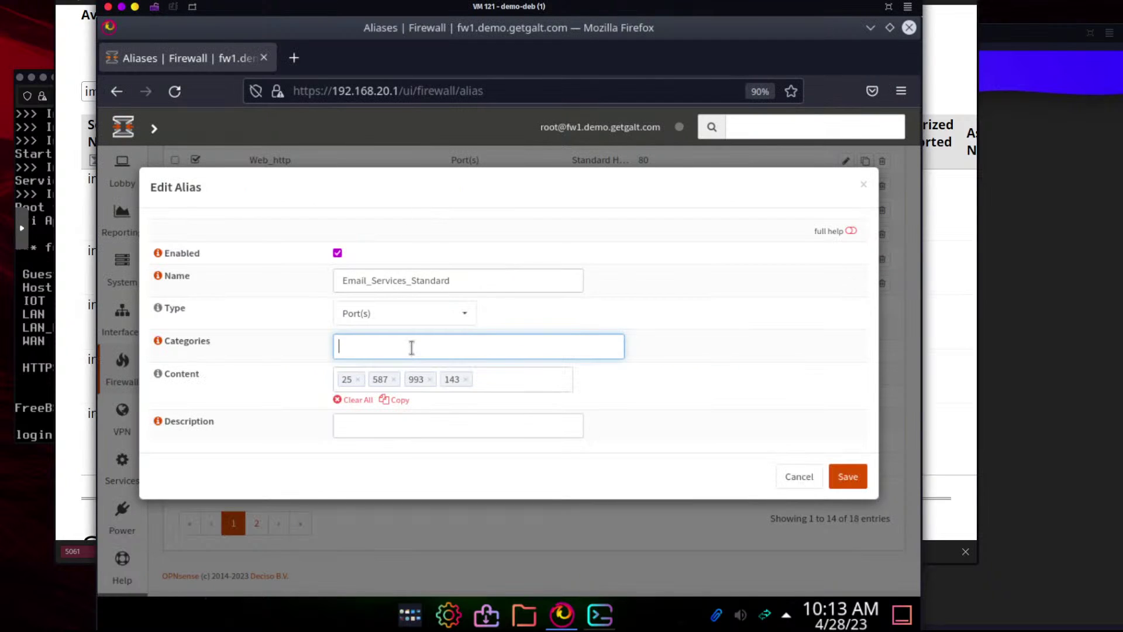
pyautogui.click(397, 424)
pyautogui.write('Standa')
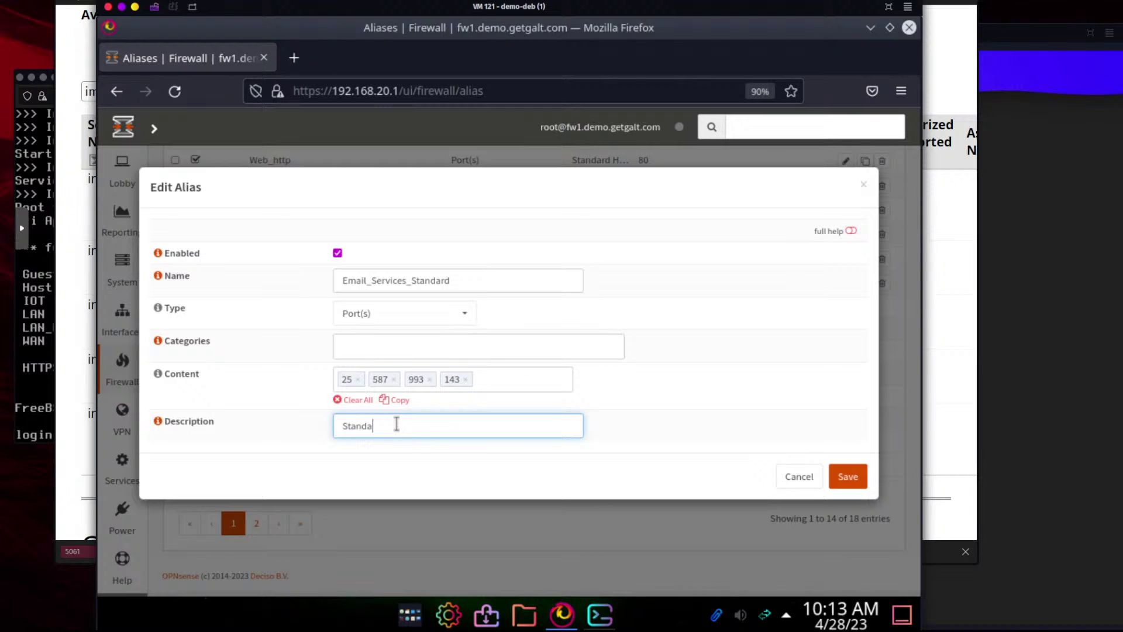
pyautogui.write('rd Email Services')
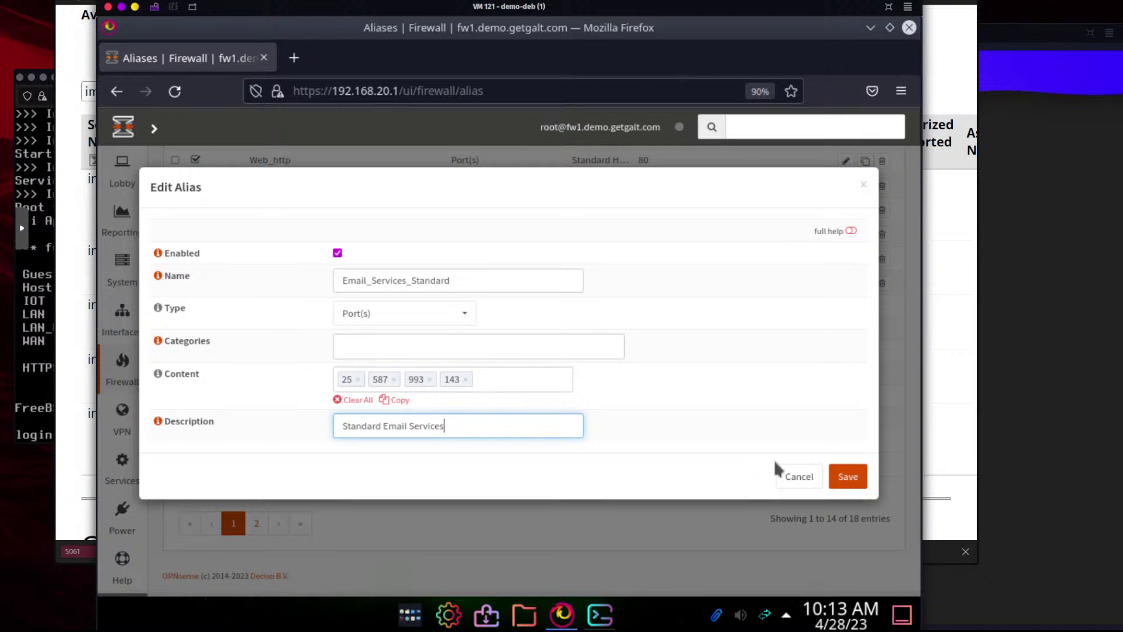
pyautogui.click(848, 477)
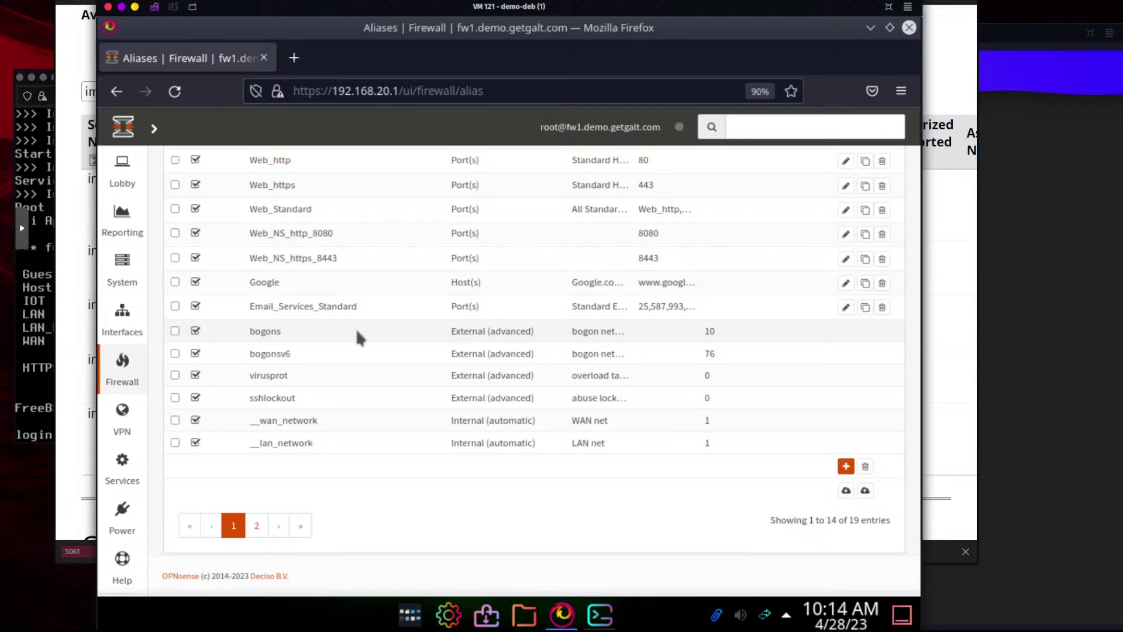
# Review the Guest Access services list in draw.io, then return to the IANA registry page
pyautogui.moveTo(122, 318)
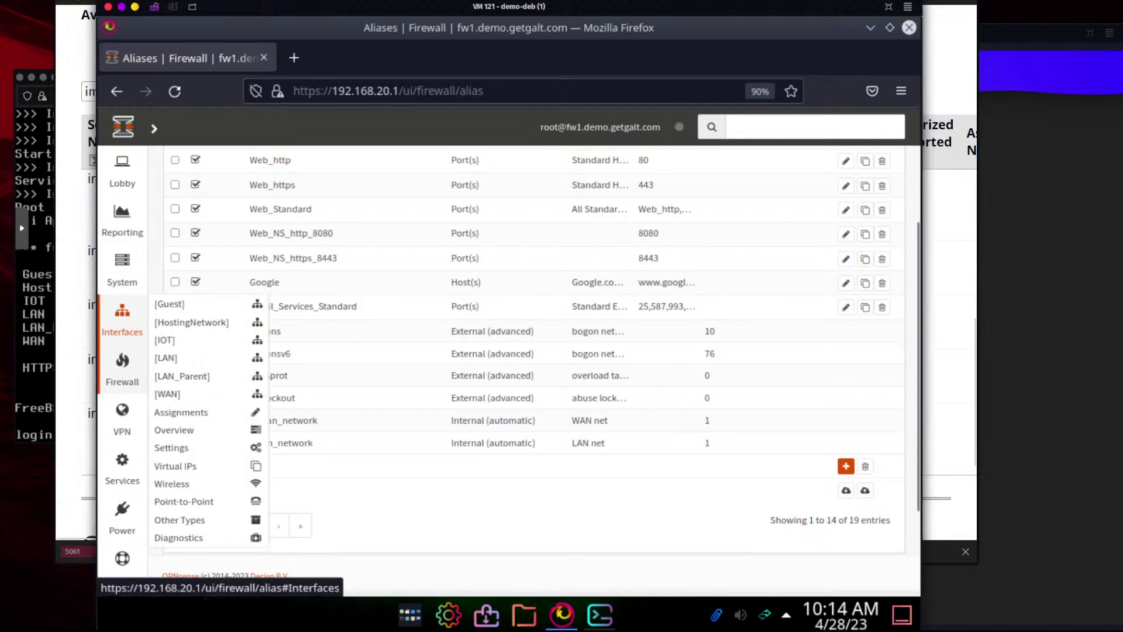
pyautogui.press('ctrl+super+Left')
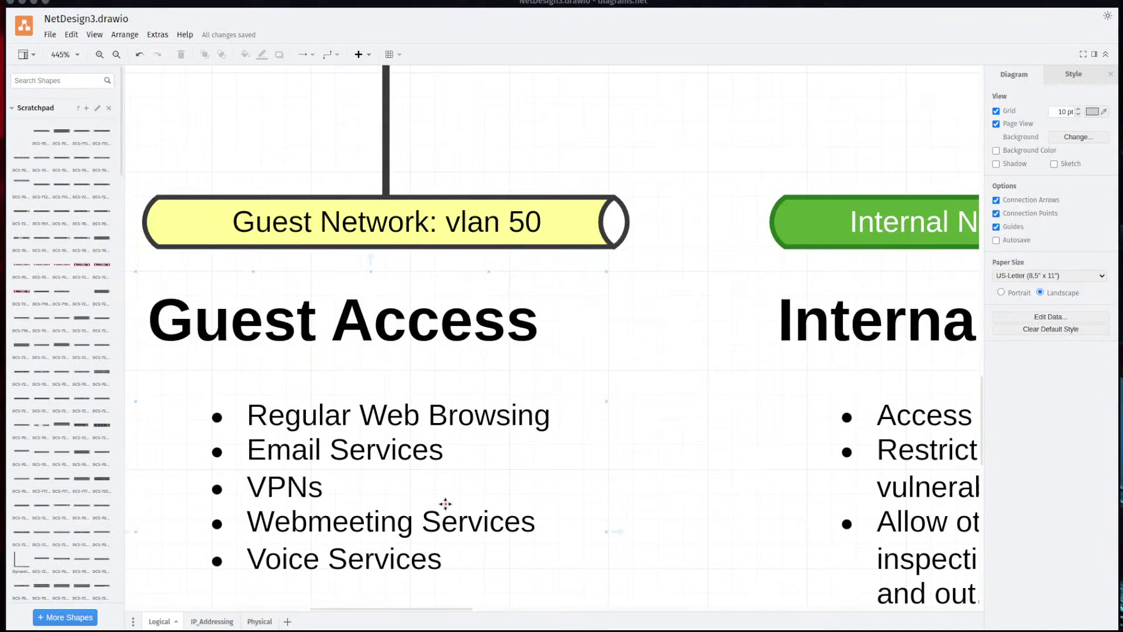
pyautogui.scroll(-3, 445, 503)
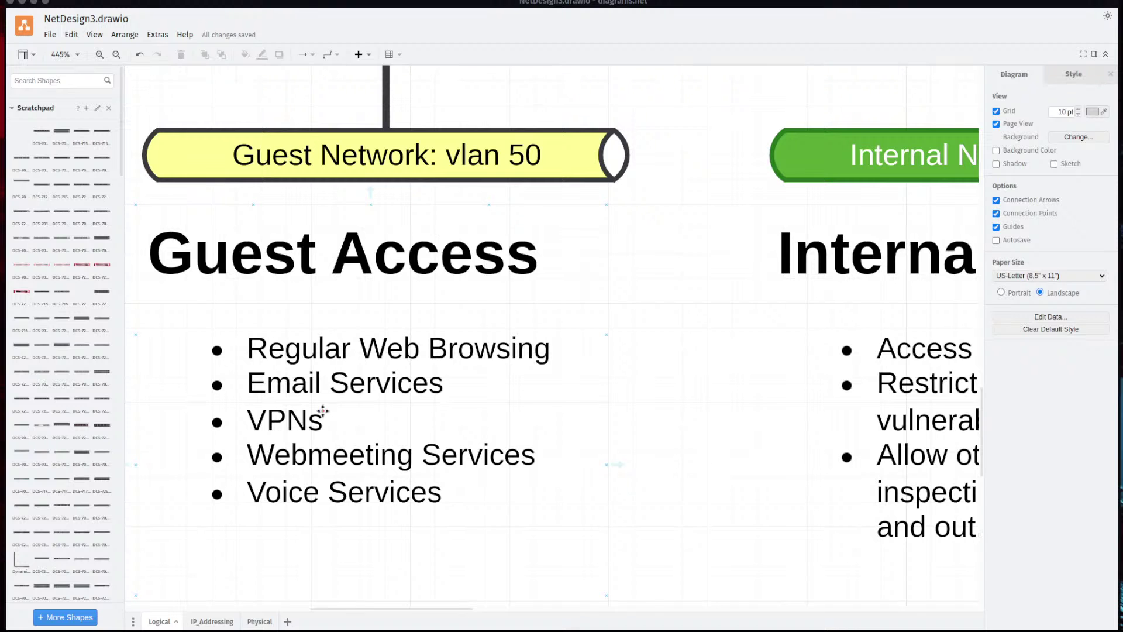
pyautogui.press('ctrl+super+Right')
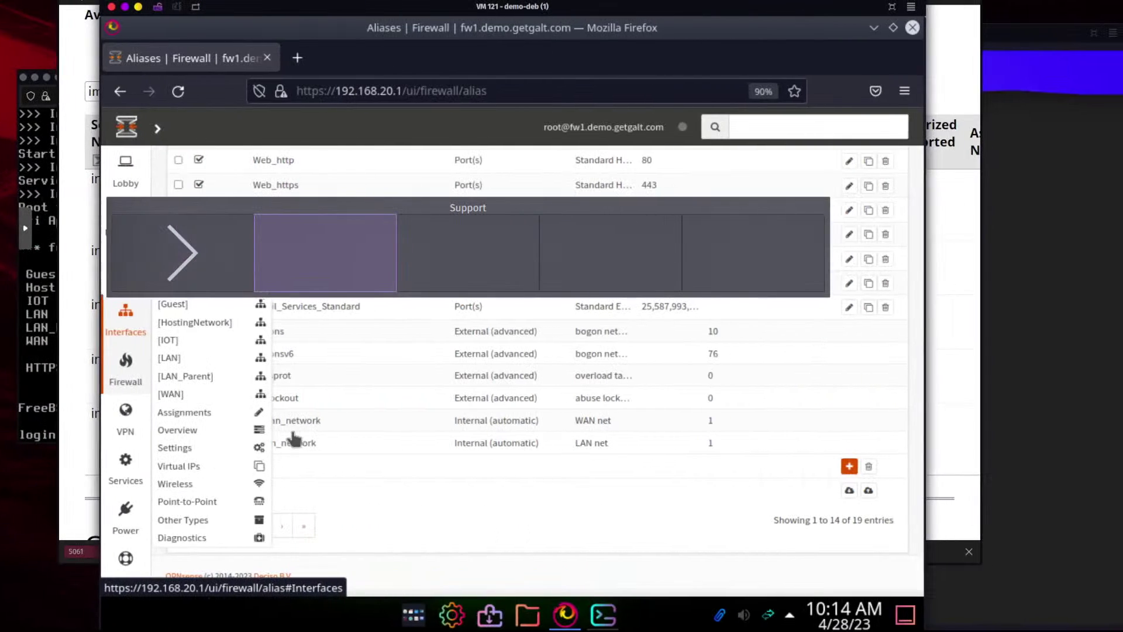
pyautogui.click(75, 50)
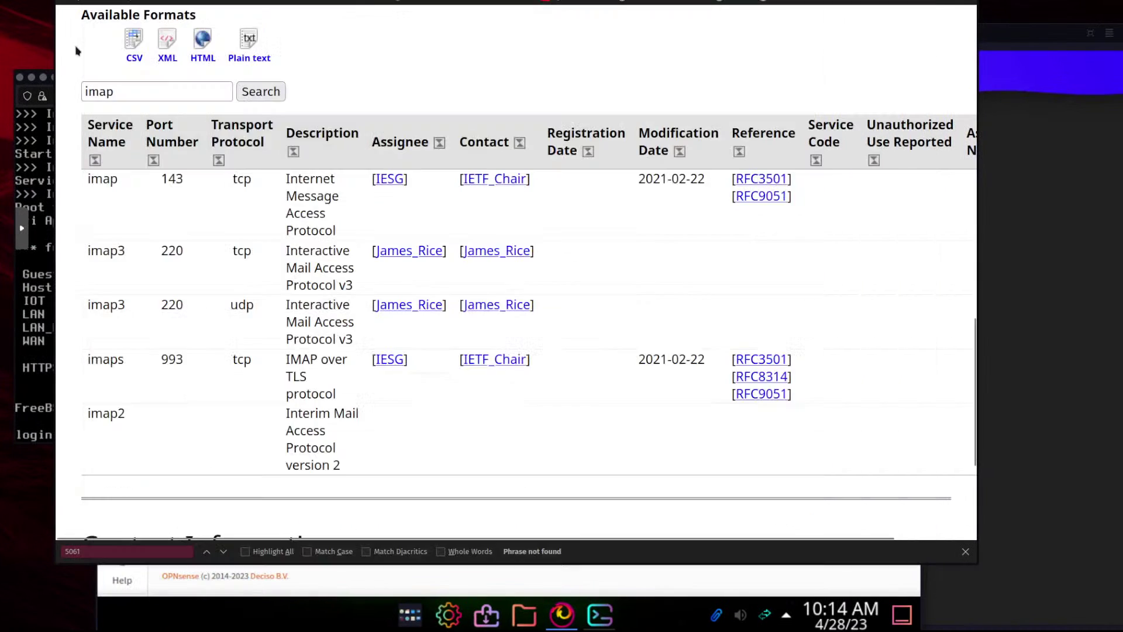
# Clear 'imap' from the IANA search box and return to the OPNsense aliases list
pyautogui.doubleClick(193, 92)
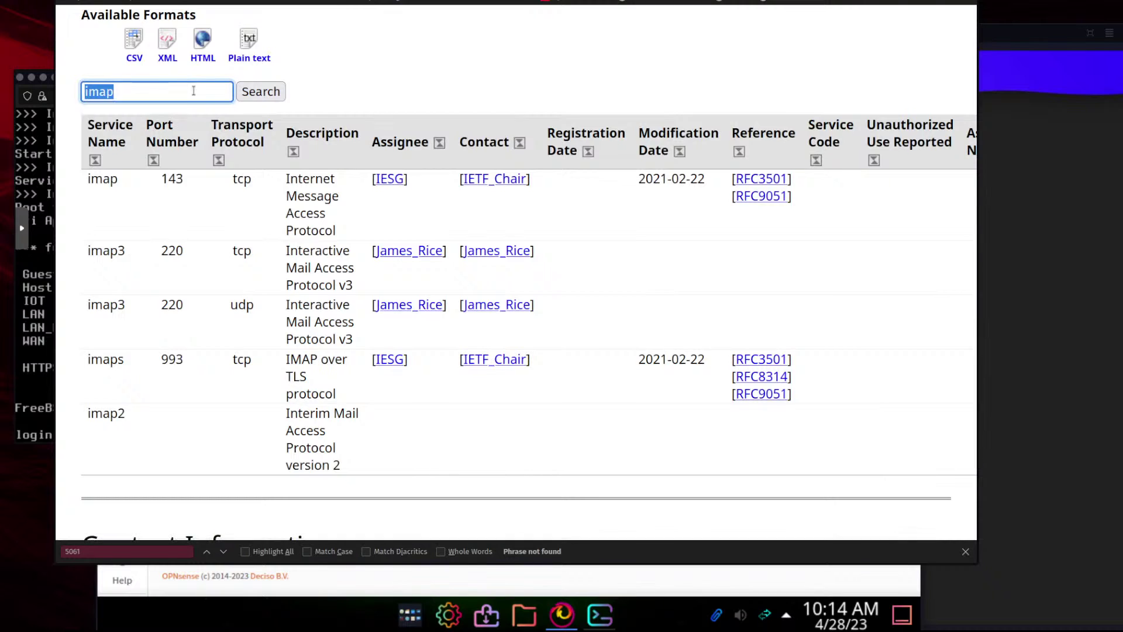
pyautogui.press('BackSpace')
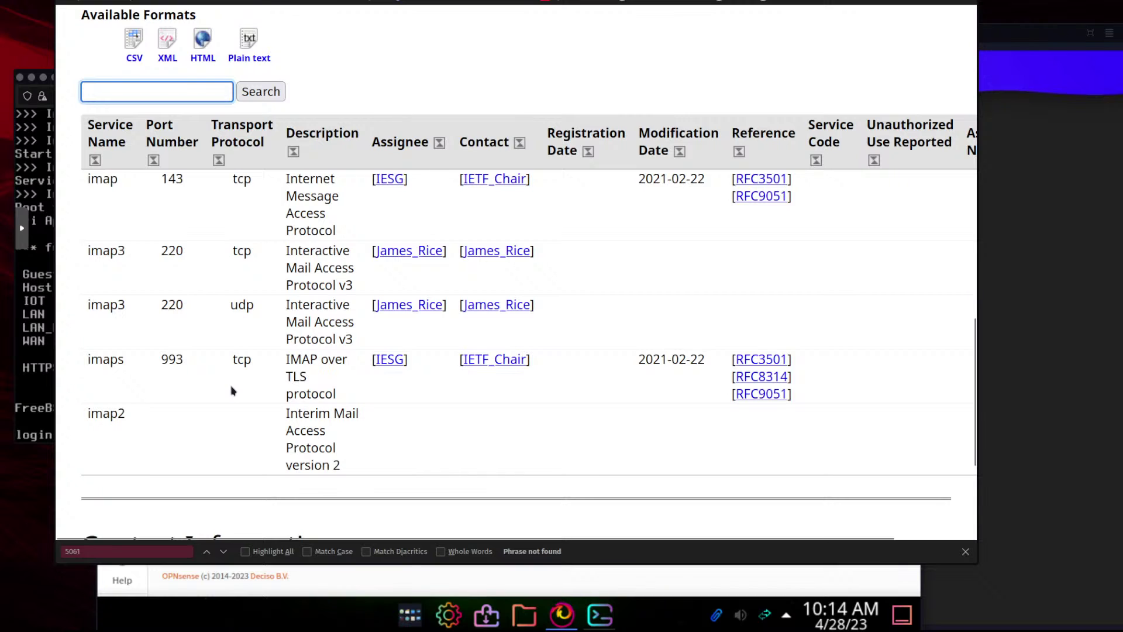
pyautogui.scroll(-1, 150, 298)
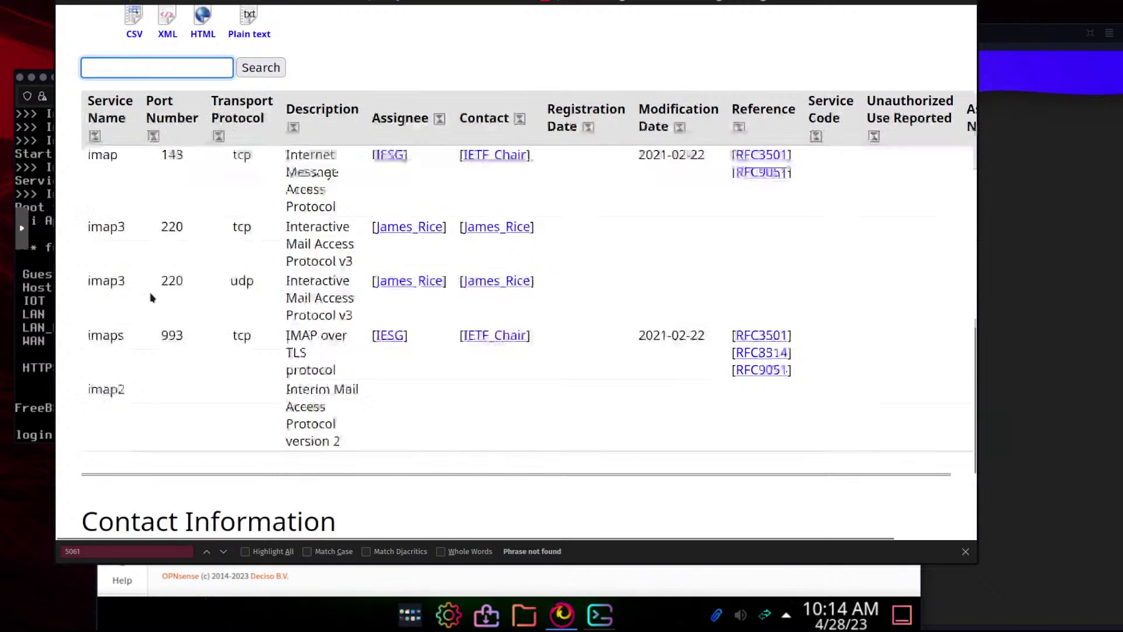
pyautogui.scroll(-3, 151, 298)
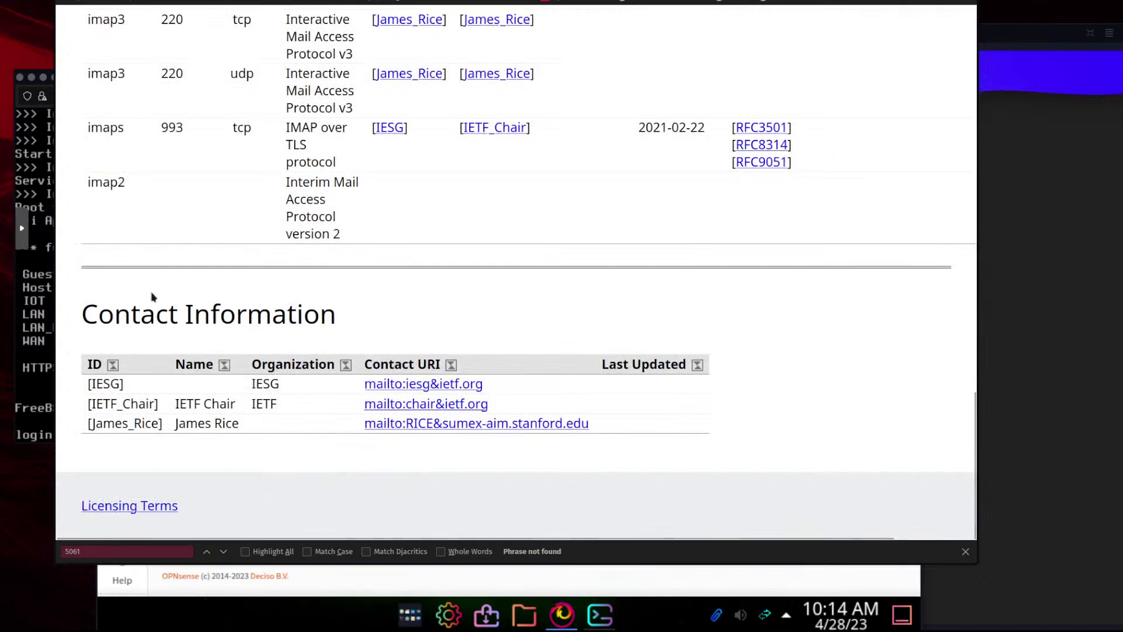
pyautogui.scroll(5, 160, 296)
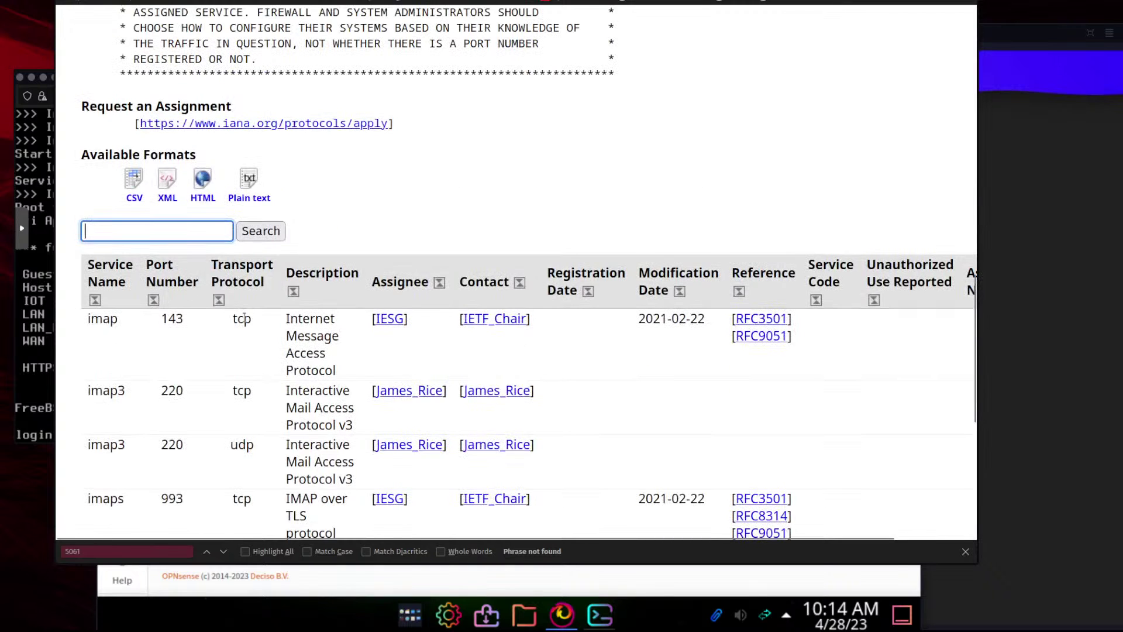
pyautogui.click(220, 611)
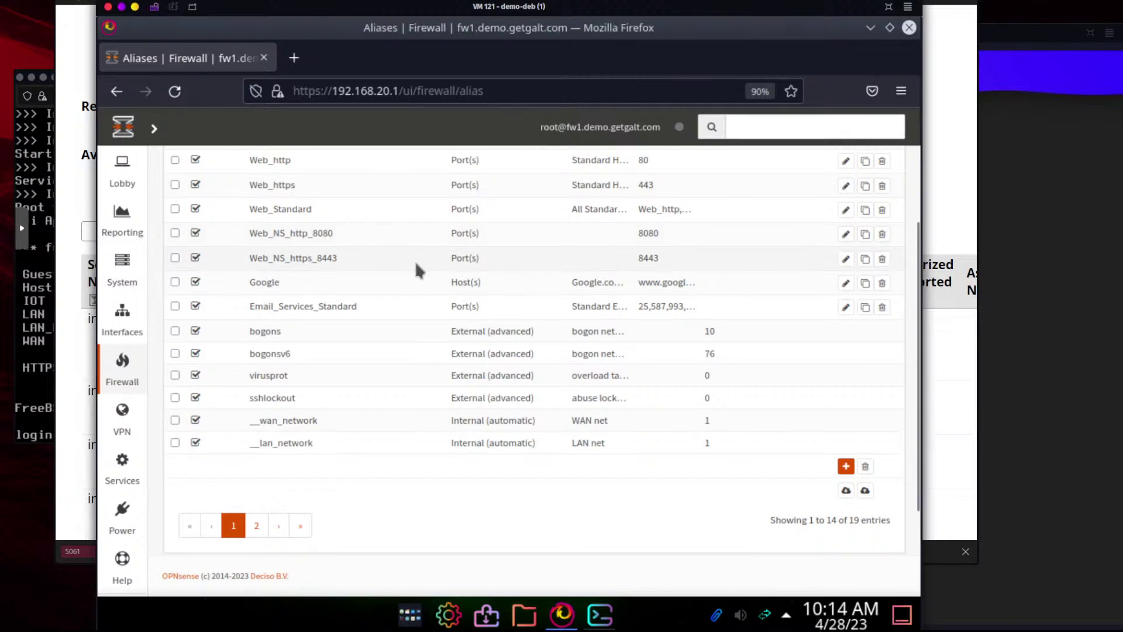
# Scroll the 19 aliases to the top, check port 143 on IANA, then switch to draw.io
pyautogui.scroll(3, 418, 261)
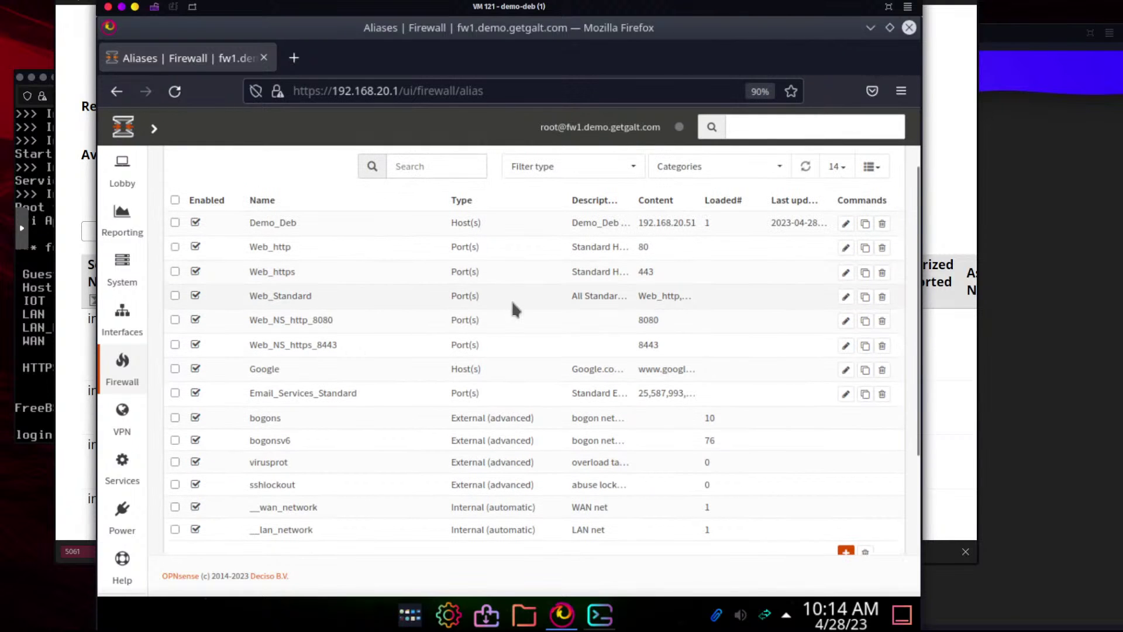
pyautogui.click(121, 219)
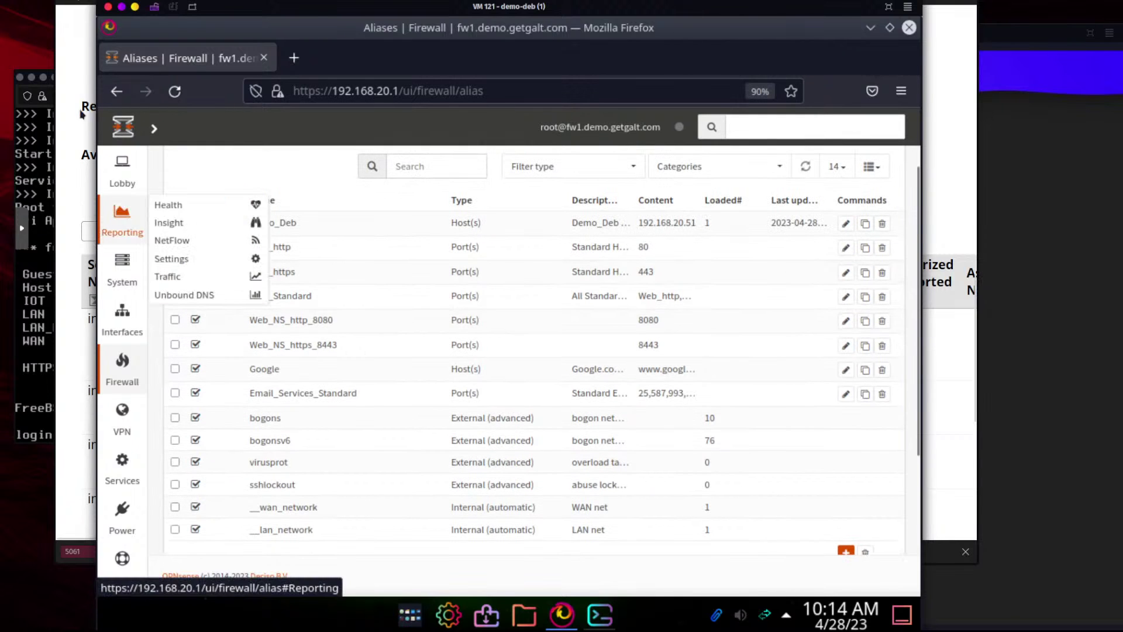
pyautogui.click(82, 72)
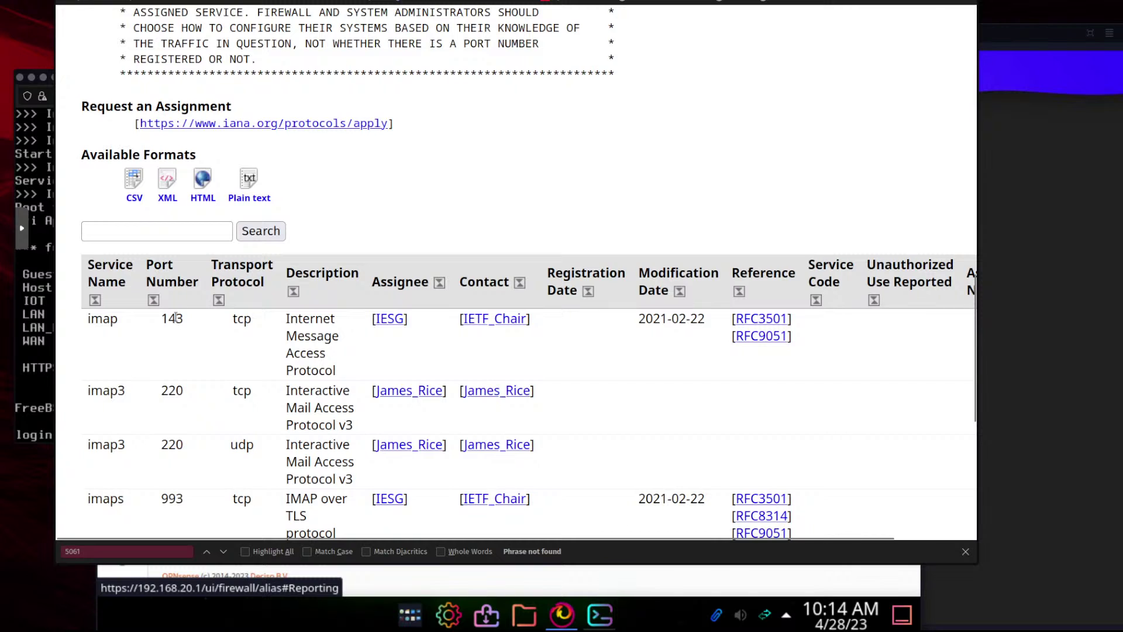
pyautogui.moveTo(164, 319); pyautogui.dragTo(182, 319)
pyautogui.click(457, 585)
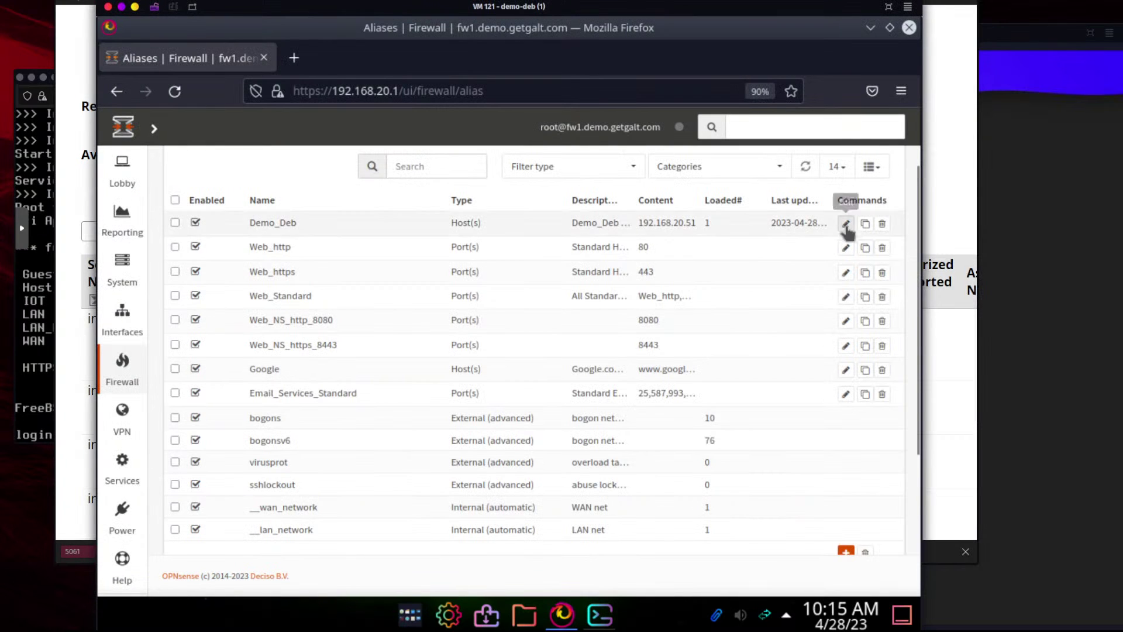
pyautogui.moveTo(121, 221)
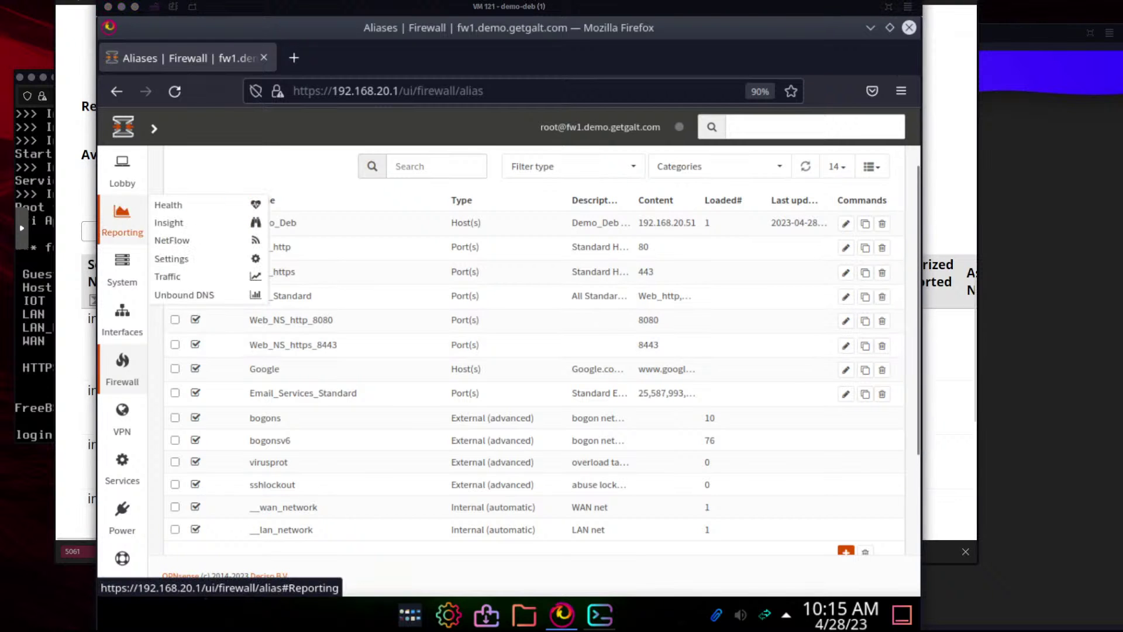
pyautogui.press('ctrl+super+Left')
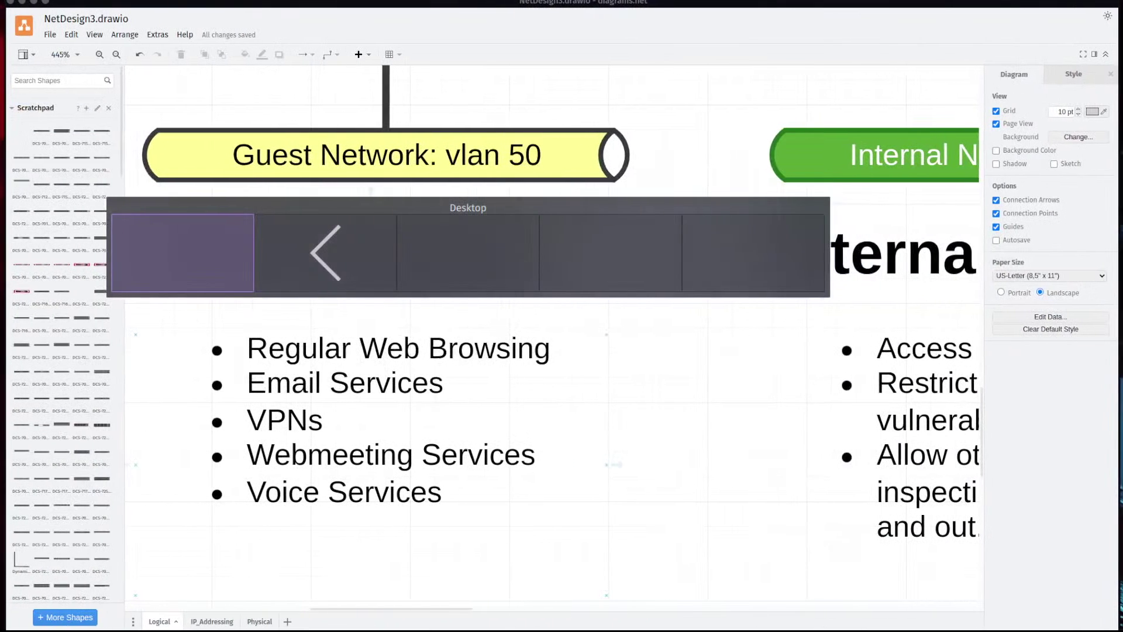
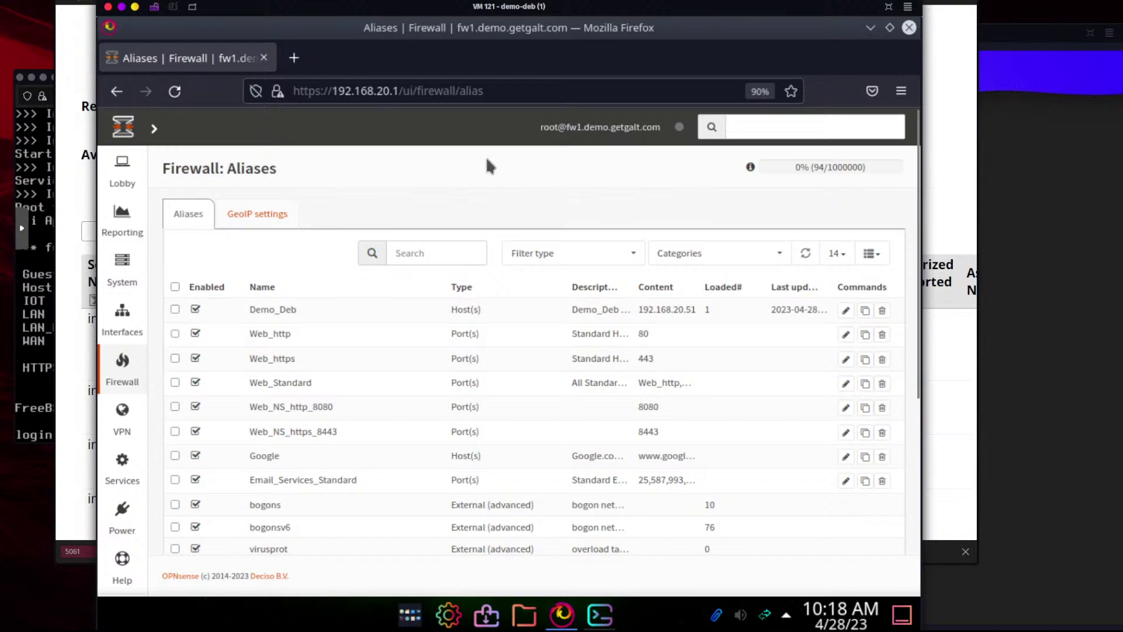
# Scroll through the 19 aliases in the Firewall Aliases table down to its pagination
pyautogui.scroll(-3, 487, 165)
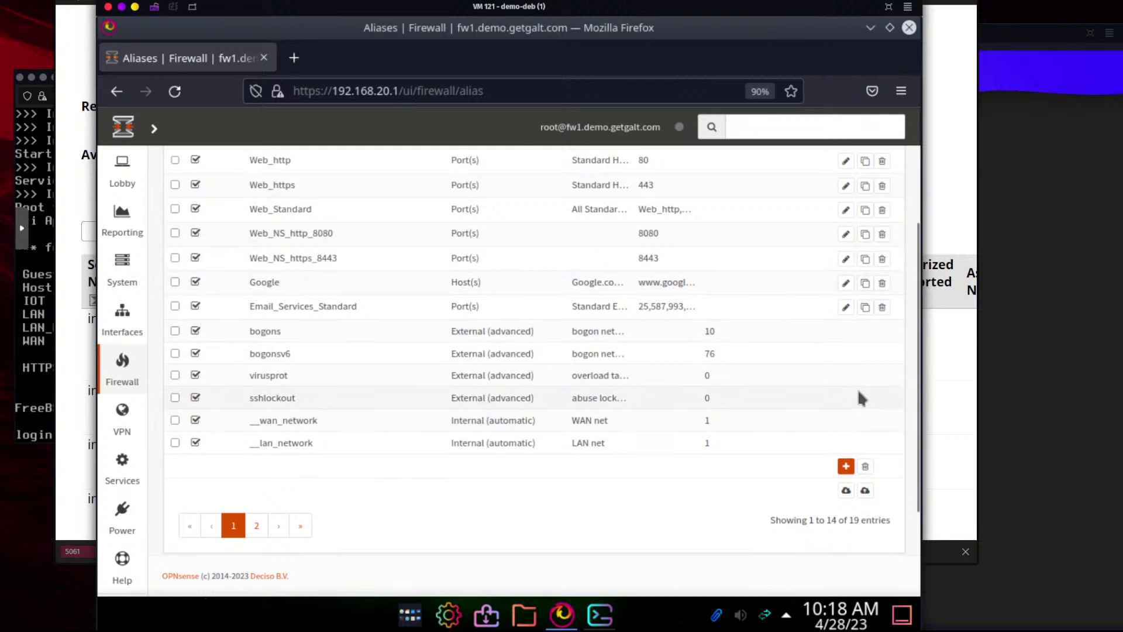
pyautogui.scroll(3, 707, 366)
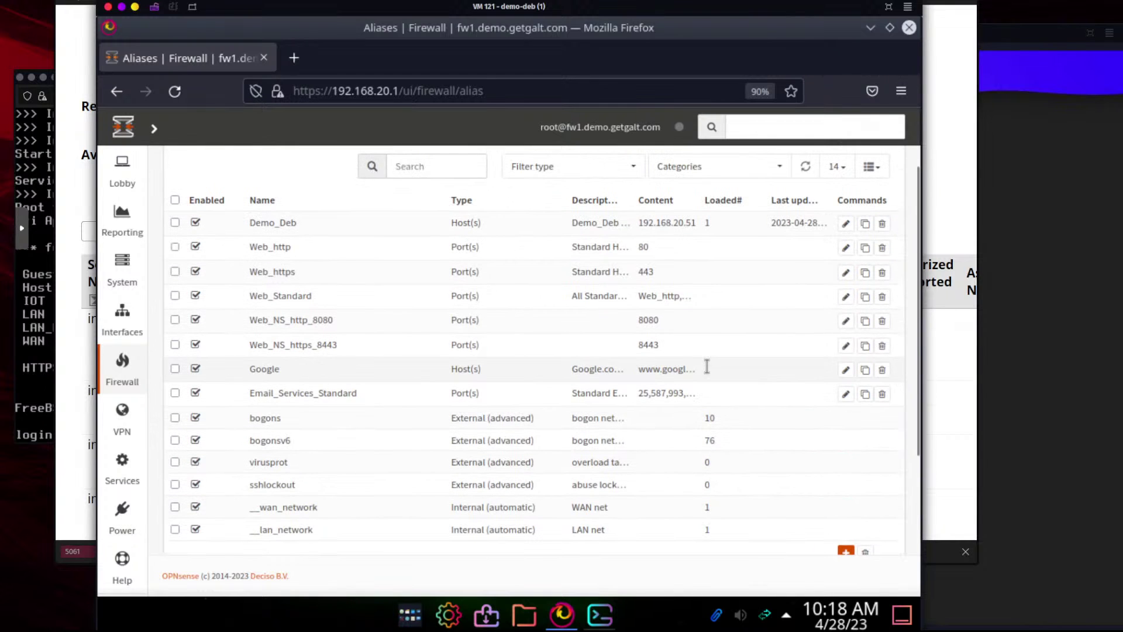
pyautogui.scroll(-3, 708, 366)
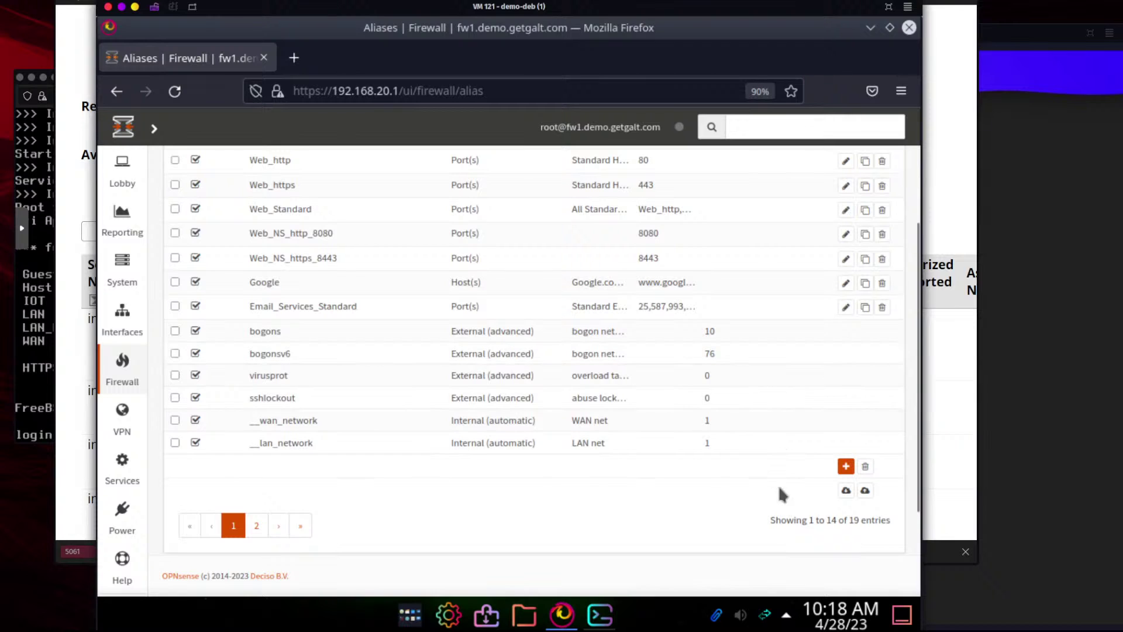
# Export the aliases to aliases.json and open it from Downloads in a maximized Kate window
pyautogui.click(845, 492)
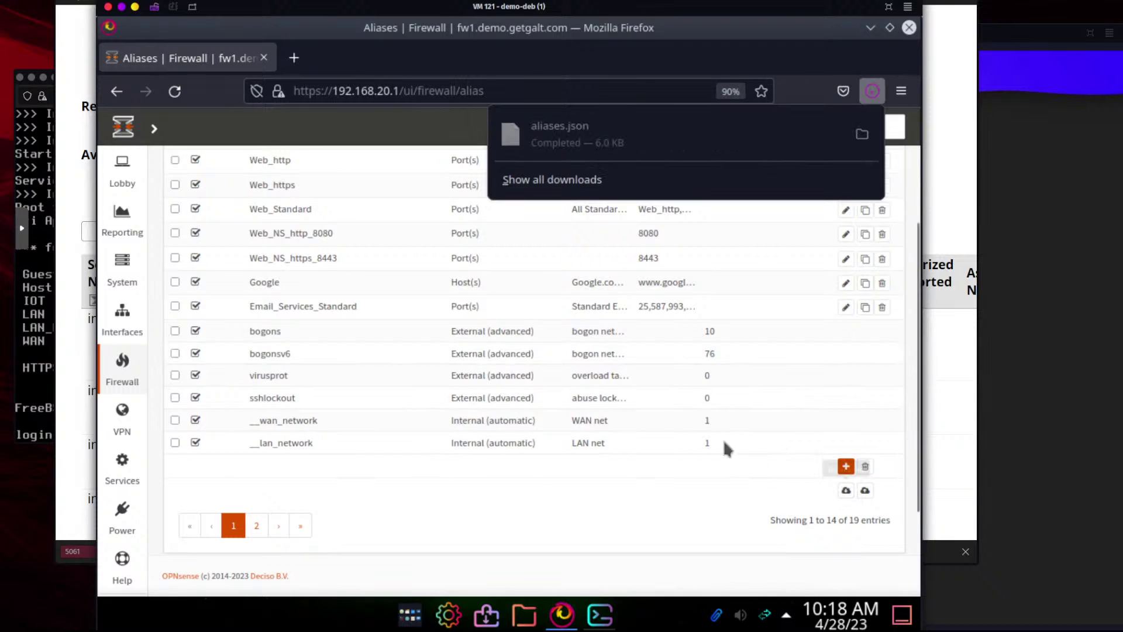
pyautogui.click(862, 134)
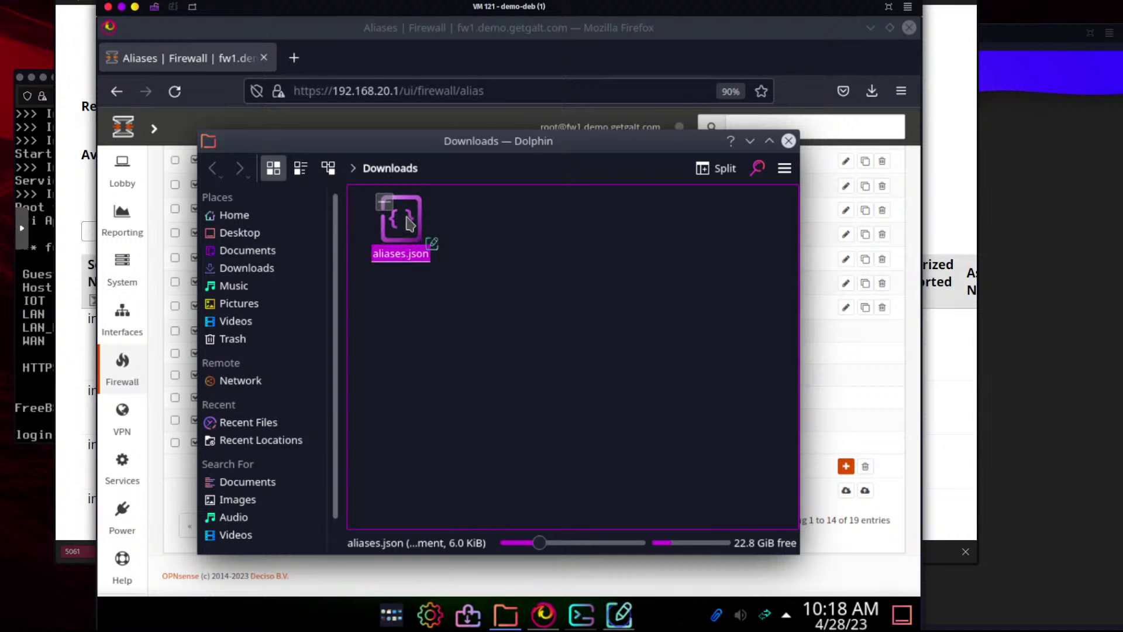
pyautogui.doubleClick(424, 237)
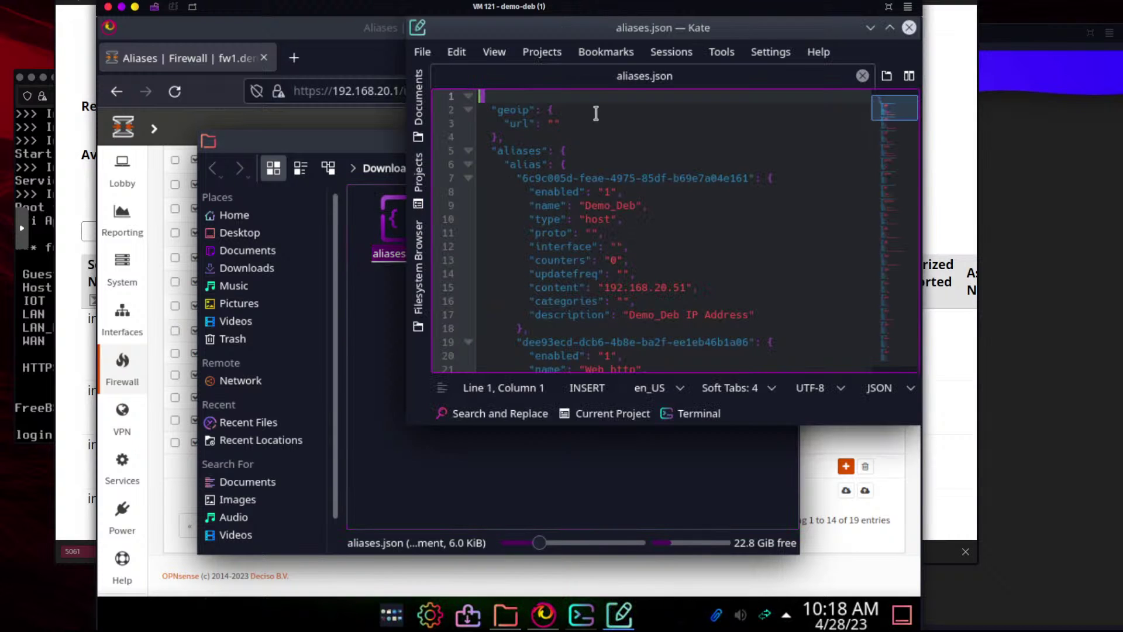
pyautogui.doubleClick(651, 34)
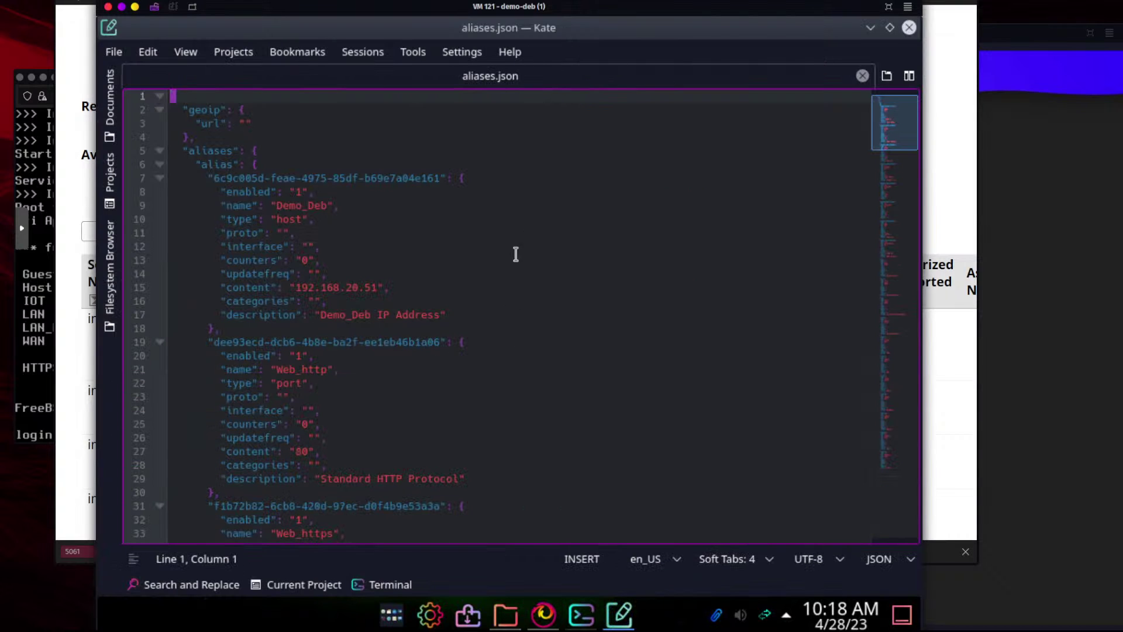
pyautogui.click(518, 318)
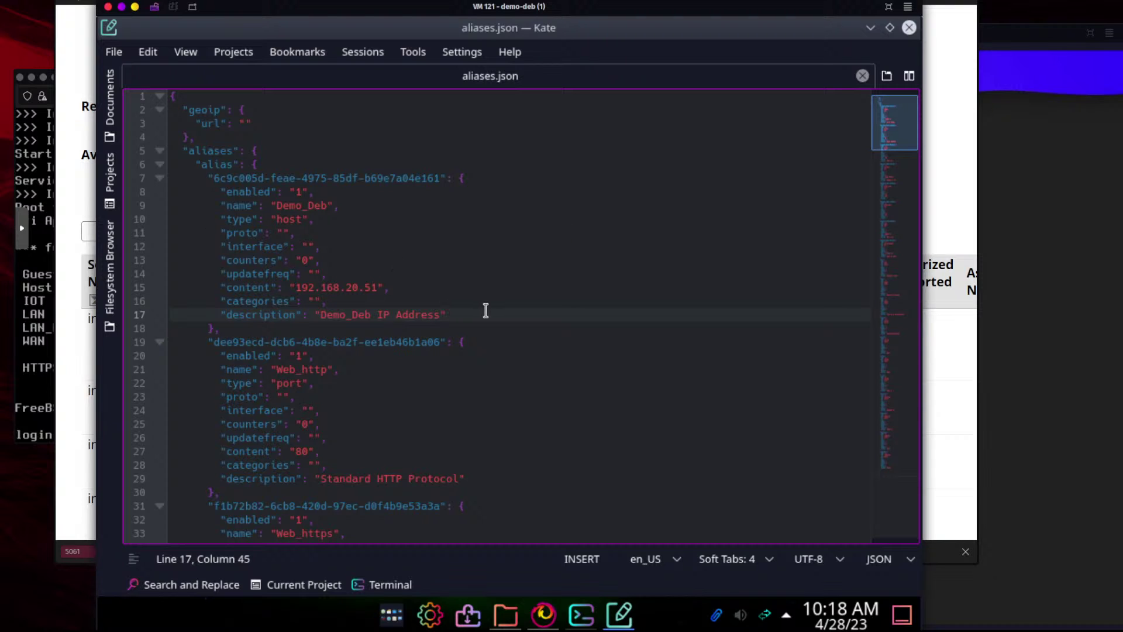
pyautogui.scroll(-1, 535, 326)
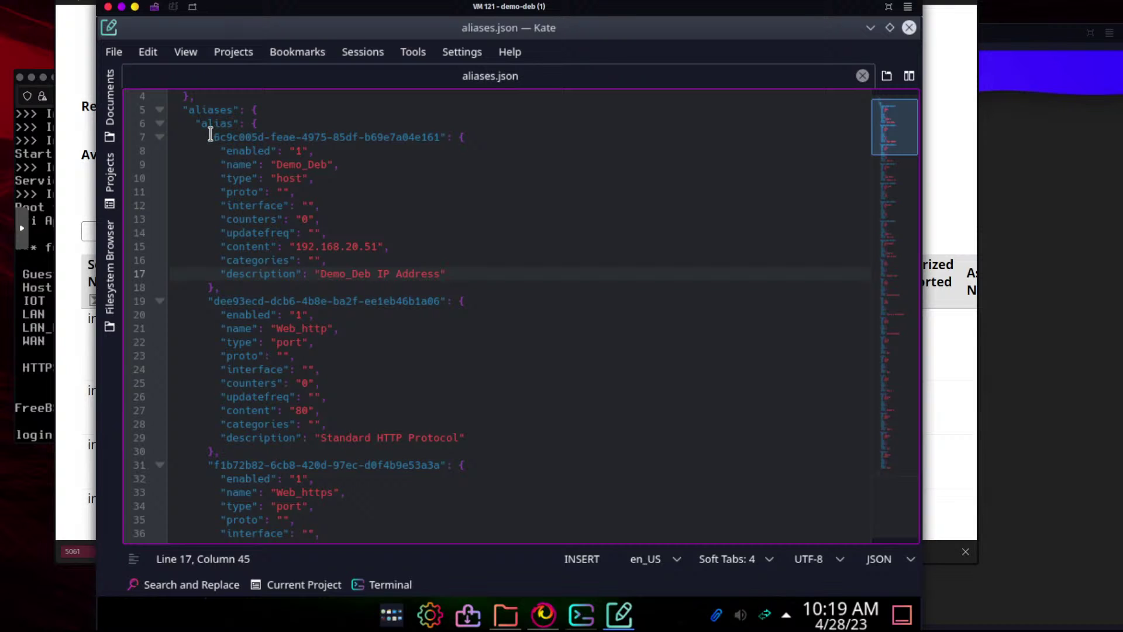
pyautogui.moveTo(209, 137); pyautogui.dragTo(457, 275)
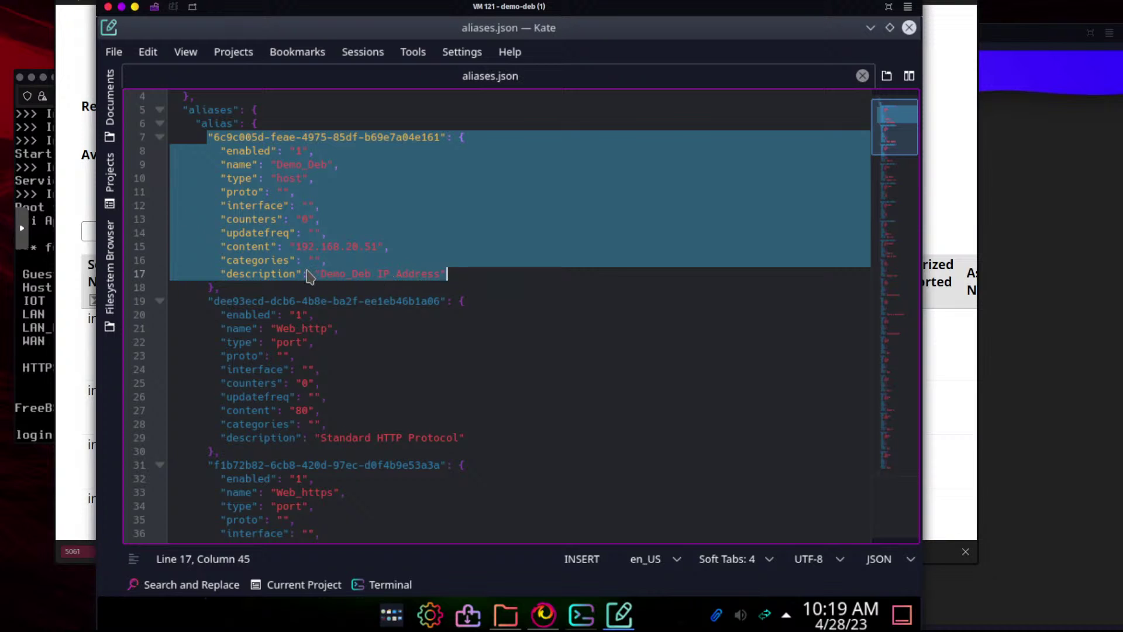
pyautogui.click(379, 167)
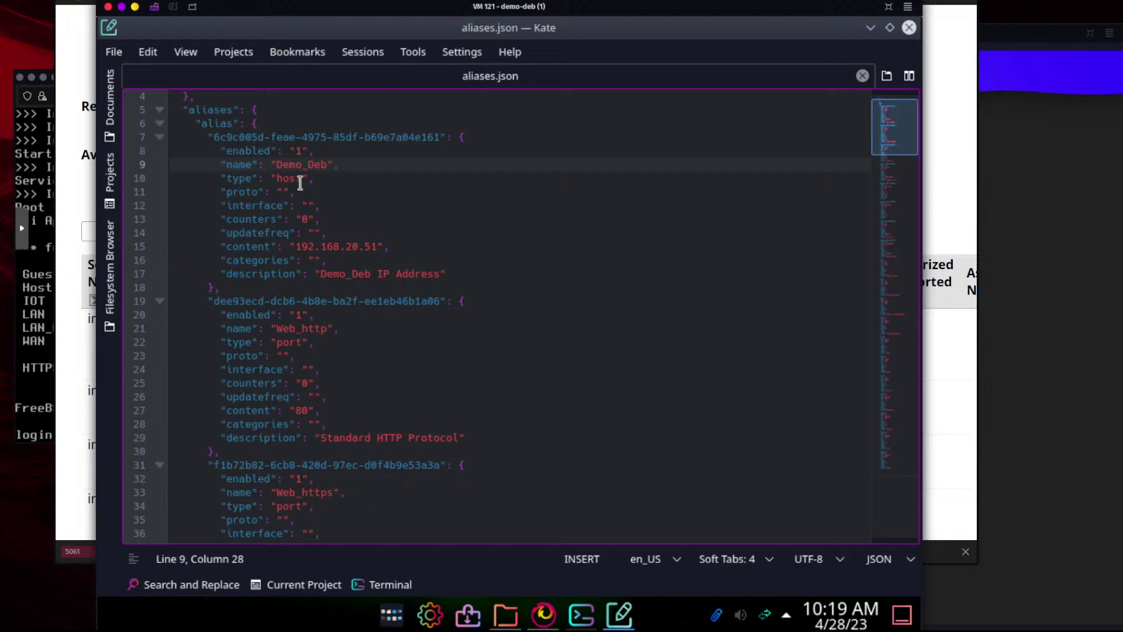
pyautogui.moveTo(276, 179); pyautogui.dragTo(304, 179)
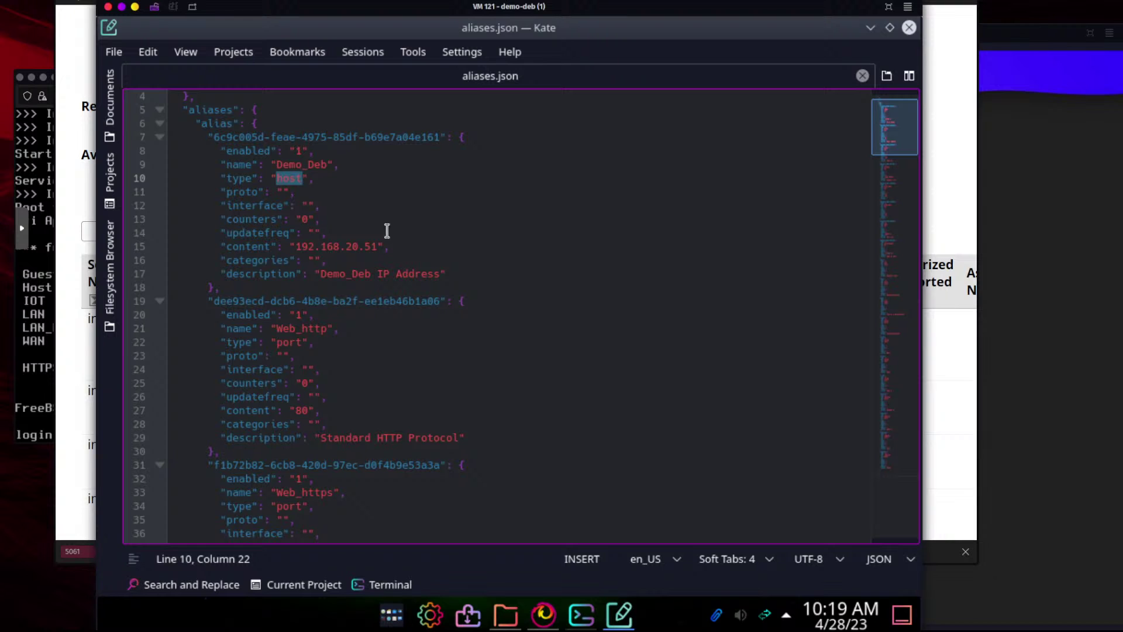
pyautogui.moveTo(379, 246); pyautogui.dragTo(294, 246)
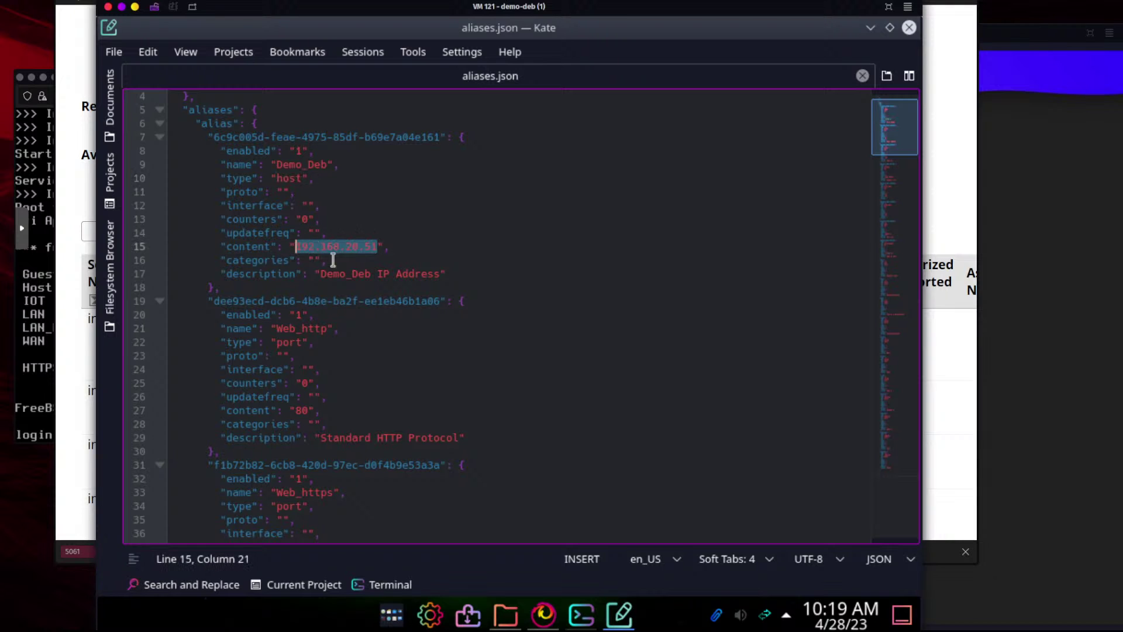
pyautogui.scroll(-2, 349, 267)
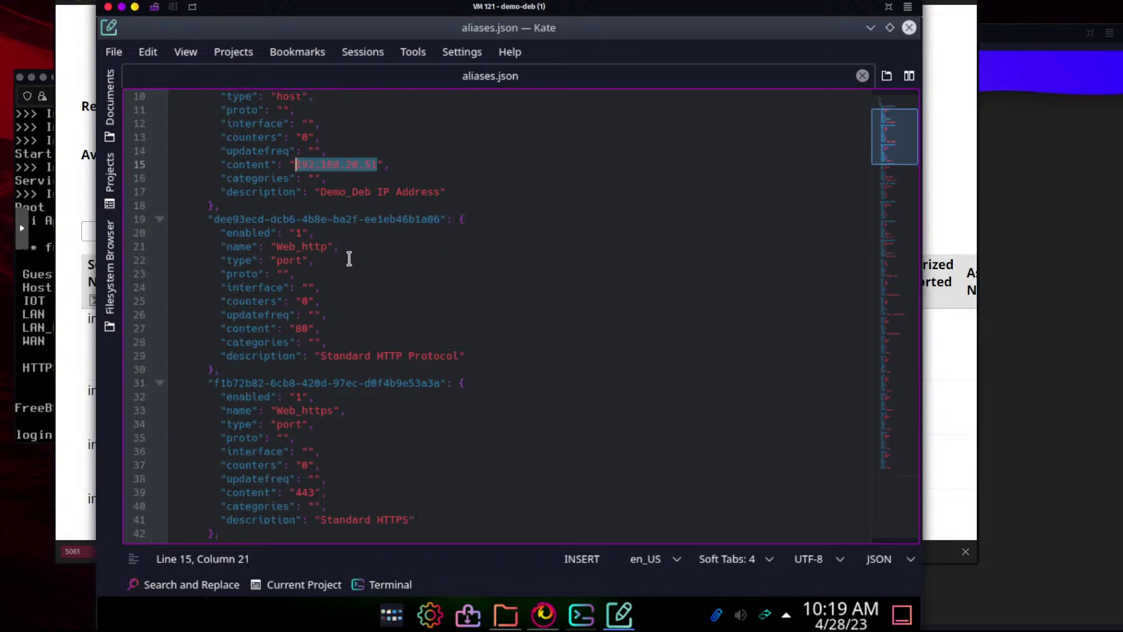
pyautogui.click(295, 261)
pyautogui.scroll(-2, 294, 261)
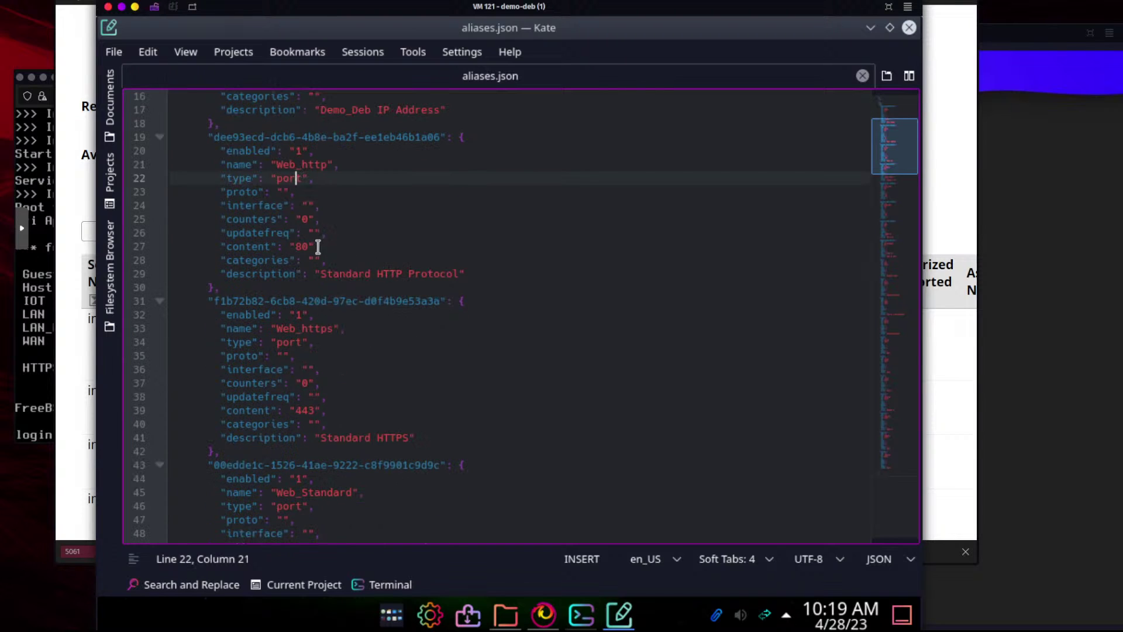
pyautogui.scroll(-3, 297, 247)
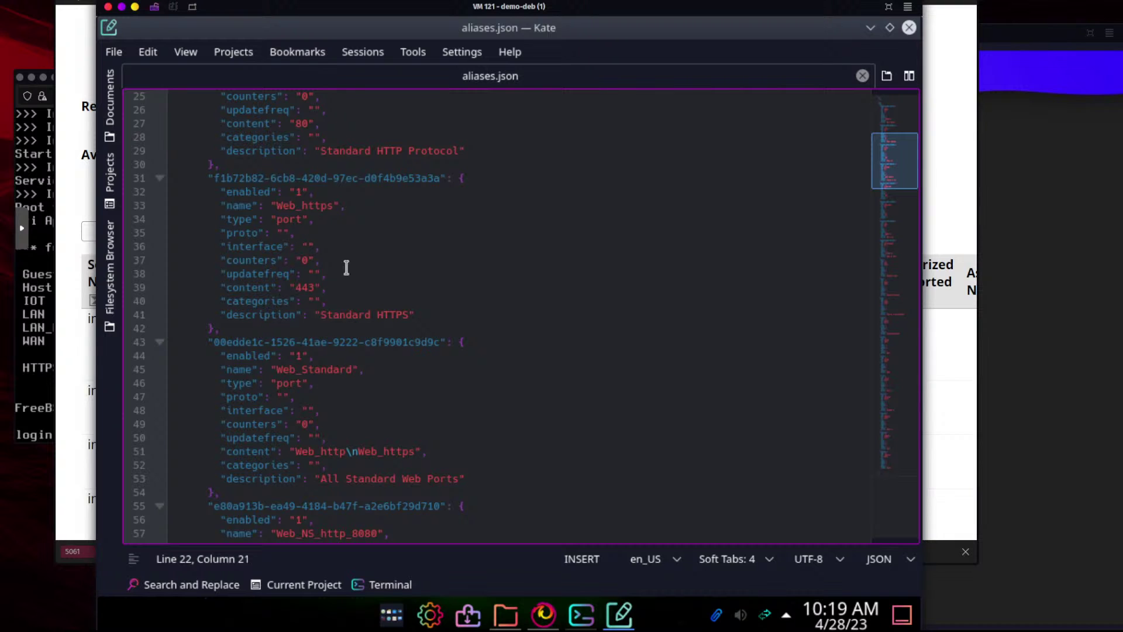
pyautogui.scroll(-2, 348, 265)
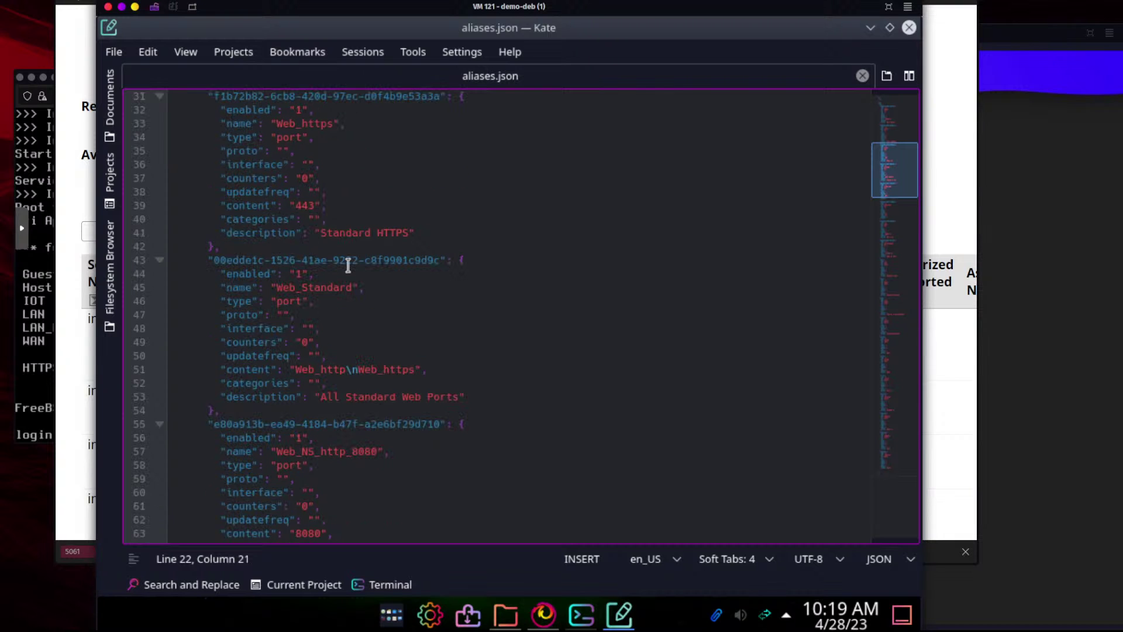
pyautogui.scroll(-8, 348, 265)
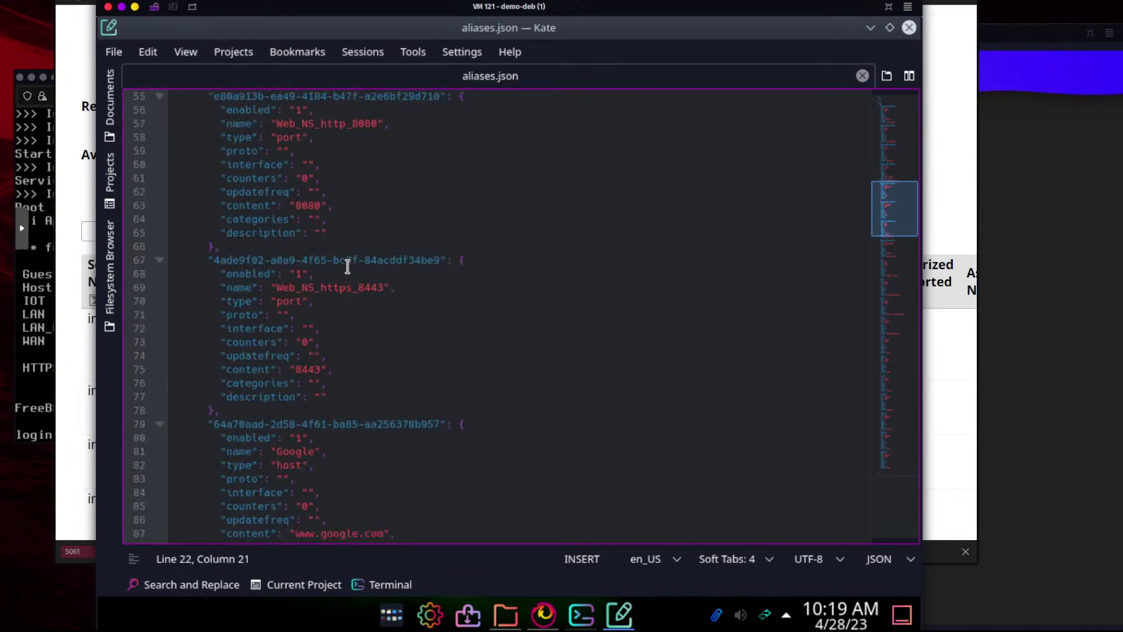
pyautogui.scroll(-8, 348, 266)
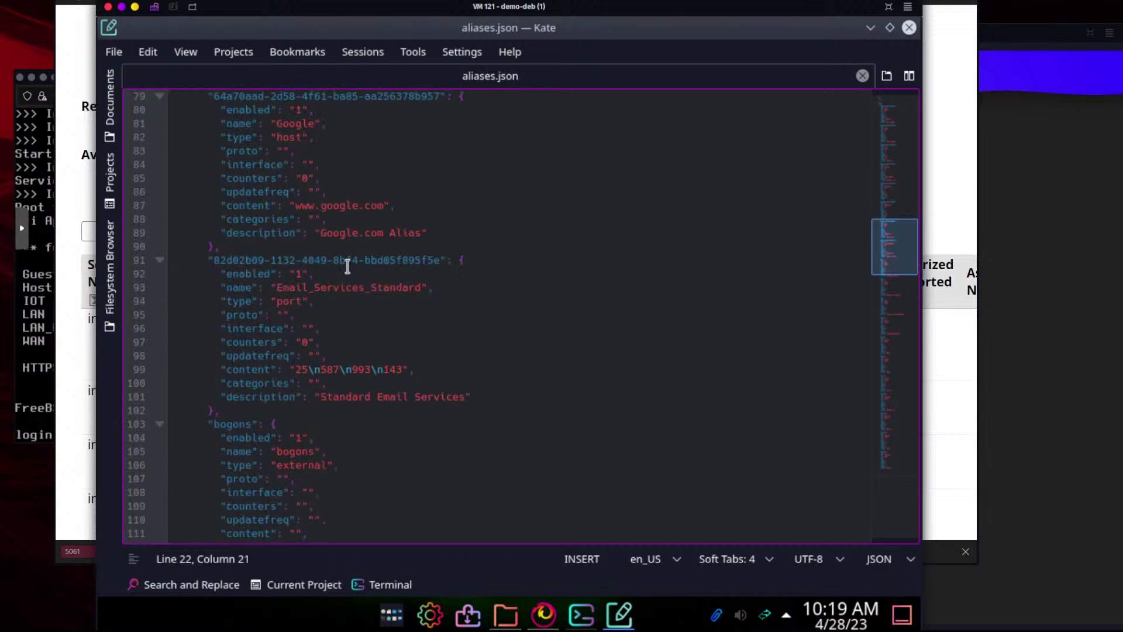
pyautogui.scroll(-3, 348, 266)
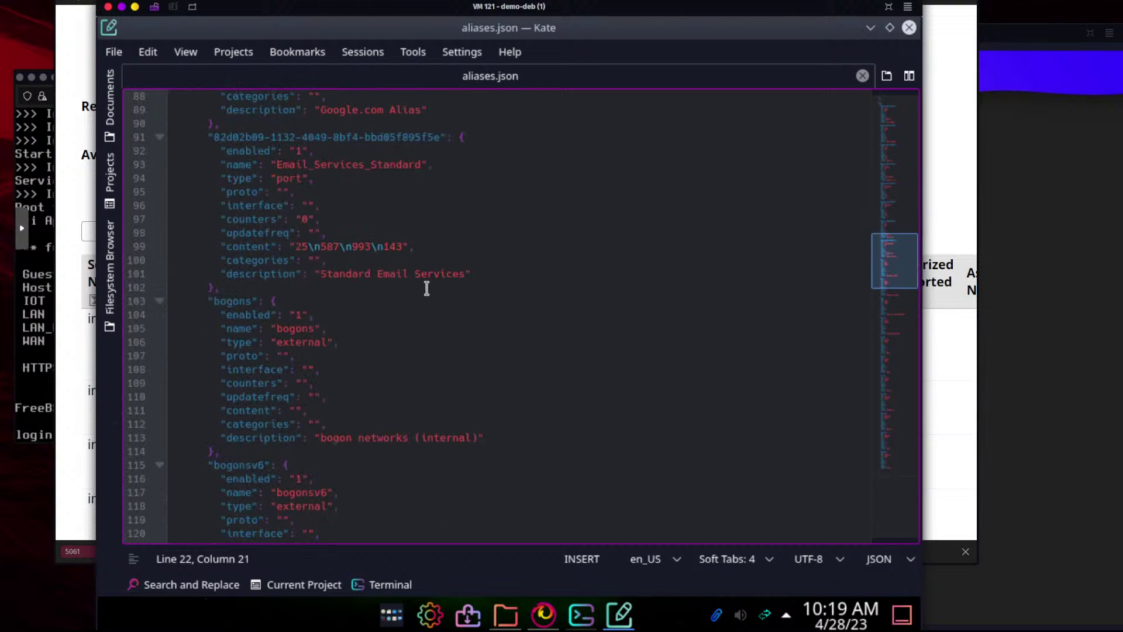
pyautogui.doubleClick(412, 248)
pyautogui.moveTo(382, 248); pyautogui.dragTo(302, 248)
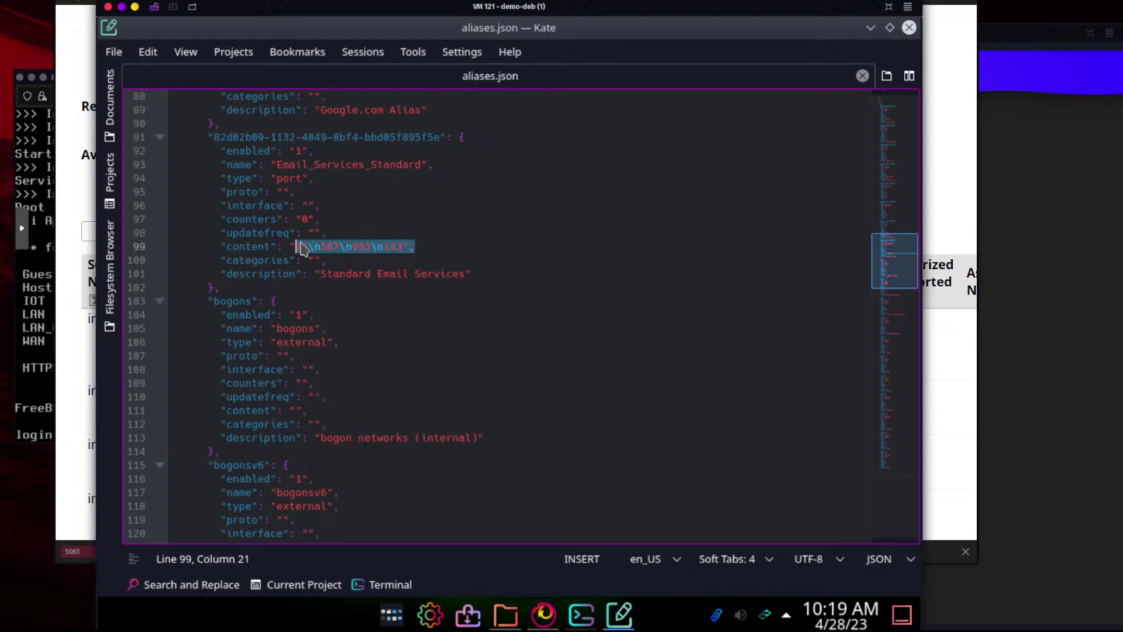
pyautogui.click(589, 314)
pyautogui.scroll(-1, 503, 332)
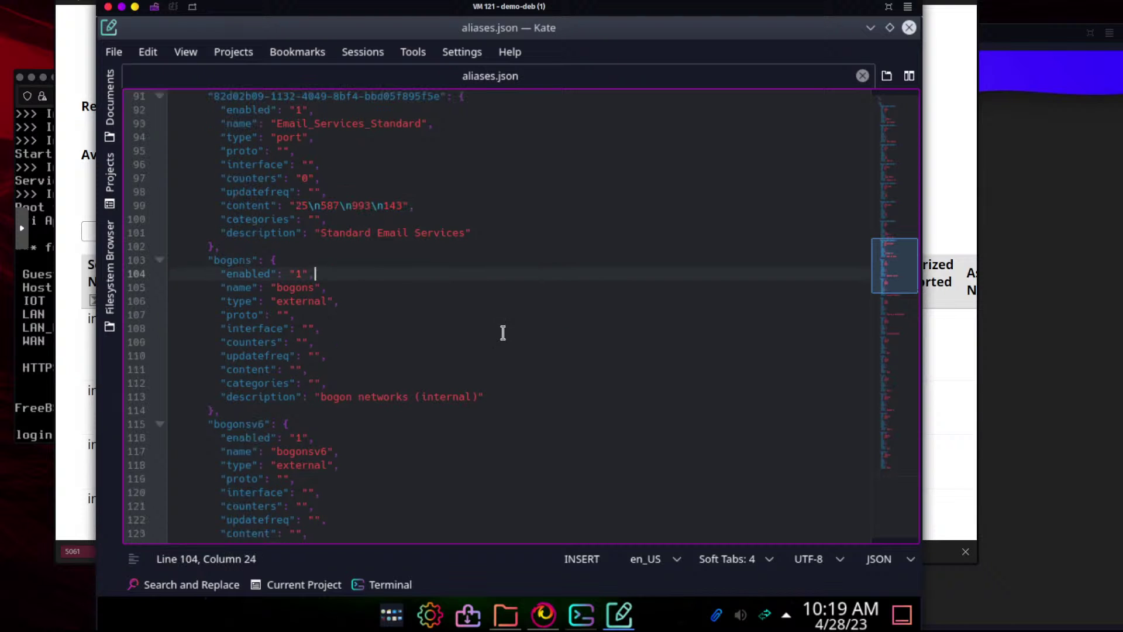
pyautogui.scroll(1, 524, 313)
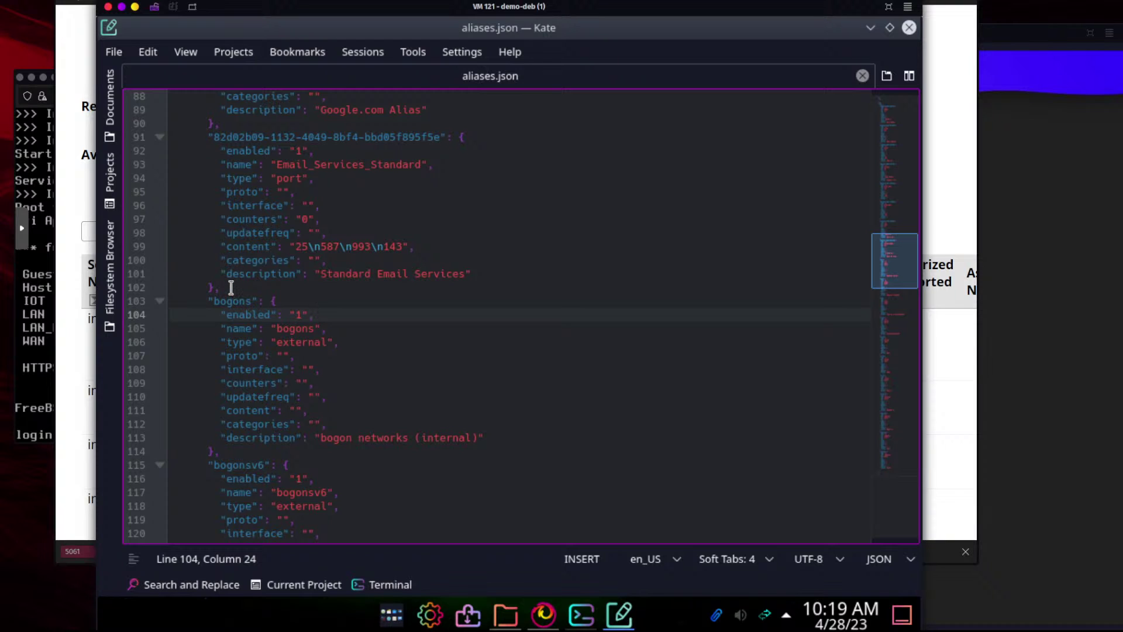
pyautogui.click(383, 287)
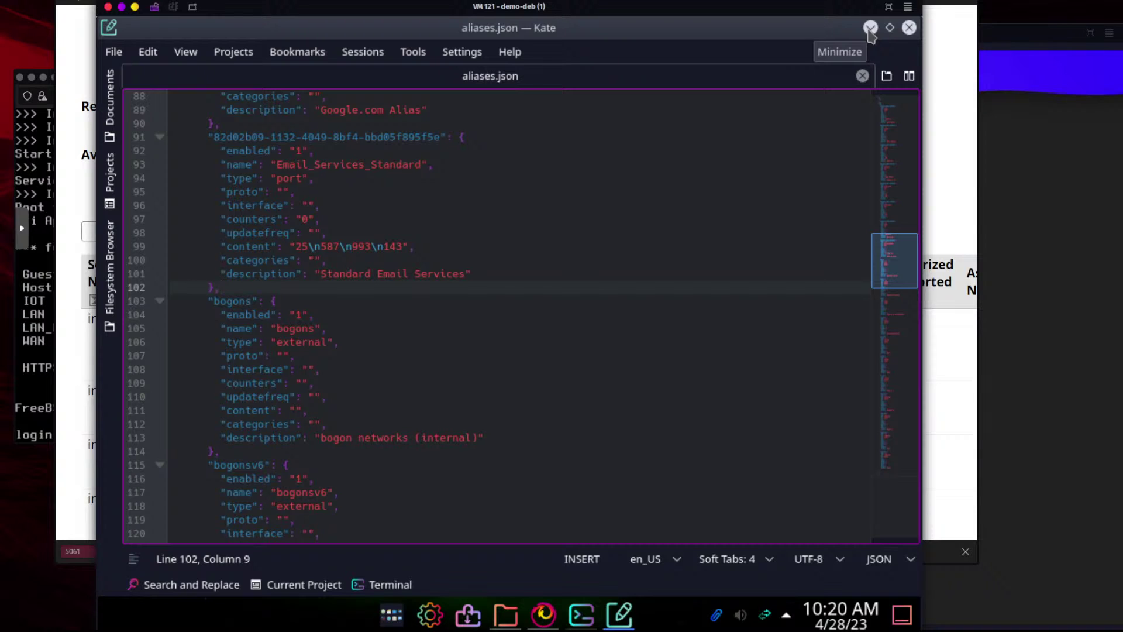
# Minimize the Kate and Dolphin windows
pyautogui.click(869, 29)
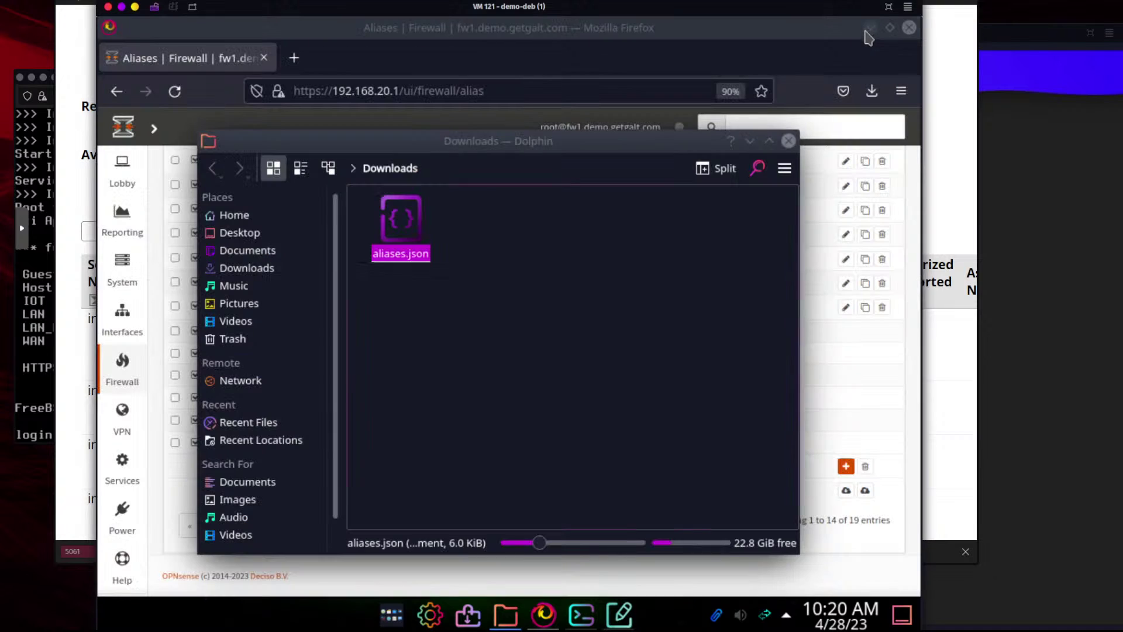
pyautogui.click(749, 142)
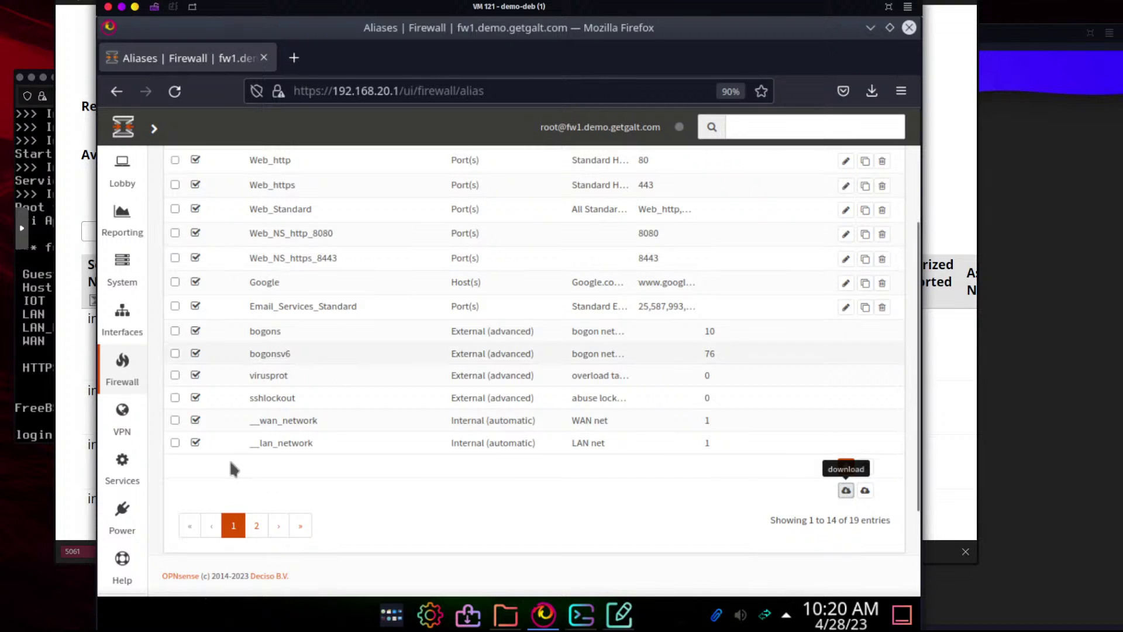
pyautogui.moveTo(124, 374)
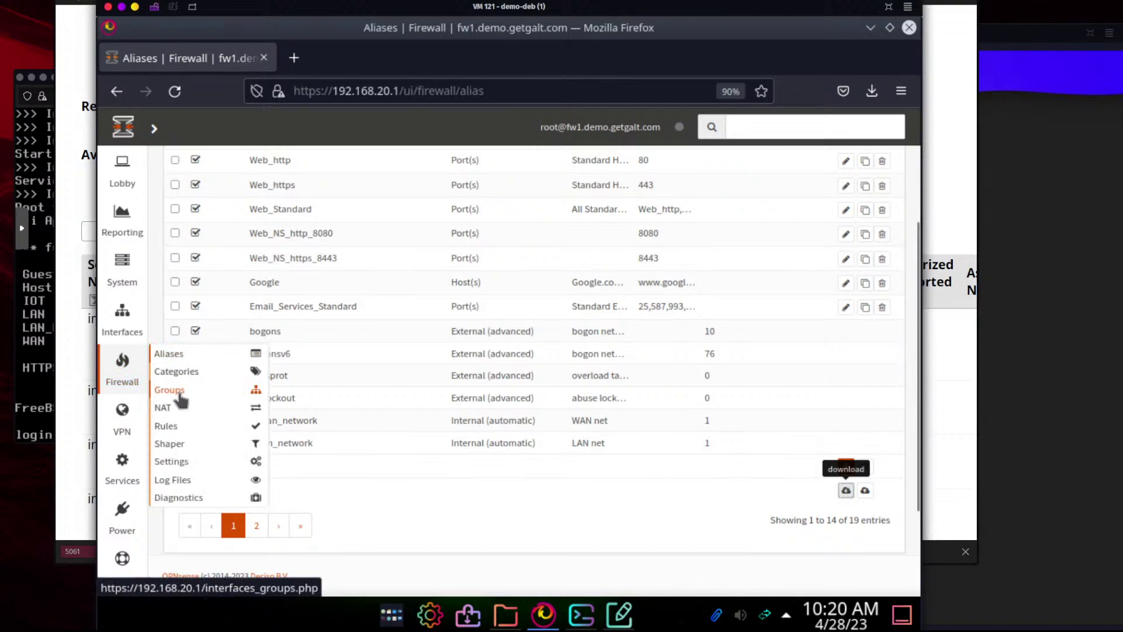
pyautogui.moveTo(184, 428)
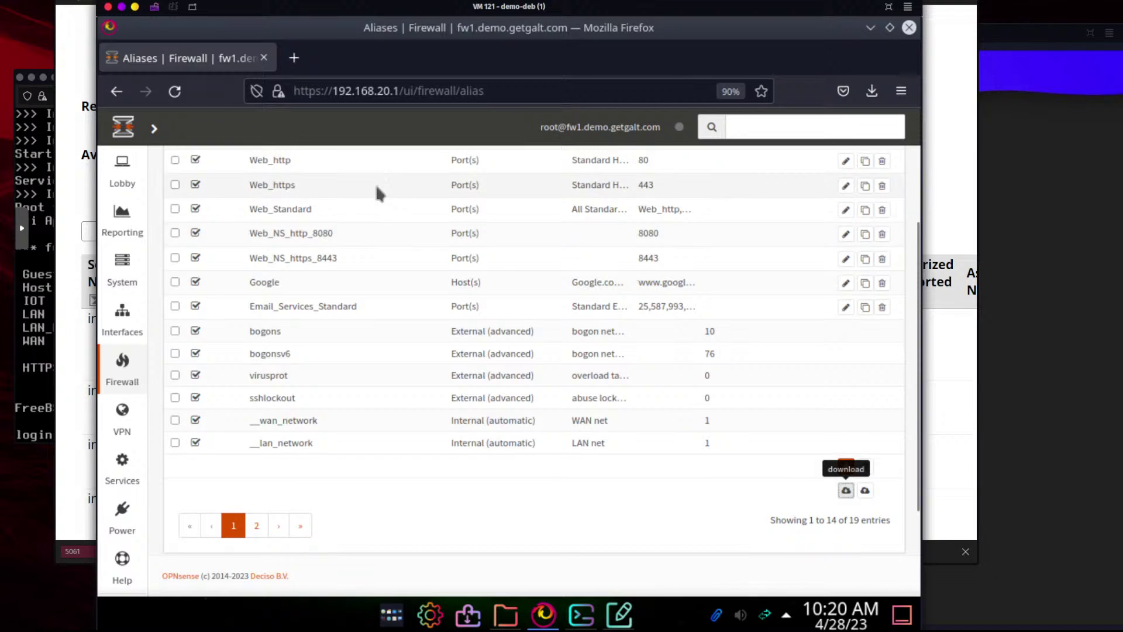
# Glance at the IANA port registry, return to OPNsense Aliases, then switch to VM 100
pyautogui.click(953, 212)
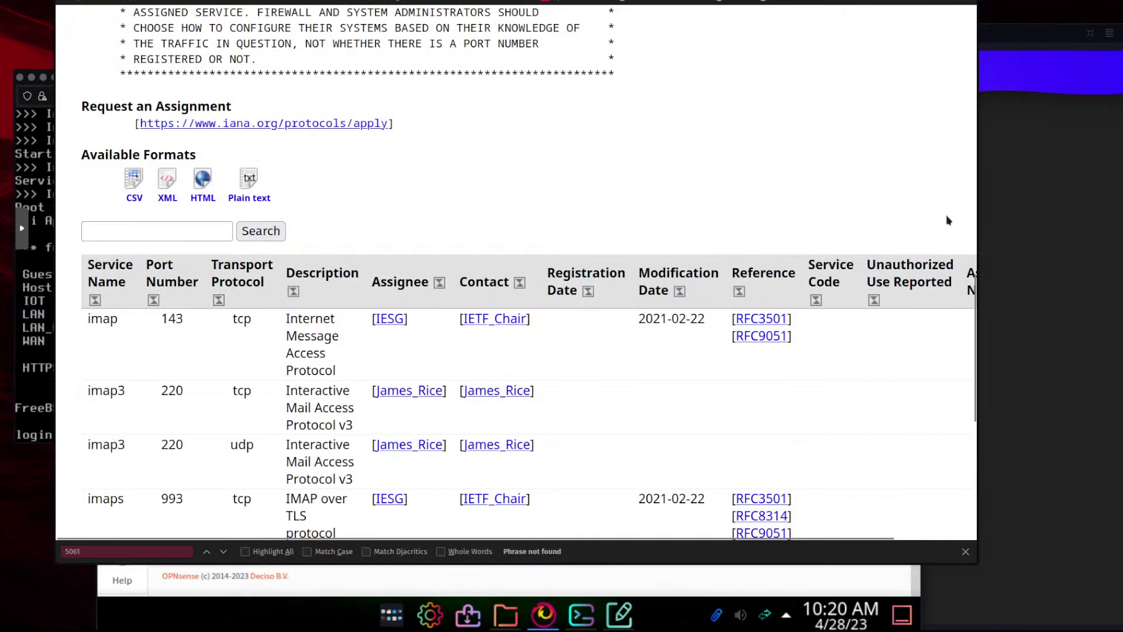
pyautogui.click(755, 588)
pyautogui.moveTo(135, 283)
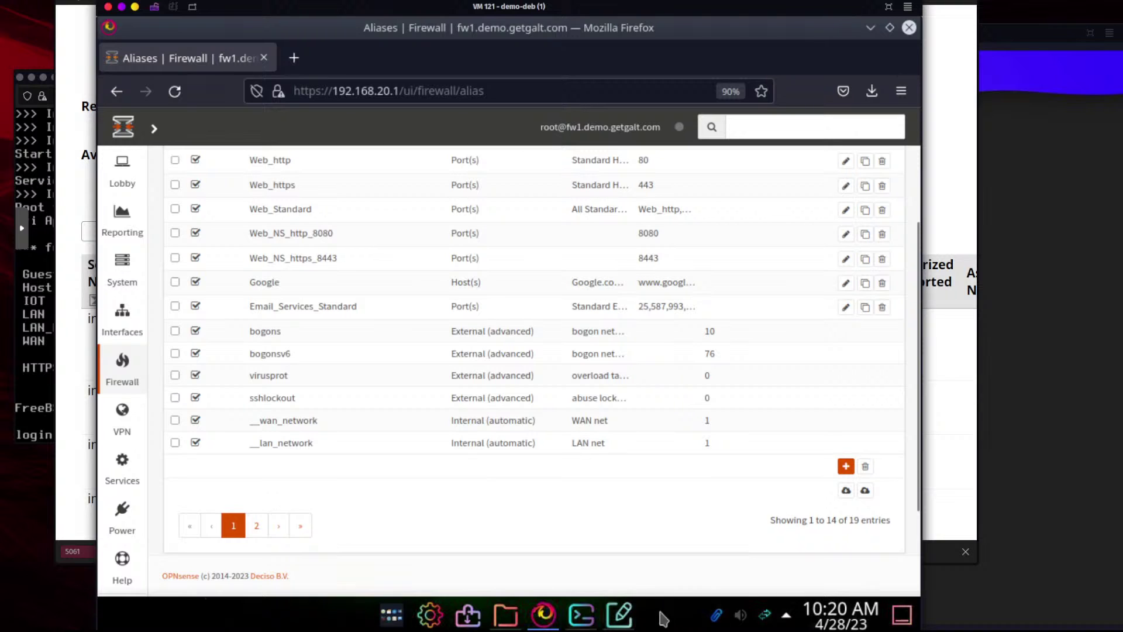
pyautogui.click(1076, 314)
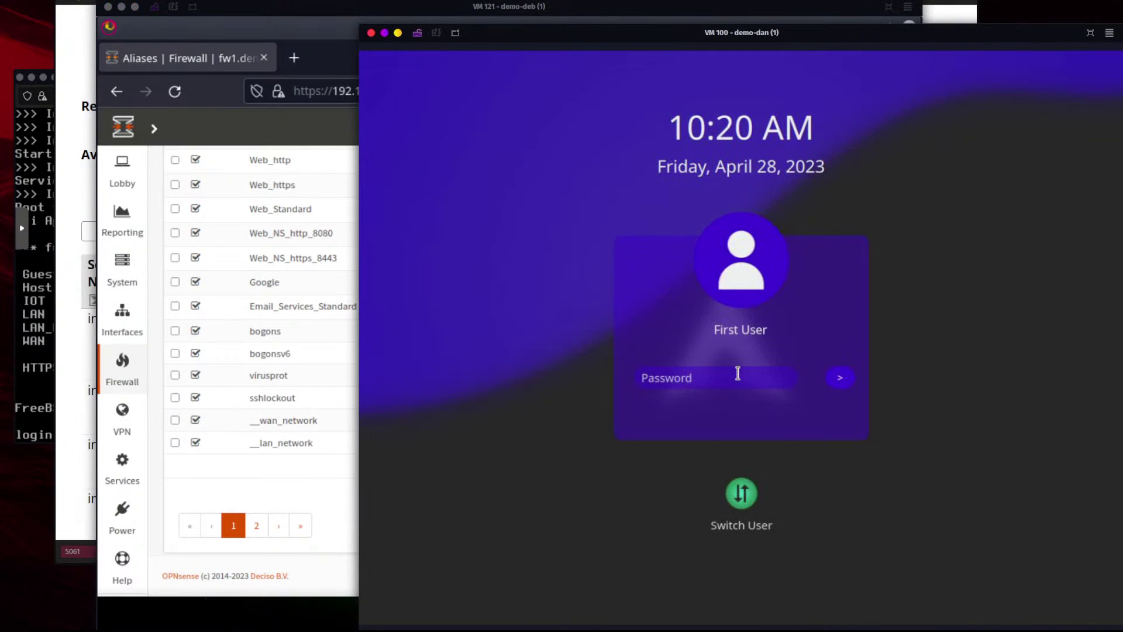
# Unlock the demo-dan desktop with the account password, retrying after a rejected attempt
pyautogui.write('***************')
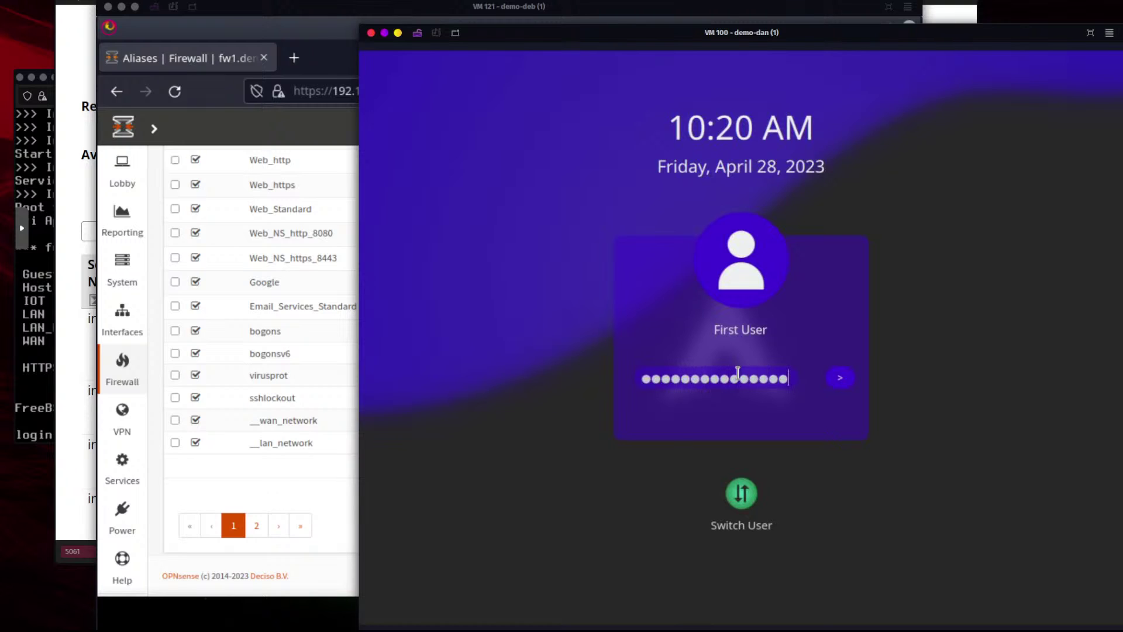
pyautogui.write('**')
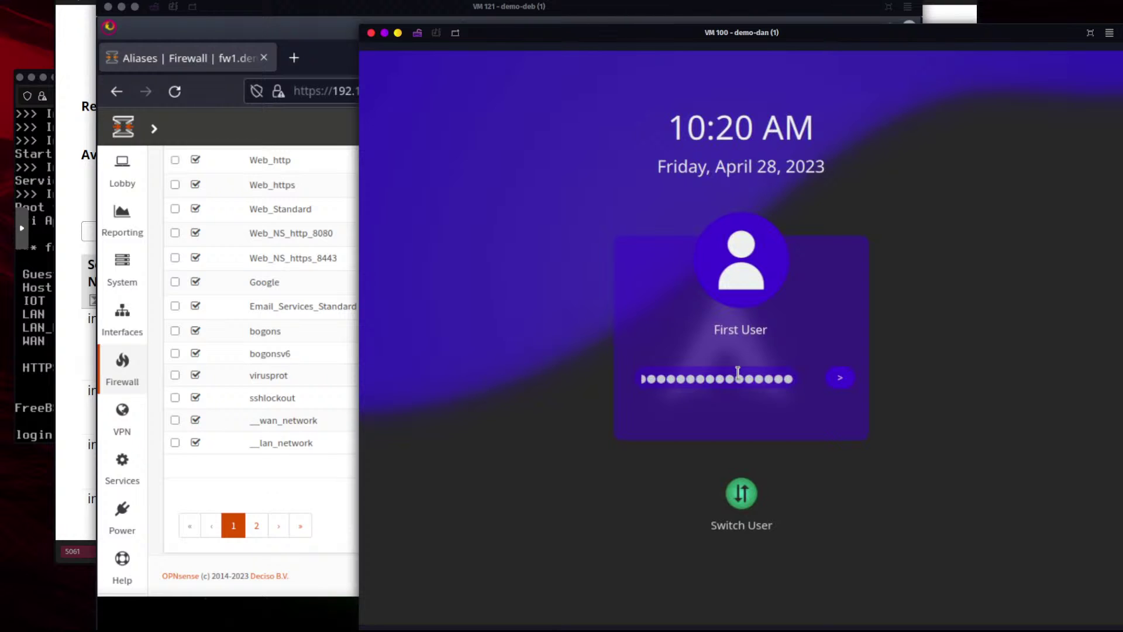
pyautogui.press('Return')
pyautogui.press('BackSpace')
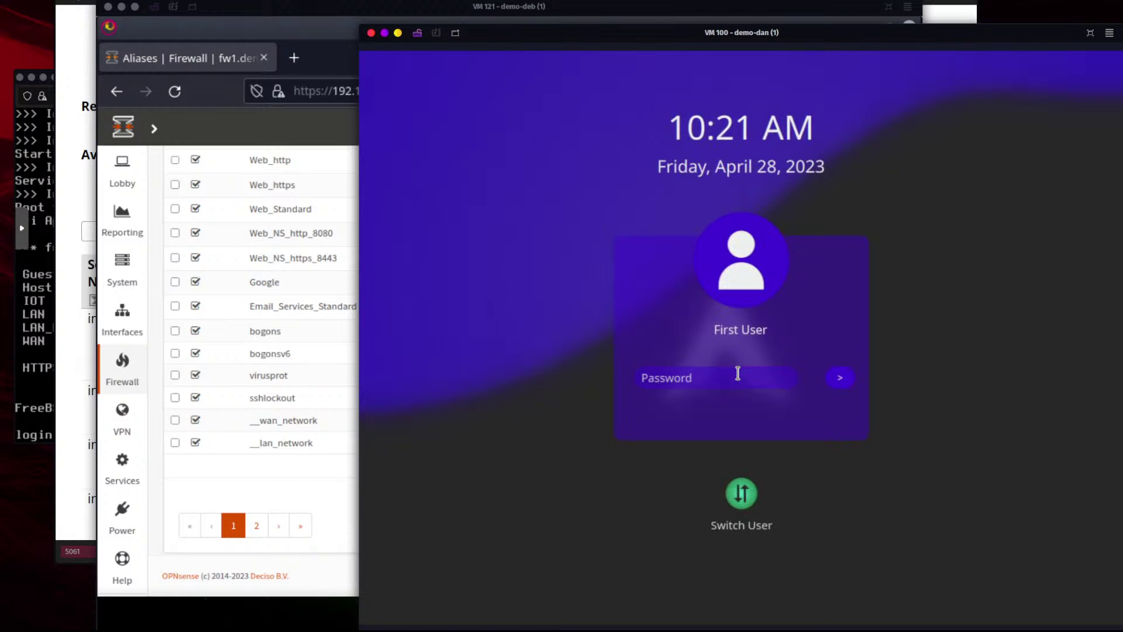
pyautogui.write('*********')
pyautogui.press('Return')
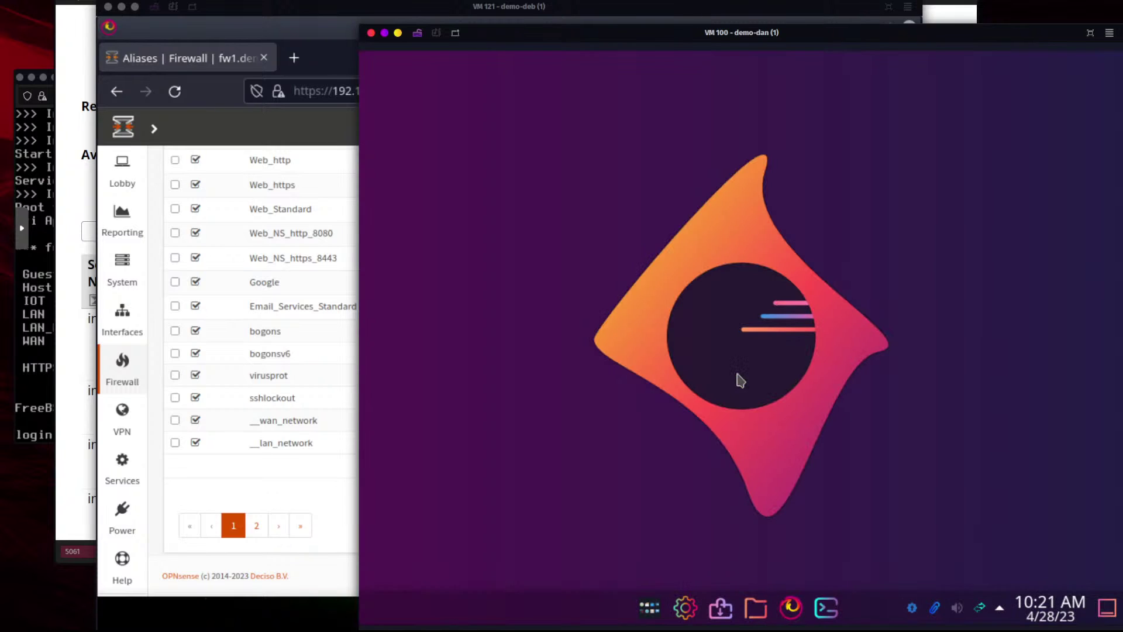
# Launch Firefox and load the Google homepage
pyautogui.click(791, 607)
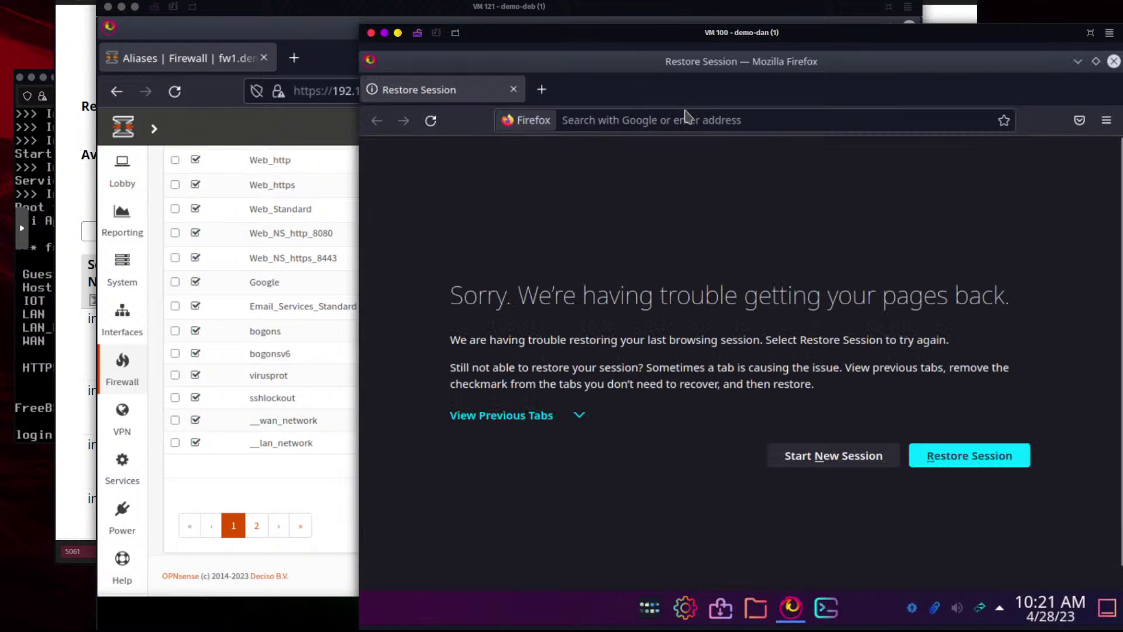
pyautogui.click(707, 116)
pyautogui.write('www.google.com/')
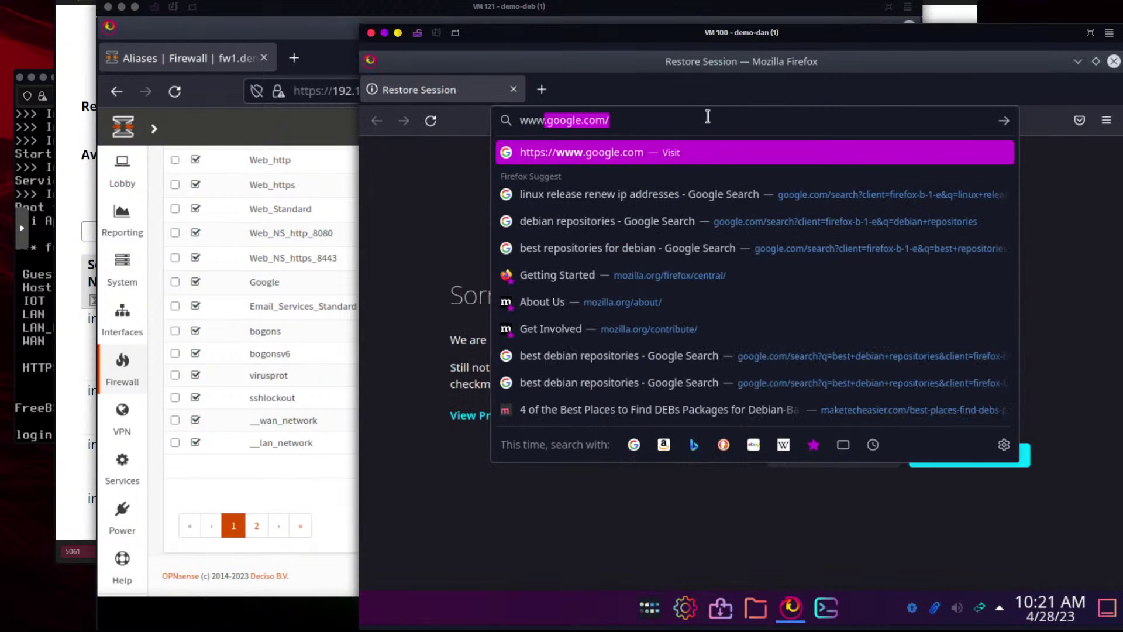
pyautogui.press('Return')
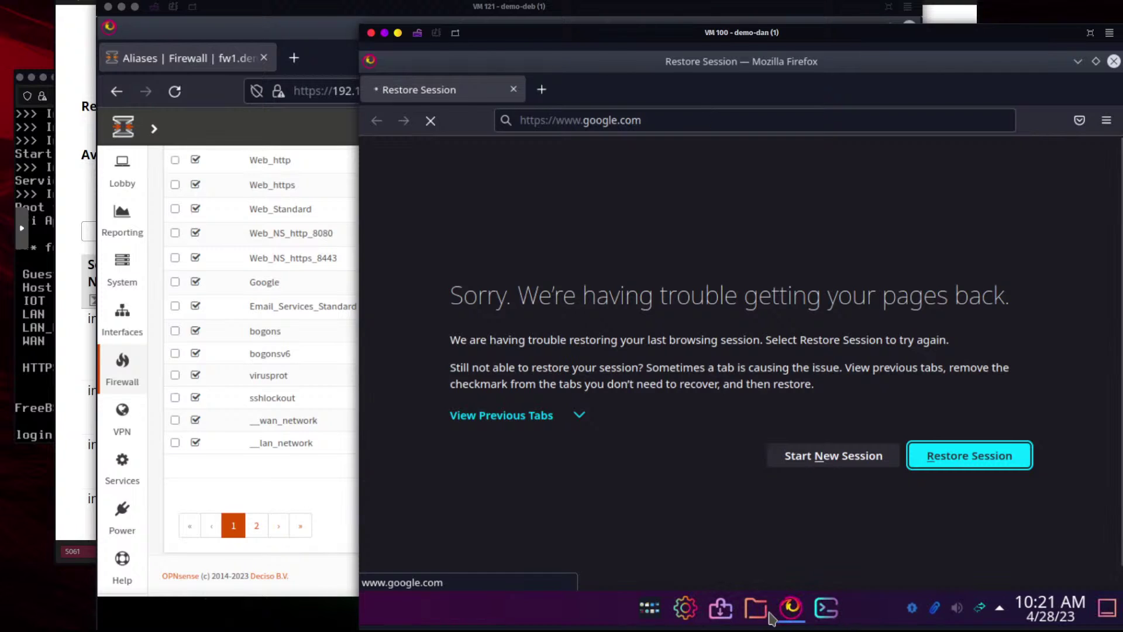
# Open Konsole and run ping demo-deb
pyautogui.click(835, 617)
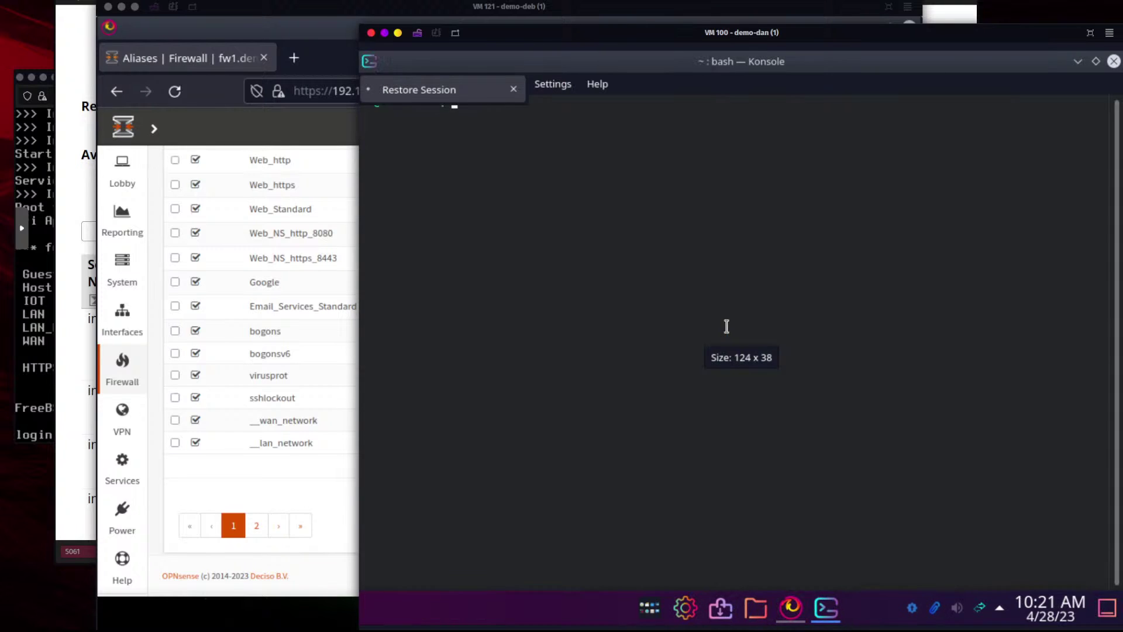
pyautogui.write('ping d')
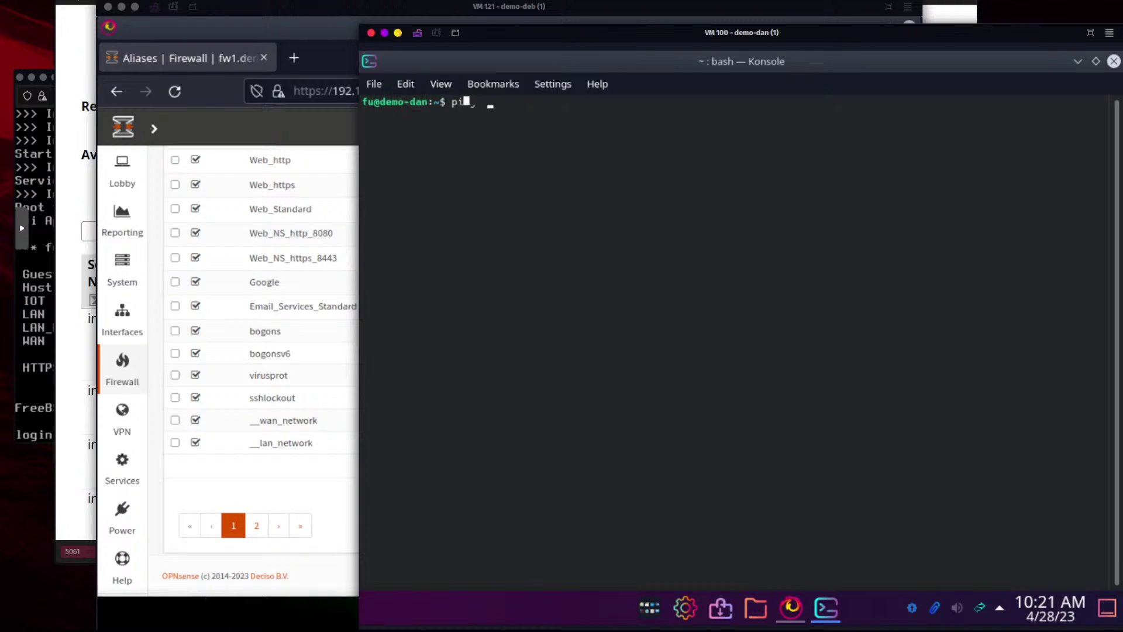
pyautogui.write('emo-de')
pyautogui.press('Return')
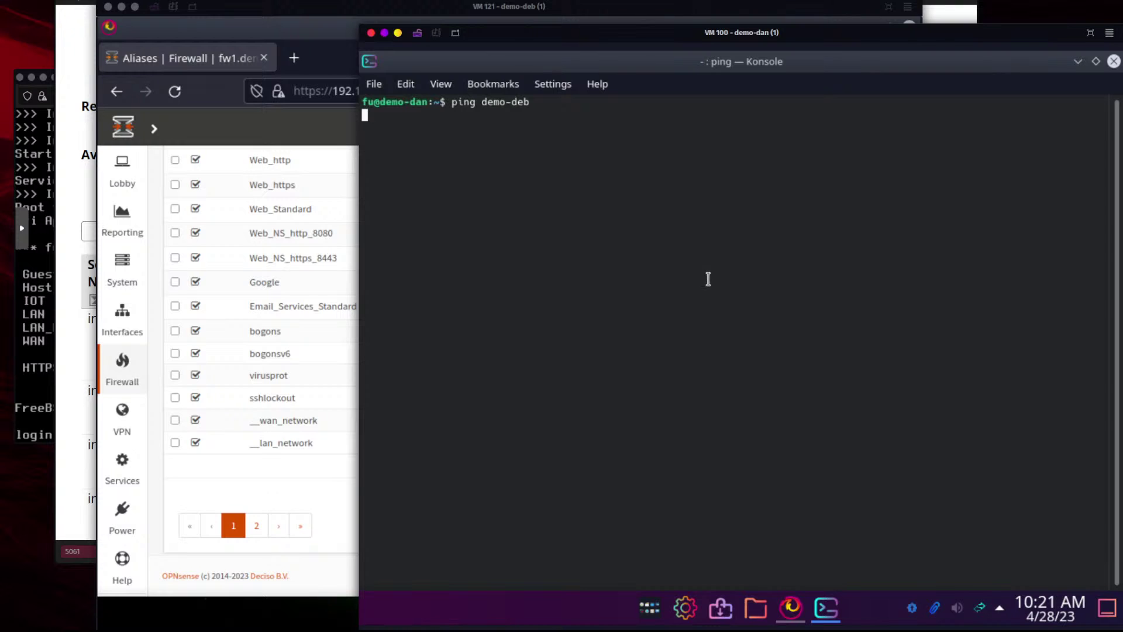
# Switch to Proxmox and inspect the demo-dan VM's network device settings
pyautogui.click(222, 123)
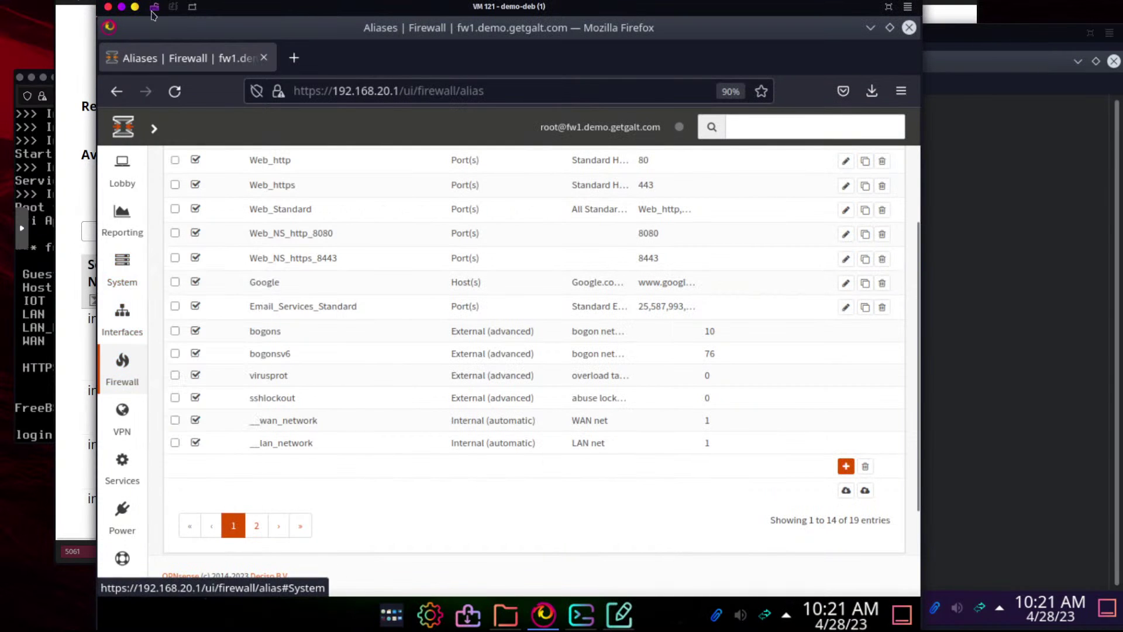
pyautogui.hotkey('alt', 'Tab')
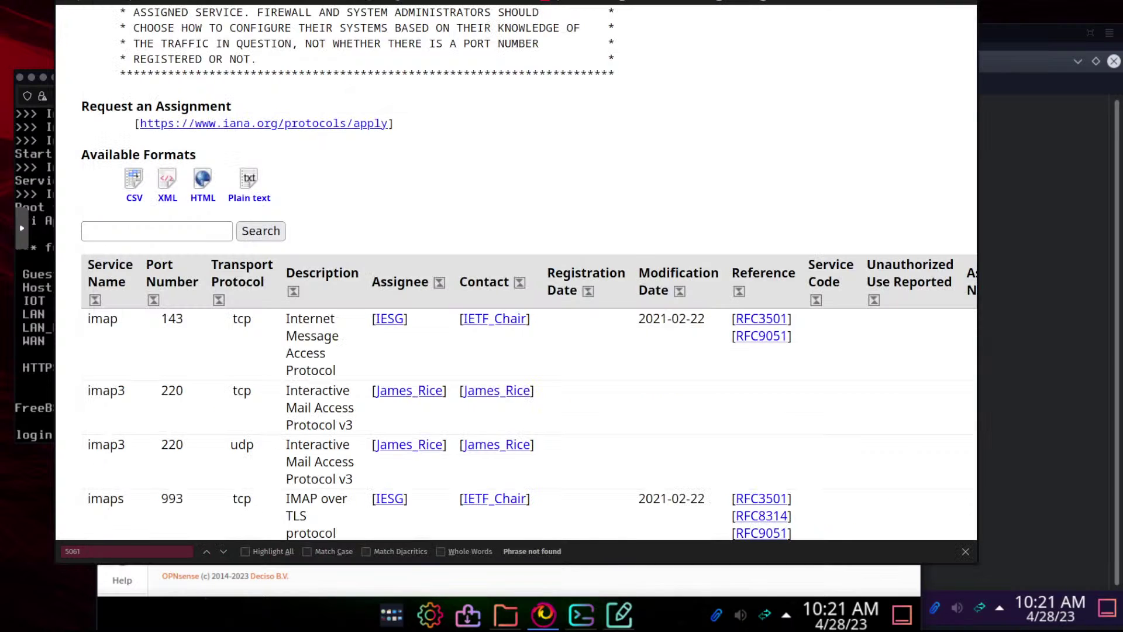
pyautogui.hotkey('alt', 'Tab')
pyautogui.click(297, 103)
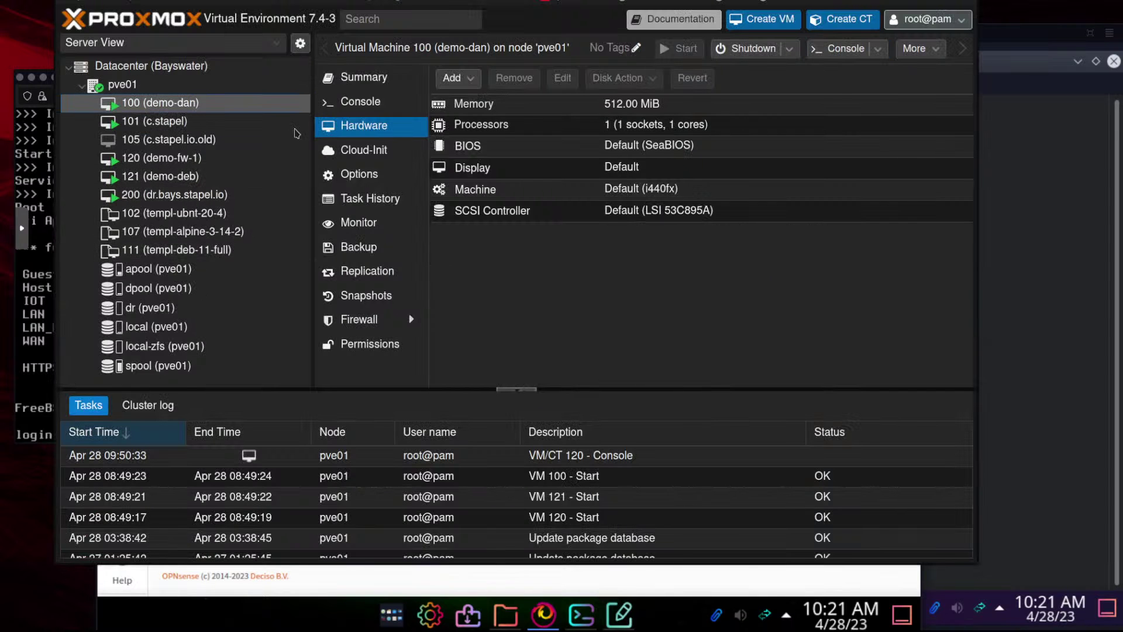
pyautogui.click(835, 256)
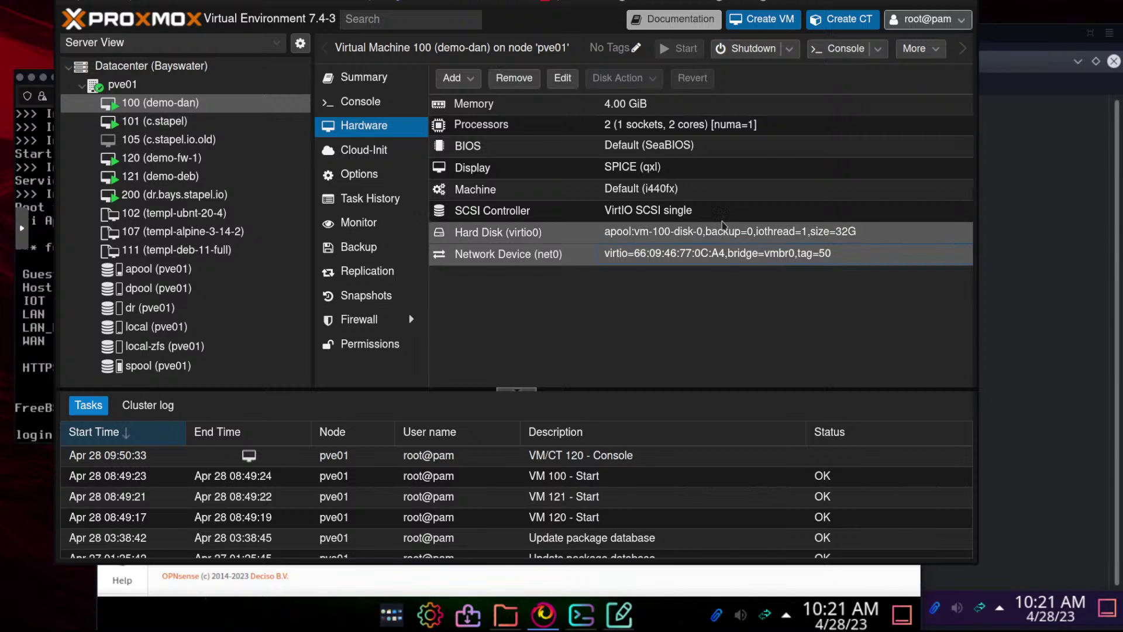
# Check the demo-dan terminal, then bring the OPNsense Firewall Aliases page to front
pyautogui.click(1077, 152)
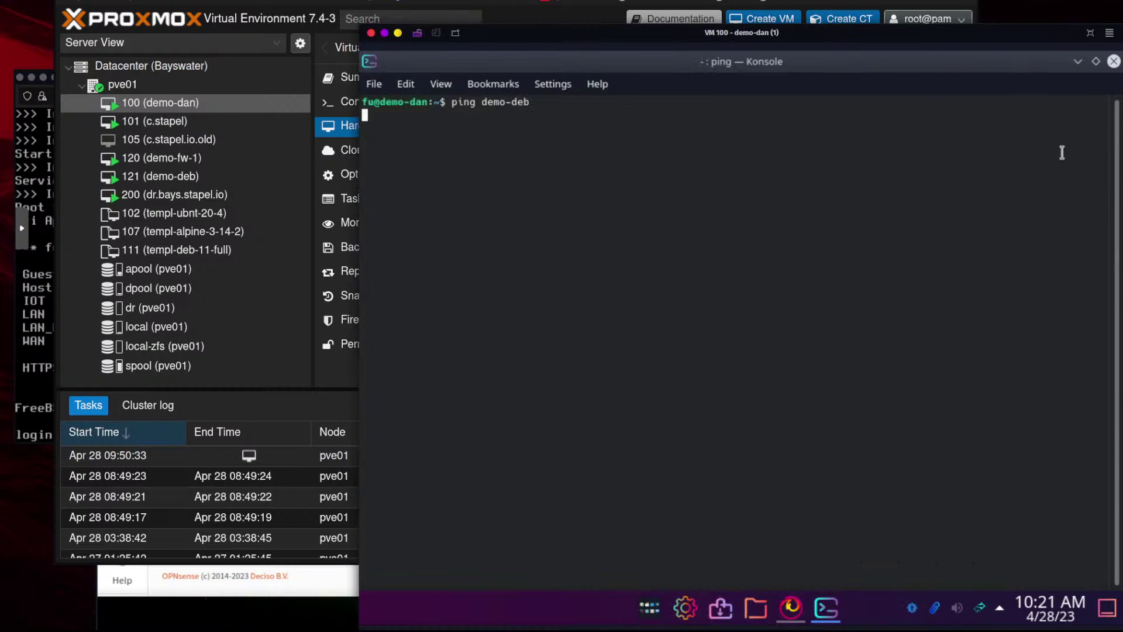
pyautogui.click(328, 590)
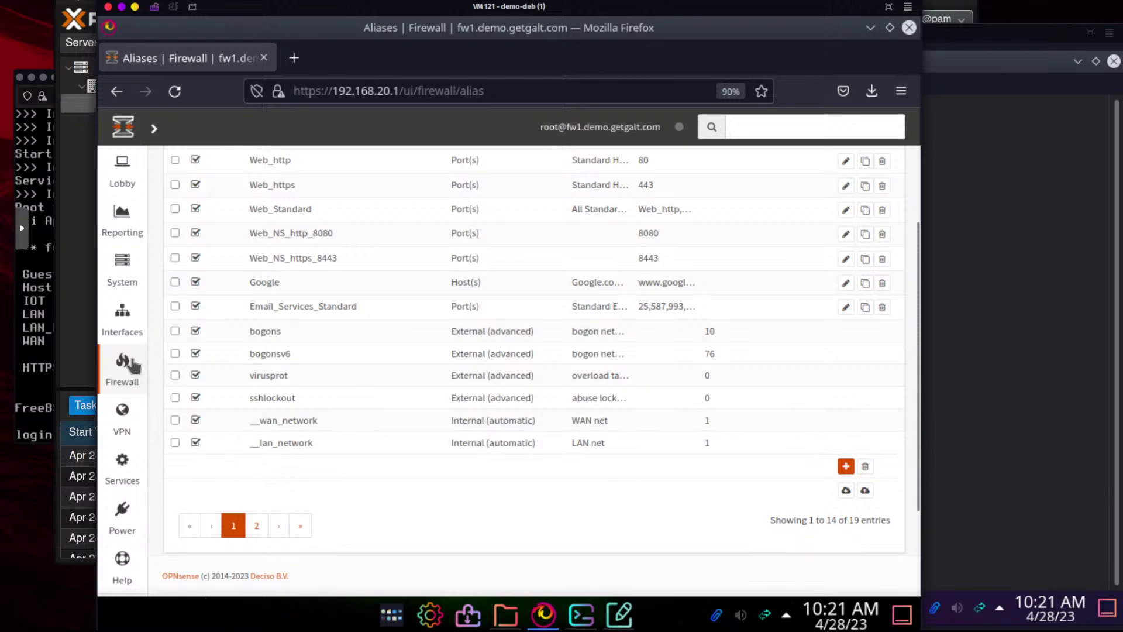
pyautogui.moveTo(132, 366)
pyautogui.moveTo(191, 427)
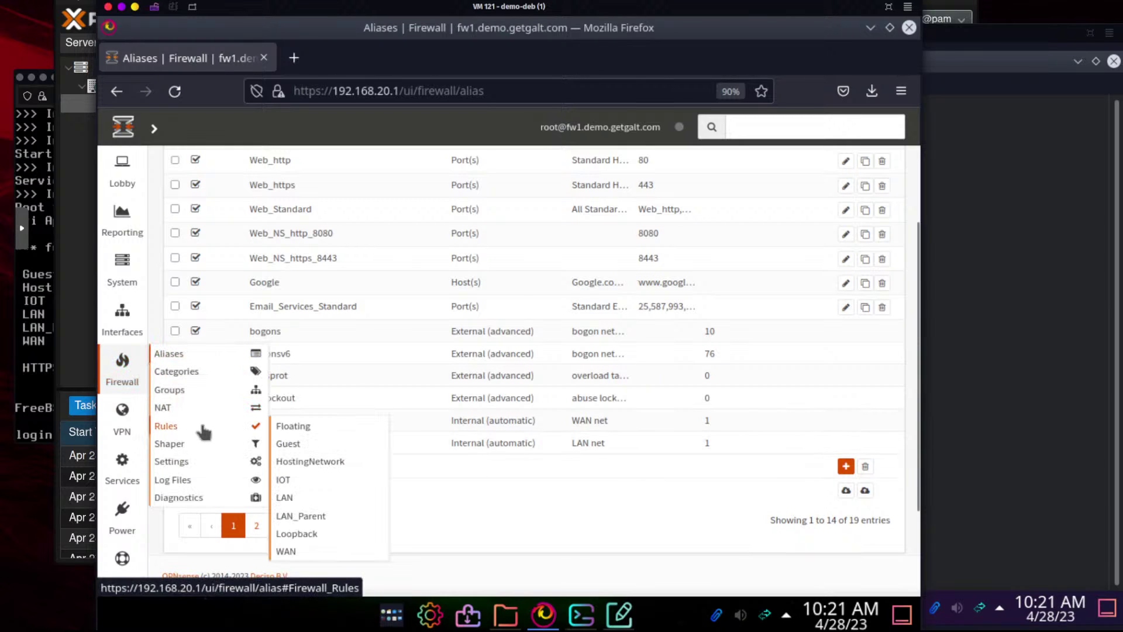
# Open Firewall > Rules > Guest and note the demo-deb hostname failing in the ping output
pyautogui.click(292, 442)
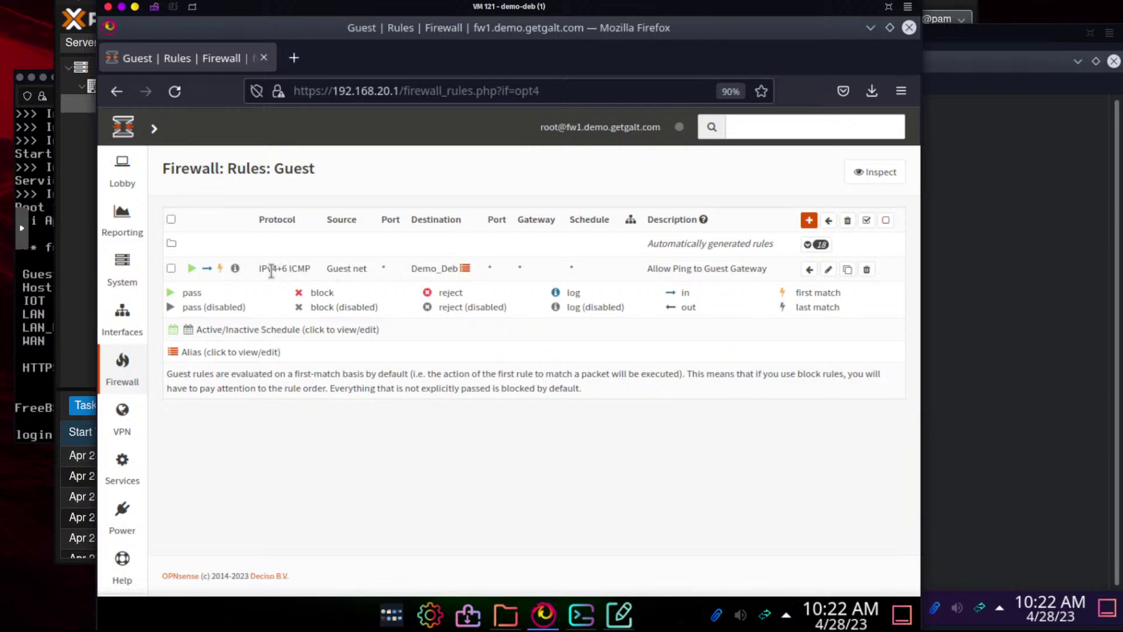
pyautogui.click(1001, 320)
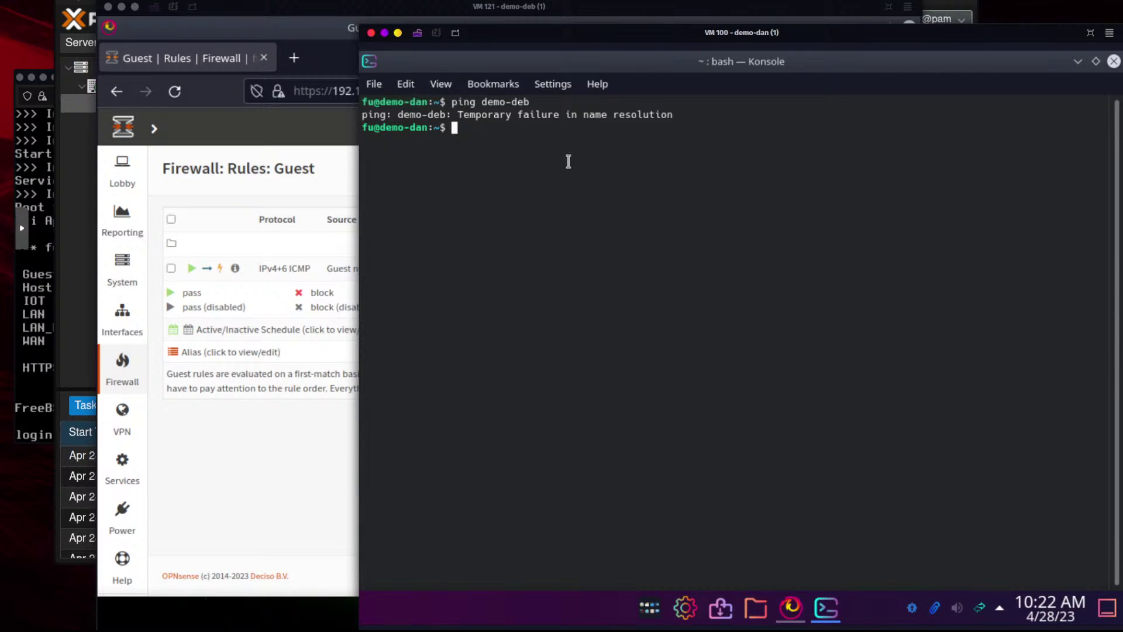
pyautogui.moveTo(397, 115); pyautogui.dragTo(446, 114)
pyautogui.click(595, 142)
pyautogui.click(258, 499)
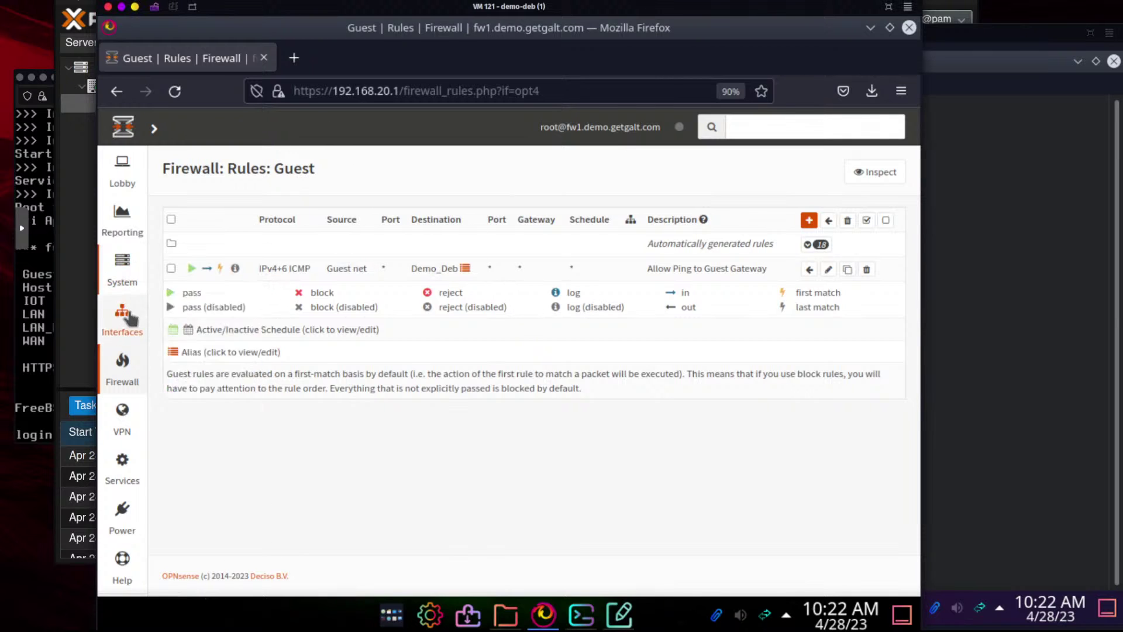
pyautogui.click(1039, 285)
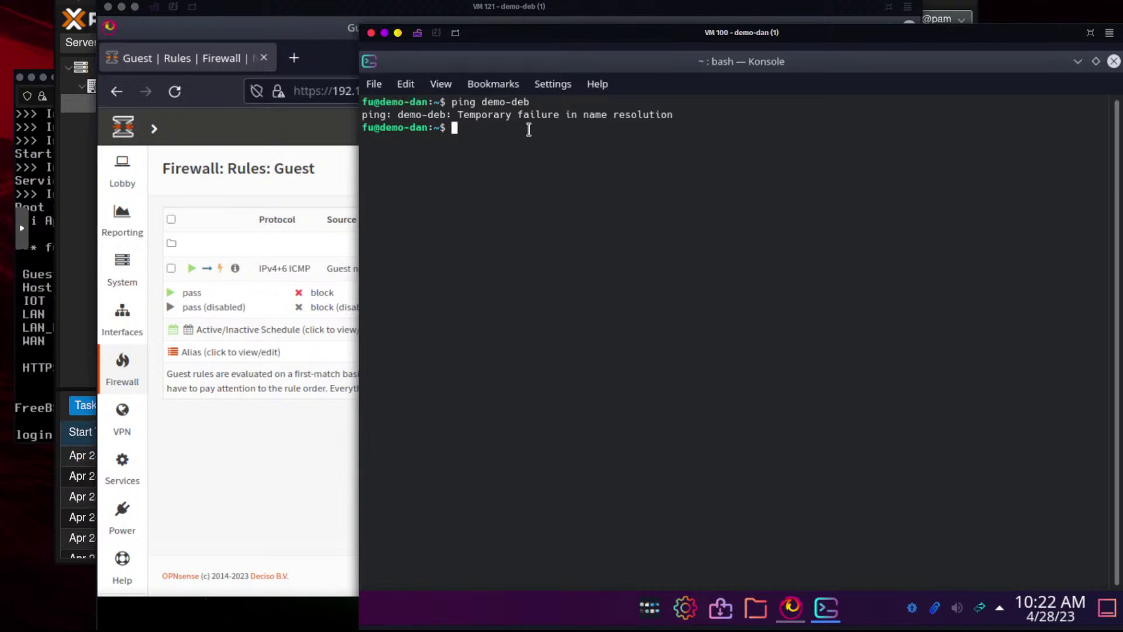
# Rerun the ping against 192.168.20.51, stop it after replies, and return to OPNsense
pyautogui.press('Up')
pyautogui.press('BackSpace')
pyautogui.press('BackSpace')
pyautogui.press('BackSpace')
pyautogui.press('BackSpace')
pyautogui.press('BackSpace')
pyautogui.press('BackSpace')
pyautogui.press('BackSpace')
pyautogui.press('BackSpace')
pyautogui.write('192.168.20.51')
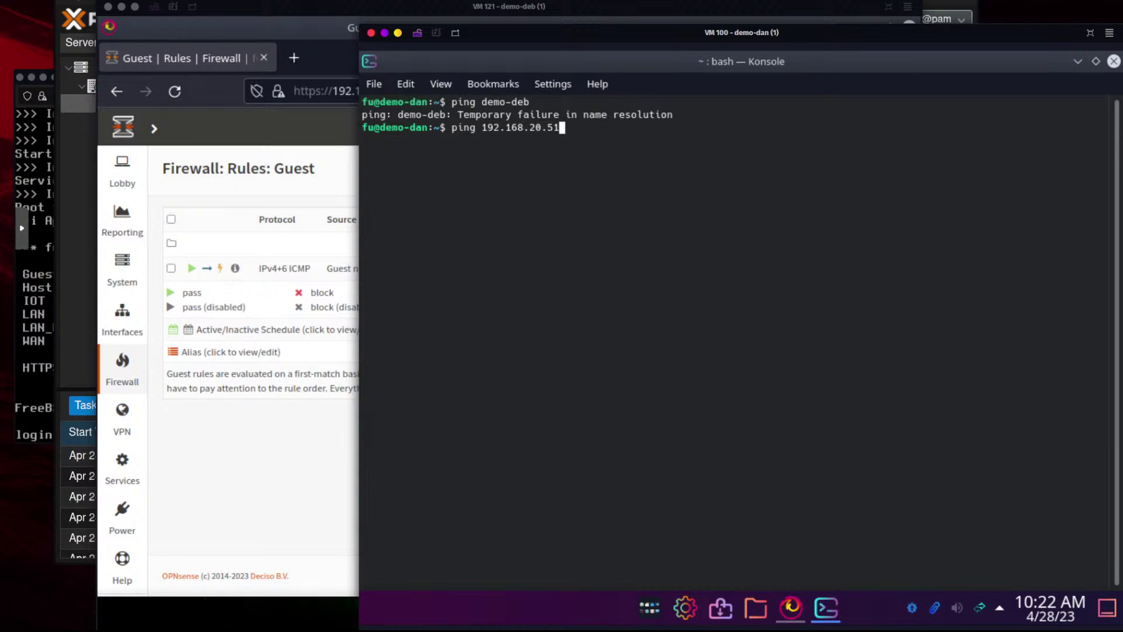
pyautogui.press('Return')
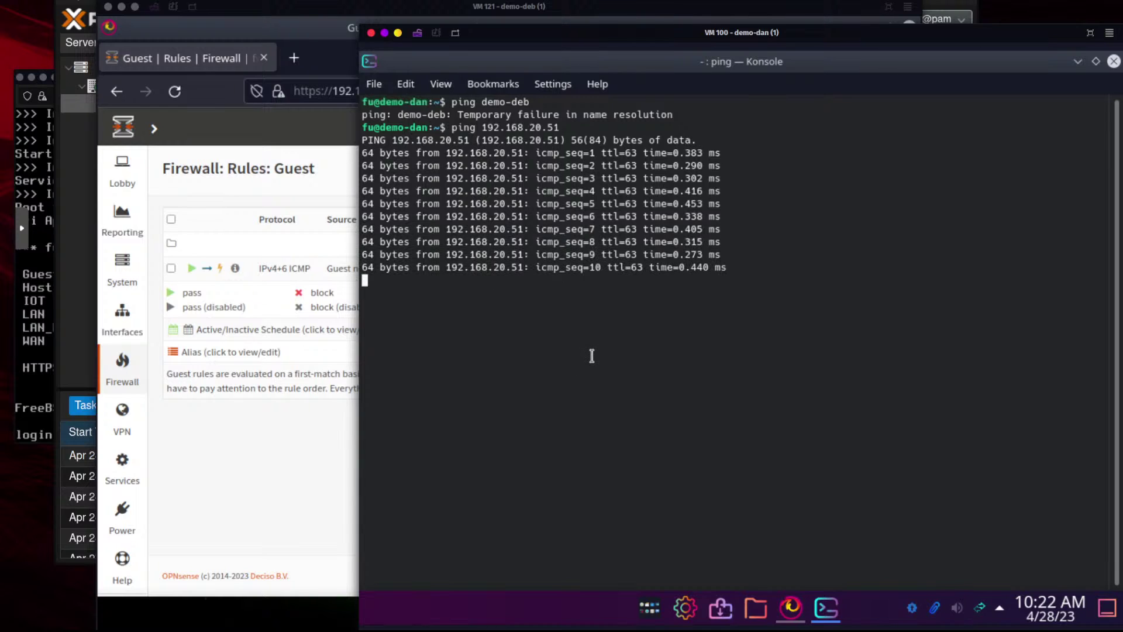
pyautogui.hotkey('ctrl', 'c')
pyautogui.click(330, 455)
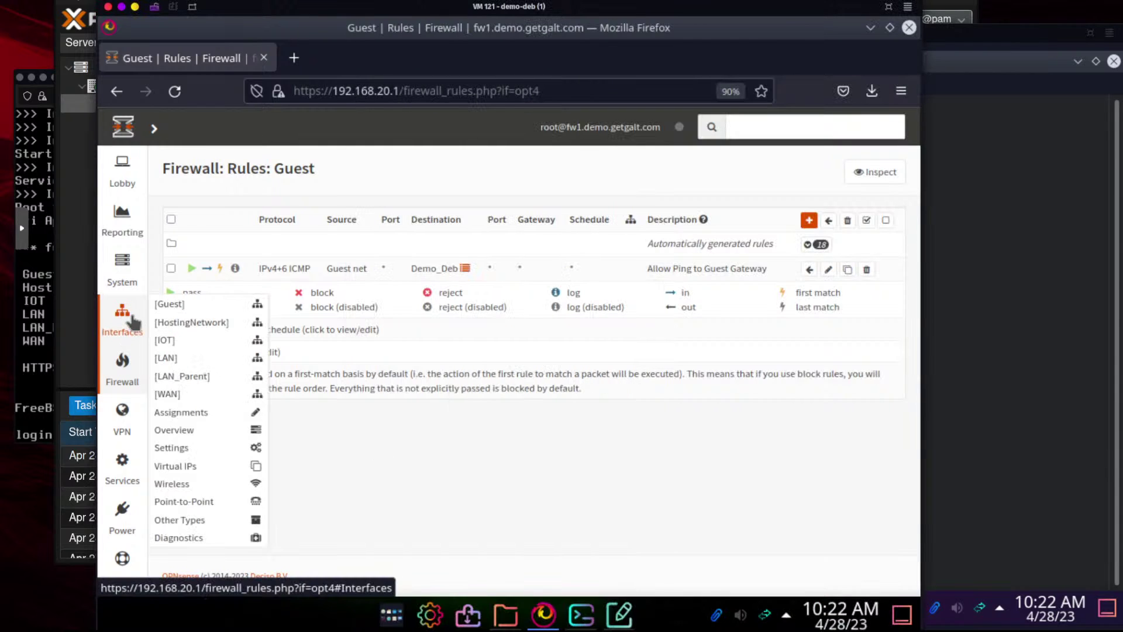
pyautogui.moveTo(122, 368)
pyautogui.click(169, 356)
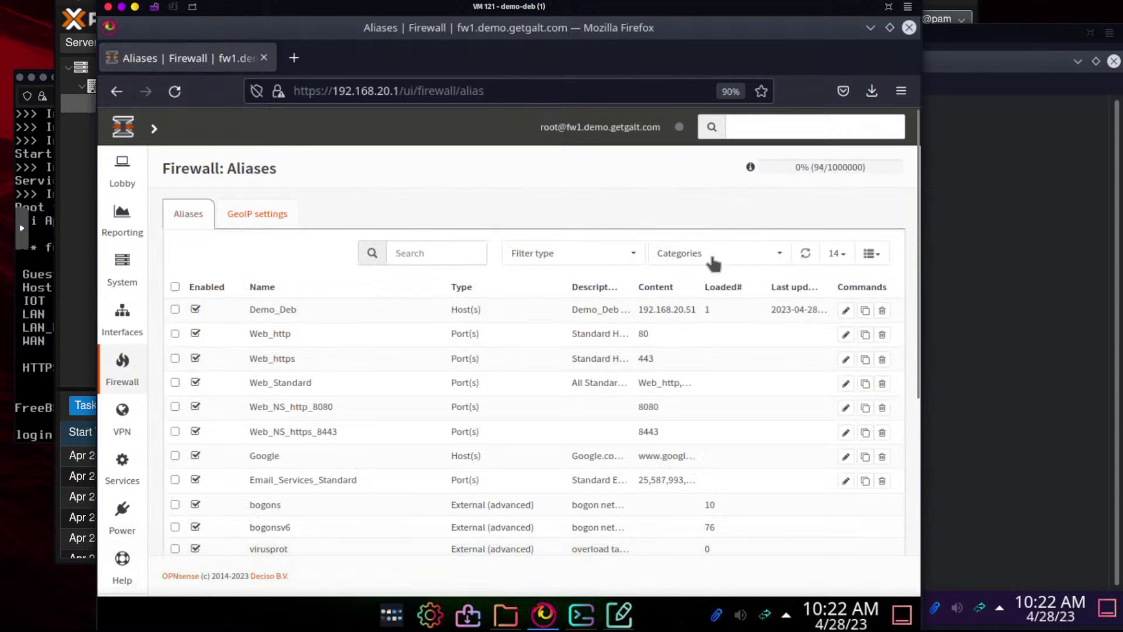
pyautogui.scroll(-5, 766, 409)
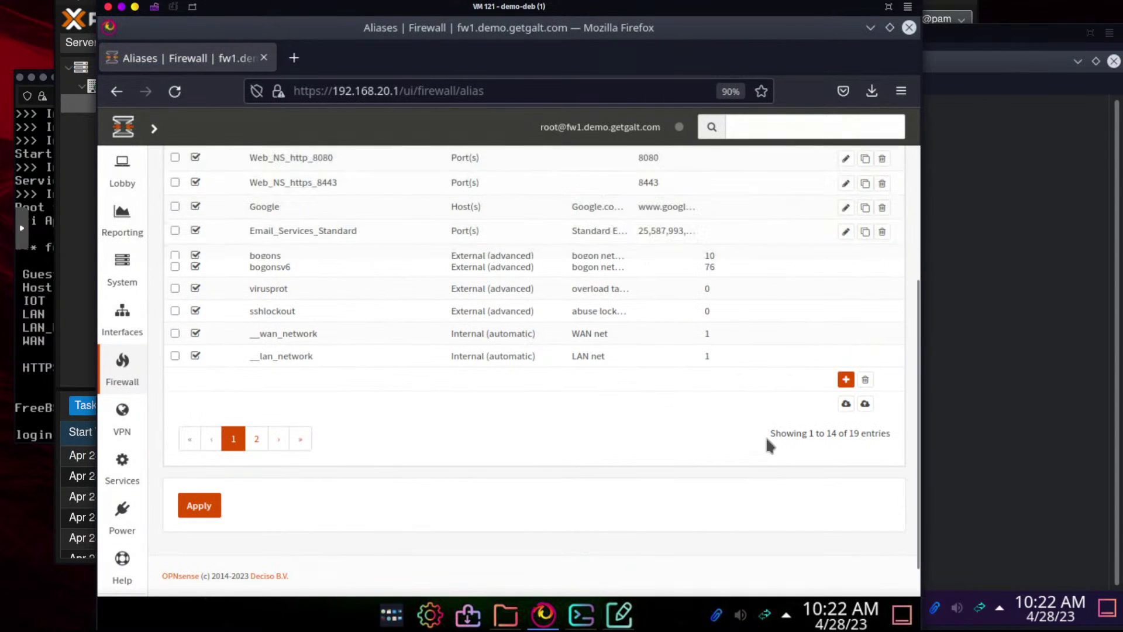
pyautogui.click(846, 379)
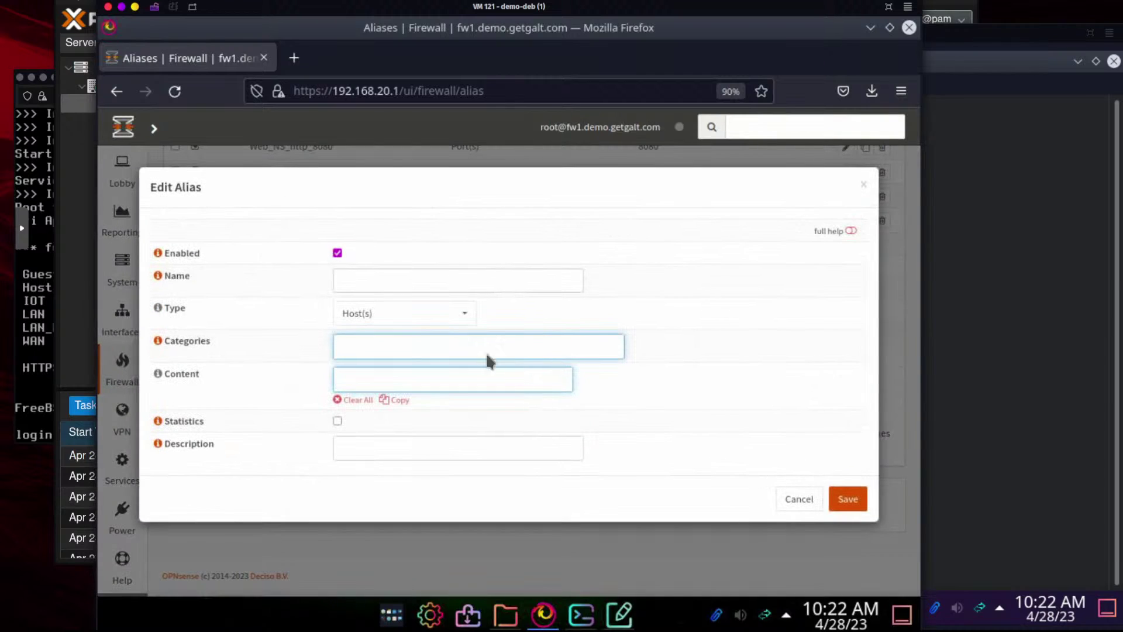
pyautogui.click(375, 280)
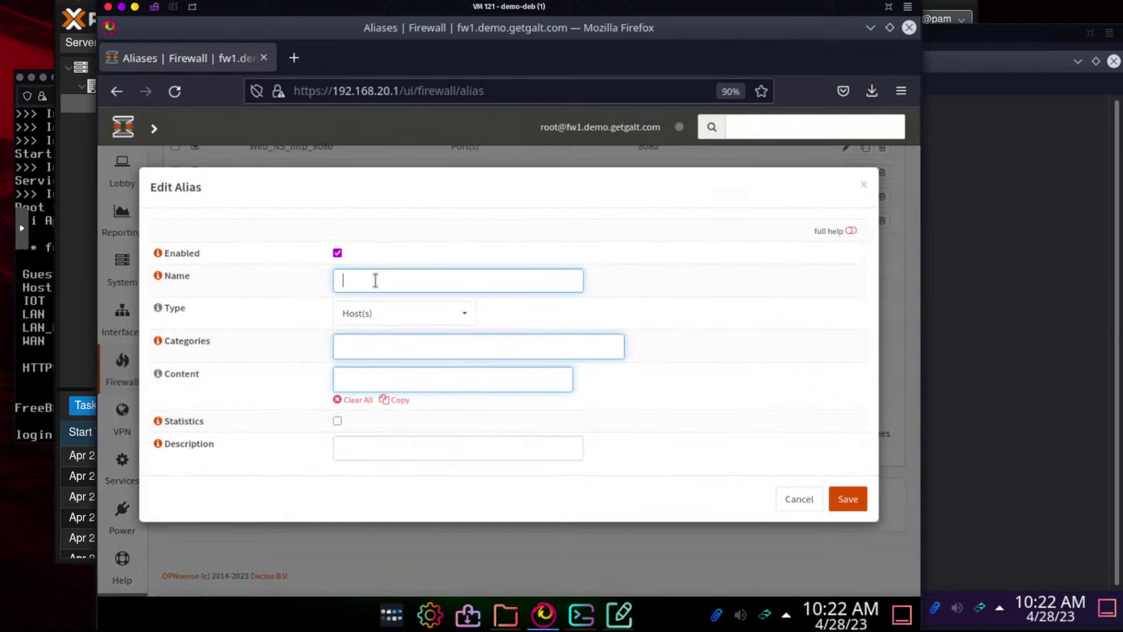
pyautogui.write('DNS')
pyautogui.click(367, 316)
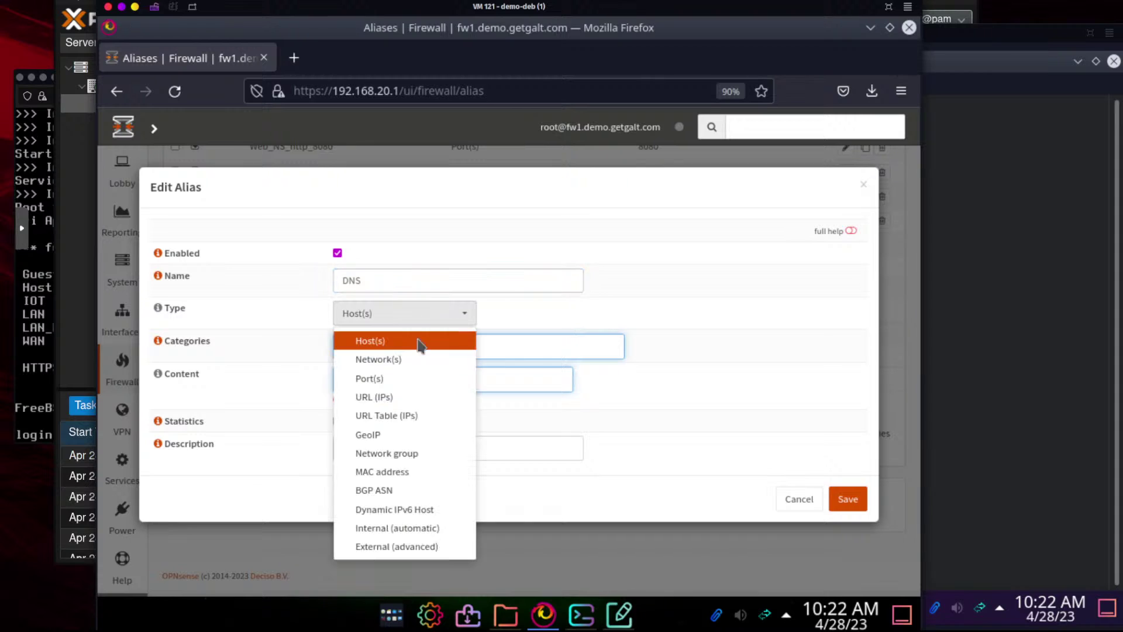
pyautogui.click(402, 376)
pyautogui.click(368, 379)
pyautogui.write('53')
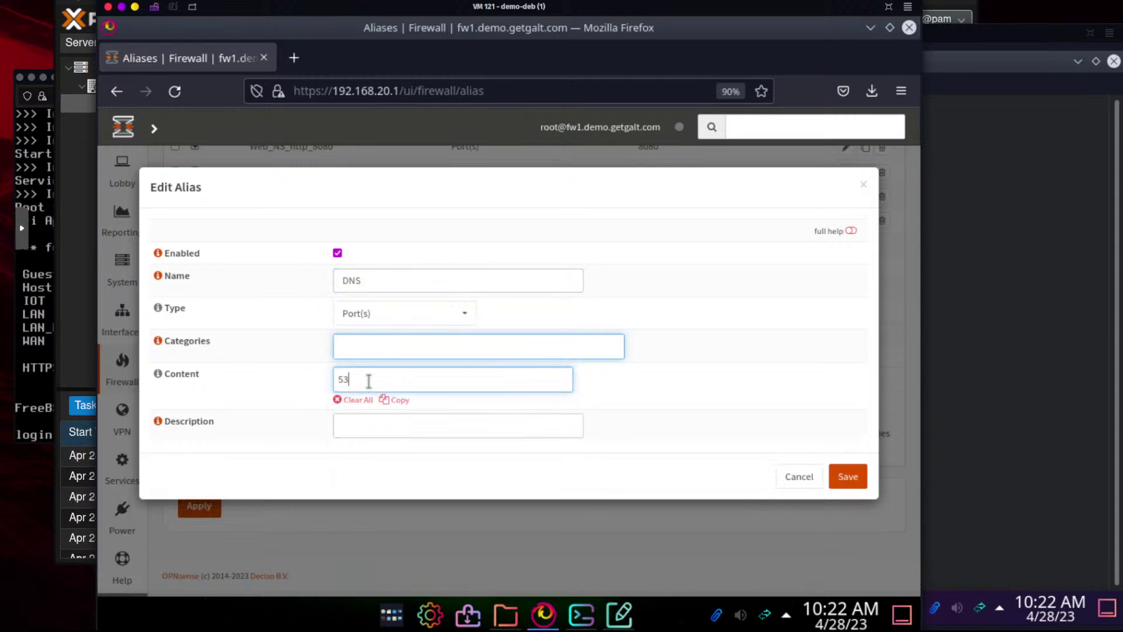
pyautogui.press('Return')
pyautogui.click(847, 476)
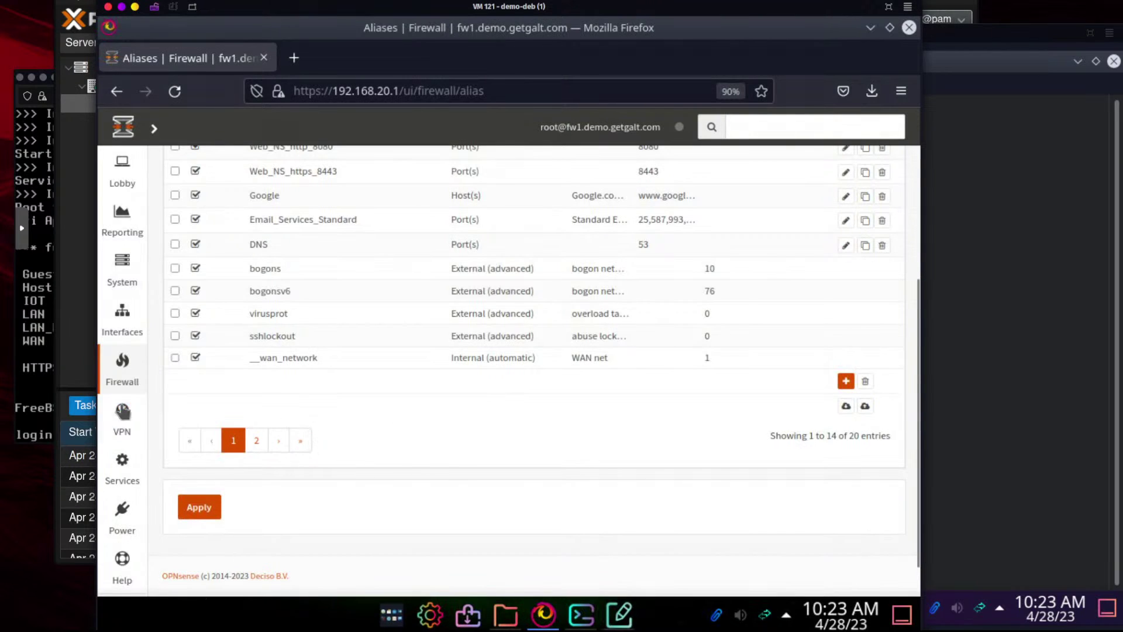
# Open Firewall > Rules > Guest and start adding a new rule
pyautogui.moveTo(126, 368)
pyautogui.moveTo(180, 417)
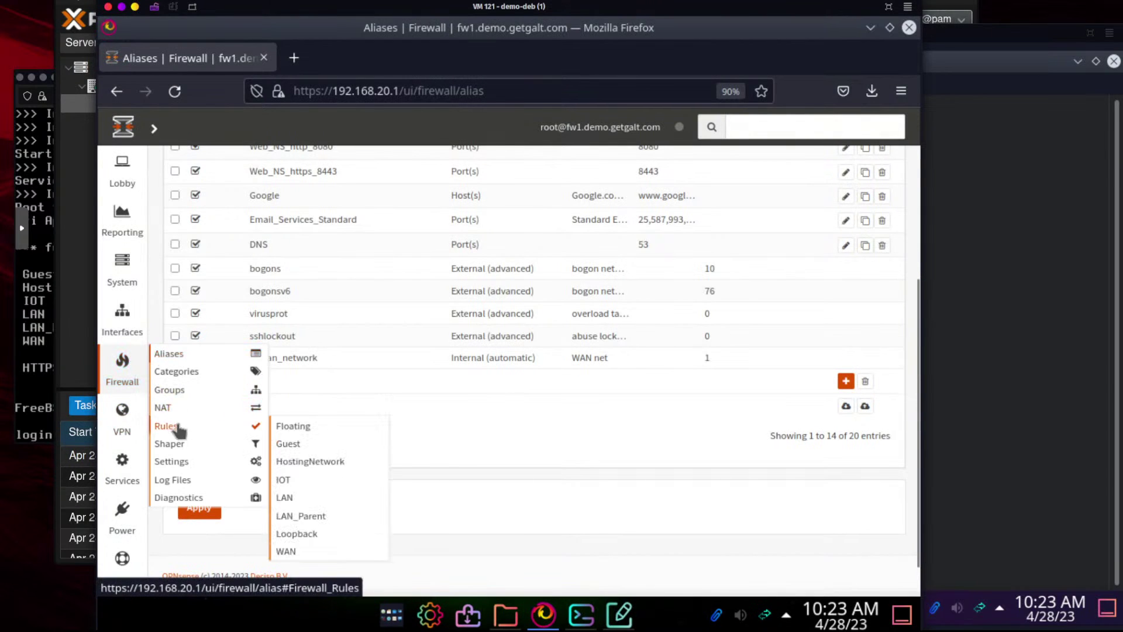
pyautogui.moveTo(246, 429)
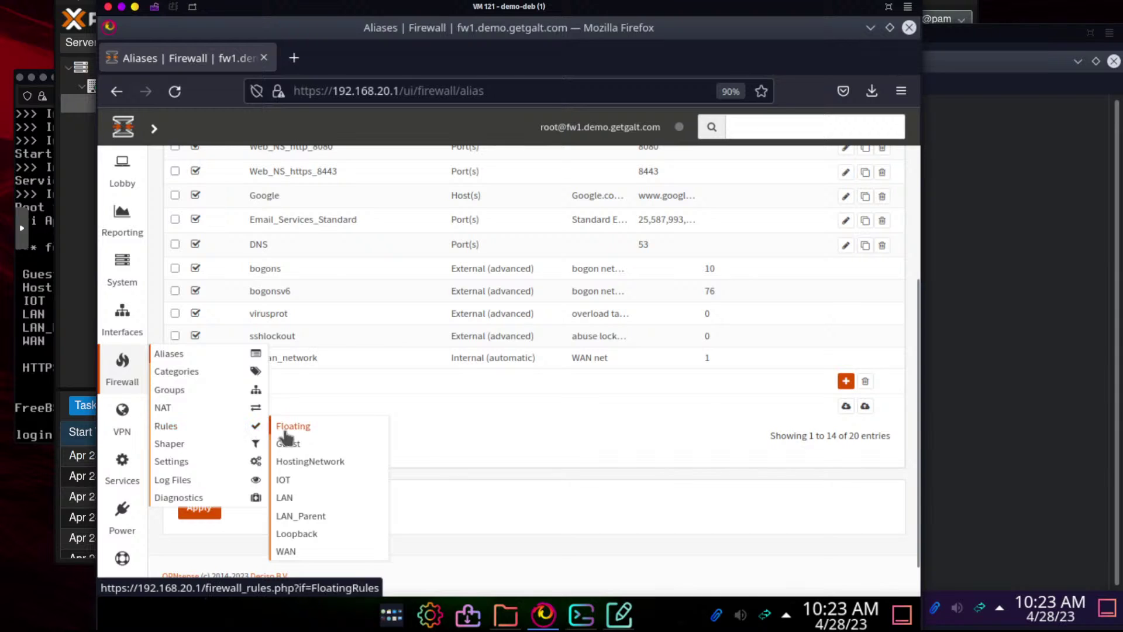
pyautogui.click(296, 445)
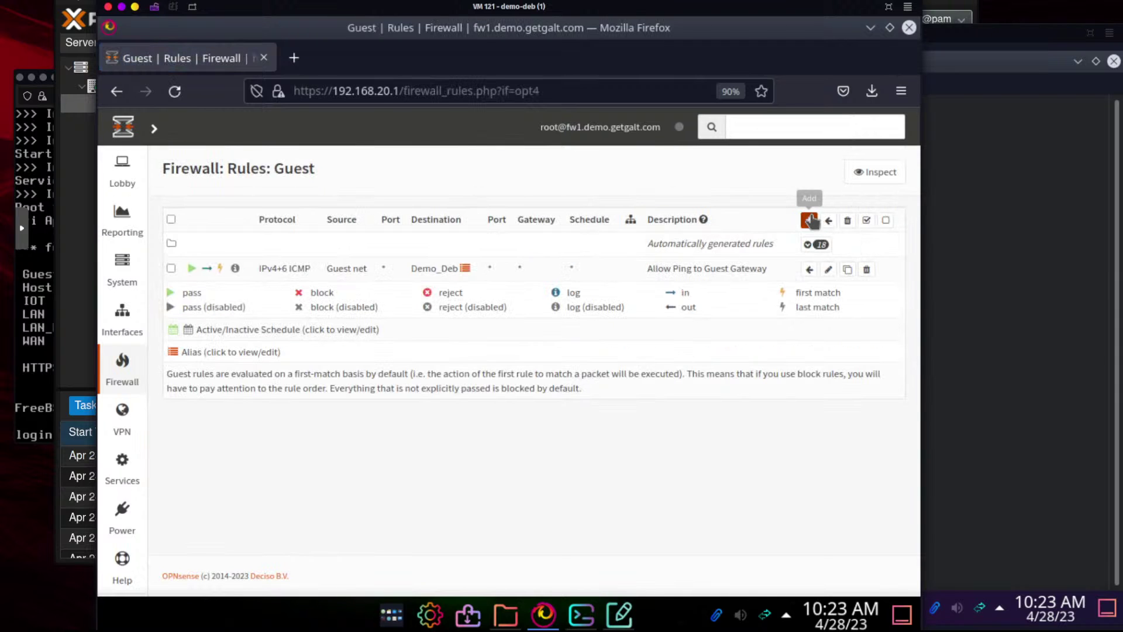
pyautogui.click(808, 220)
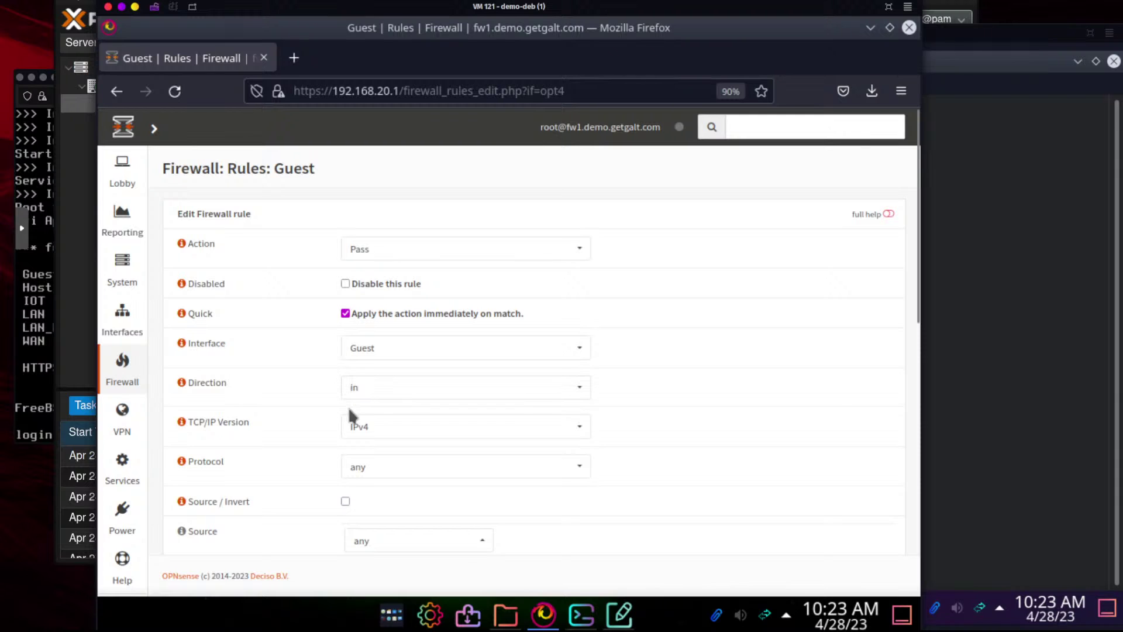
# Set the rule's protocol to UDP and source to Guest net, revealing the source port range
pyautogui.click(362, 472)
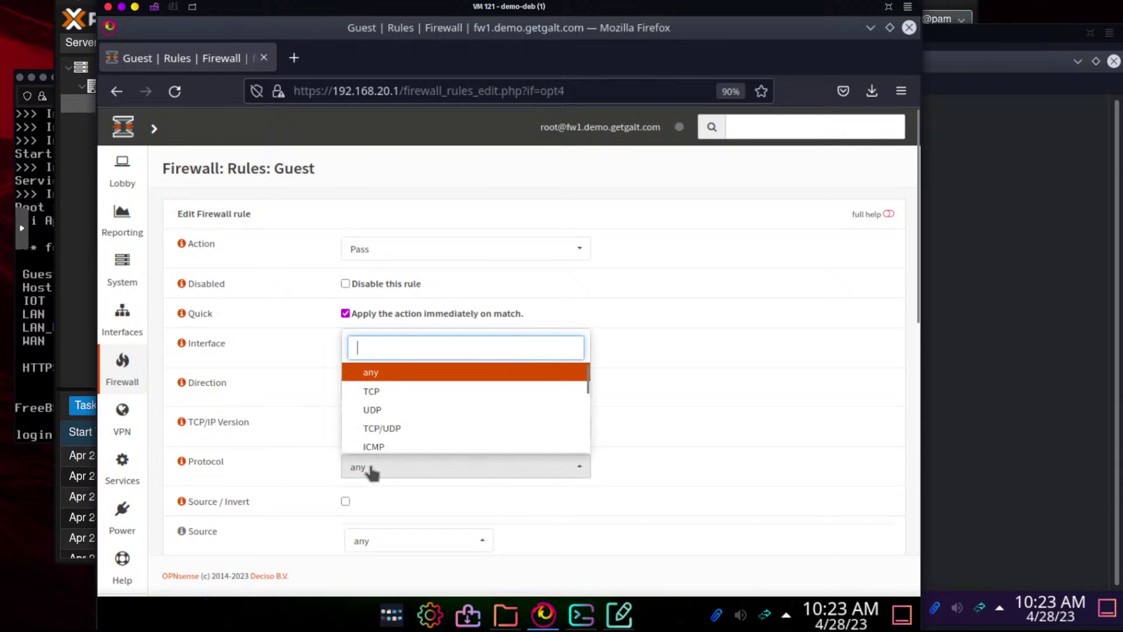
pyautogui.click(378, 410)
pyautogui.scroll(-4, 282, 429)
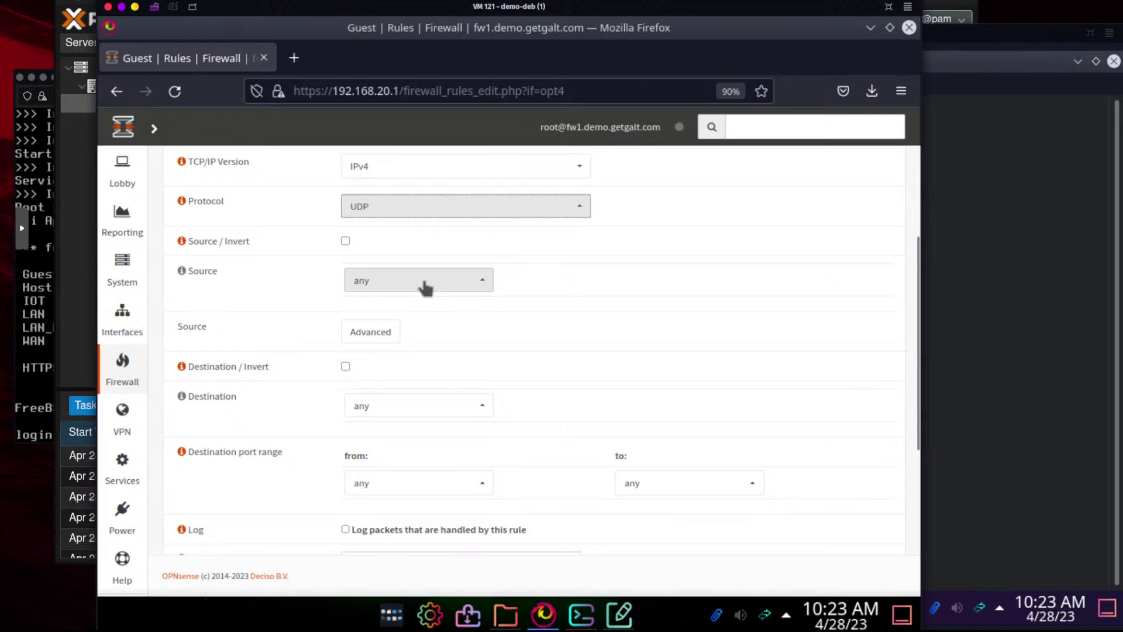
pyautogui.click(400, 286)
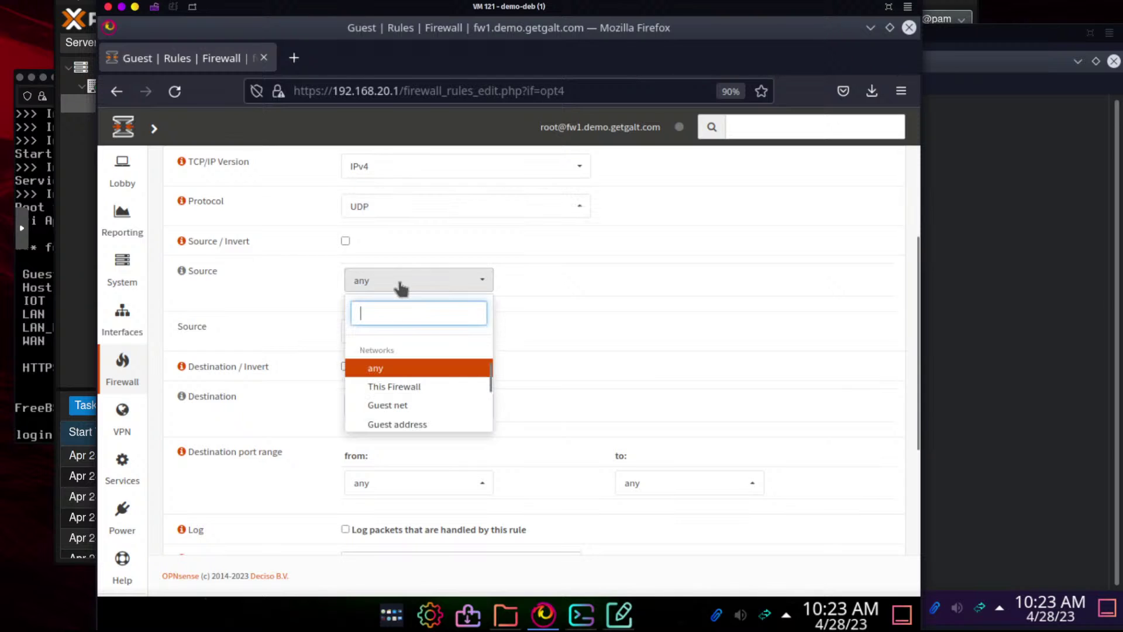
pyautogui.click(376, 406)
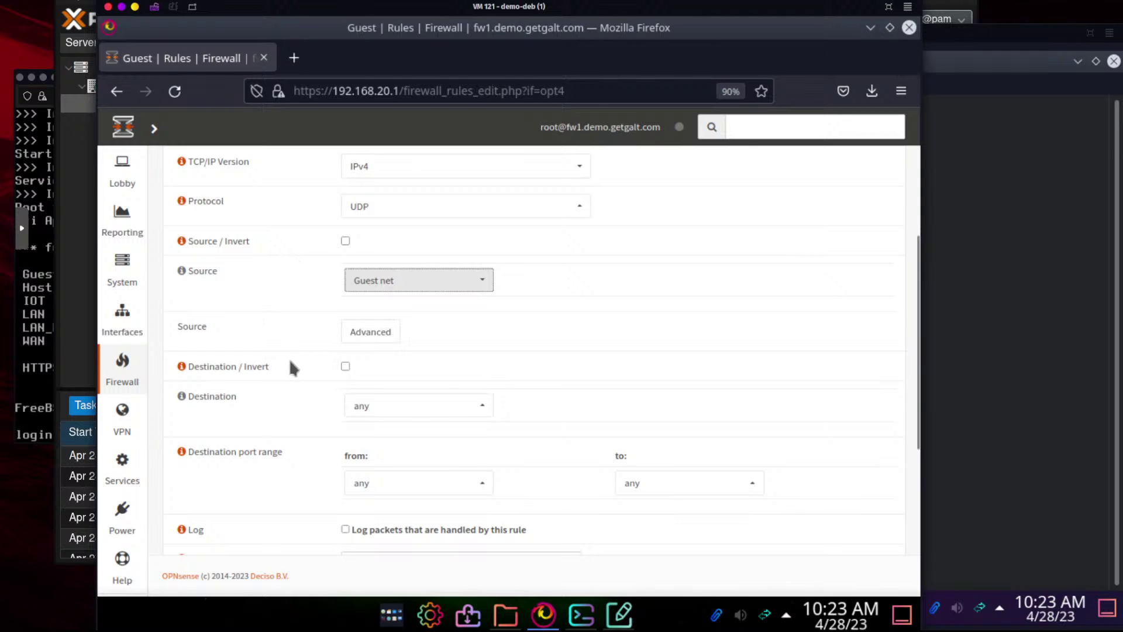
pyautogui.doubleClick(371, 332)
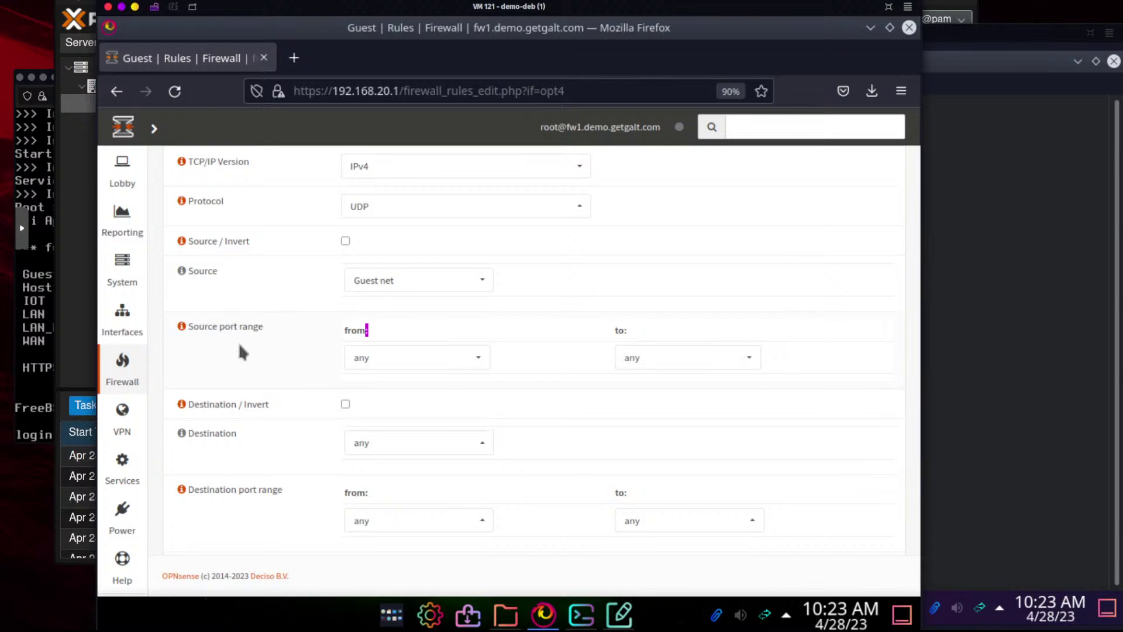
pyautogui.scroll(-3, 240, 346)
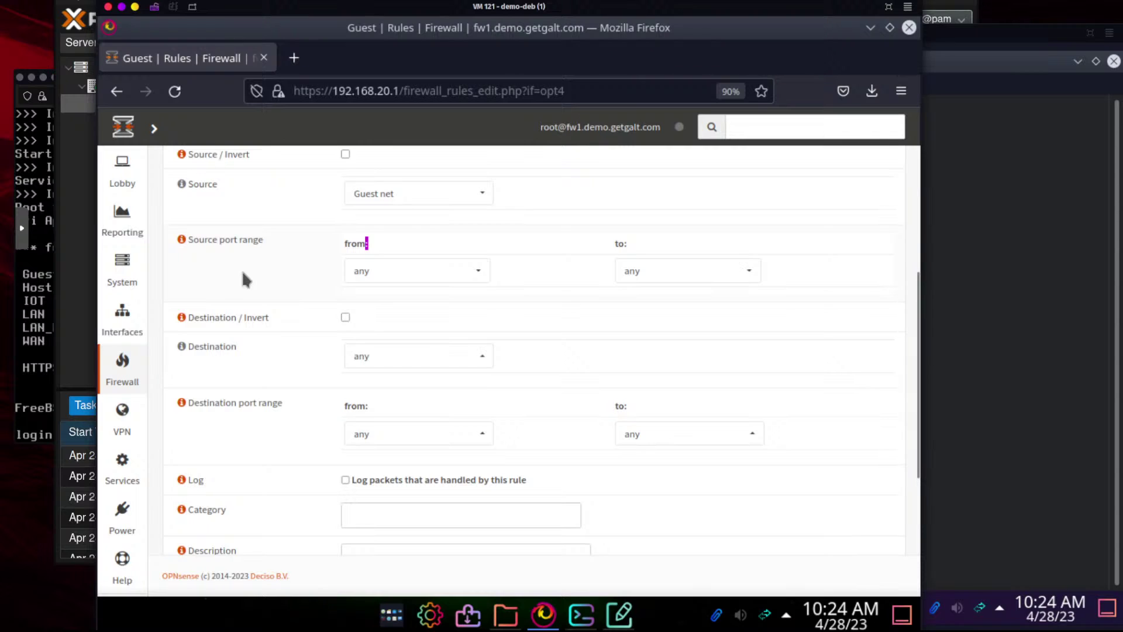
# Keep the destination at any after trial searches, and choose DNS for the destination port range
pyautogui.click(383, 358)
pyautogui.write('dn')
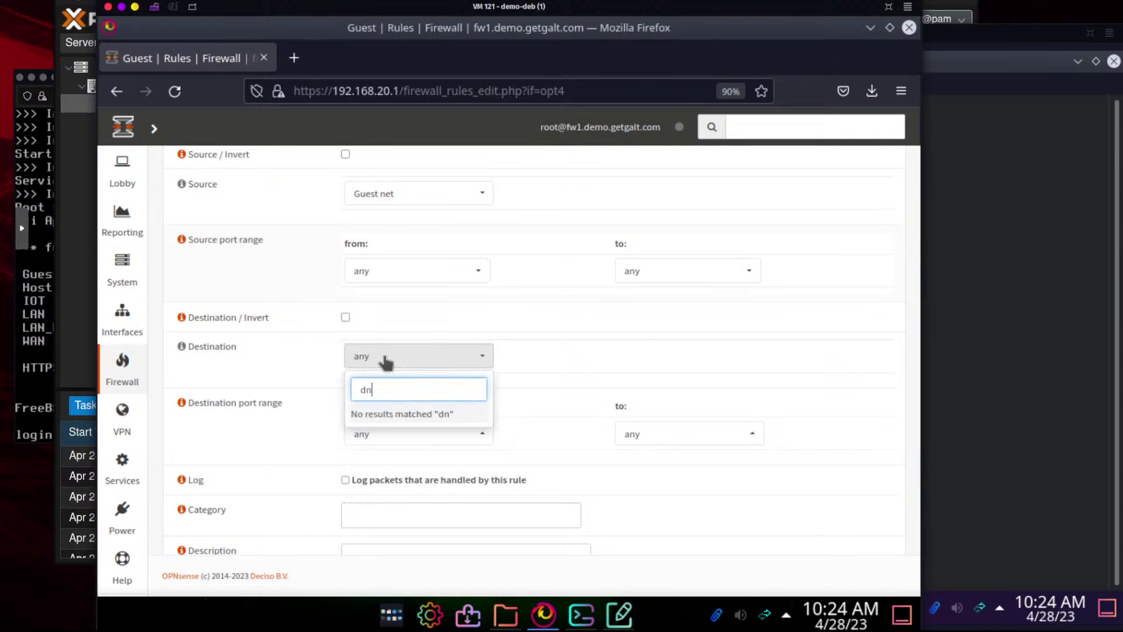
pyautogui.press('BackSpace')
pyautogui.press('BackSpace')
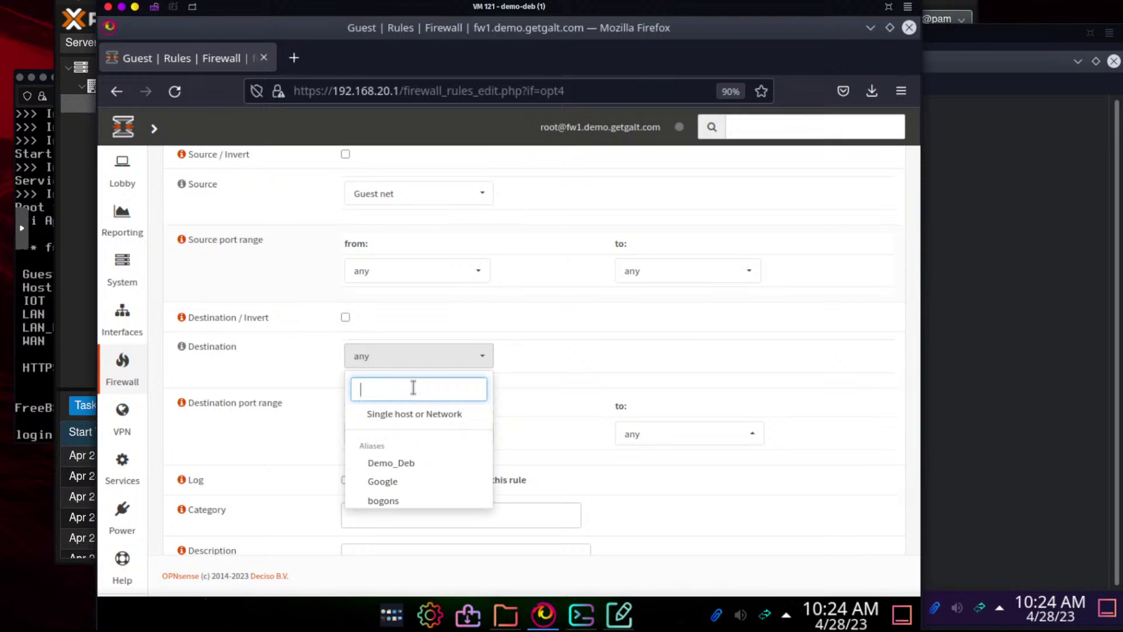
pyautogui.write('gue')
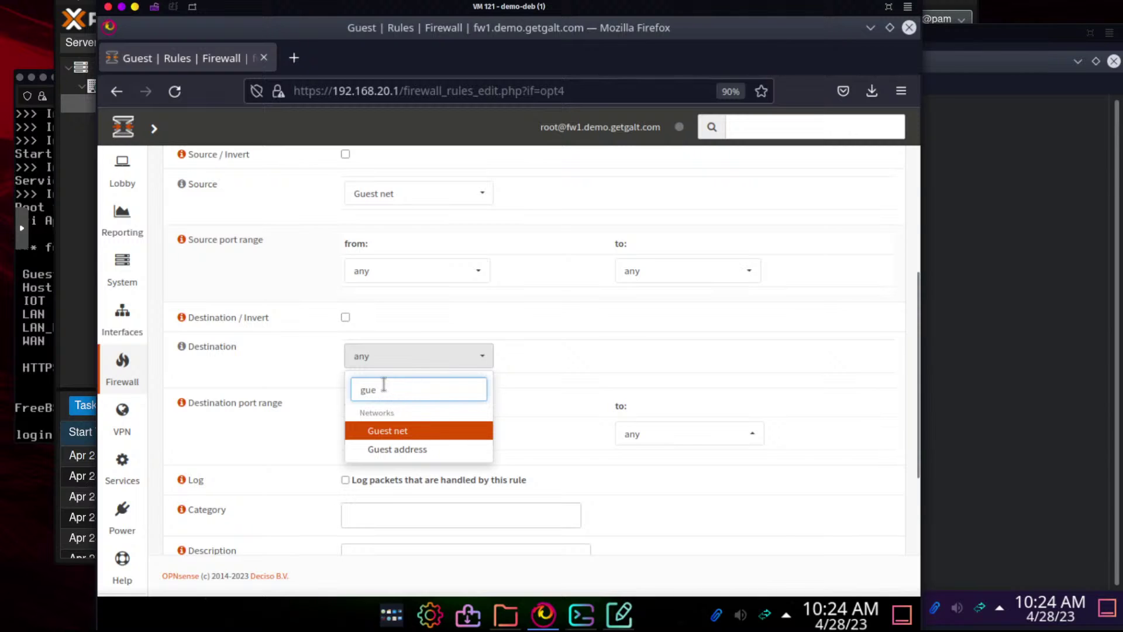
pyautogui.moveTo(386, 389); pyautogui.dragTo(319, 395)
pyautogui.press('BackSpace')
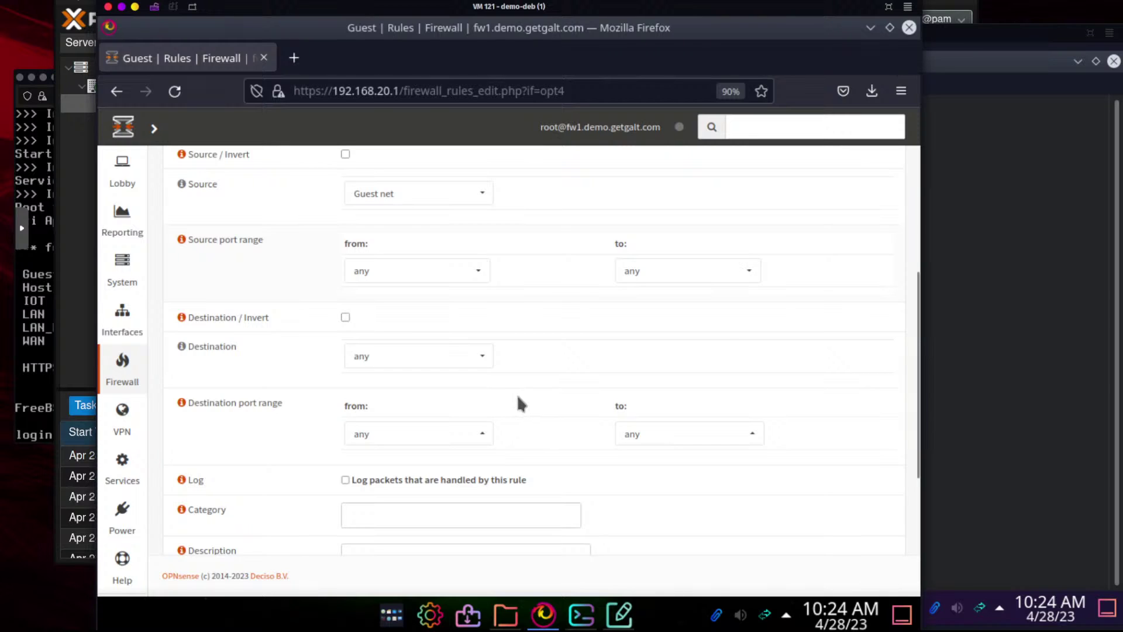
pyautogui.click(440, 443)
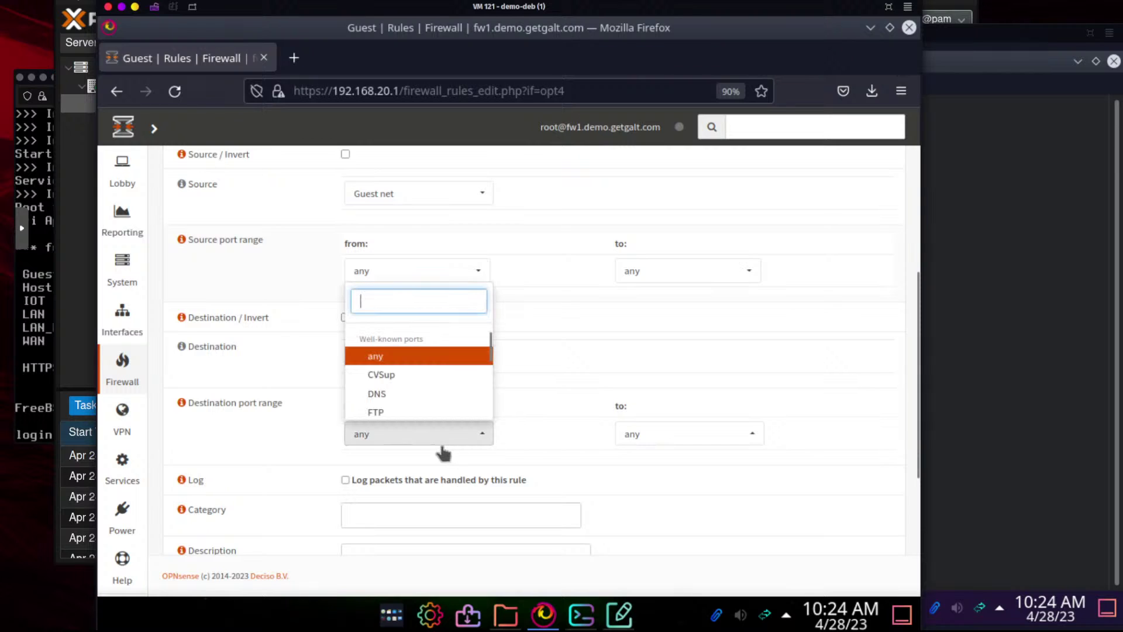
pyautogui.click(403, 394)
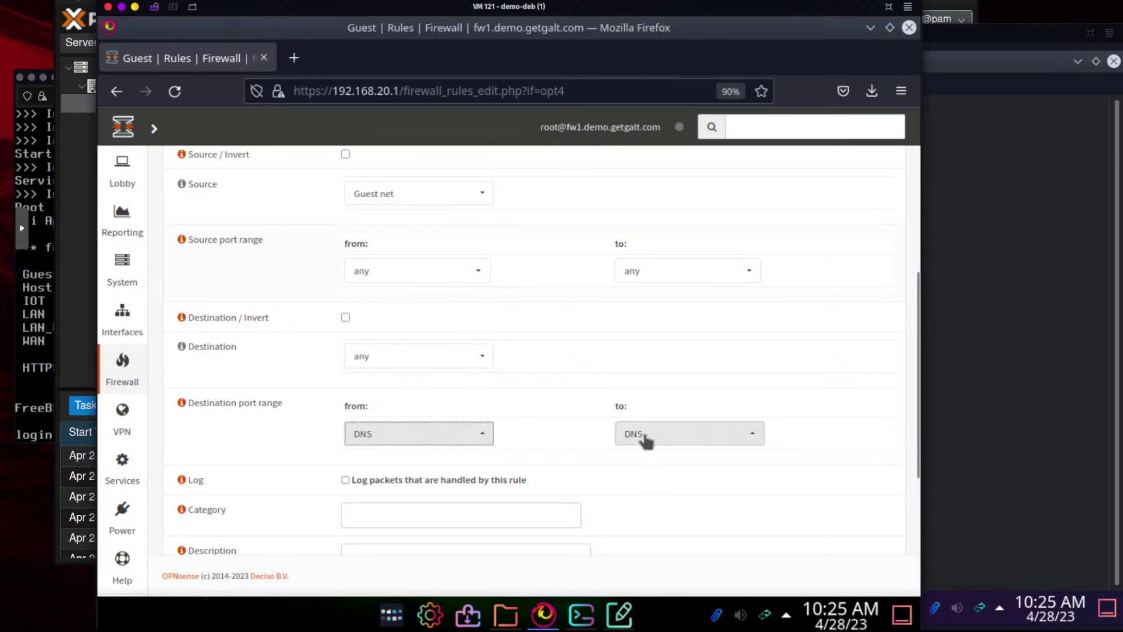
pyautogui.scroll(5, 248, 337)
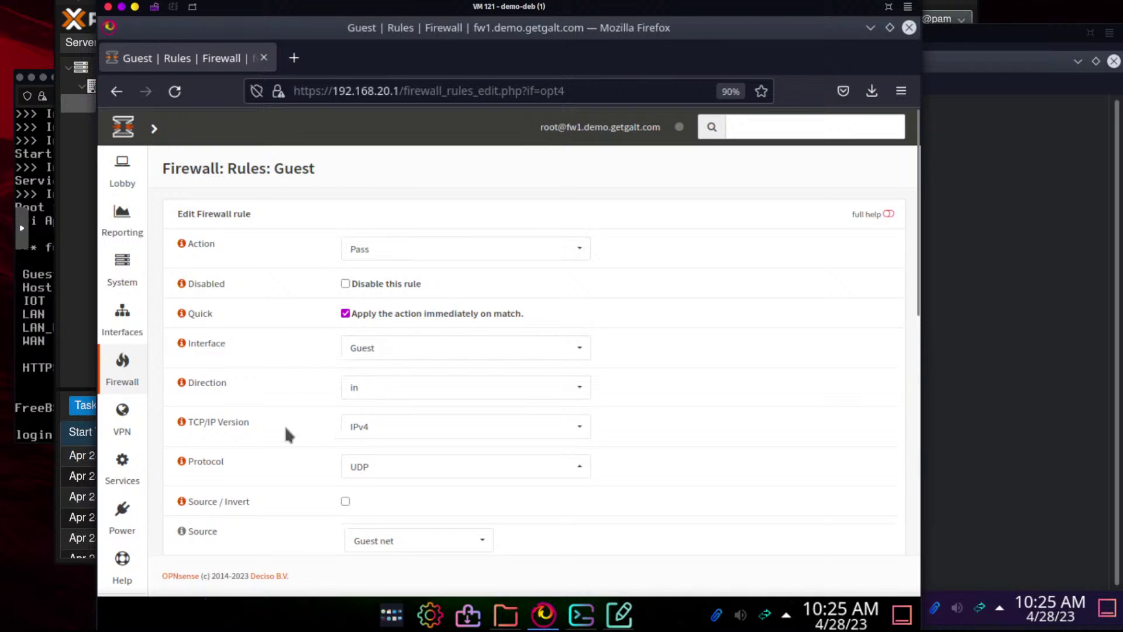
# Change the rule's TCP/IP Version from IPv4 to IPv4+IPv6
pyautogui.scroll(-3, 284, 434)
pyautogui.click(394, 339)
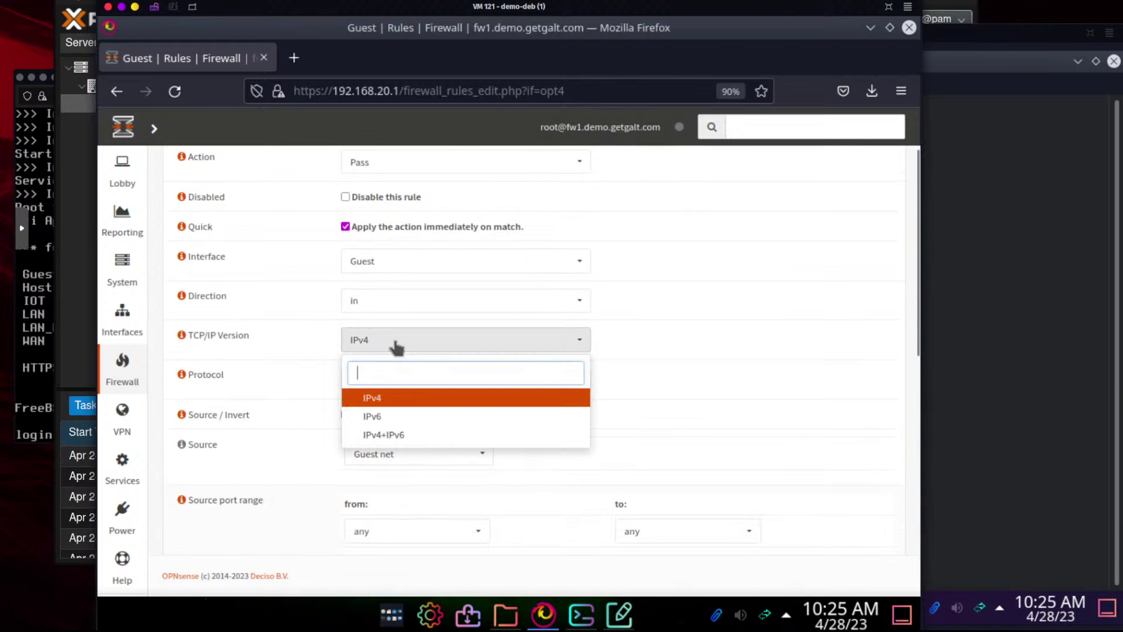
pyautogui.click(413, 435)
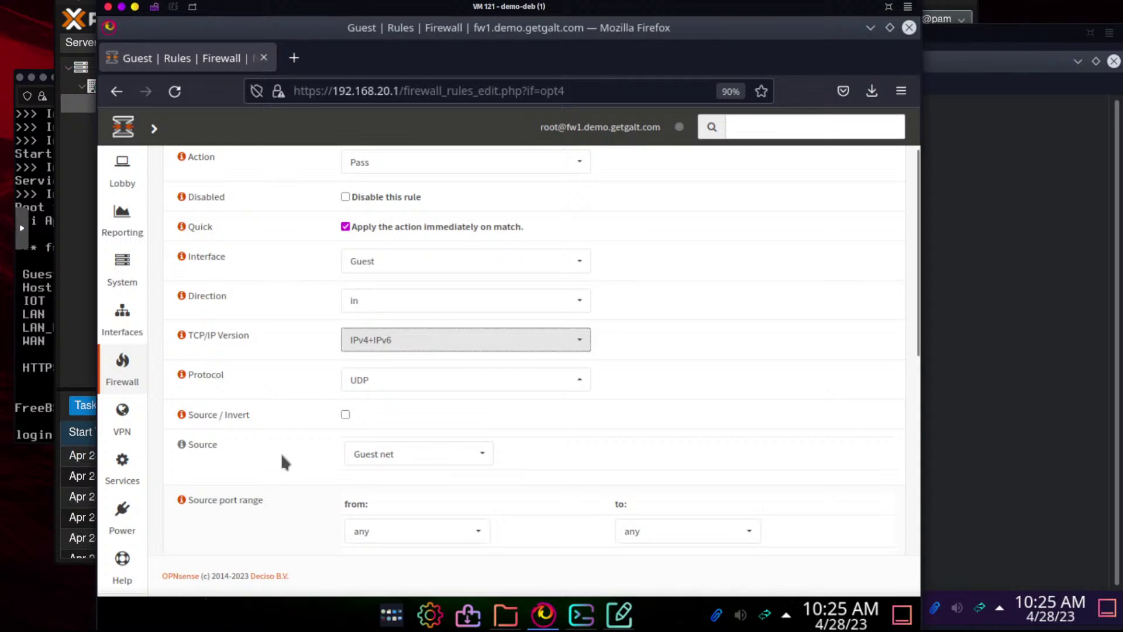
pyautogui.scroll(-3, 281, 455)
pyautogui.scroll(-3, 280, 462)
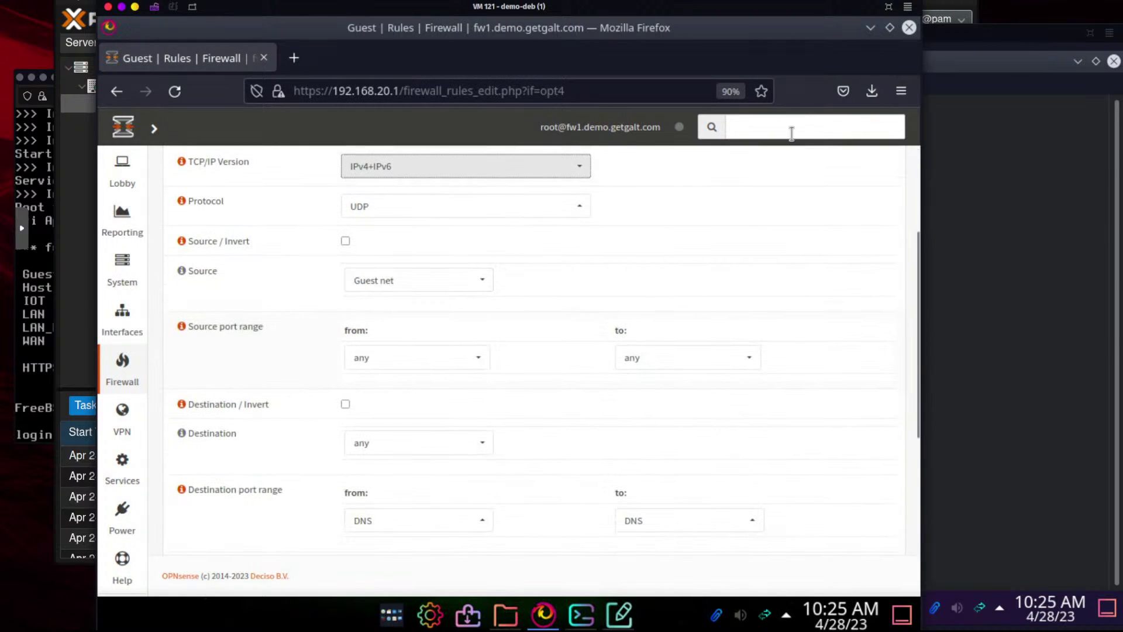
# Run ip a in the demo-dan Konsole and highlight ens18's 192.168.50.51/24 address
pyautogui.click(1006, 215)
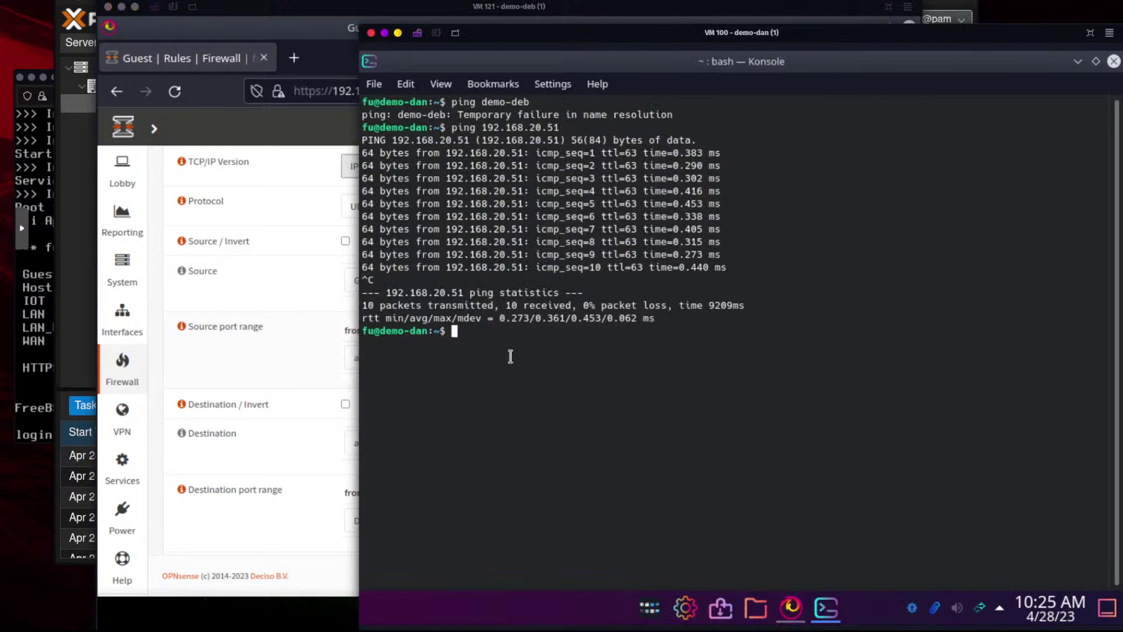
pyautogui.write('ip a')
pyautogui.press('Return')
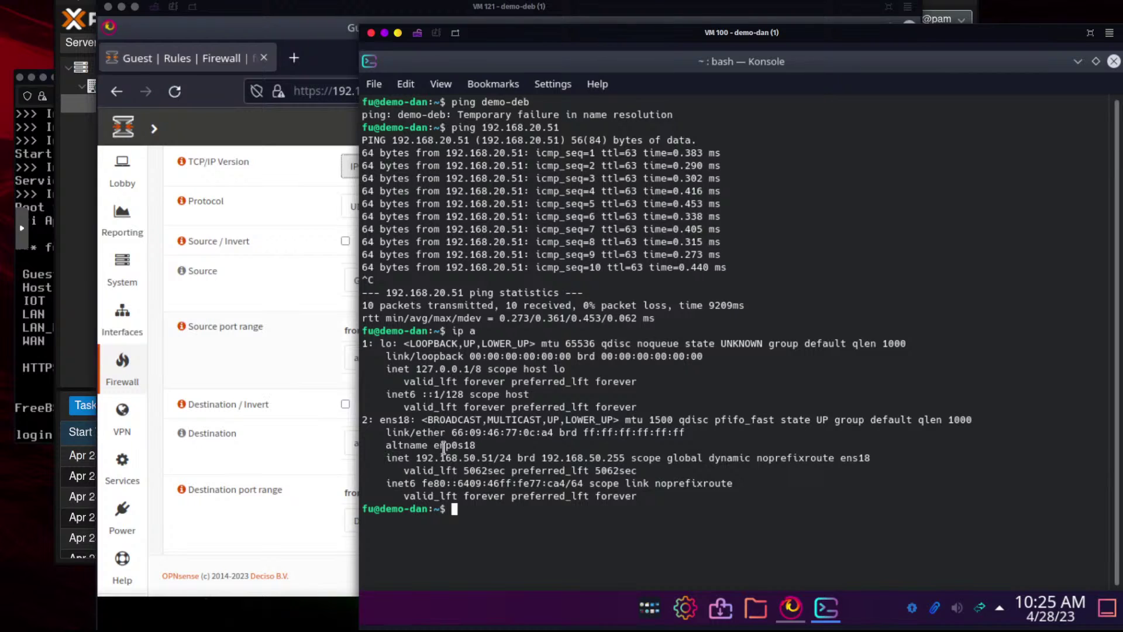
pyautogui.moveTo(446, 457); pyautogui.dragTo(495, 458)
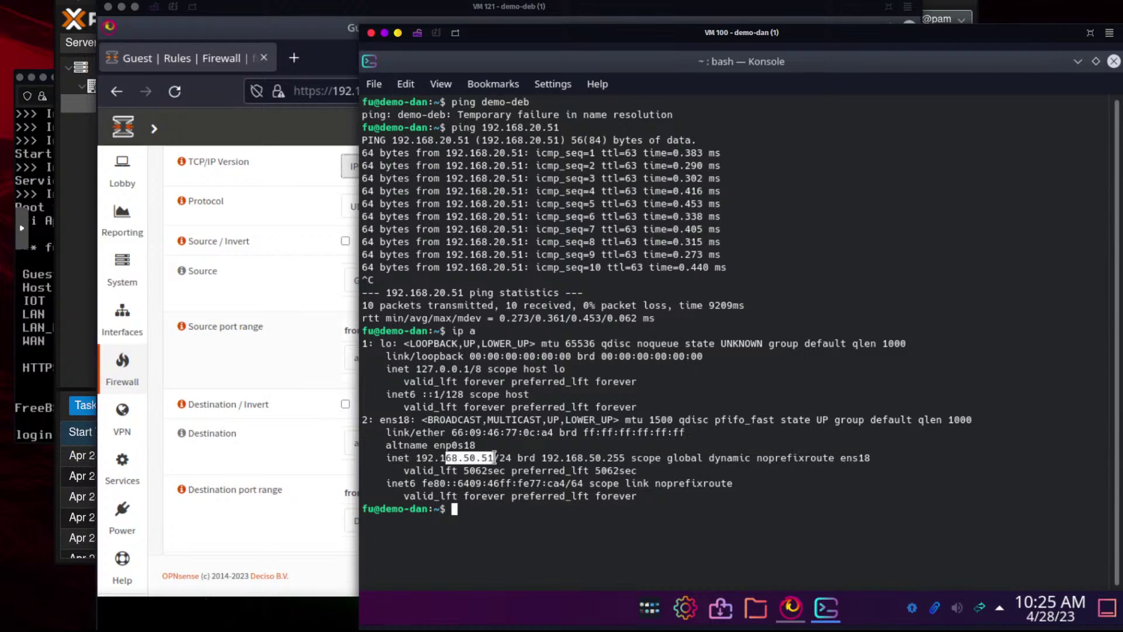
pyautogui.click(275, 321)
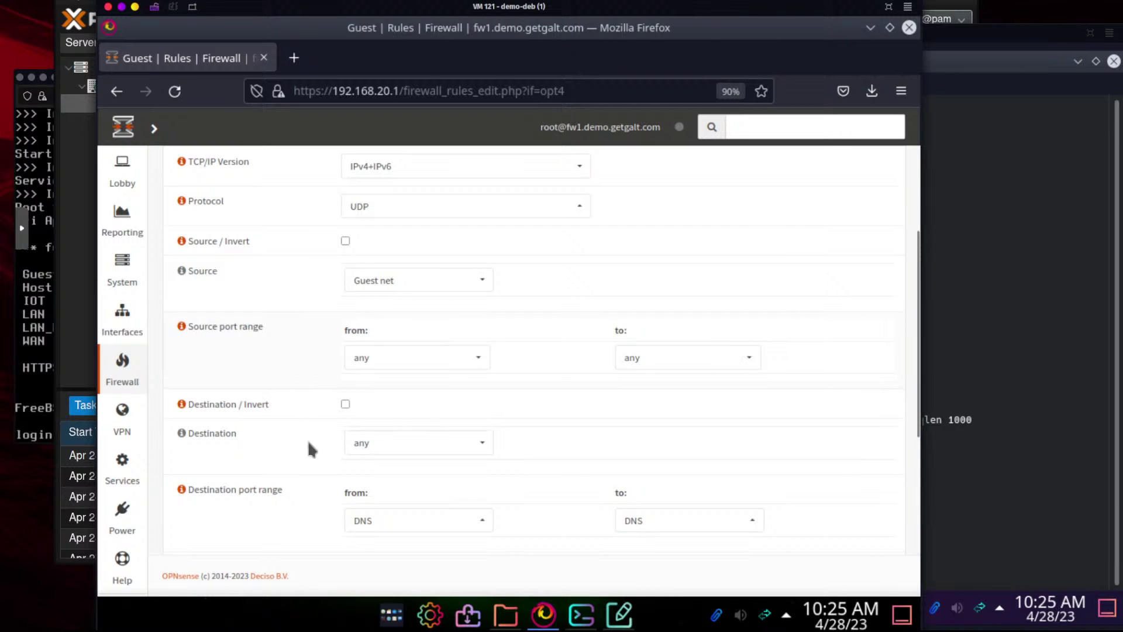
# Enter 'Allow DNS' as the rule description
pyautogui.scroll(-2, 321, 452)
pyautogui.scroll(-1, 323, 462)
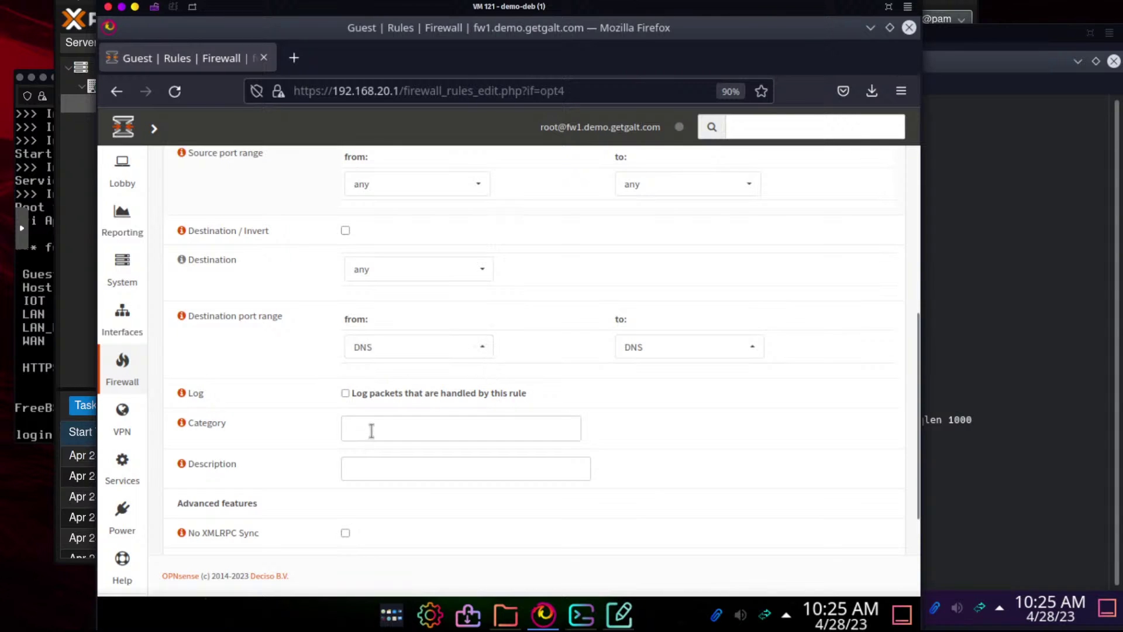
pyautogui.click(372, 462)
pyautogui.write('Allow')
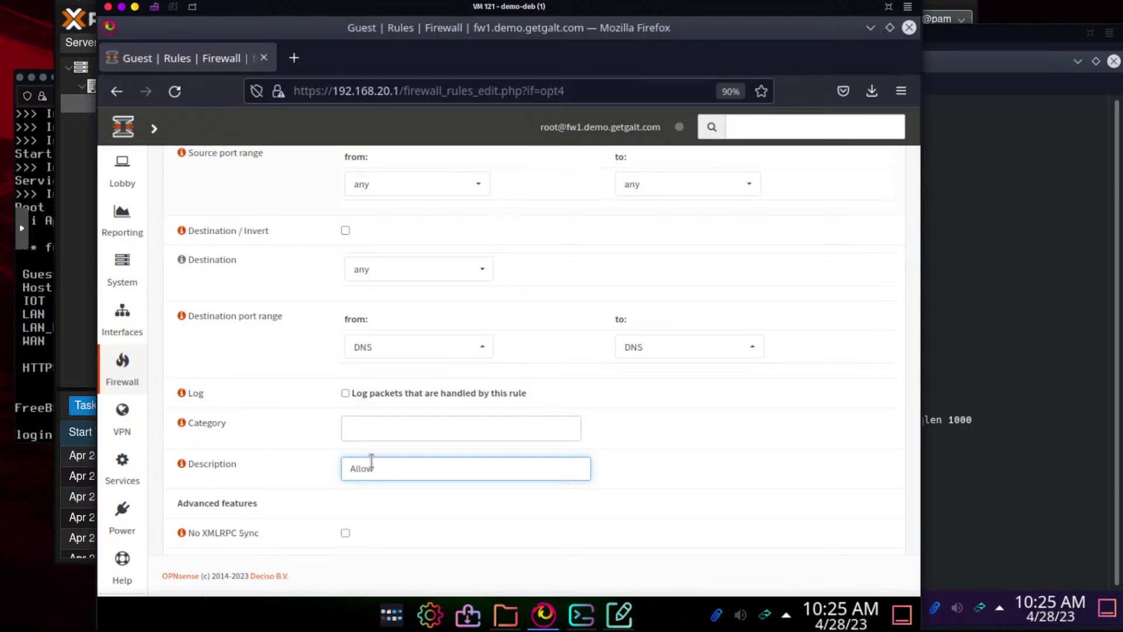
pyautogui.write(' DNS Ou')
pyautogui.press('BackSpace')
pyautogui.press('BackSpace')
pyautogui.press('BackSpace')
# Save the Allow DNS rule and apply the firewall changes
pyautogui.scroll(-3, 371, 462)
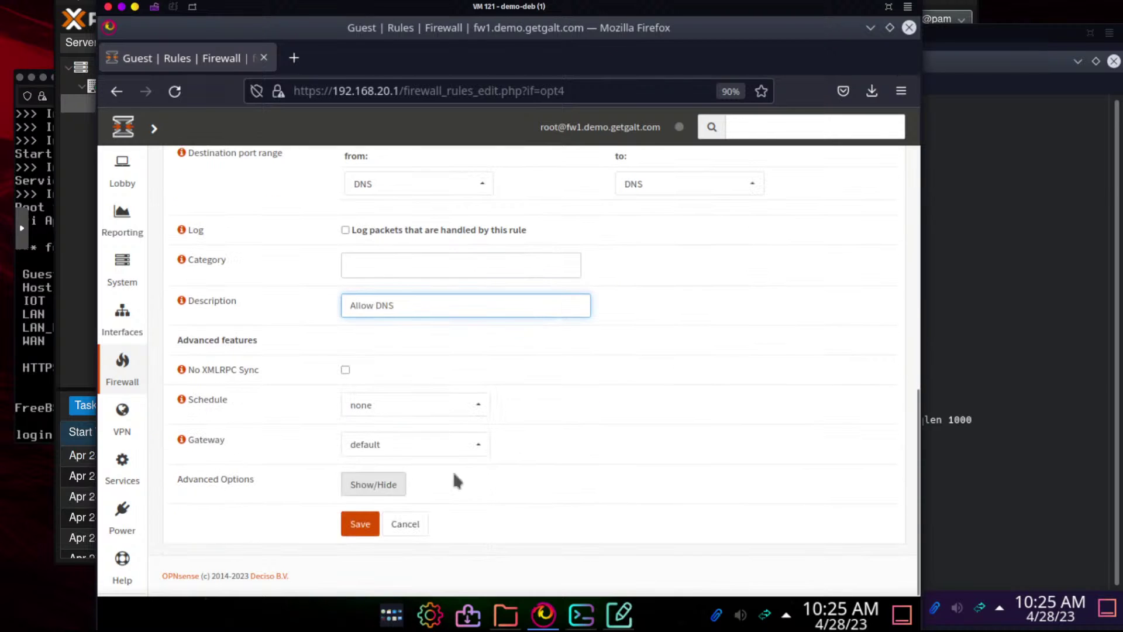
pyautogui.click(361, 526)
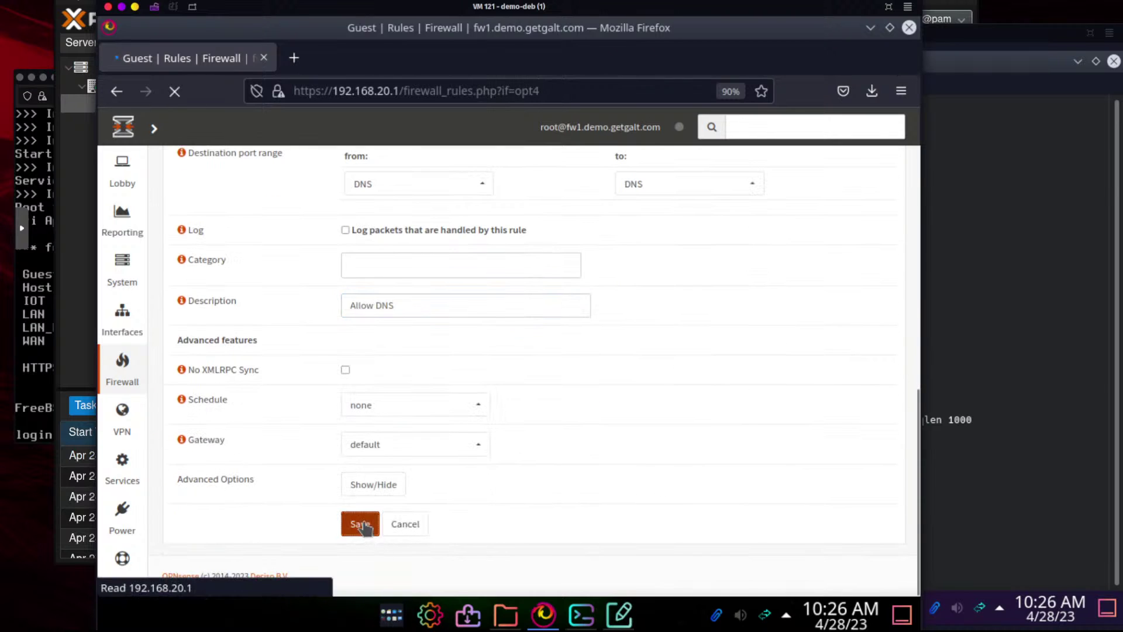
pyautogui.click(852, 226)
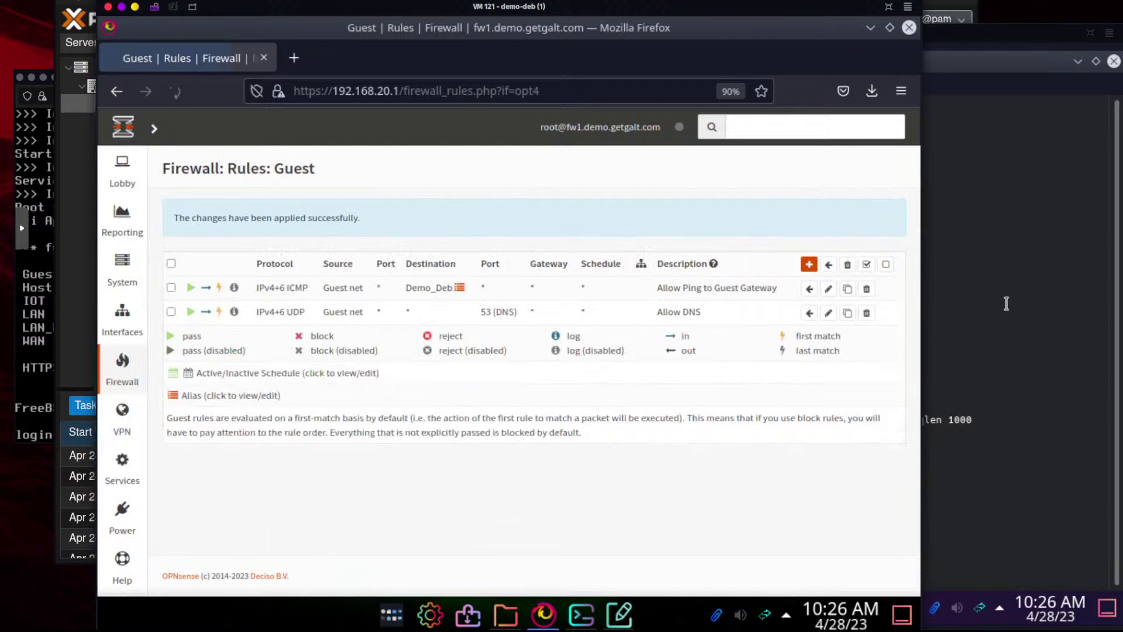
# Ping demo-deb by name from the guest VM, then stop it to show the statistics
pyautogui.click(1006, 303)
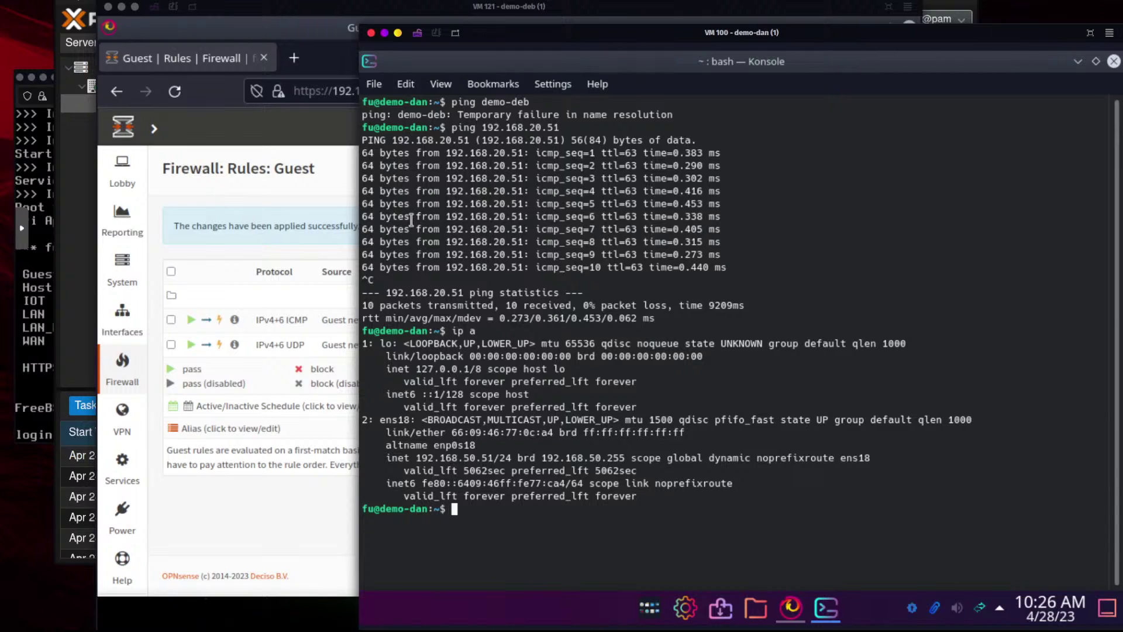
pyautogui.press('Up')
pyautogui.press('Up')
pyautogui.press('Up')
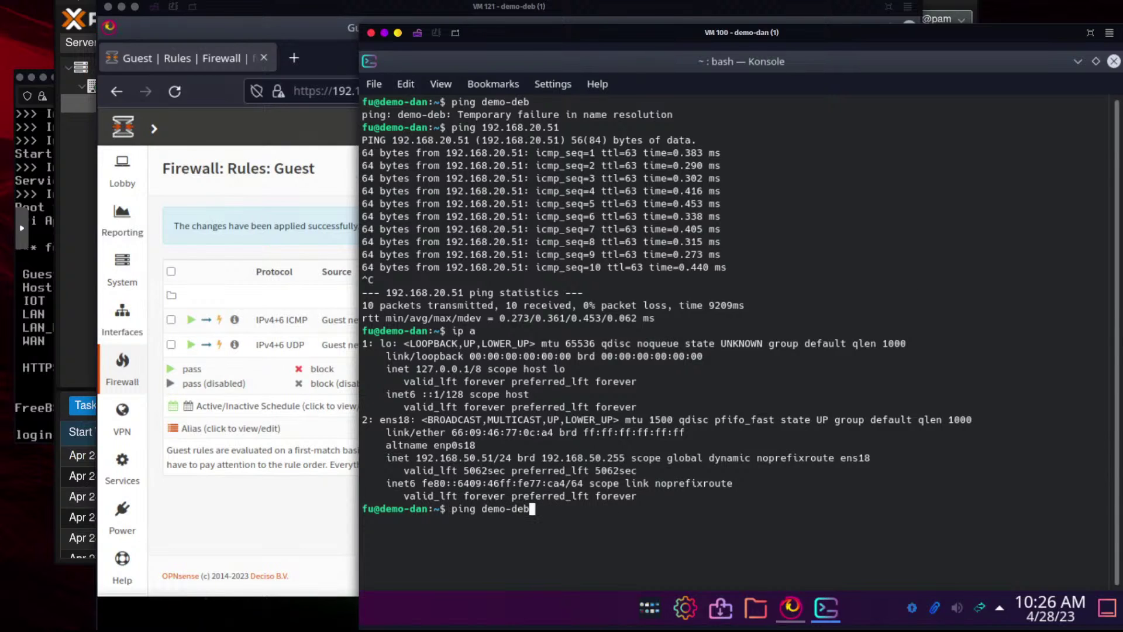
pyautogui.press('Return')
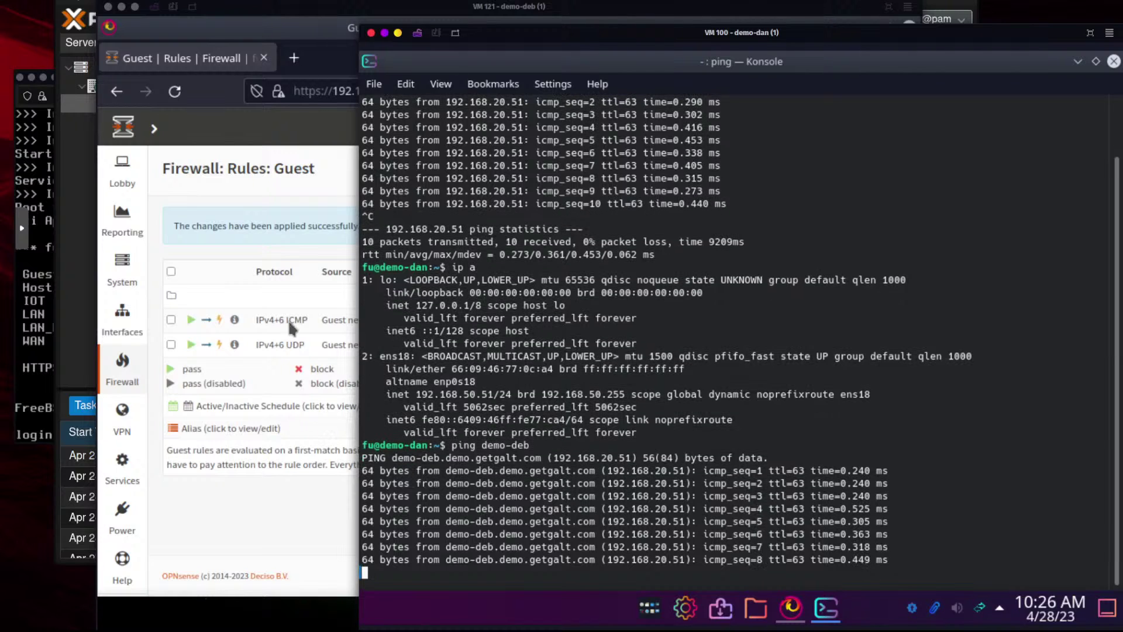
pyautogui.click(245, 186)
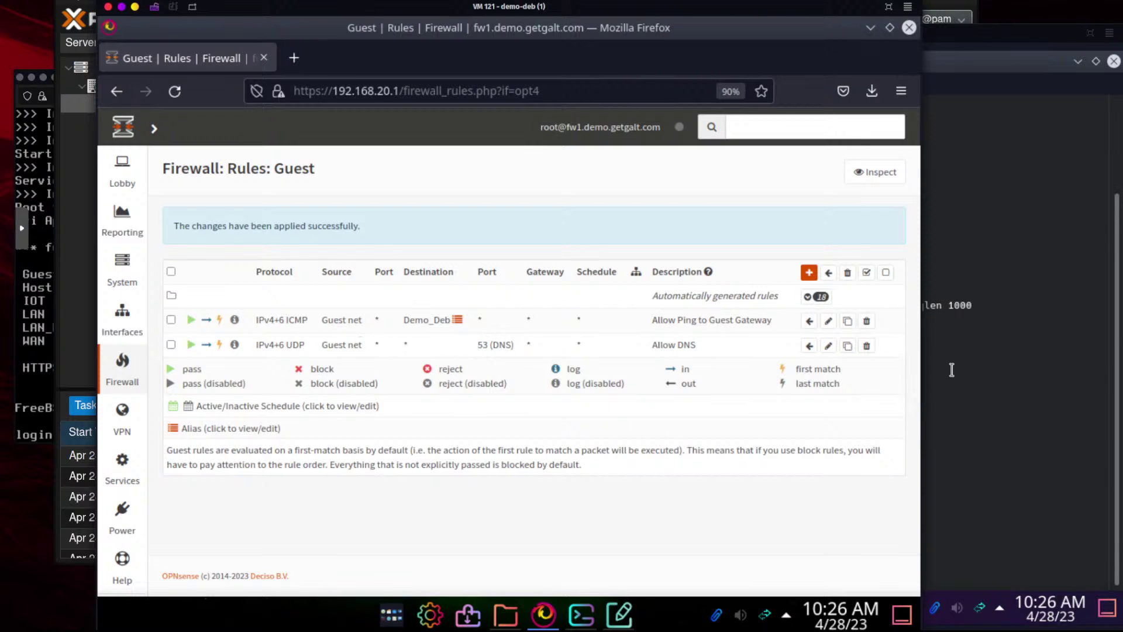
pyautogui.click(989, 375)
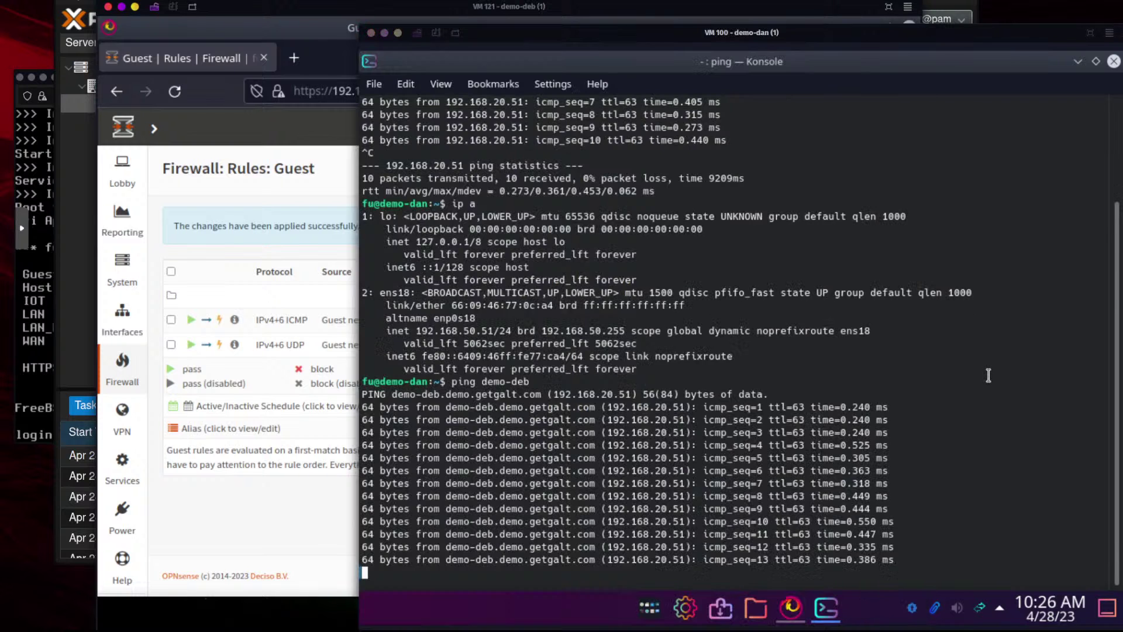
pyautogui.click(309, 185)
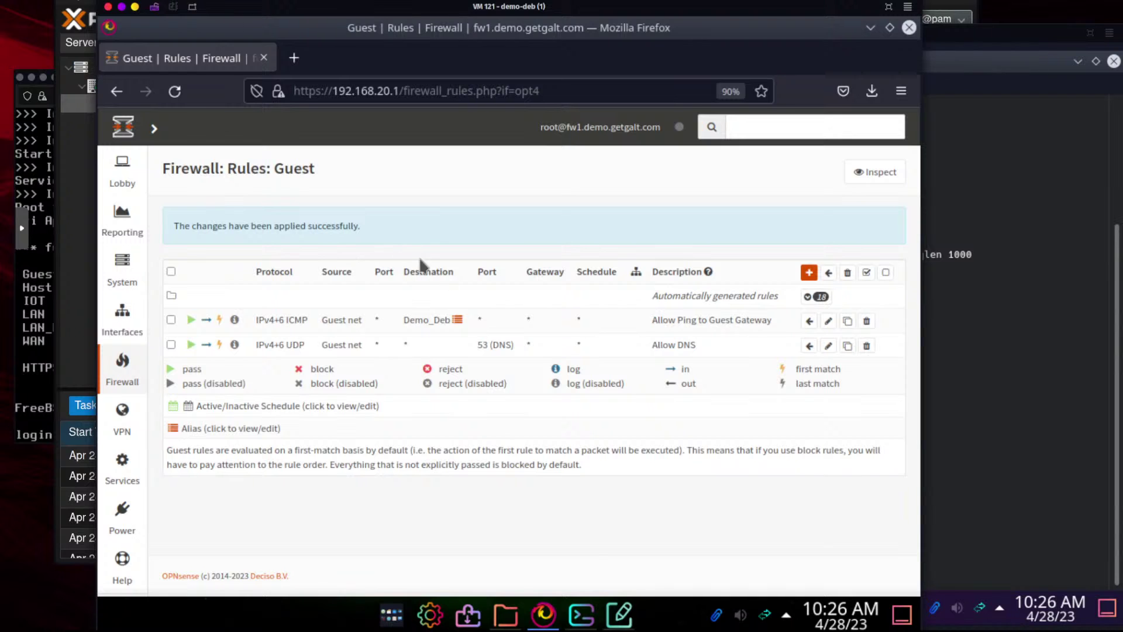
pyautogui.click(921, 337)
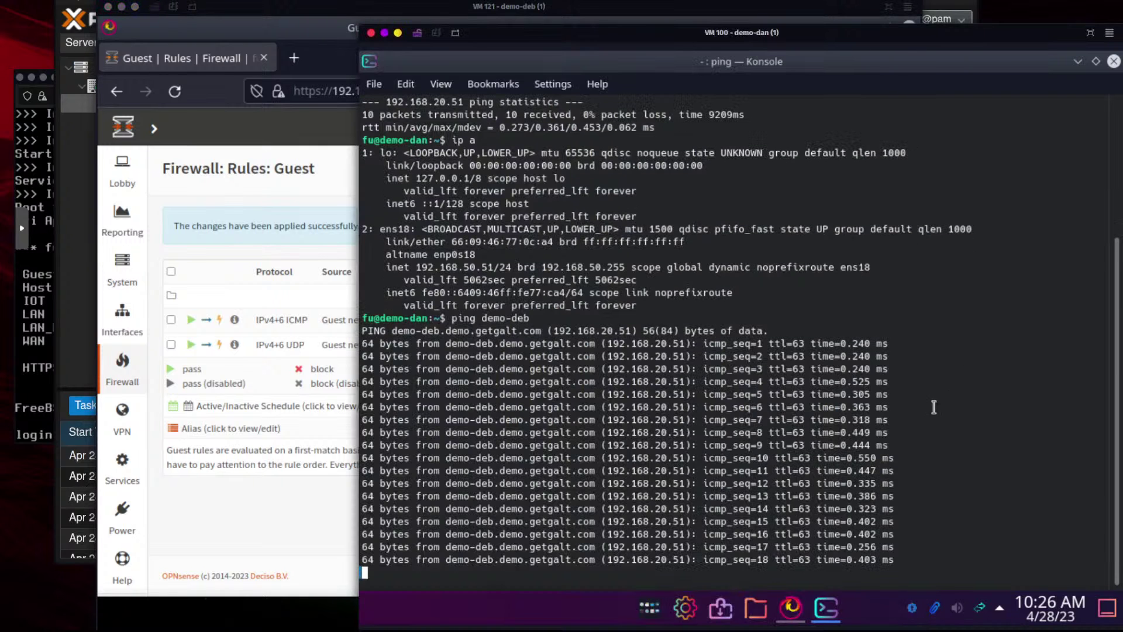
pyautogui.hotkey('ctrl', 'c')
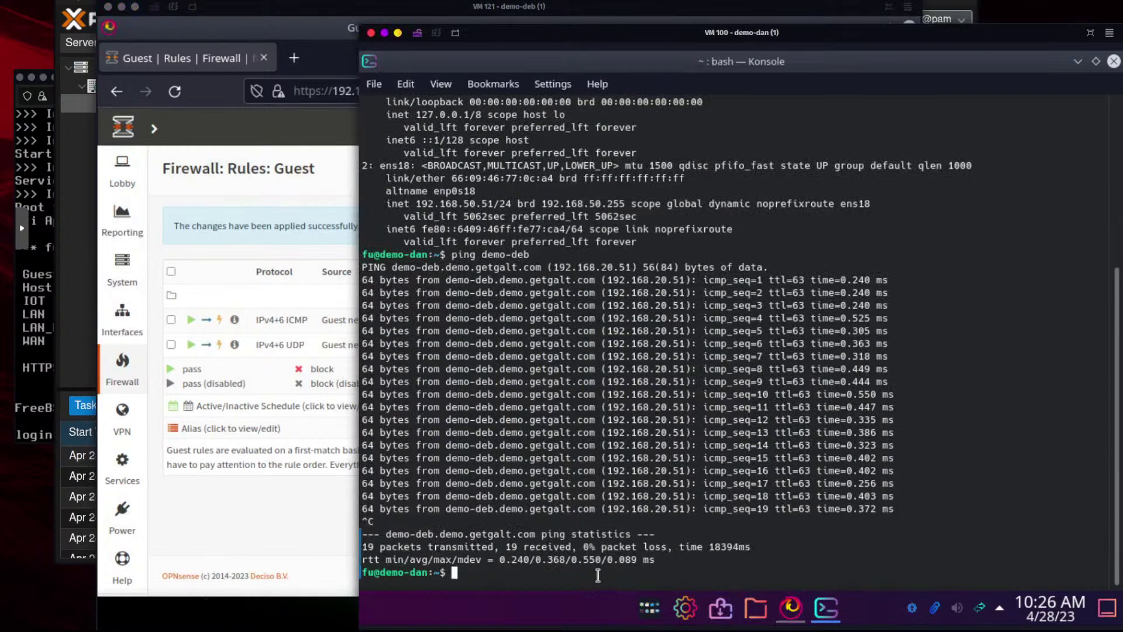
pyautogui.write('ping')
pyautogui.press('BackSpace')
pyautogui.press('BackSpace')
pyautogui.press('BackSpace')
pyautogui.press('BackSpace')
pyautogui.press('BackSpace')
pyautogui.write('nslookup www.google.com')
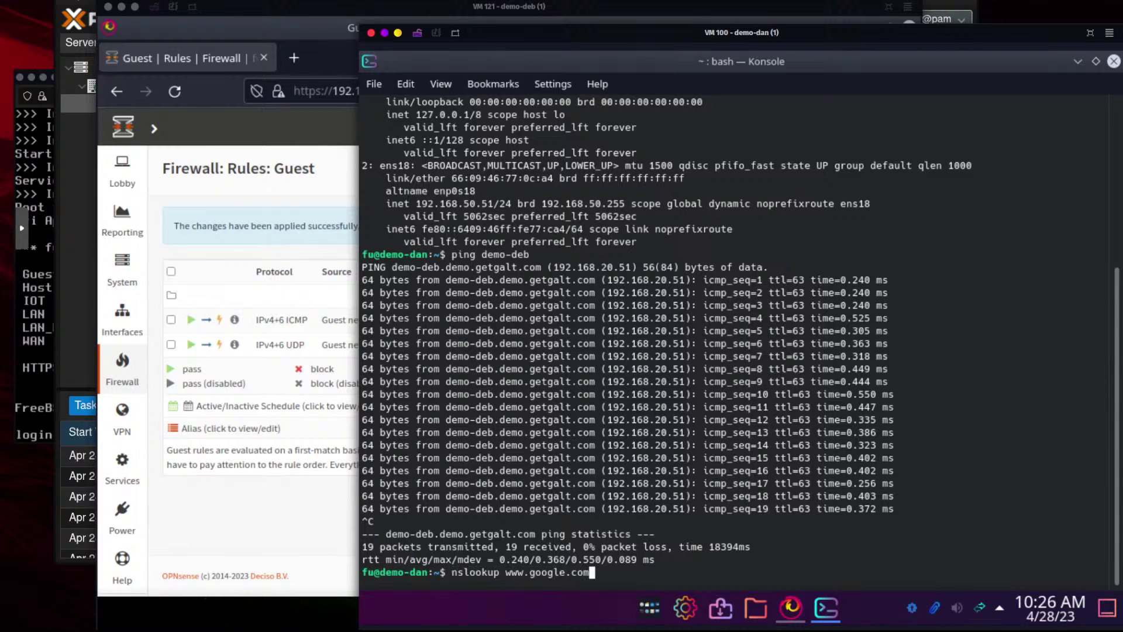
pyautogui.press('Return')
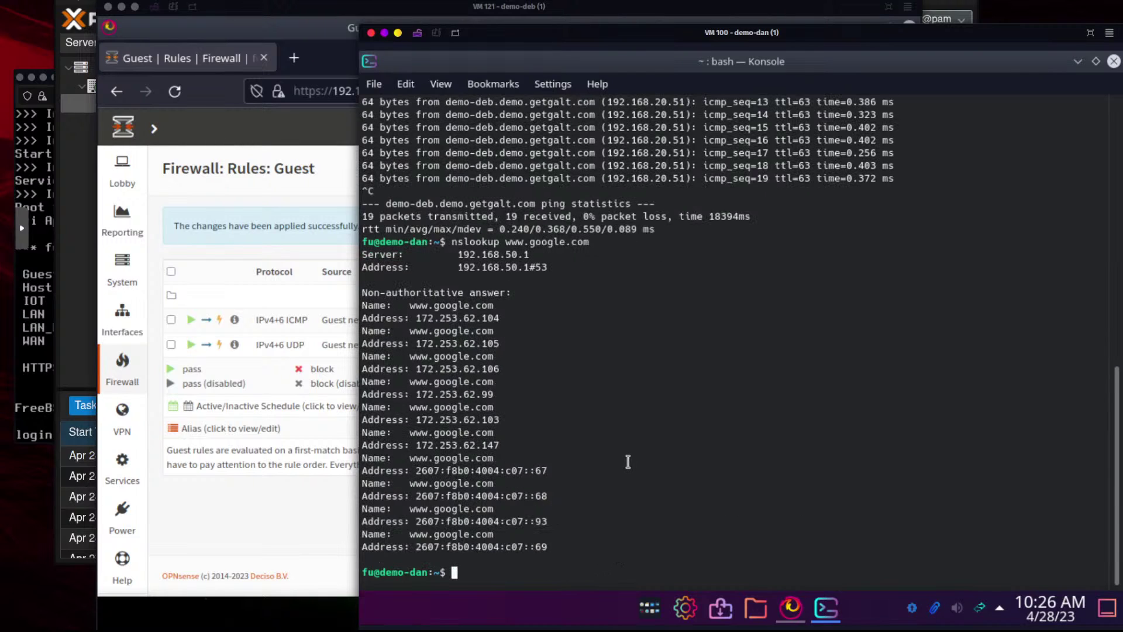
pyautogui.write('ping www.google.com')
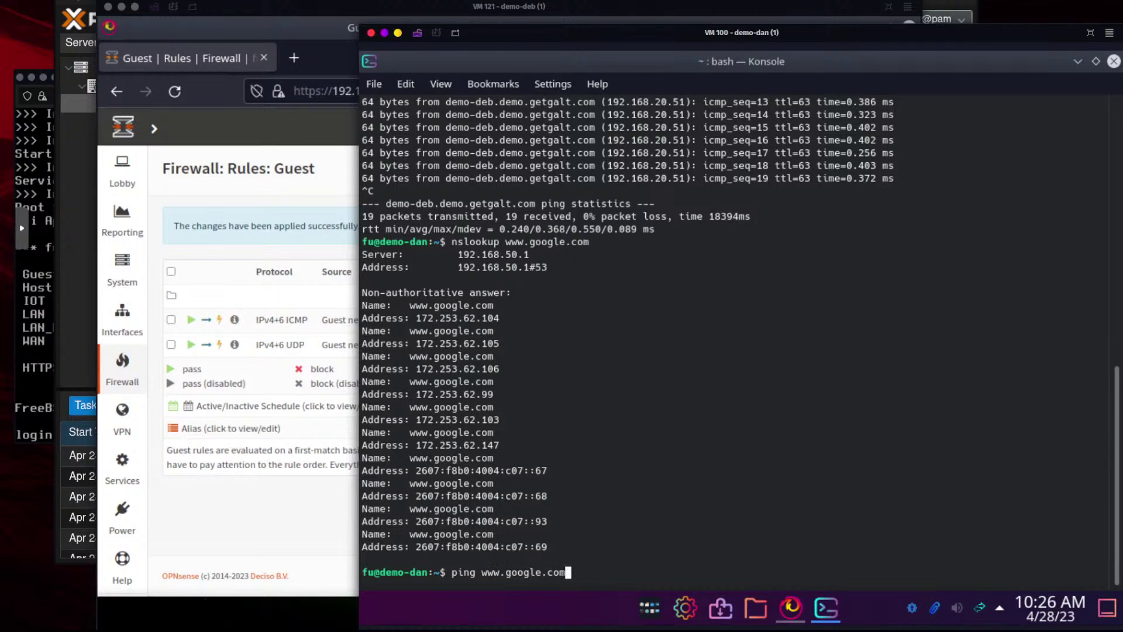
pyautogui.press('Return')
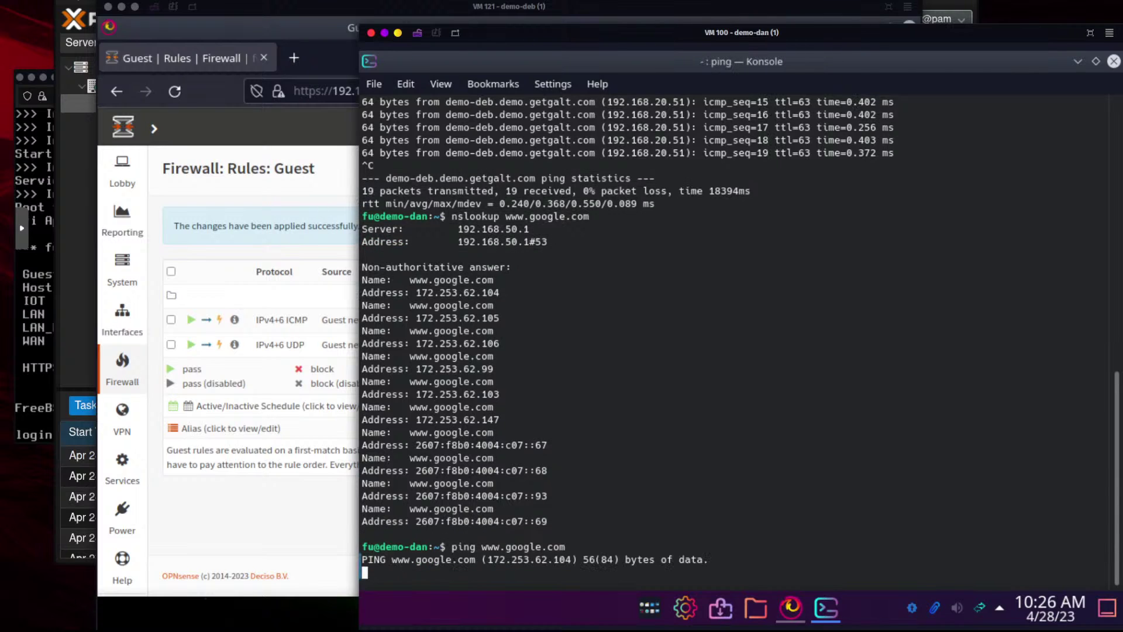
pyautogui.click(273, 507)
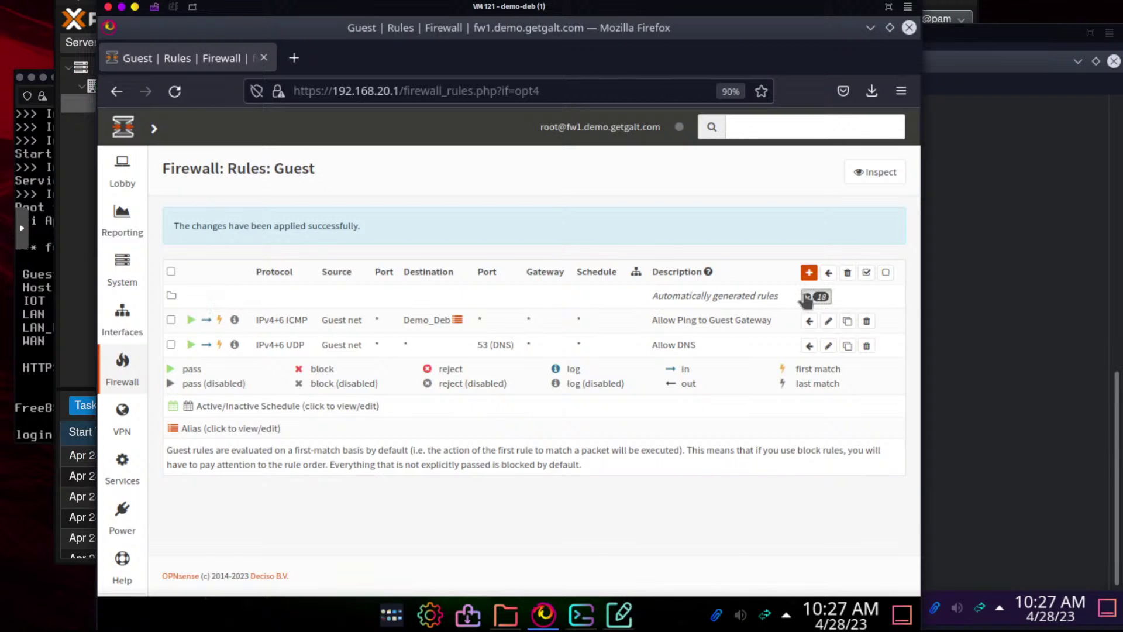
pyautogui.click(810, 297)
pyautogui.scroll(-3, 620, 433)
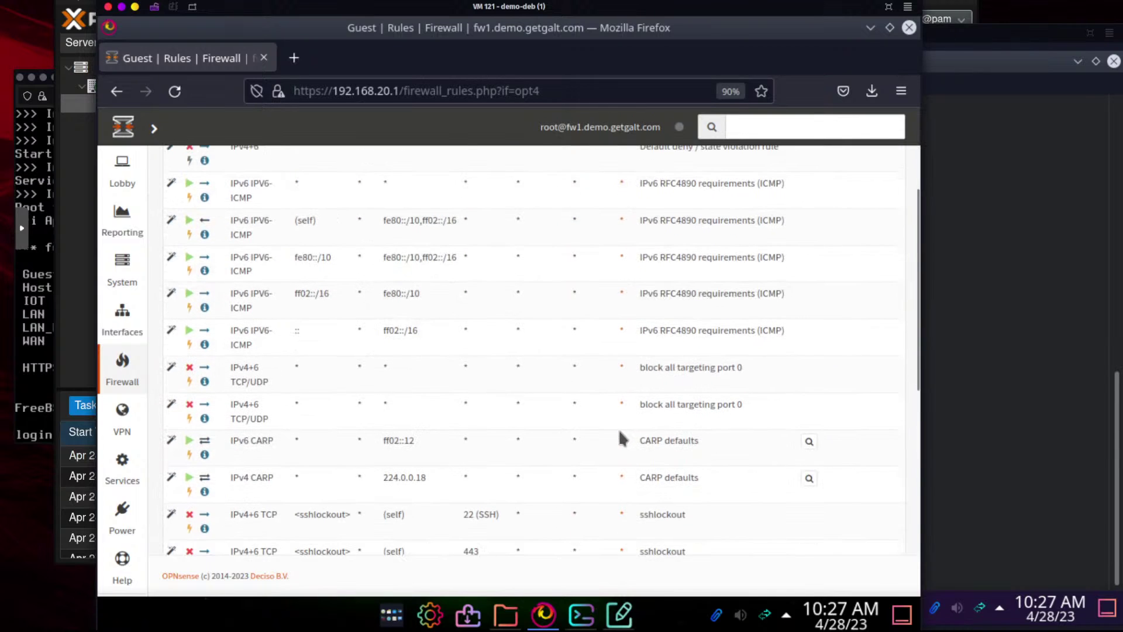
pyautogui.scroll(2, 529, 375)
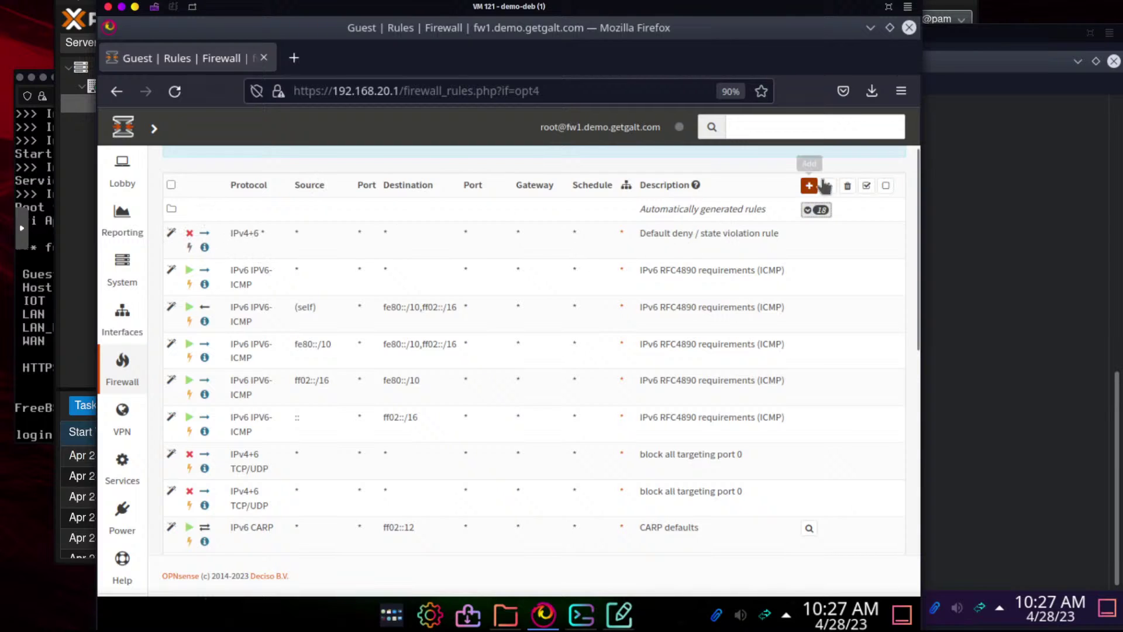
pyautogui.click(819, 210)
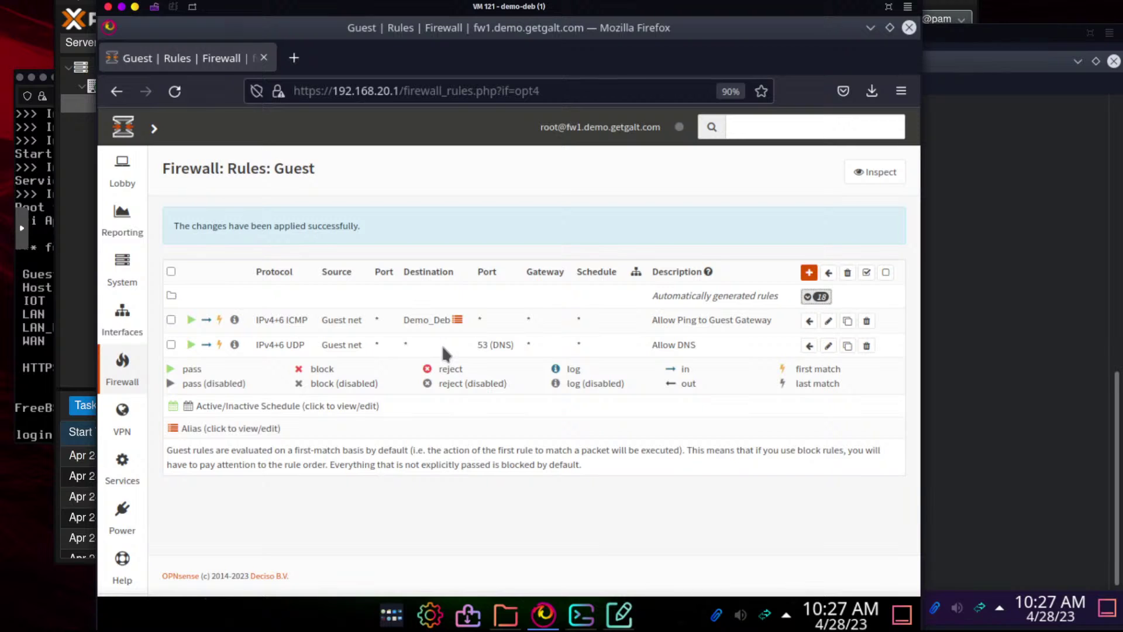
pyautogui.moveTo(425, 315)
pyautogui.click(995, 239)
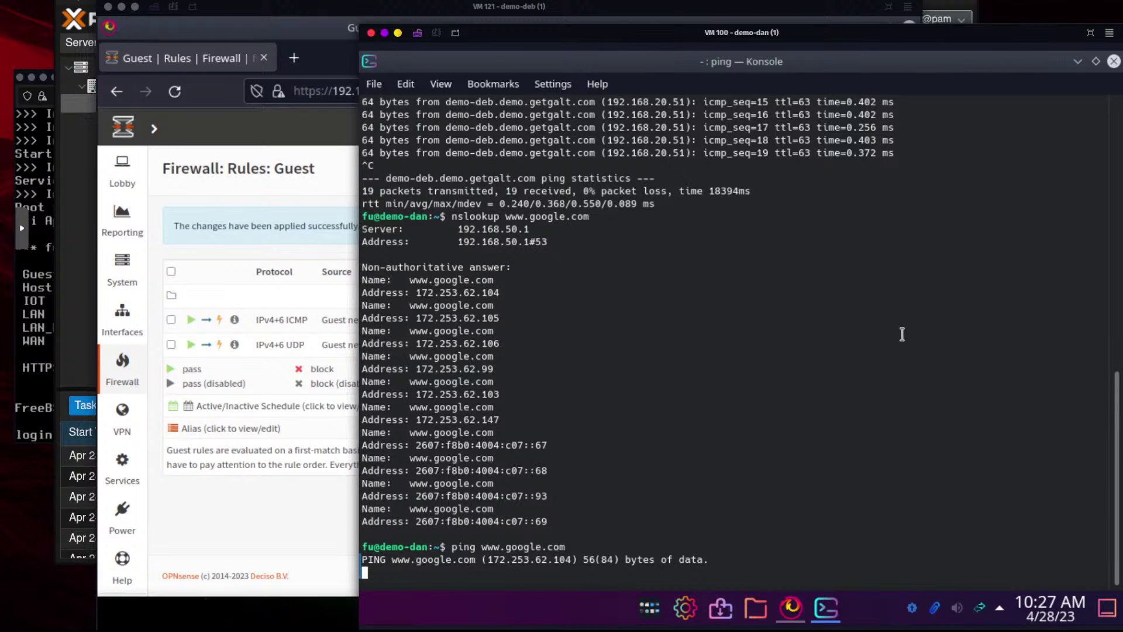
pyautogui.click(196, 191)
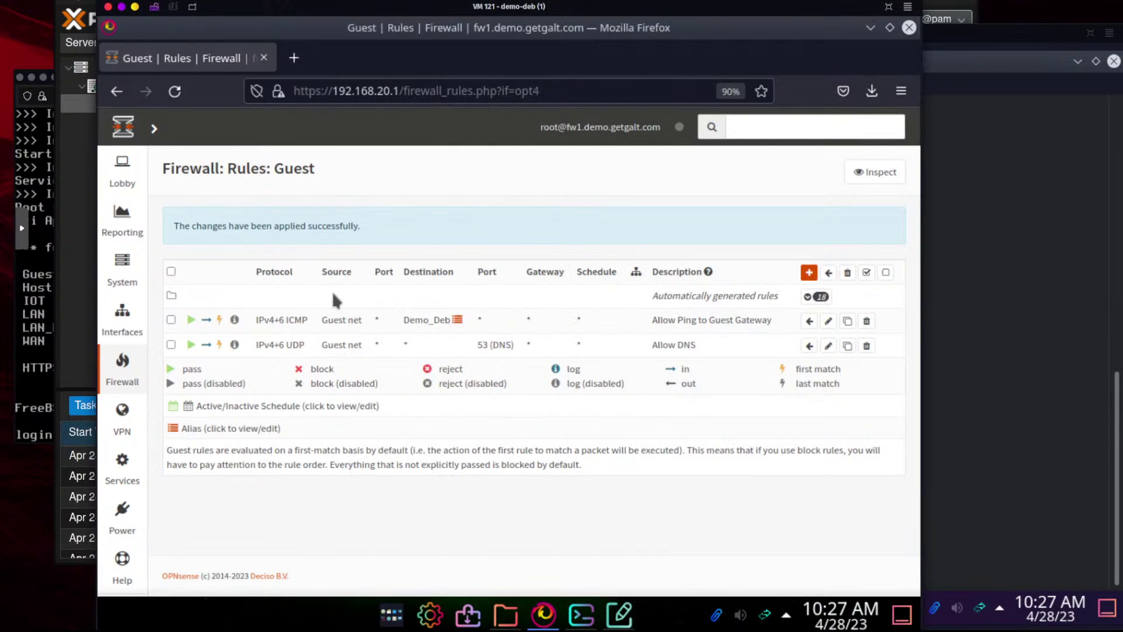
# Start a new Guest rule with protocol ICMP and source Guest net
pyautogui.click(809, 274)
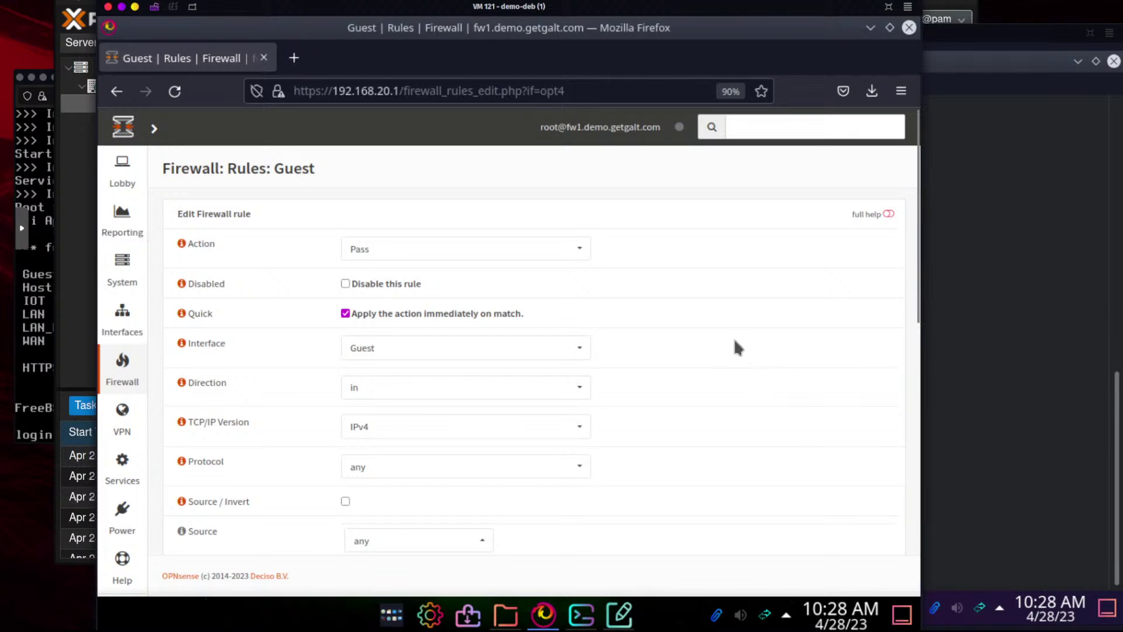
pyautogui.scroll(-3, 735, 340)
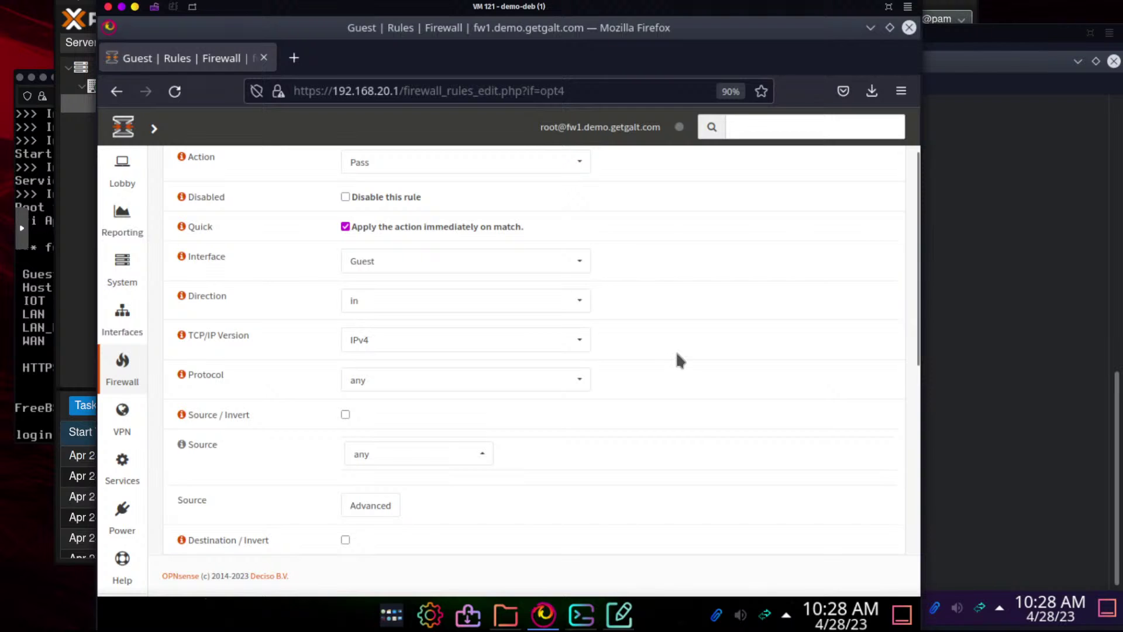
pyautogui.scroll(-3, 677, 355)
pyautogui.scroll(2, 677, 356)
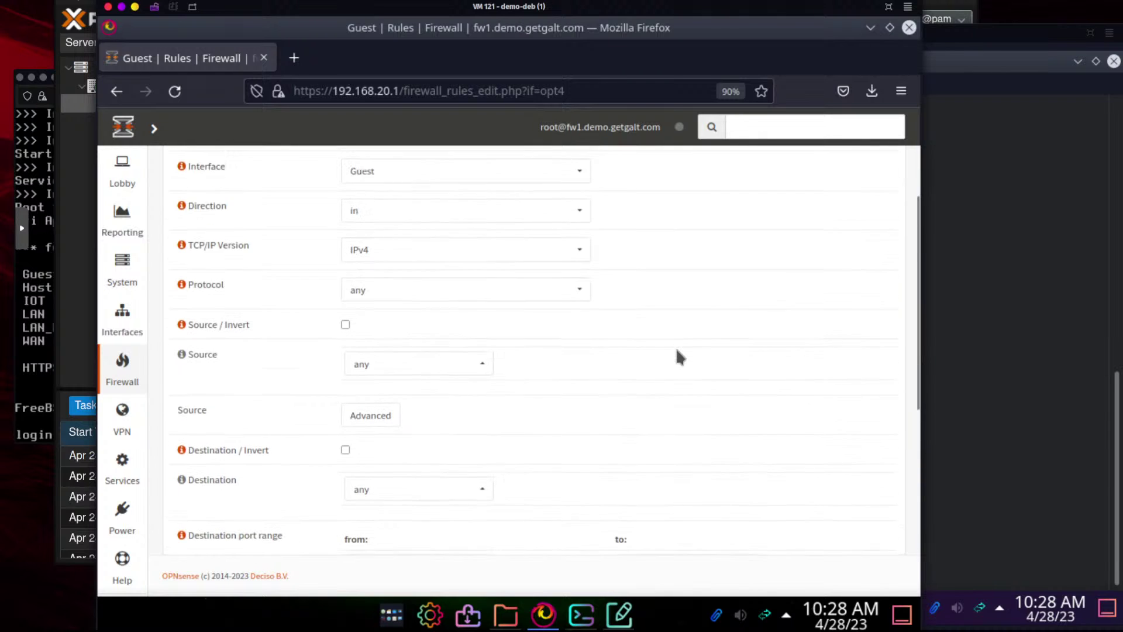
pyautogui.scroll(3, 676, 348)
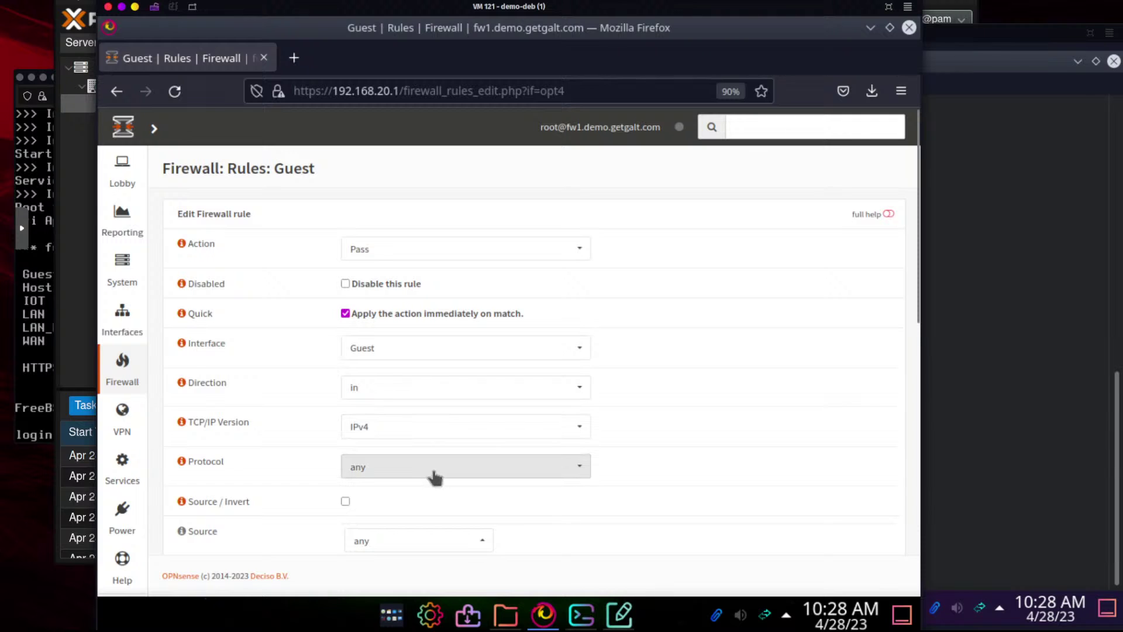
pyautogui.click(497, 471)
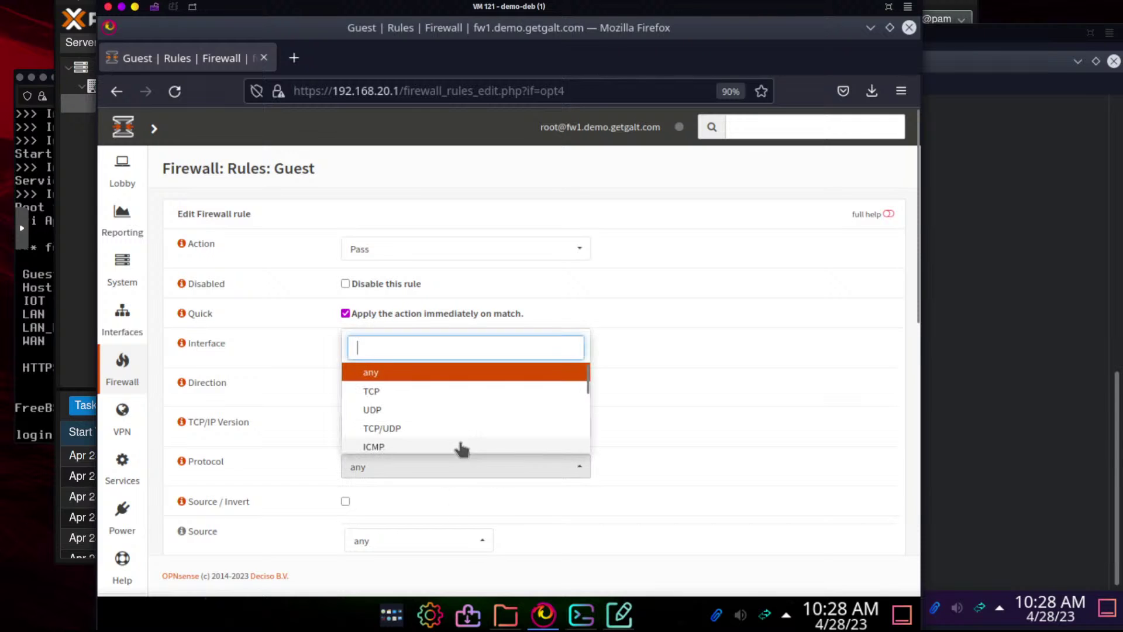
pyautogui.click(461, 451)
pyautogui.scroll(-6, 718, 477)
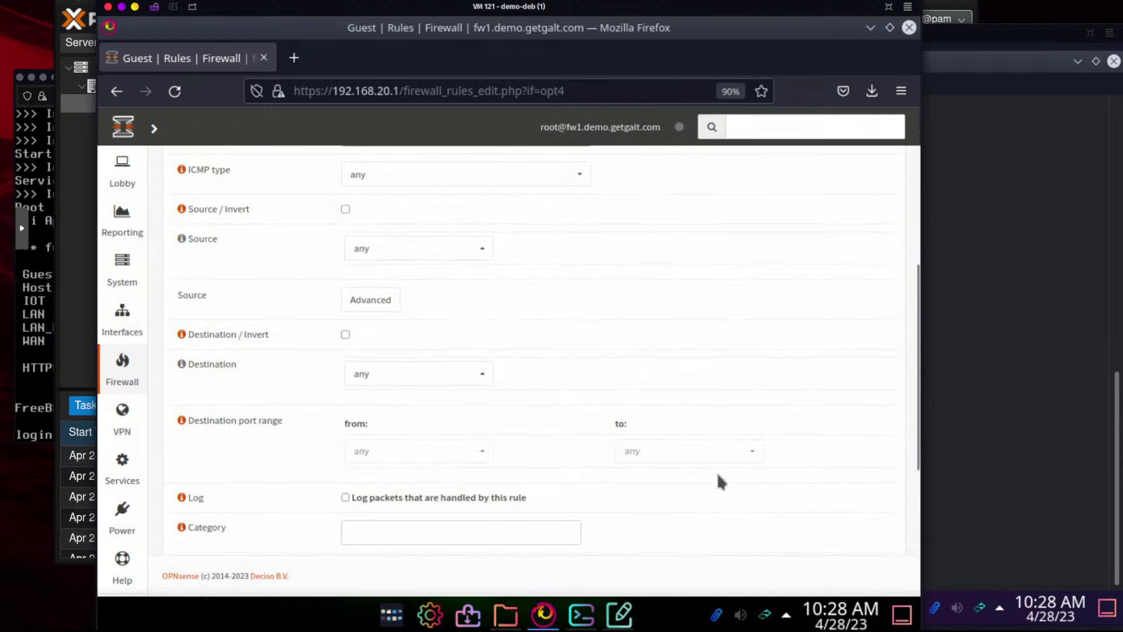
pyautogui.scroll(2, 551, 447)
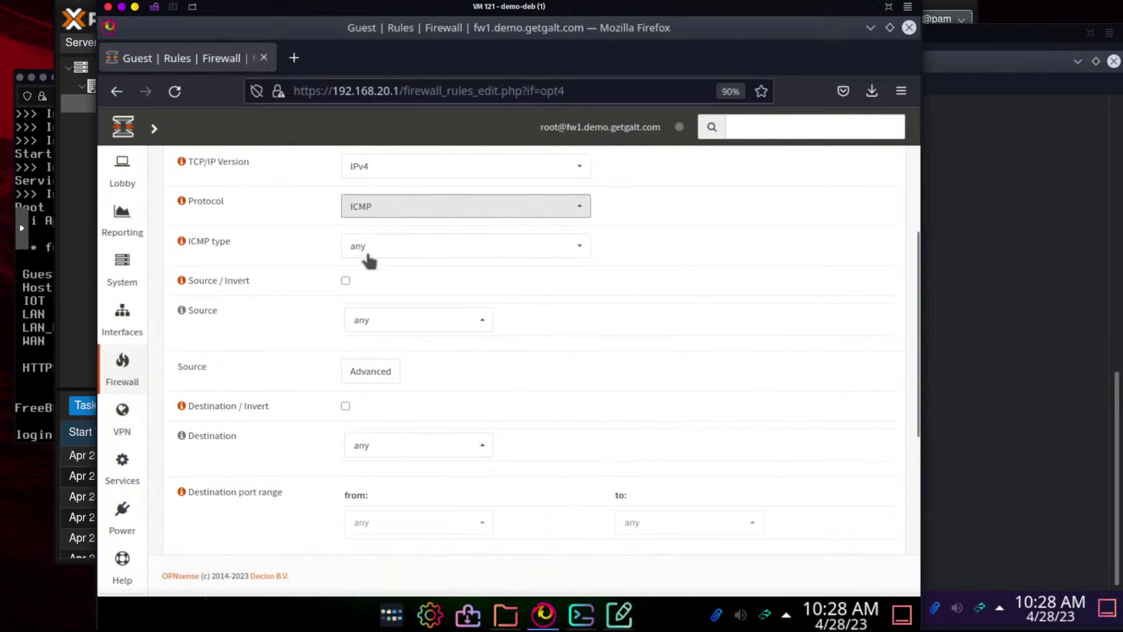
pyautogui.click(373, 325)
pyautogui.click(406, 445)
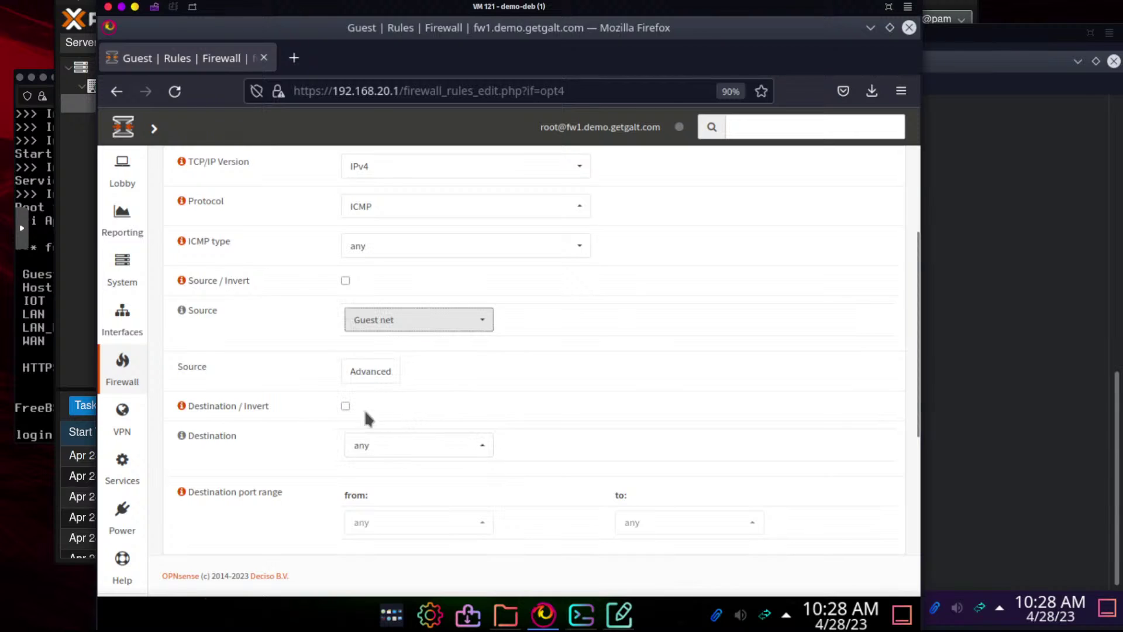
# Set the destination to the Google alias, describe it 'Allow Ping to google', then save and apply
pyautogui.click(403, 449)
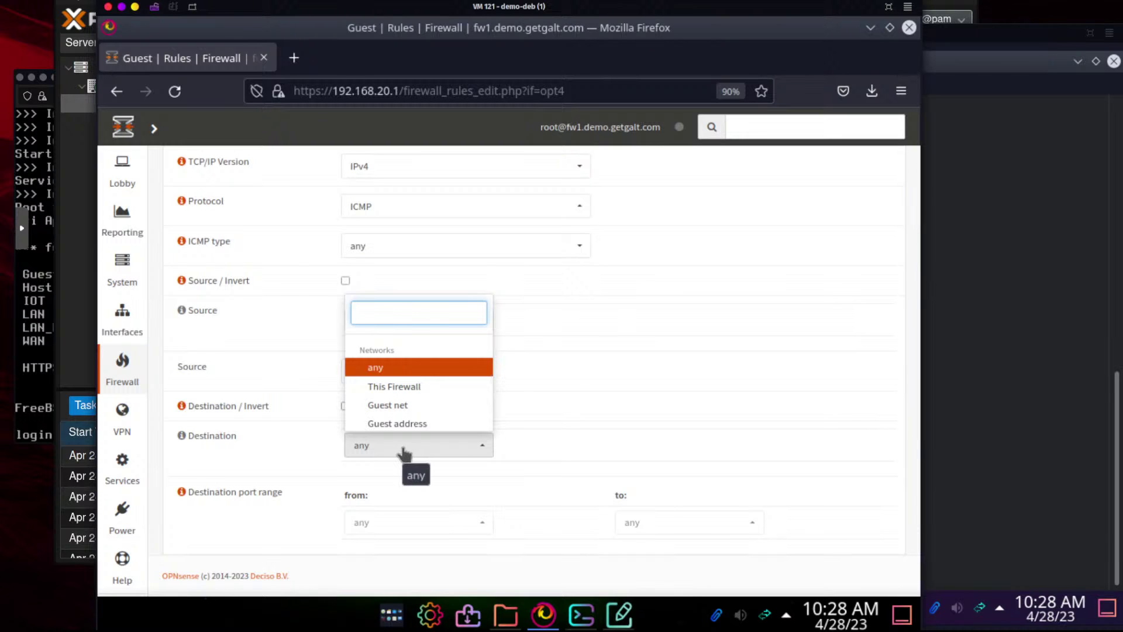
pyautogui.write('go')
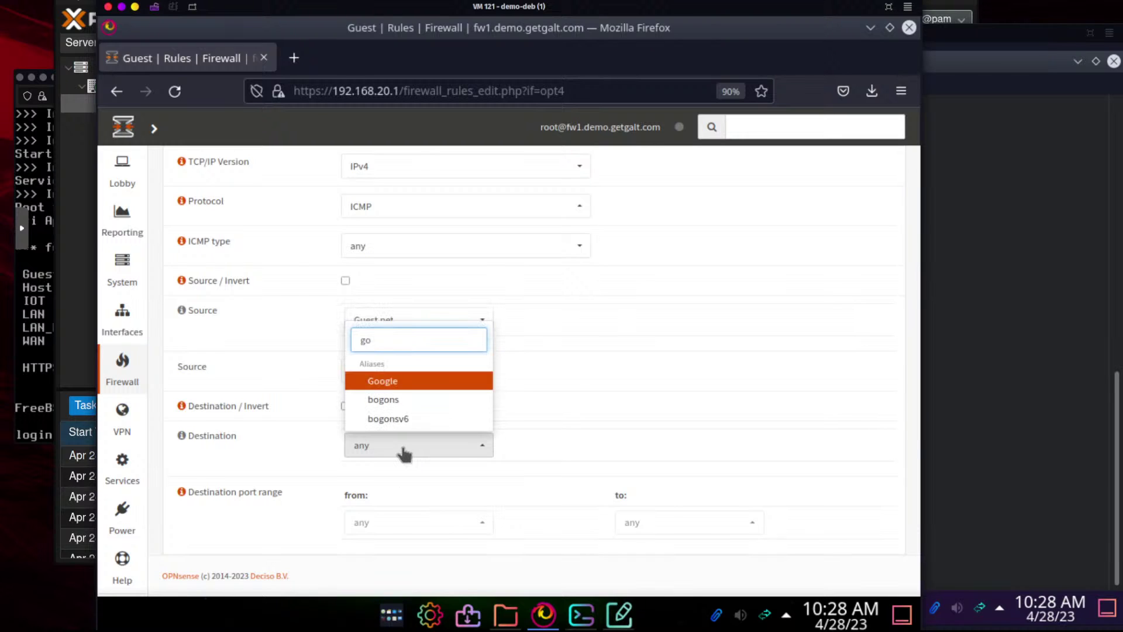
pyautogui.click(387, 384)
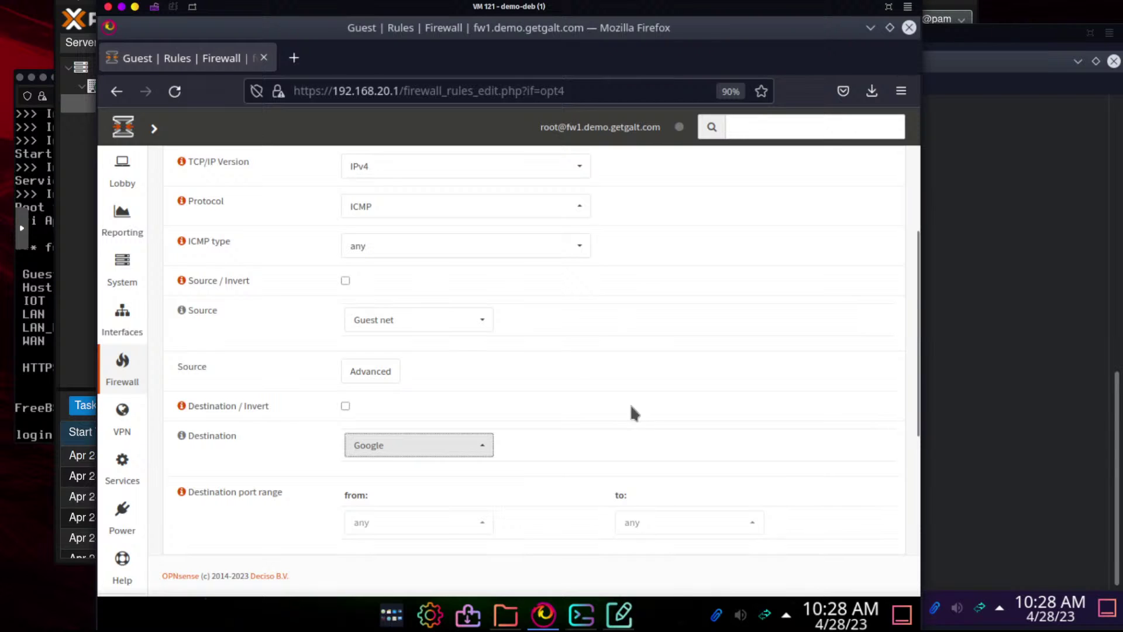
pyautogui.scroll(-5, 629, 401)
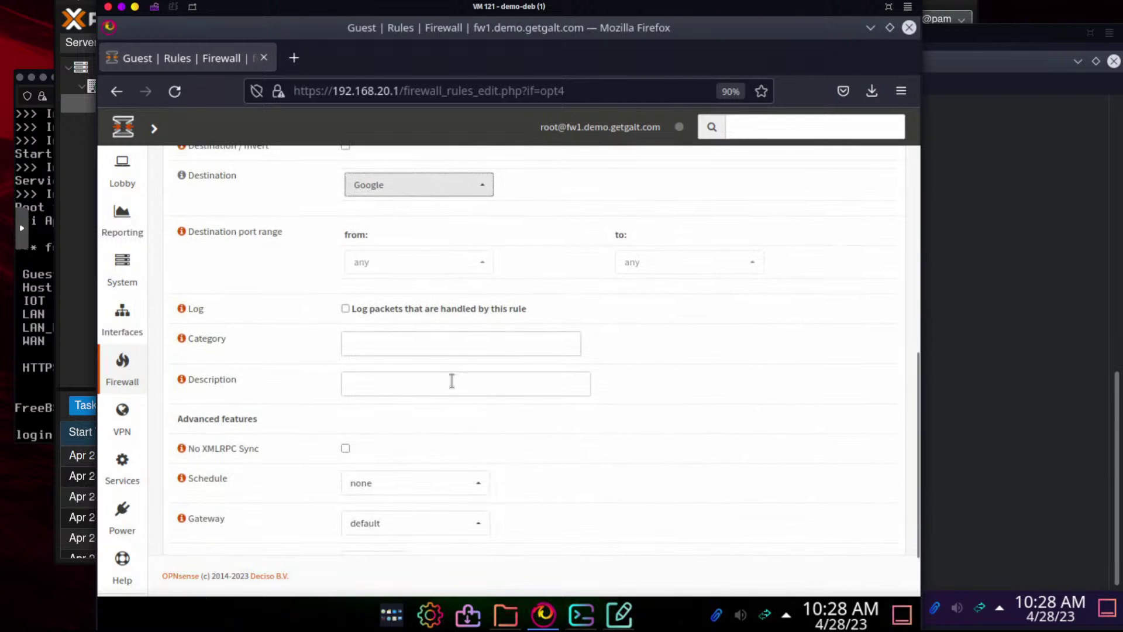
pyautogui.click(397, 382)
pyautogui.write('Allow Ping to google')
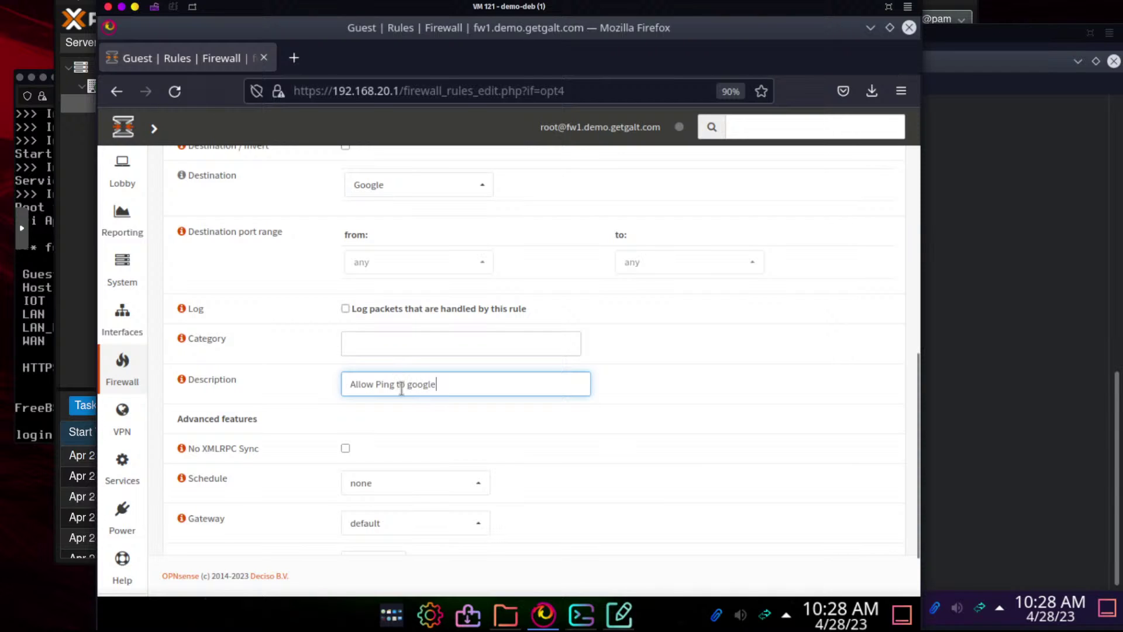
pyautogui.scroll(-2, 636, 437)
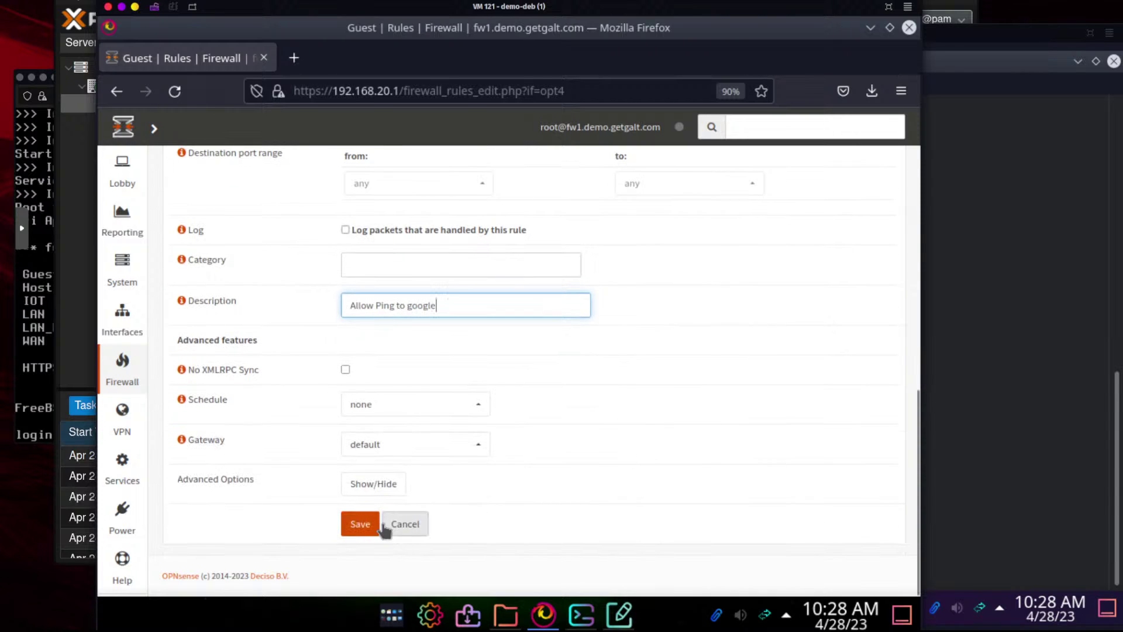
pyautogui.click(356, 529)
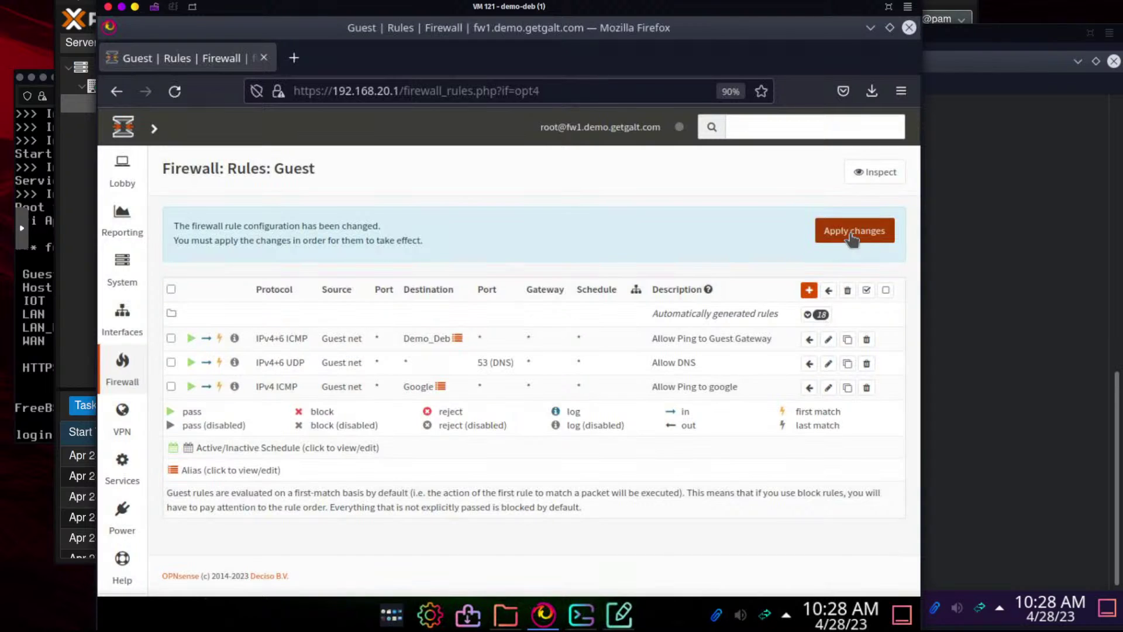
pyautogui.click(852, 234)
pyautogui.click(1007, 288)
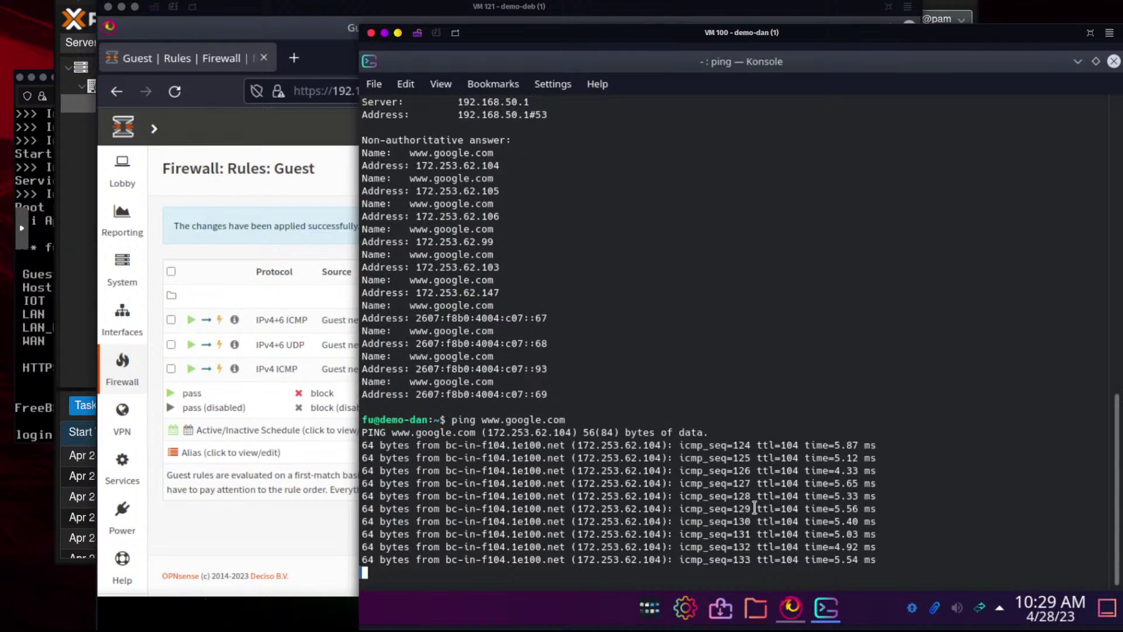
pyautogui.click(792, 611)
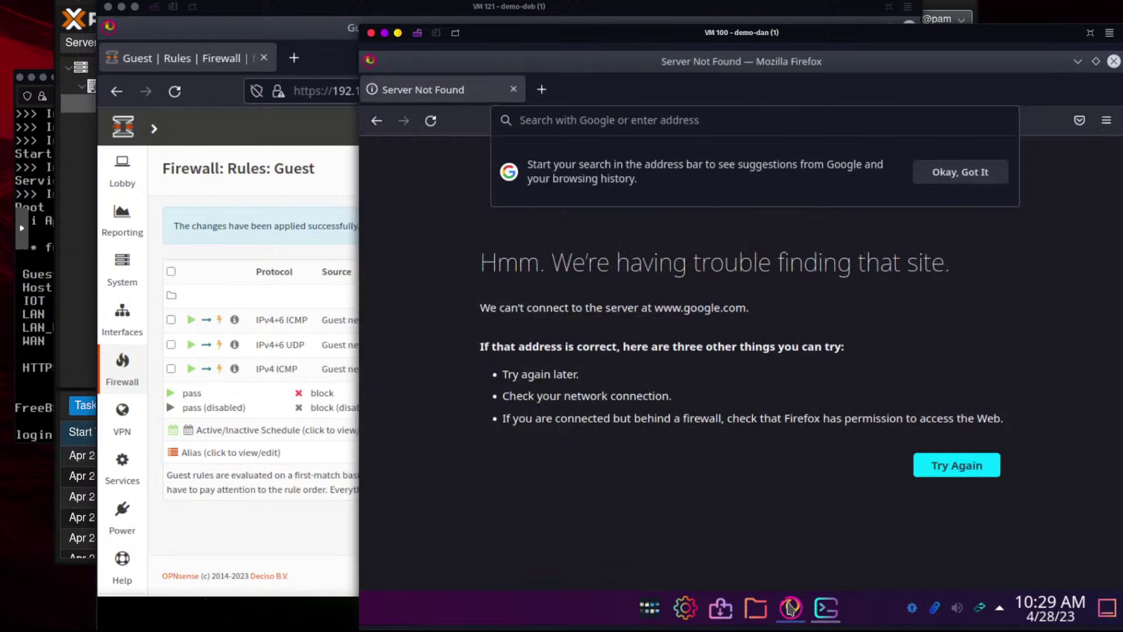
pyautogui.click(583, 121)
pyautogui.write('www.google.com/')
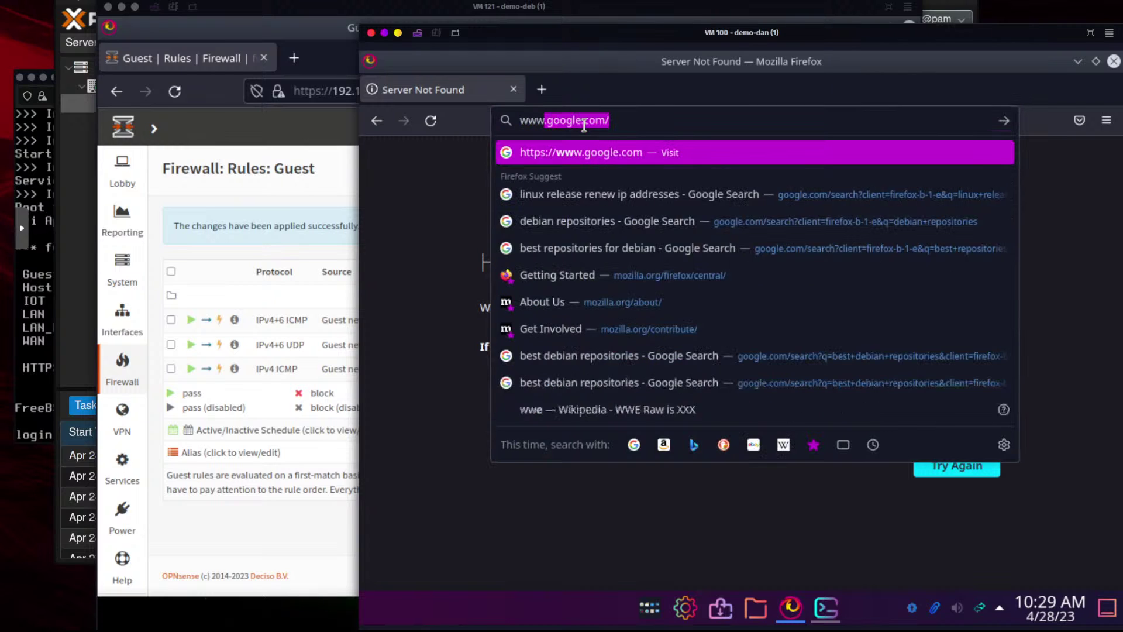
pyautogui.press('Return')
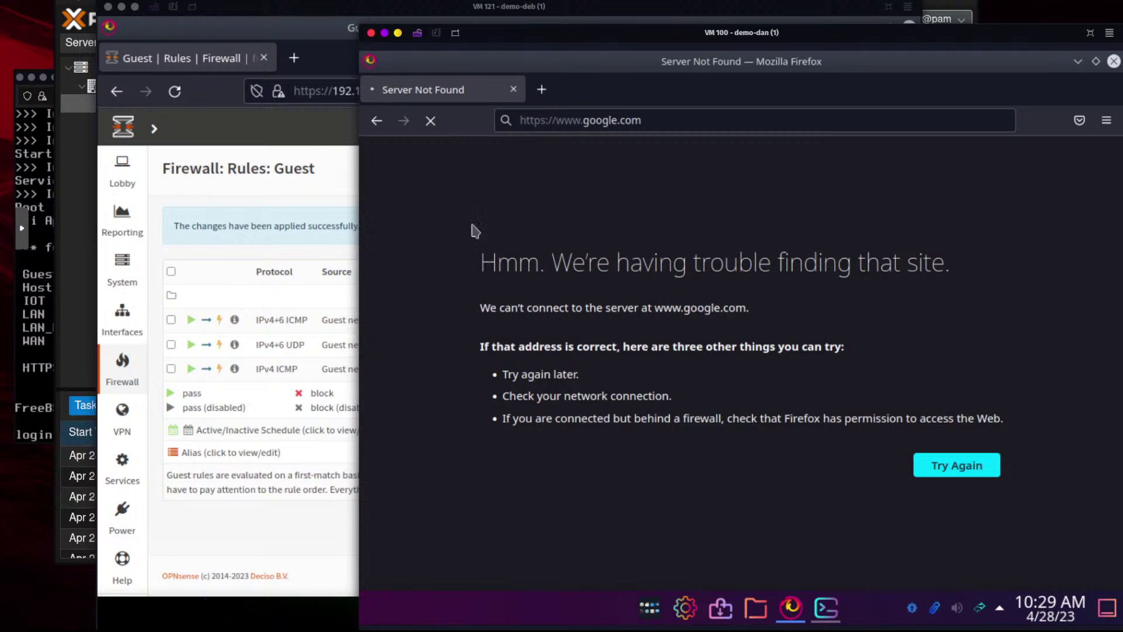
pyautogui.click(336, 181)
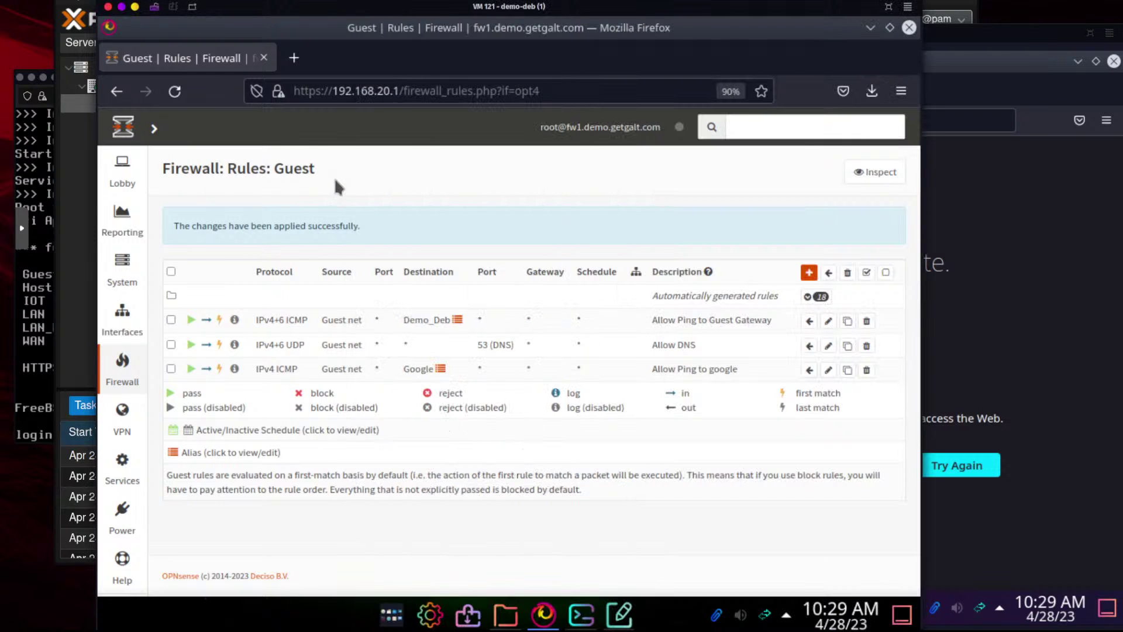
pyautogui.click(808, 272)
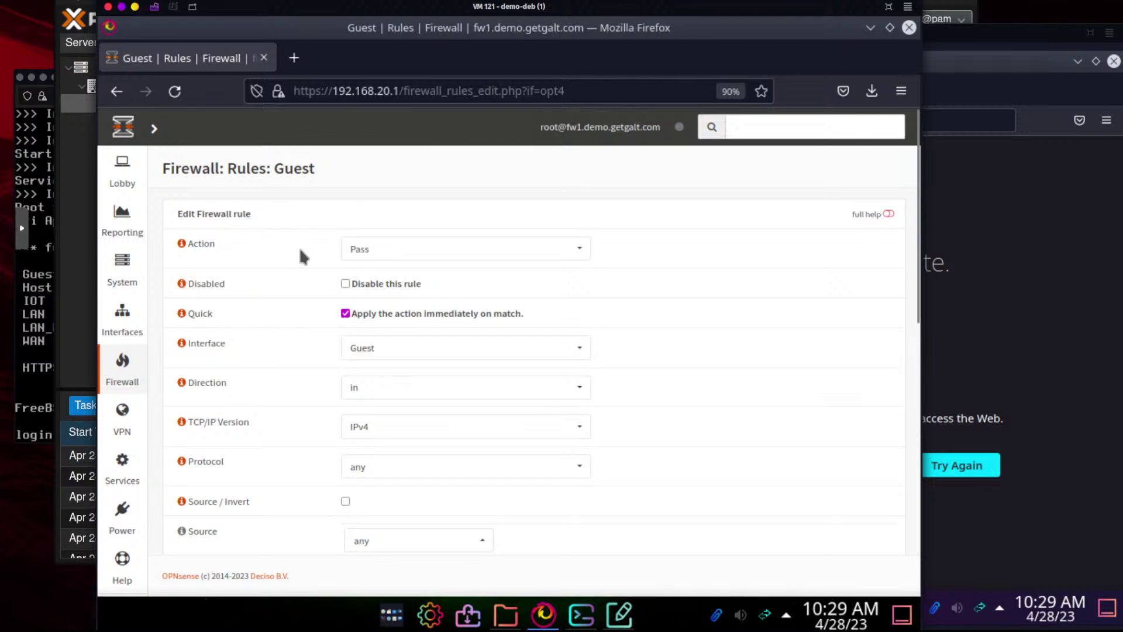
# Recheck the guest browser's error, then set the new Guest rule's protocol to TCP
pyautogui.click(1009, 222)
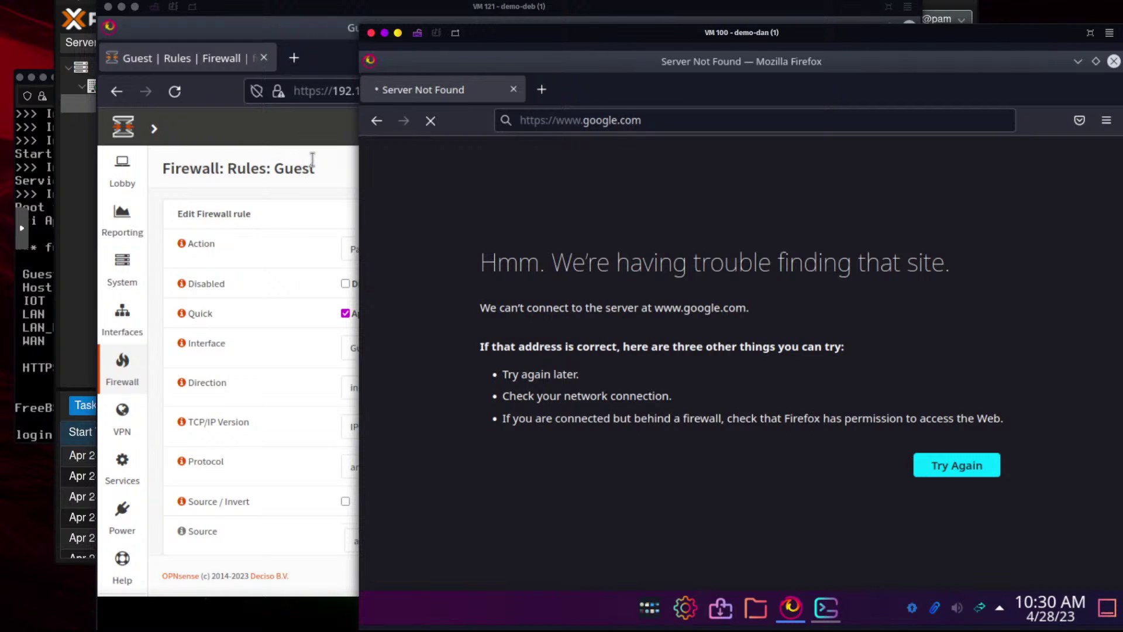
pyautogui.click(339, 162)
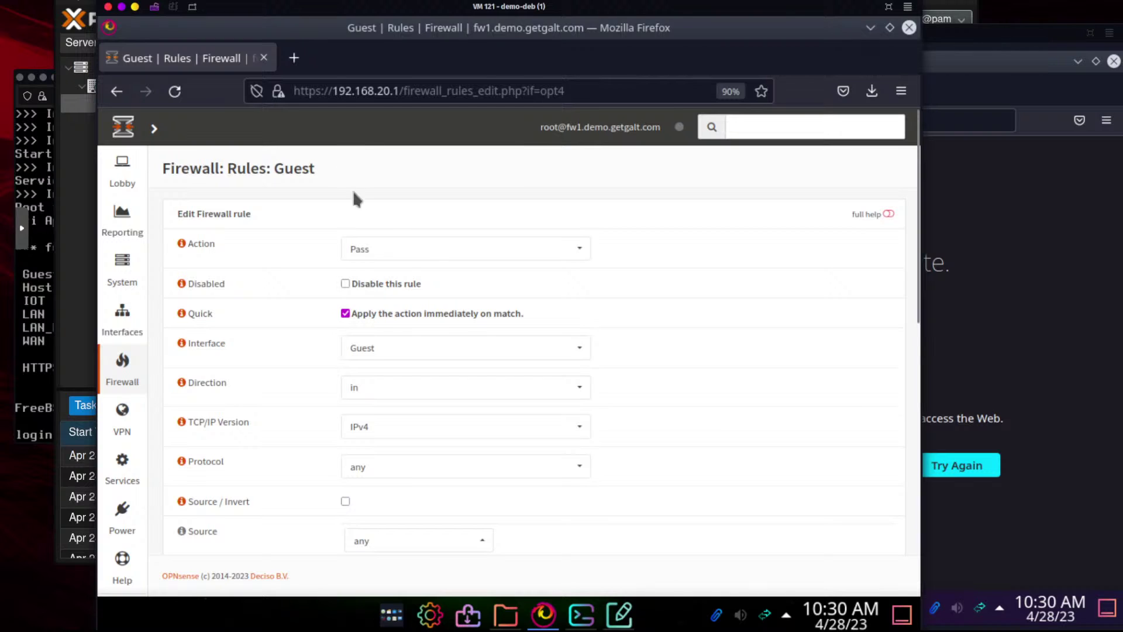
pyautogui.click(985, 283)
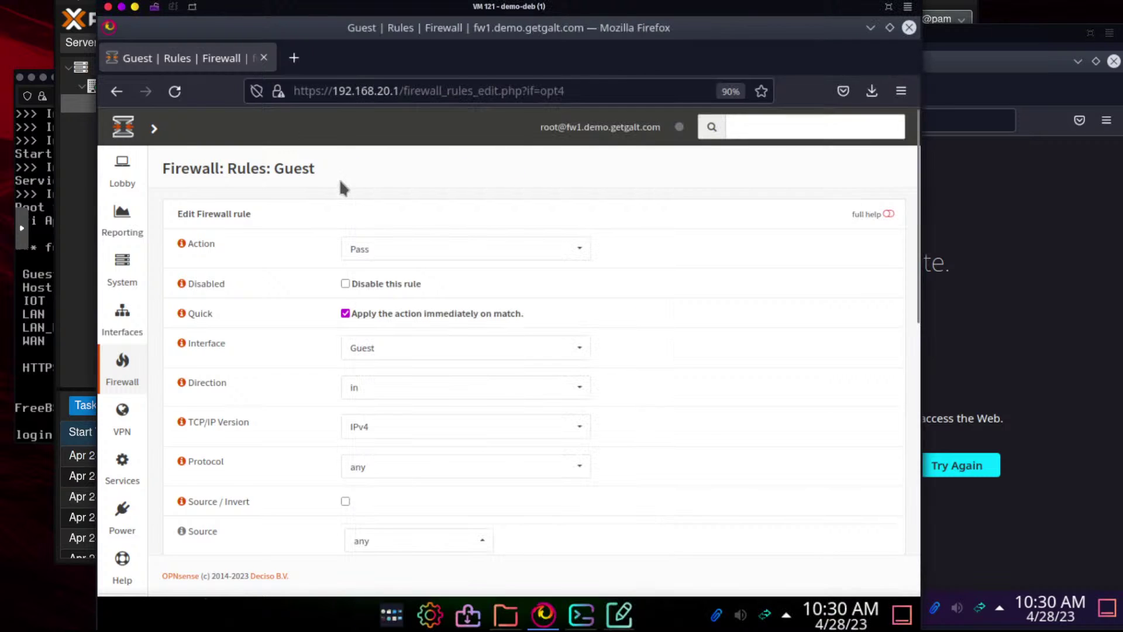
pyautogui.click(339, 179)
pyautogui.scroll(-3, 268, 368)
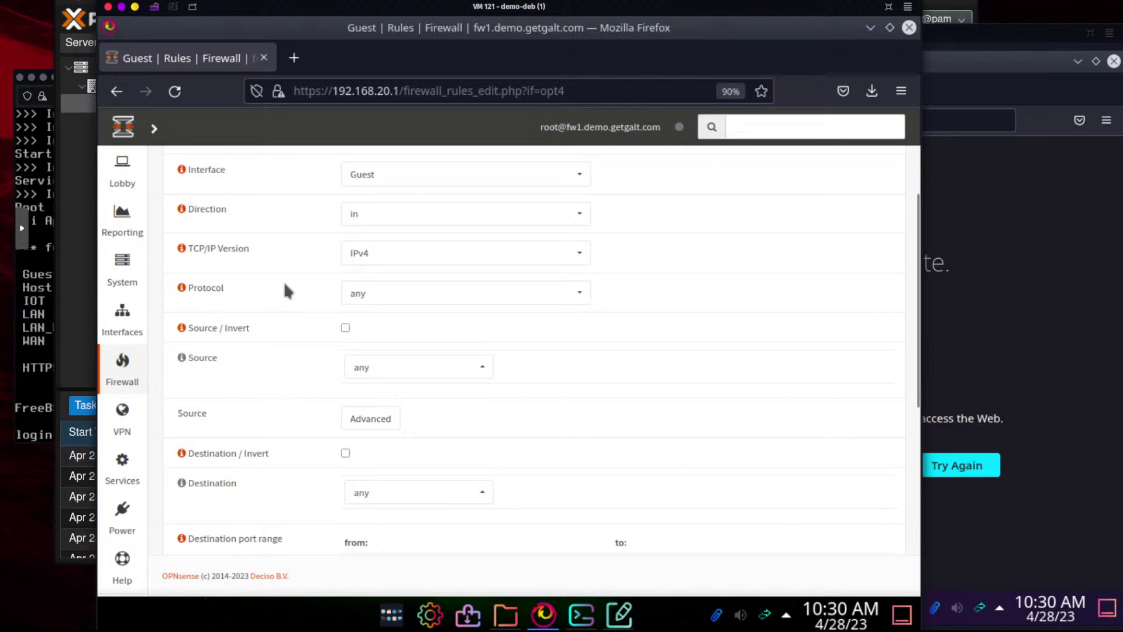
pyautogui.click(420, 297)
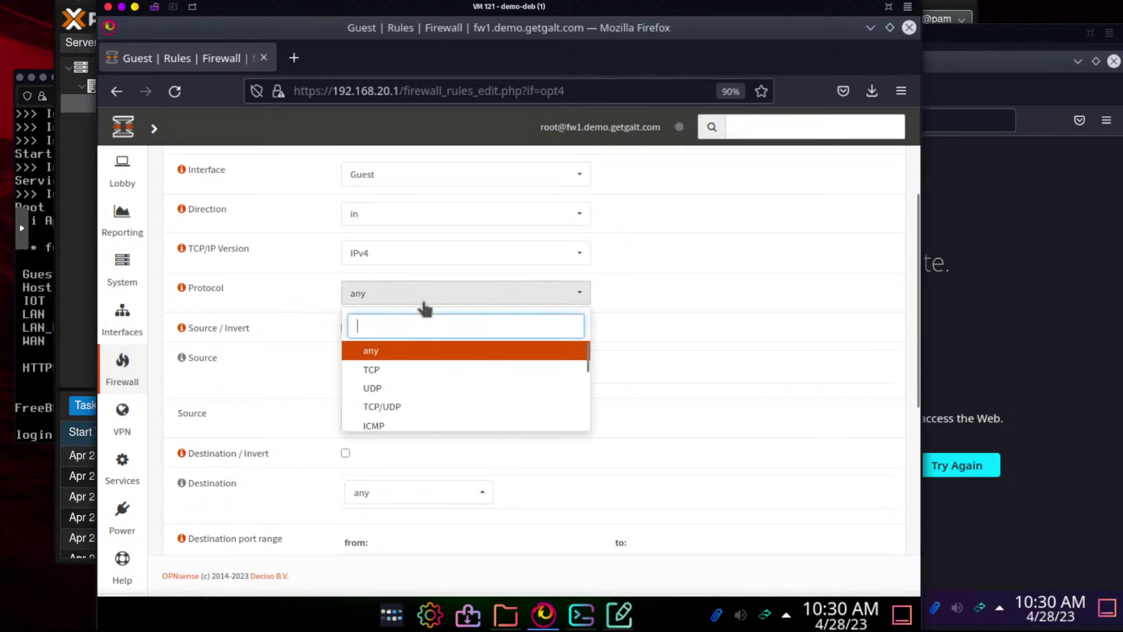
pyautogui.click(416, 370)
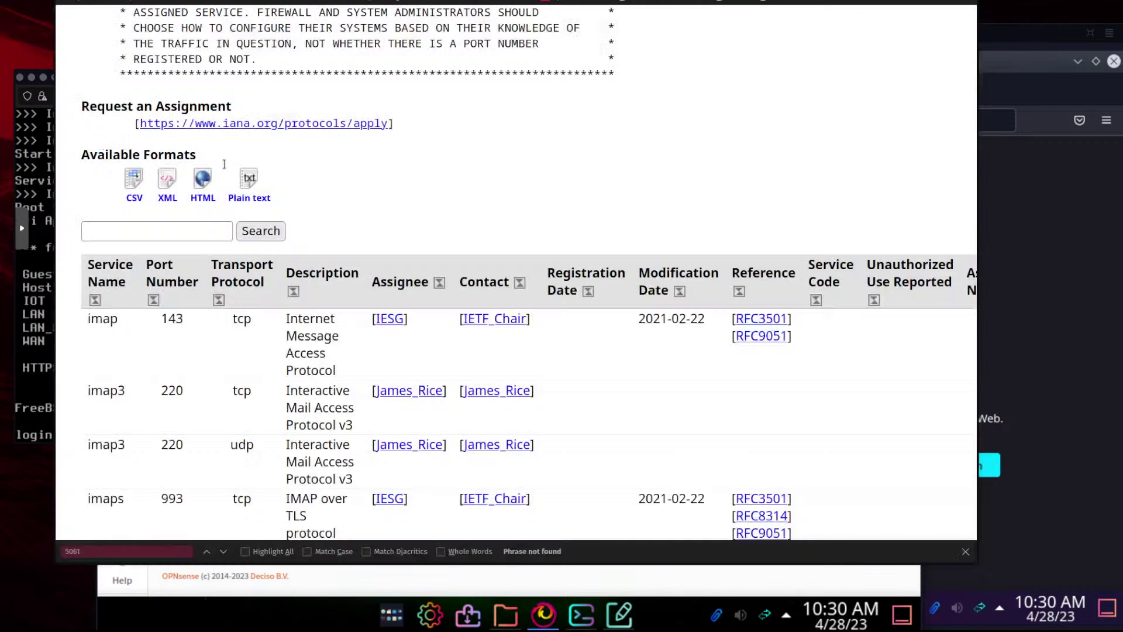
pyautogui.hotkey('alt', 'Tab')
# Search the IANA port registry for port 80 and confirm http runs over TCP
pyautogui.click(206, 232)
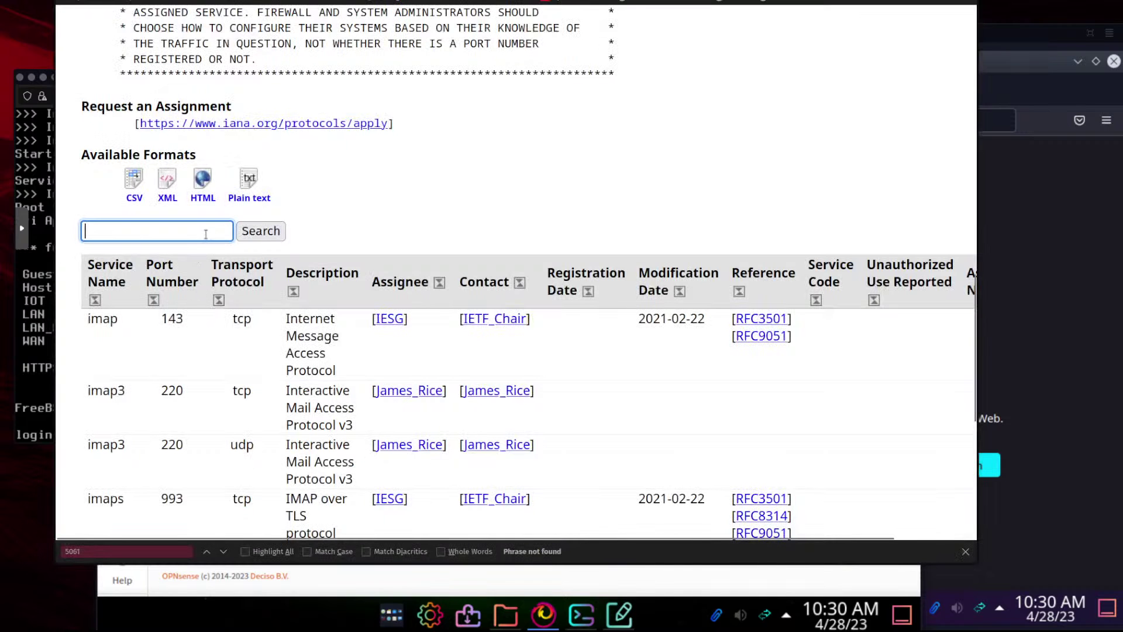
pyautogui.write('80')
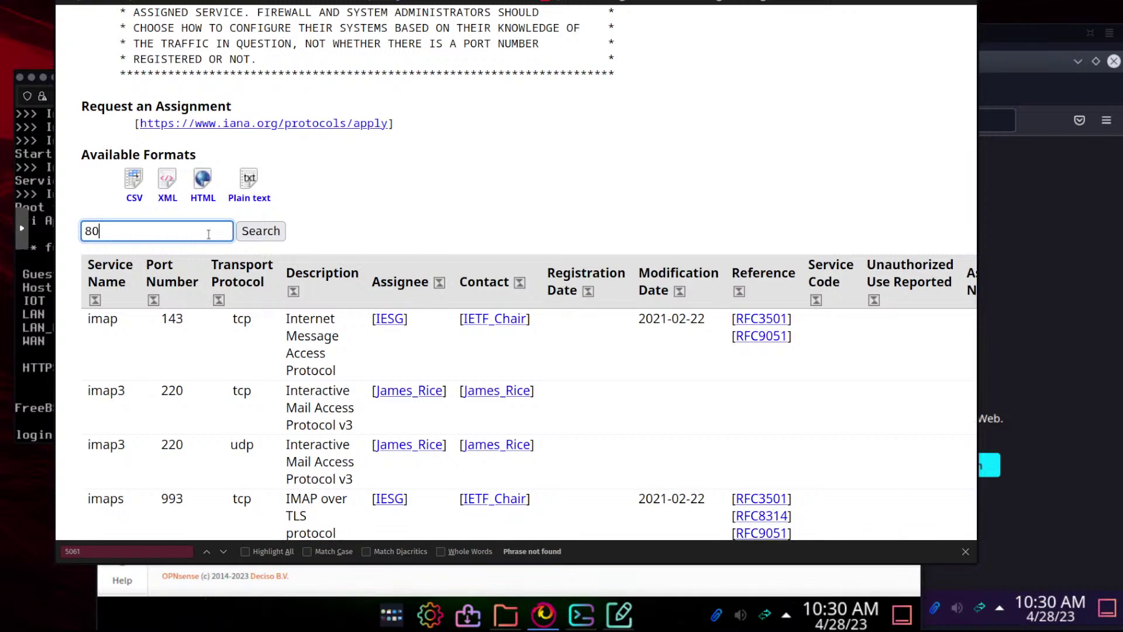
pyautogui.click(271, 230)
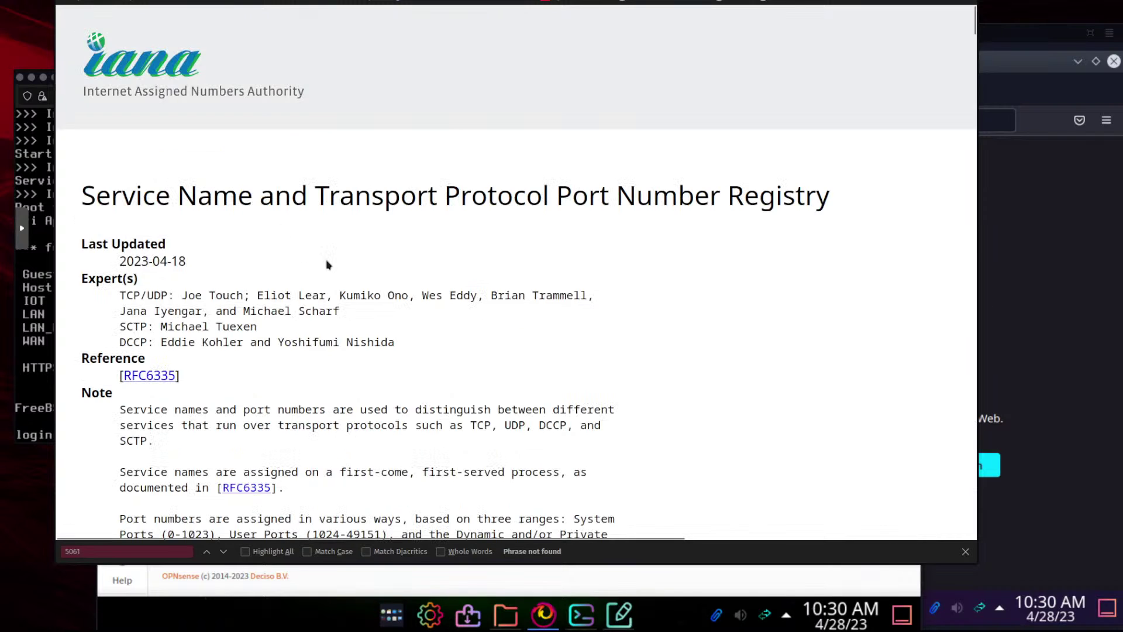
pyautogui.scroll(-10, 357, 341)
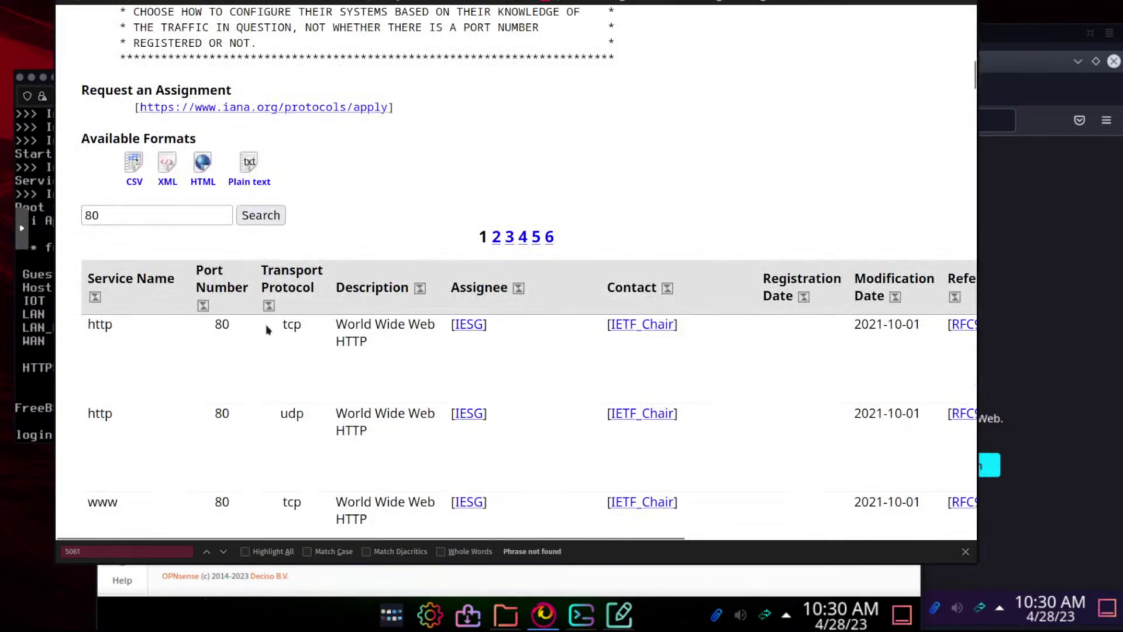
pyautogui.moveTo(276, 415); pyautogui.dragTo(309, 413)
pyautogui.click(280, 331)
pyautogui.doubleClick(296, 327)
pyautogui.click(806, 591)
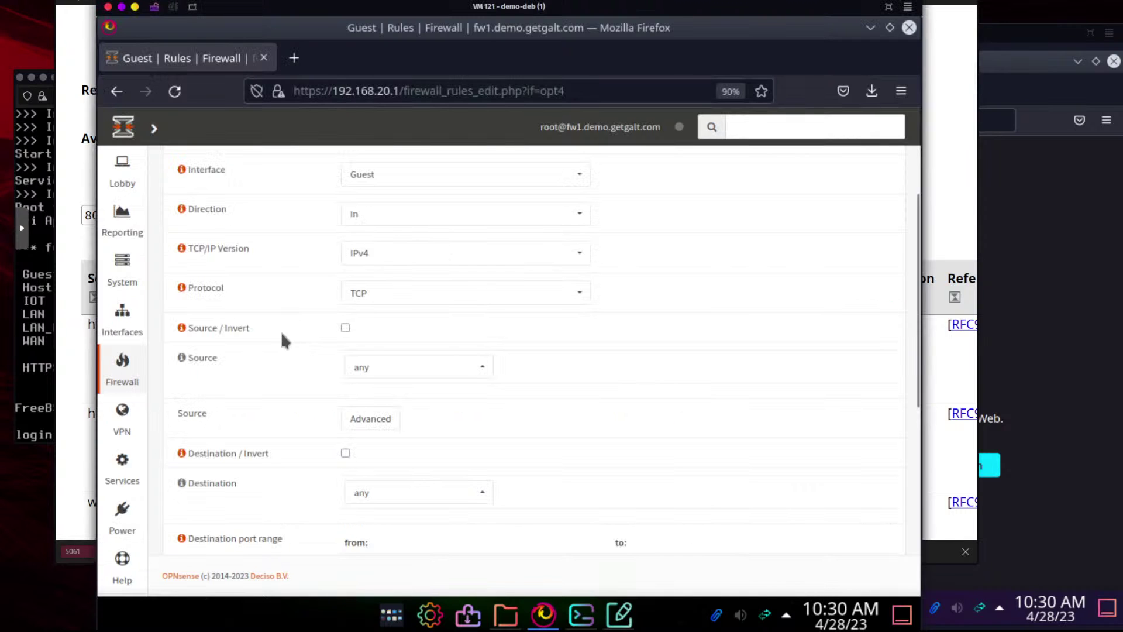
# Set the rule's source to Guest net and its destination to the Google alias
pyautogui.click(387, 370)
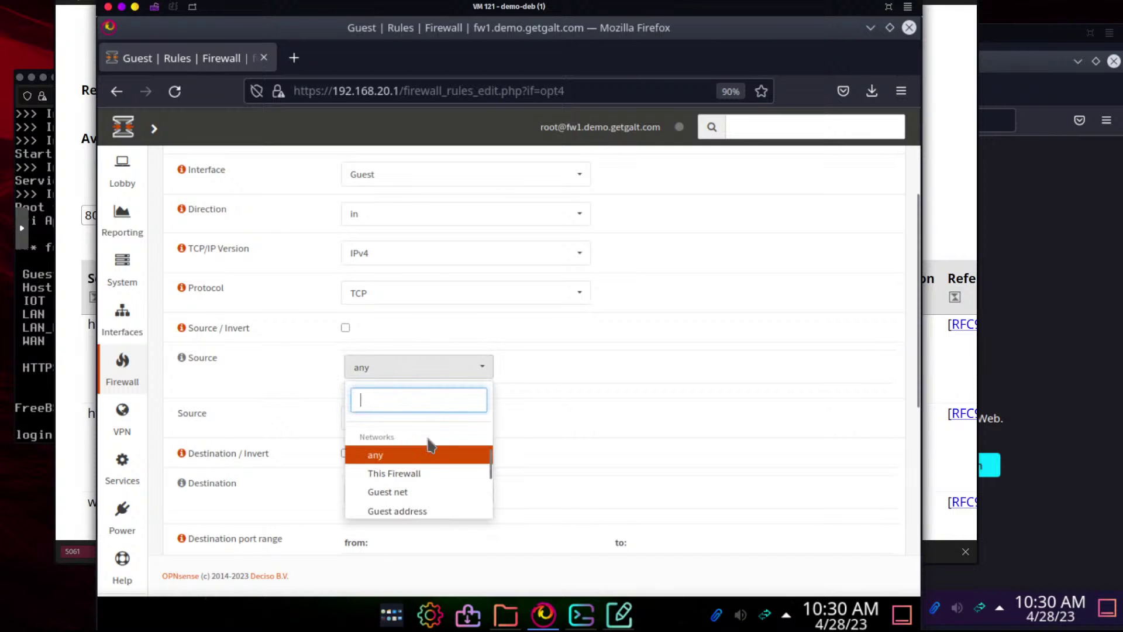
pyautogui.click(409, 491)
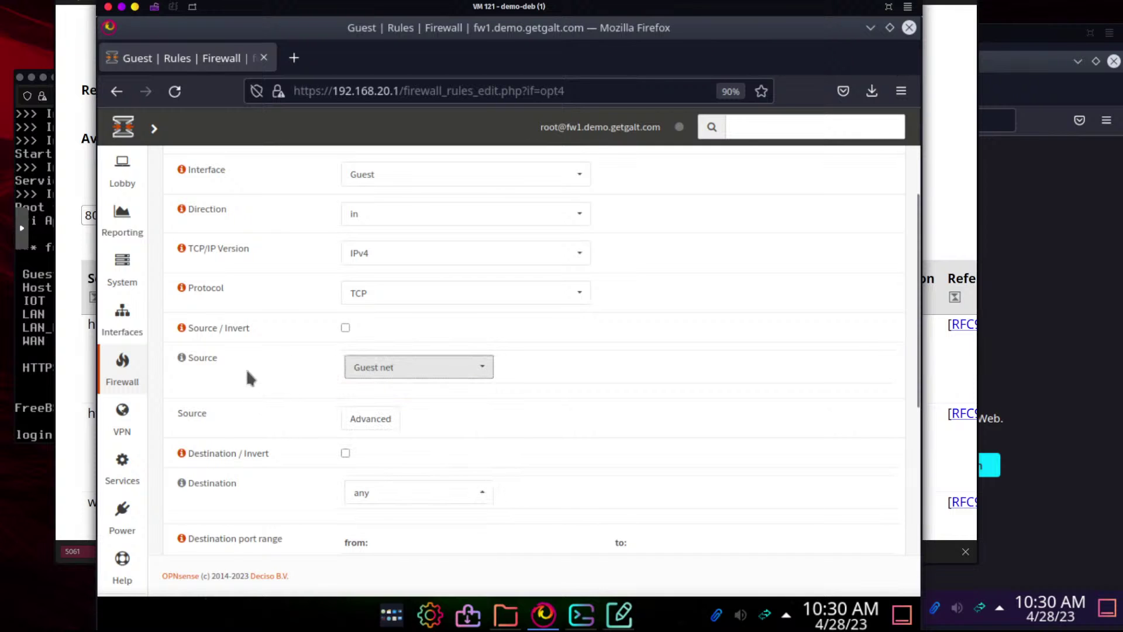
pyautogui.scroll(-3, 247, 375)
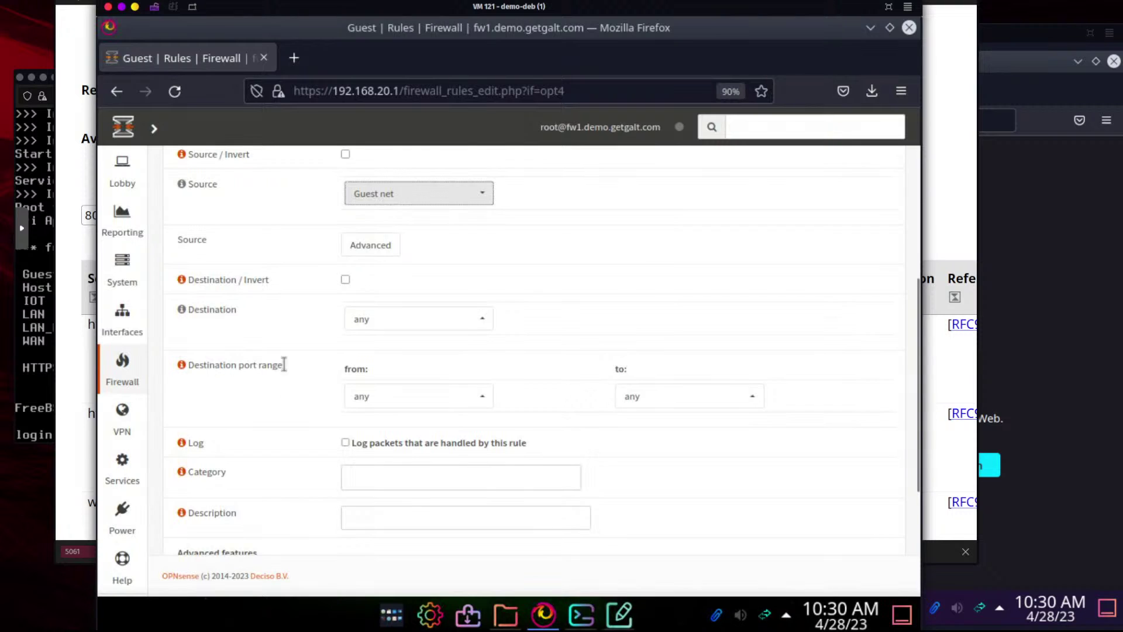
pyautogui.click(388, 325)
pyautogui.write('gg')
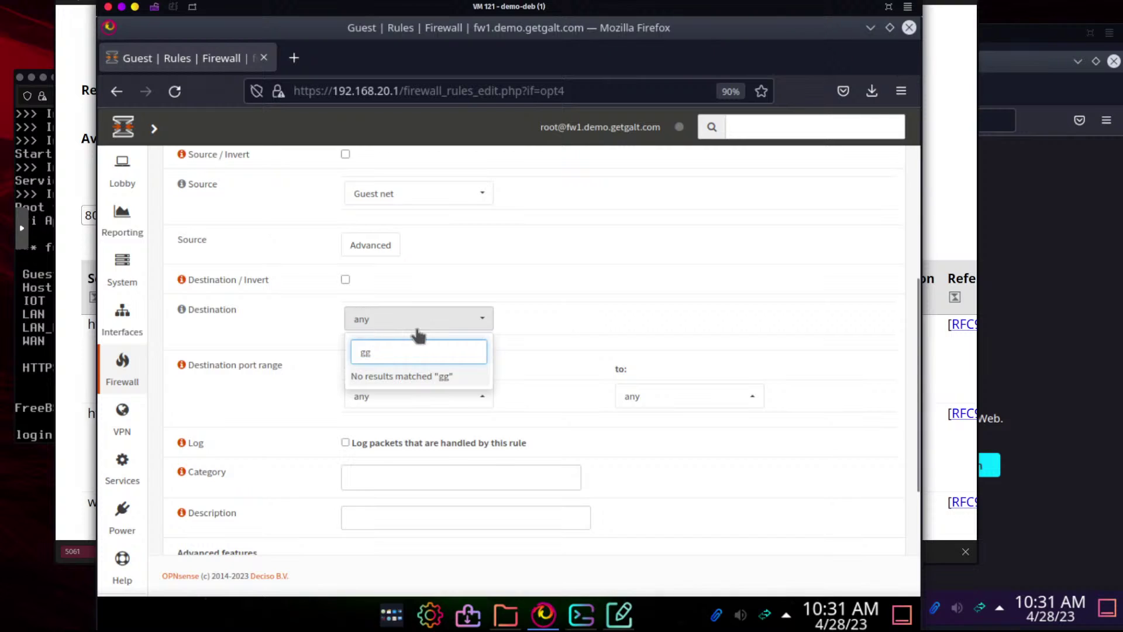
pyautogui.press('BackSpace')
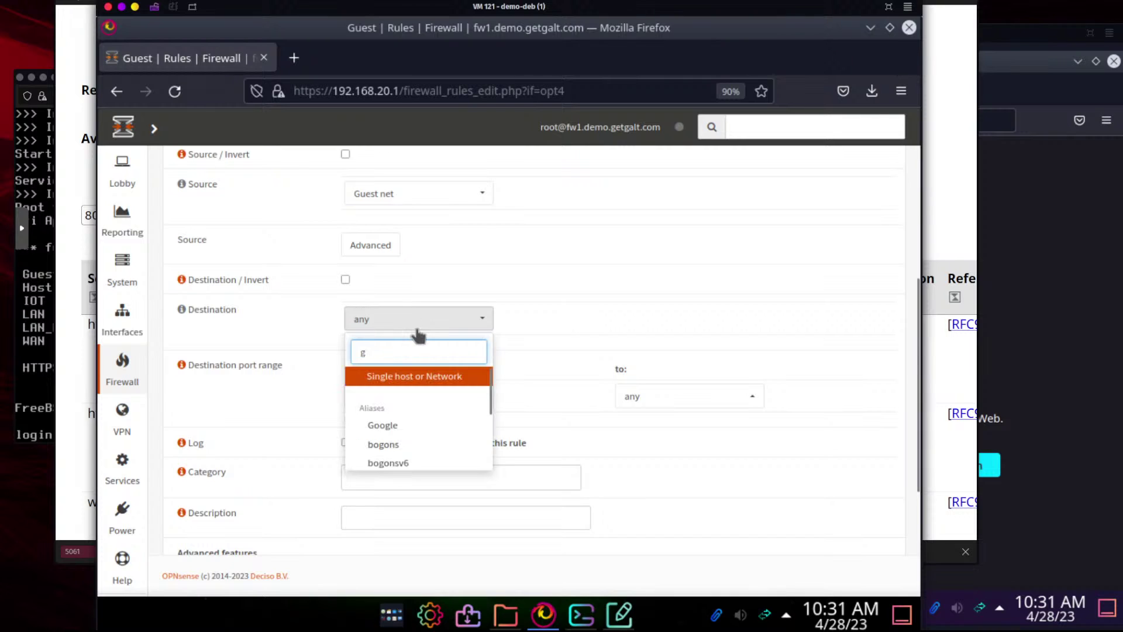
pyautogui.write('o')
pyautogui.click(389, 391)
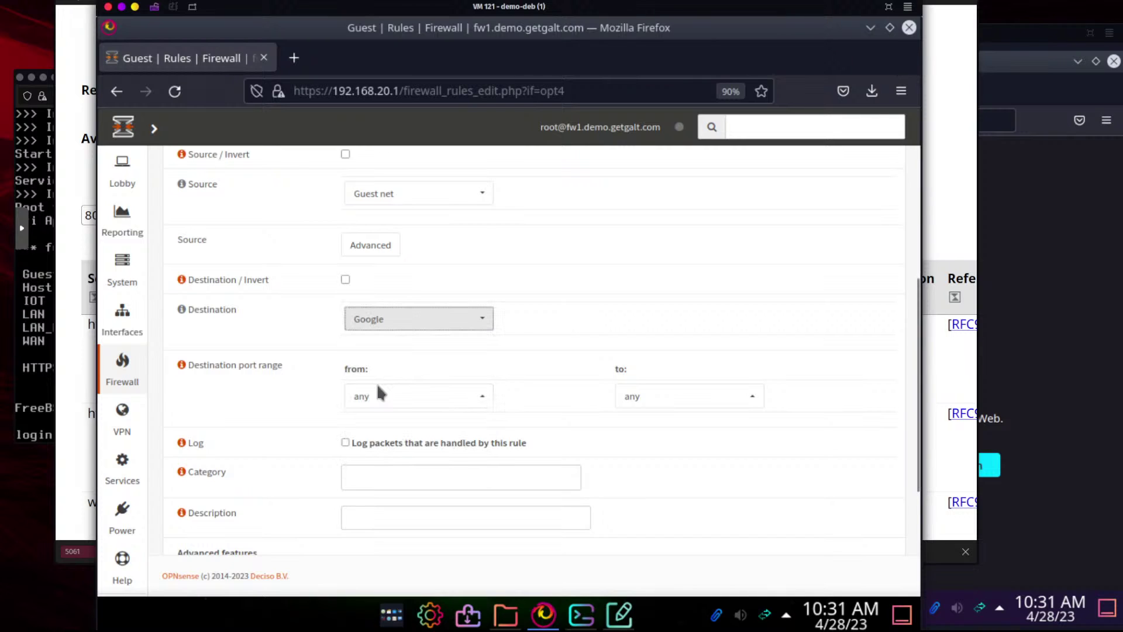
# Use Web_Standard as the destination port, describe it 'Allow web to google', and save
pyautogui.click(409, 396)
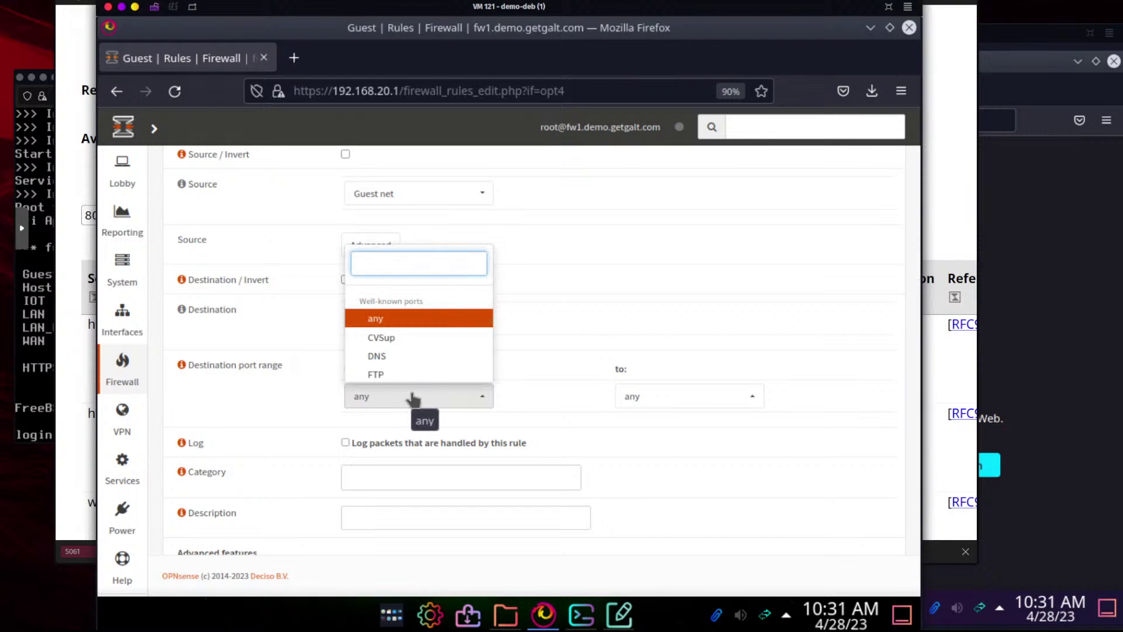
pyautogui.write('web')
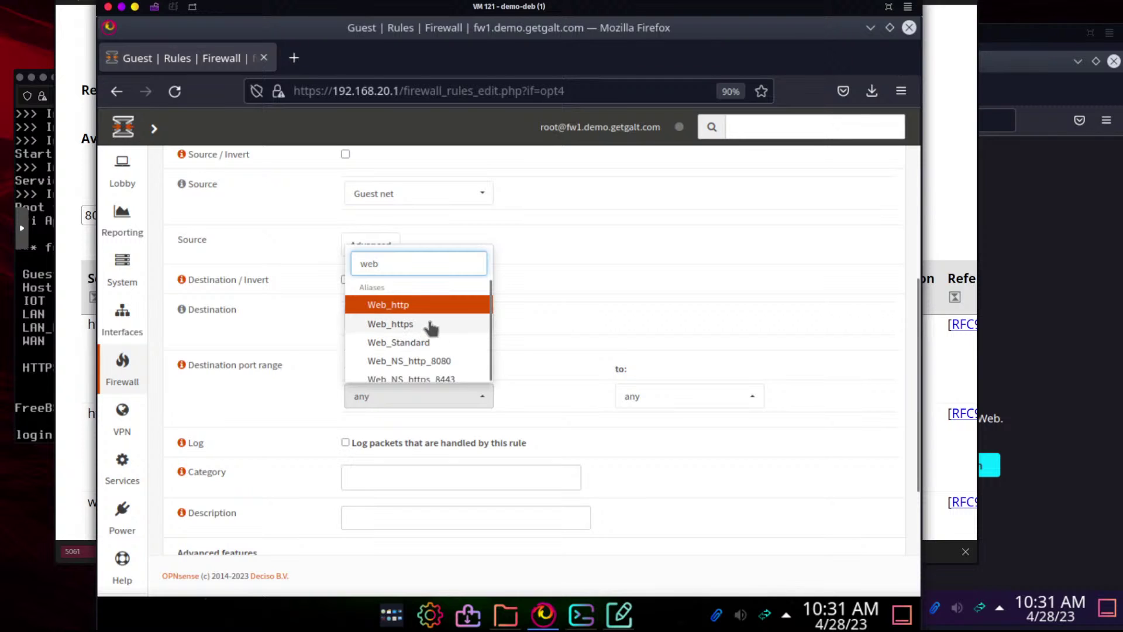
pyautogui.scroll(-1, 431, 327)
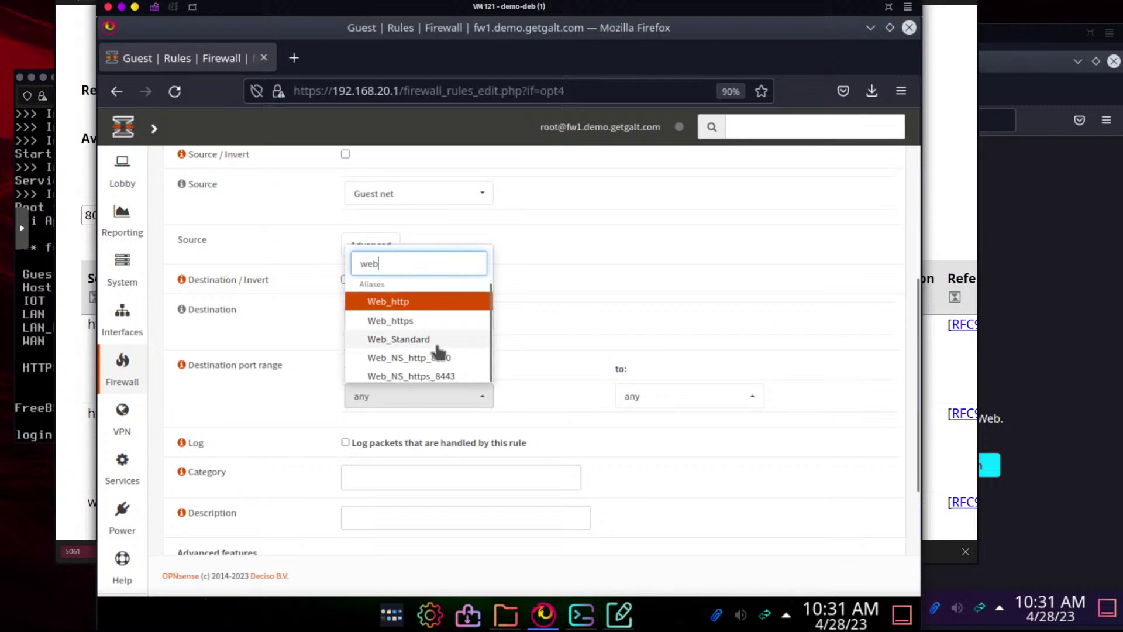
pyautogui.click(377, 340)
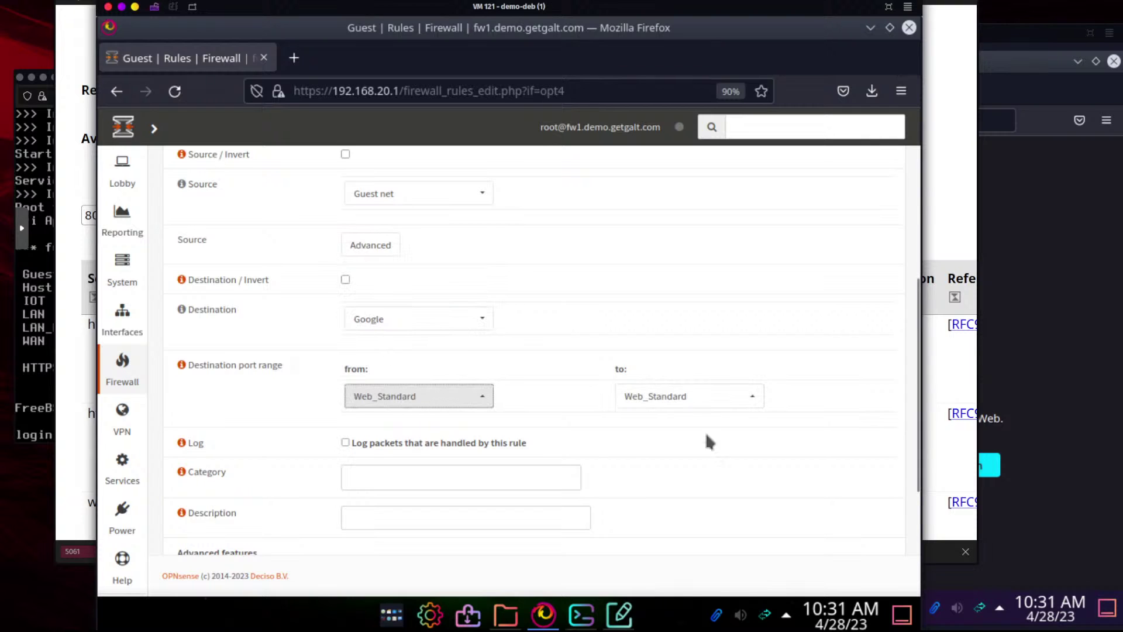
pyautogui.click(444, 513)
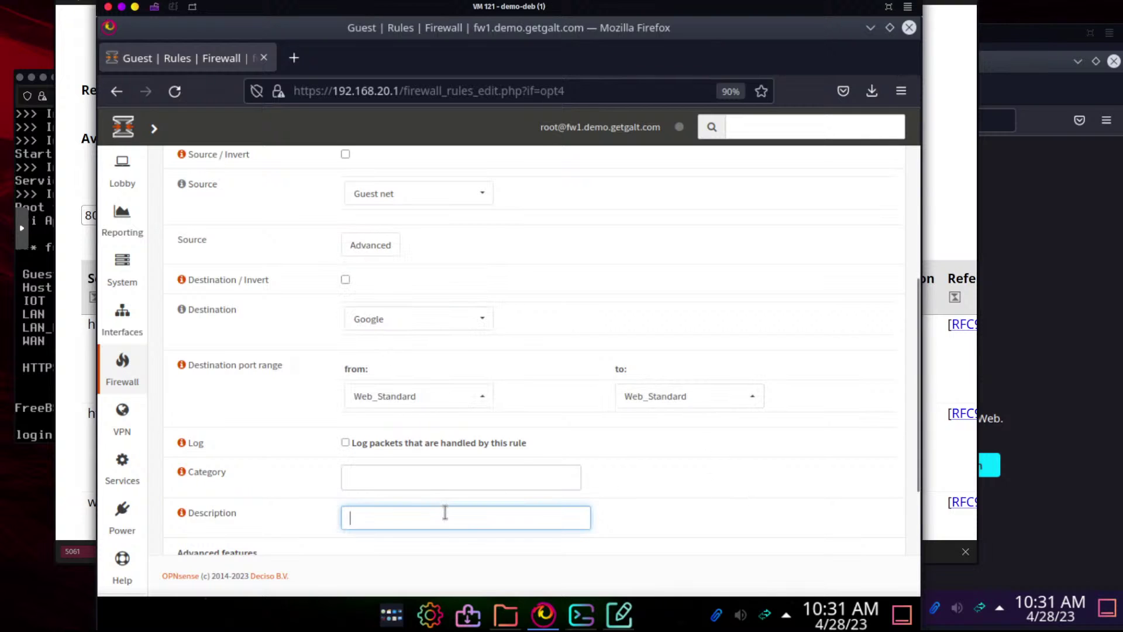
pyautogui.write('Allow web to google')
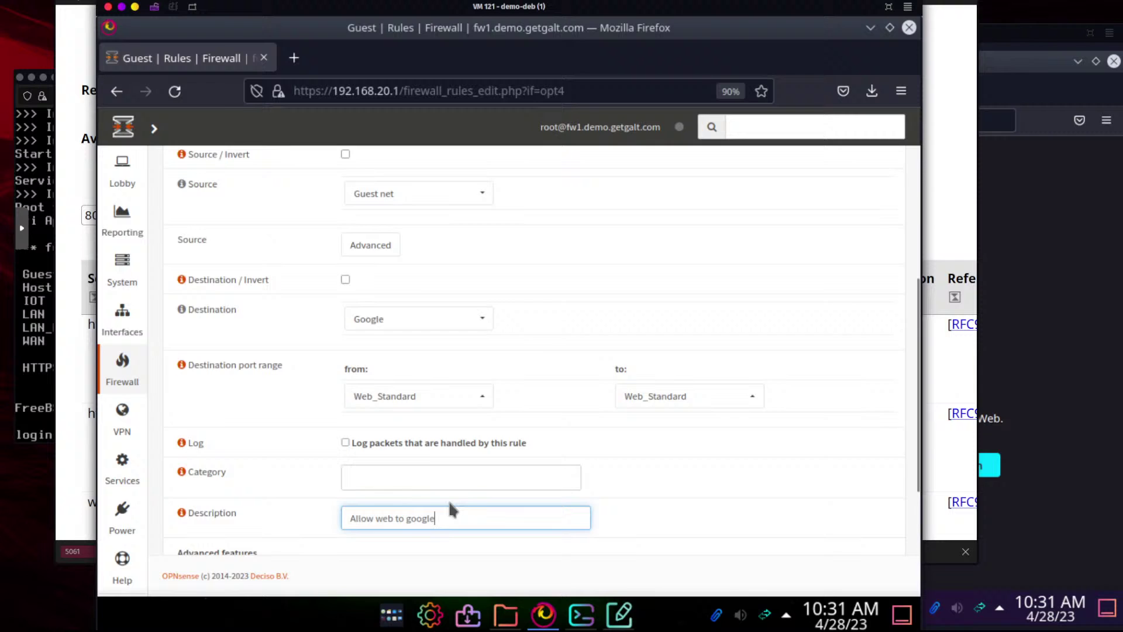
pyautogui.scroll(-3, 449, 505)
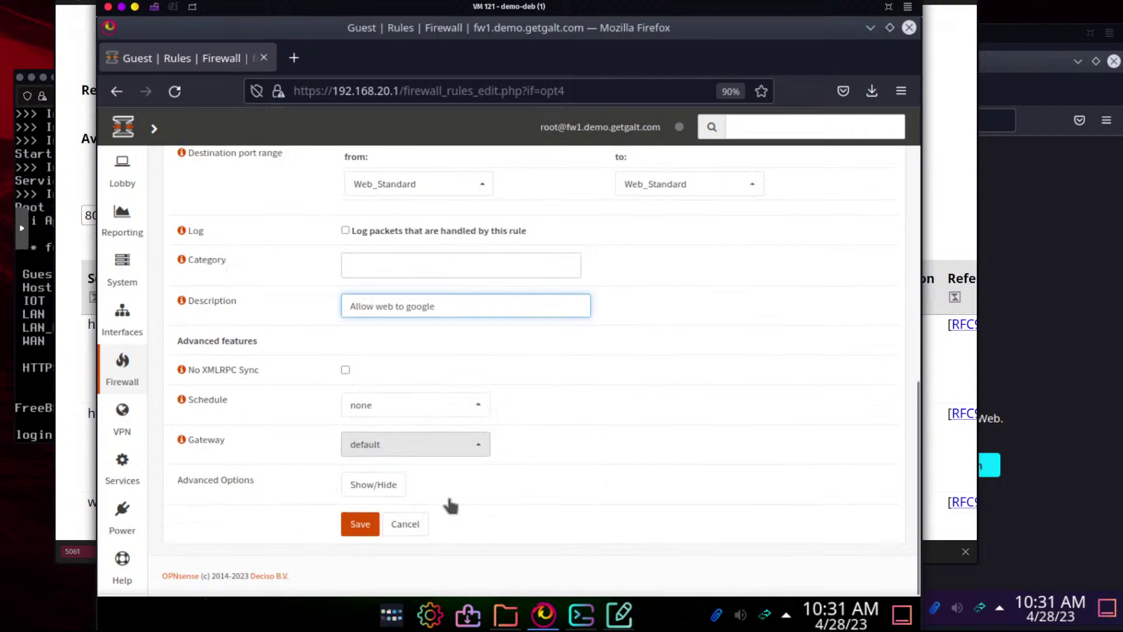
pyautogui.click(359, 523)
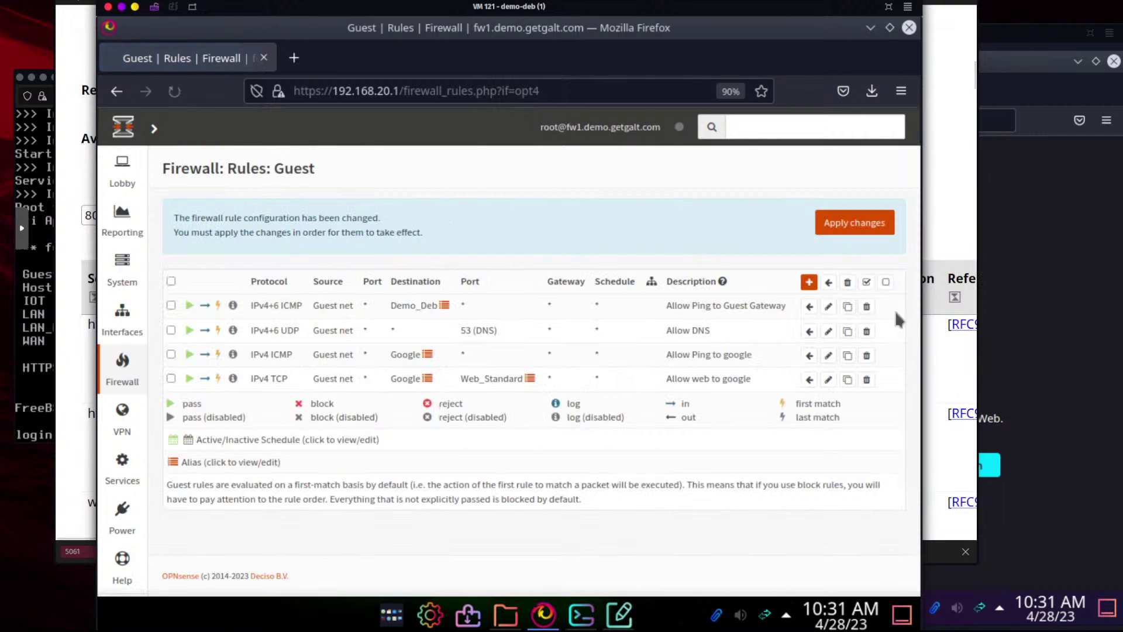
# Apply the Guest rule changes and retest Google in the guest browser, which now loads
pyautogui.click(1076, 209)
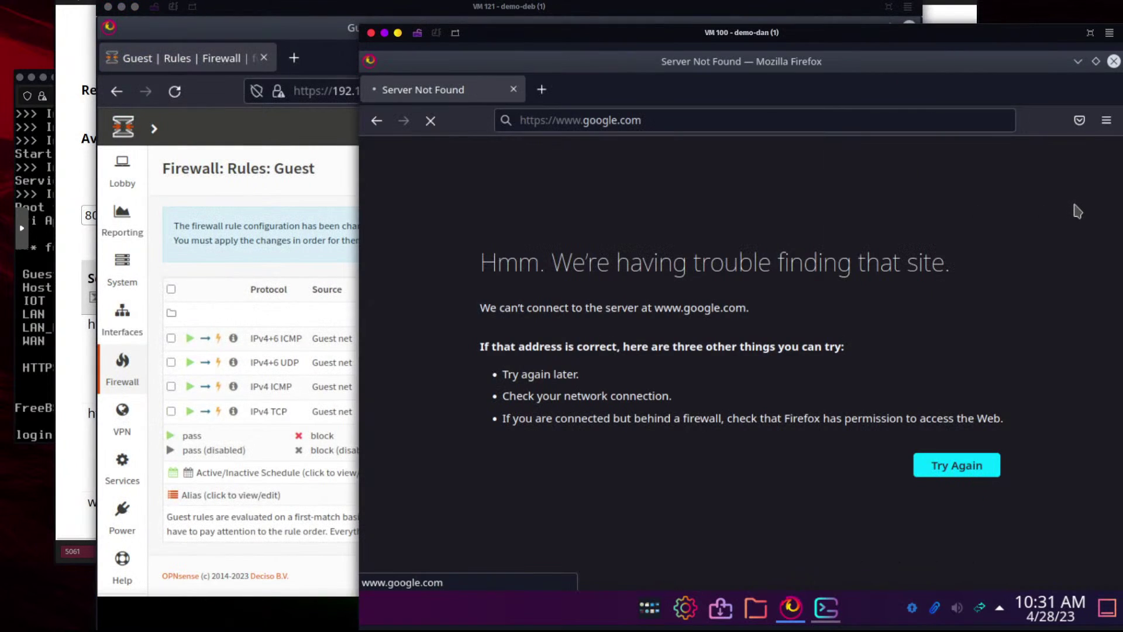
pyautogui.click(270, 174)
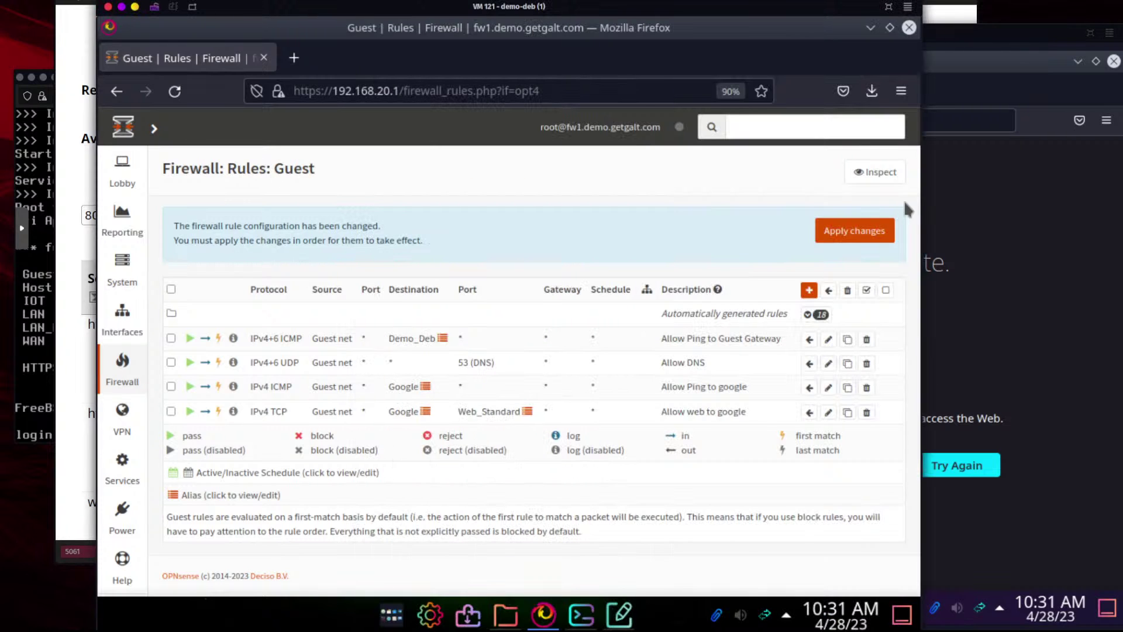
pyautogui.click(874, 229)
pyautogui.click(1024, 245)
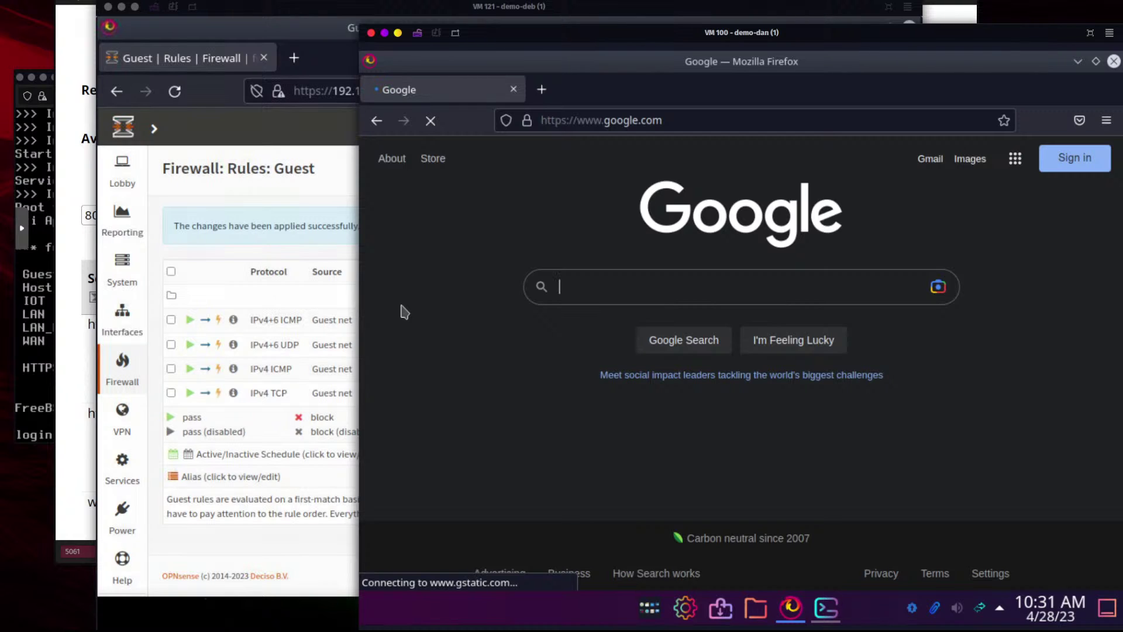
pyautogui.click(332, 174)
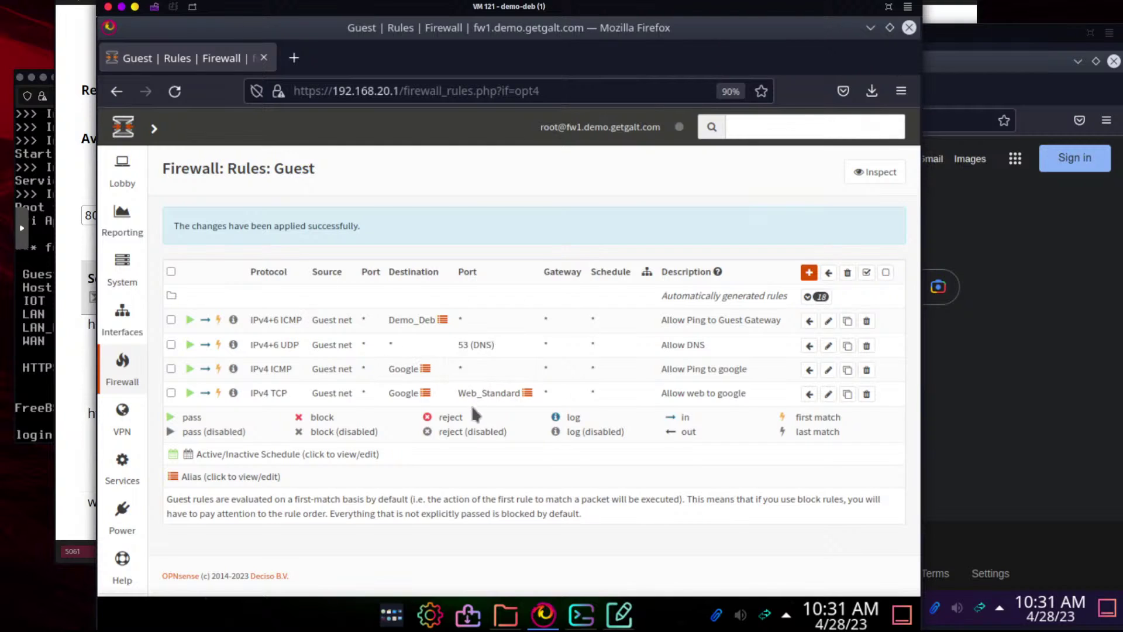
pyautogui.moveTo(471, 390)
pyautogui.moveTo(405, 365)
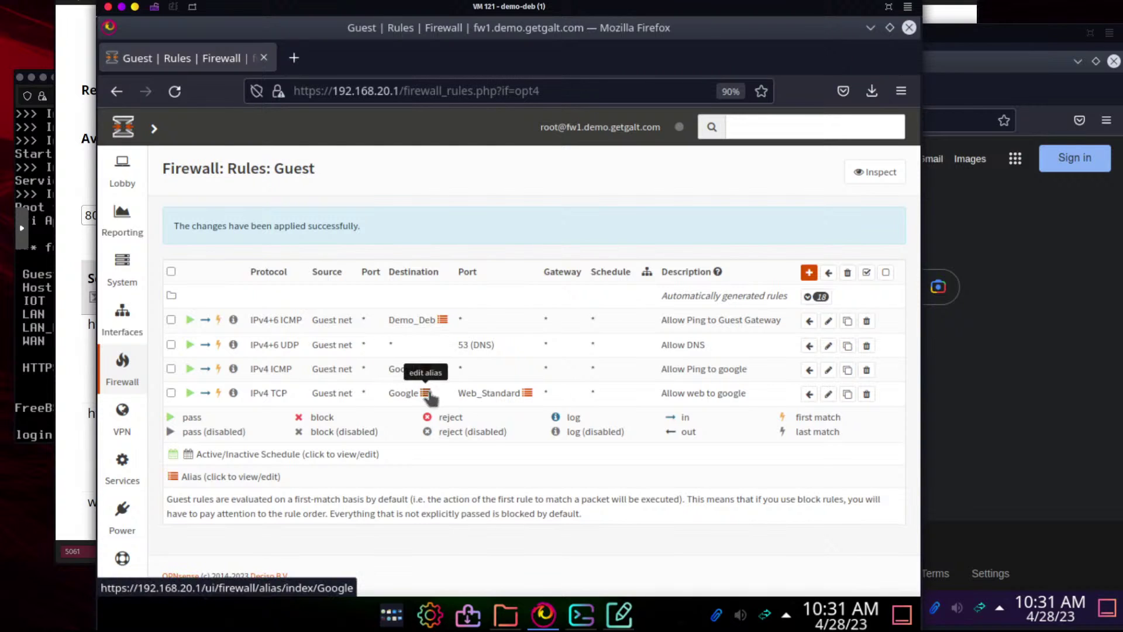
pyautogui.moveTo(410, 397)
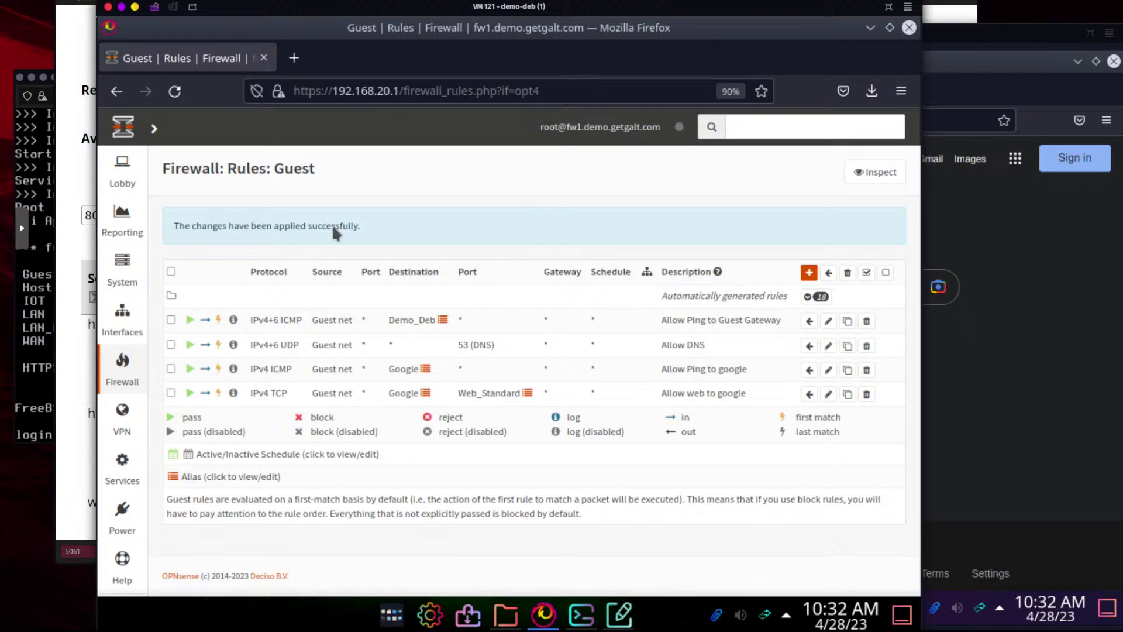
pyautogui.moveTo(402, 326)
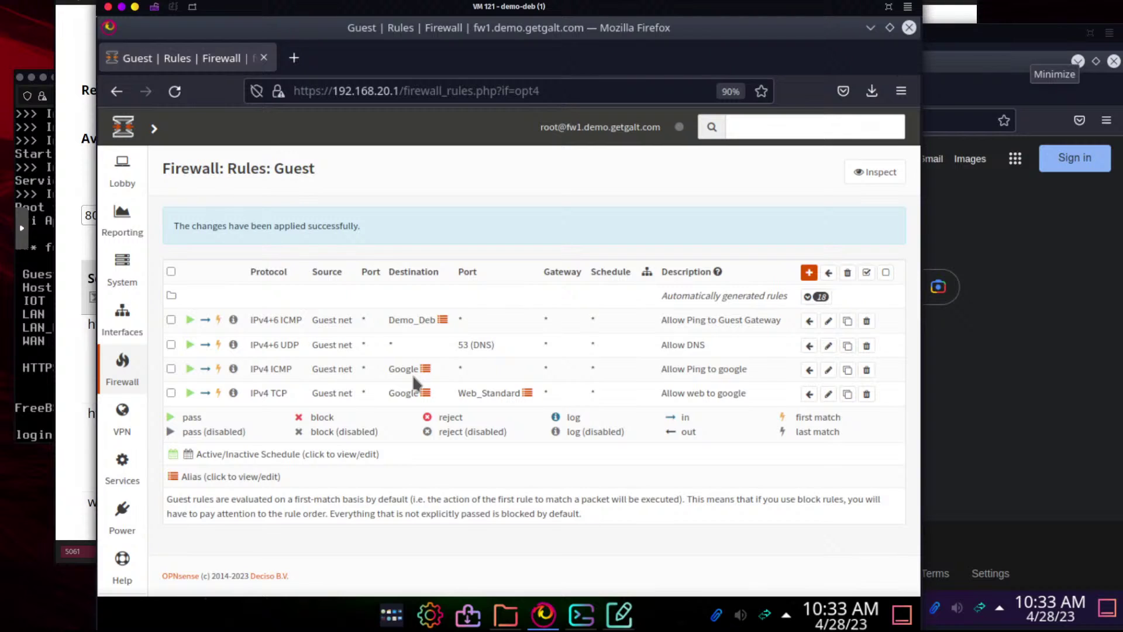
pyautogui.moveTo(412, 375)
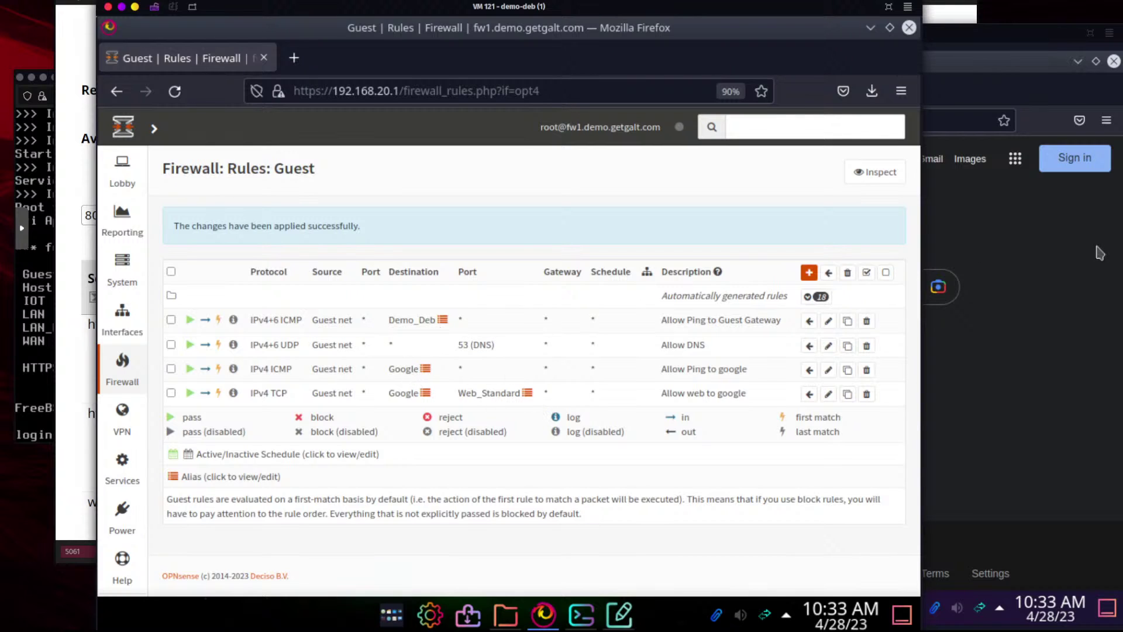
pyautogui.click(1069, 278)
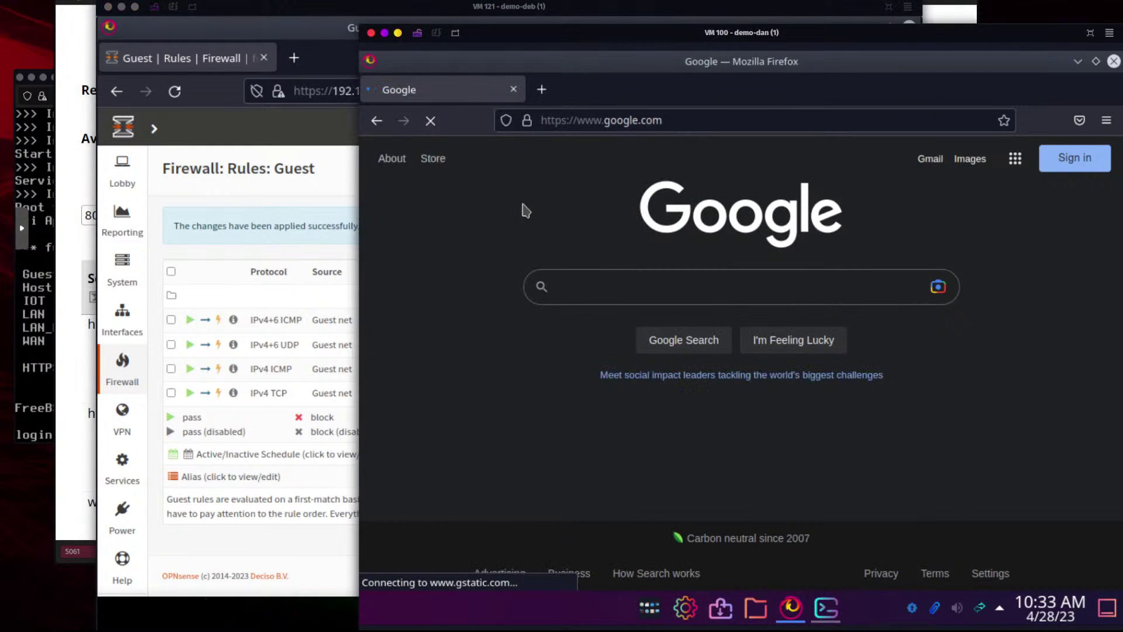
# Enter stapel.io in the guest VM's browser address bar to test whether it loads
pyautogui.click(684, 123)
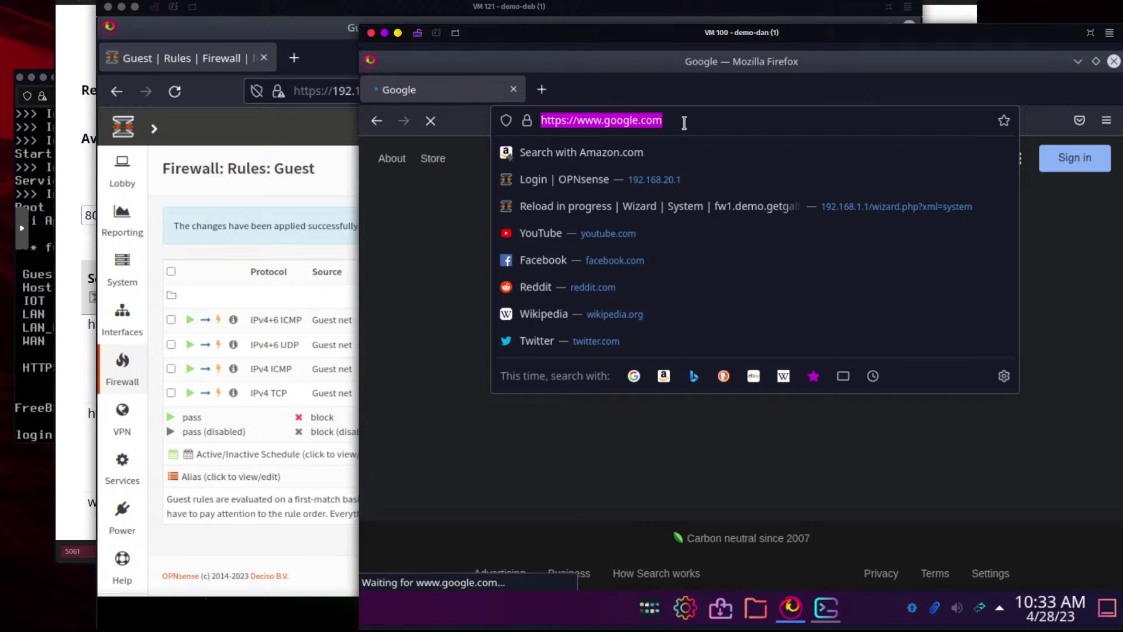
pyautogui.write('stapel.io')
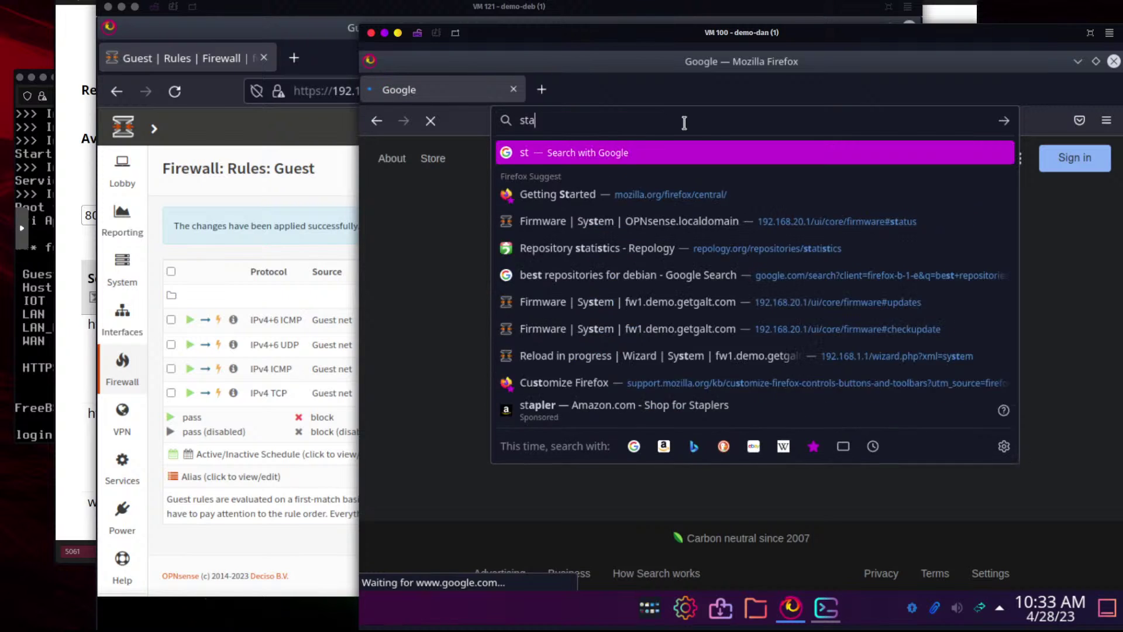
pyautogui.press('Return')
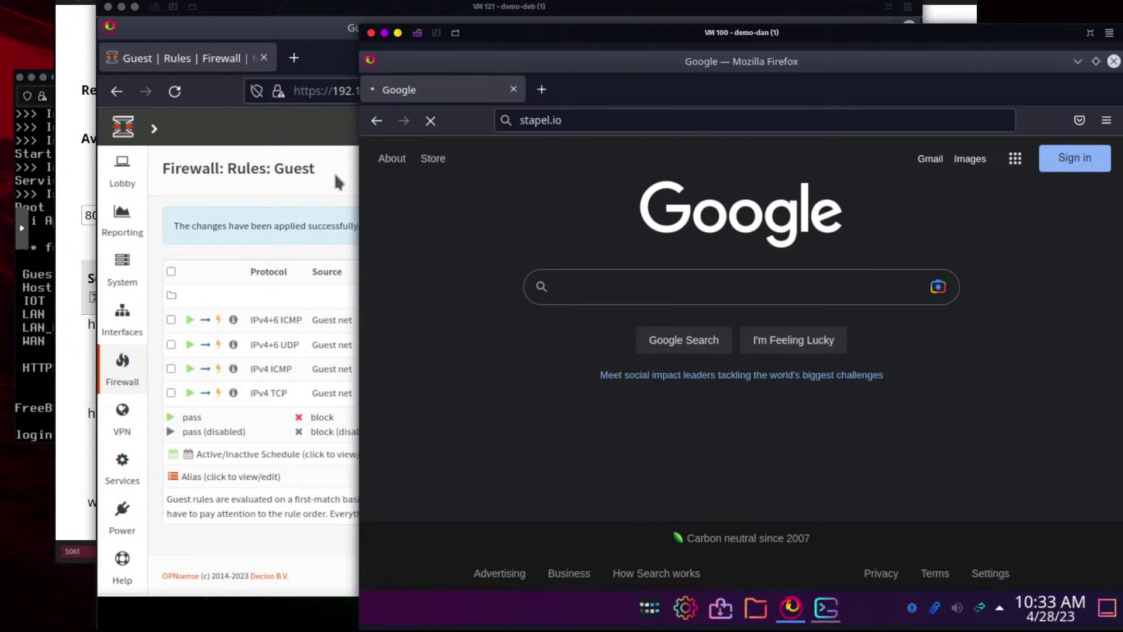
pyautogui.click(335, 173)
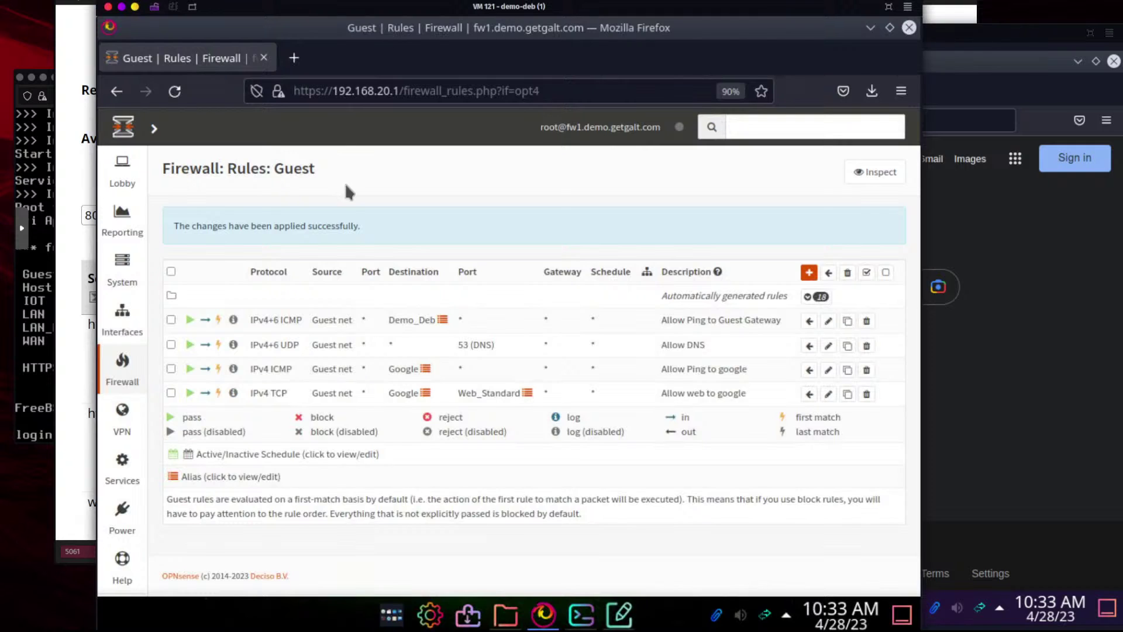
# Create a new alias named Stapel_IO with *.stapel.io as its content
pyautogui.moveTo(129, 362)
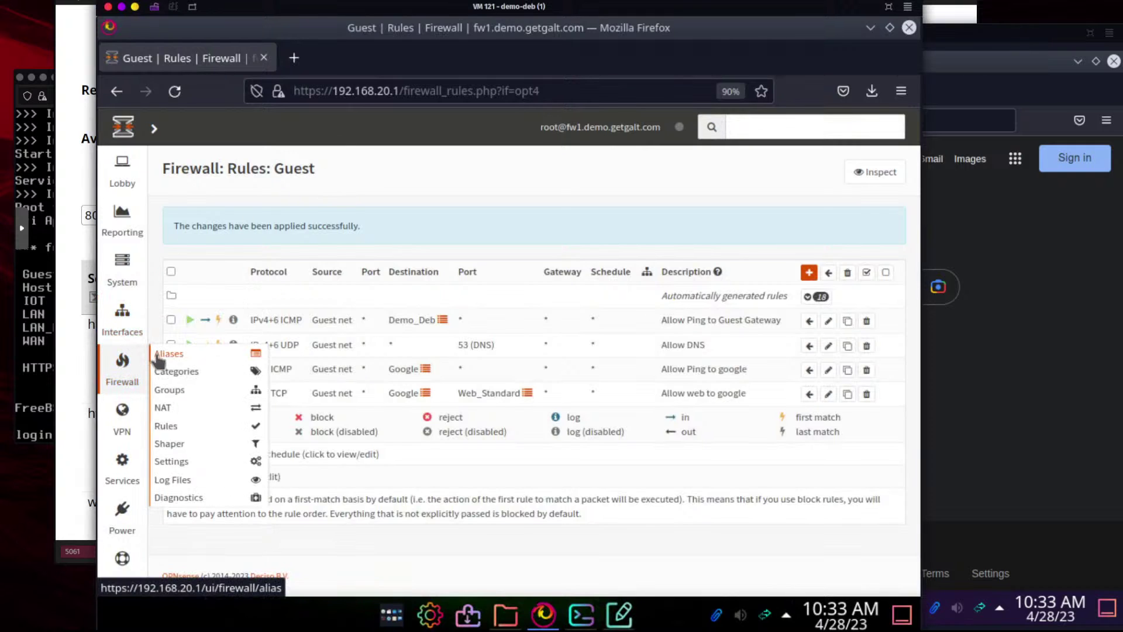
pyautogui.click(171, 355)
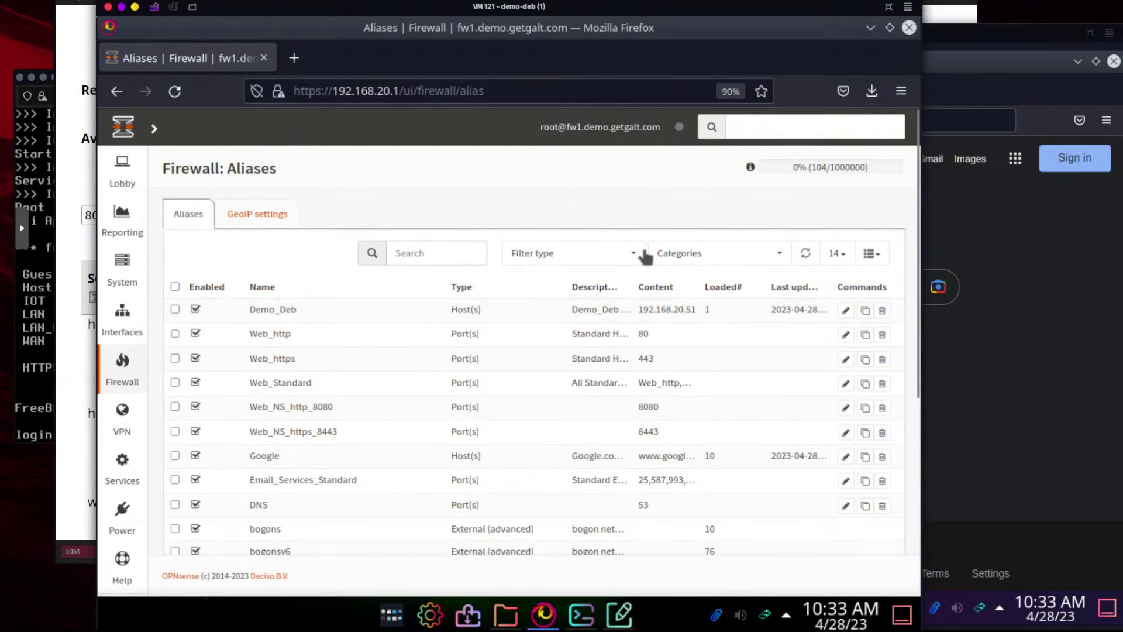
pyautogui.scroll(-5, 830, 361)
pyautogui.click(845, 338)
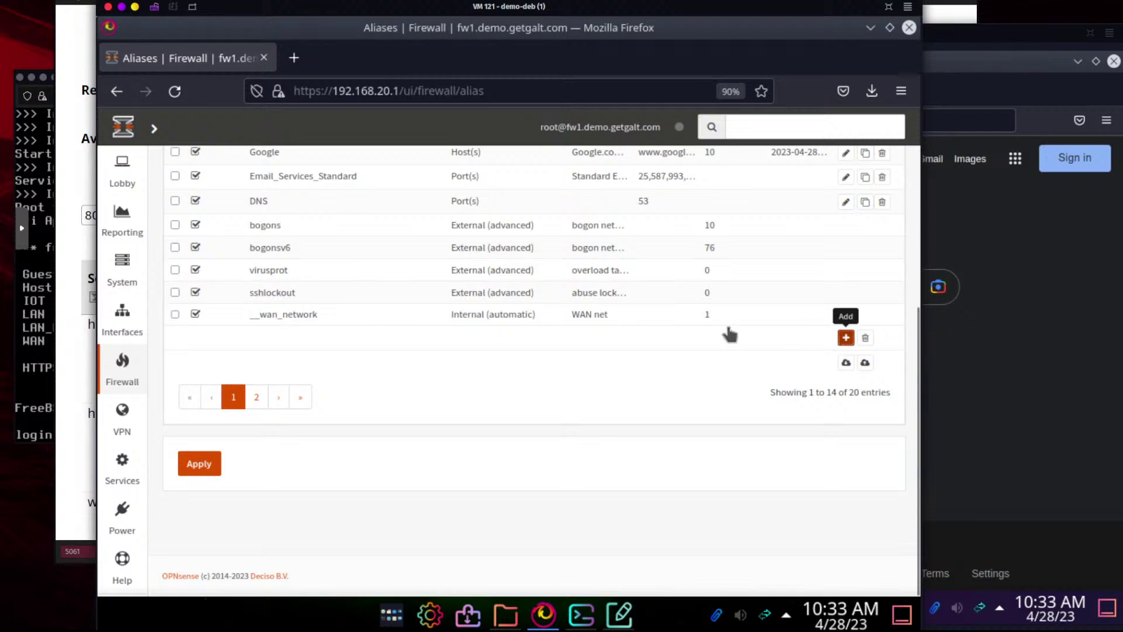
pyautogui.click(423, 279)
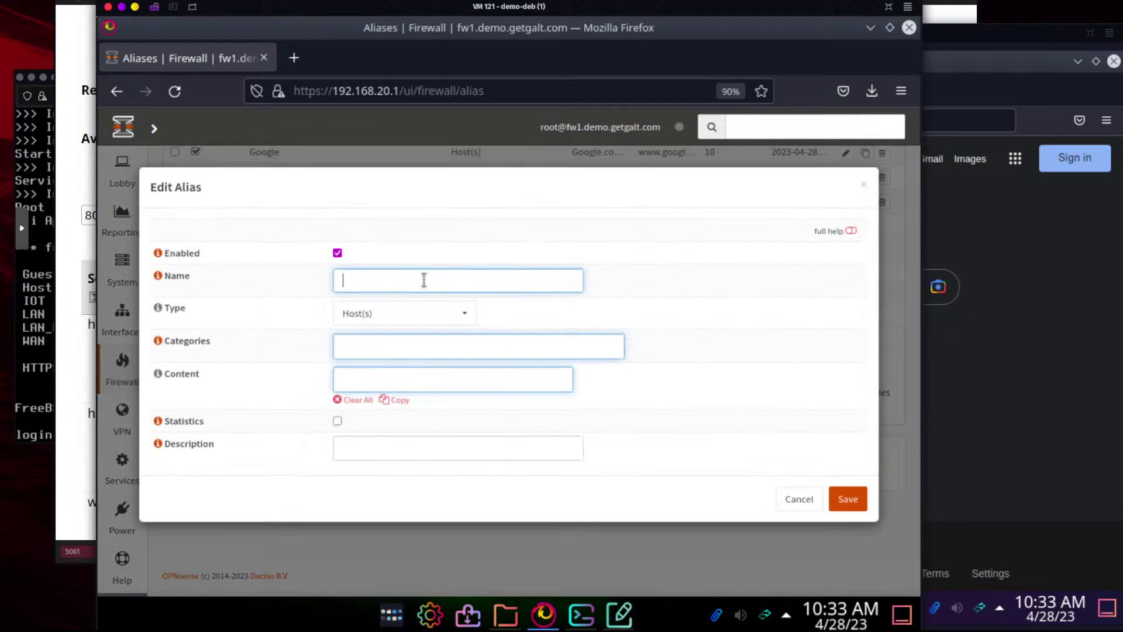
pyautogui.write('Stapel_IO')
pyautogui.click(404, 339)
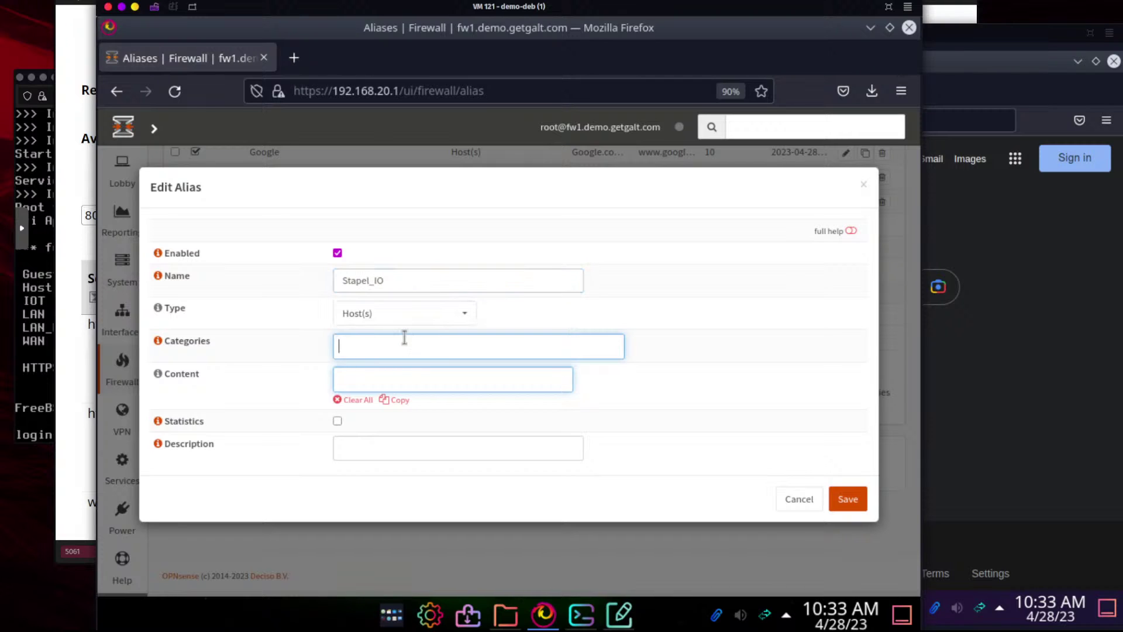
pyautogui.press('Tab')
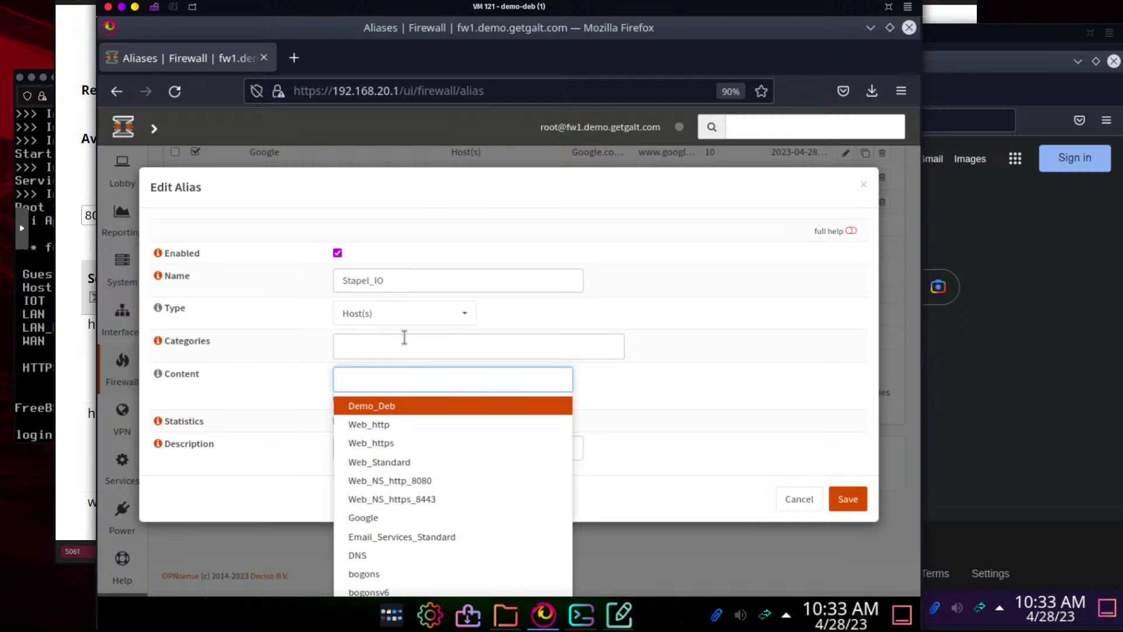
pyautogui.write('*')
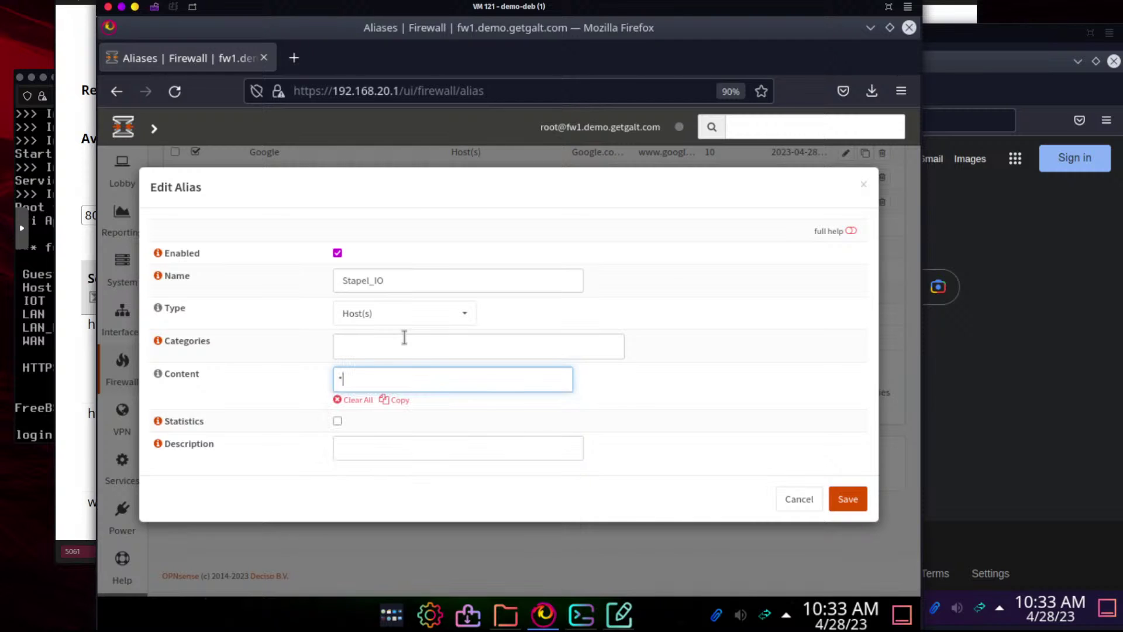
pyautogui.write('.stapel.io')
pyautogui.press('Return')
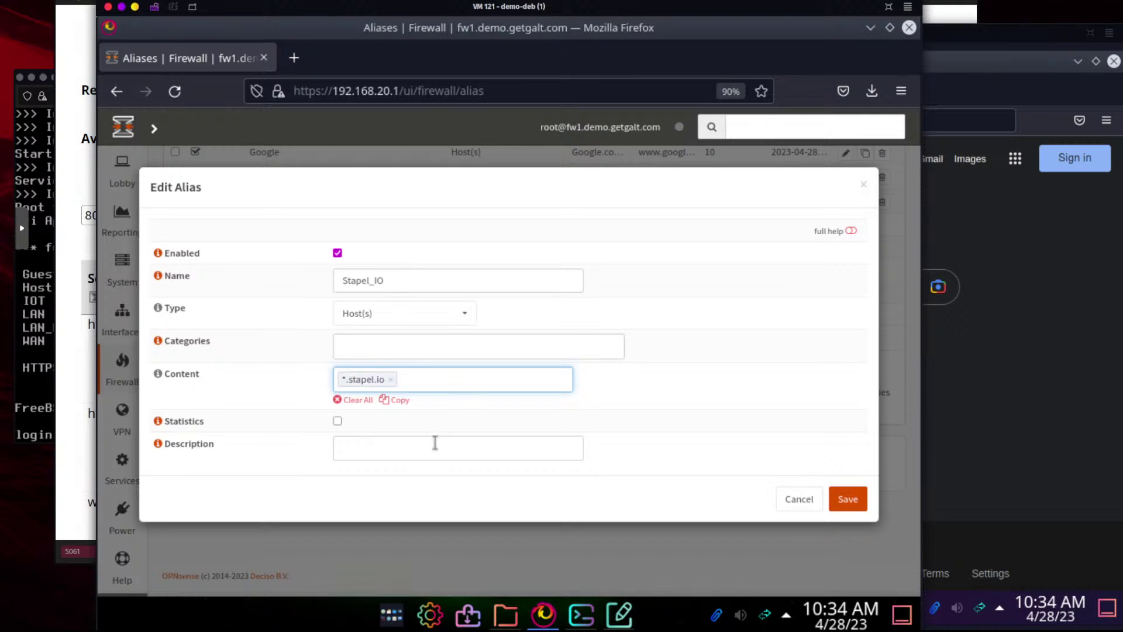
# Describe it 'All Stapel Websites', save, and remove the rejected *.stapel.io entry
pyautogui.click(434, 443)
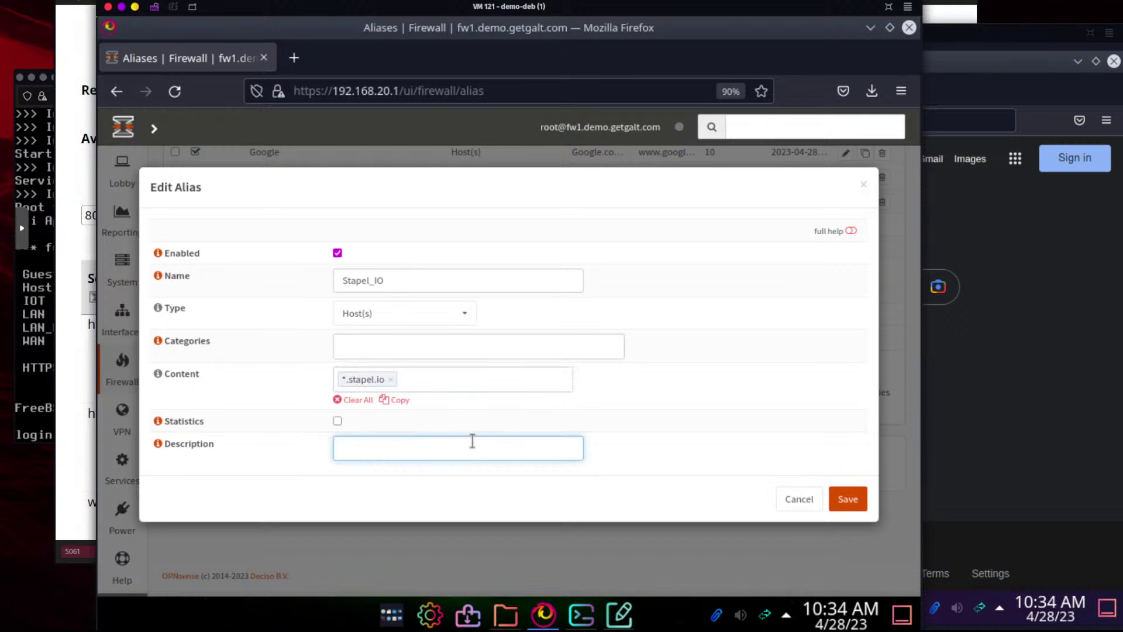
pyautogui.write('All Stapel Websites')
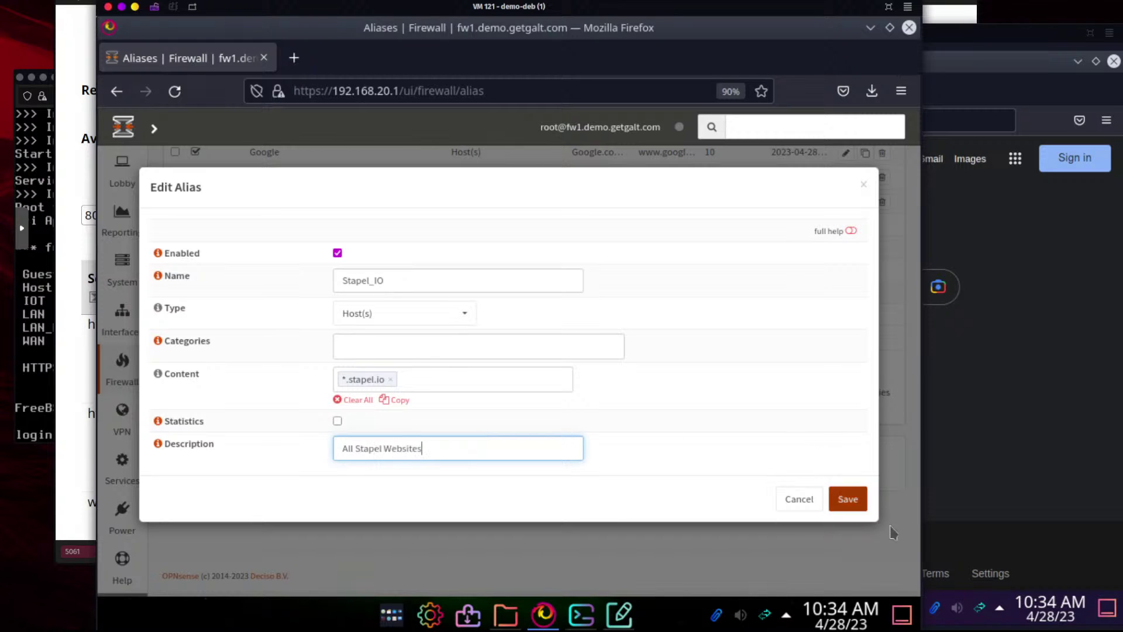
pyautogui.click(864, 509)
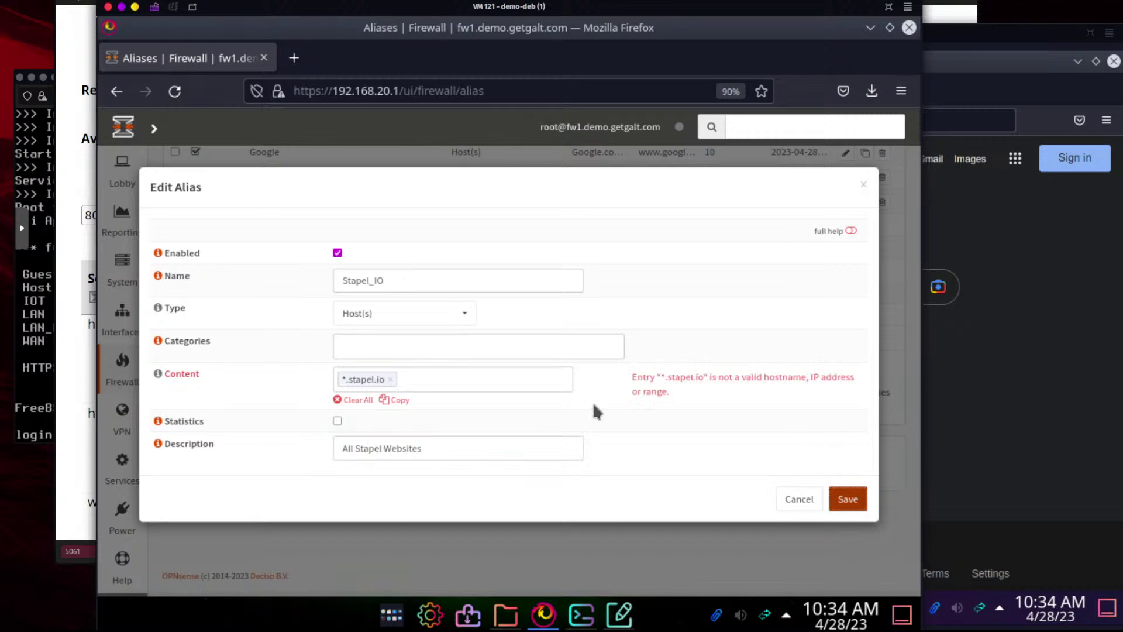
pyautogui.click(428, 378)
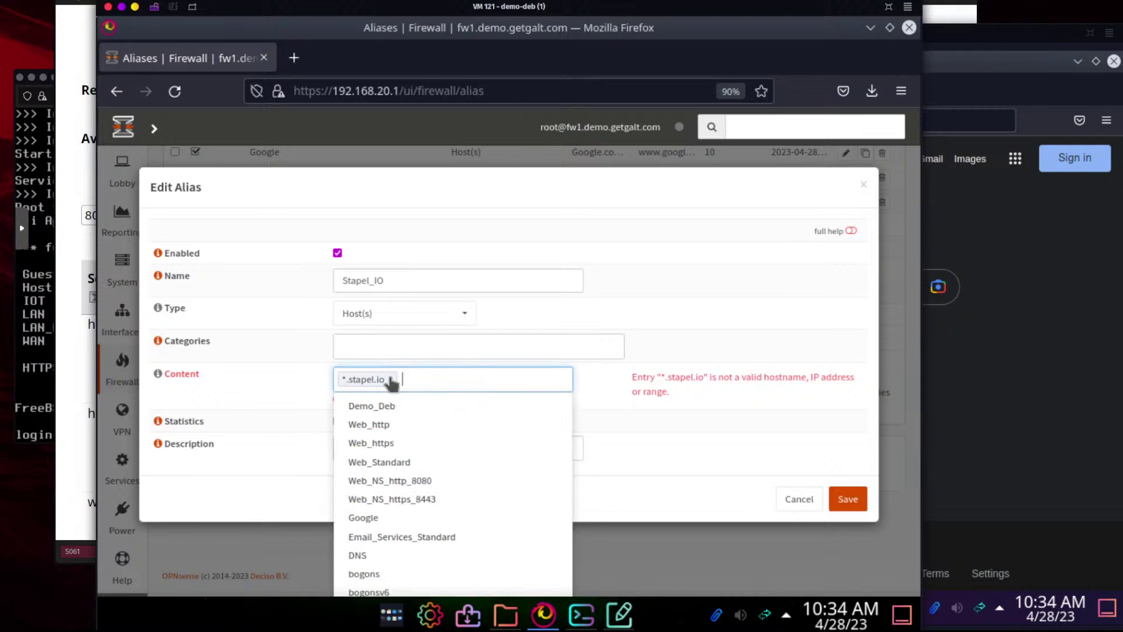
pyautogui.click(390, 379)
pyautogui.click(294, 57)
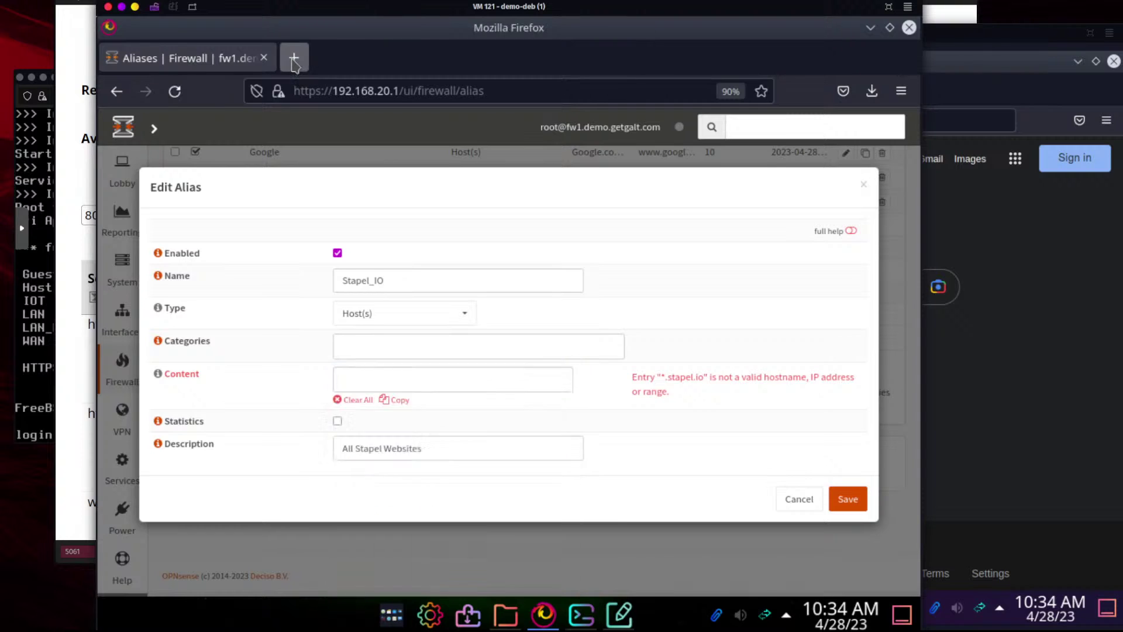
# Open the OPNsense documentation page on Aliases in a new tab
pyautogui.click(360, 90)
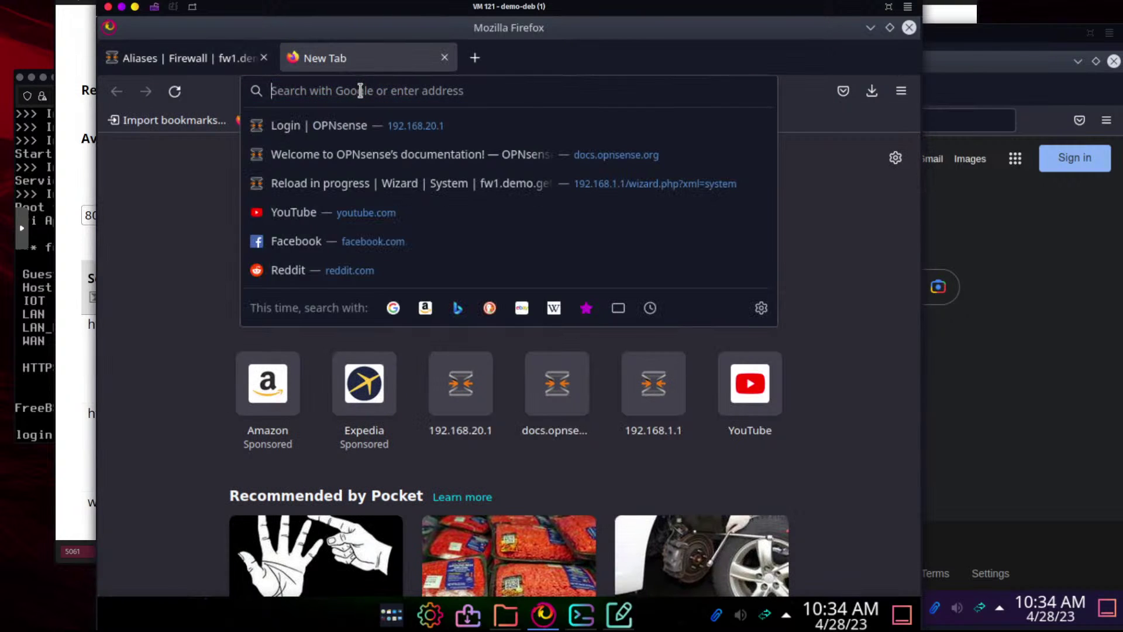
pyautogui.write('docs.st')
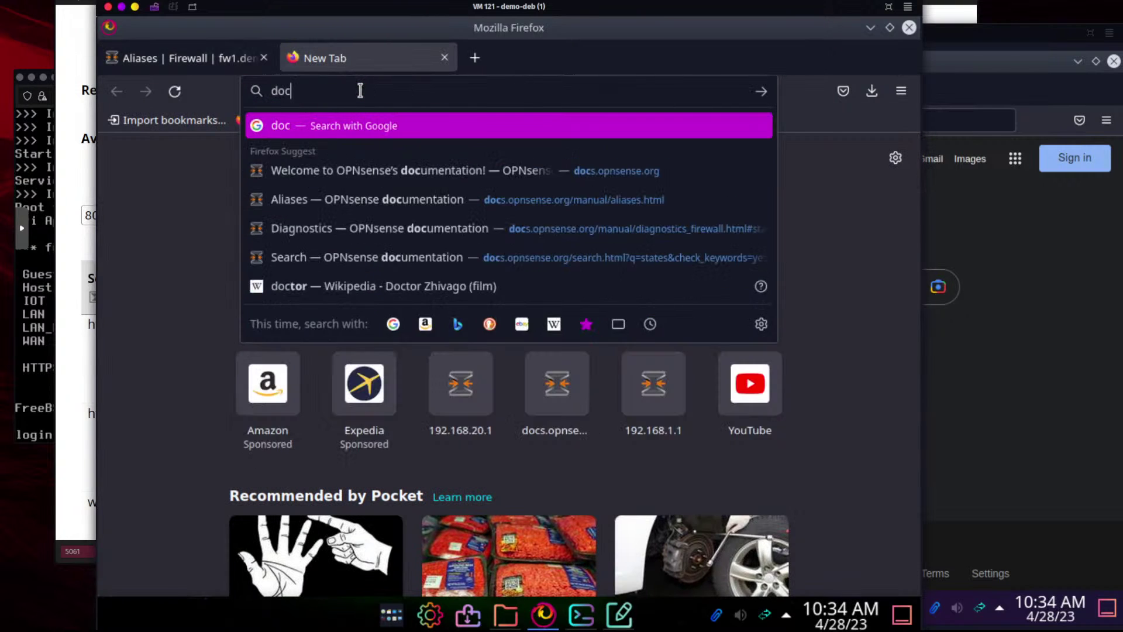
pyautogui.press('BackSpace')
pyautogui.press('BackSpace')
pyautogui.write('ope')
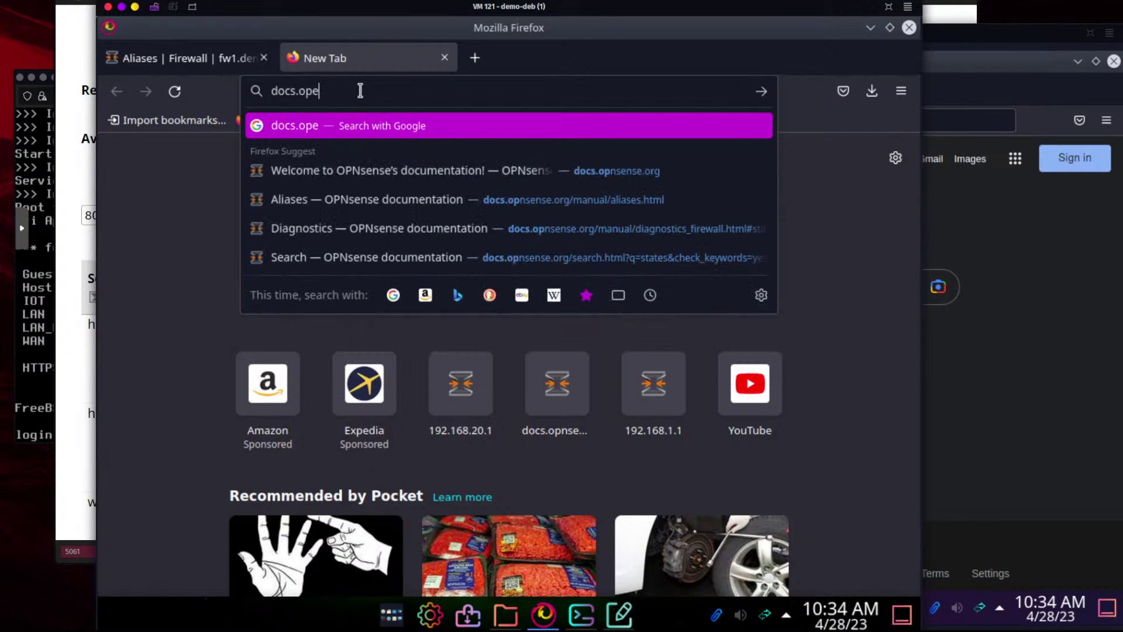
pyautogui.press('BackSpace')
pyautogui.write('nse')
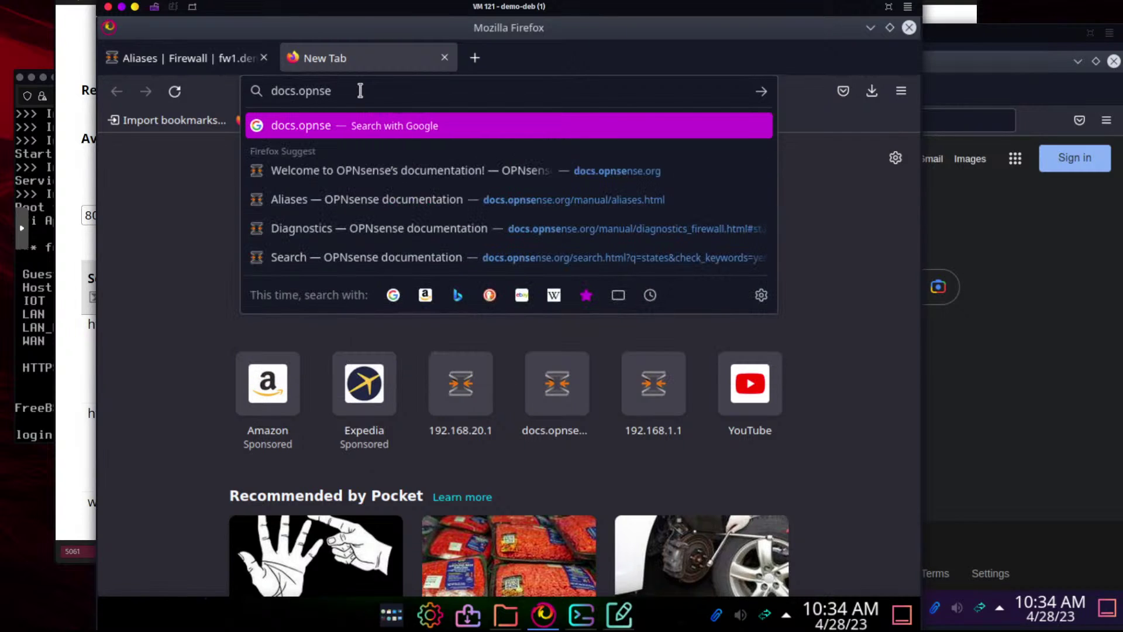
pyautogui.click(353, 202)
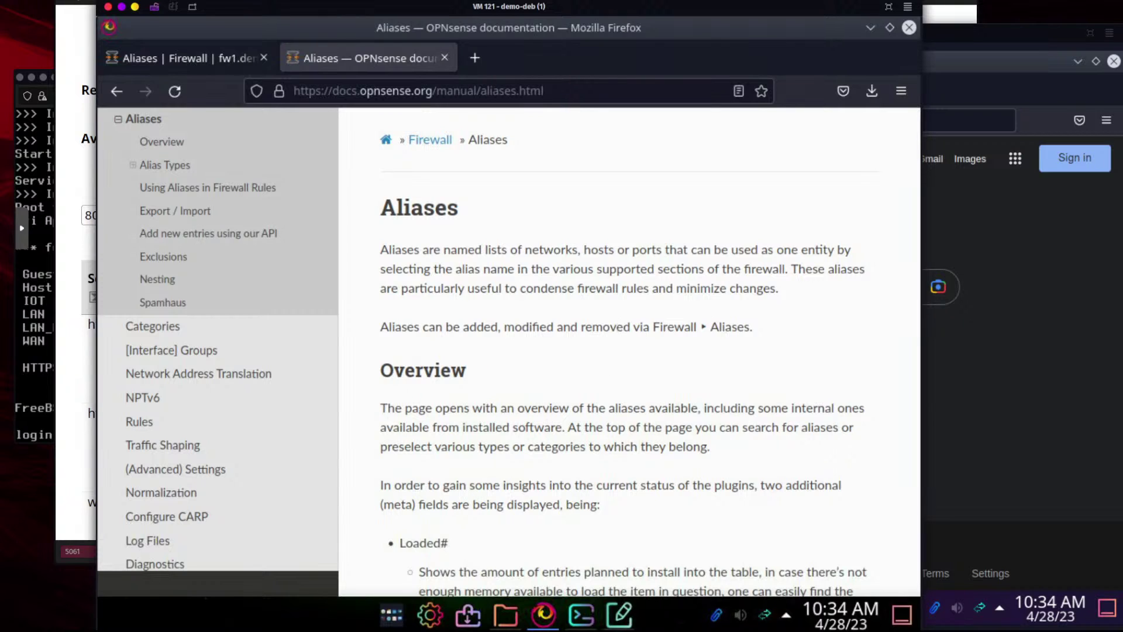
# Read the Alias Types and Hosts sections: hosts accept IPs, ranges or domain names
pyautogui.scroll(-3, 600, 403)
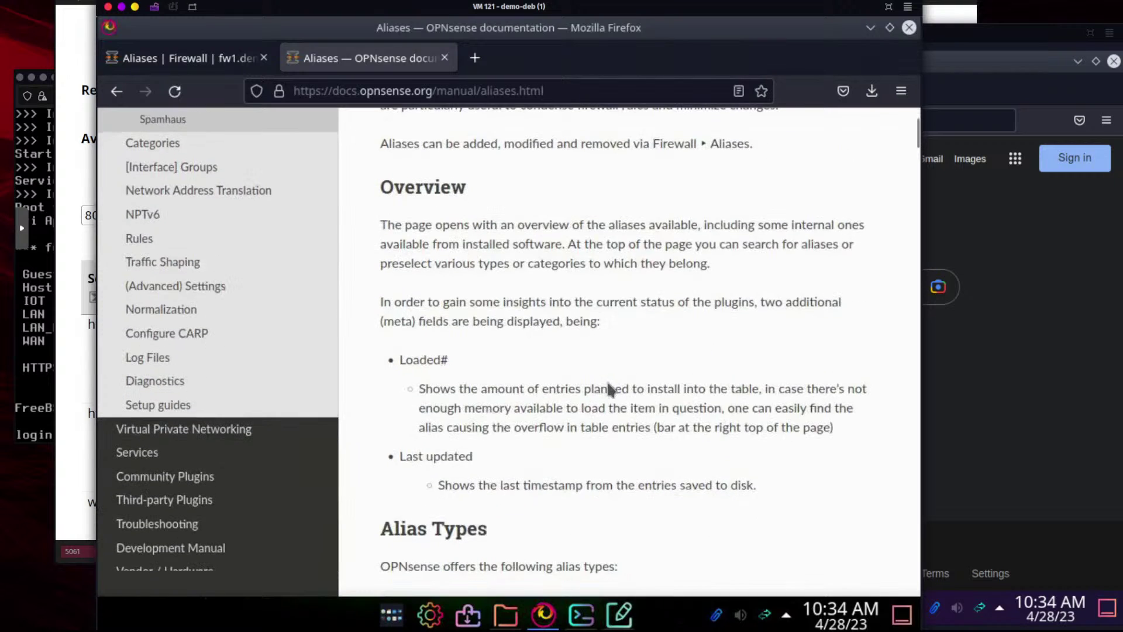
pyautogui.scroll(-5, 611, 387)
pyautogui.scroll(-6, 620, 386)
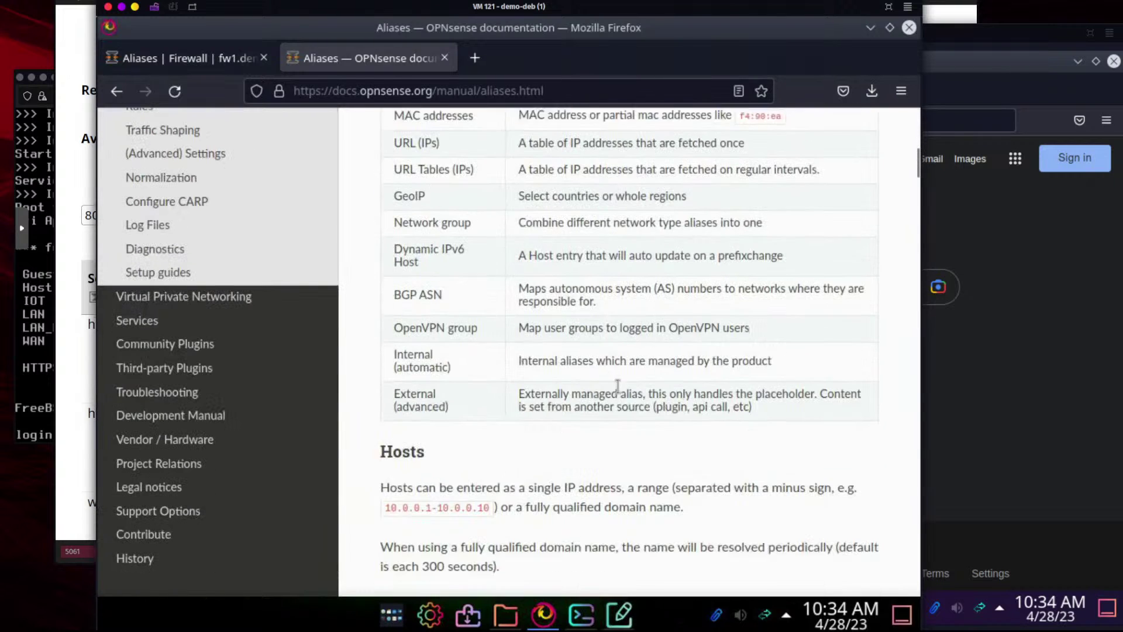
pyautogui.scroll(3, 640, 390)
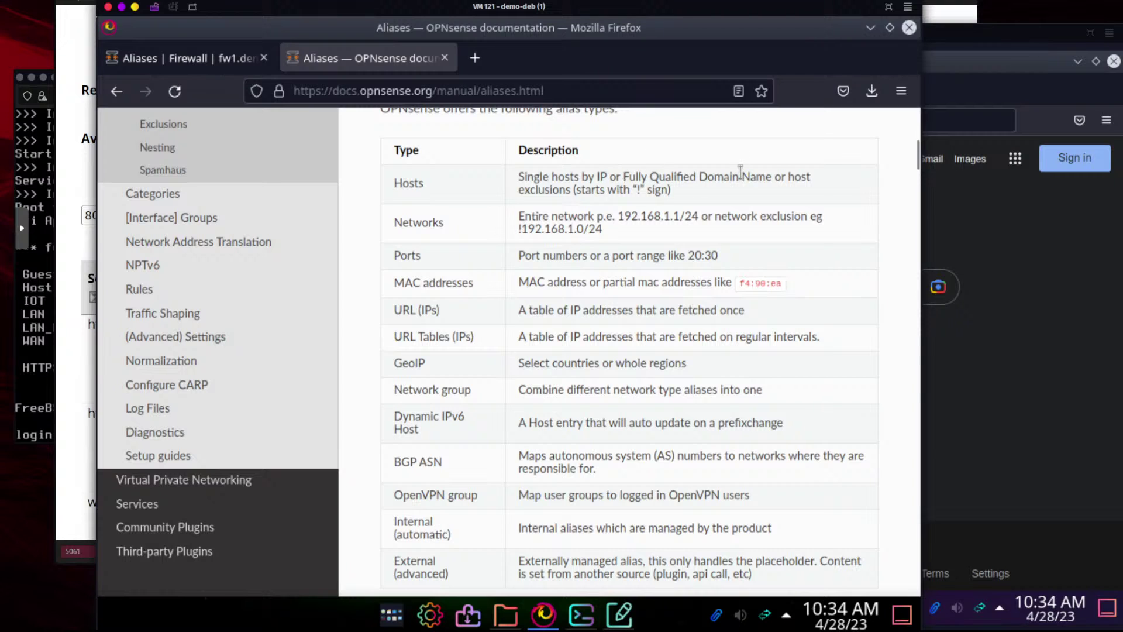
pyautogui.moveTo(607, 189); pyautogui.dragTo(651, 183)
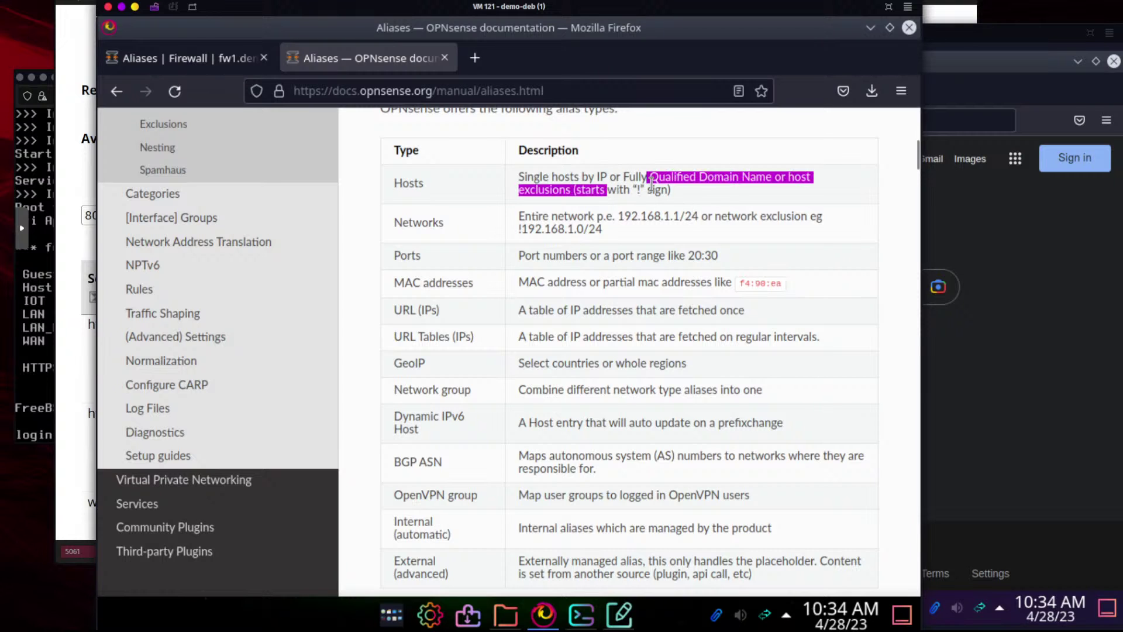
pyautogui.click(683, 190)
pyautogui.scroll(-8, 698, 347)
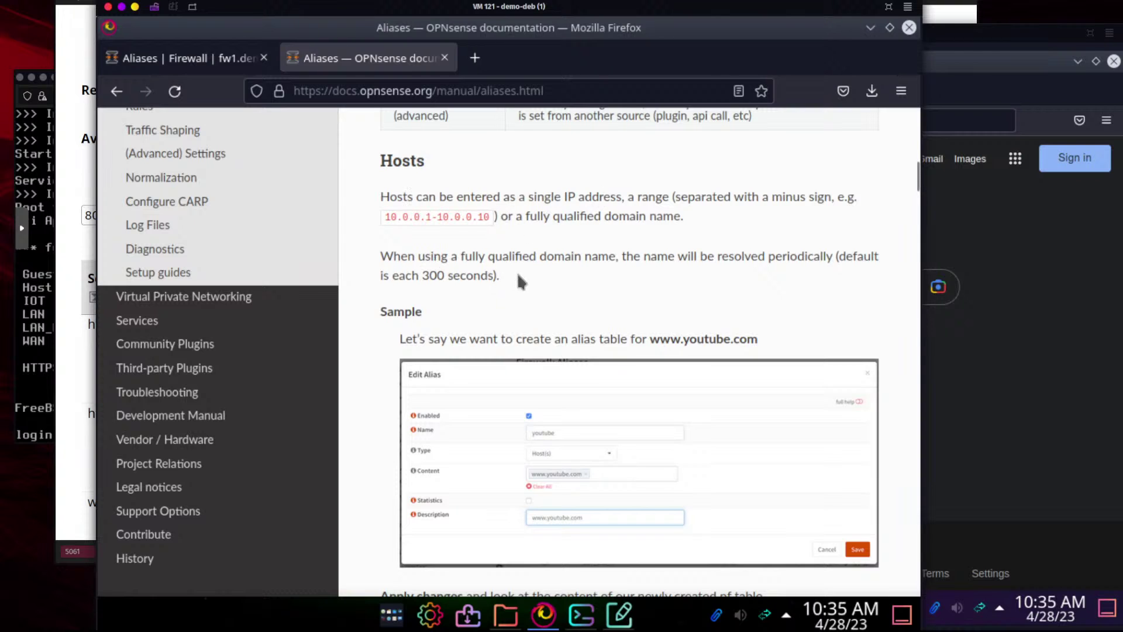
pyautogui.scroll(-3, 517, 274)
pyautogui.scroll(-3, 518, 277)
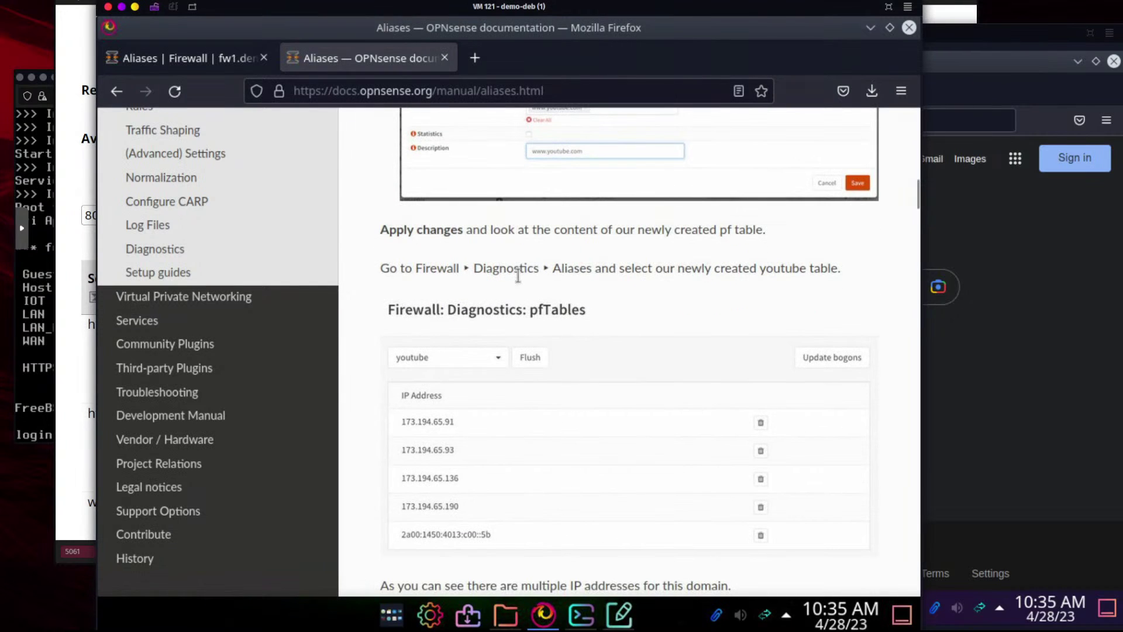
pyautogui.scroll(3, 615, 303)
pyautogui.click(176, 58)
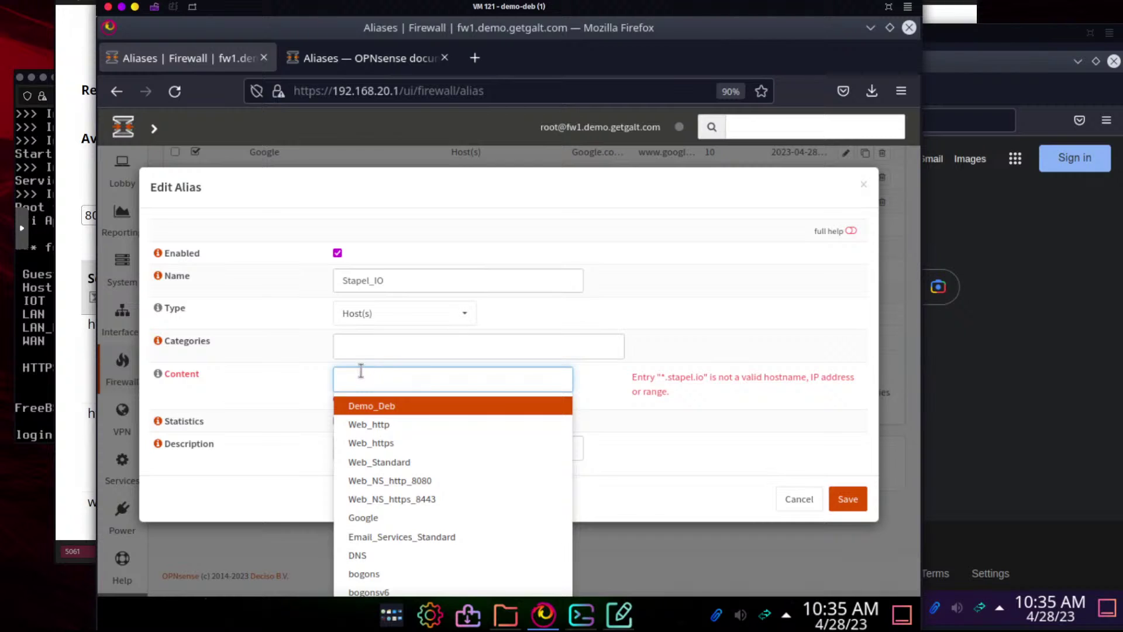
# Enter stapel.io as the alias content and shorten the description to 'Stapel Websites'
pyautogui.write('stapel')
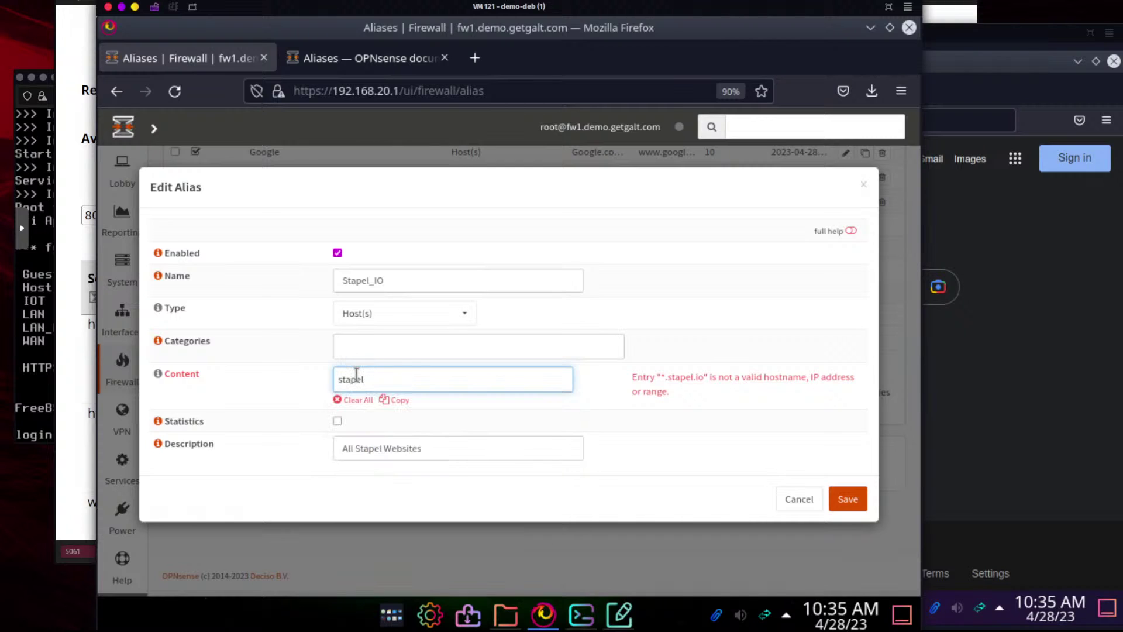
pyautogui.write('.io')
pyautogui.press('Return')
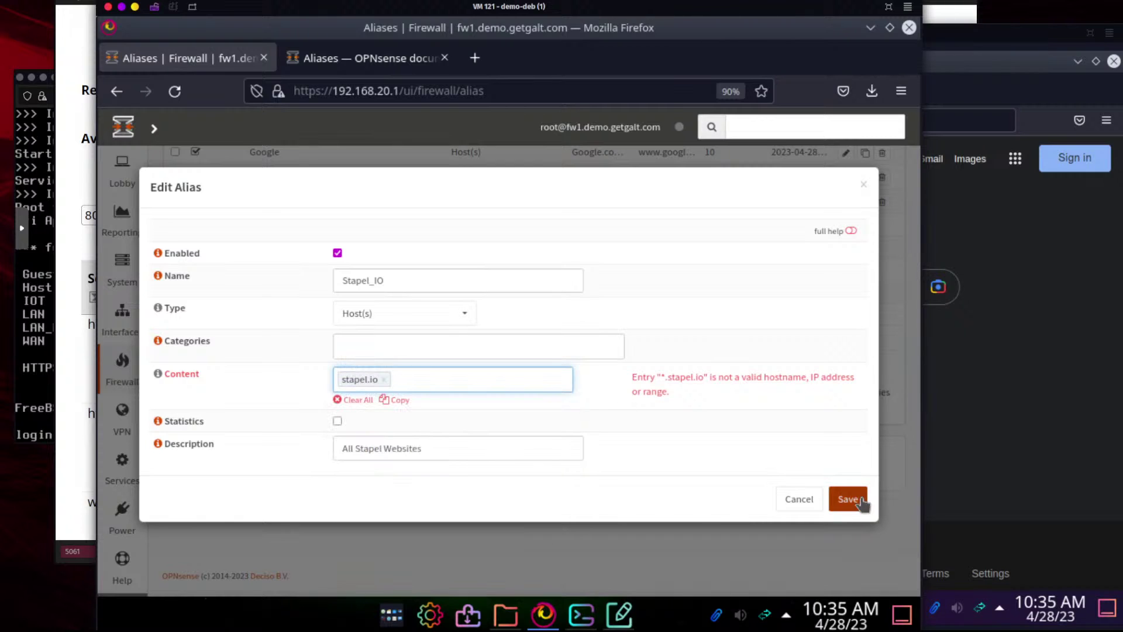
pyautogui.click(356, 448)
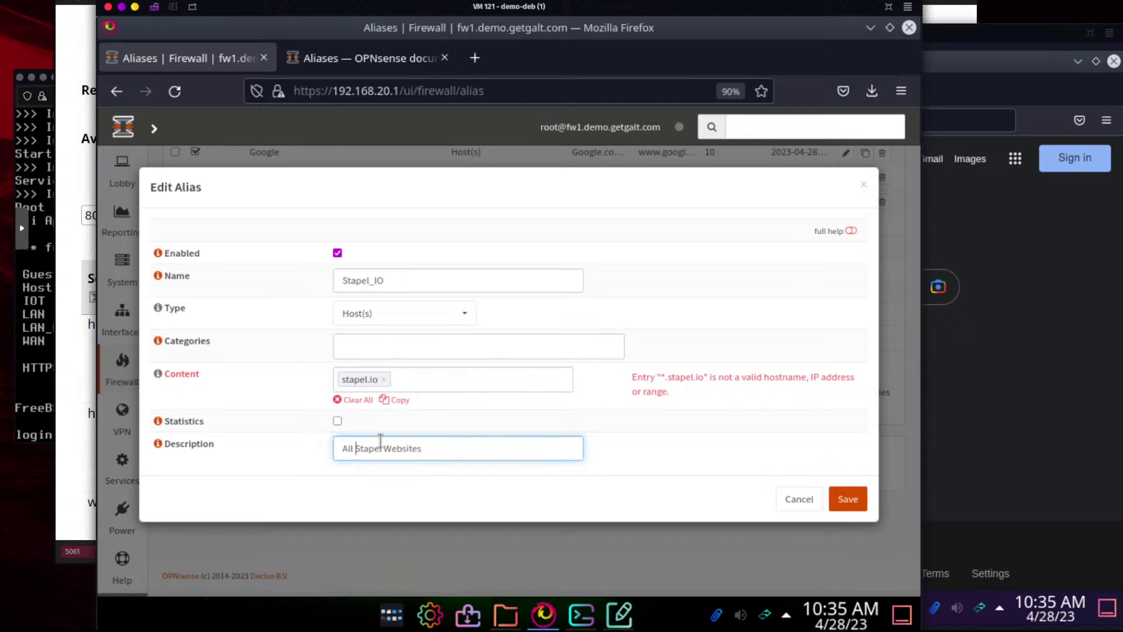
pyautogui.press('BackSpace')
pyautogui.press('BackSpace')
pyautogui.press('BackSpace')
pyautogui.press('BackSpace')
# Save the Stapel_IO alias and apply the alias changes
pyautogui.click(848, 499)
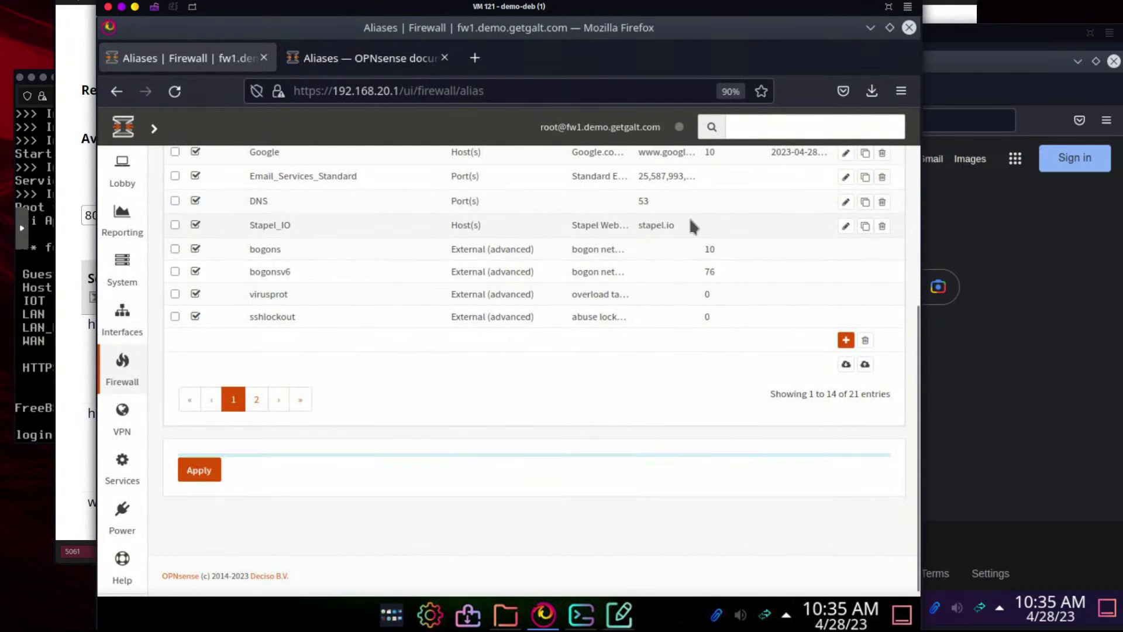
pyautogui.click(209, 475)
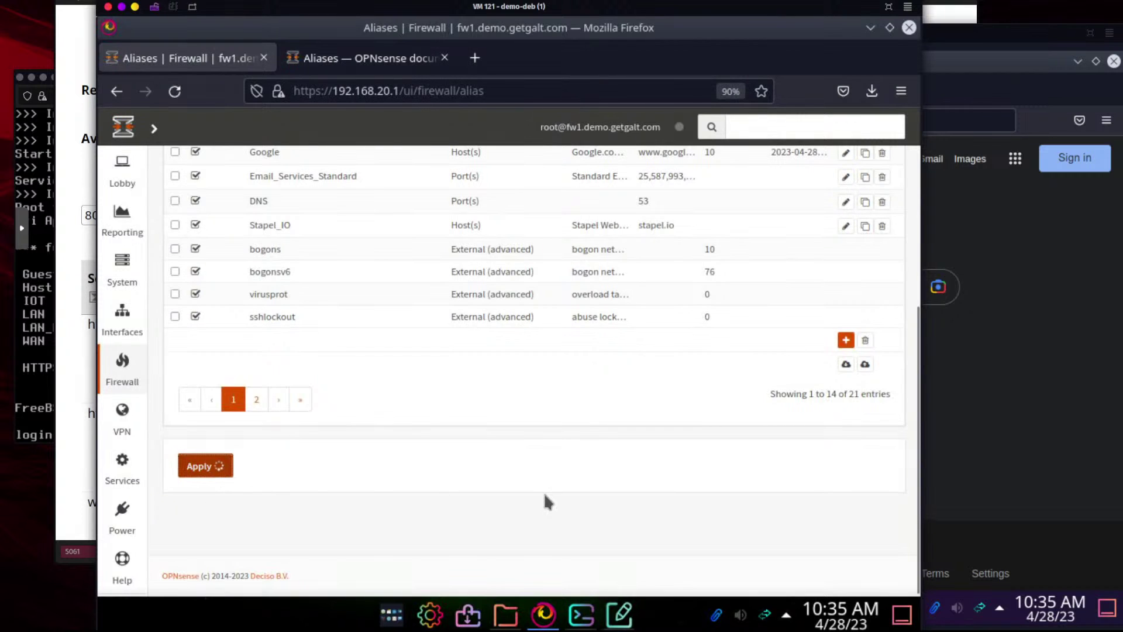
pyautogui.scroll(-5, 557, 421)
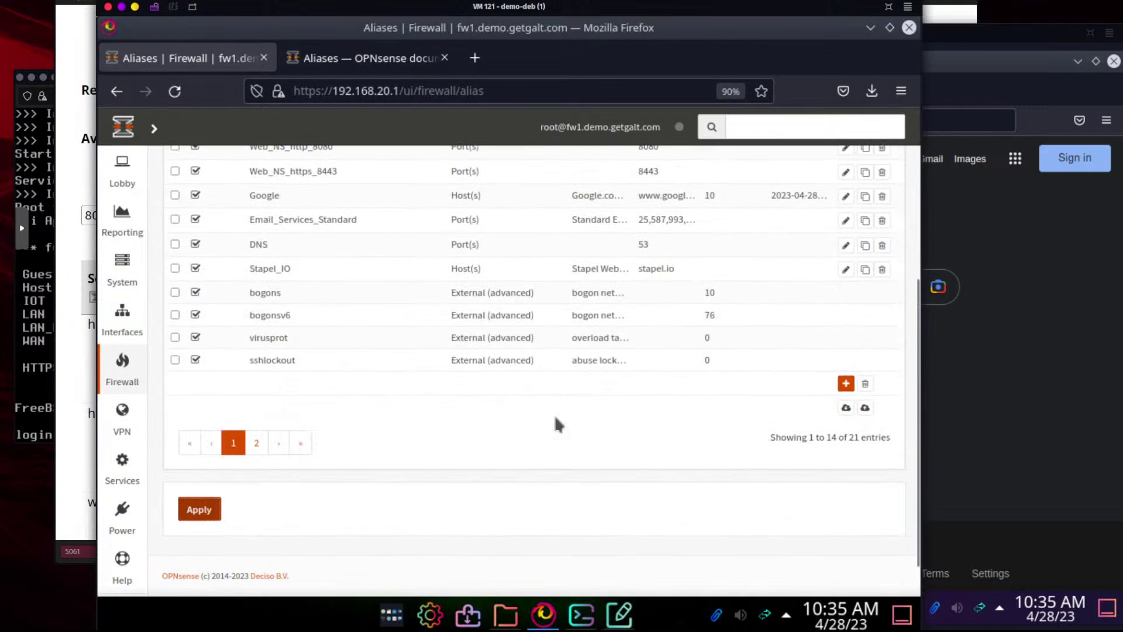
pyautogui.click(846, 383)
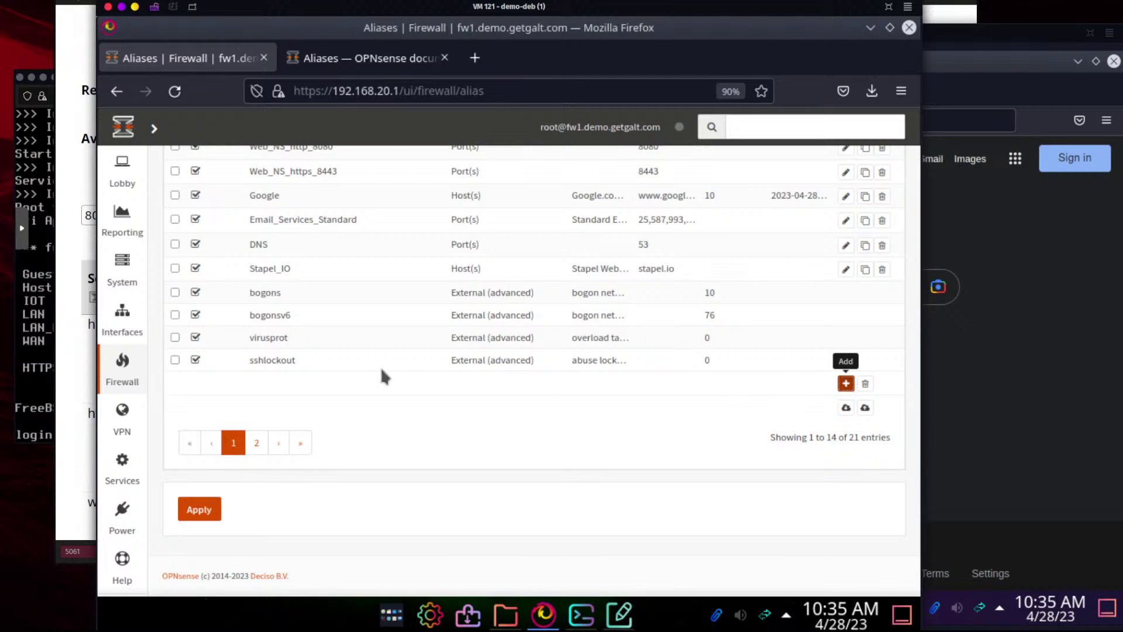
# Name the new alias 'Allowed Websites' and add Stapel_IO and Google as its content
pyautogui.click(369, 279)
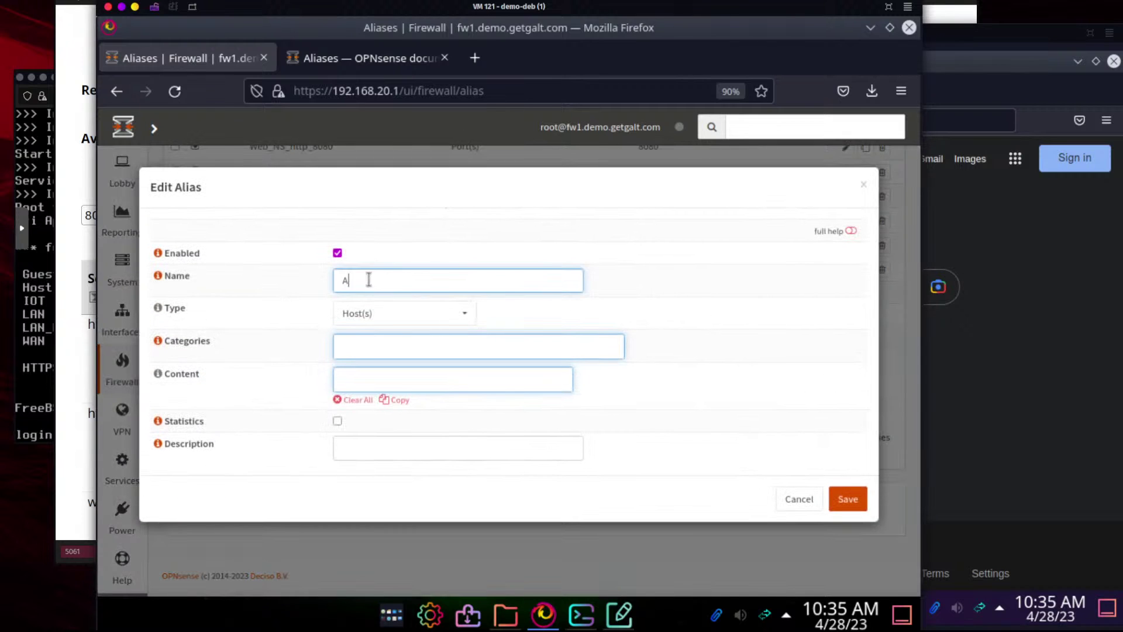
pyautogui.write('Allowed Websites')
pyautogui.click(368, 377)
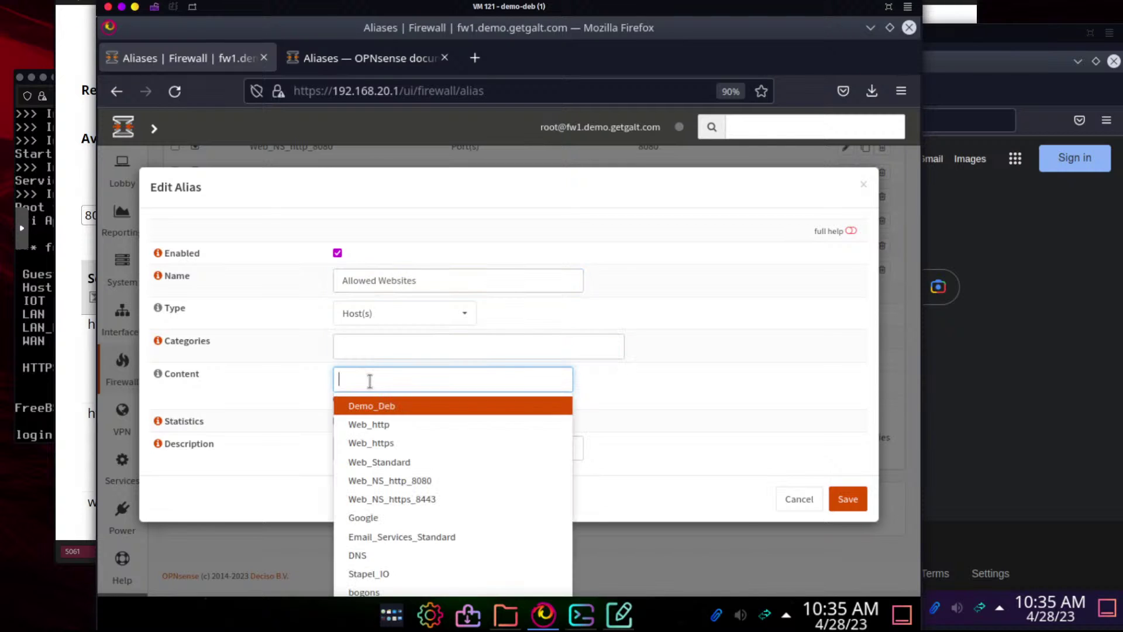
pyautogui.write('st')
pyautogui.click(378, 407)
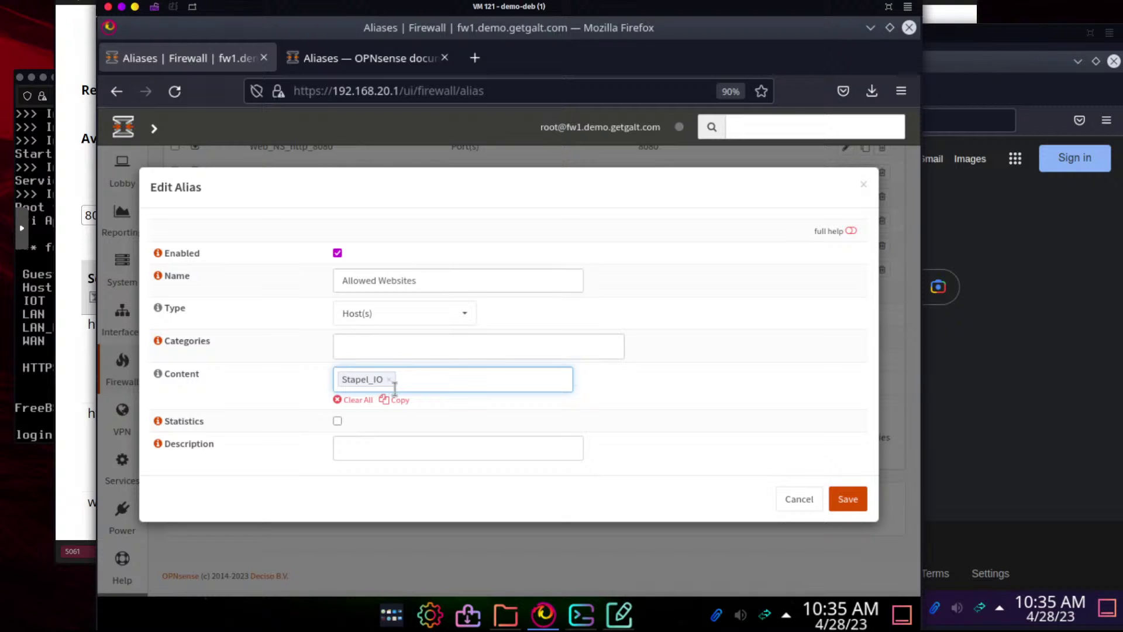
pyautogui.write('g')
pyautogui.click(434, 408)
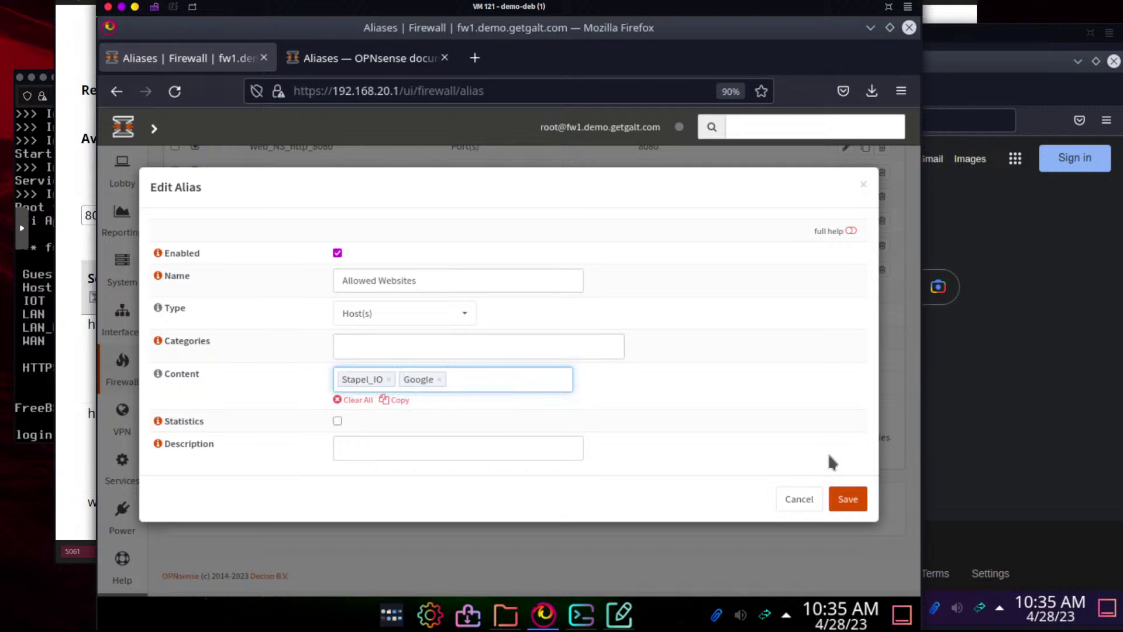
# Correct the name to Allowed_Websites, then save and apply the alias
pyautogui.click(847, 498)
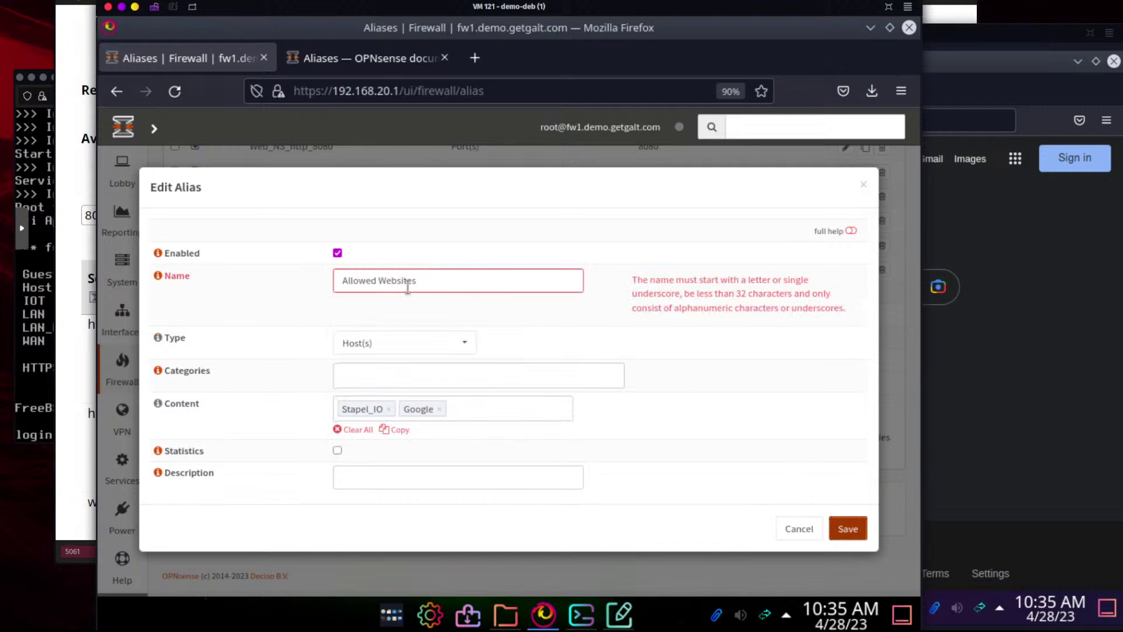
pyautogui.click(344, 281)
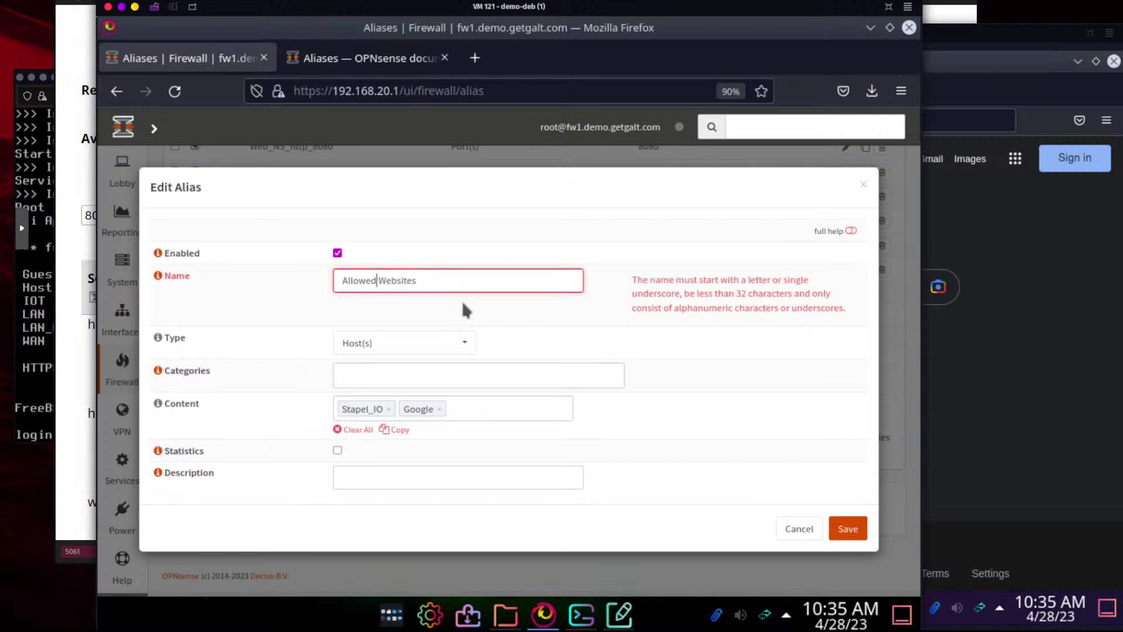
pyautogui.write('_')
pyautogui.click(847, 528)
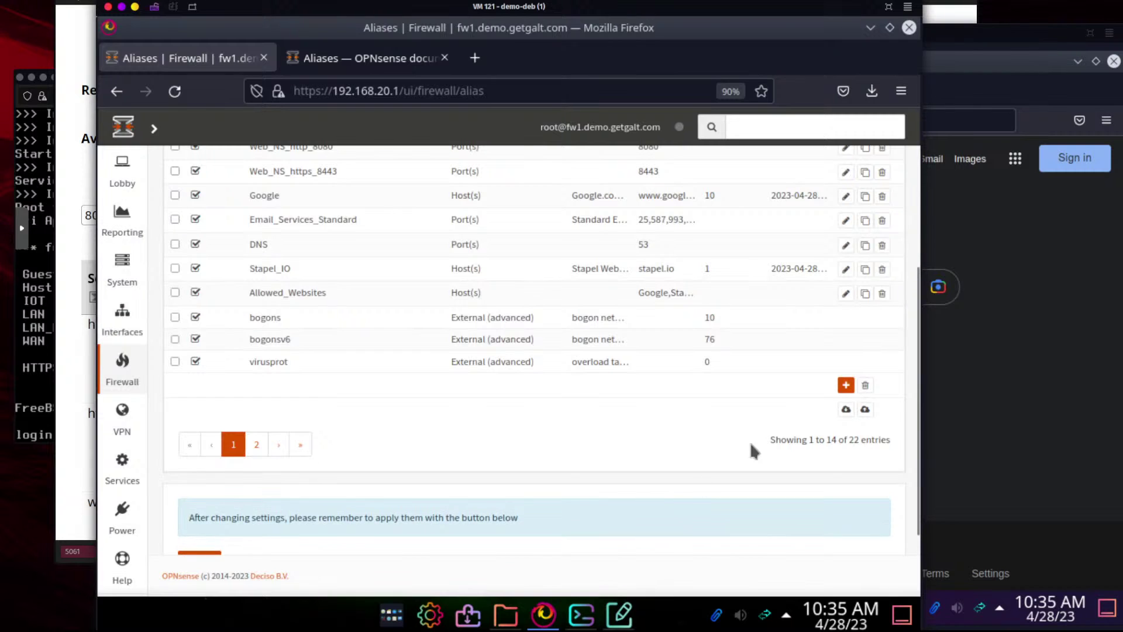
pyautogui.scroll(-3, 202, 547)
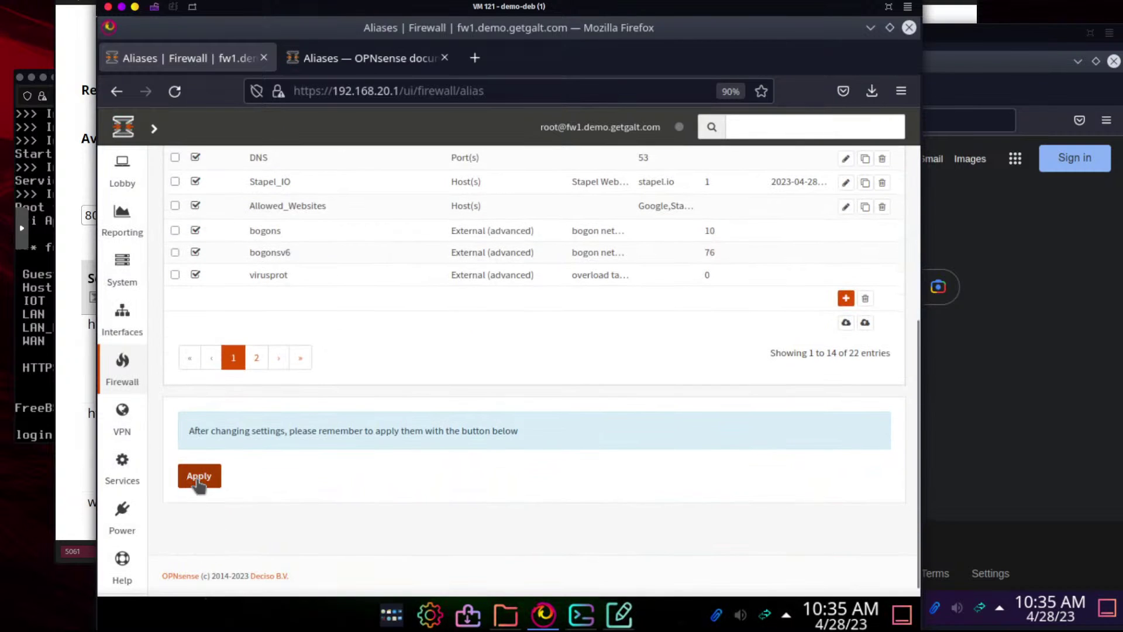
pyautogui.click(199, 477)
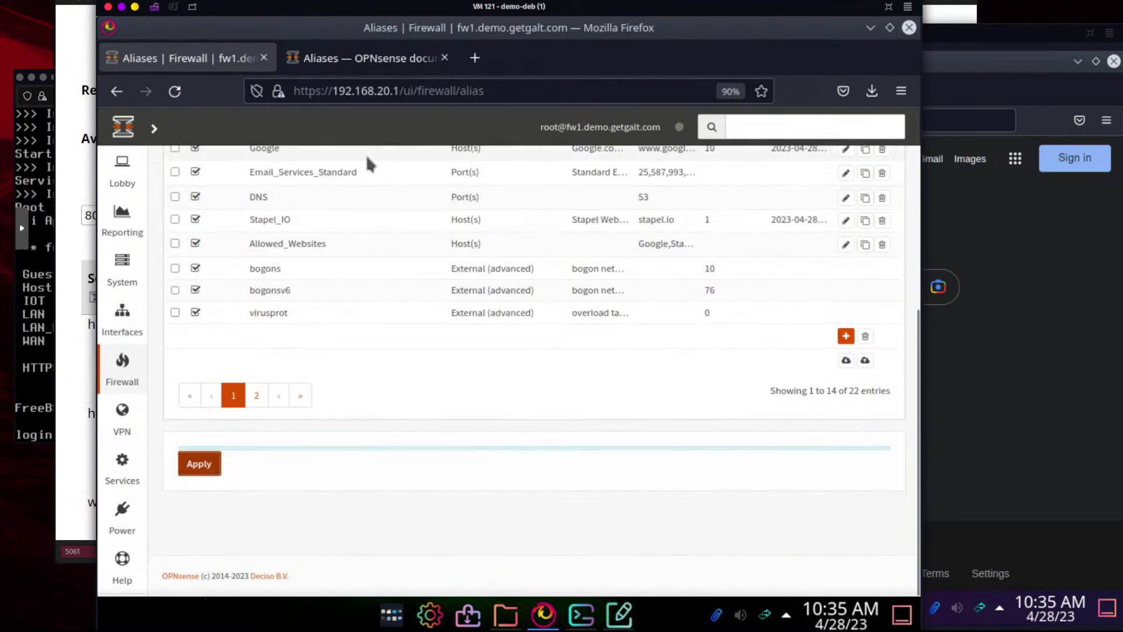
# Edit the Guest 'Allow web to google' rule and set its destination to Allowed_Websites
pyautogui.moveTo(132, 367)
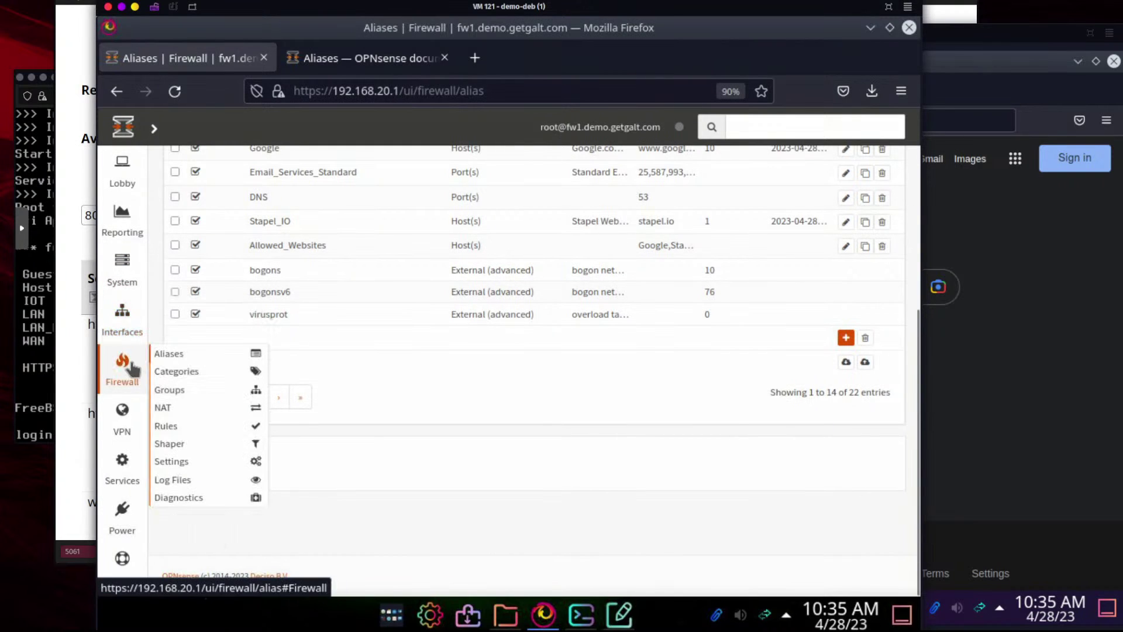
pyautogui.moveTo(175, 426)
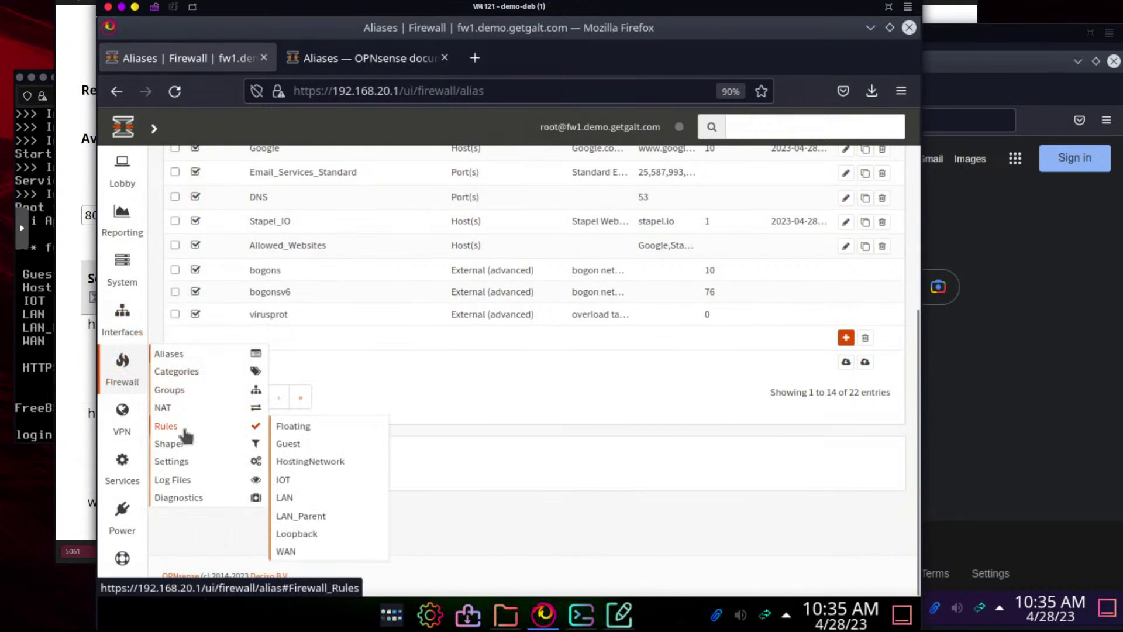
pyautogui.click(288, 443)
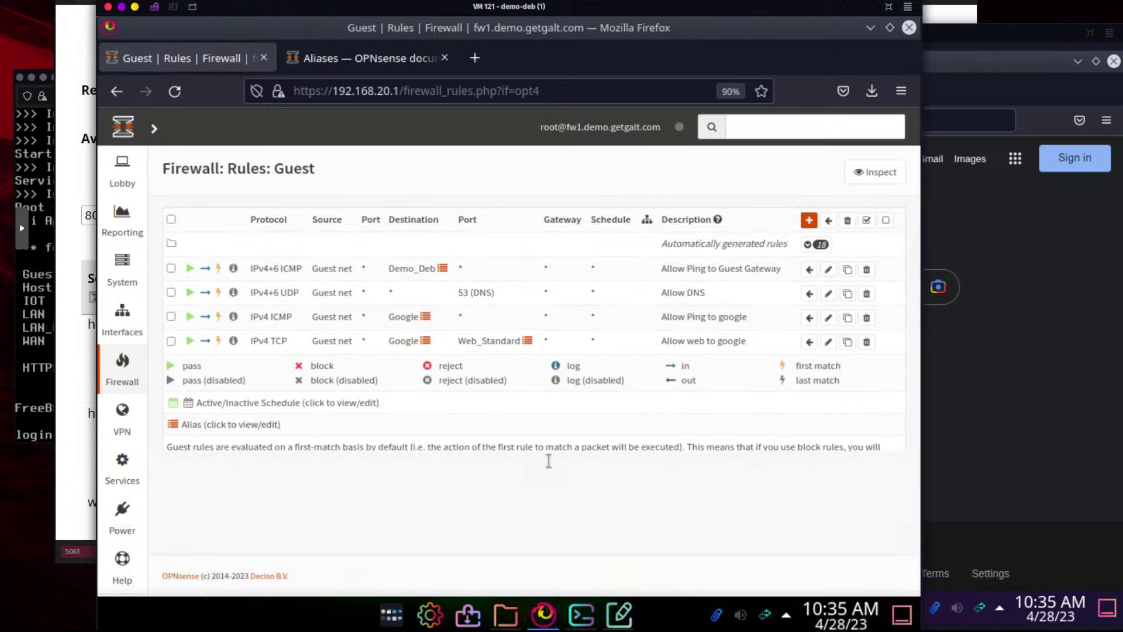
pyautogui.click(828, 342)
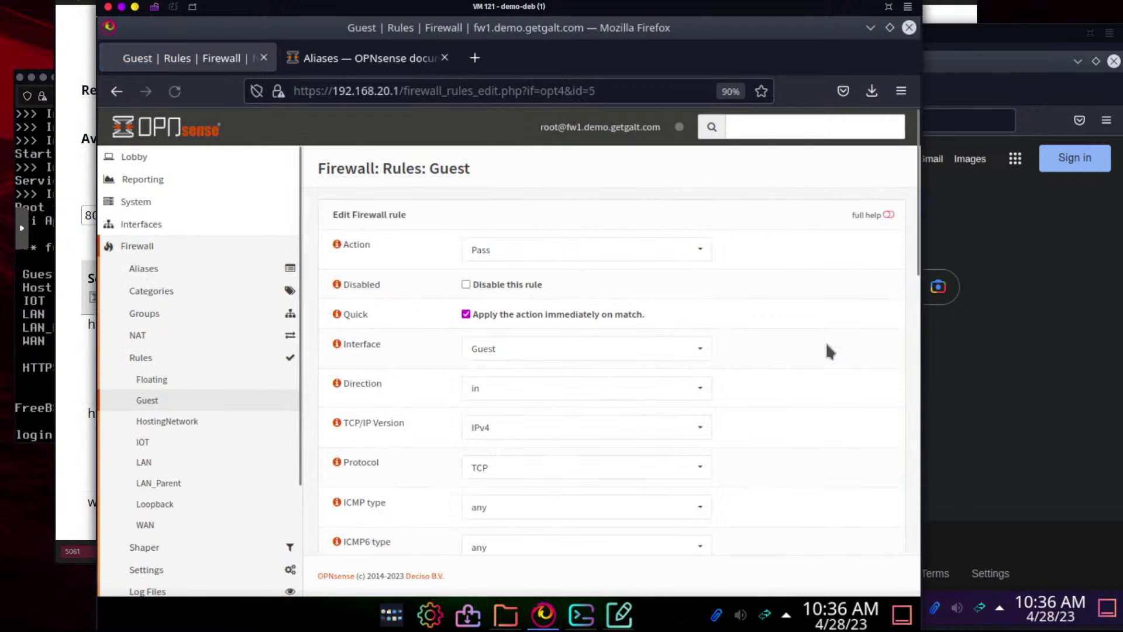
pyautogui.scroll(-3, 310, 398)
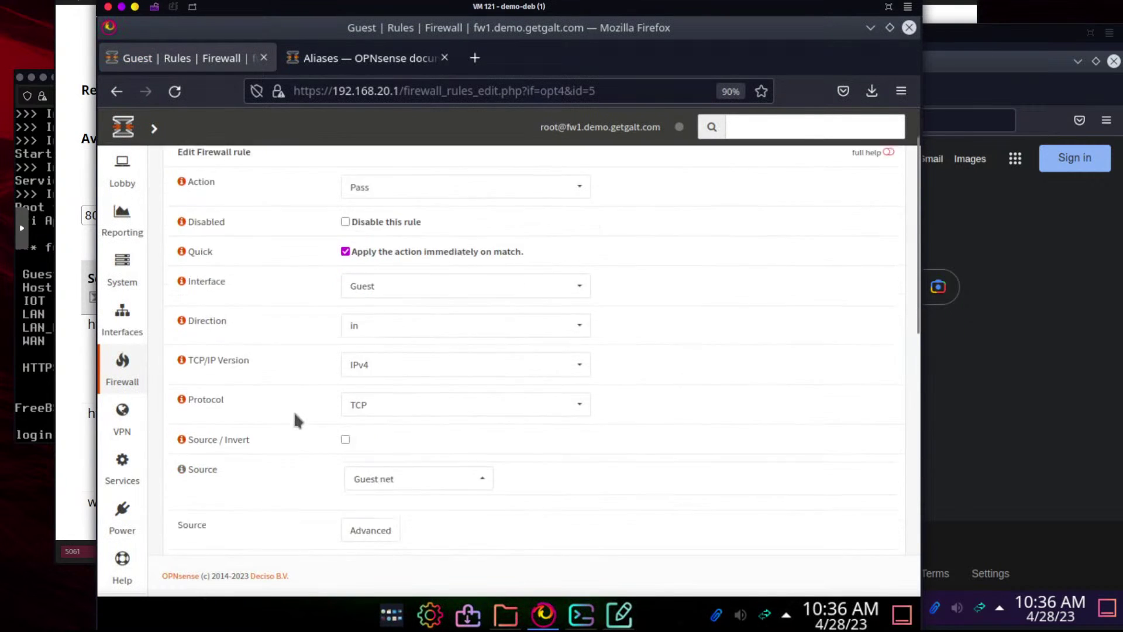
pyautogui.scroll(-2, 295, 419)
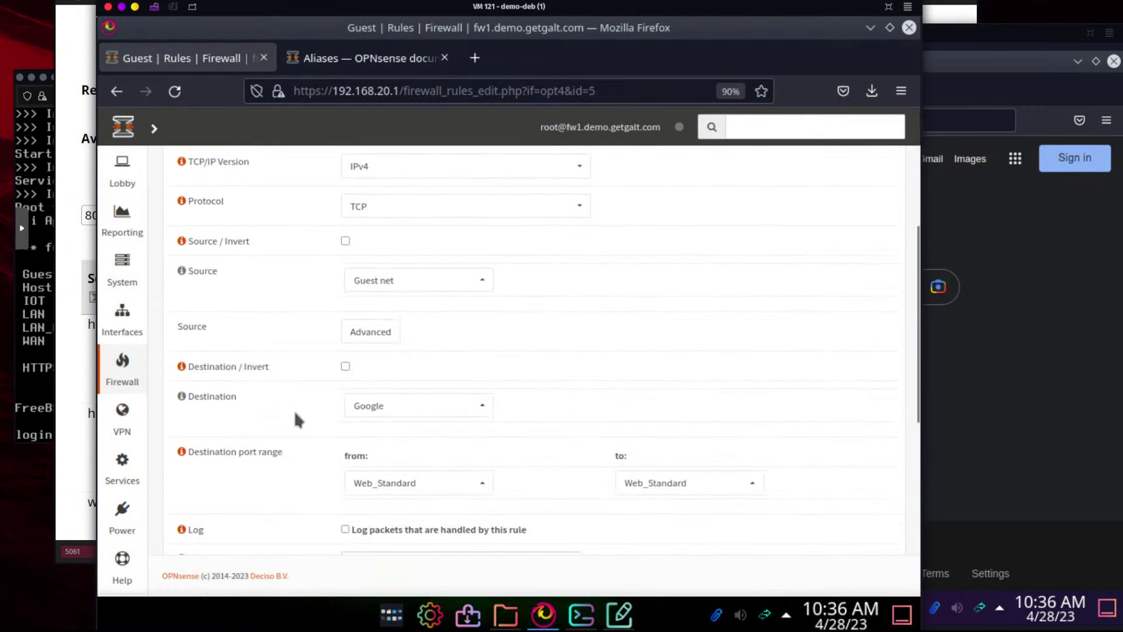
pyautogui.click(448, 409)
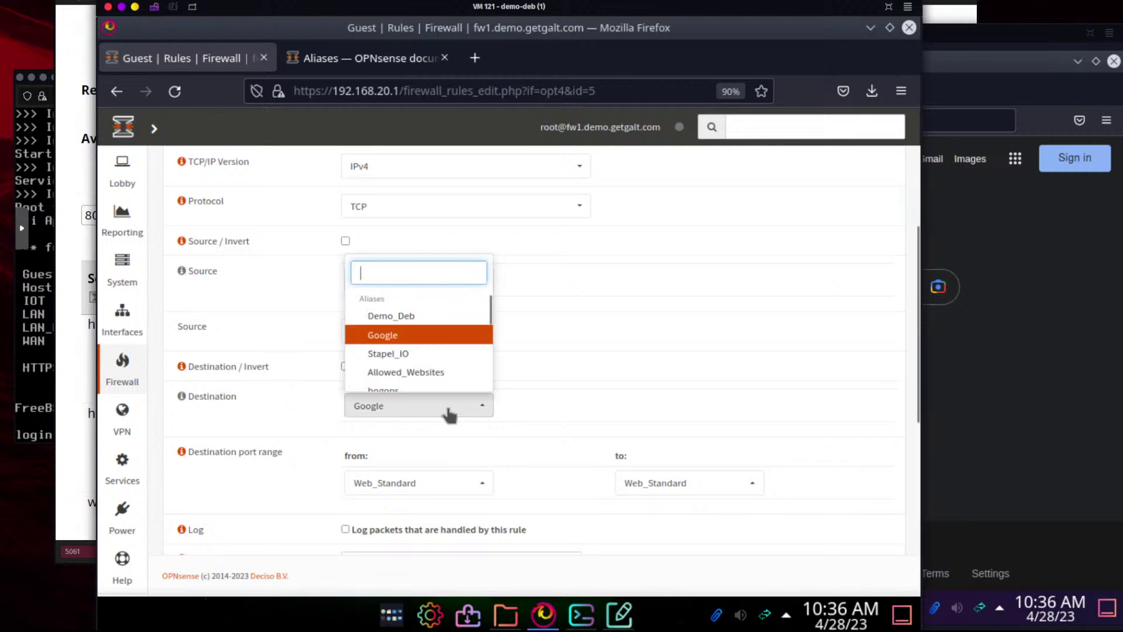
pyautogui.click(433, 374)
# Change the rule description to 'Allow websites', save it and apply the firewall changes
pyautogui.scroll(-8, 216, 416)
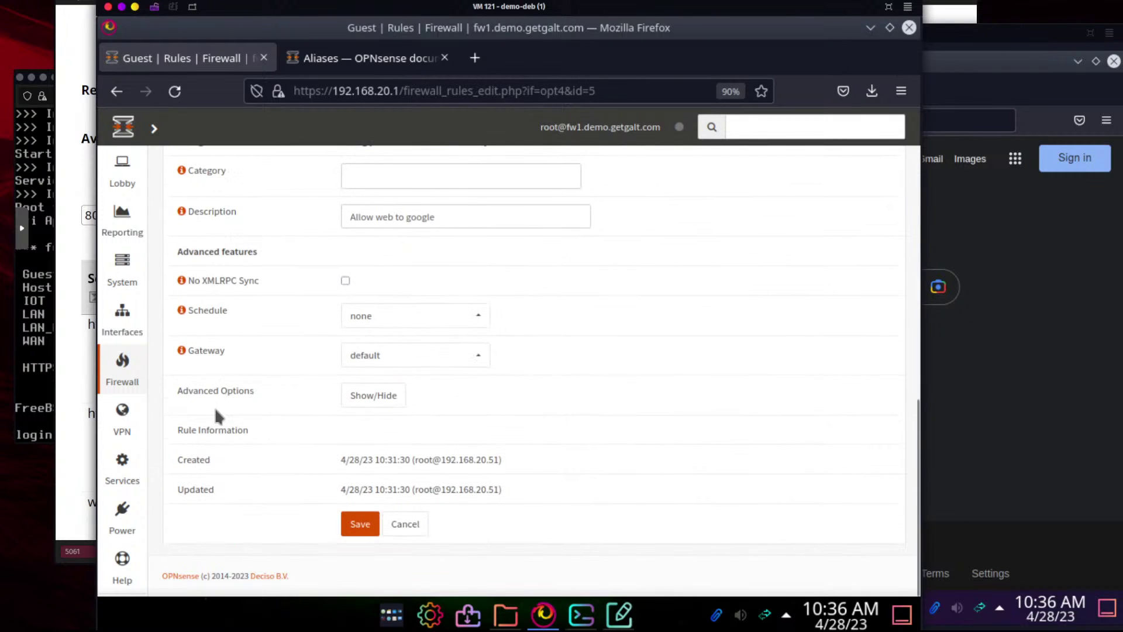
pyautogui.scroll(3, 408, 411)
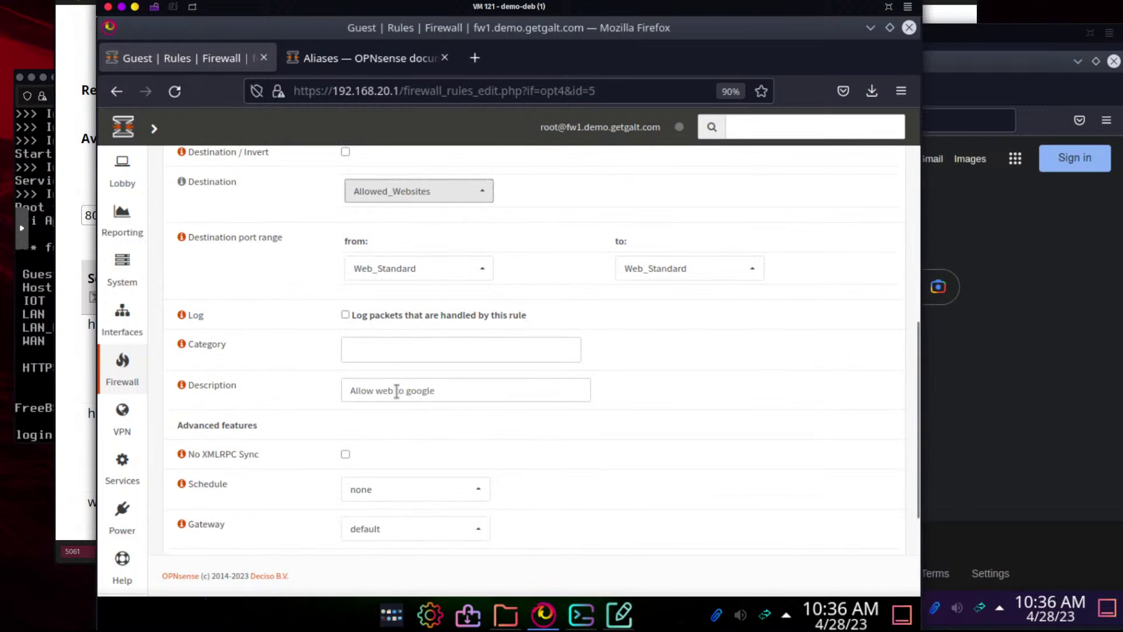
pyautogui.moveTo(450, 389); pyautogui.dragTo(394, 389)
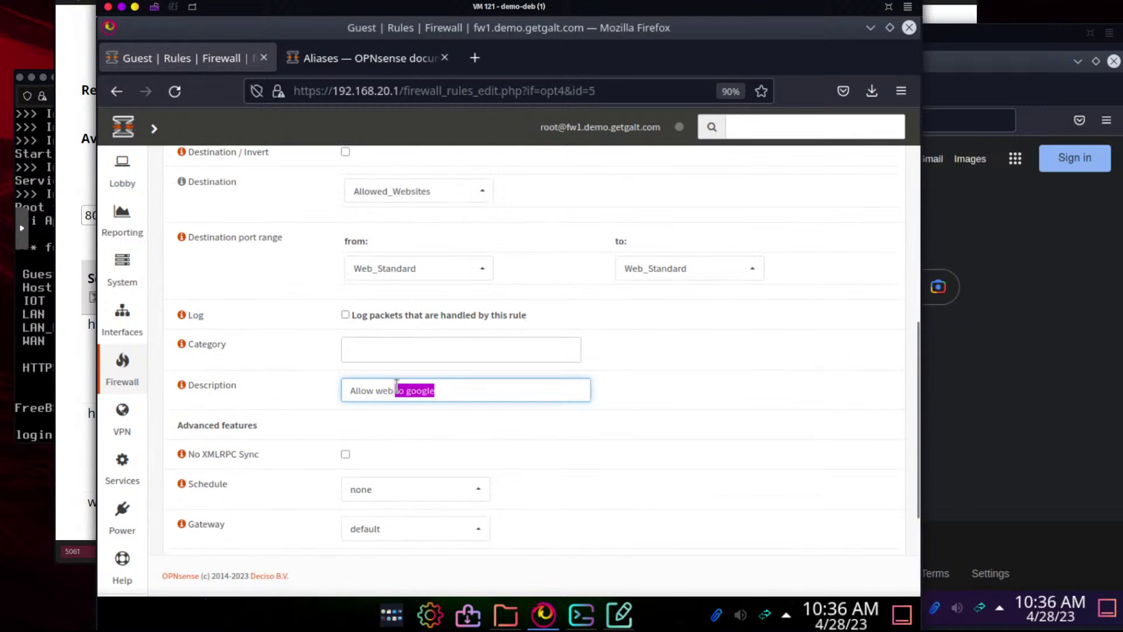
pyautogui.press('BackSpace')
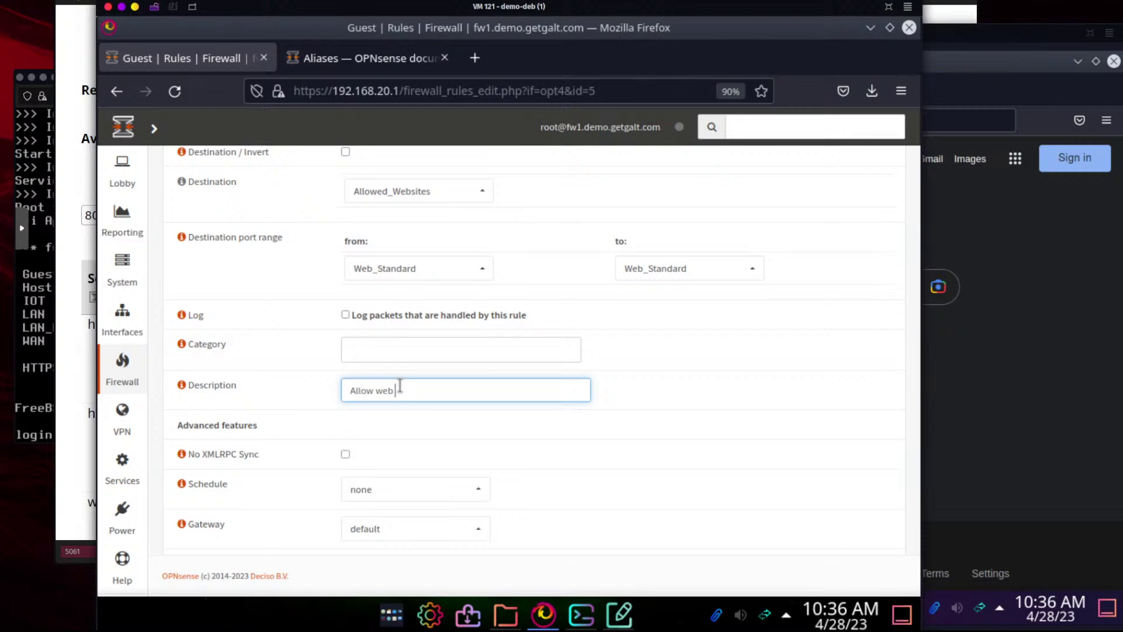
pyautogui.scroll(-3, 636, 363)
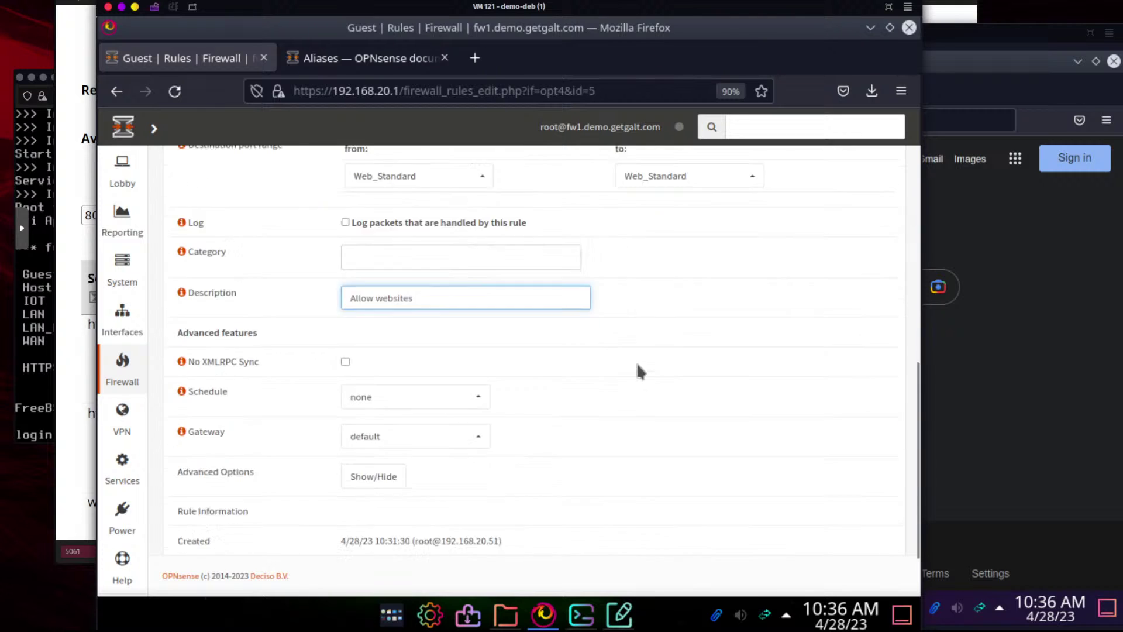
pyautogui.click(360, 524)
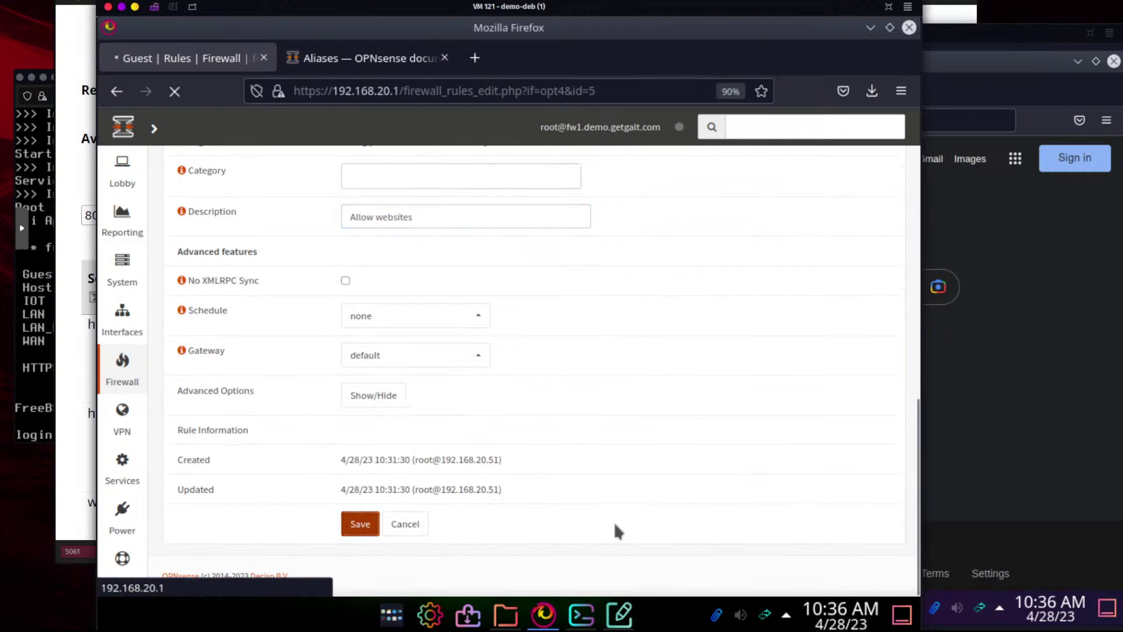
pyautogui.click(880, 234)
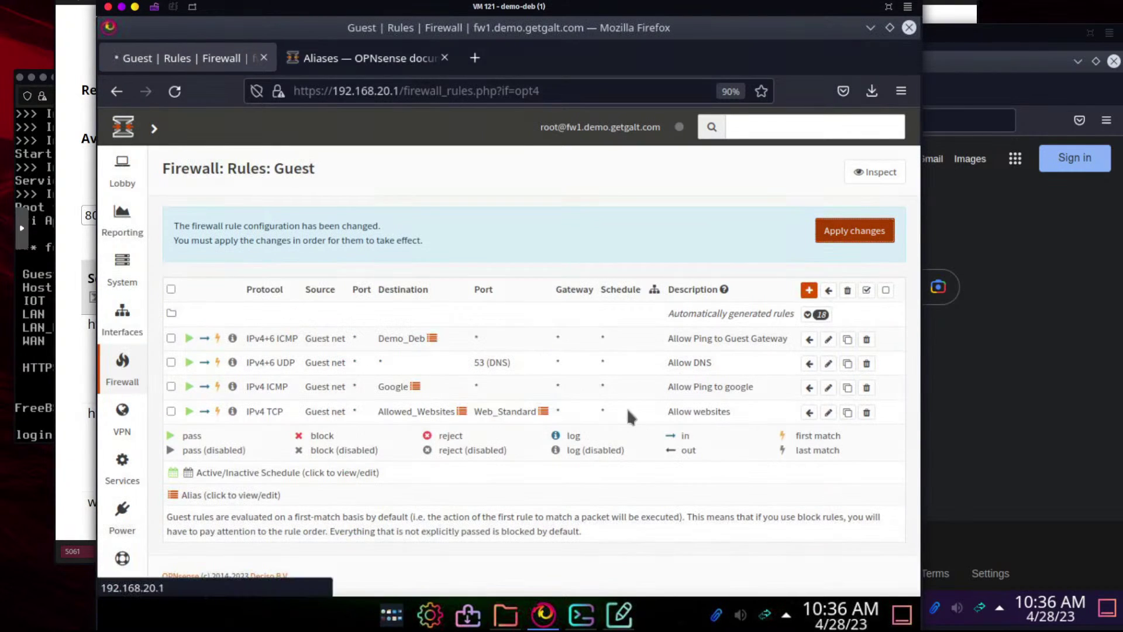
# In the guest VM's Firefox, stop the stalled load, reload, and browse to stapel.io
pyautogui.click(1010, 409)
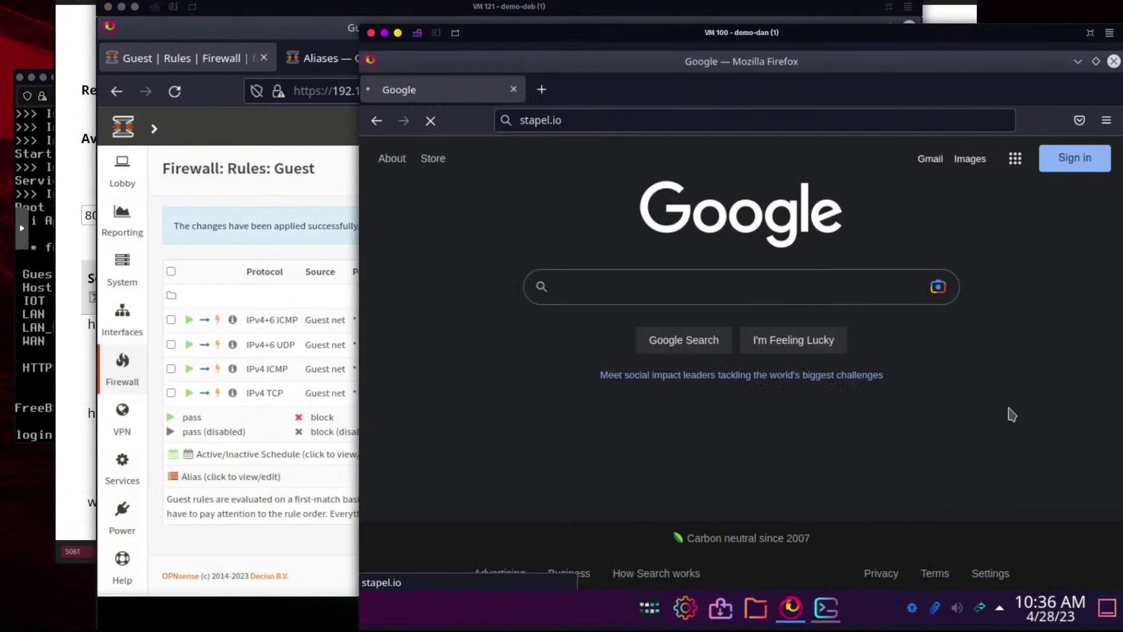
pyautogui.click(434, 128)
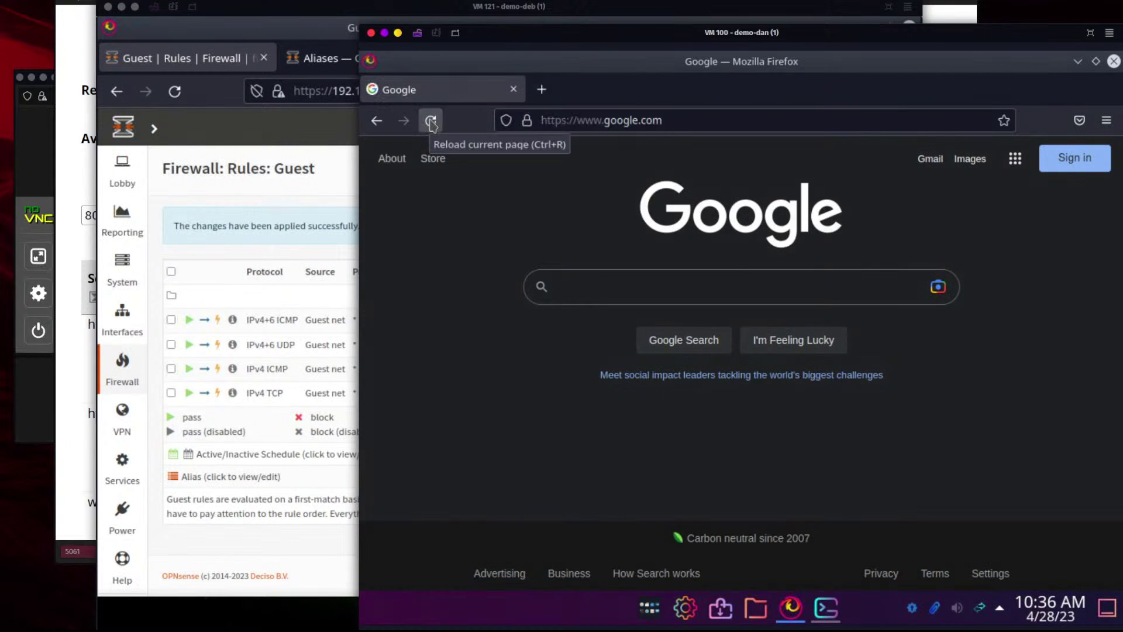
pyautogui.click(431, 123)
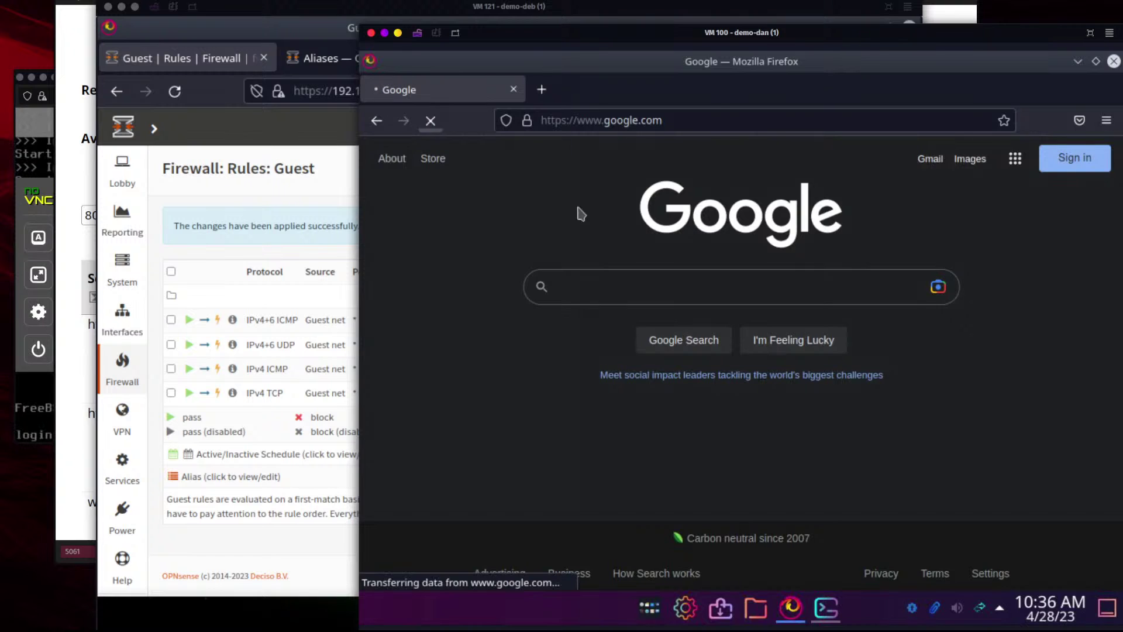
pyautogui.click(724, 114)
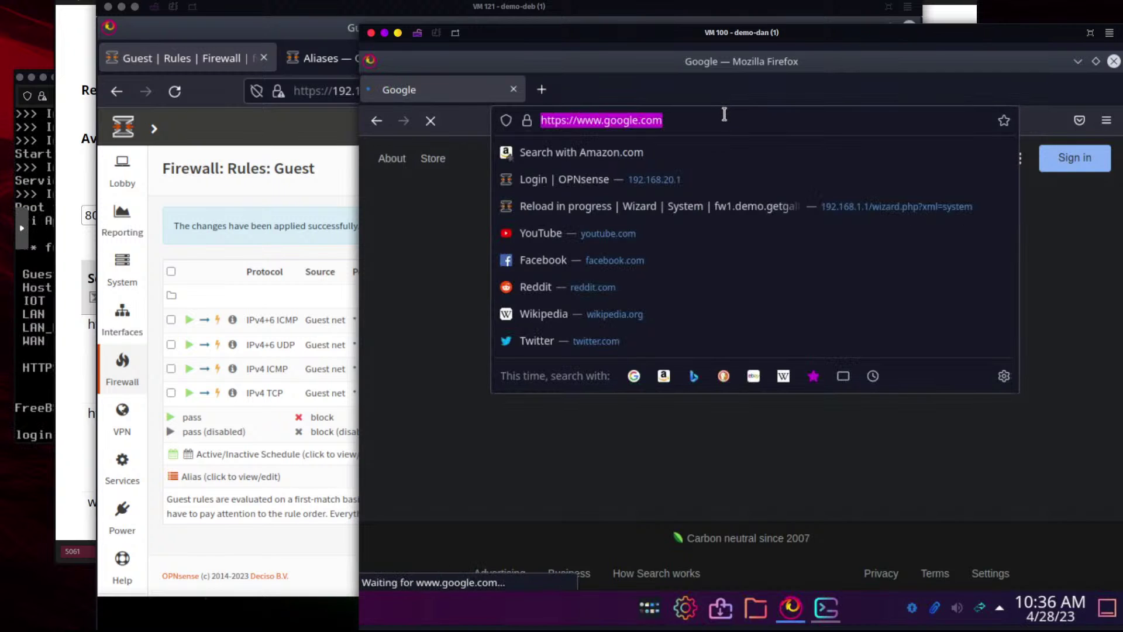
pyautogui.write('stapel.io')
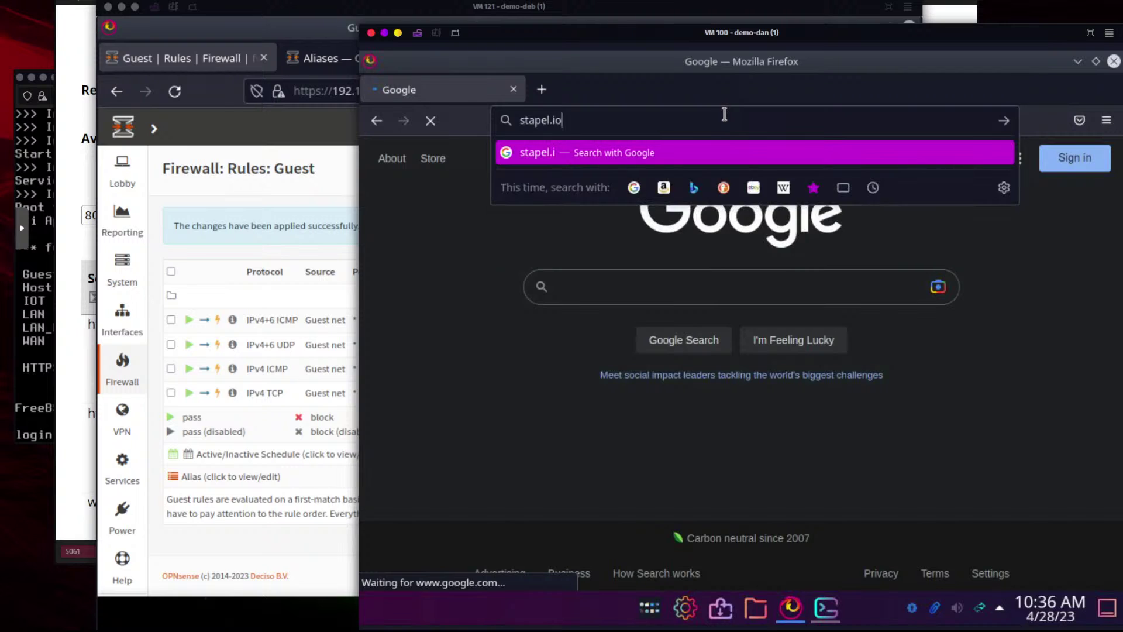
pyautogui.press('Return')
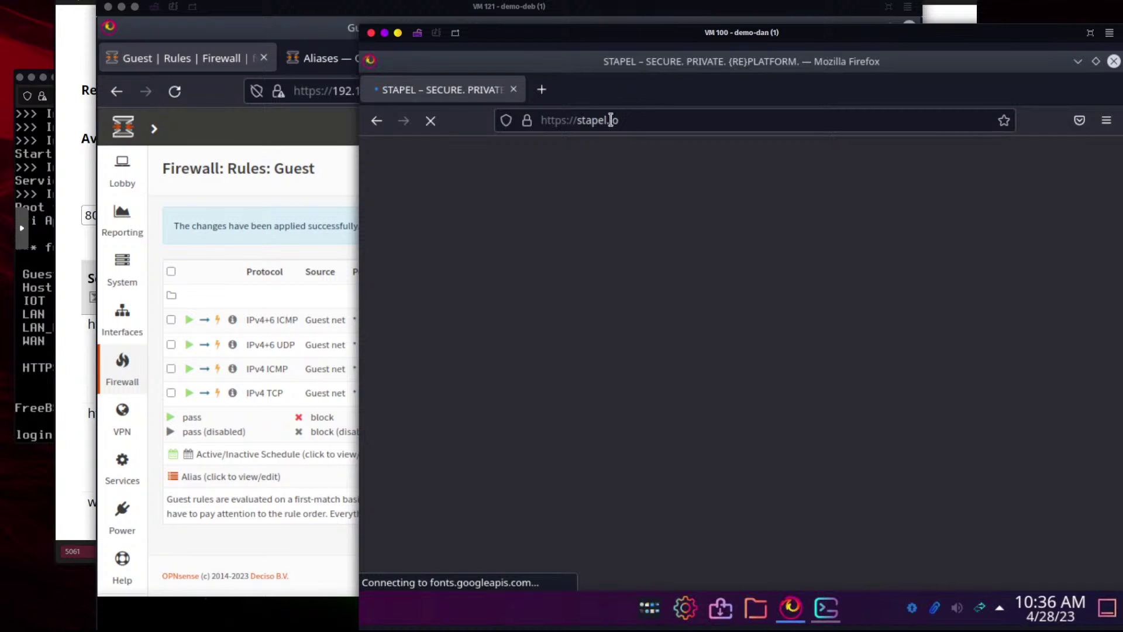
# Change the address to share.stapel.io and load it
pyautogui.click(581, 120)
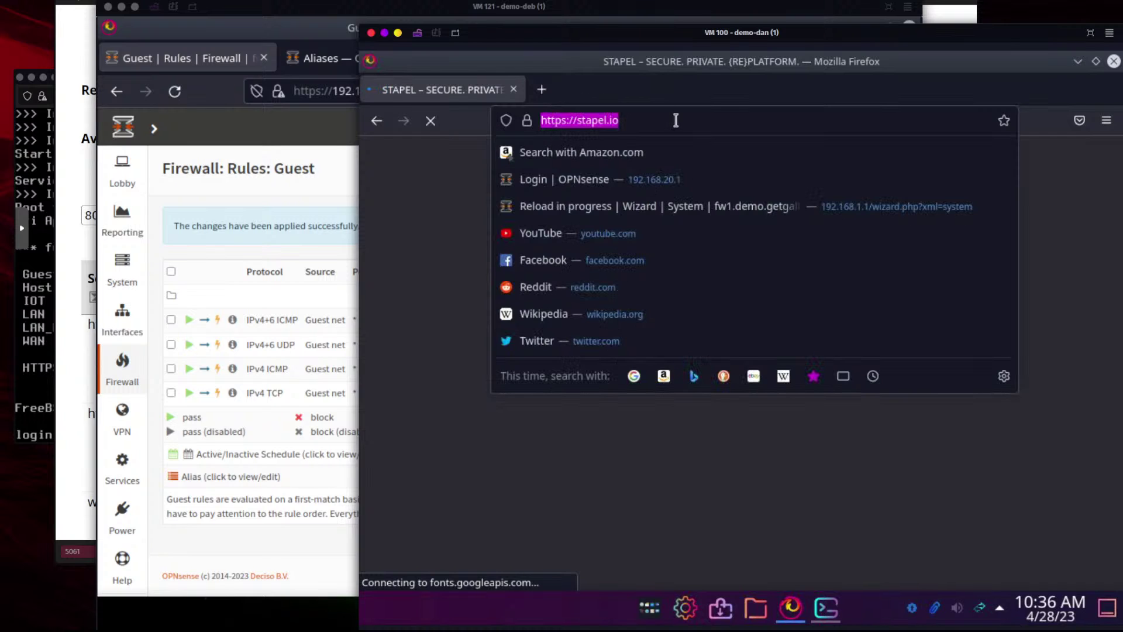
pyautogui.click(675, 120)
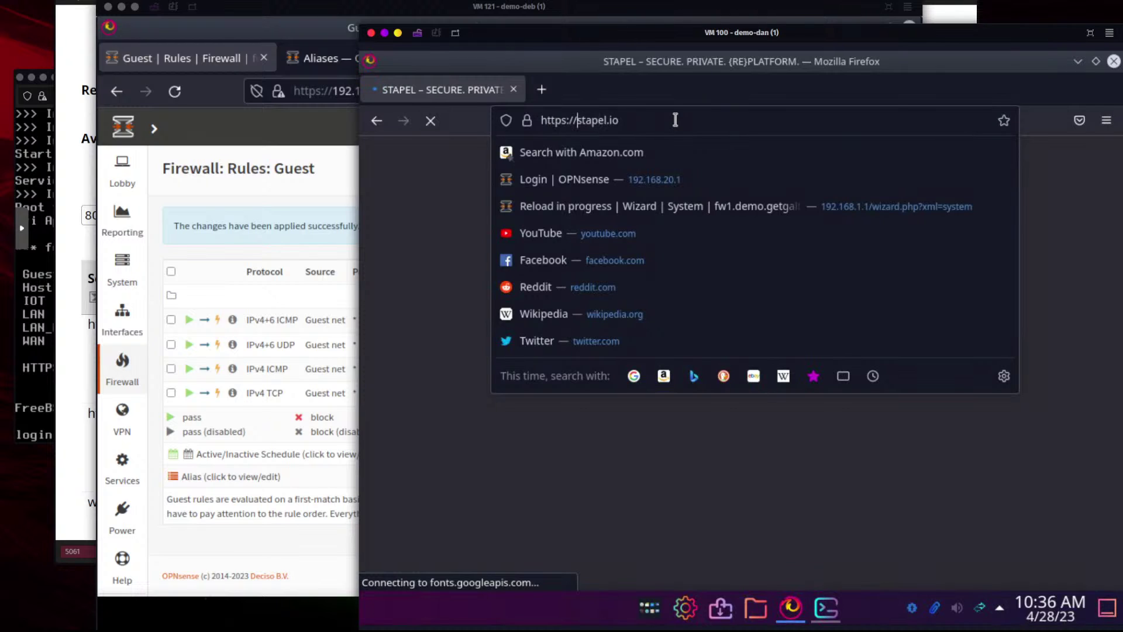
pyautogui.click(465, 240)
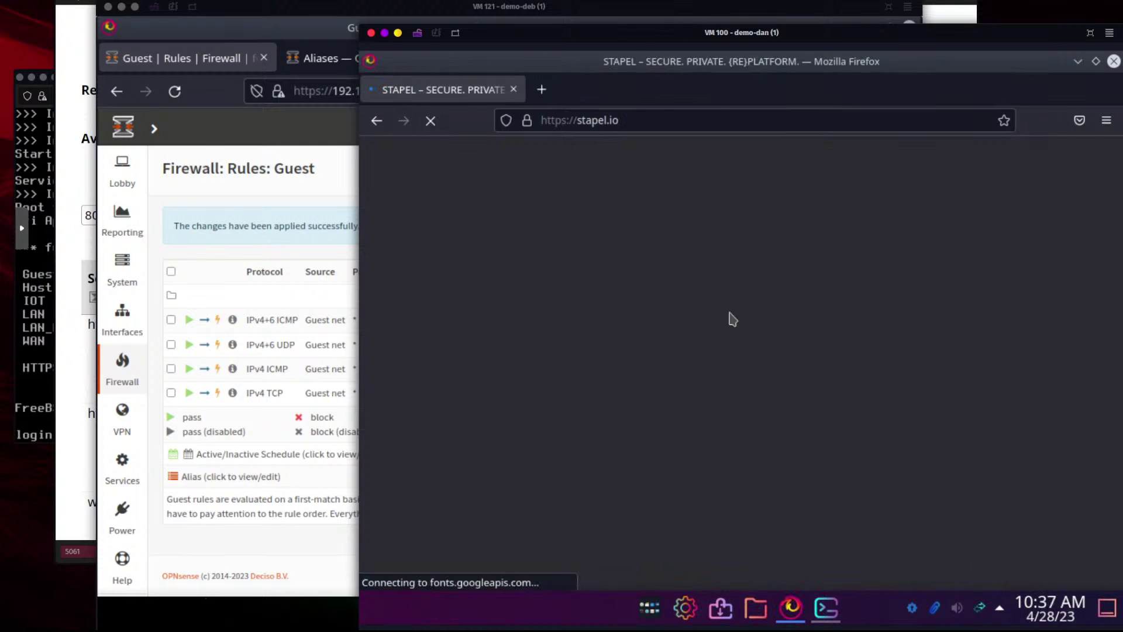
pyautogui.click(641, 119)
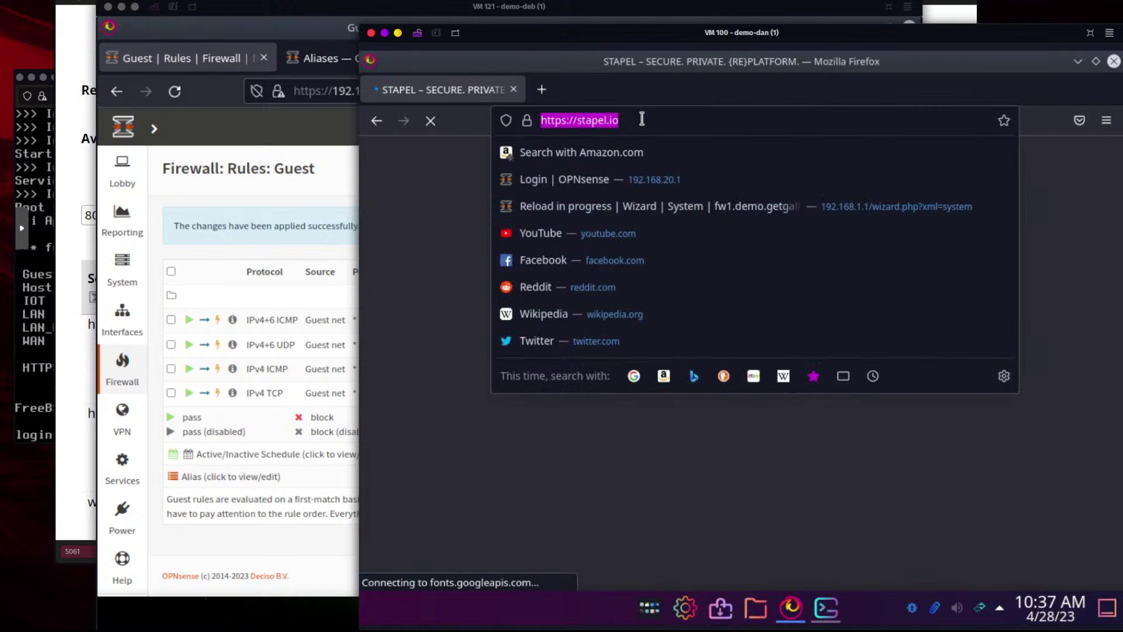
pyautogui.click(711, 121)
pyautogui.press('Left')
pyautogui.press('Left')
pyautogui.press('Left')
pyautogui.press('Left')
pyautogui.press('Left')
pyautogui.press('Left')
pyautogui.press('Left')
pyautogui.press('Left')
pyautogui.press('Left')
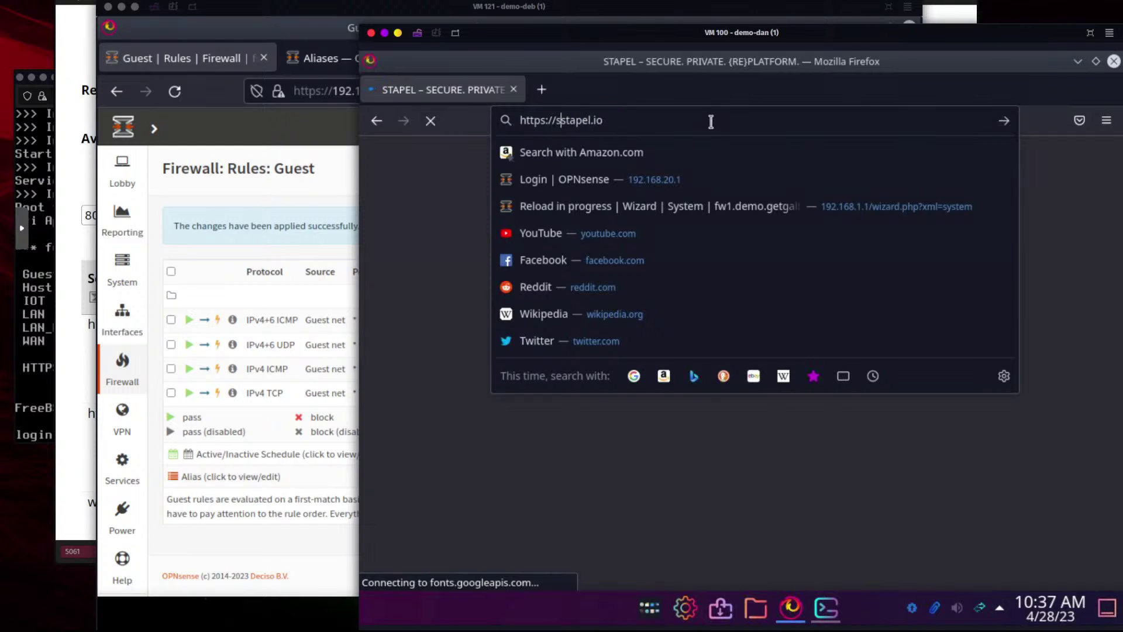
pyautogui.write('share.')
pyautogui.press('Return')
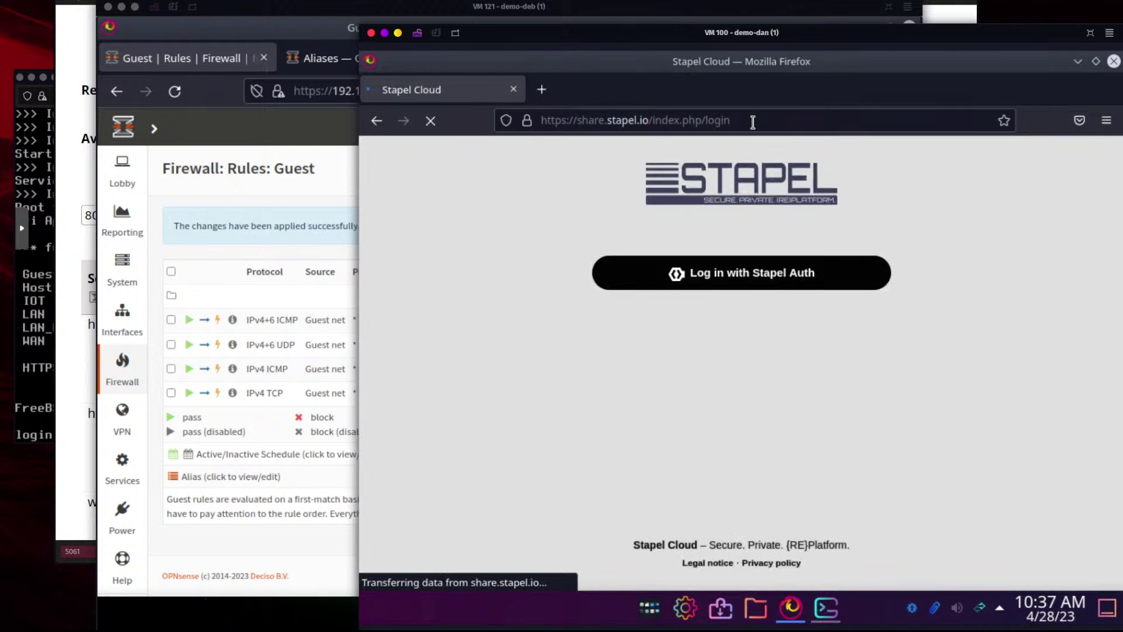
# Inspect the share.stapel.io login URL, then bring the OPNsense Guest rules window forward
pyautogui.click(661, 123)
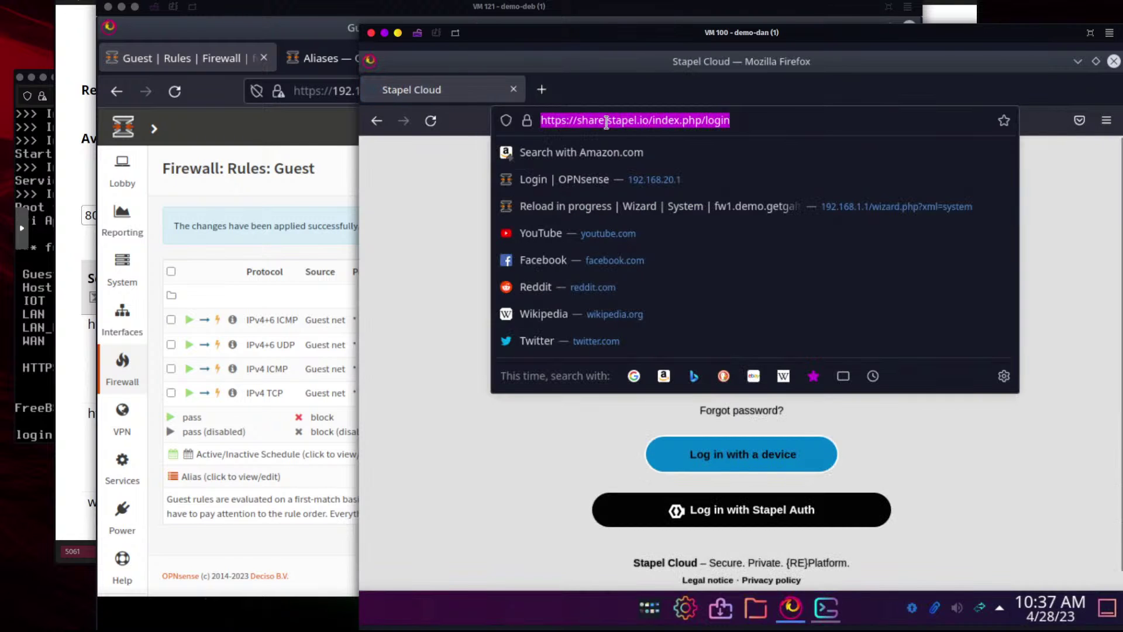
pyautogui.click(663, 123)
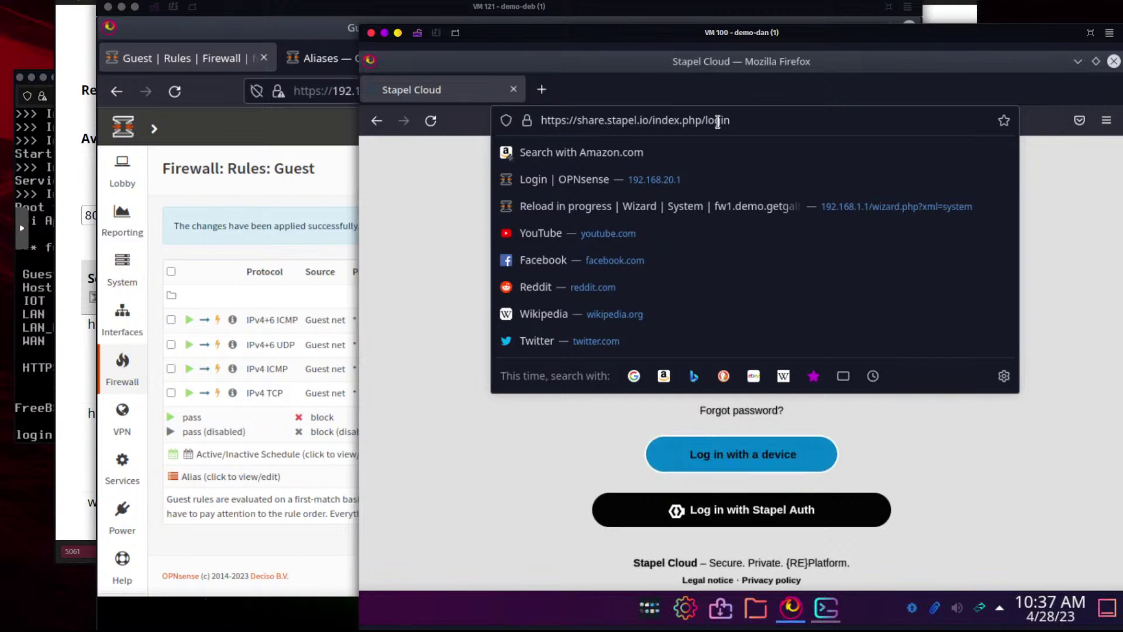
pyautogui.hotkey('shift', 'Right')
pyautogui.hotkey('shift', 'Right')
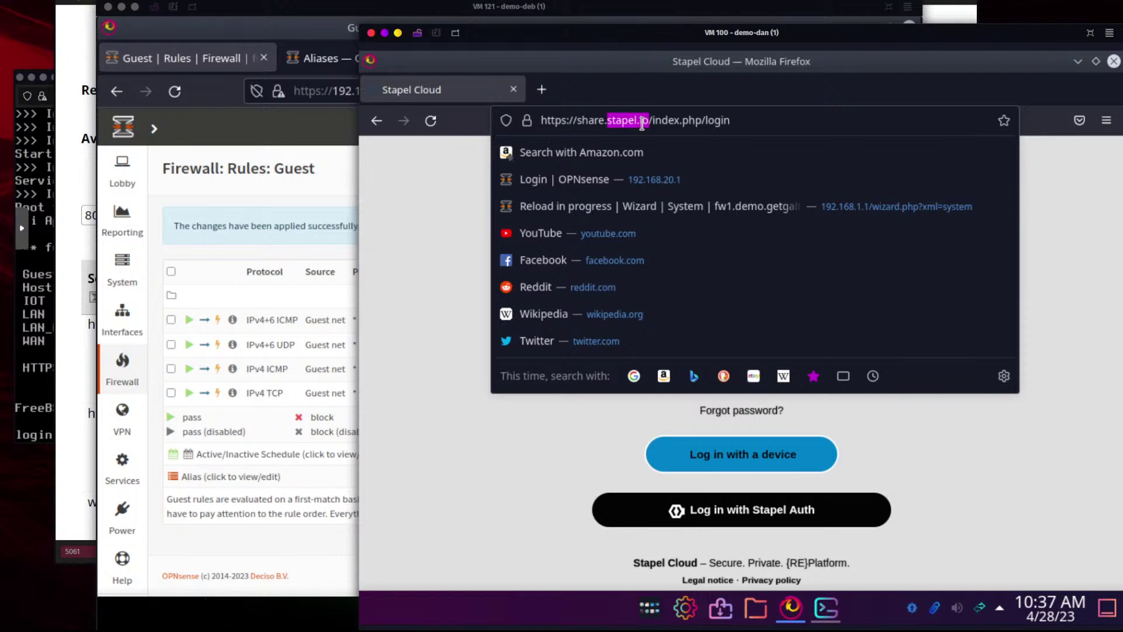
pyautogui.click(605, 121)
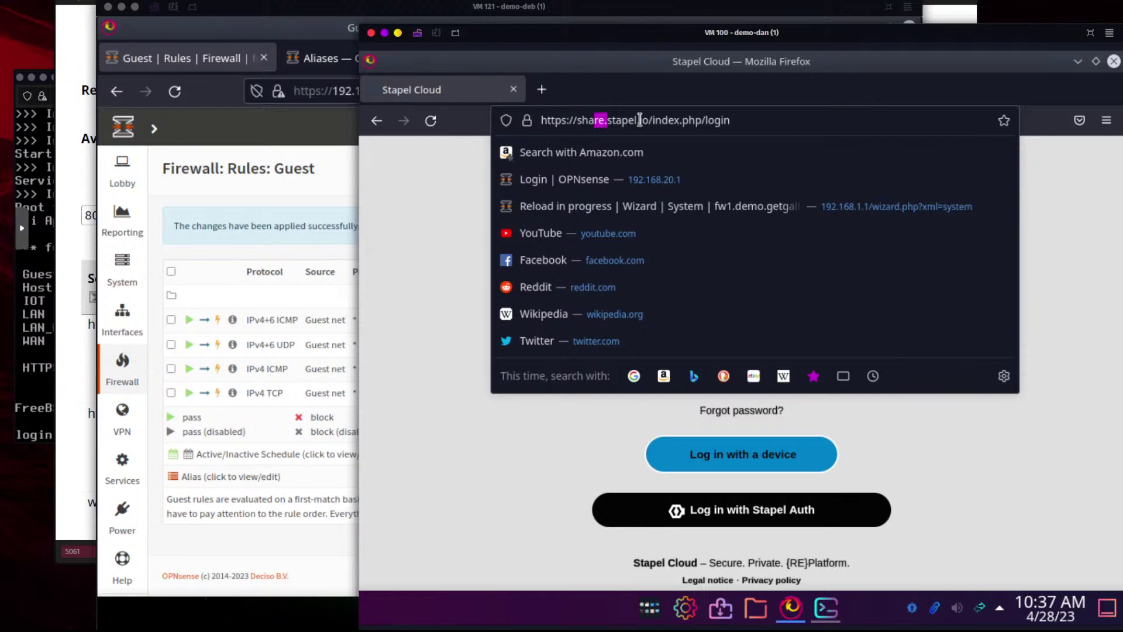
pyautogui.hotkey('shift', 'Left')
pyautogui.hotkey('shift', 'Left')
pyautogui.click(497, 229)
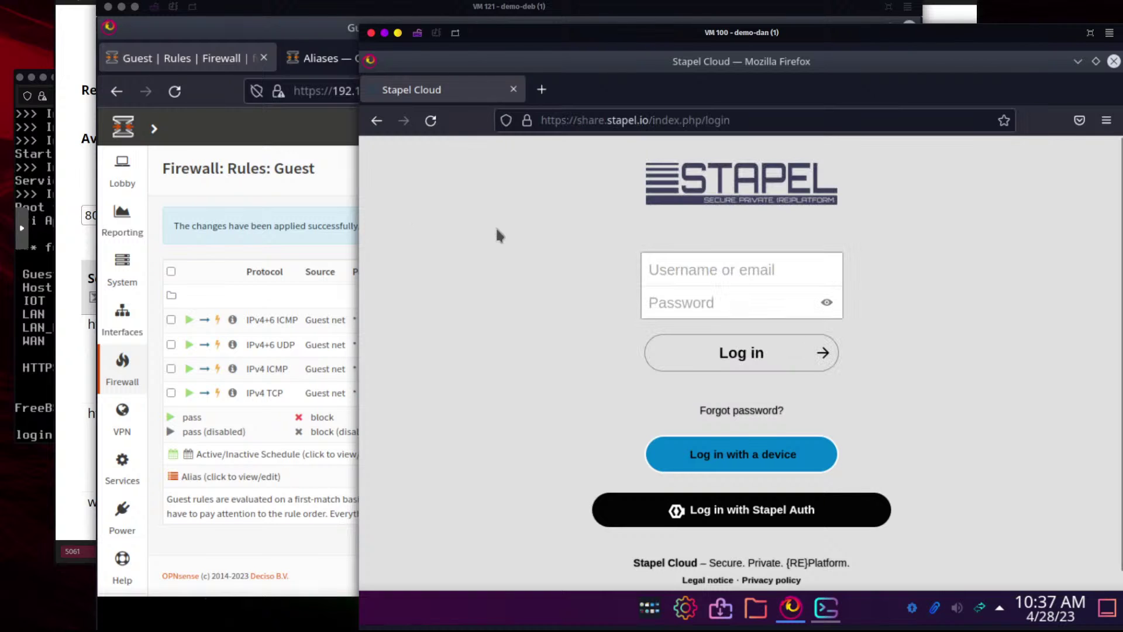
pyautogui.click(302, 210)
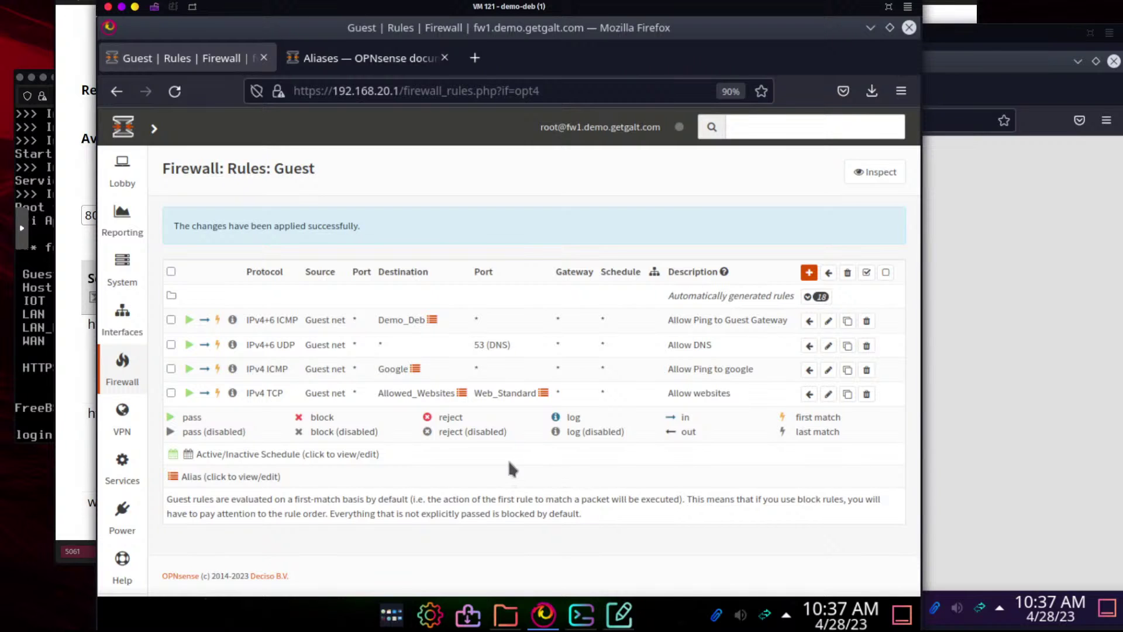
# Delete the 'Allow Ping to google' Guest rule and switch to the NetDesign3 diagram desktop
pyautogui.click(867, 370)
pyautogui.click(702, 266)
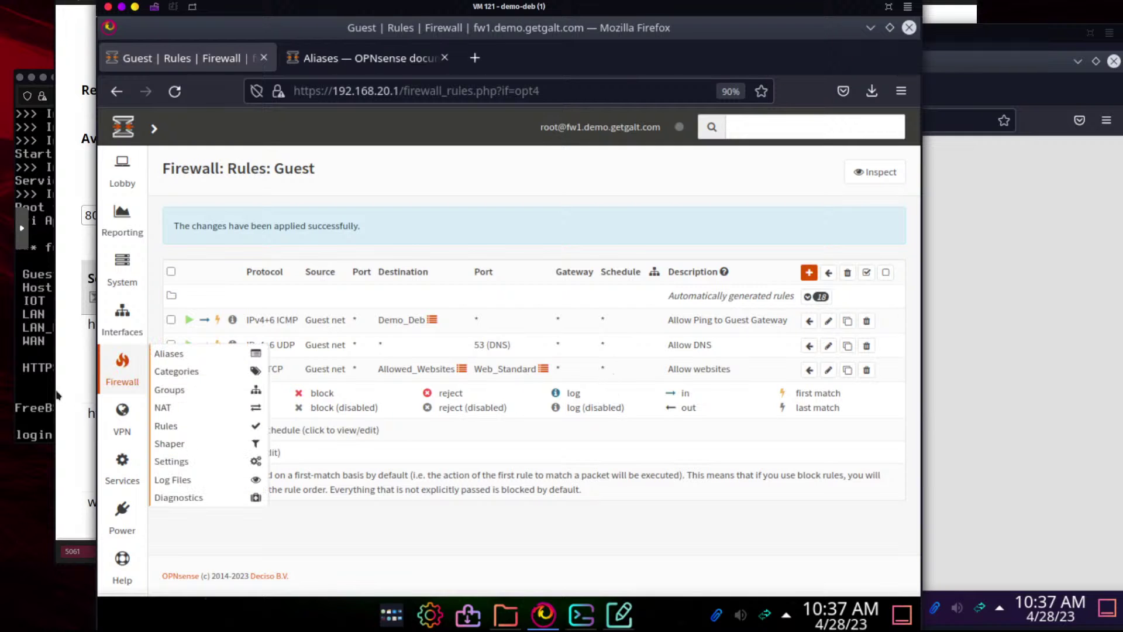
pyautogui.click(40, 371)
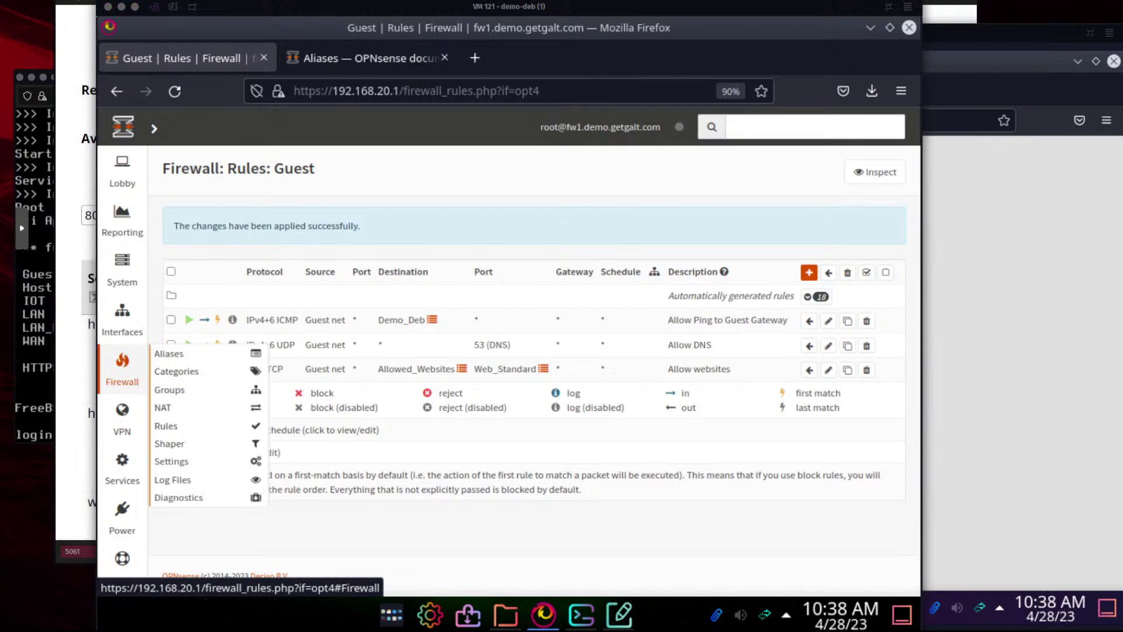
pyautogui.press('ctrl+super+Left')
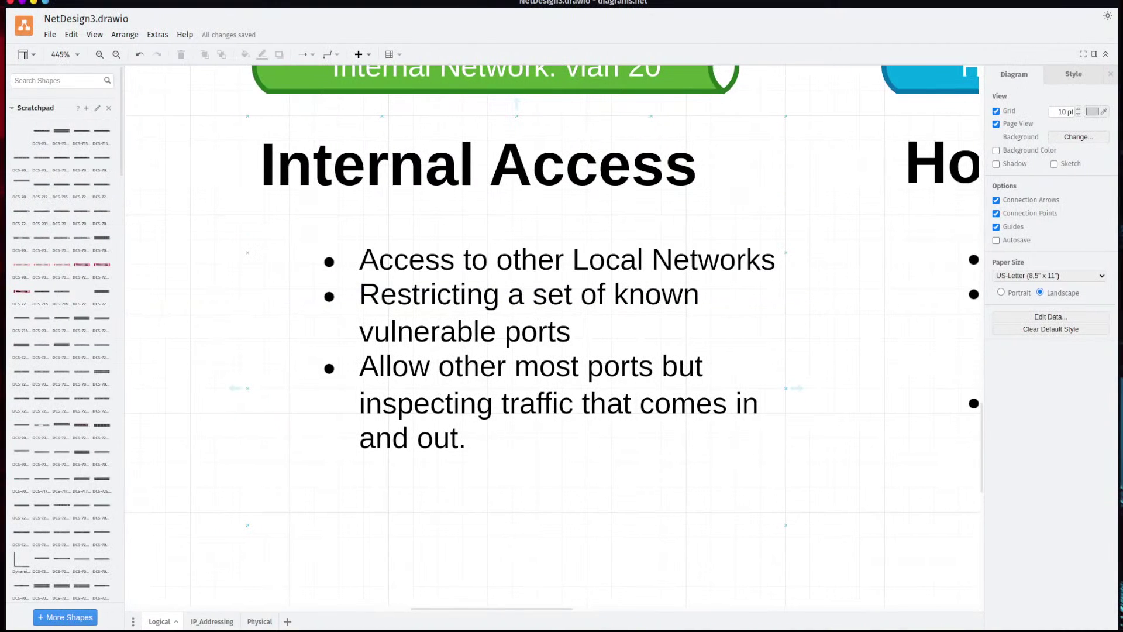
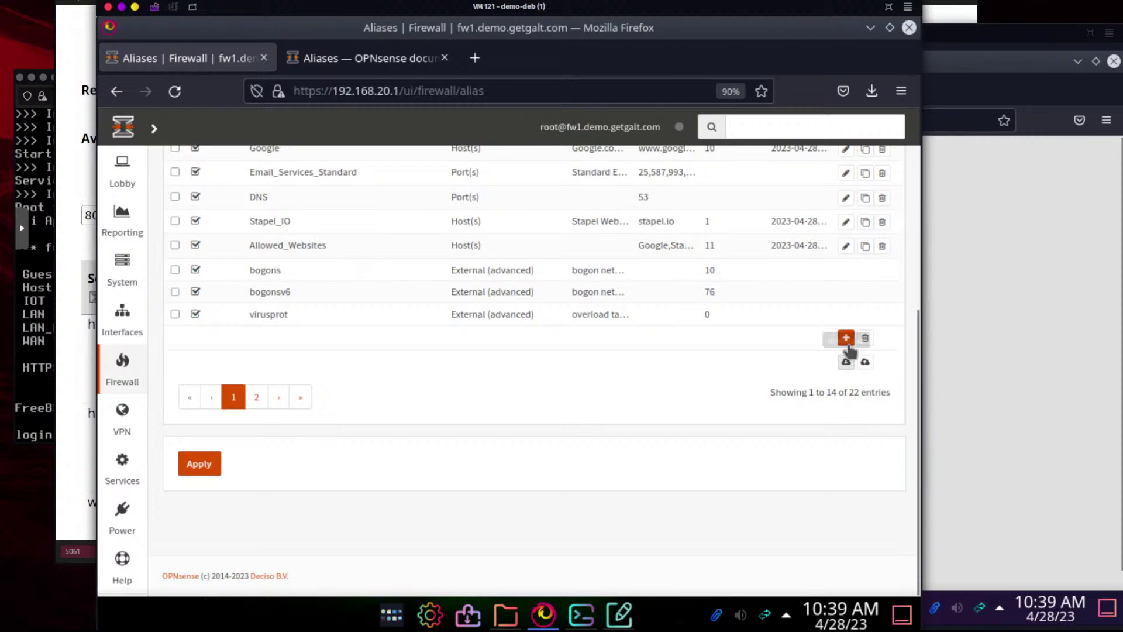
# Scroll to the top of the Firewall Aliases list and start a new alias
pyautogui.scroll(3, 742, 366)
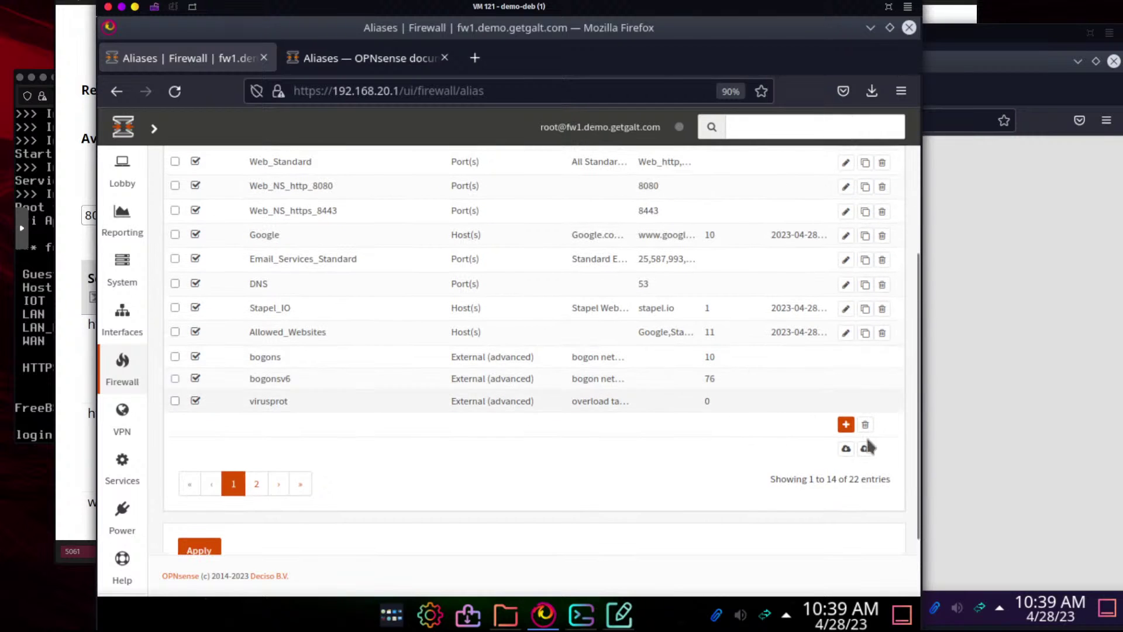
pyautogui.click(846, 424)
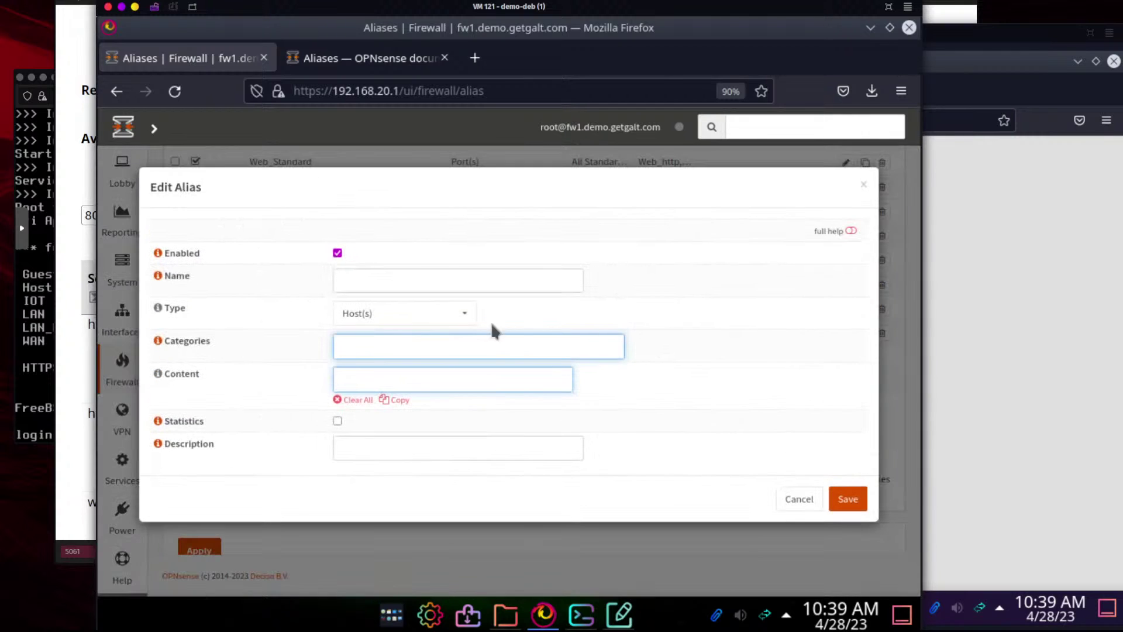
# Name the new alias Email_SMTP_Standard
pyautogui.click(417, 281)
pyautogui.write('smtp')
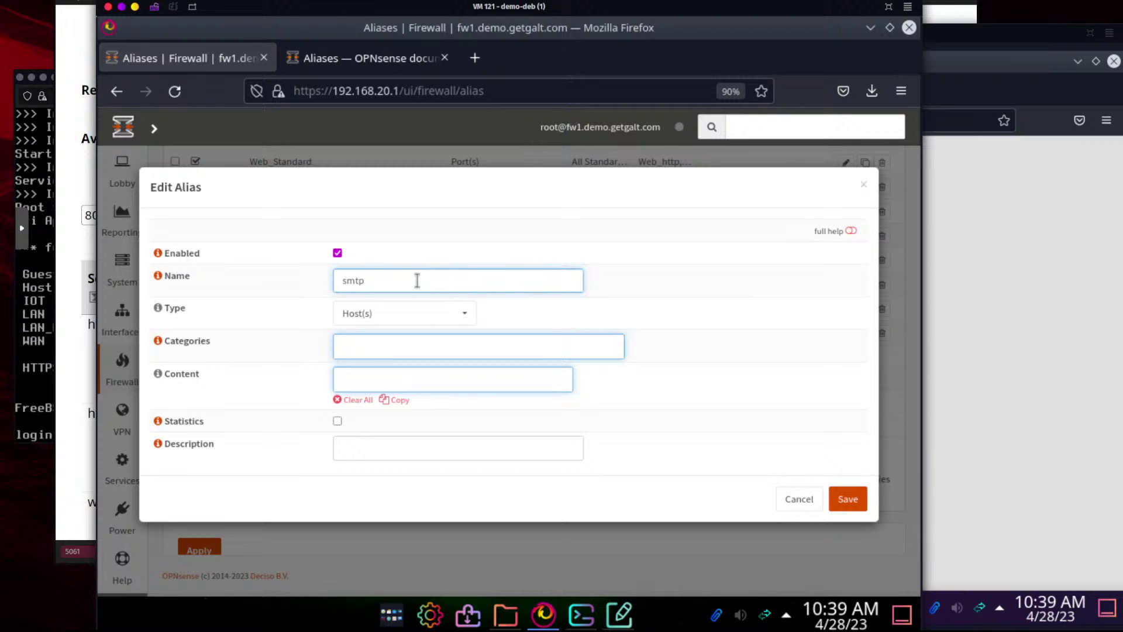
pyautogui.press('BackSpace')
pyautogui.press('BackSpace')
pyautogui.press('BackSpace')
pyautogui.press('BackSpace')
pyautogui.write('Enmail')
pyautogui.press('BackSpace')
pyautogui.press('BackSpace')
pyautogui.press('BackSpace')
pyautogui.press('BackSpace')
pyautogui.press('BackSpace')
pyautogui.write('mail_SMTP_Standard')
# Make it a Port(s) alias with content 25 and save it
pyautogui.click(403, 313)
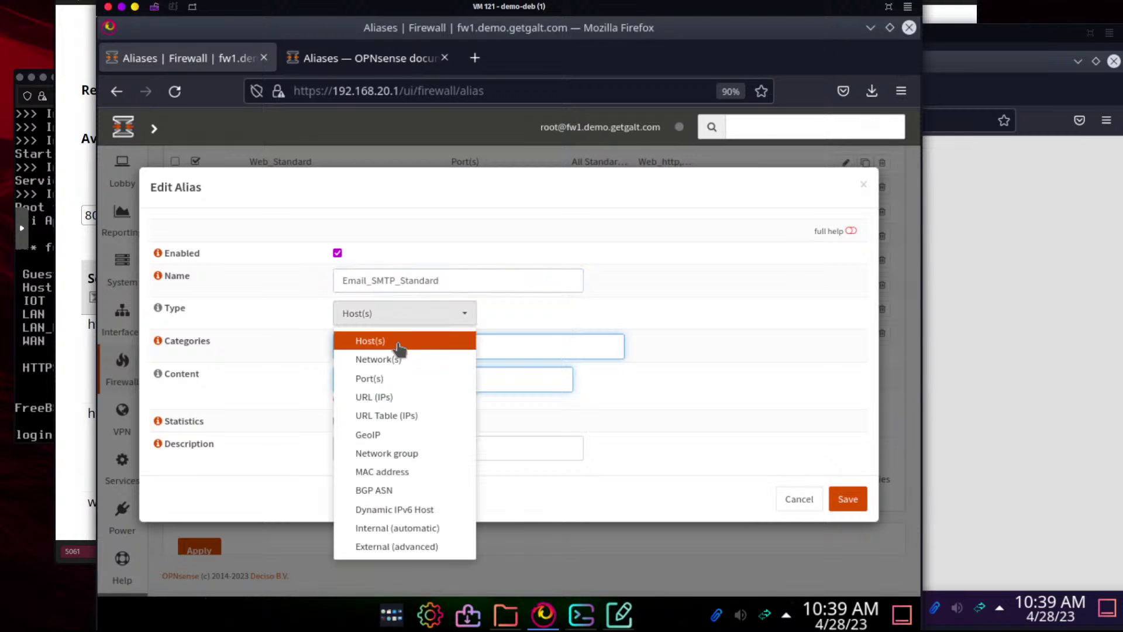
pyautogui.click(381, 379)
pyautogui.click(363, 370)
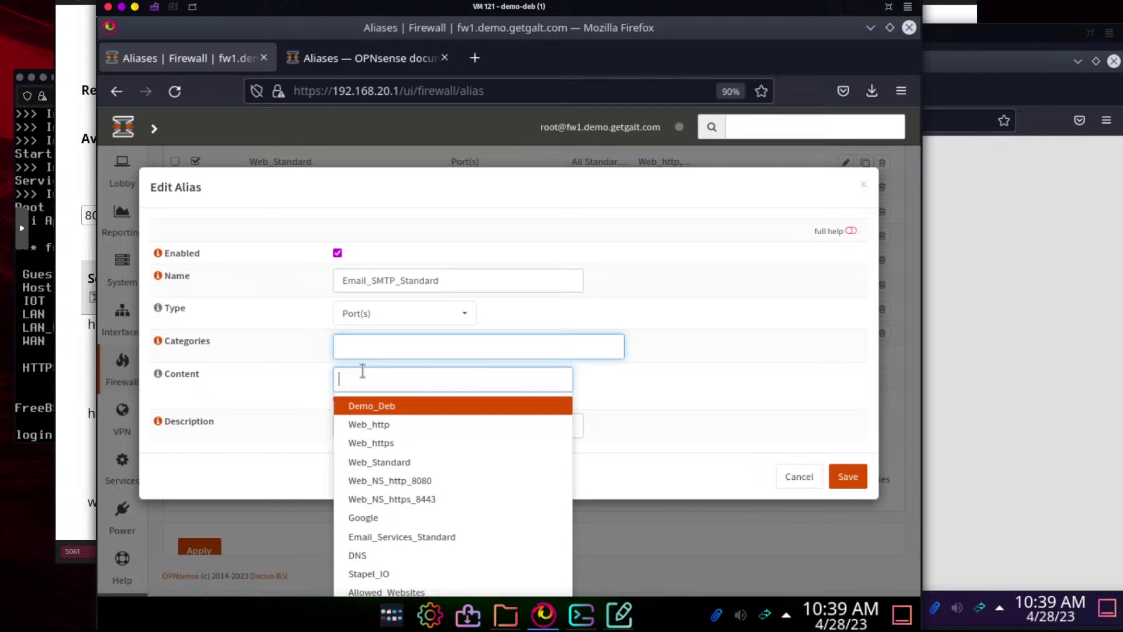
pyautogui.write('25')
pyautogui.click(214, 325)
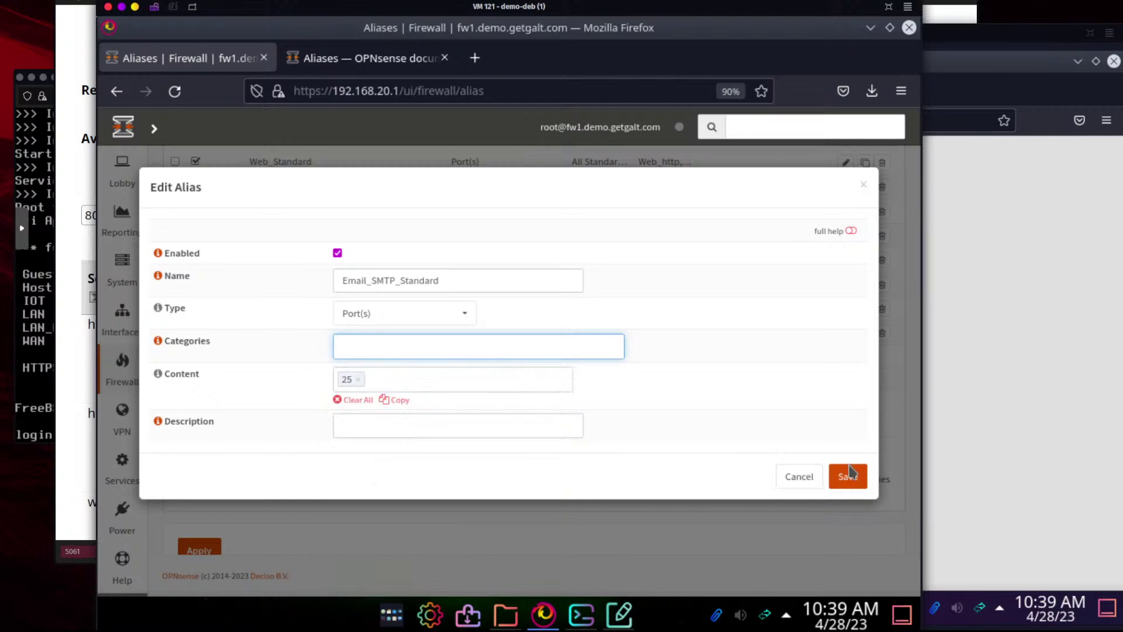
pyautogui.click(427, 424)
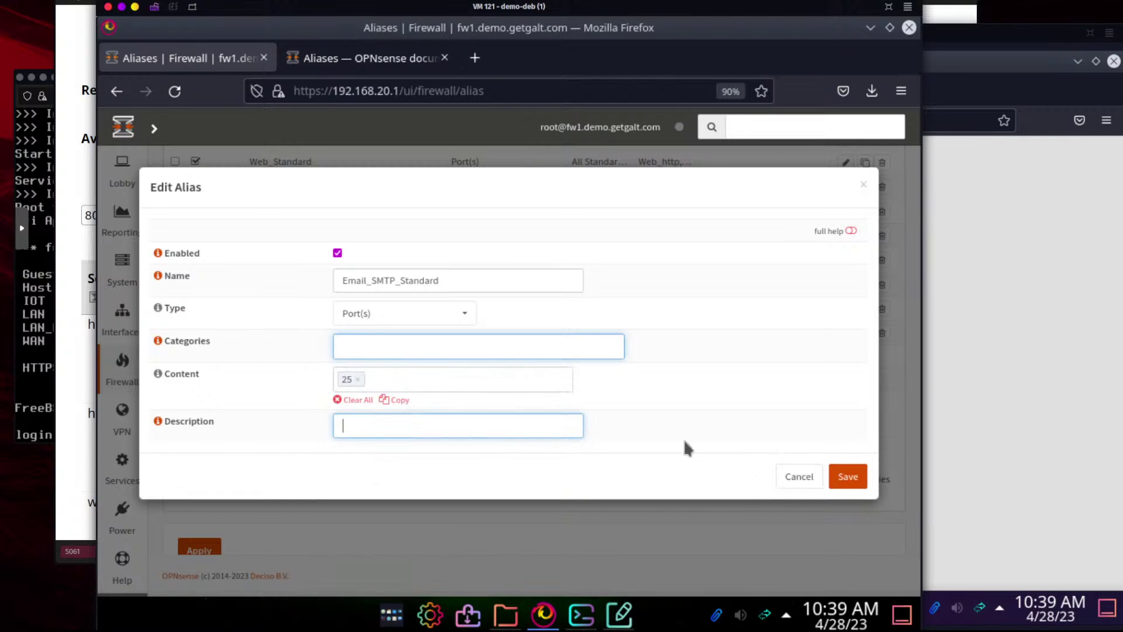
pyautogui.click(840, 484)
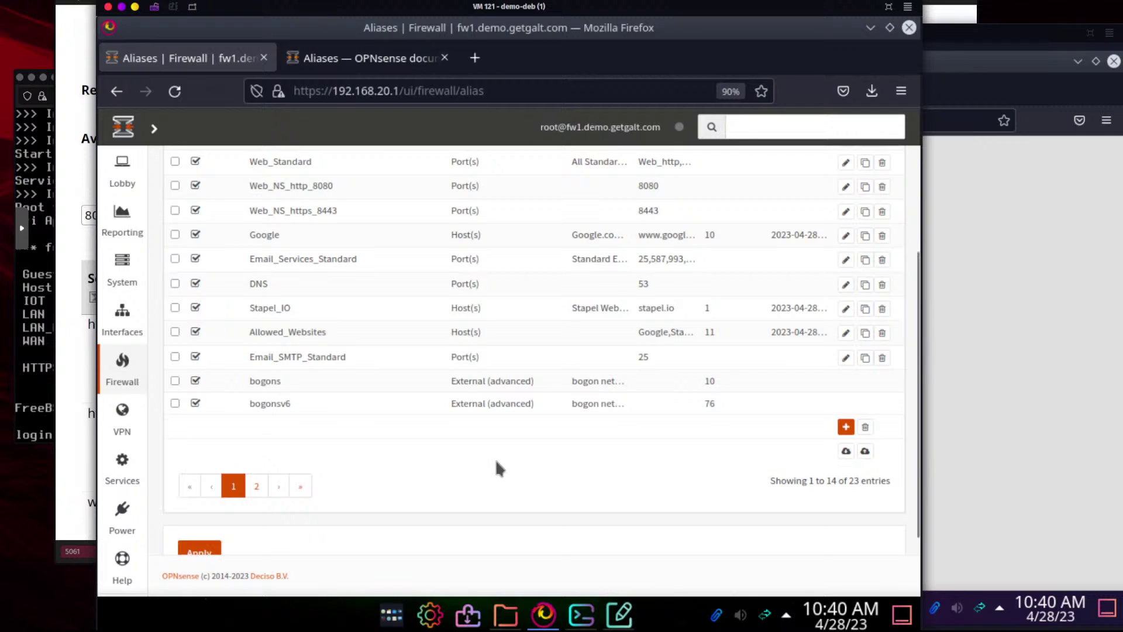
# Scroll through the updated alias table, then bring the Konsole terminal forward
pyautogui.scroll(5, 525, 464)
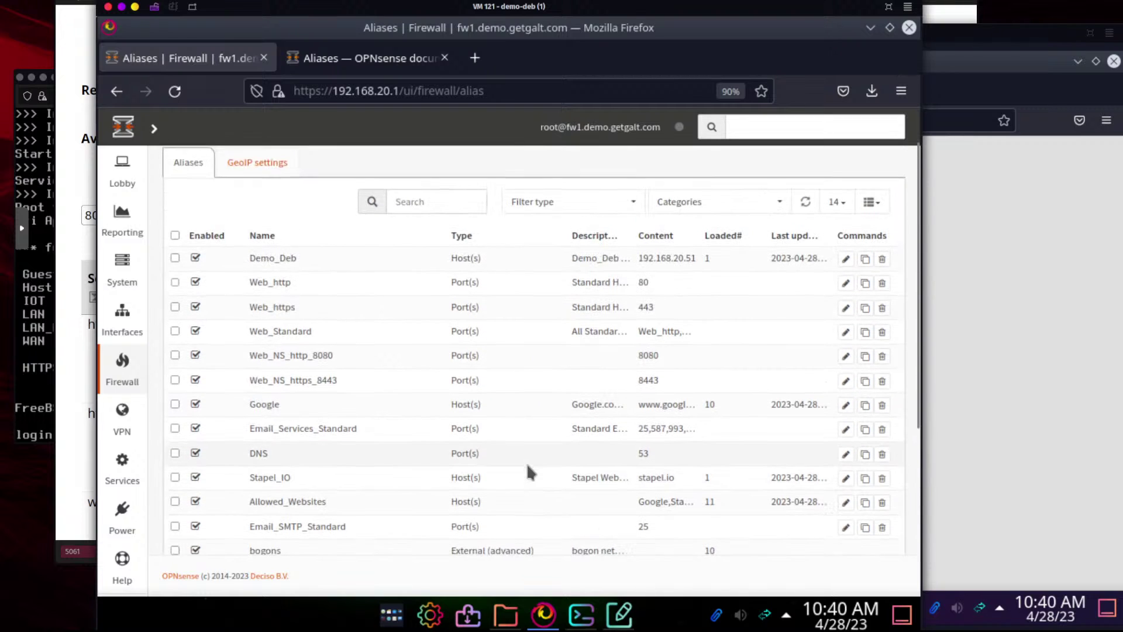
pyautogui.scroll(-2, 528, 466)
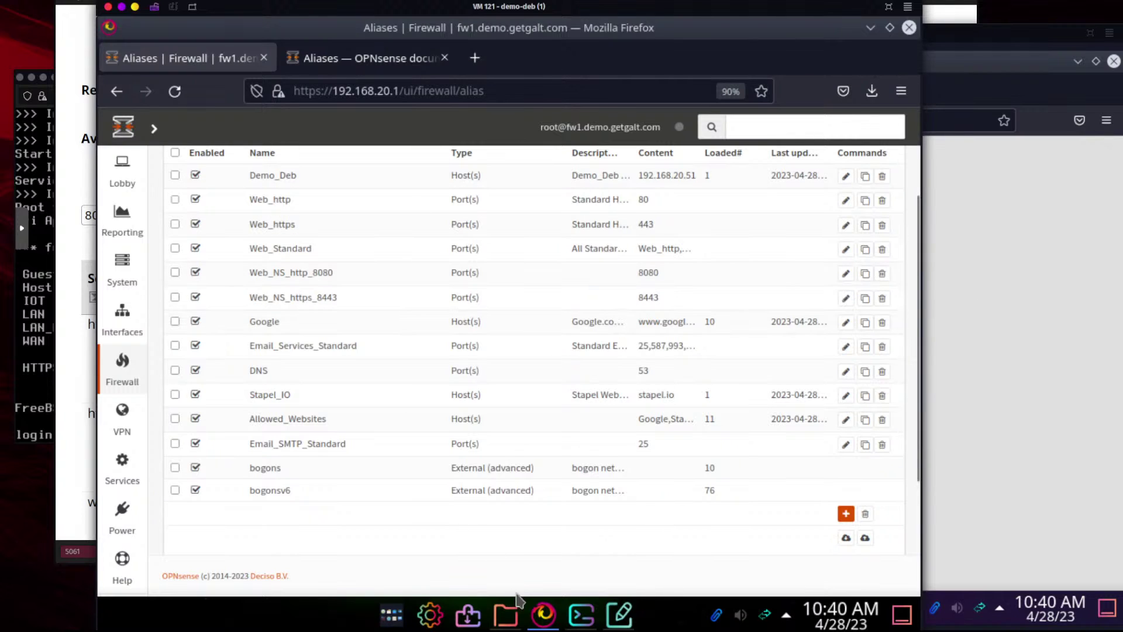
pyautogui.click(581, 614)
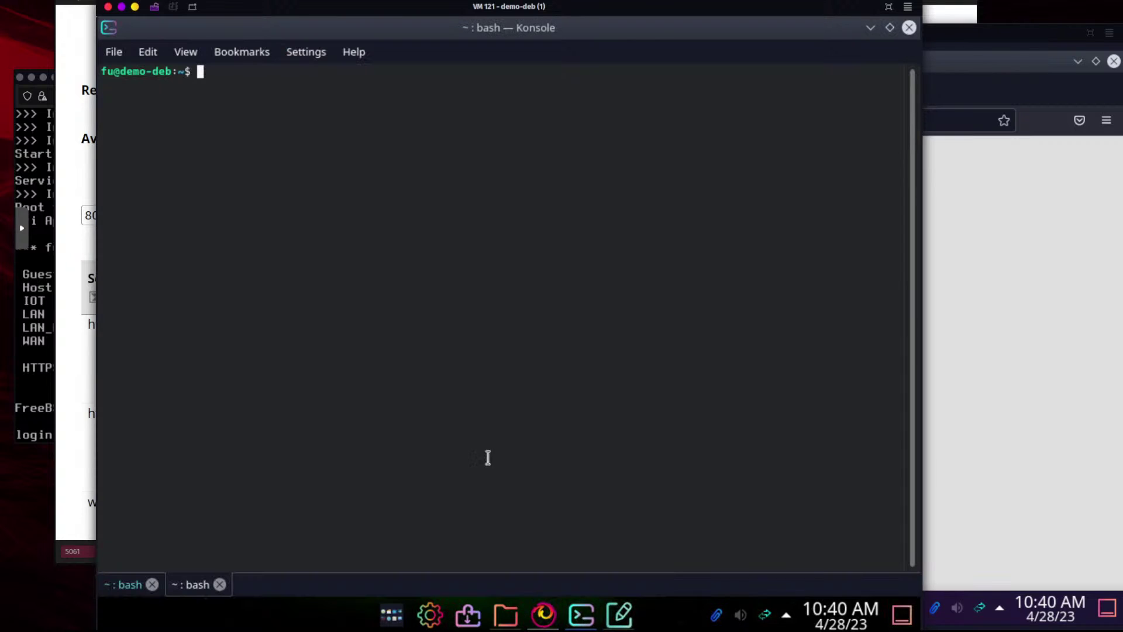
# Run telnet mail.stapel.io 25 in Konsole to test SMTP
pyautogui.write('el')
pyautogui.press('BackSpace')
pyautogui.press('BackSpace')
pyautogui.write('telnet')
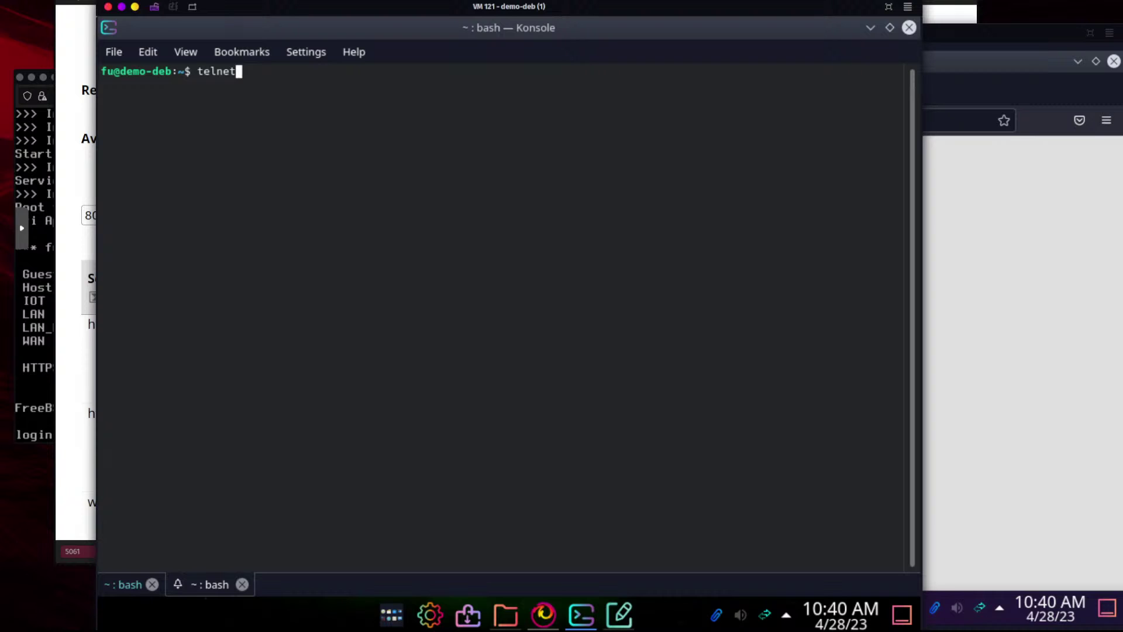
pyautogui.write(' mail.stape')
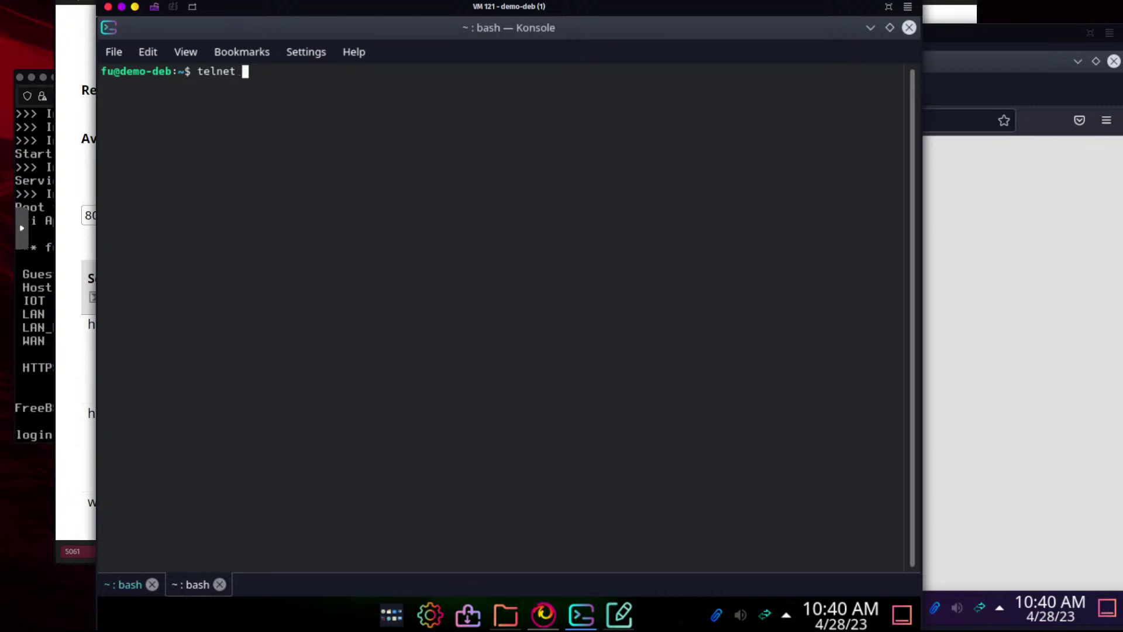
pyautogui.write('l.io 25')
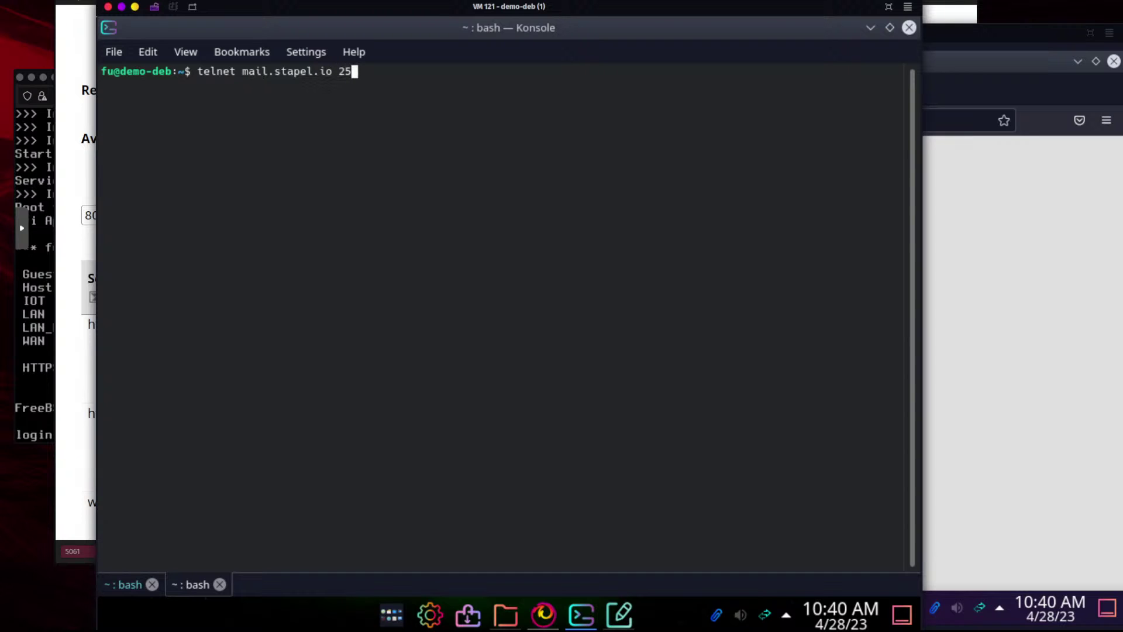
pyautogui.press('Return')
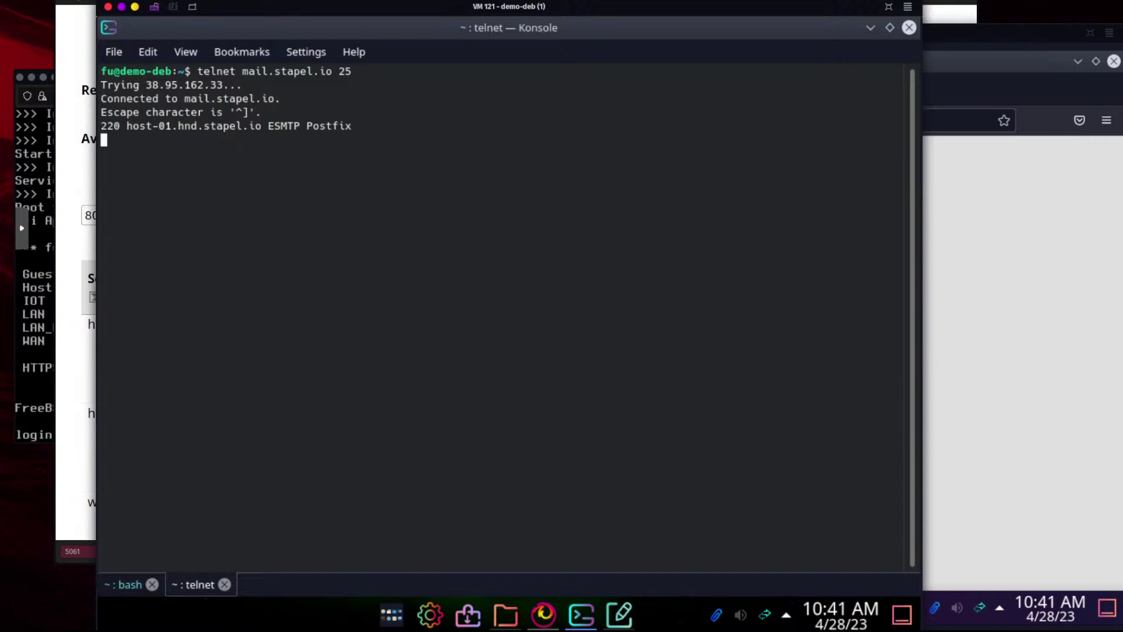
# Escape the telnet session with Ctrl+] and quit it
pyautogui.hotkey('ctrl', 'c')
pyautogui.hotkey('ctrl', 'x')
pyautogui.press('BackSpace')
pyautogui.hotkey('ctrl', ']')
pyautogui.write('exit')
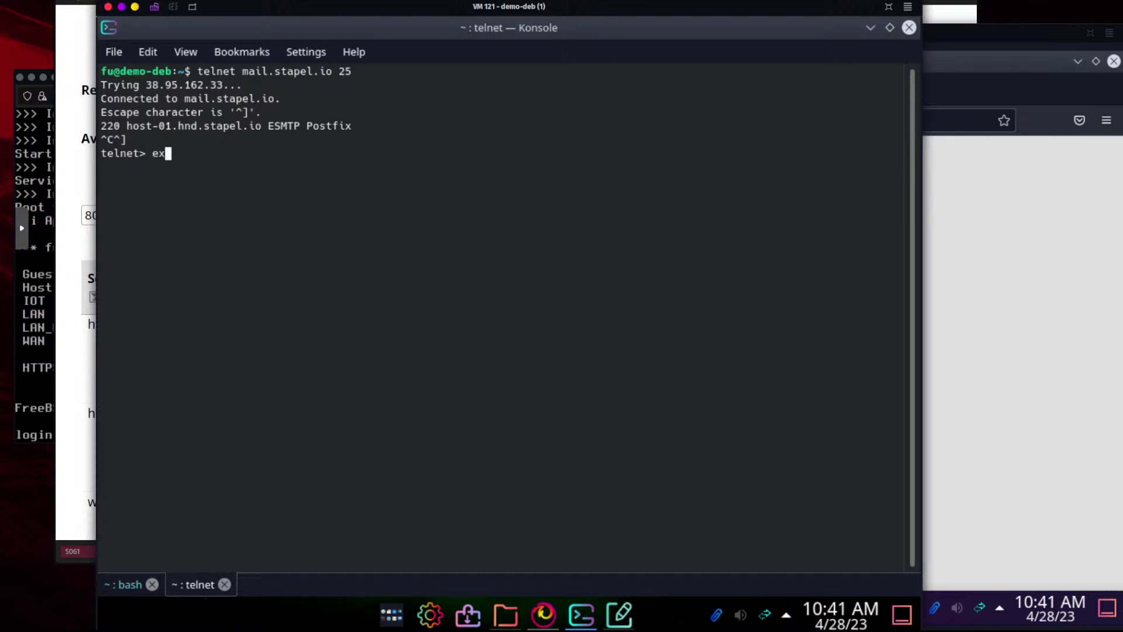
pyautogui.press('Return')
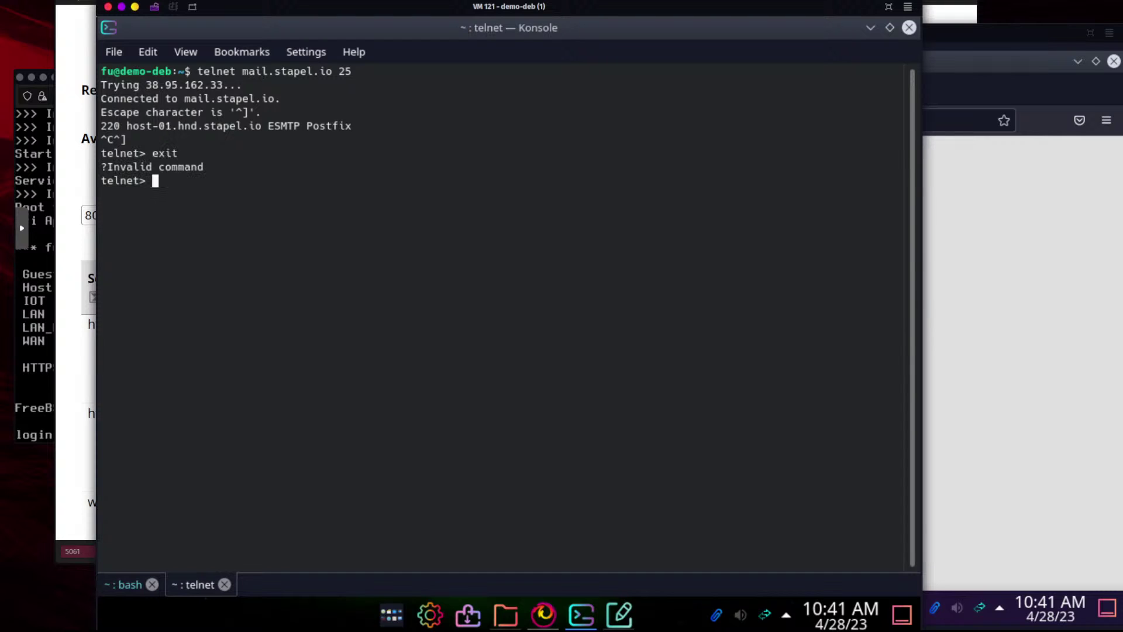
pyautogui.write('quit')
pyautogui.press('Return')
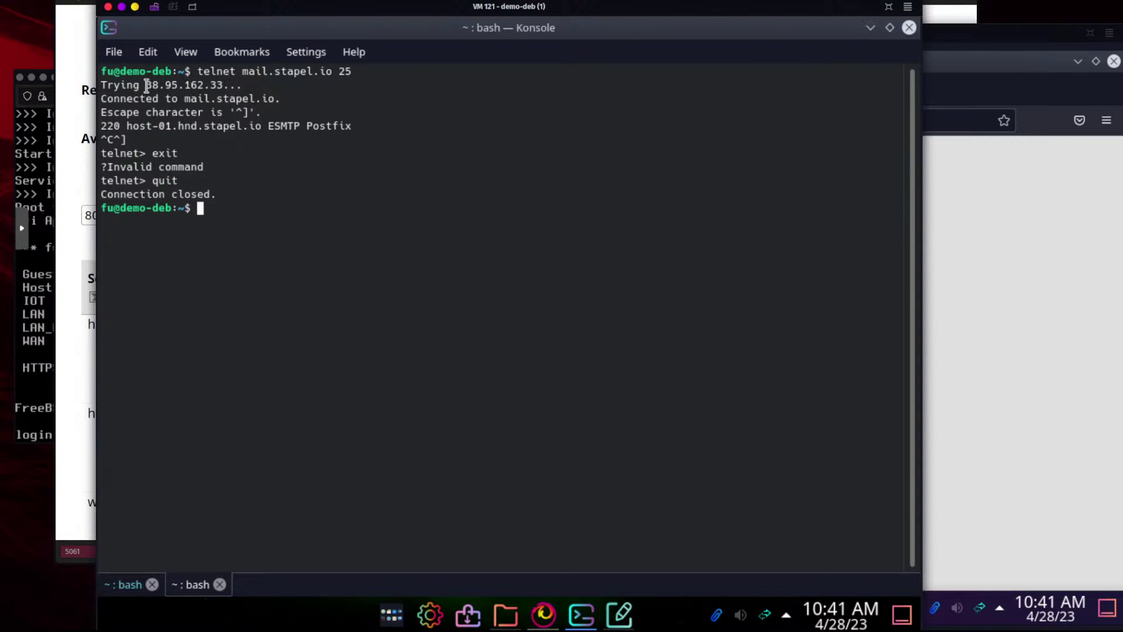
# Highlight the server's IP address and port 25 in the output, then minimise Konsole
pyautogui.moveTo(146, 85); pyautogui.dragTo(237, 85)
pyautogui.click(305, 123)
pyautogui.moveTo(365, 70); pyautogui.dragTo(331, 69)
pyautogui.click(870, 27)
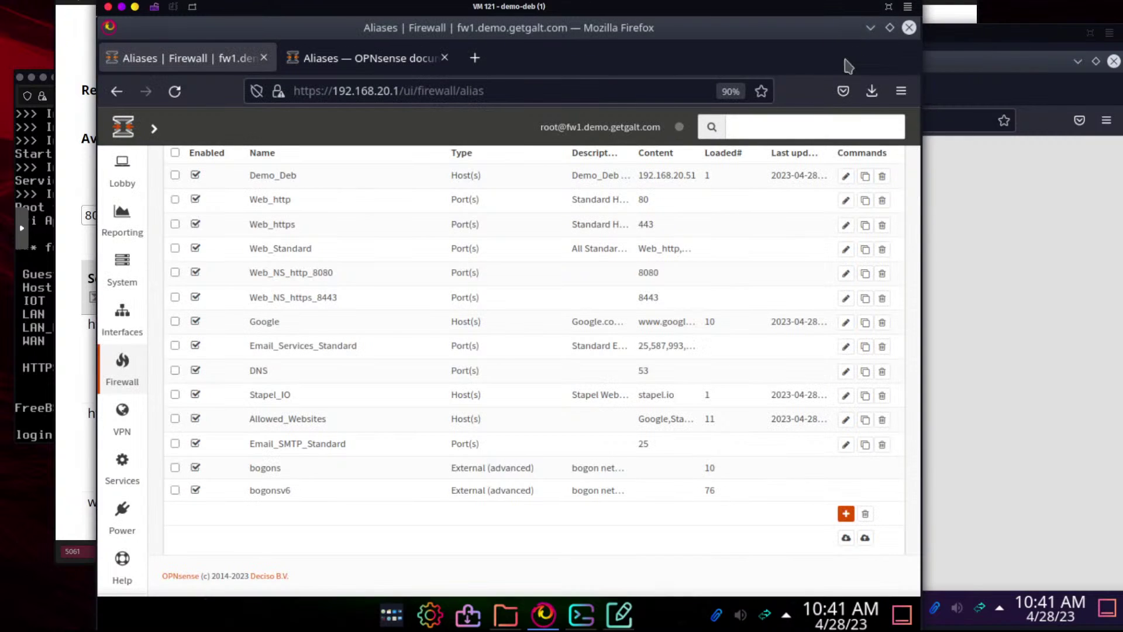
# Go to Firewall > Rules > LAN and start a new rule
pyautogui.moveTo(134, 368)
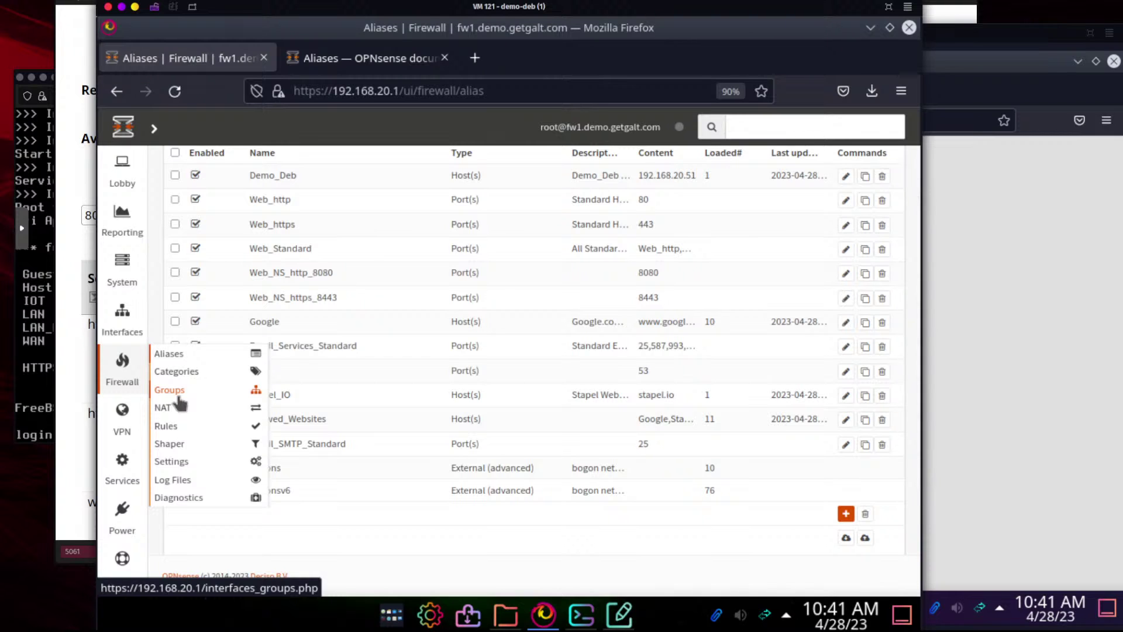
pyautogui.moveTo(187, 430)
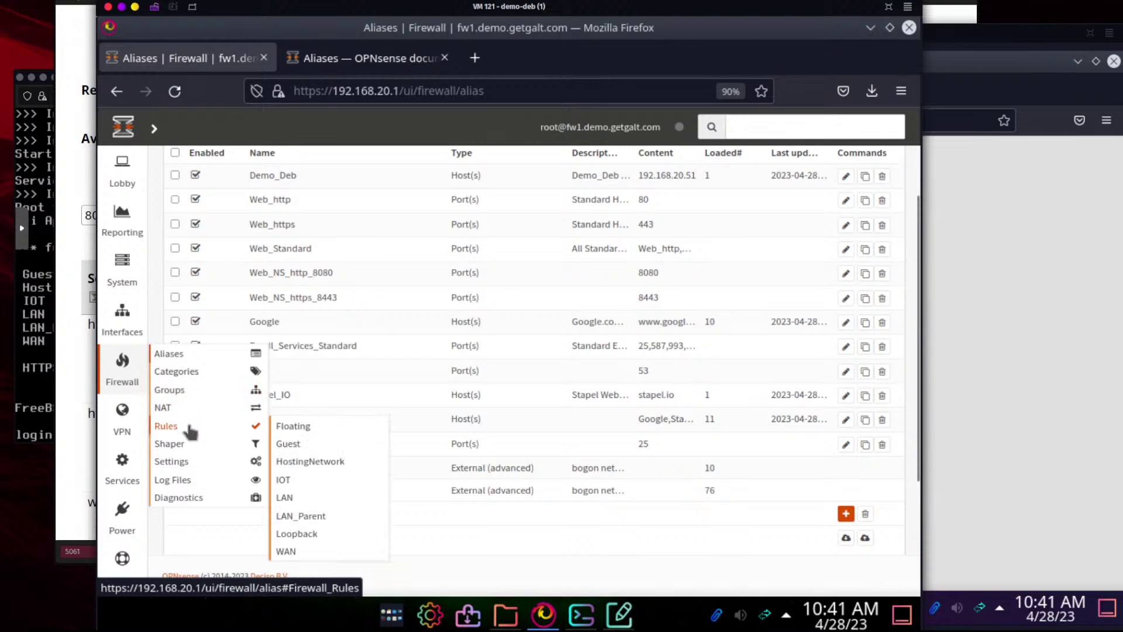
pyautogui.click(303, 498)
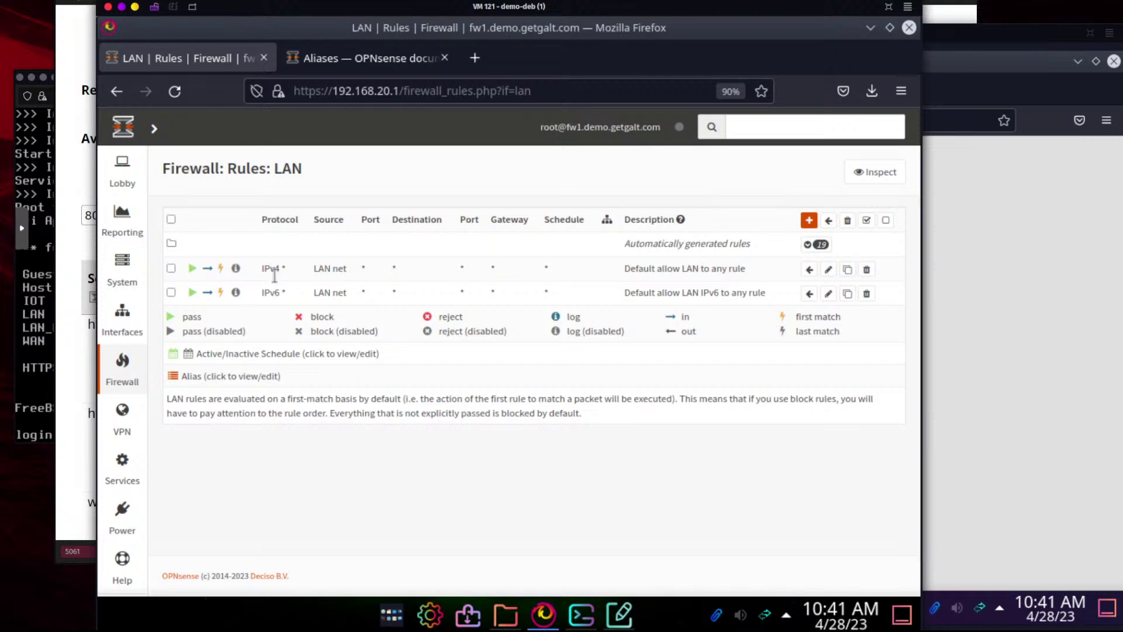
pyautogui.click(809, 223)
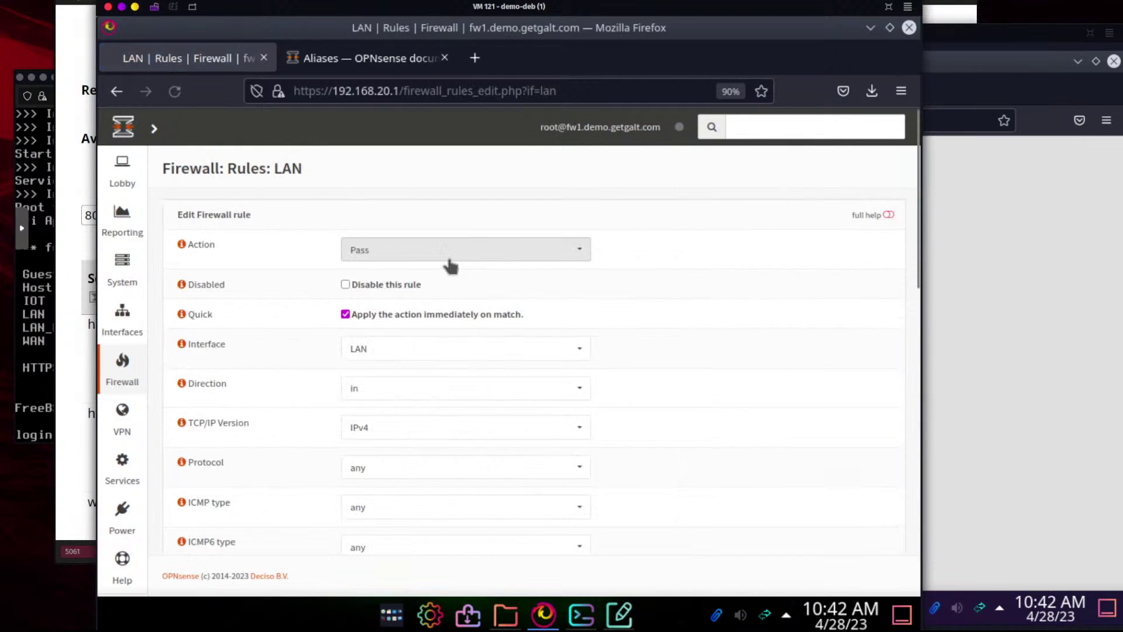
# Set the rule to Block, IPv4+IPv6, protocol TCP/UDP
pyautogui.click(441, 252)
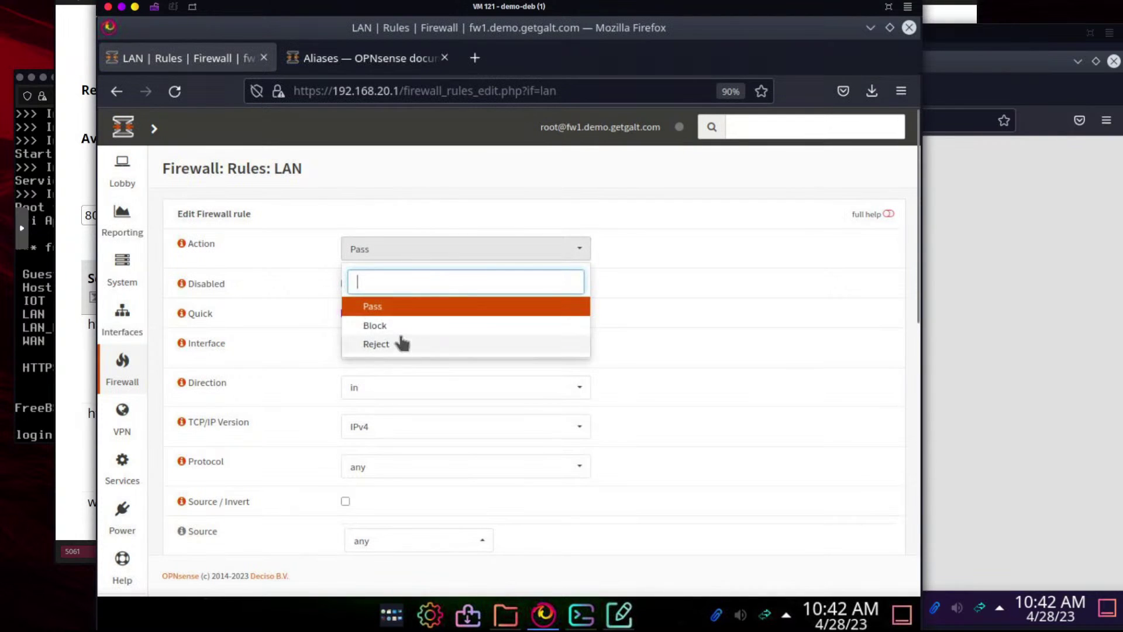
pyautogui.click(403, 327)
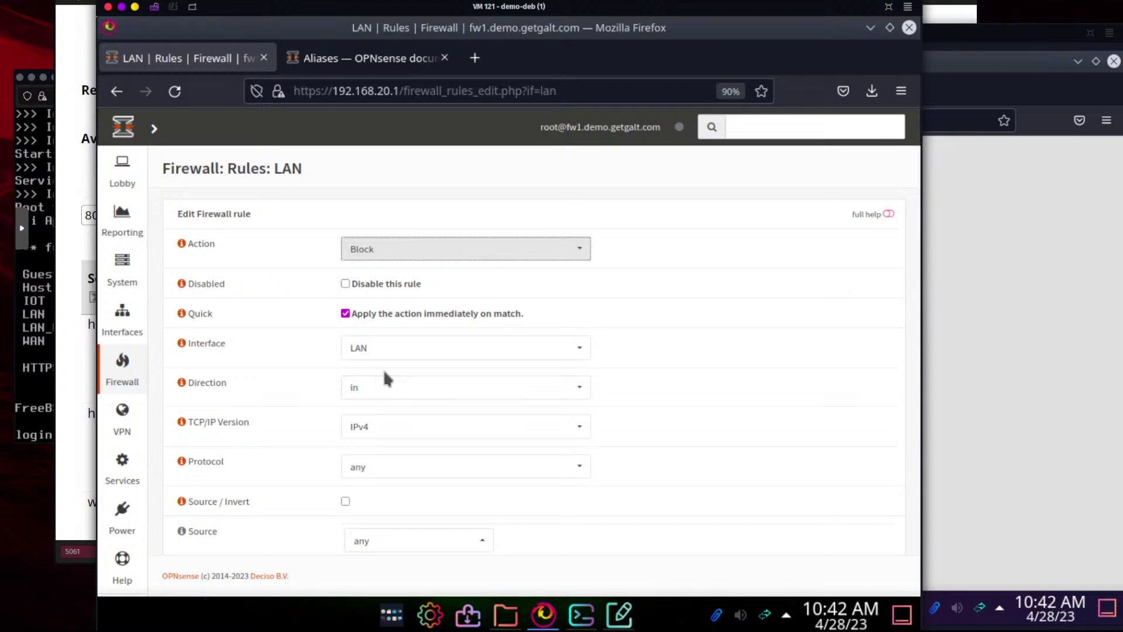
pyautogui.click(396, 433)
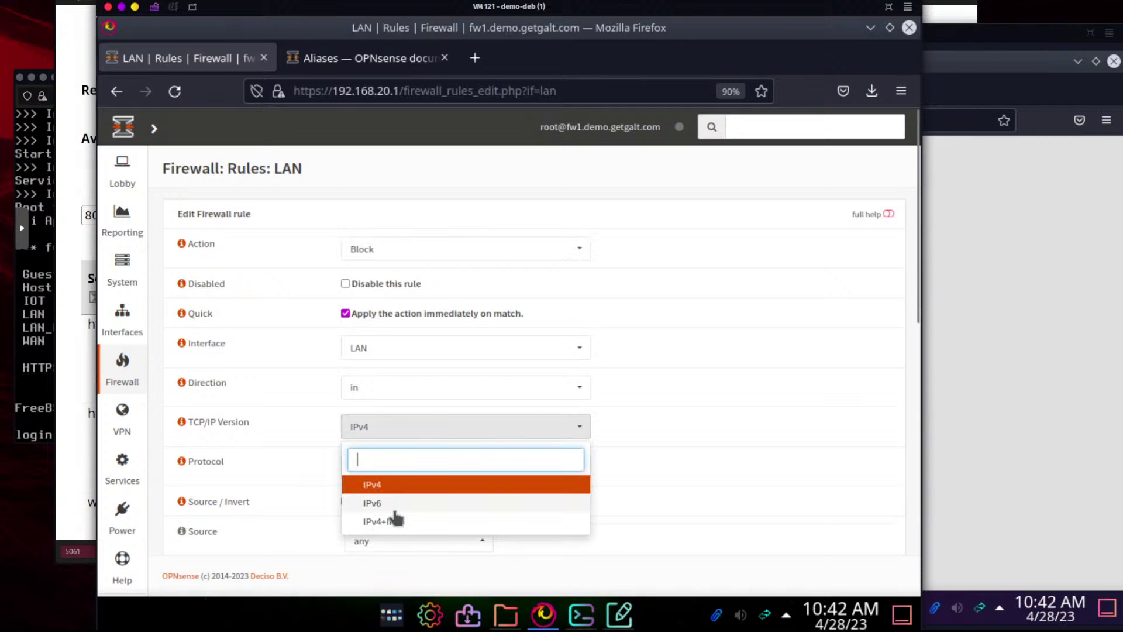
pyautogui.click(394, 520)
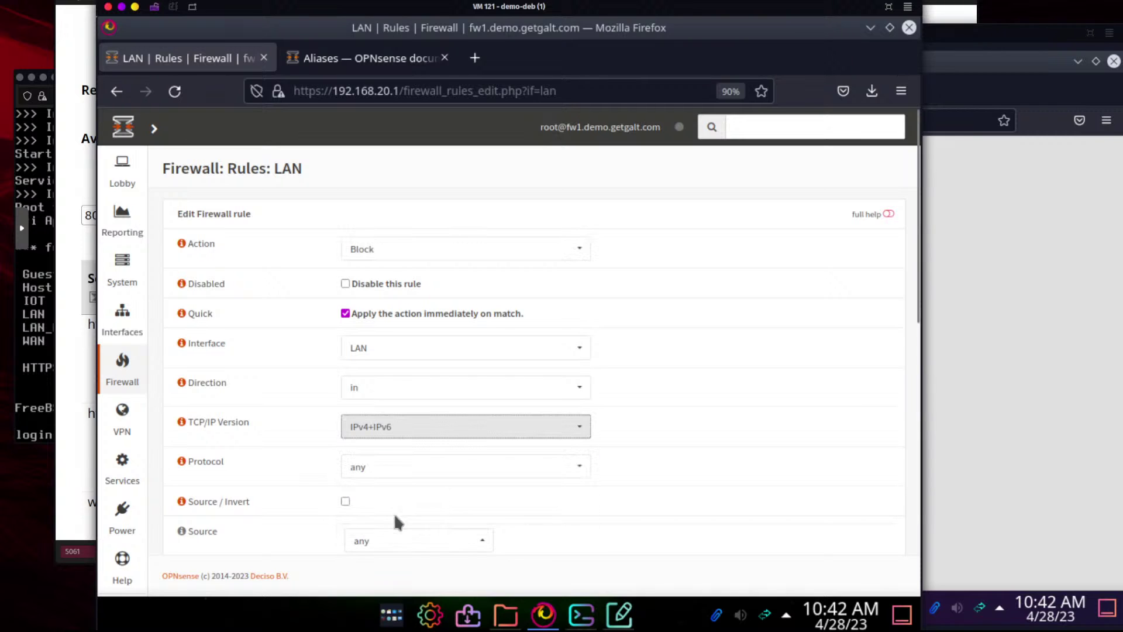
pyautogui.click(398, 477)
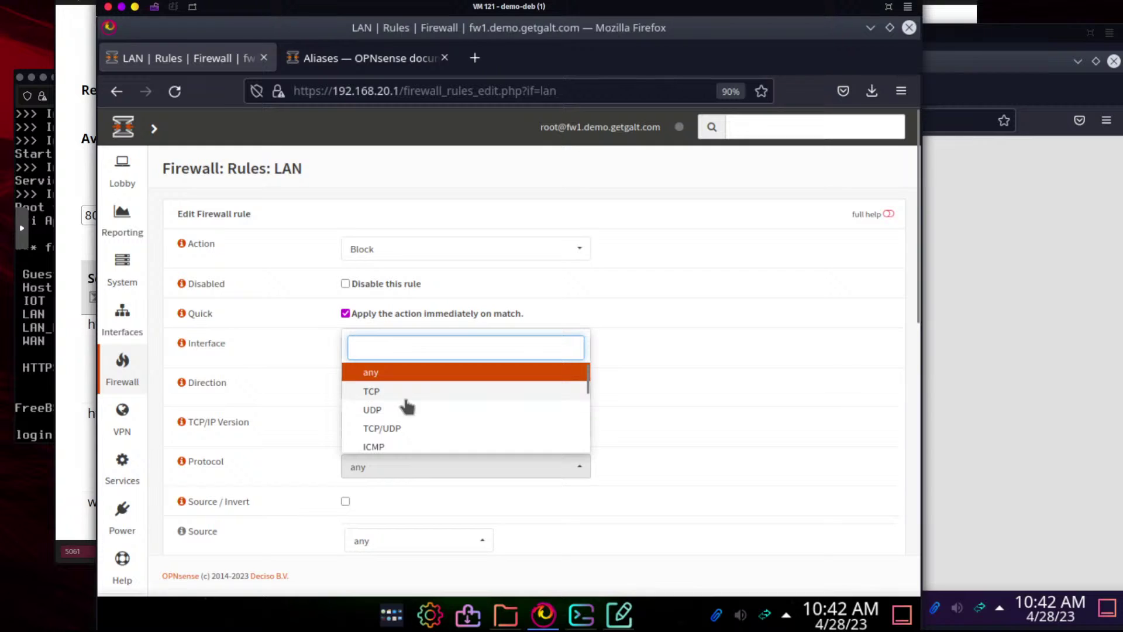
pyautogui.click(402, 432)
# Set destination port to Email_SMTP_Standard, describe it 'Disallow SMTP from LAN', and save
pyautogui.scroll(-3, 265, 443)
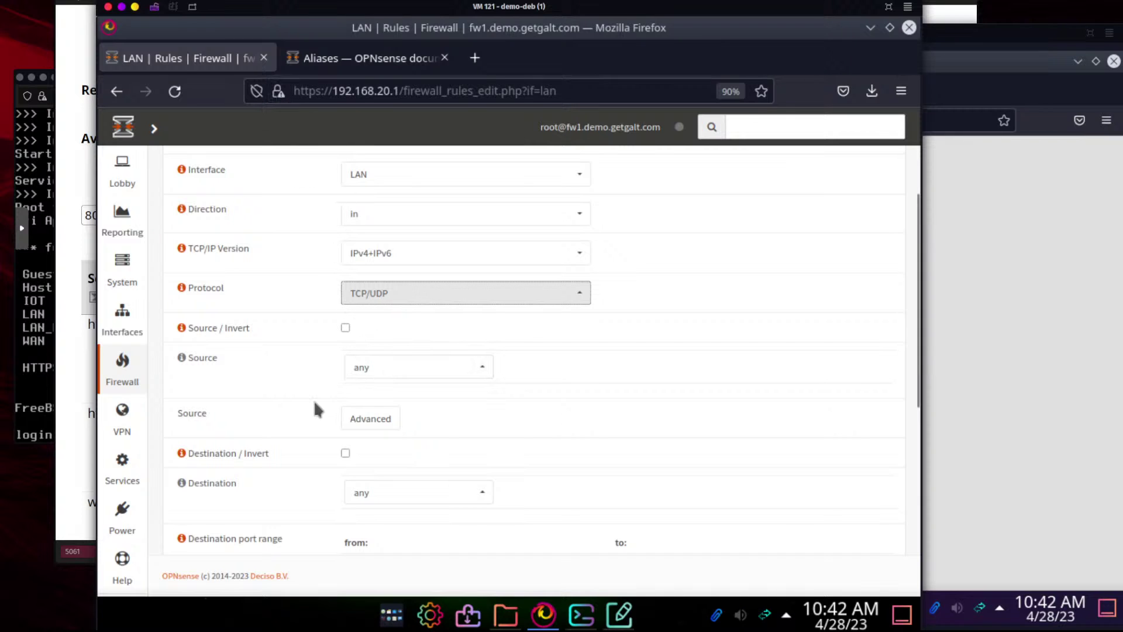
pyautogui.scroll(-3, 313, 403)
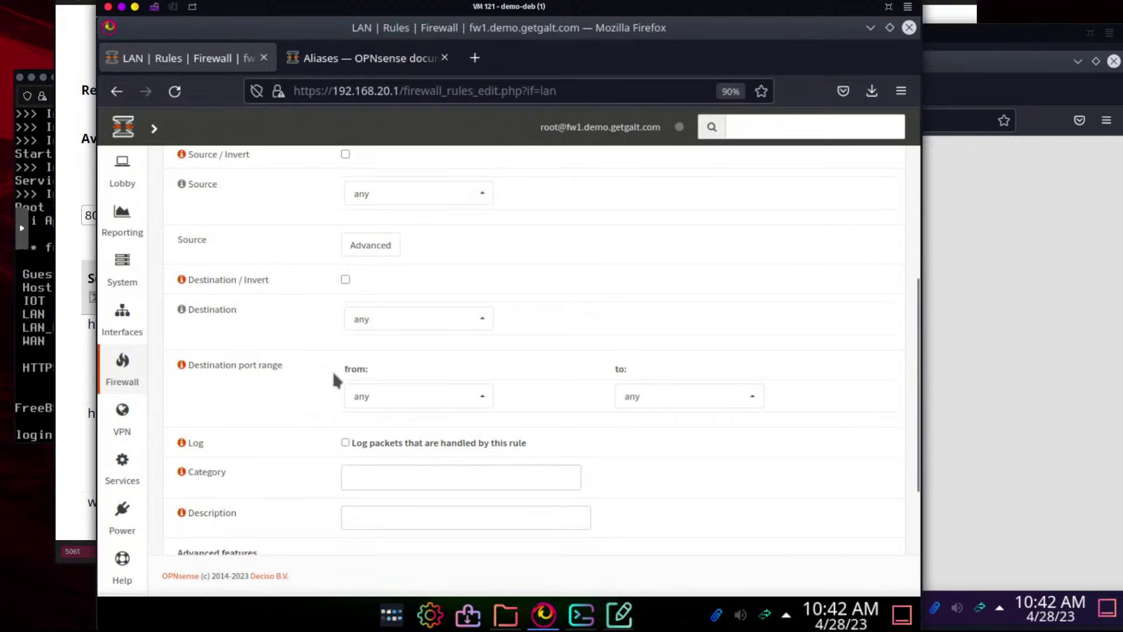
pyautogui.click(381, 401)
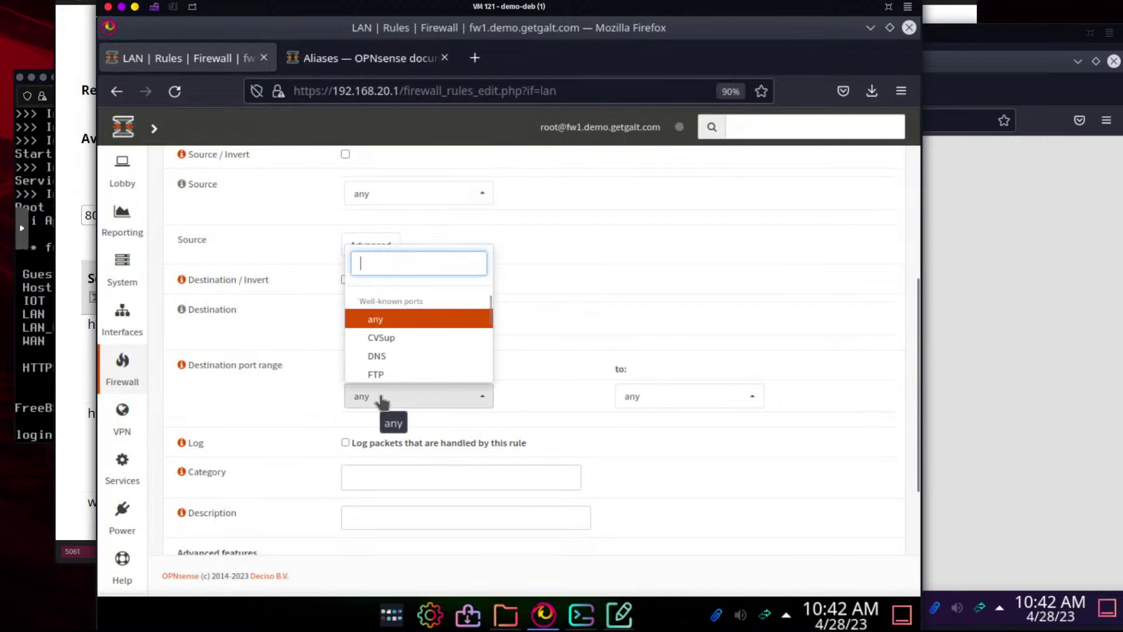
pyautogui.write('sm')
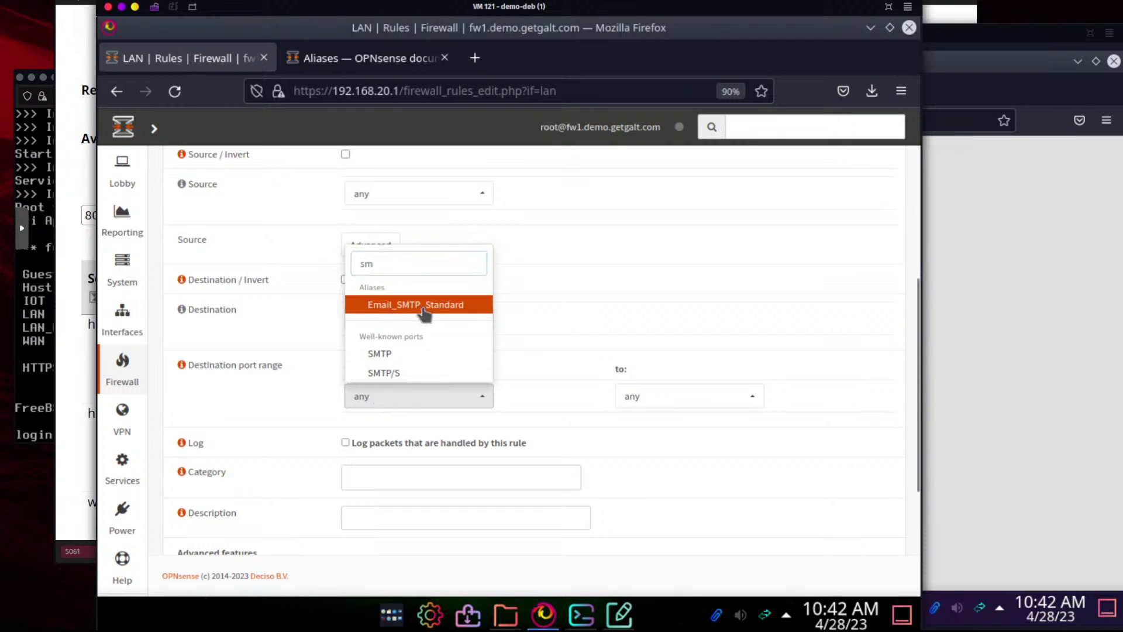
pyautogui.click(420, 309)
pyautogui.click(397, 520)
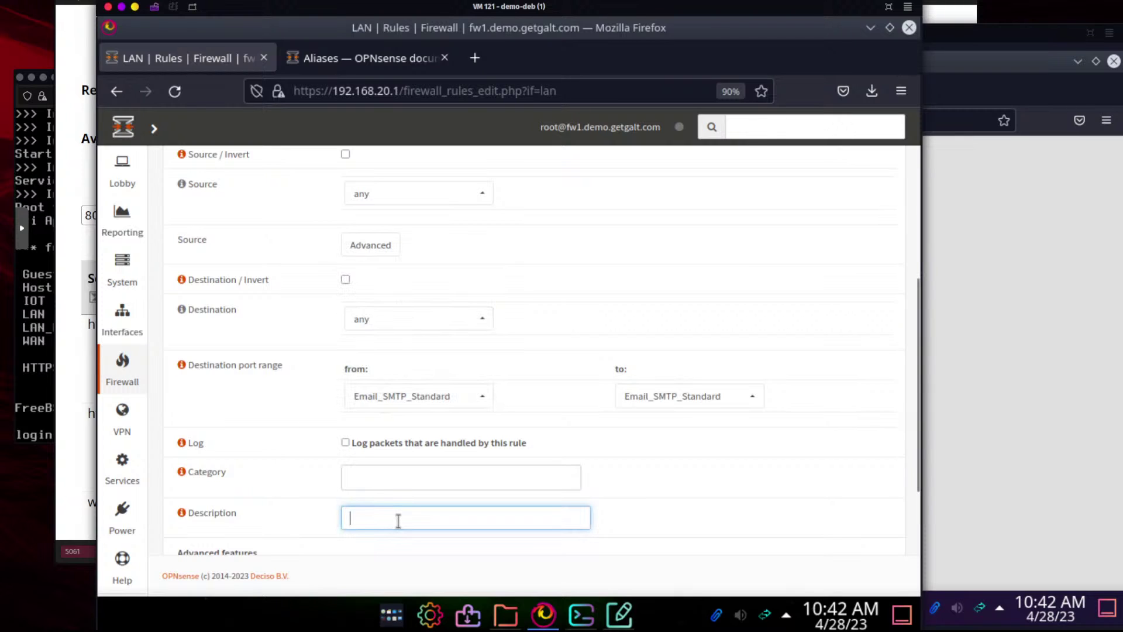
pyautogui.write('Disall')
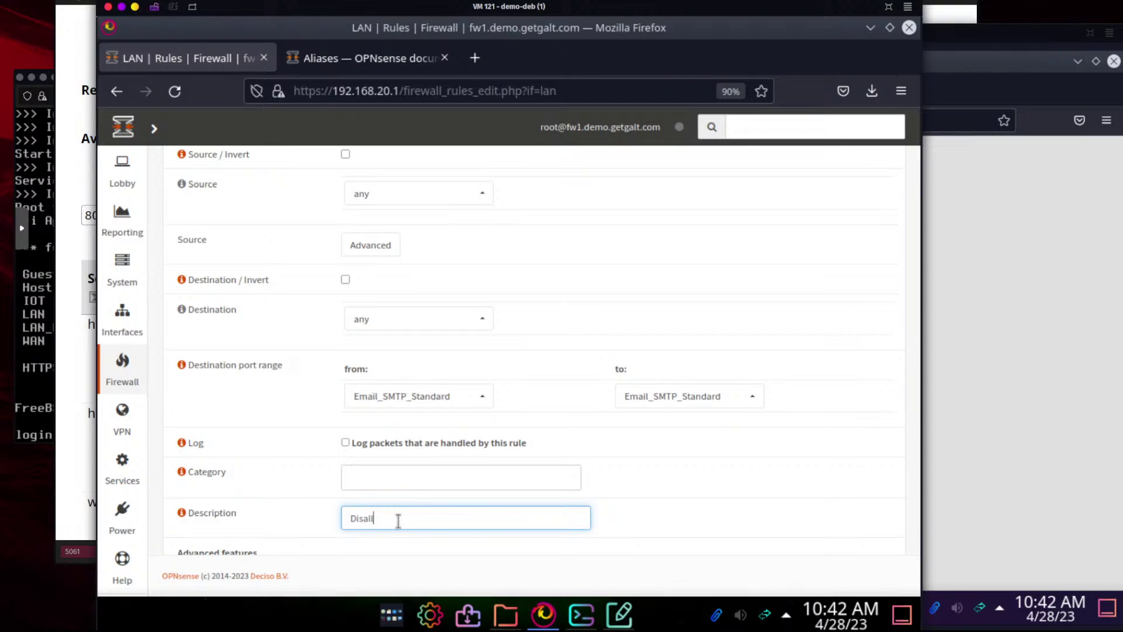
pyautogui.write('ow SMTP from LAN')
pyautogui.scroll(-3, 317, 512)
pyautogui.click(358, 523)
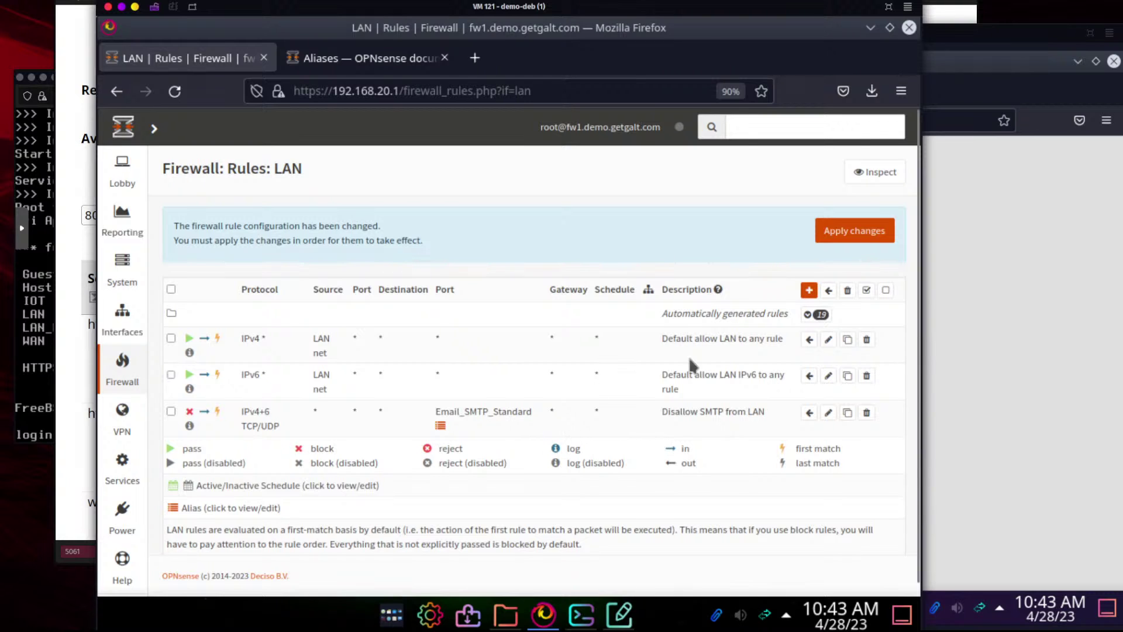
# Apply the pending LAN rule changes, then bring Konsole forward
pyautogui.click(875, 234)
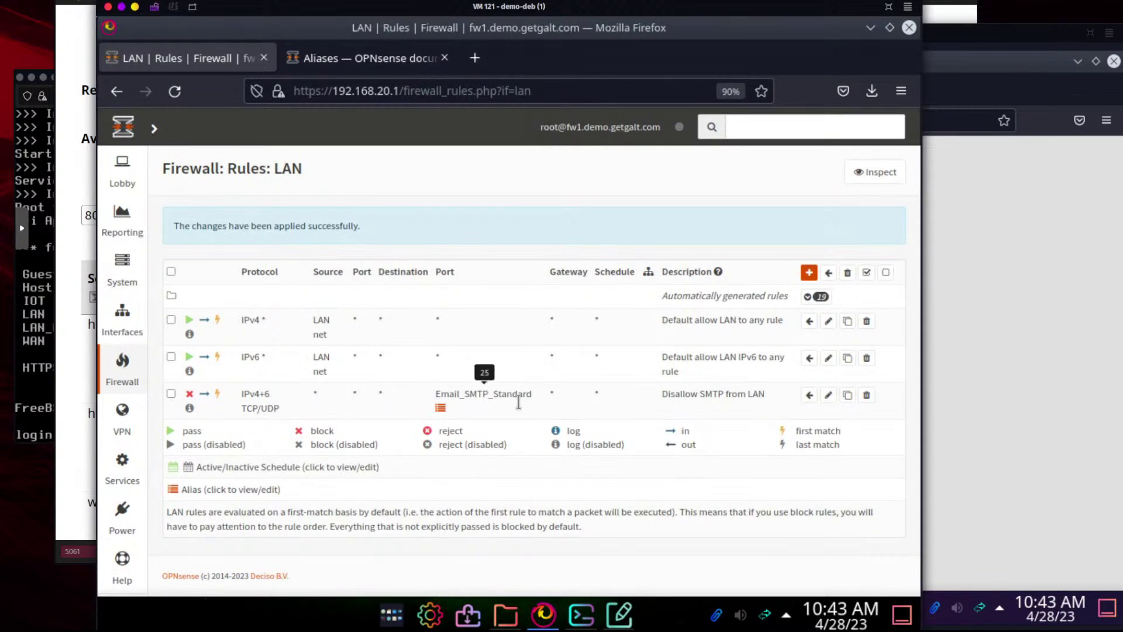
pyautogui.click(579, 614)
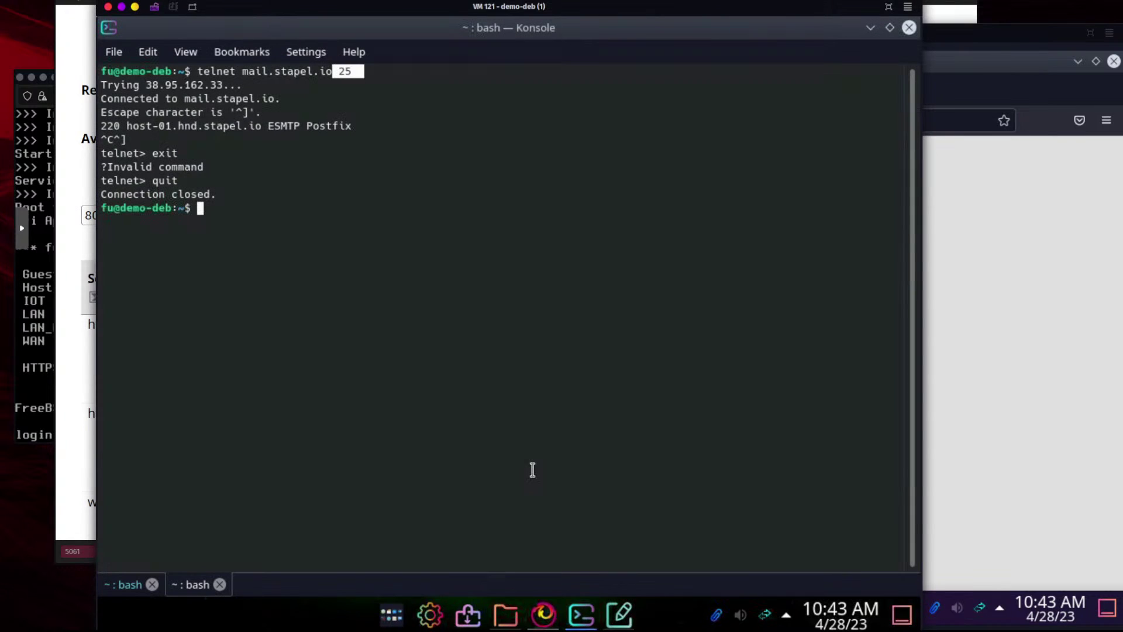
# Rerun telnet mail.stapel.io 25, which still connects, quit it, and minimise Konsole
pyautogui.press('Up')
pyautogui.press('Return')
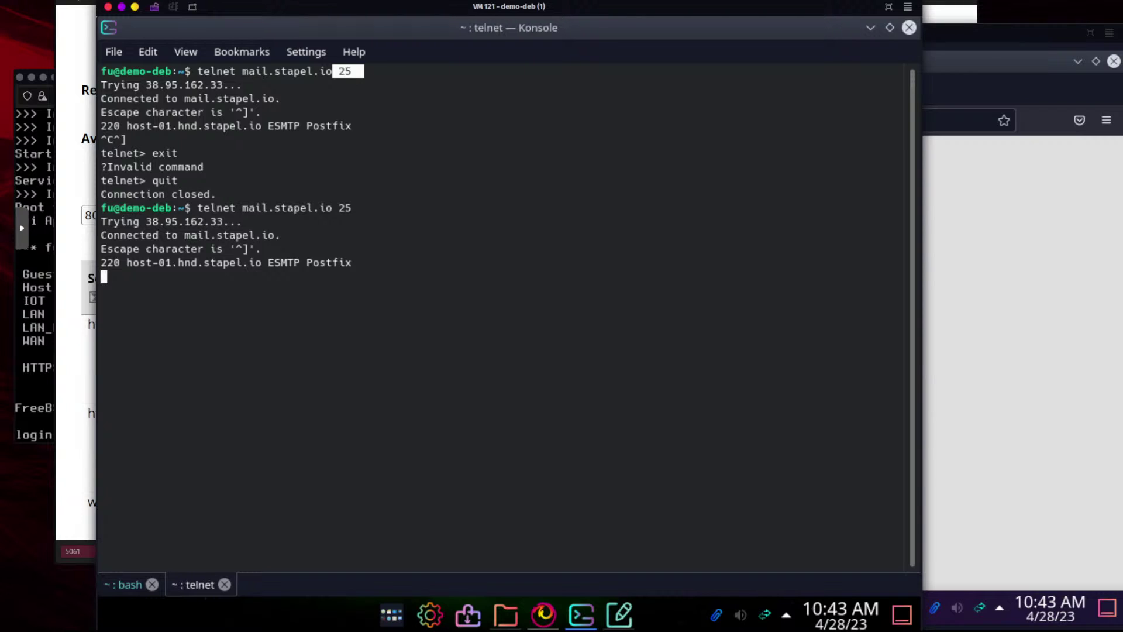
pyautogui.hotkey('ctrl', ']')
pyautogui.write('quit')
pyautogui.press('Return')
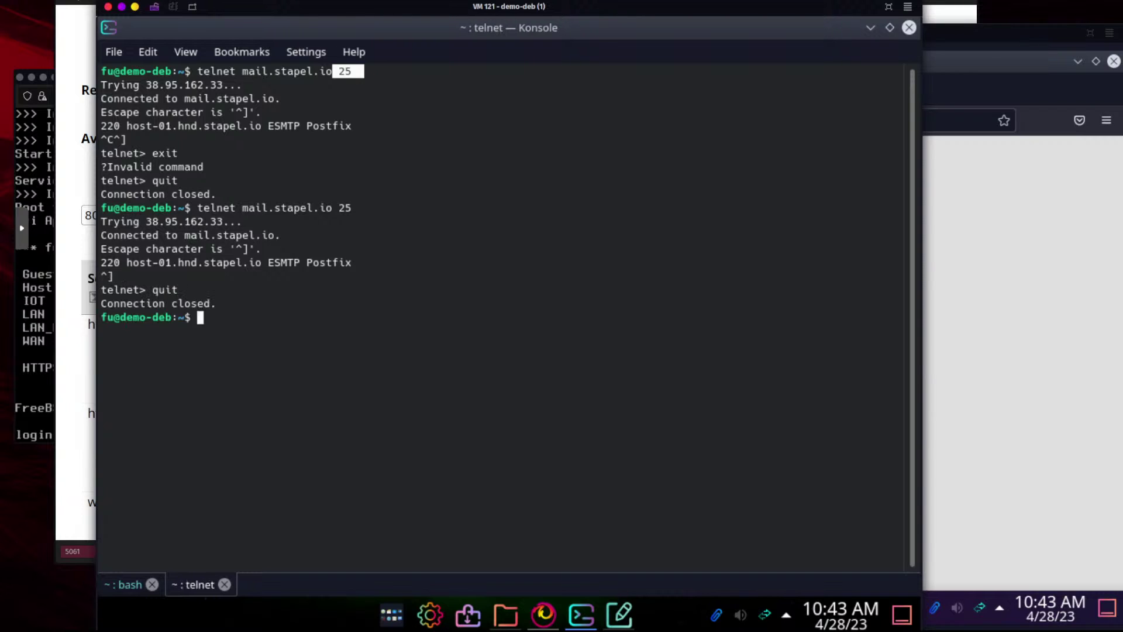
pyautogui.click(1052, 419)
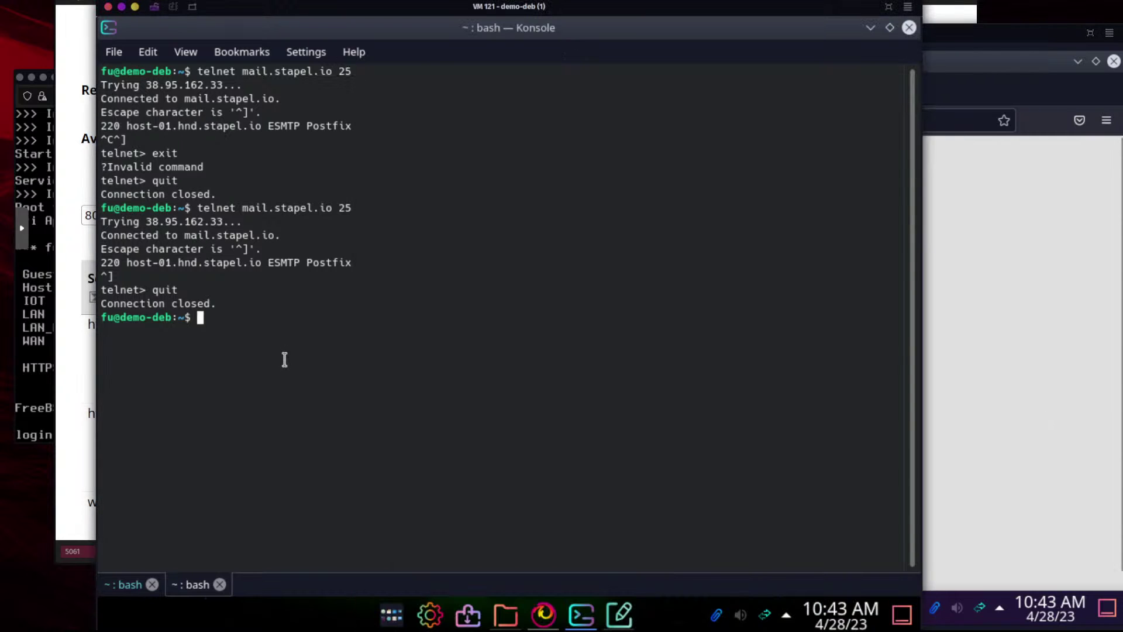
pyautogui.click(284, 358)
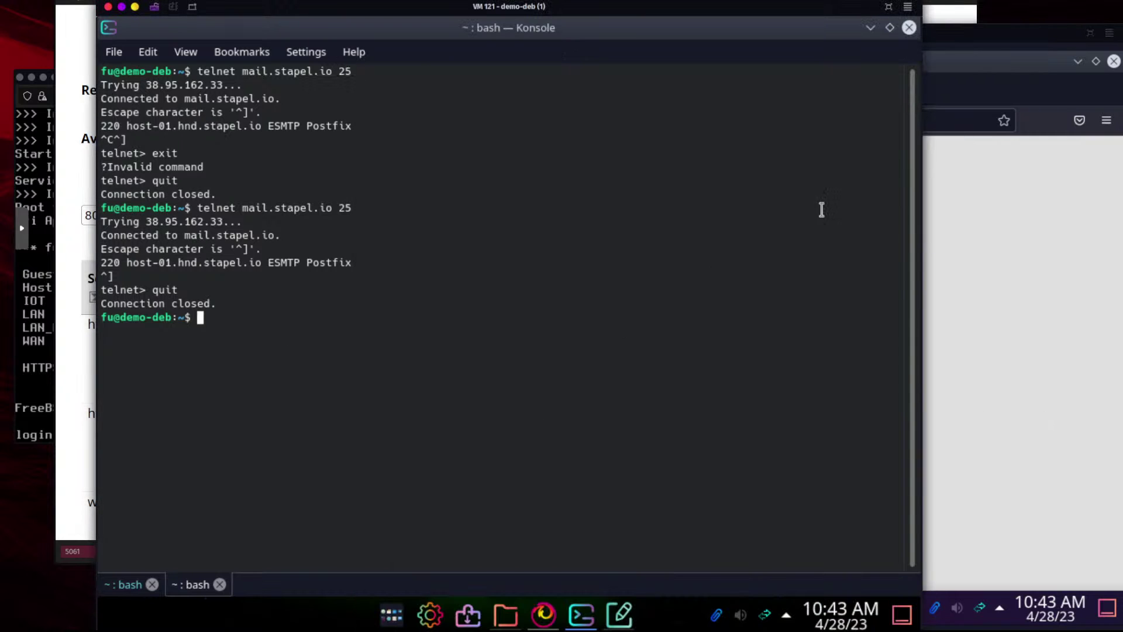
pyautogui.click(871, 27)
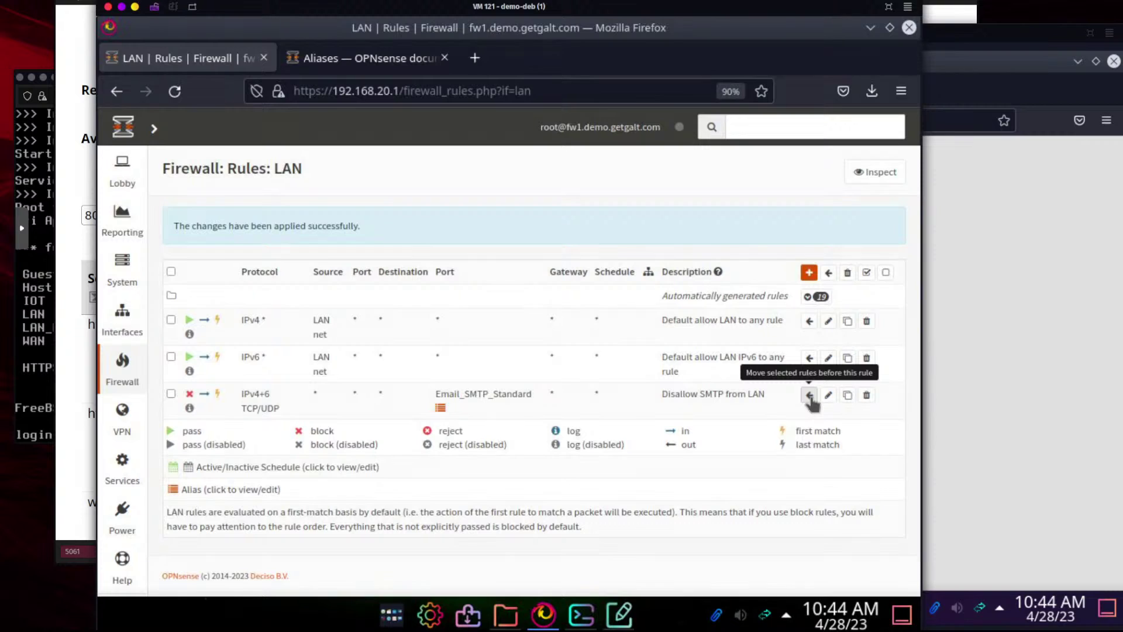
# Move 'Disallow SMTP from LAN' above the first LAN rule and apply the new order
pyautogui.click(171, 393)
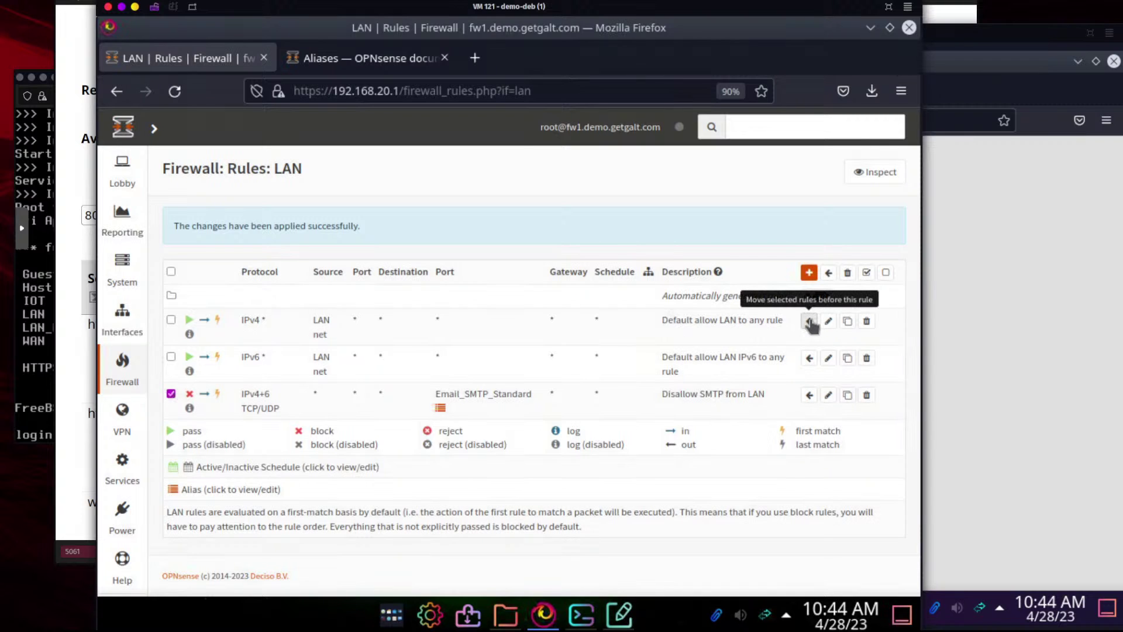
pyautogui.click(809, 321)
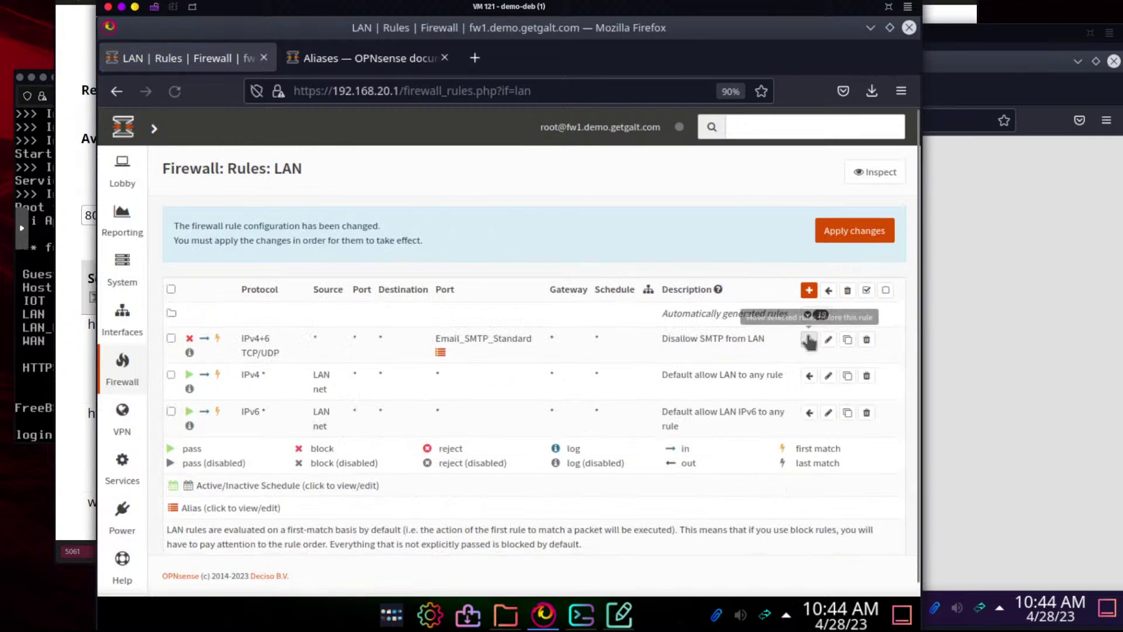
pyautogui.click(855, 231)
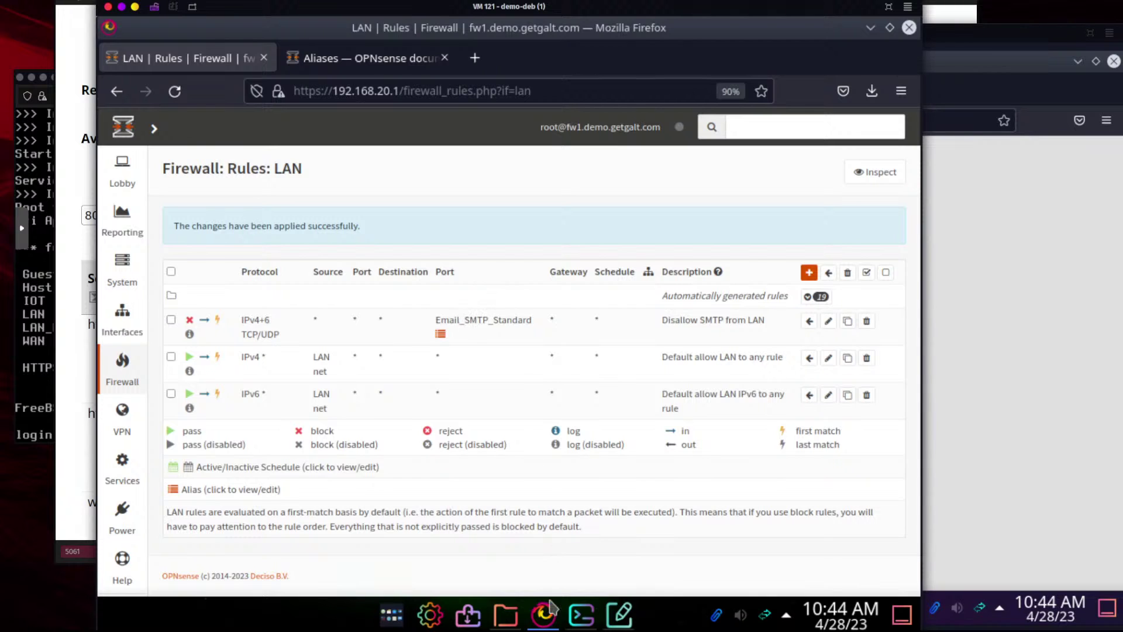
# Rerun telnet mail.stapel.io 25 in Konsole; it now hangs at Trying
pyautogui.click(583, 621)
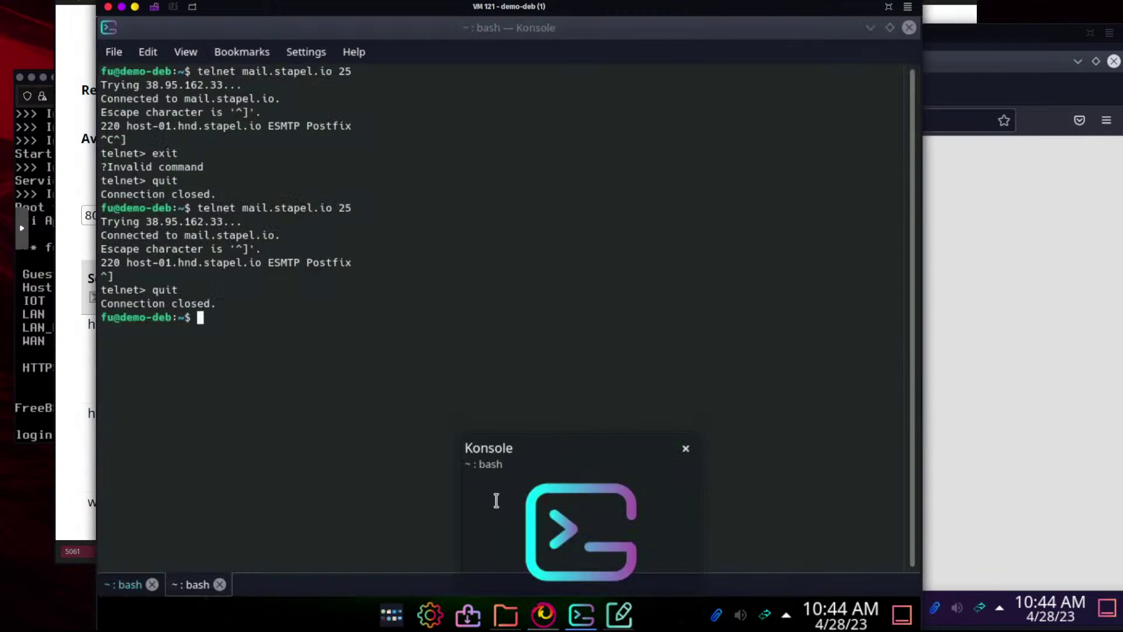
pyautogui.press('Up')
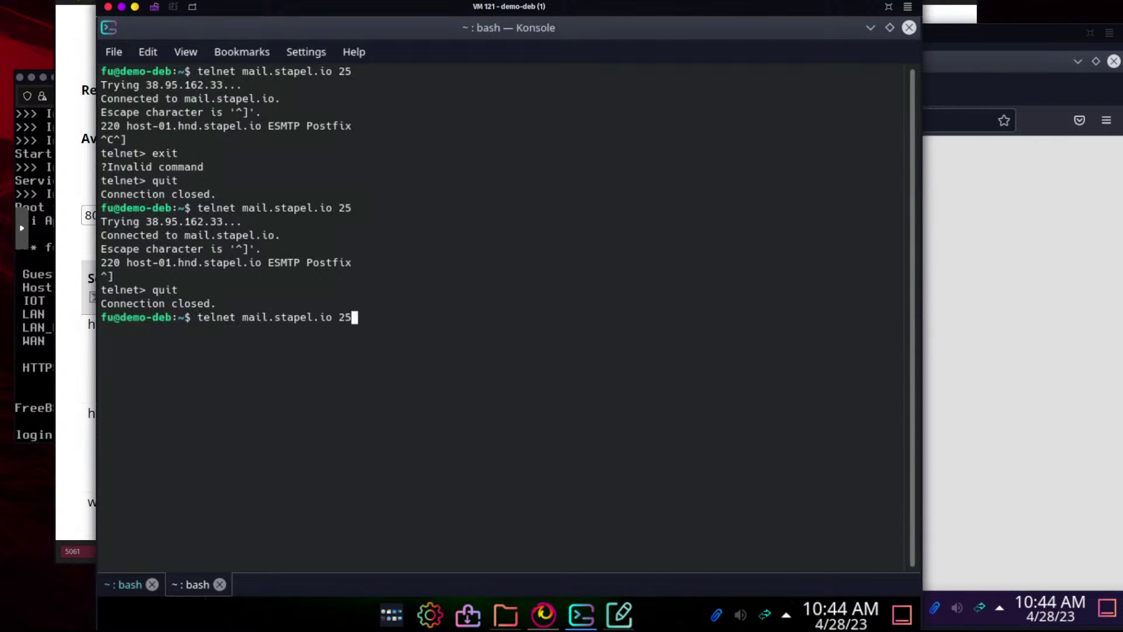
pyautogui.press('Return')
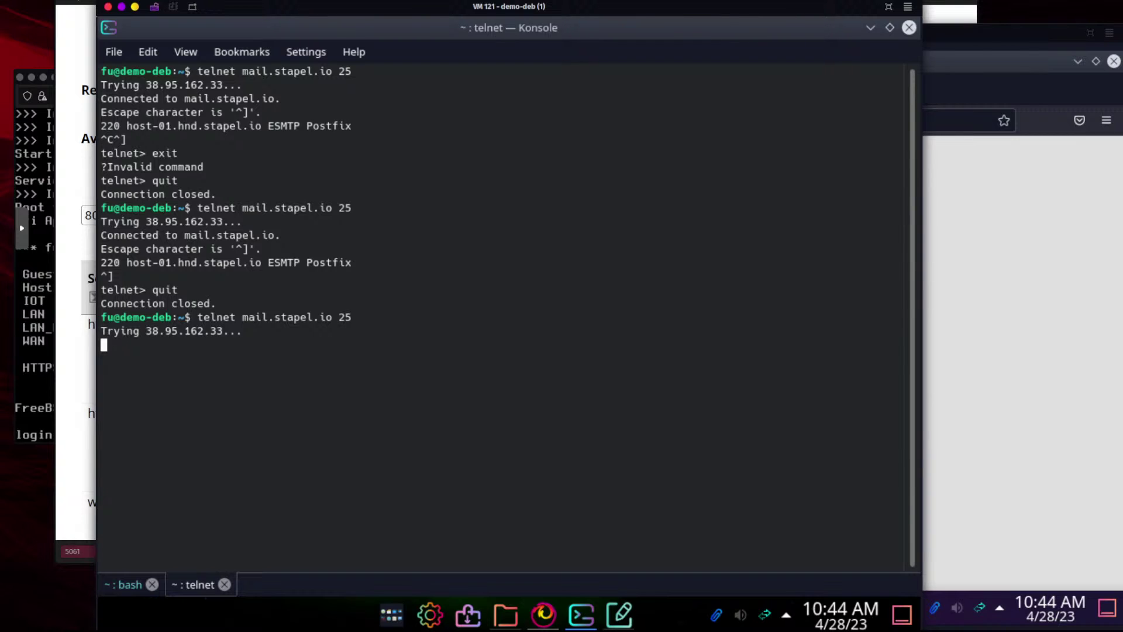
# Cycle through the client browser, port registry and Proxmox windows, then return to the terminal
pyautogui.click(936, 383)
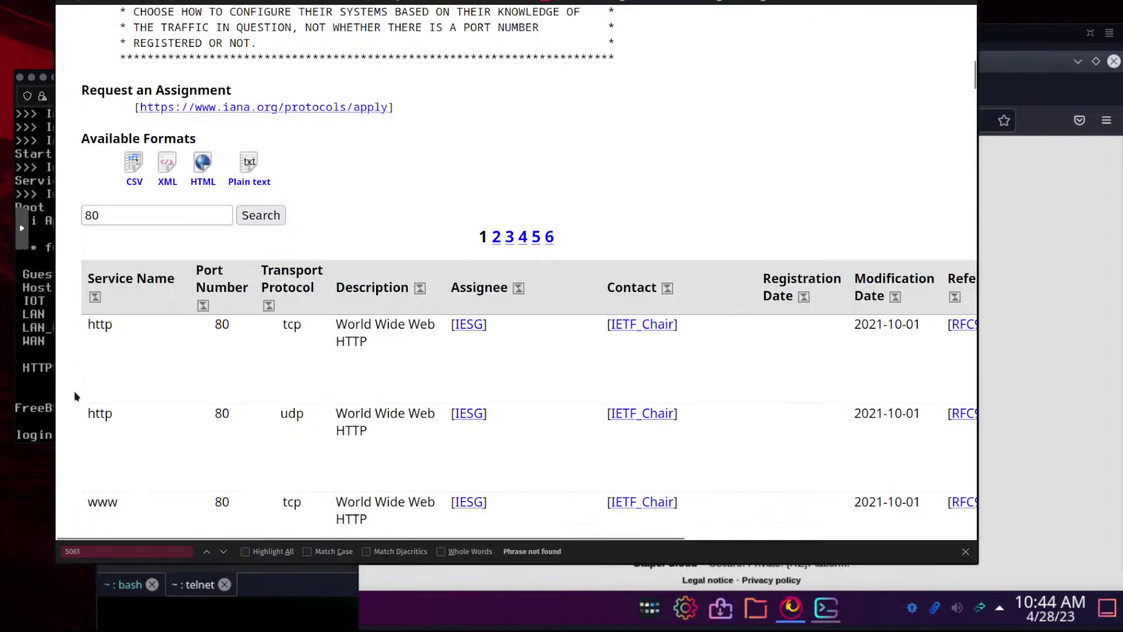
pyautogui.click(73, 366)
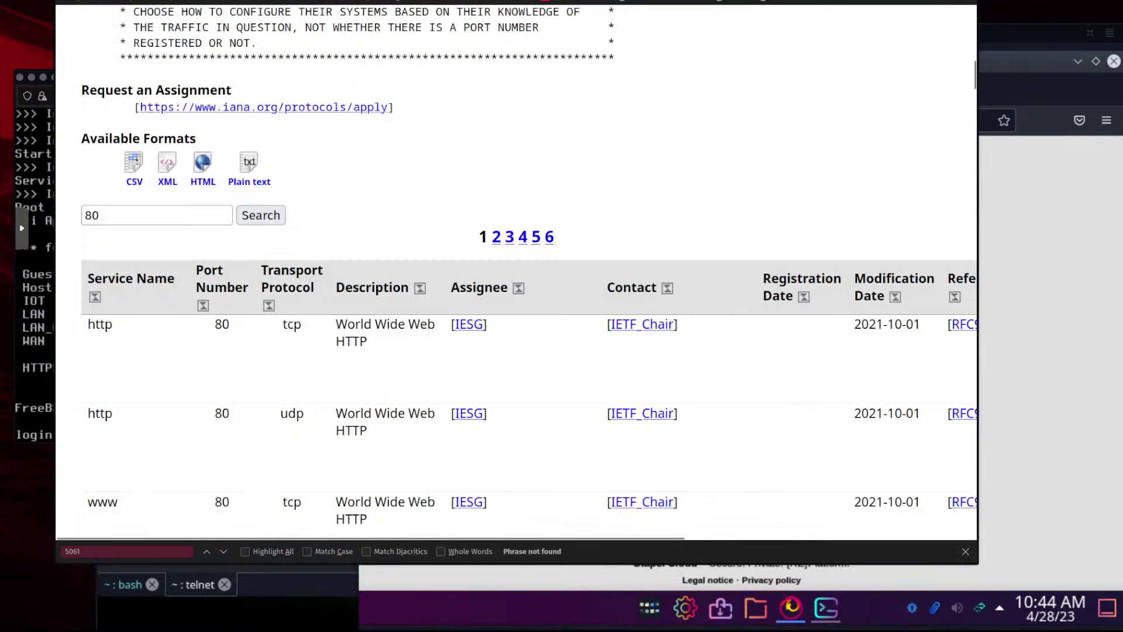
pyautogui.hotkey('ctrl', 'Tab')
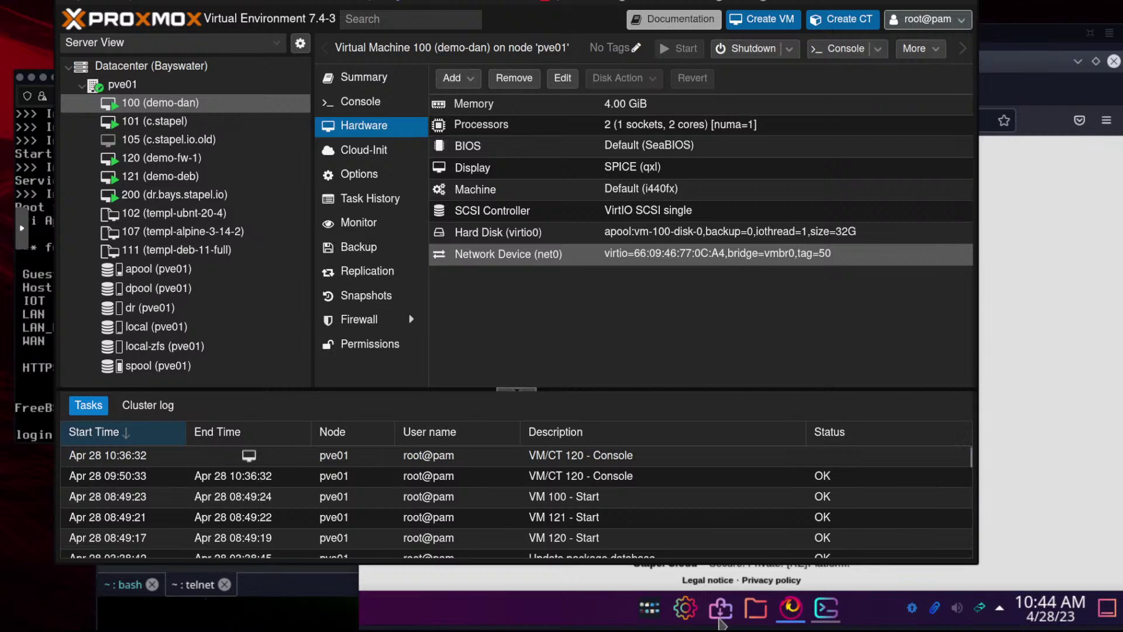
pyautogui.click(431, 618)
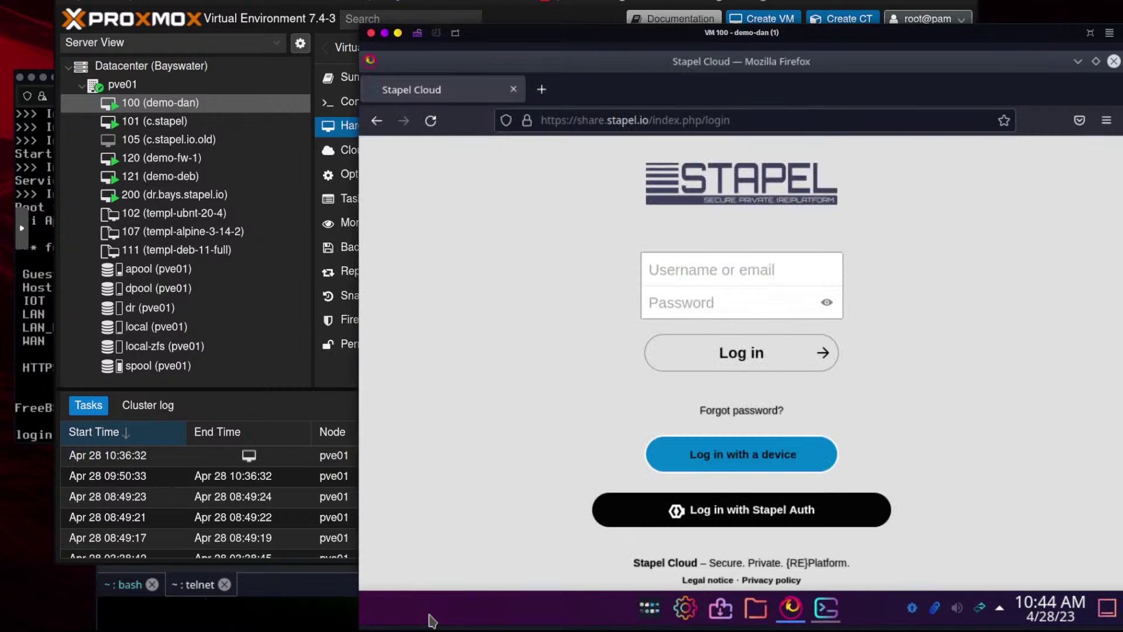
pyautogui.click(290, 615)
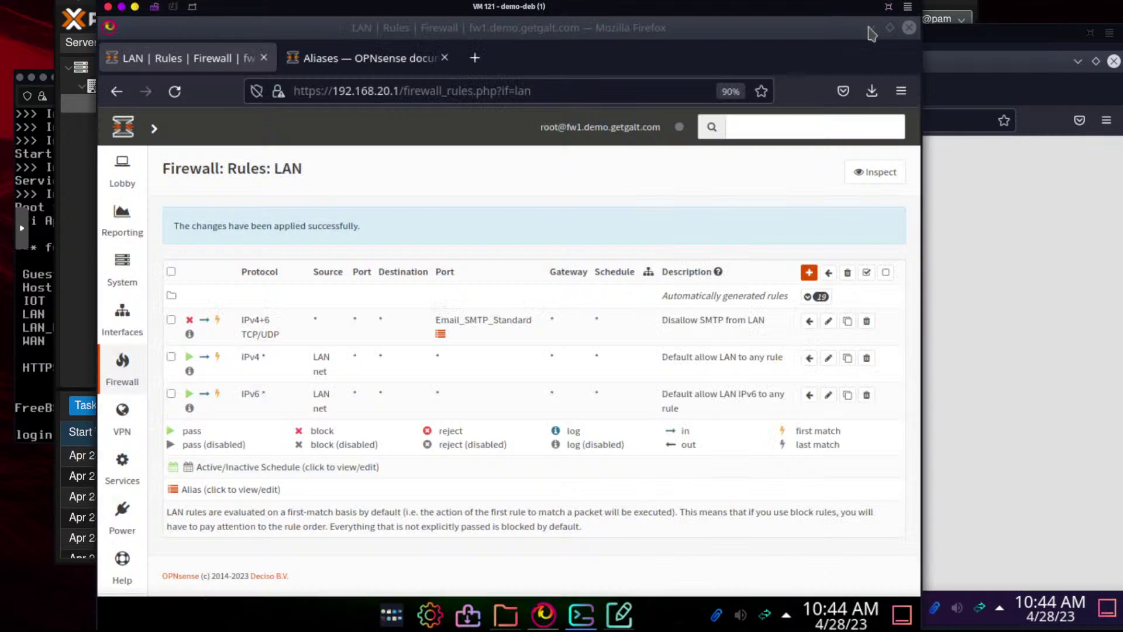
# Bring up OPNsense's Firewall > Log Files > Live View page
pyautogui.click(870, 27)
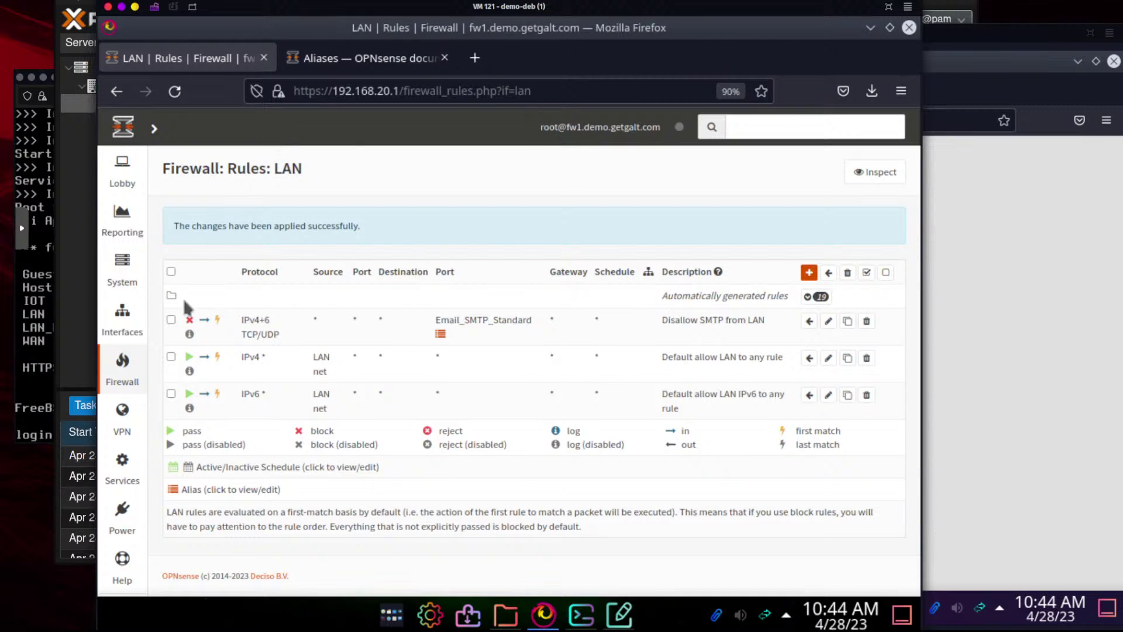
pyautogui.moveTo(128, 283)
pyautogui.moveTo(125, 366)
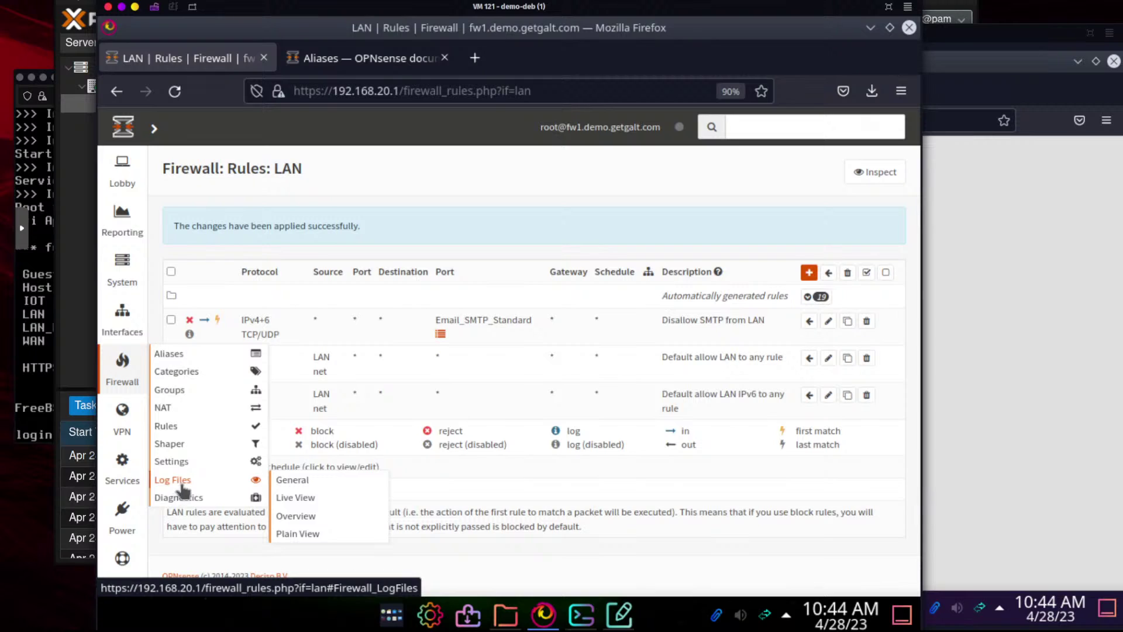
pyautogui.moveTo(185, 503)
pyautogui.moveTo(181, 480)
pyautogui.click(299, 497)
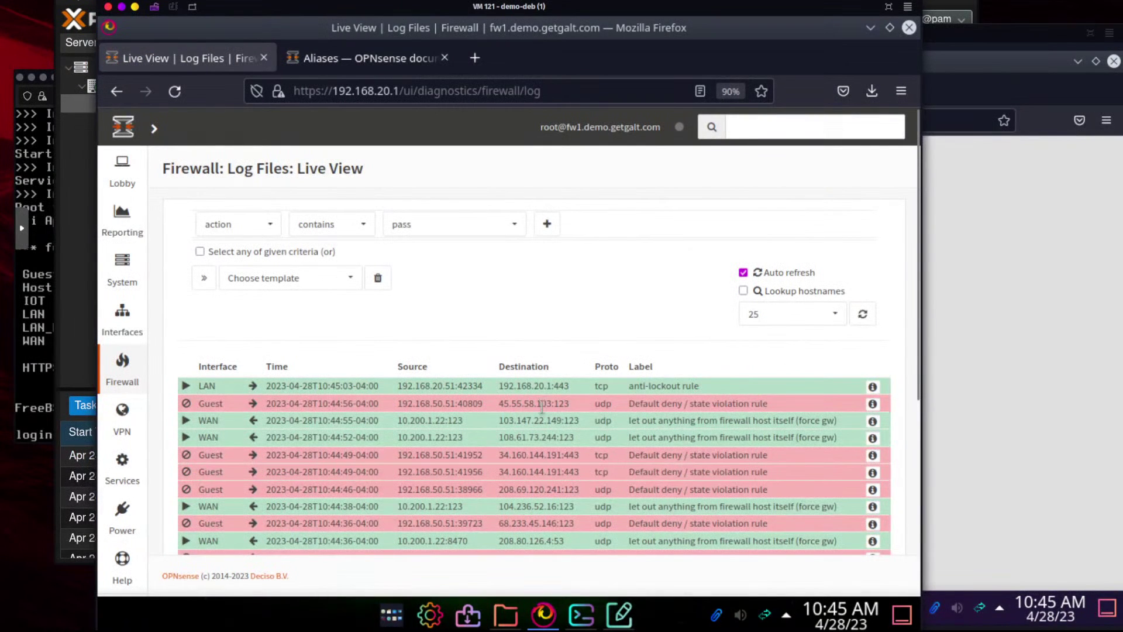
# Filter the live log to dst_port contains 25
pyautogui.click(245, 227)
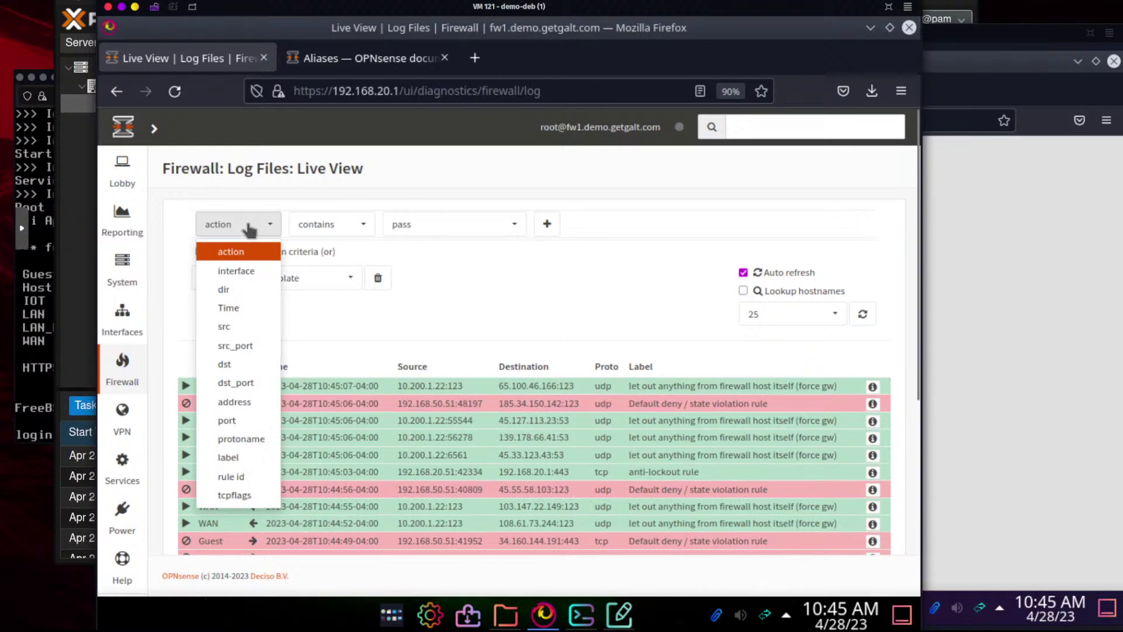
pyautogui.click(248, 383)
pyautogui.click(428, 225)
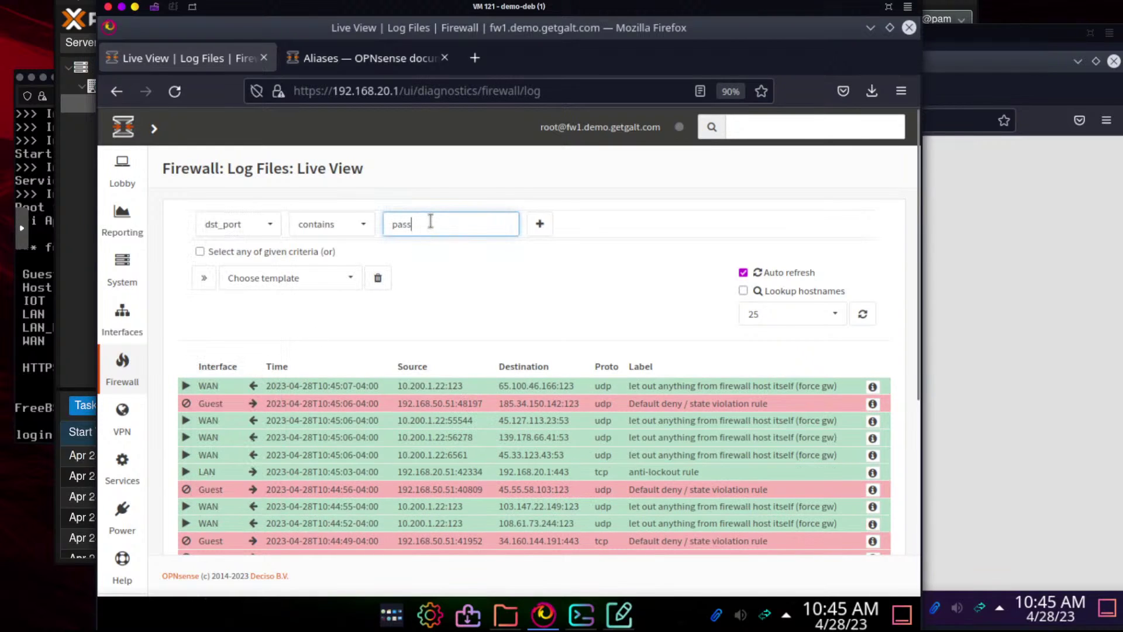
pyautogui.press('BackSpace')
pyautogui.press('BackSpace')
pyautogui.press('BackSpace')
pyautogui.press('BackSpace')
pyautogui.write('25')
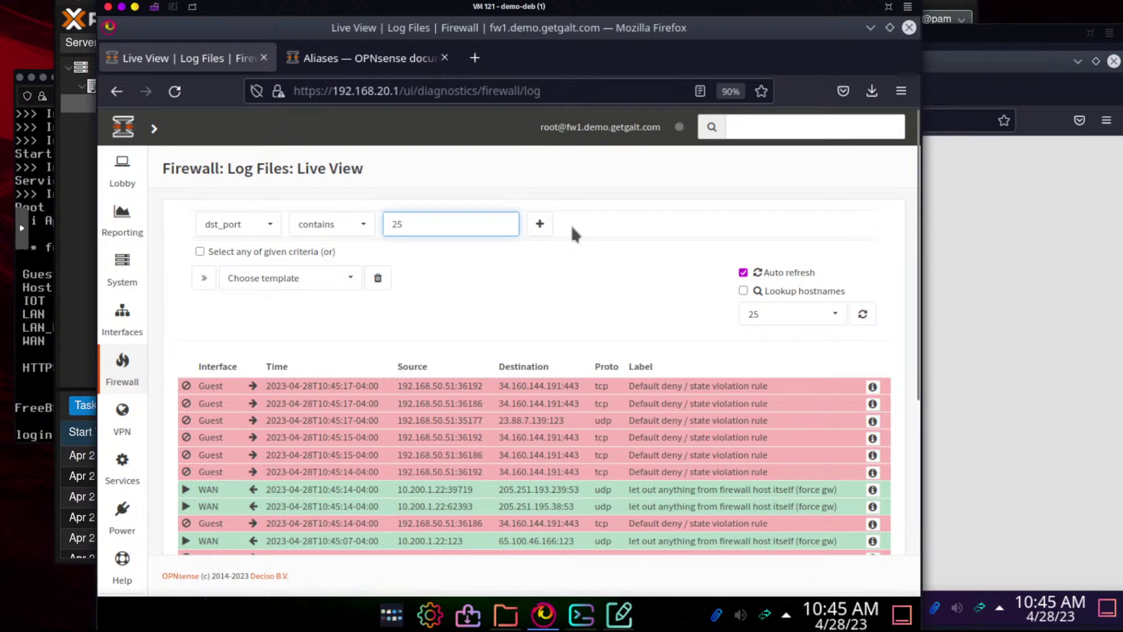
pyautogui.scroll(-5, 594, 254)
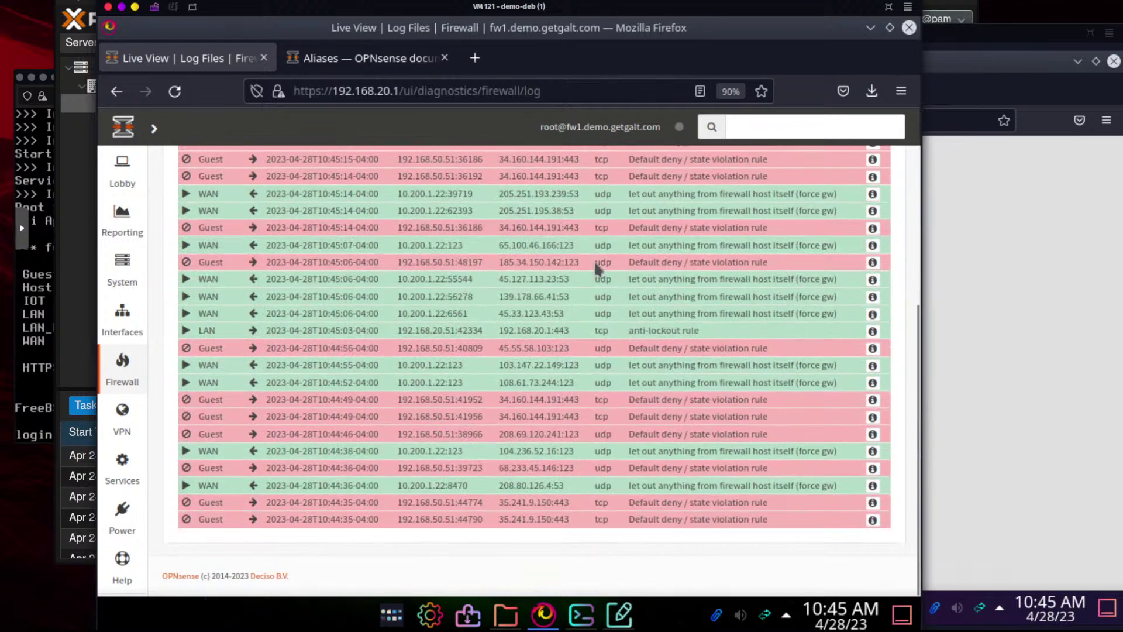
pyautogui.scroll(5, 594, 261)
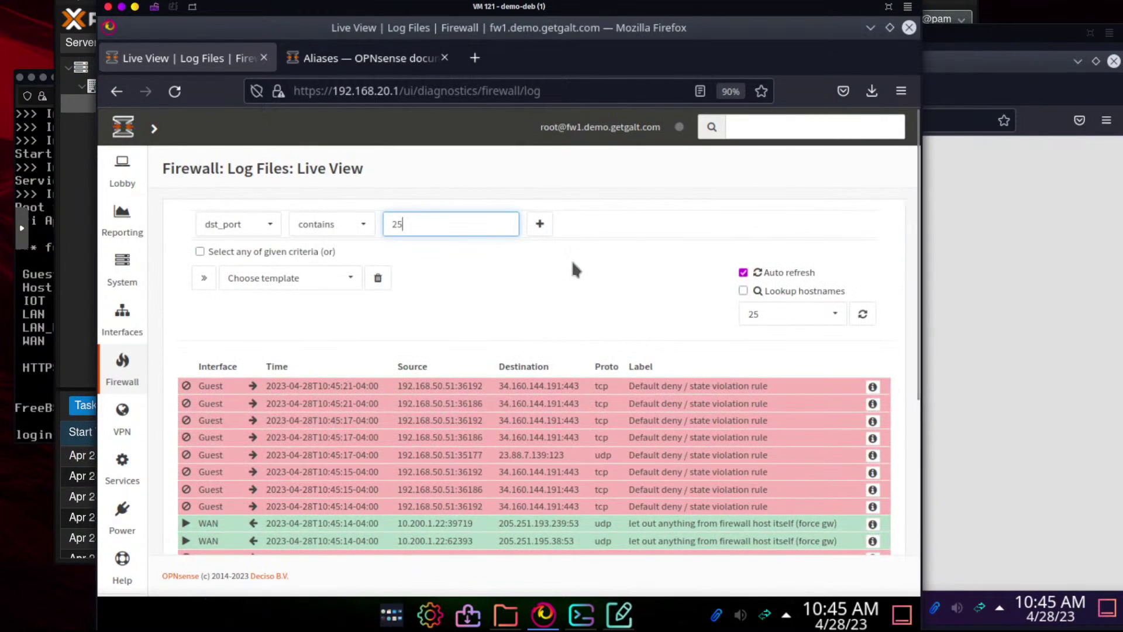
pyautogui.click(539, 224)
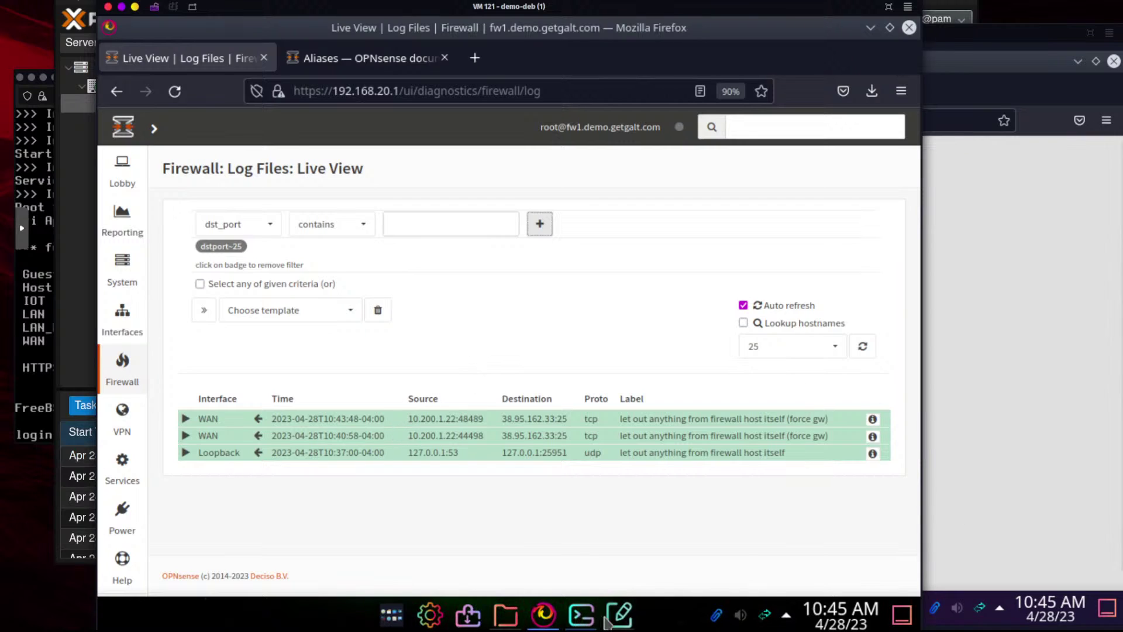
# Restart the hanging telnet to mail.stapel.io port 25, then return to the firewall log
pyautogui.click(579, 619)
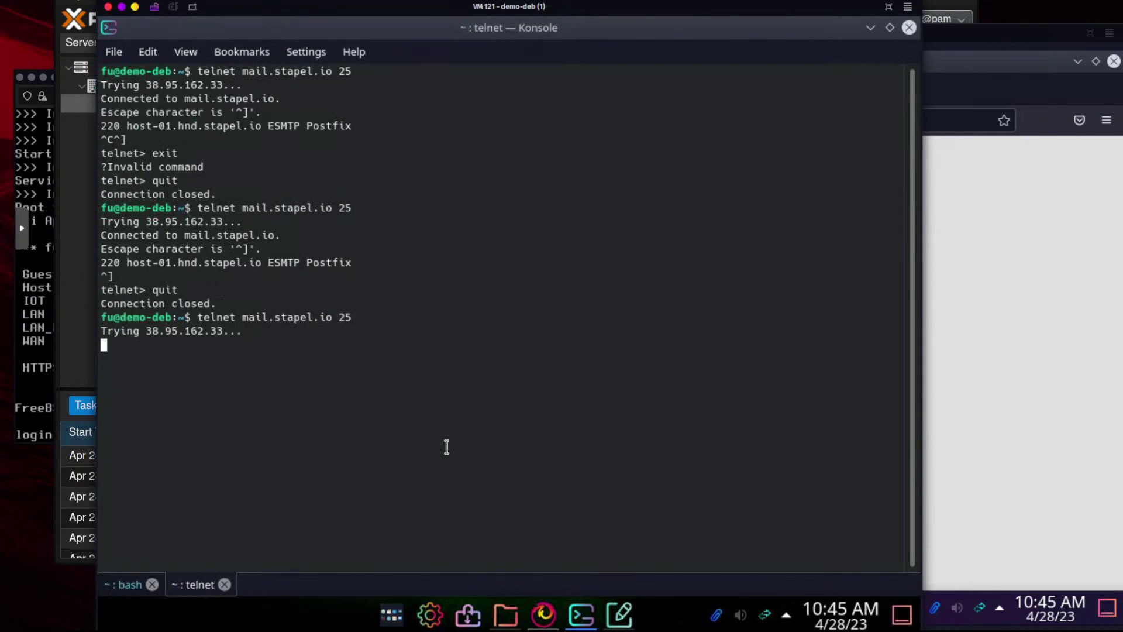
pyautogui.hotkey('ctrl', 'c')
pyautogui.press('Up')
pyautogui.press('Return')
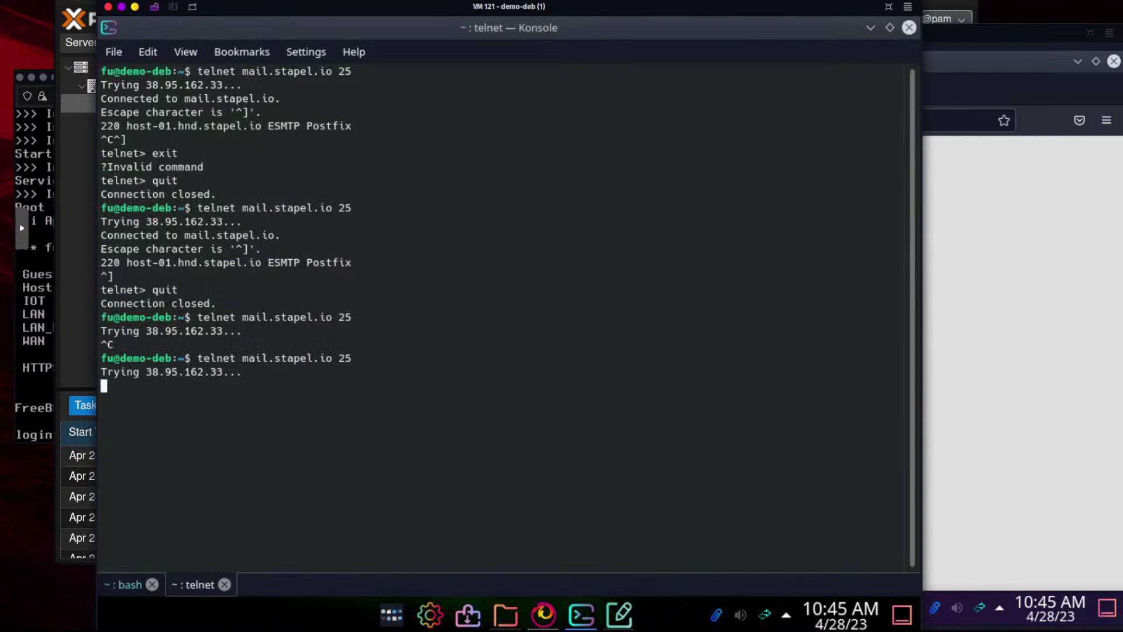
pyautogui.click(544, 621)
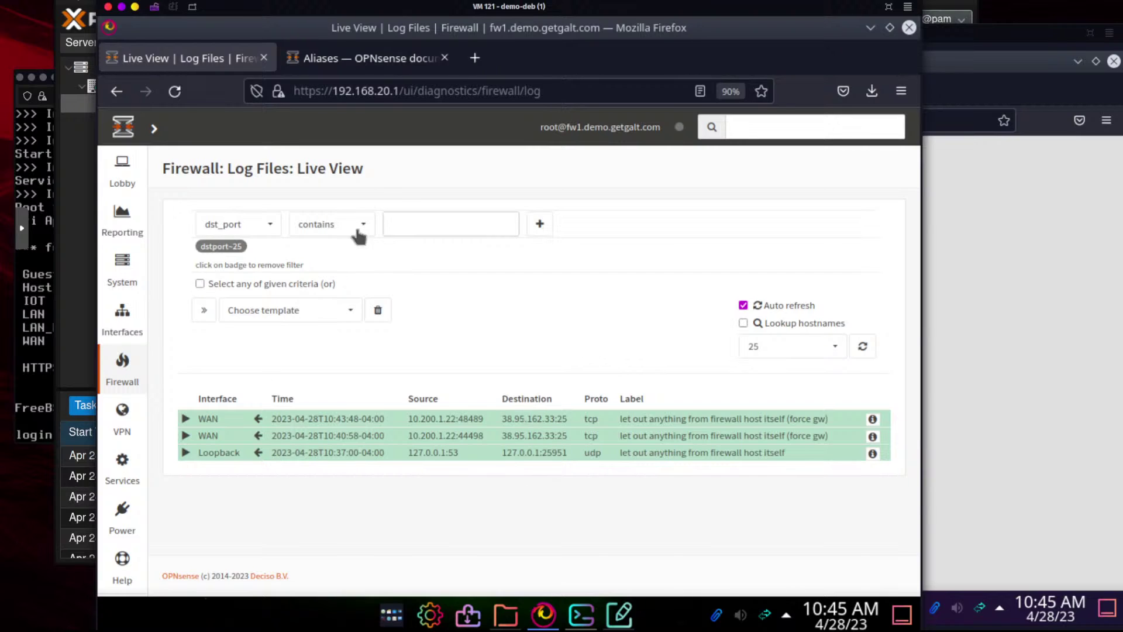
# Replace the dst_port 25 filter with action contains block and review the blocked entries
pyautogui.click(224, 245)
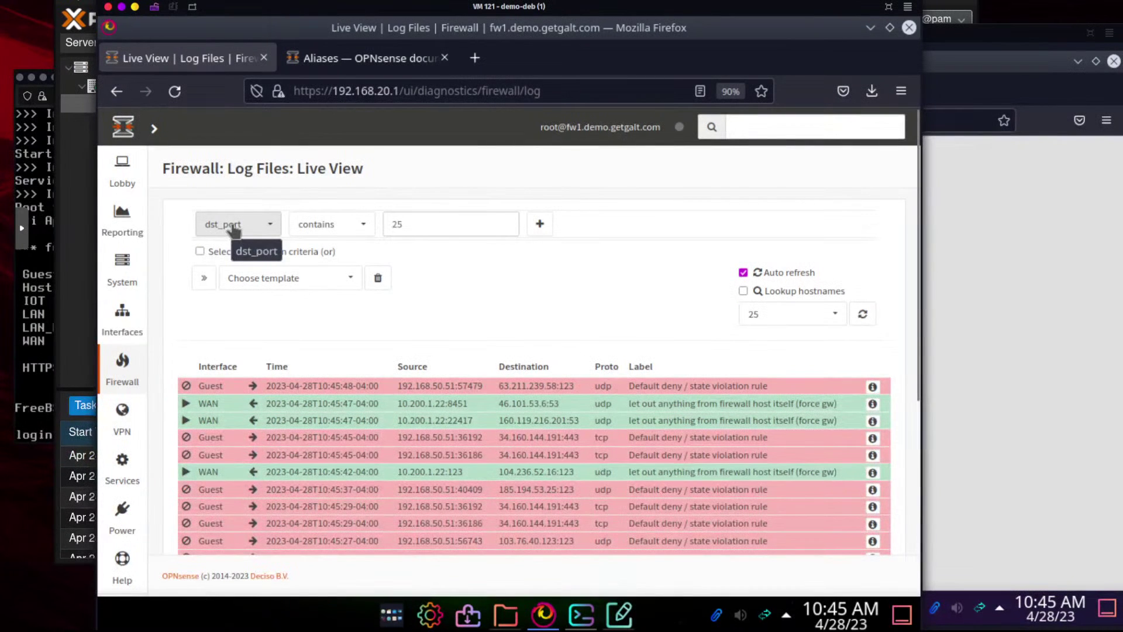
pyautogui.click(233, 227)
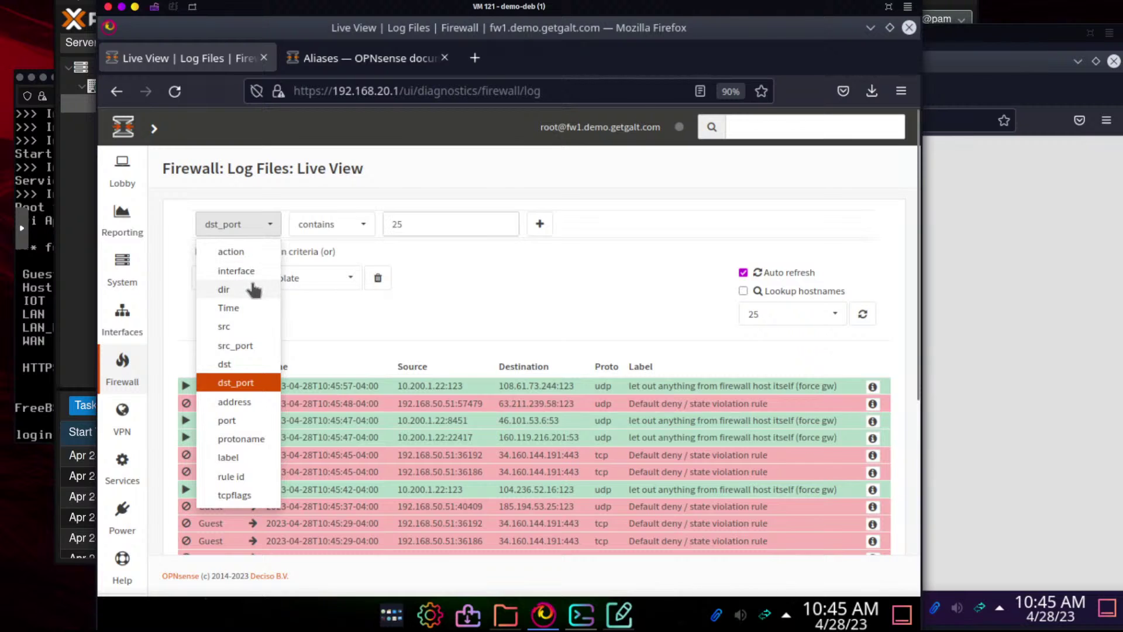
pyautogui.click(245, 253)
pyautogui.click(332, 228)
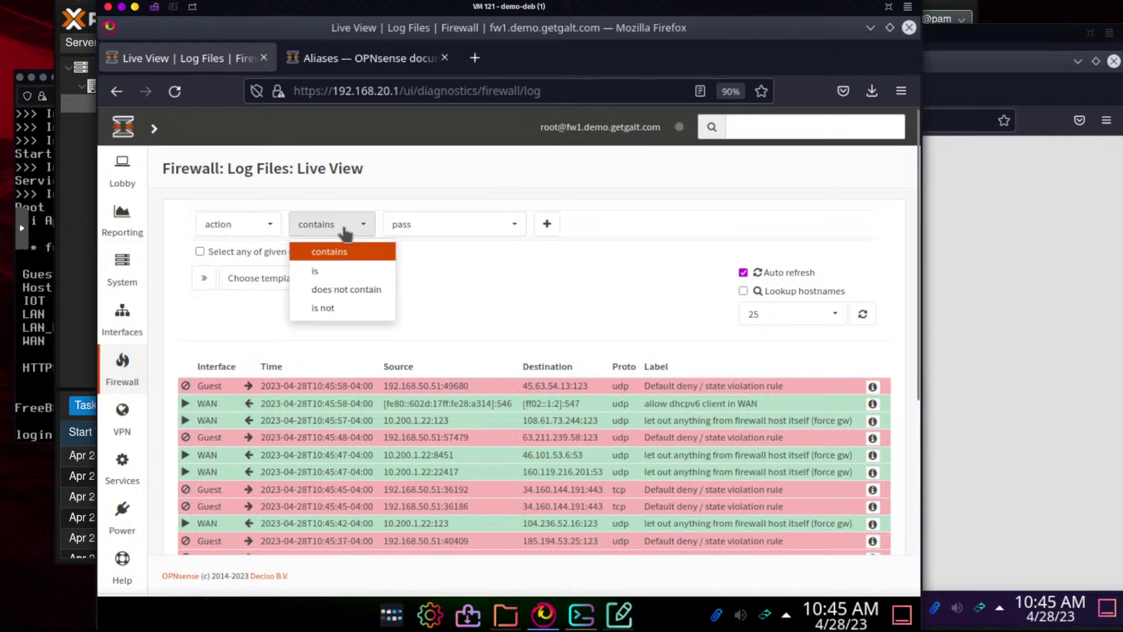
pyautogui.click(425, 228)
pyautogui.click(426, 267)
pyautogui.click(547, 224)
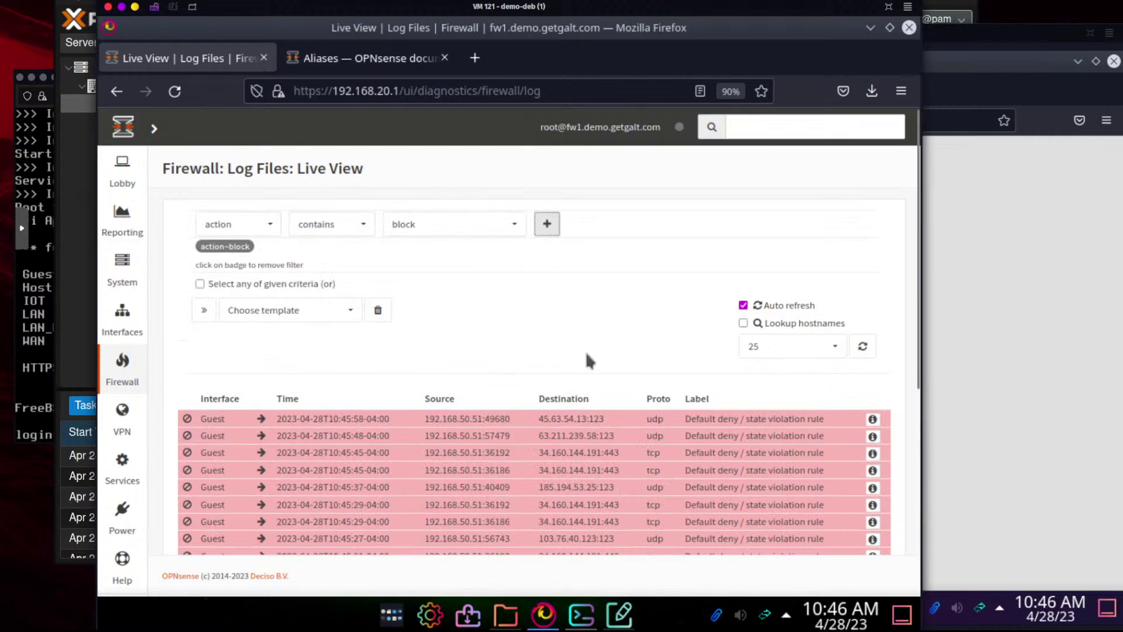
pyautogui.scroll(-3, 587, 355)
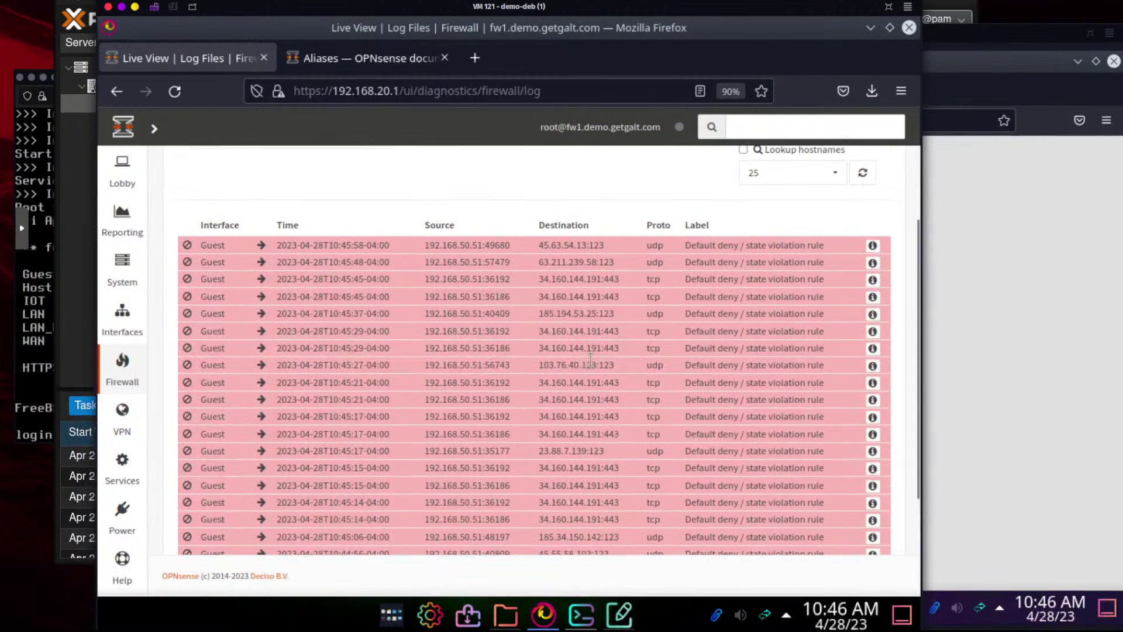
pyautogui.scroll(-3, 590, 358)
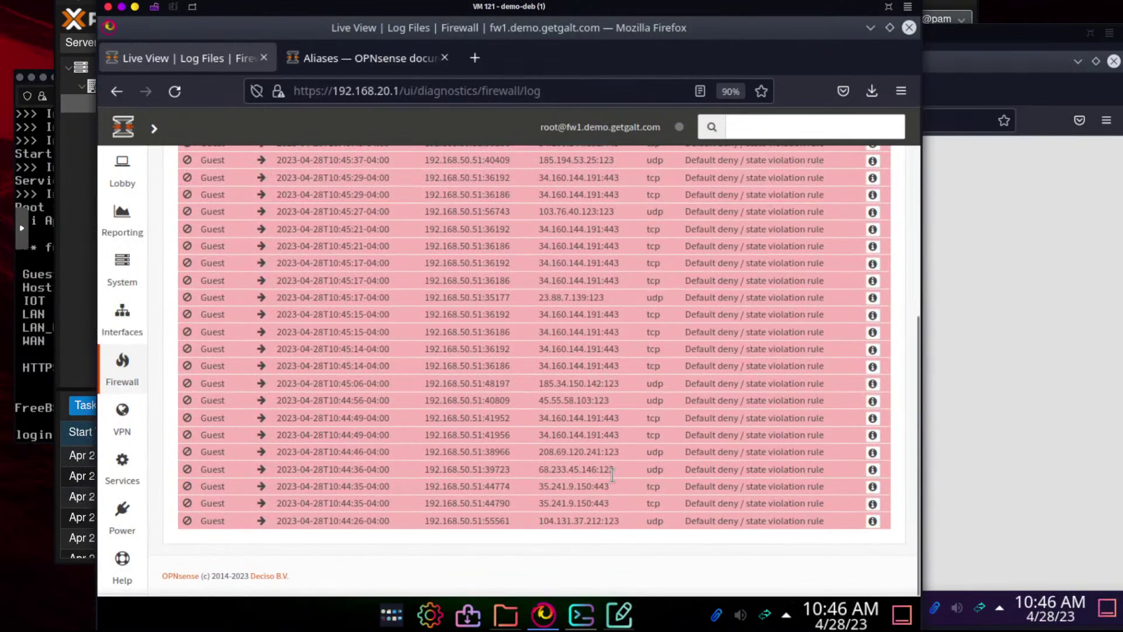
pyautogui.scroll(6, 612, 472)
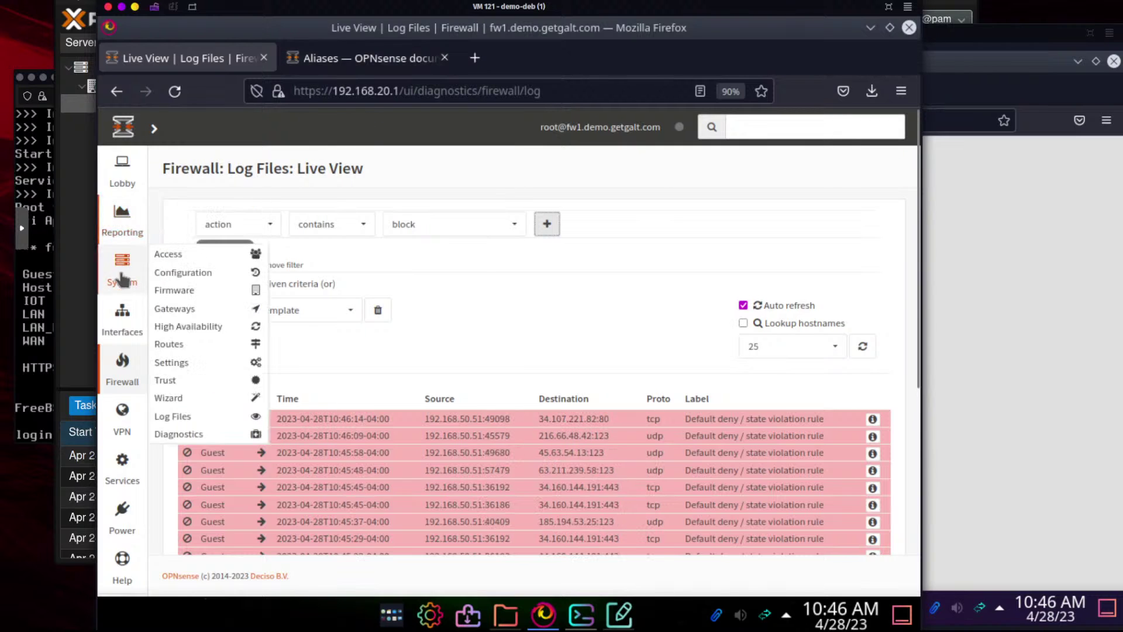
# Go to the Firewall > Rules > LAN page
pyautogui.moveTo(119, 329)
pyautogui.moveTo(122, 364)
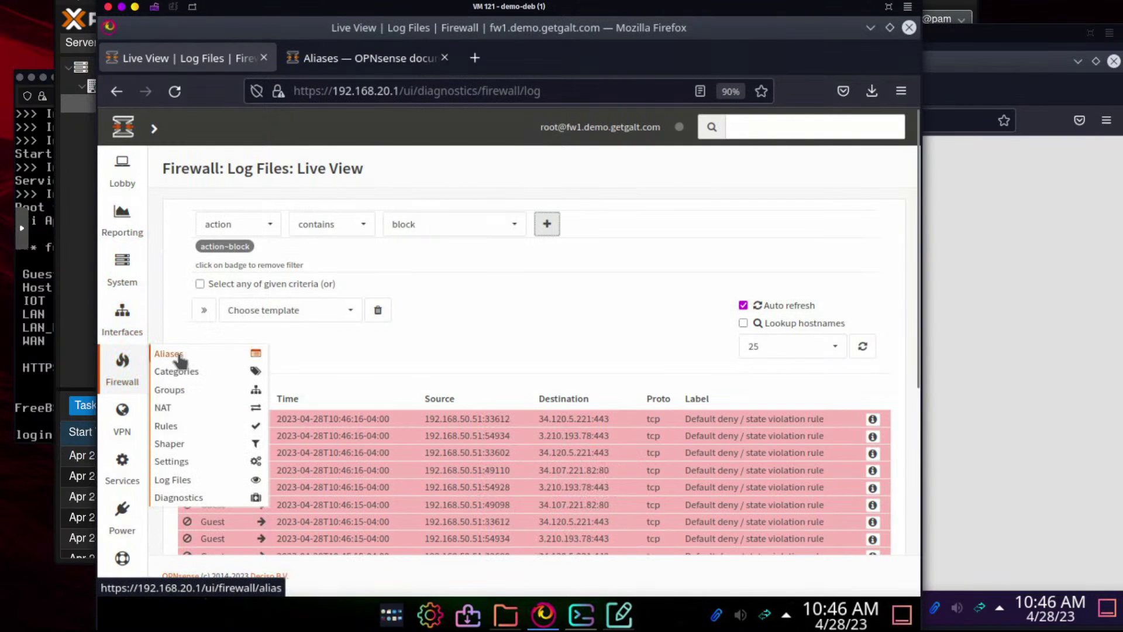
pyautogui.moveTo(186, 443)
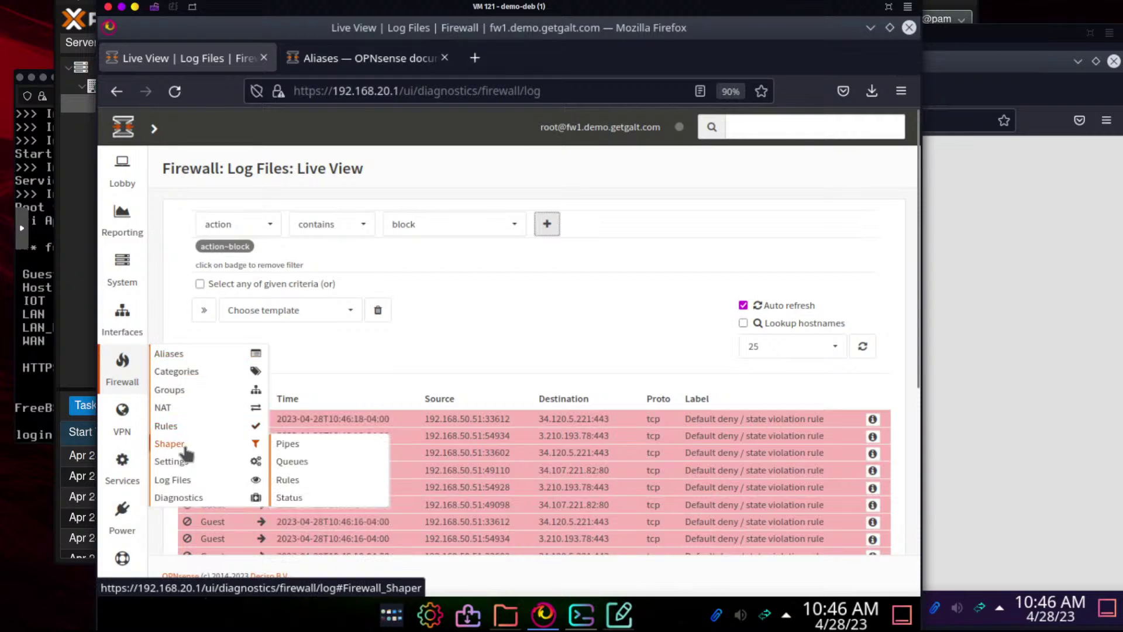
pyautogui.moveTo(180, 423)
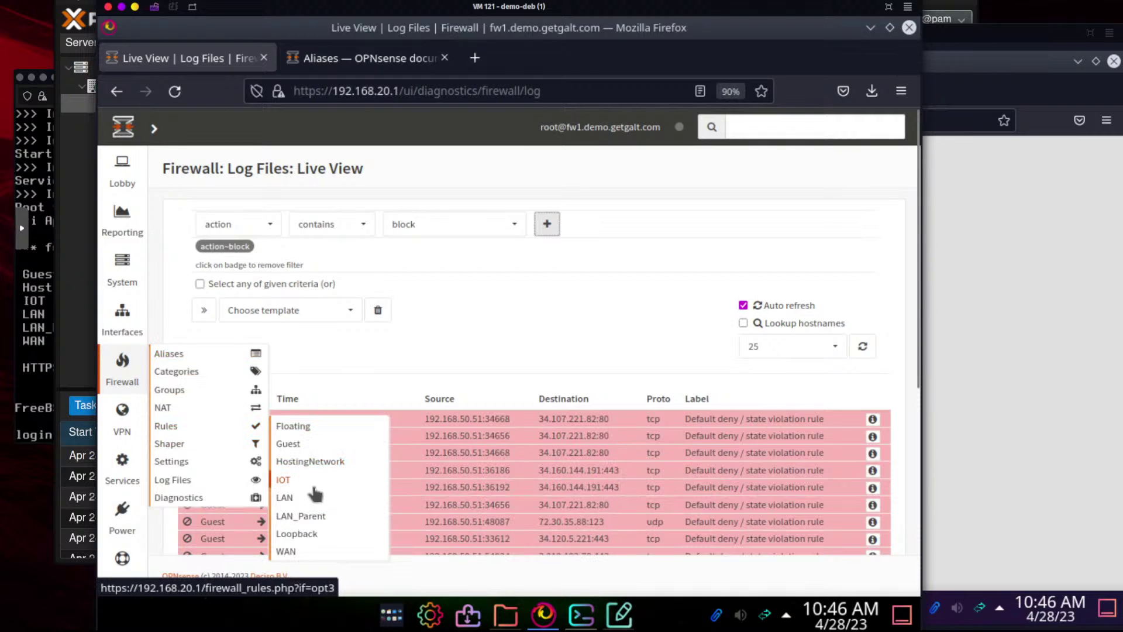
pyautogui.click(285, 497)
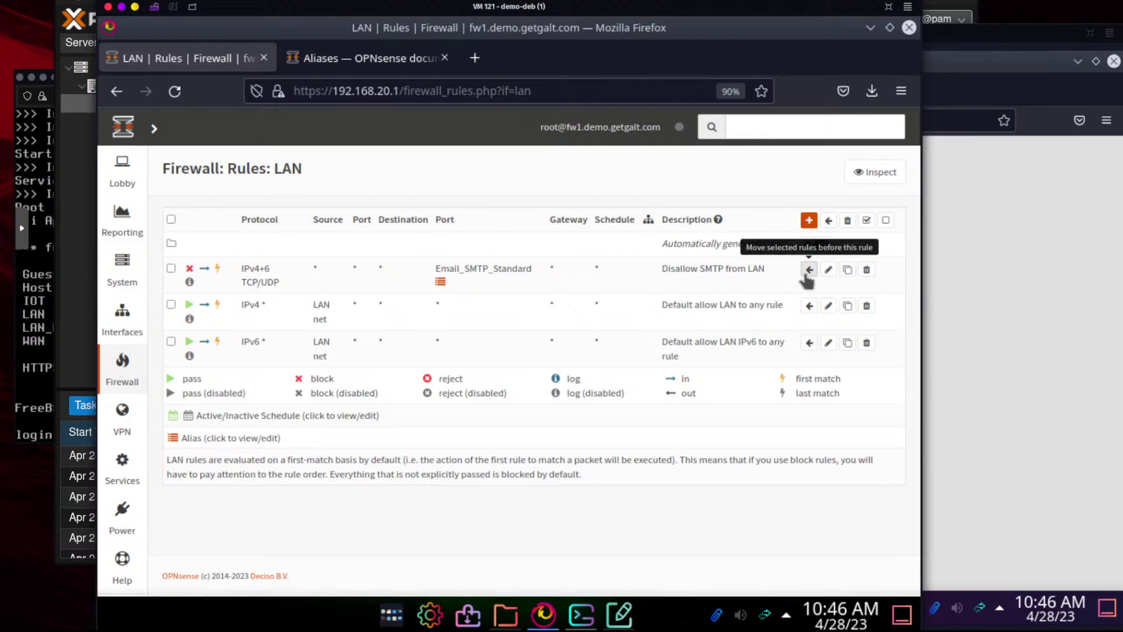
# Check the telnet test in Konsole, then reopen the firewall Live View log
pyautogui.click(581, 615)
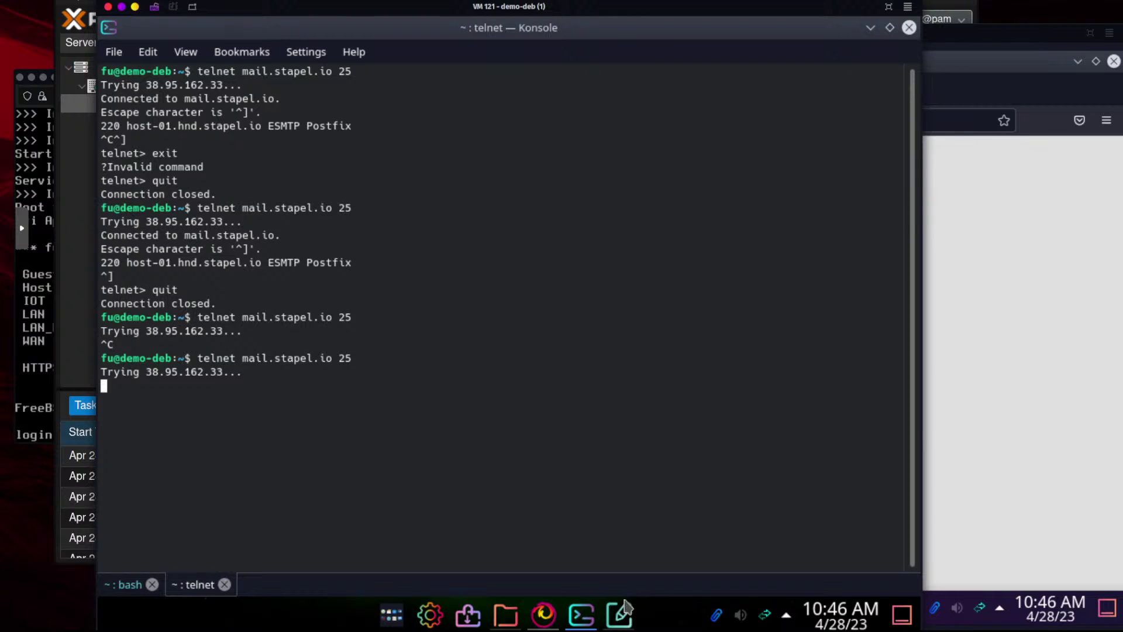
pyautogui.click(544, 619)
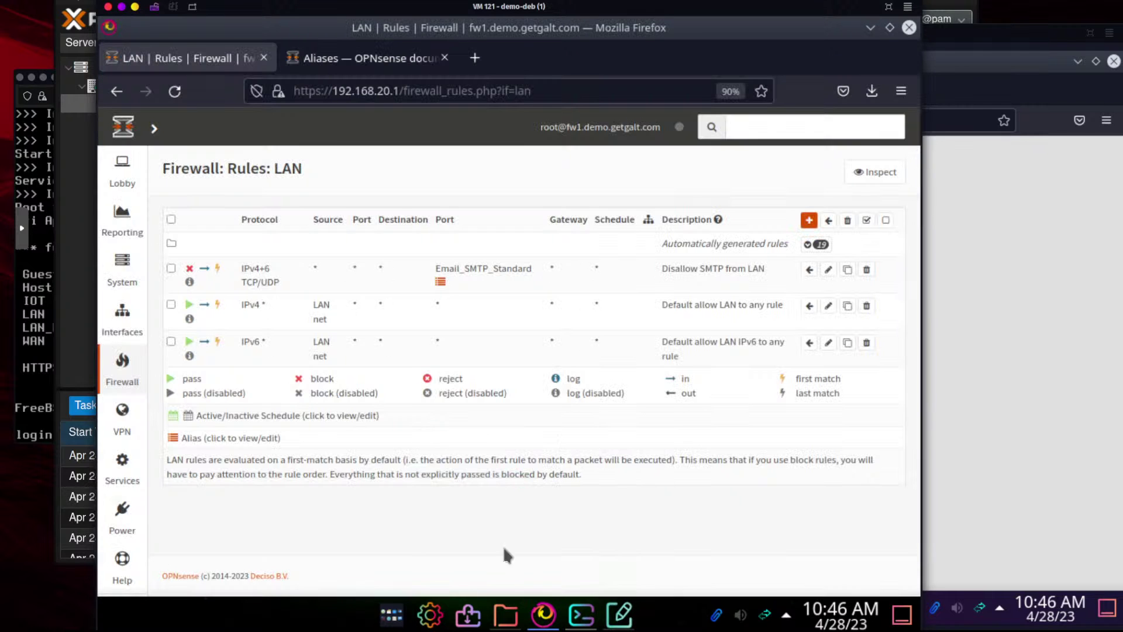
pyautogui.moveTo(131, 366)
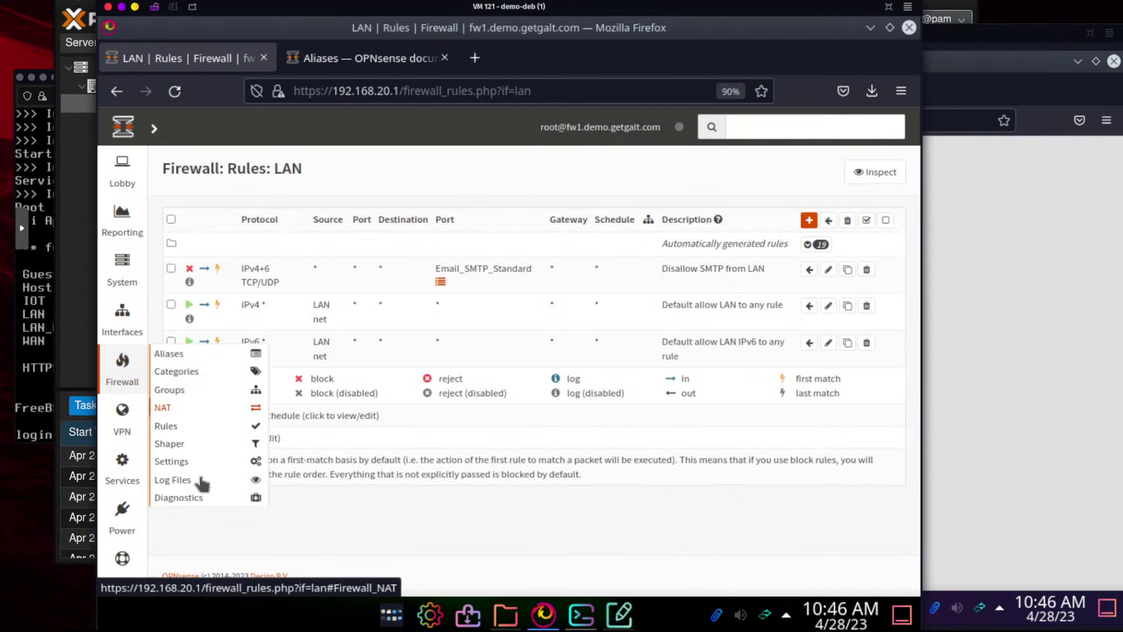
pyautogui.moveTo(220, 479)
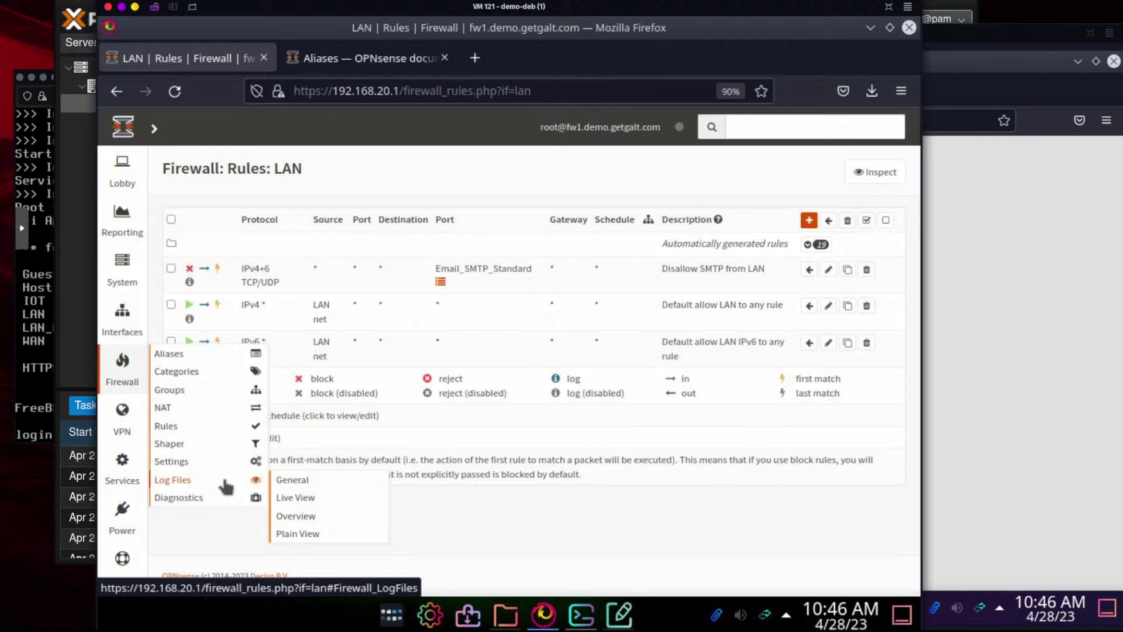
pyautogui.click(304, 498)
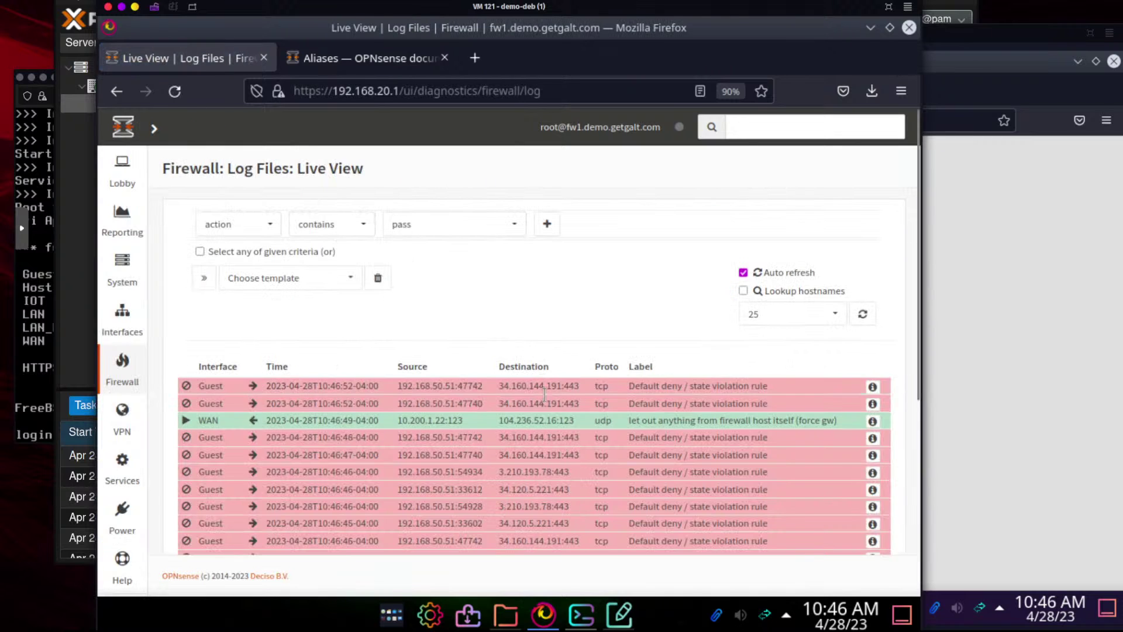
# Filter the live log to destination port 25
pyautogui.click(264, 222)
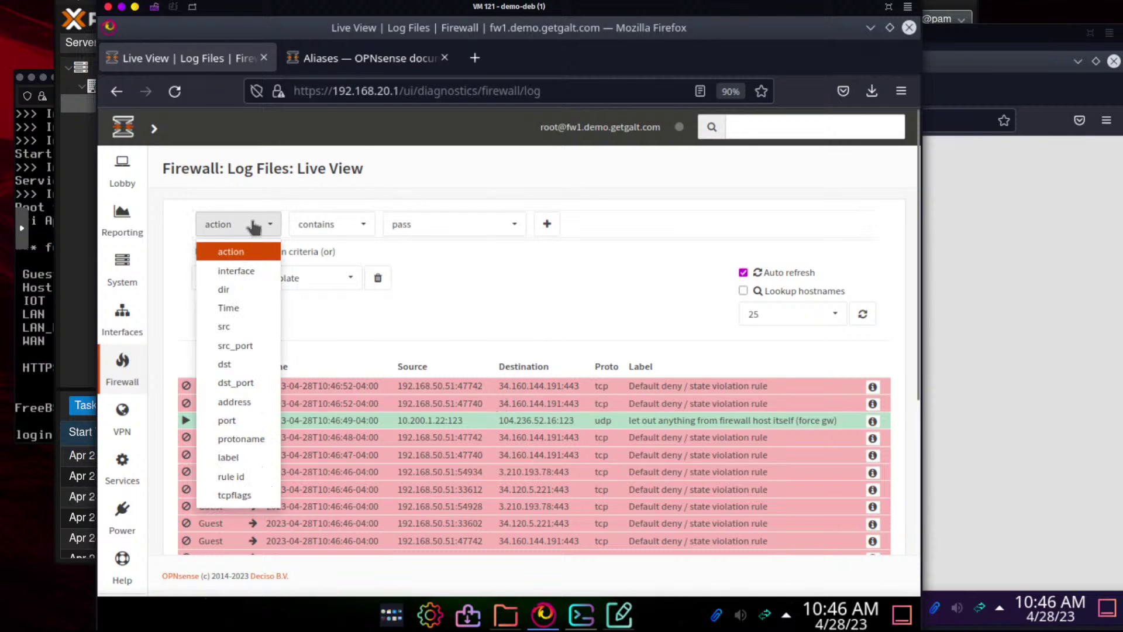
pyautogui.click(252, 383)
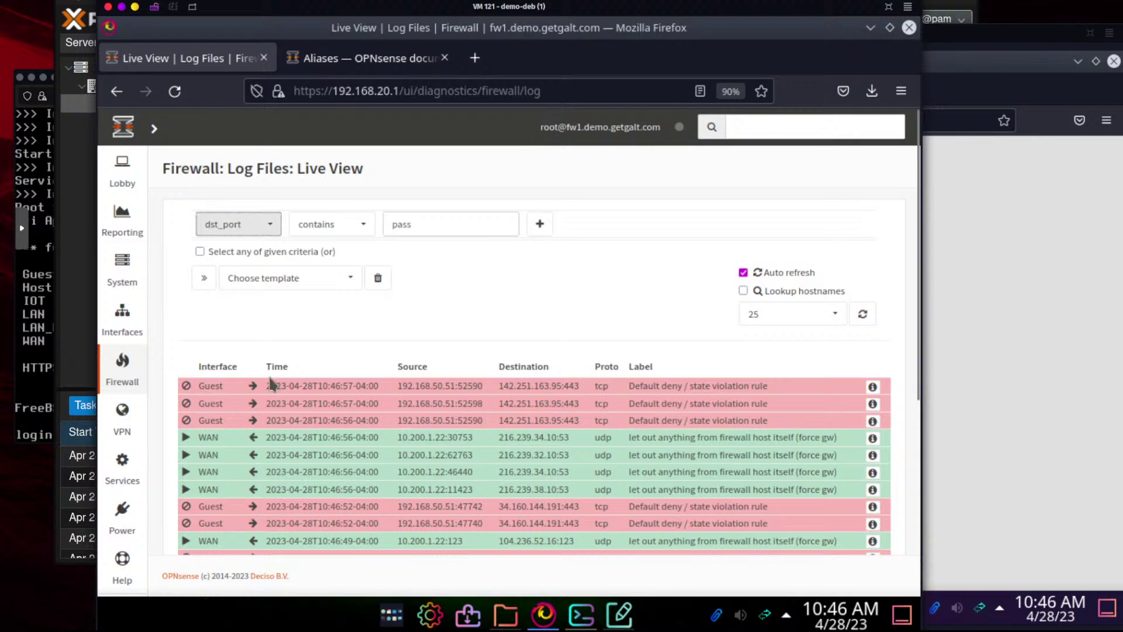
pyautogui.doubleClick(430, 224)
pyautogui.write('25')
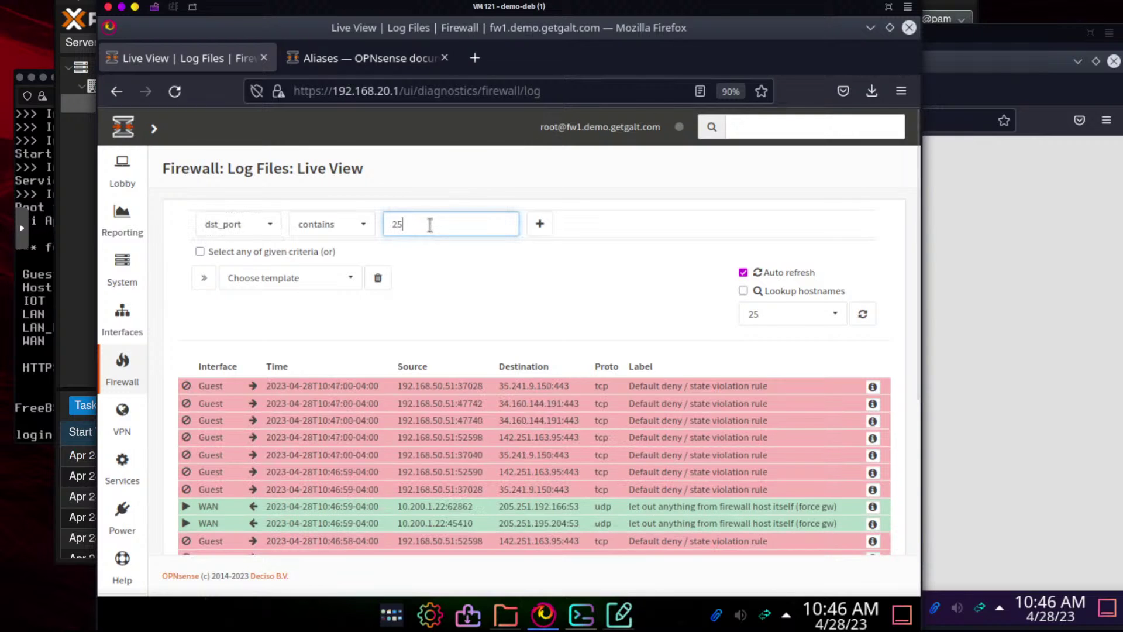
pyautogui.click(541, 228)
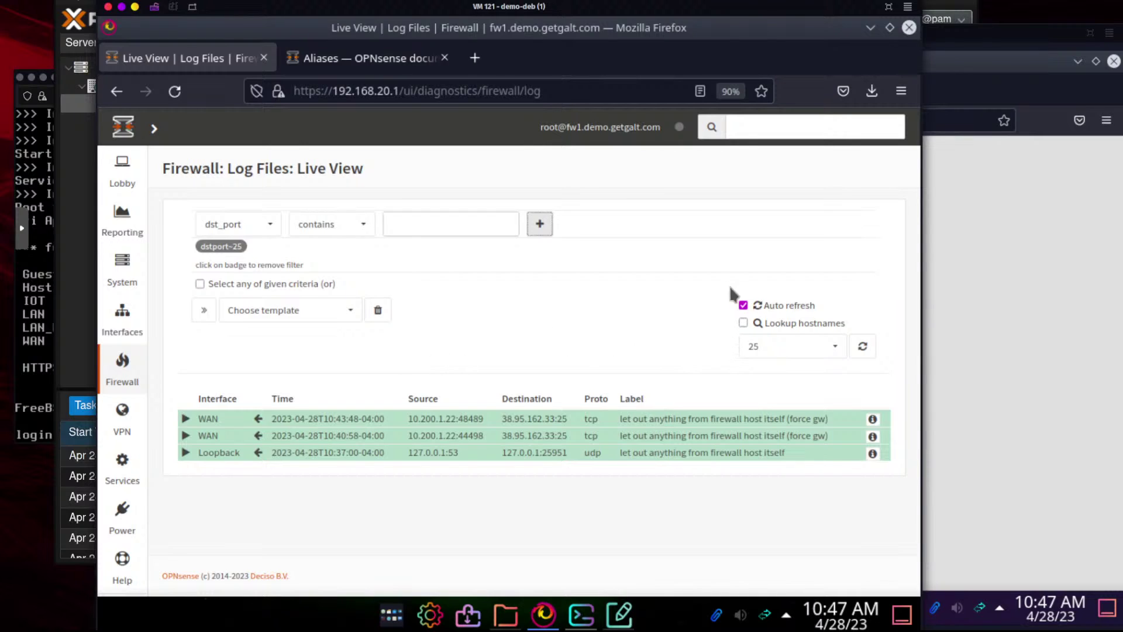
pyautogui.click(760, 307)
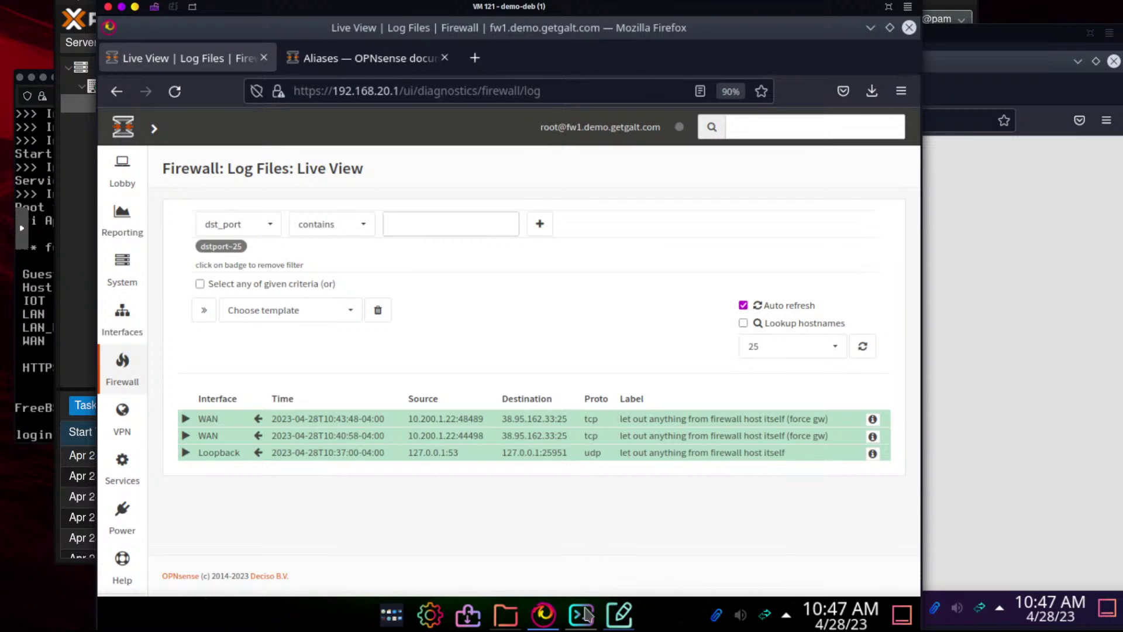
pyautogui.moveTo(549, 624)
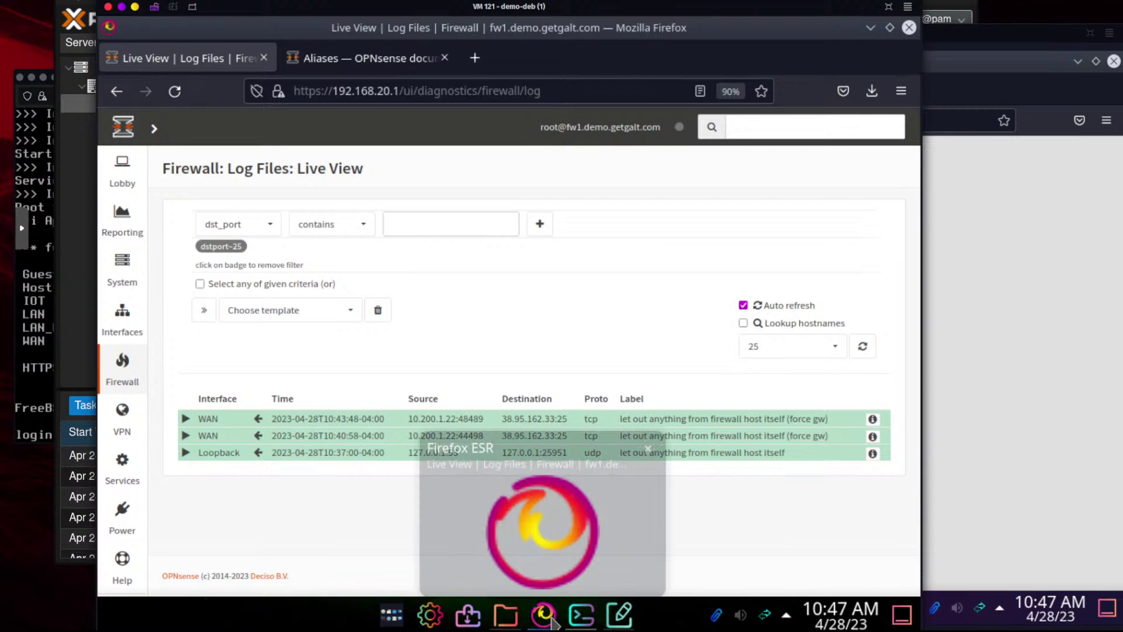
# Confirm the telnet to mail.stapel.io port 25 still hangs at Trying, then minimise Konsole
pyautogui.click(581, 621)
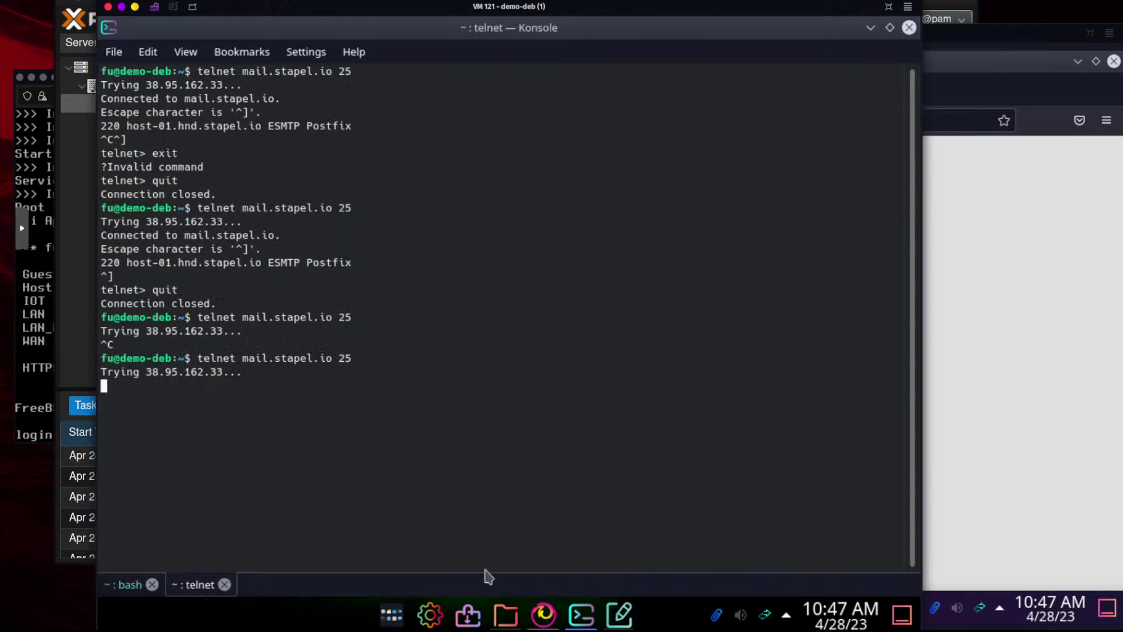
pyautogui.moveTo(297, 381); pyautogui.dragTo(197, 358)
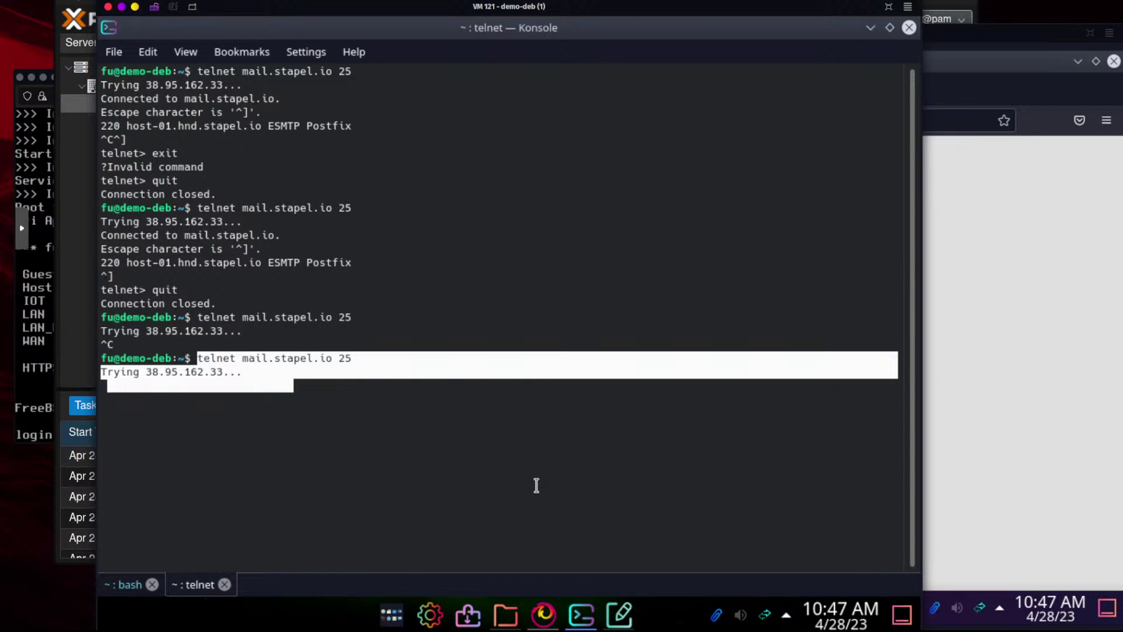
pyautogui.moveTo(542, 627)
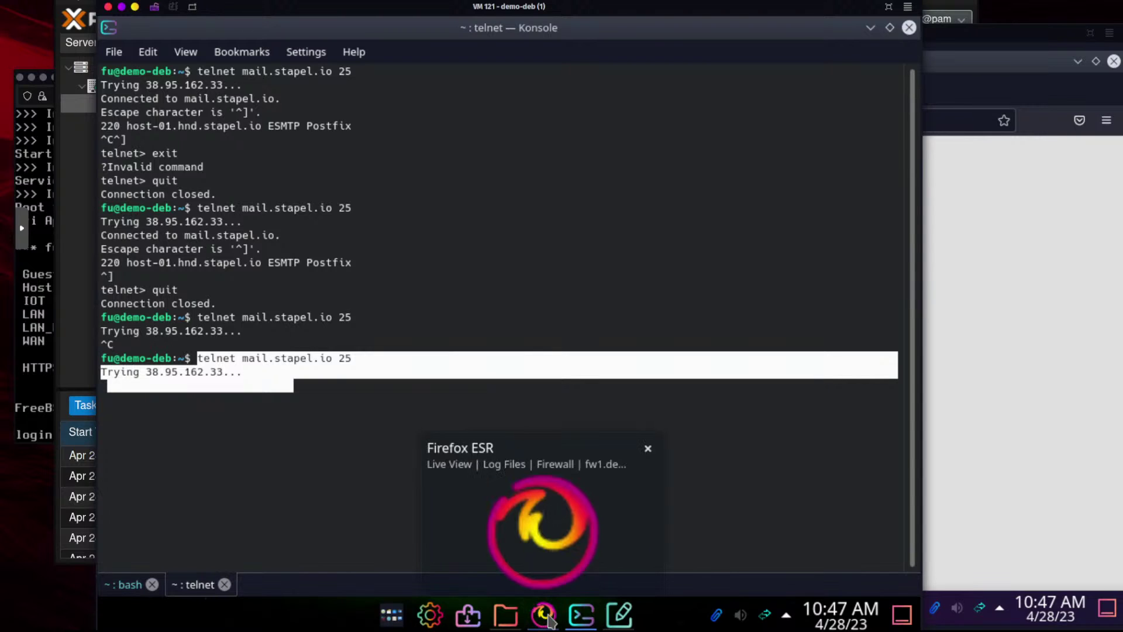
pyautogui.moveTo(523, 611)
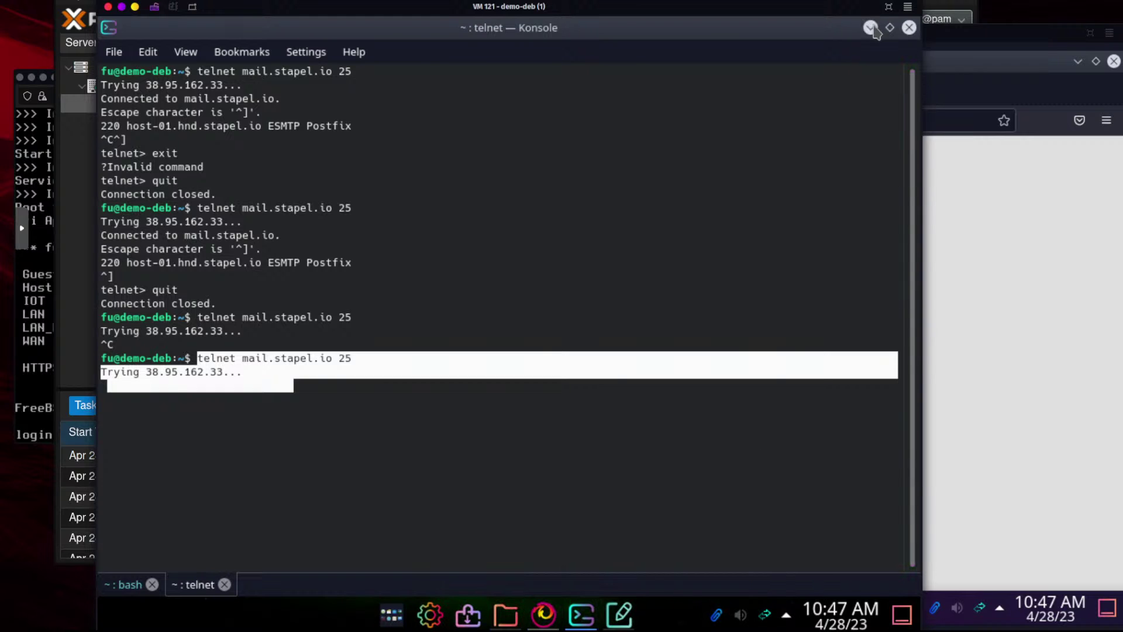
pyautogui.click(871, 28)
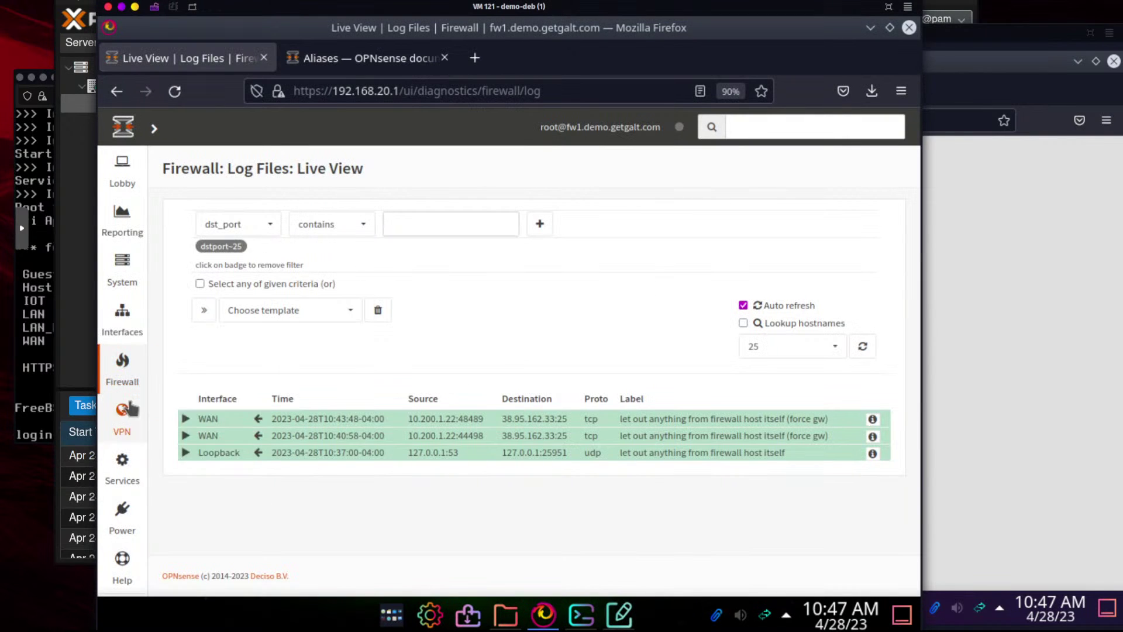
# Start a new LAN firewall rule with action Block
pyautogui.moveTo(202, 422)
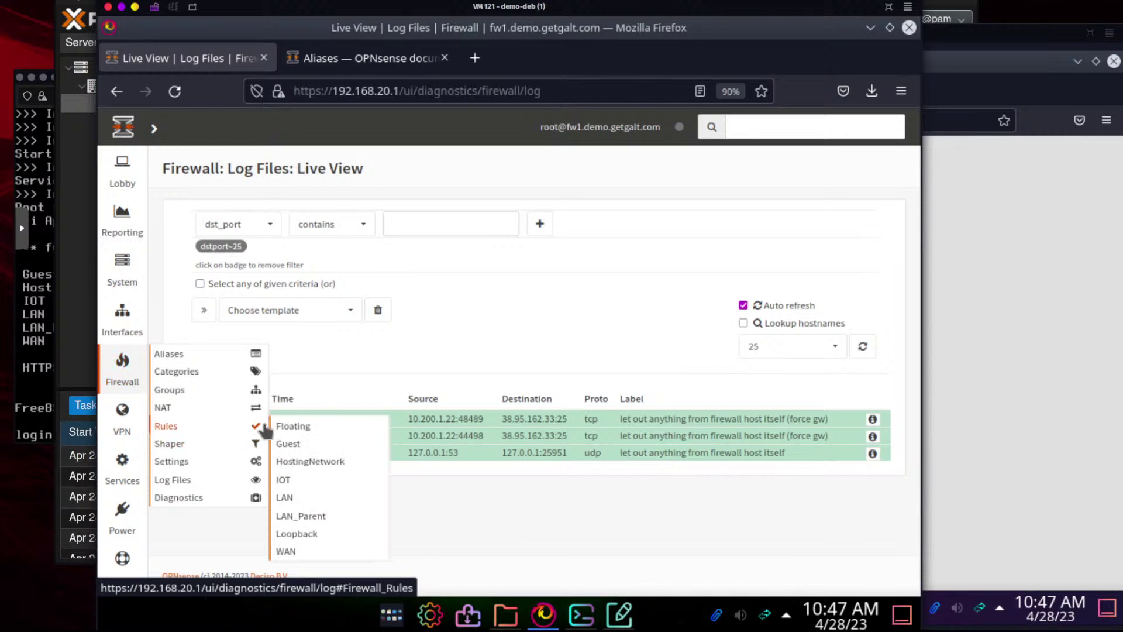
pyautogui.click(284, 498)
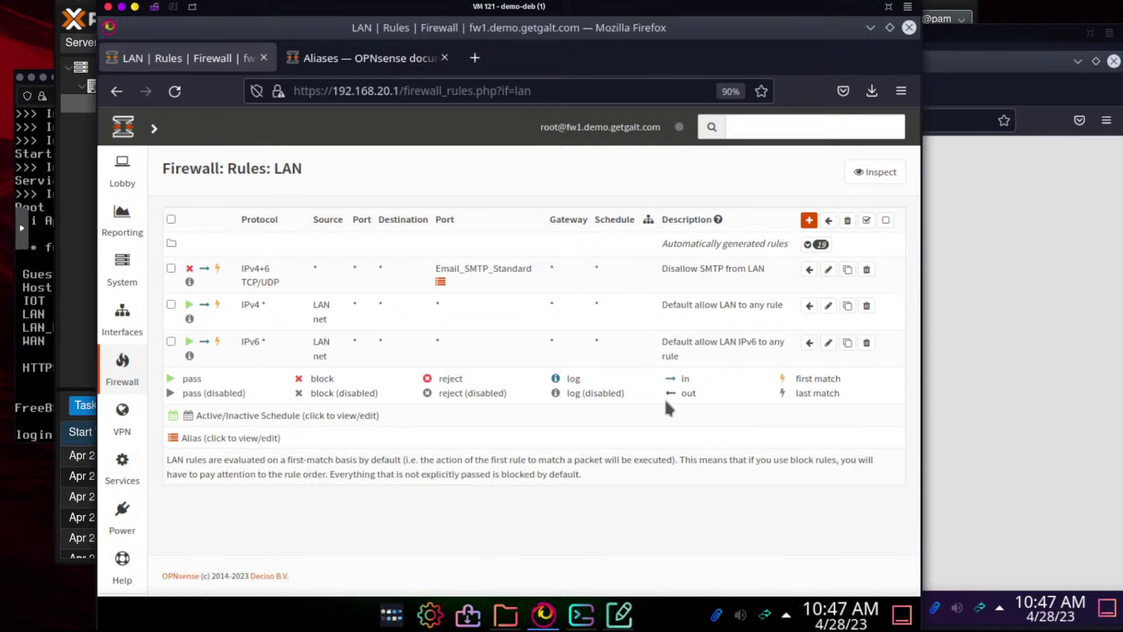
pyautogui.click(809, 220)
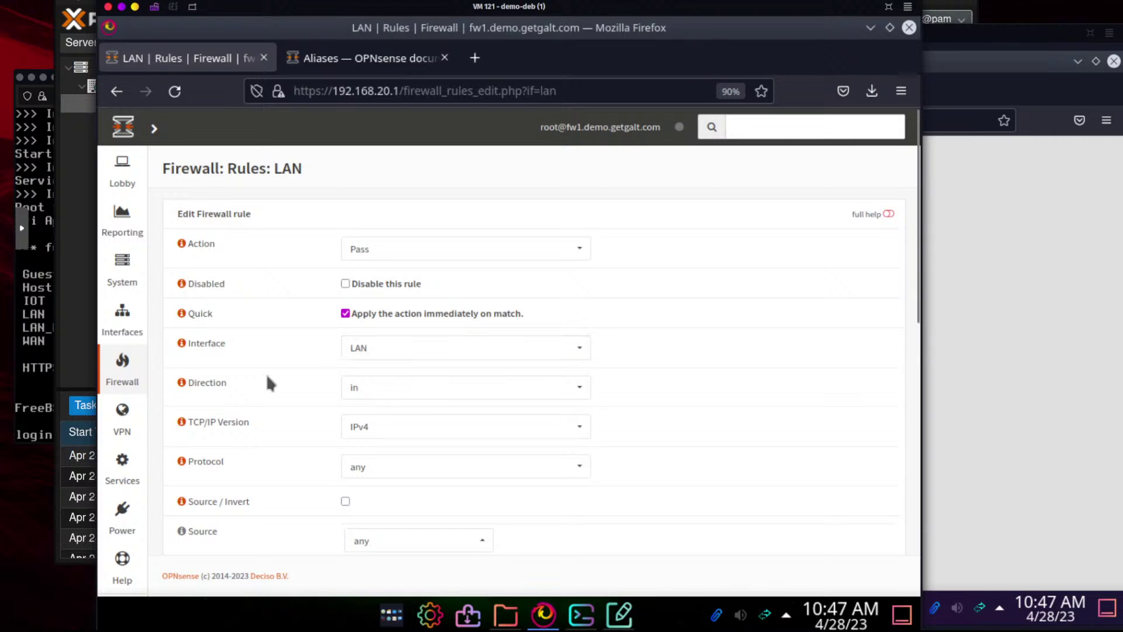
pyautogui.click(421, 258)
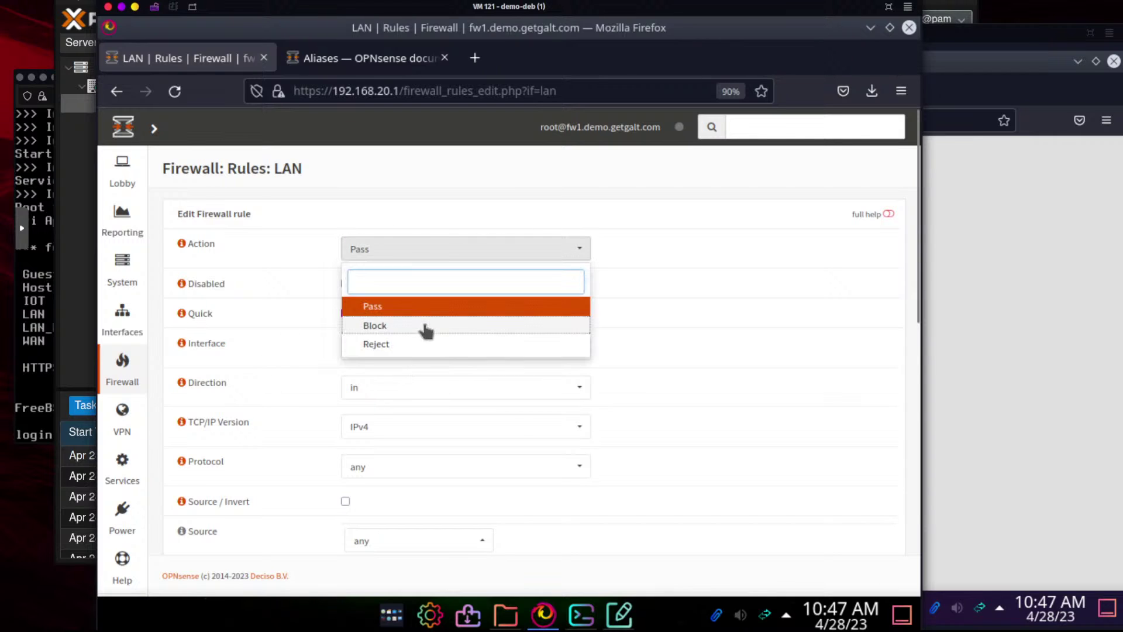
pyautogui.click(428, 325)
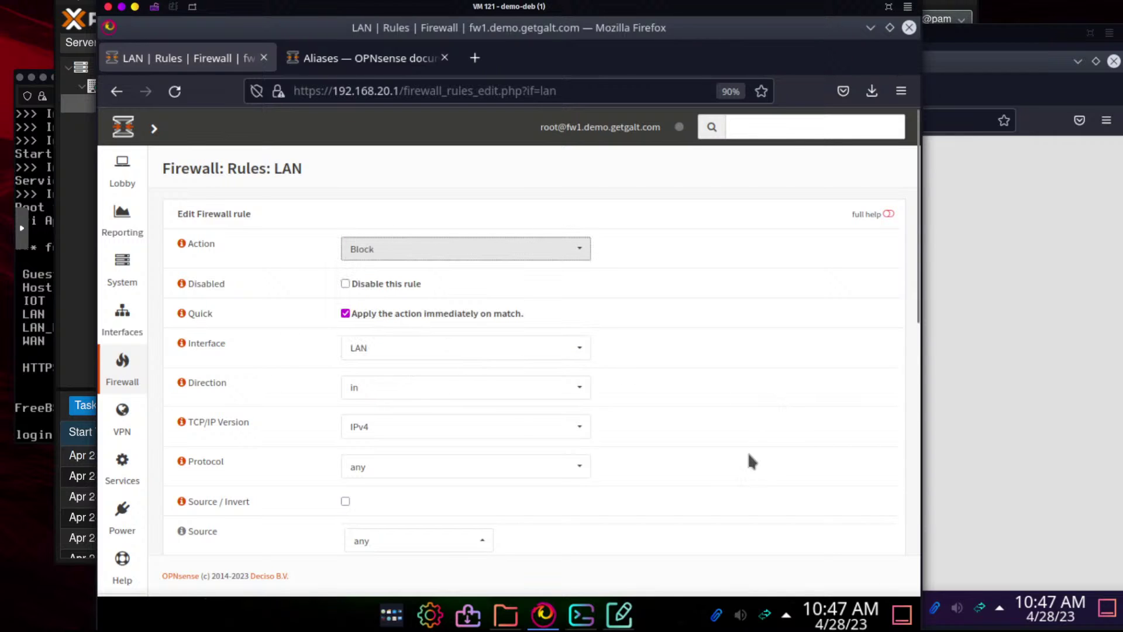
# Set the rule to IPv4+IPv6 with the Google alias as destination, and save it
pyautogui.scroll(-3, 748, 451)
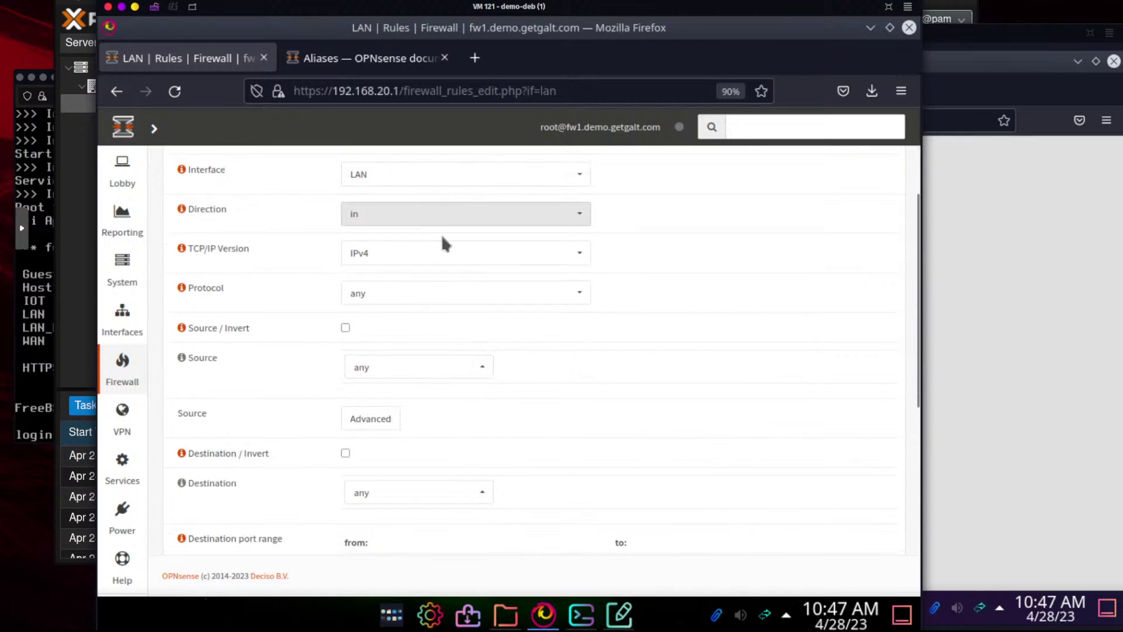
pyautogui.click(384, 257)
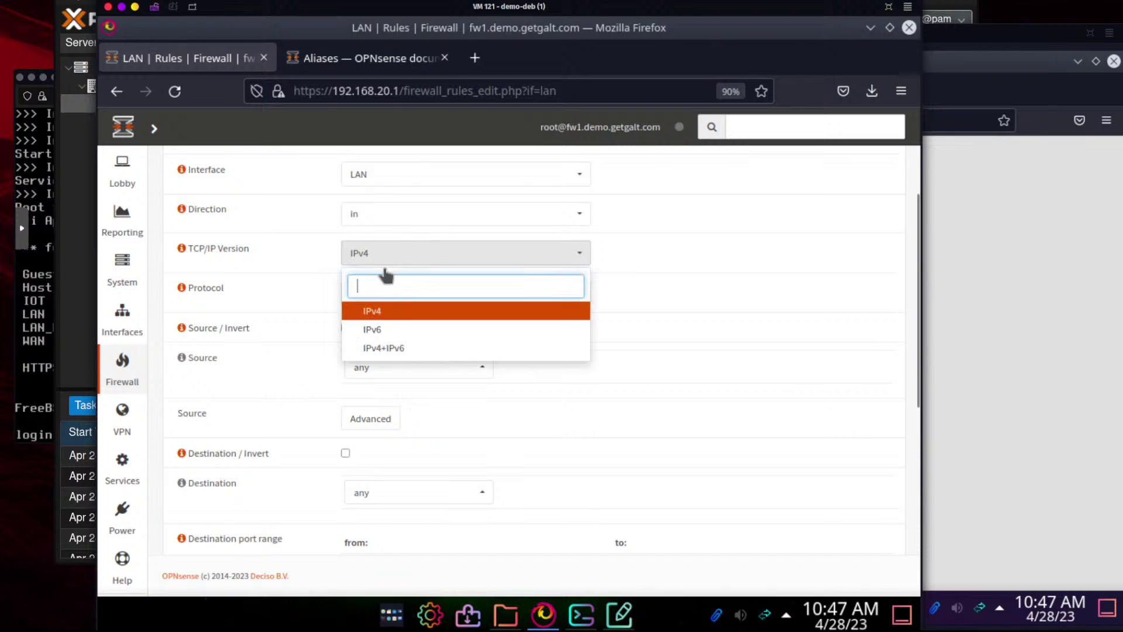
pyautogui.click(384, 348)
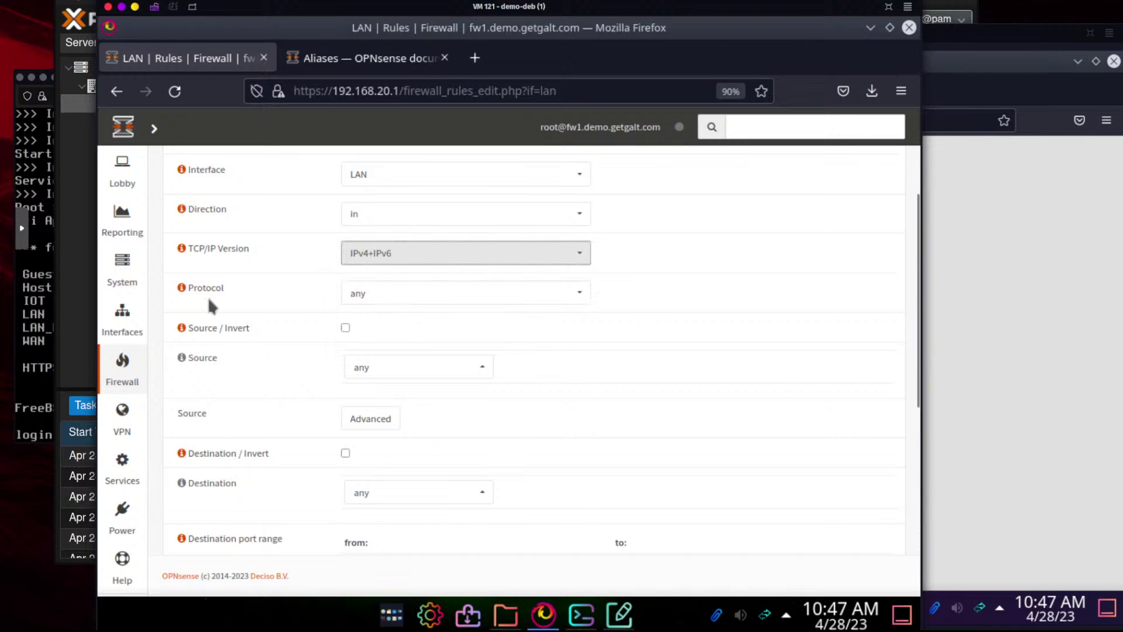
pyautogui.scroll(-3, 271, 431)
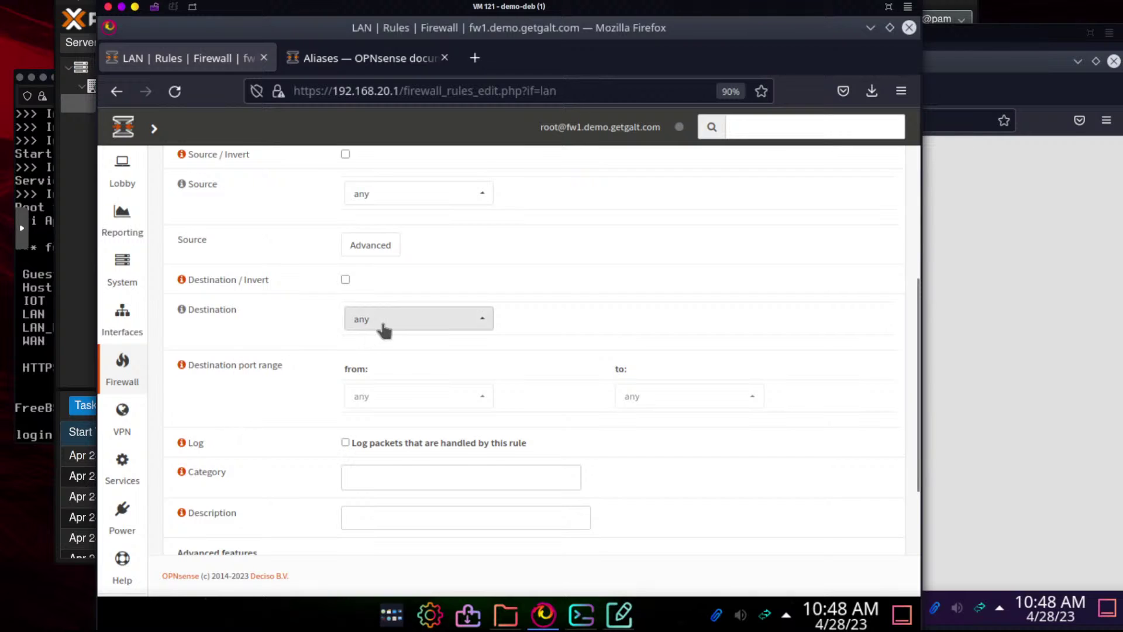
pyautogui.click(384, 327)
pyautogui.write('go')
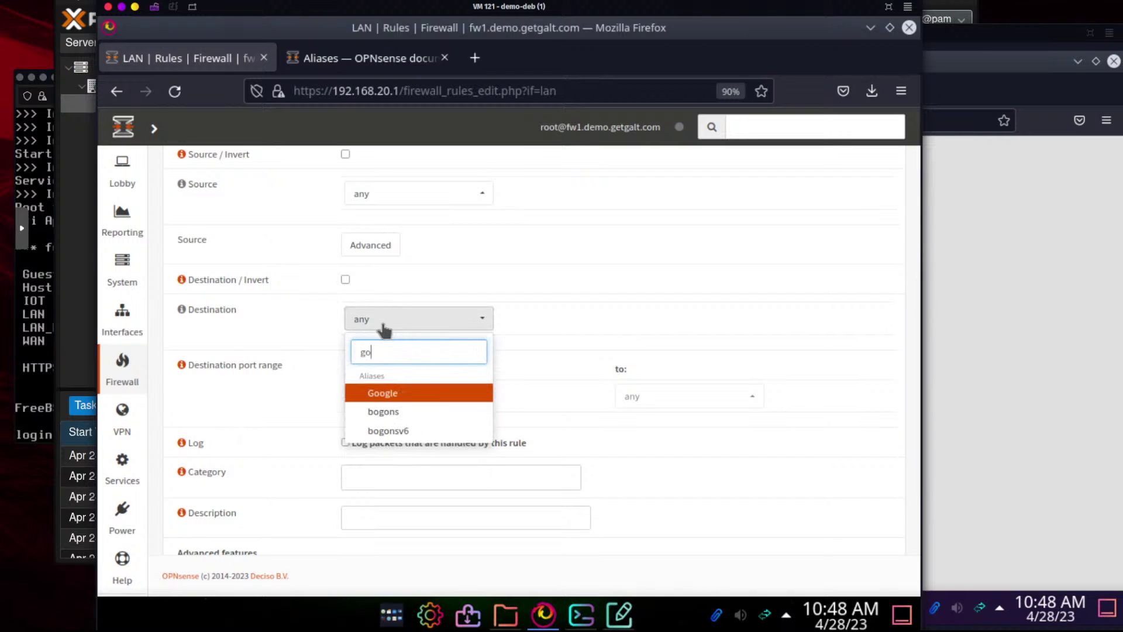
pyautogui.click(387, 393)
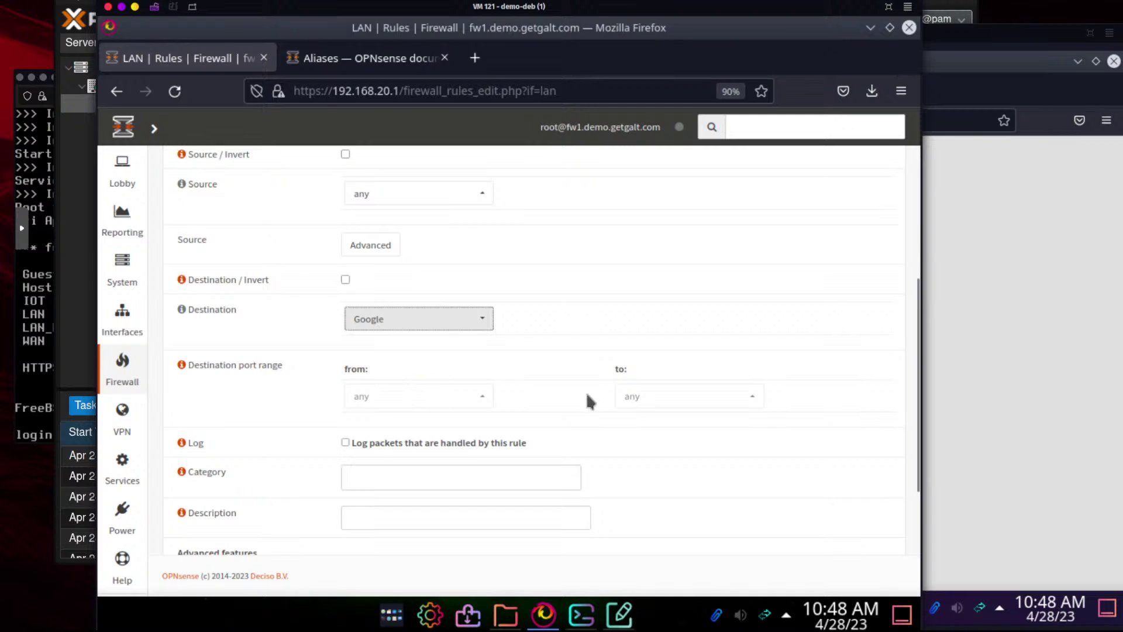
pyautogui.scroll(-3, 587, 392)
pyautogui.click(351, 527)
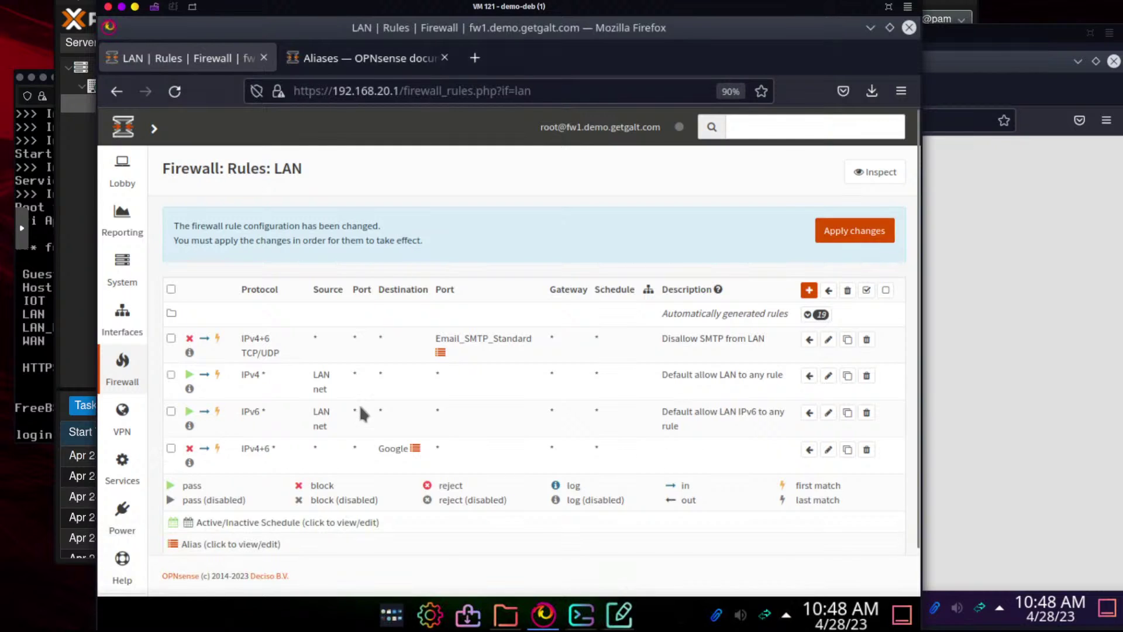
# Move the Google block rule above the Default allow LAN rule and apply the changes
pyautogui.click(171, 448)
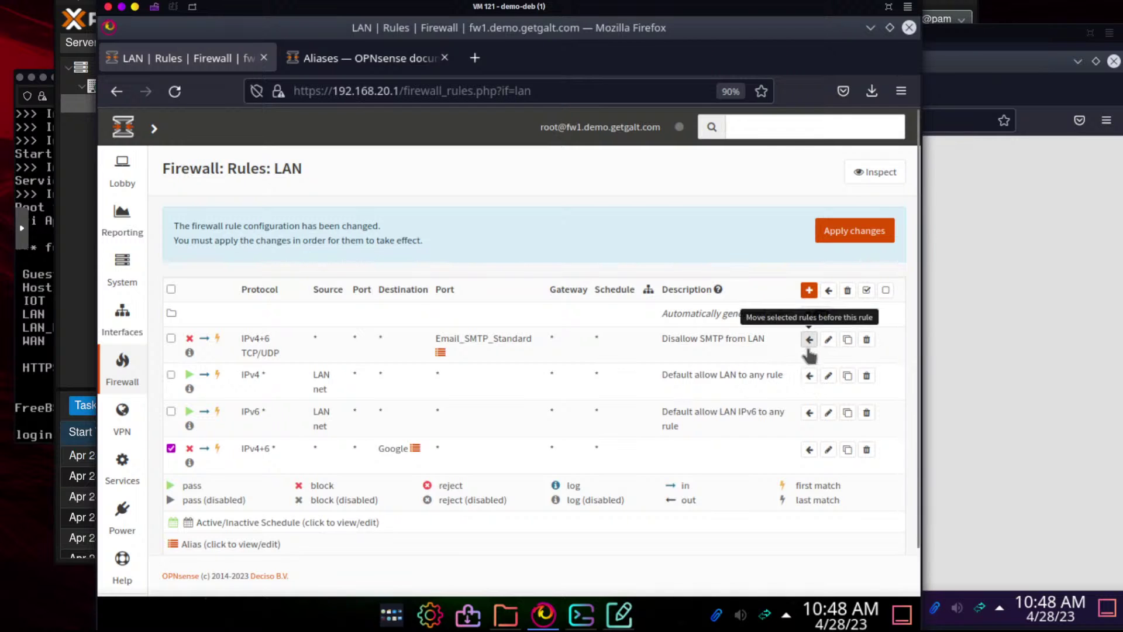
pyautogui.click(809, 375)
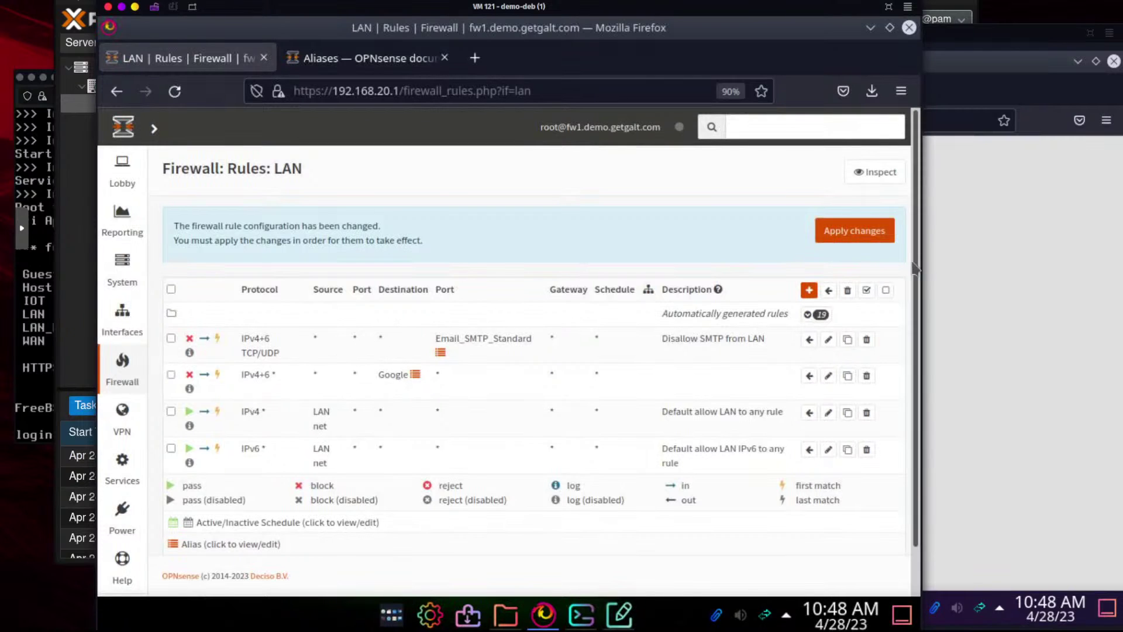
pyautogui.click(855, 231)
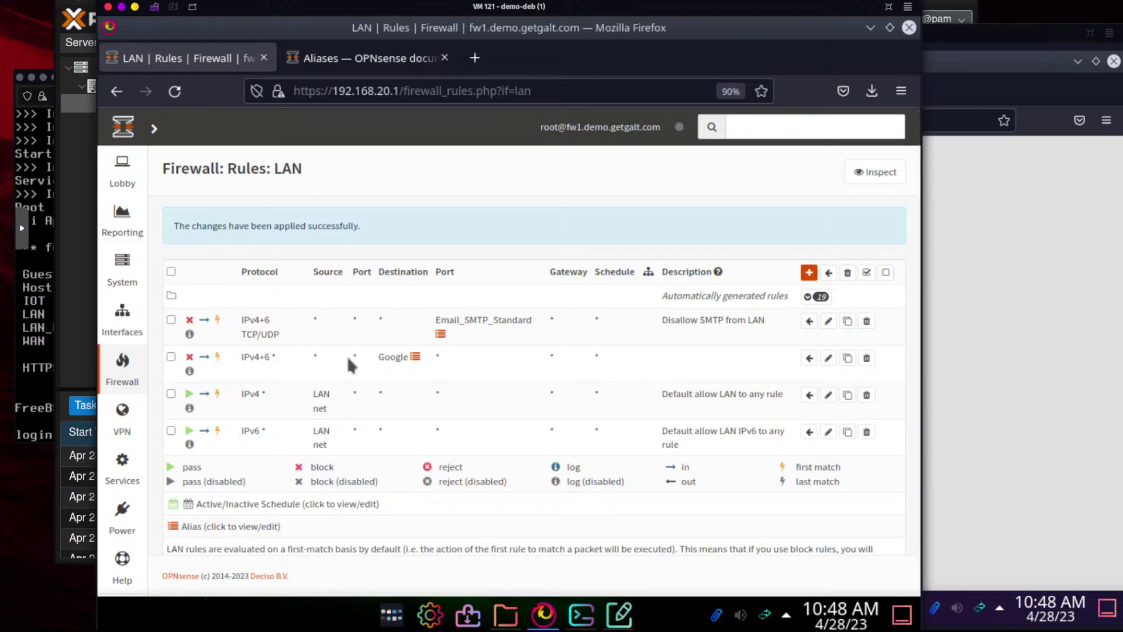
pyautogui.moveTo(420, 362)
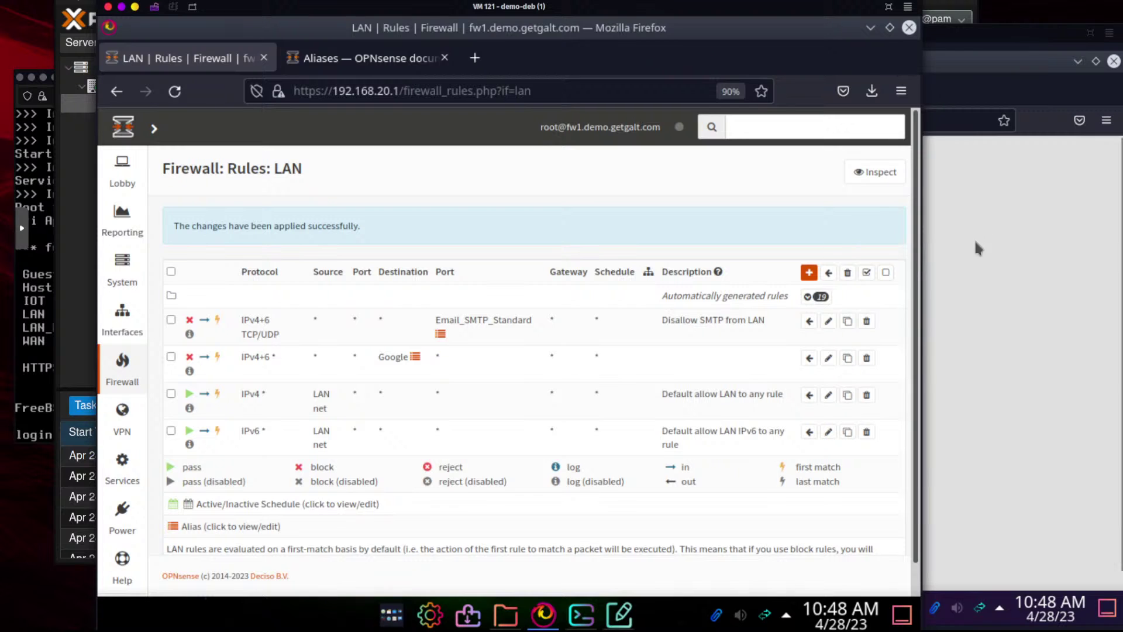
pyautogui.click(543, 614)
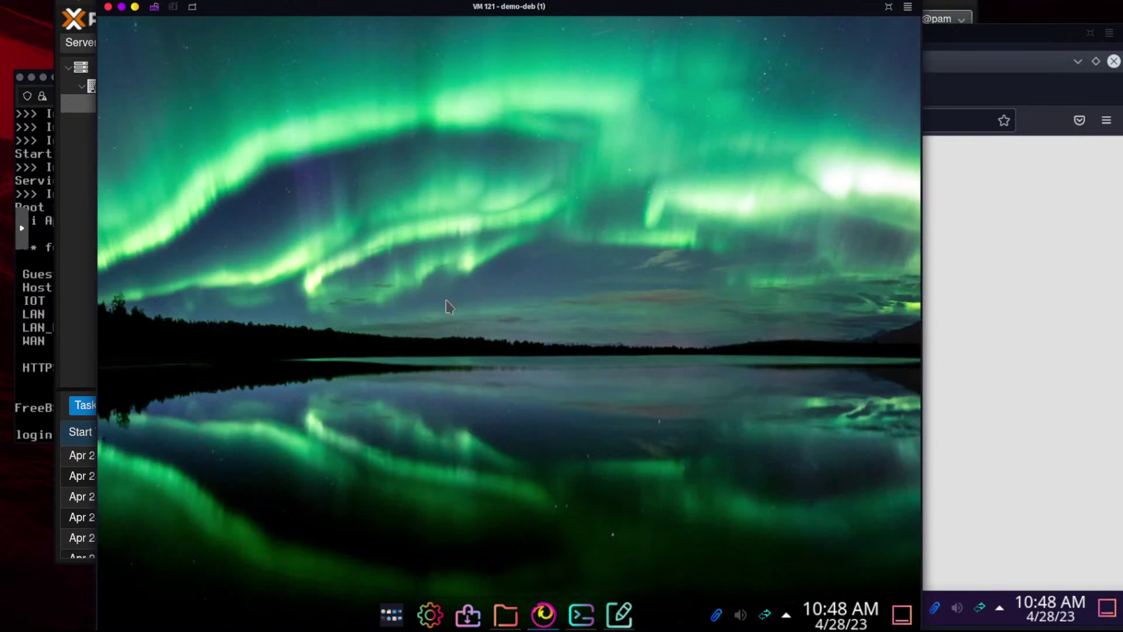
pyautogui.click(543, 614)
pyautogui.hotkey('ctrl', 't')
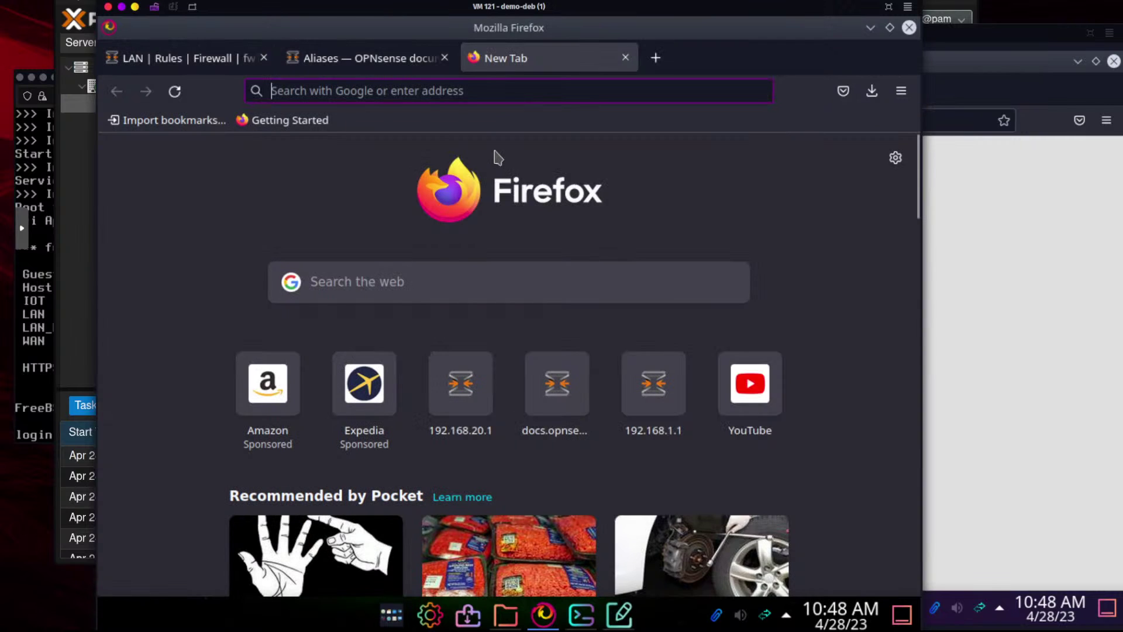
pyautogui.write('www.google.com/')
pyautogui.press('Return')
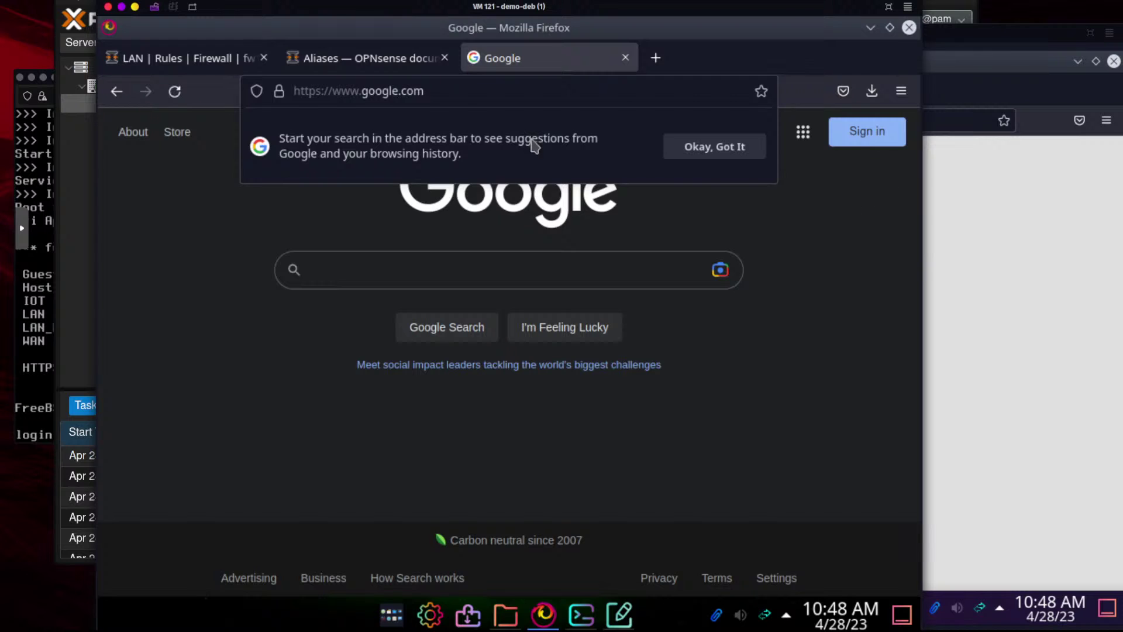
pyautogui.press('BackSpace')
pyautogui.write('google.com/')
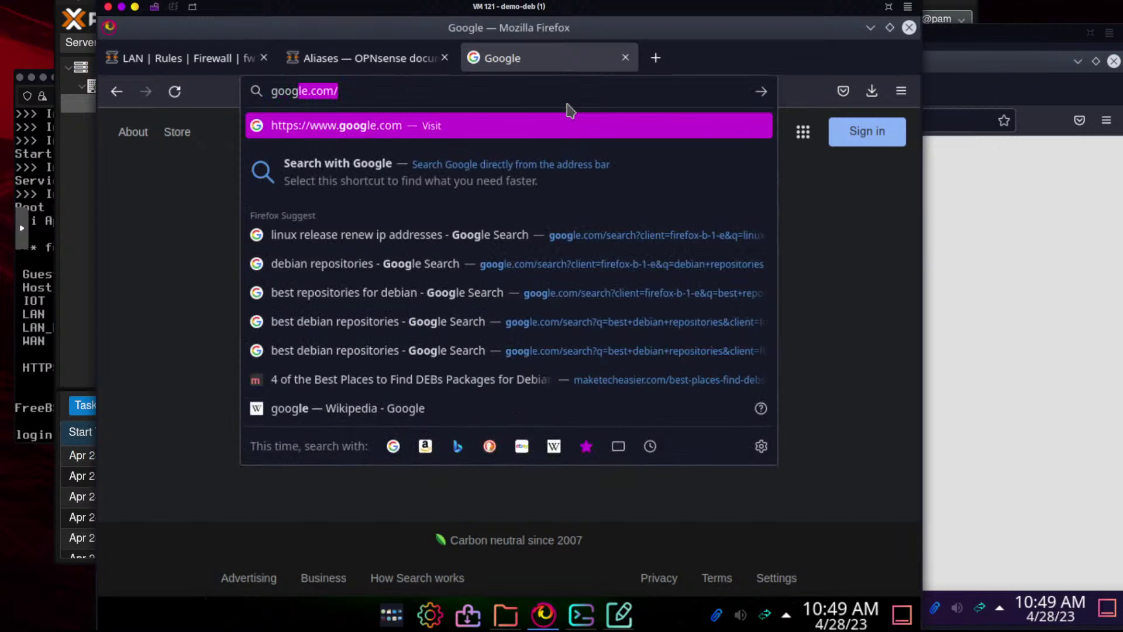
pyautogui.press('Return')
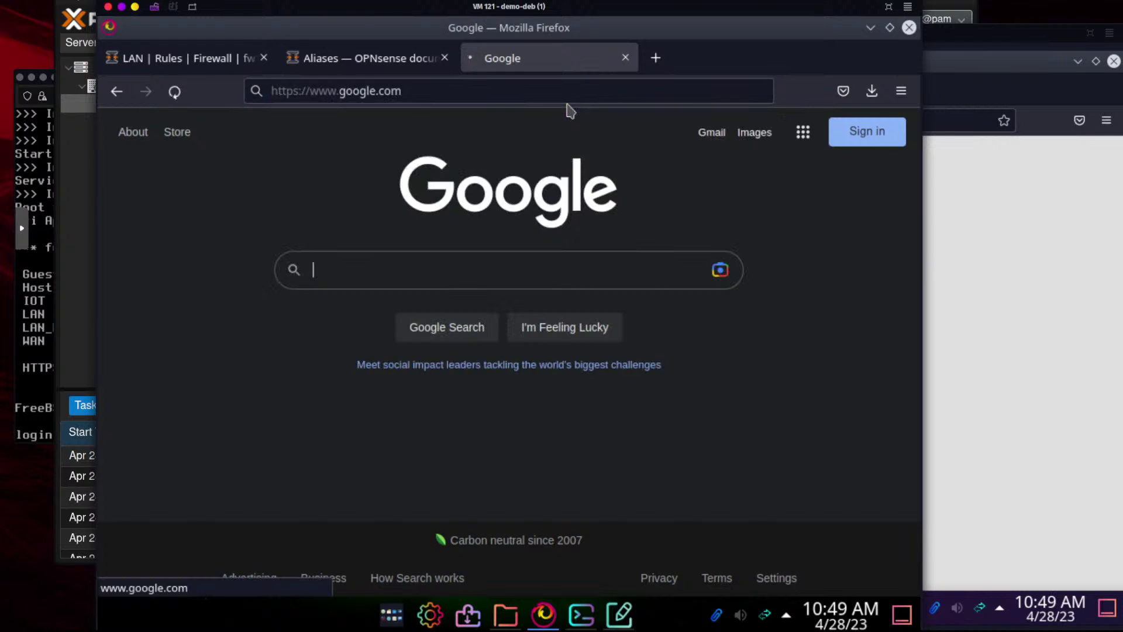
pyautogui.click(197, 66)
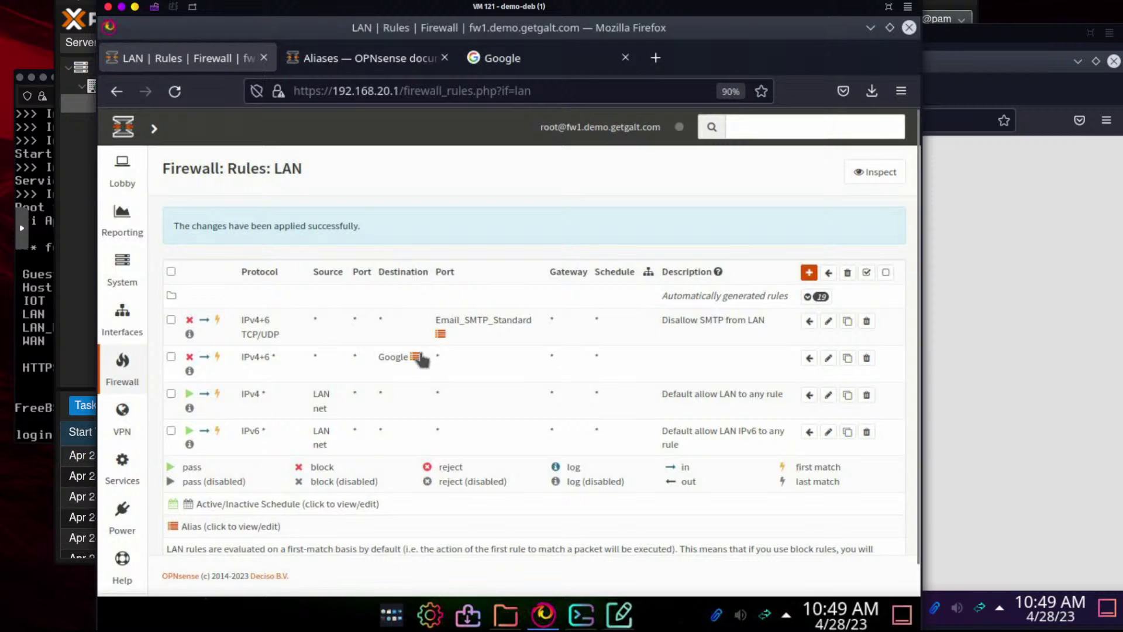
# Expand and scroll through the 19 automatically generated LAN rules, then switch to the Google tab
pyautogui.scroll(-1, 738, 390)
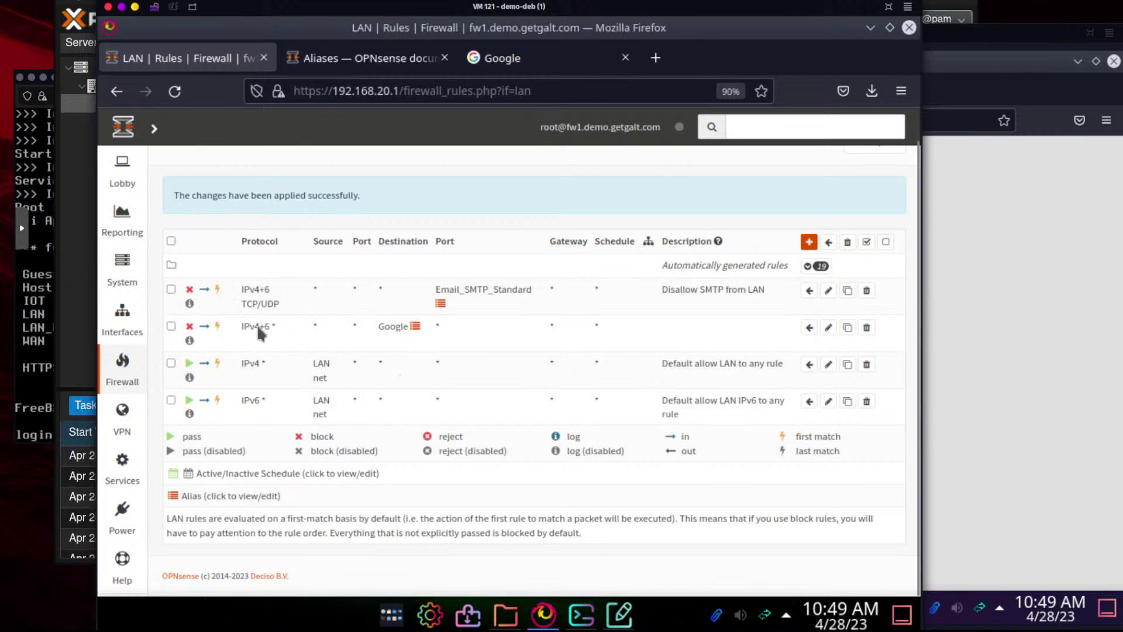
pyautogui.click(816, 267)
pyautogui.scroll(-8, 419, 398)
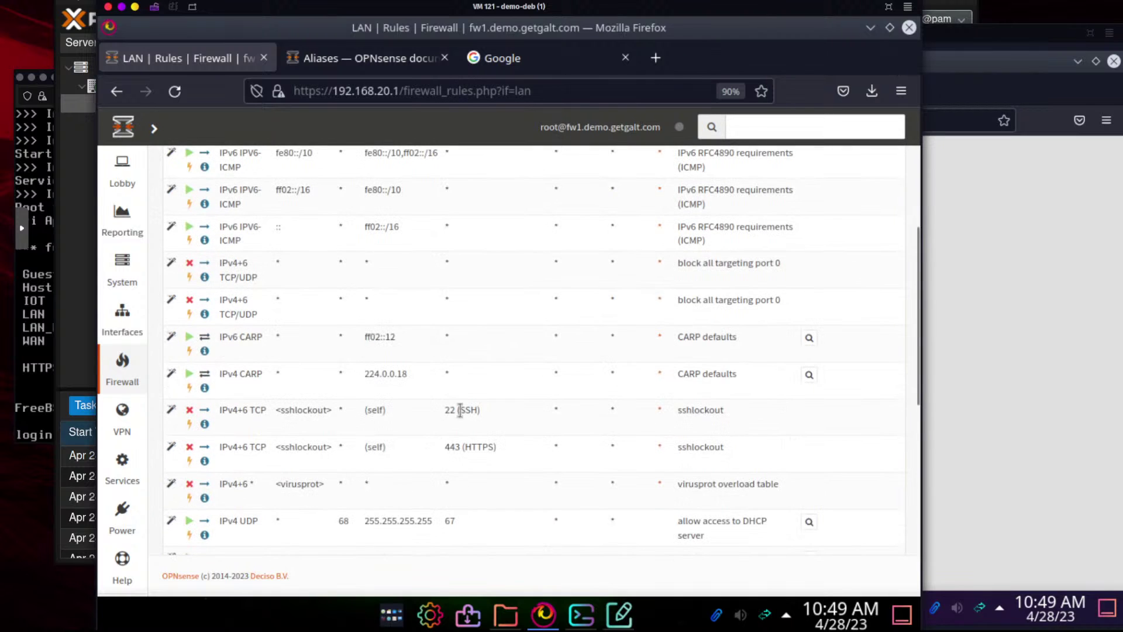
pyautogui.scroll(-8, 635, 449)
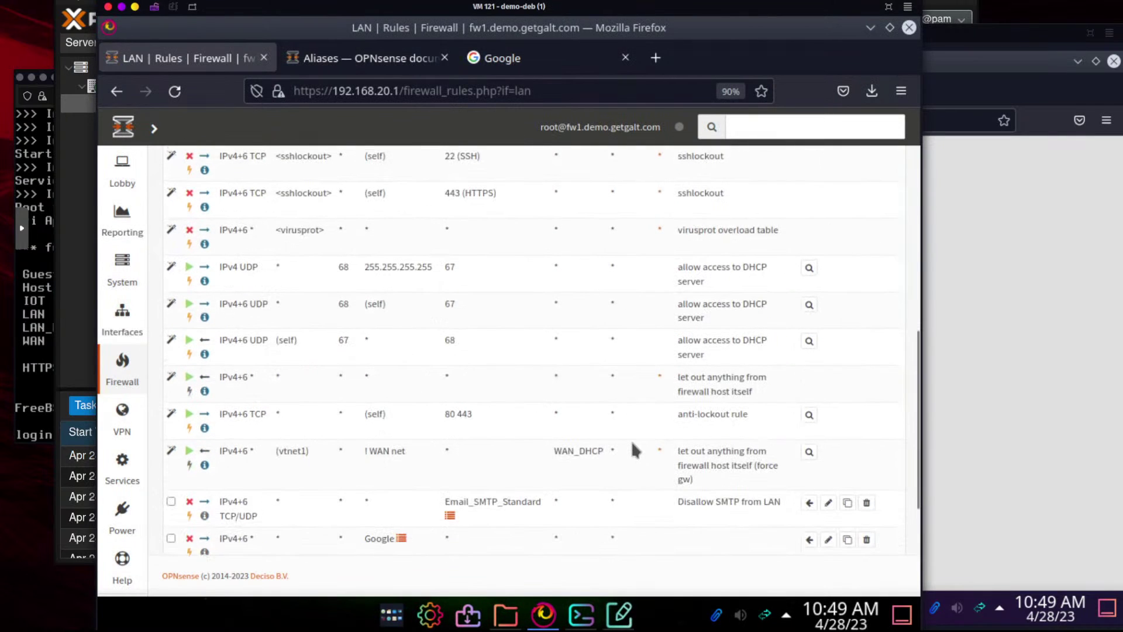
pyautogui.scroll(8, 594, 143)
pyautogui.click(585, 58)
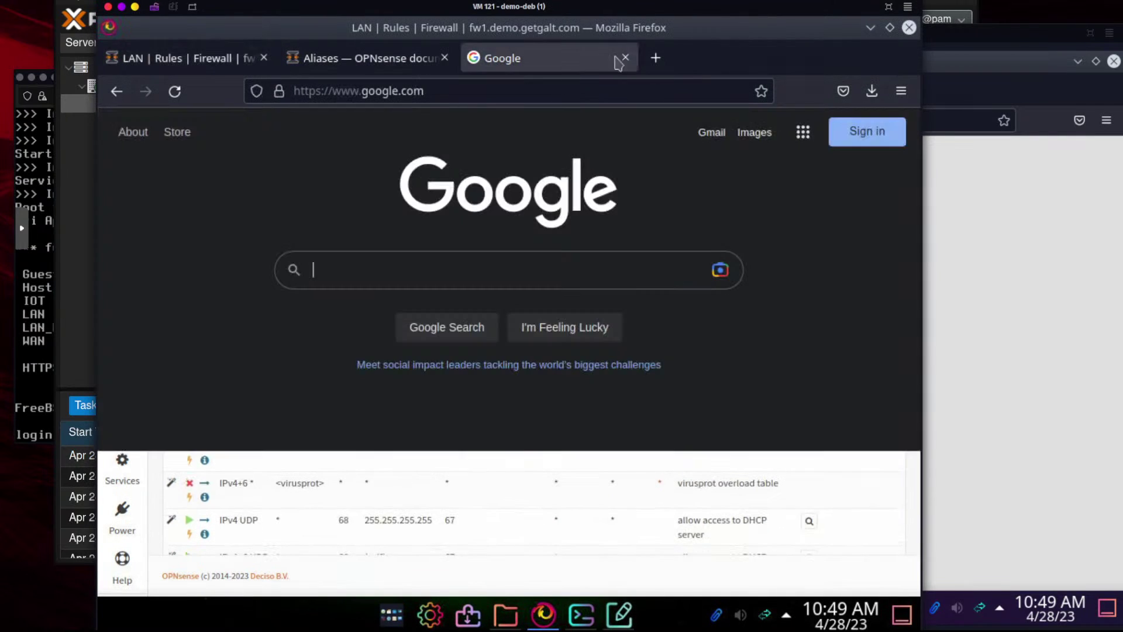
# Swap the Google tab for a new tab and launch Konqueror from the application launcher
pyautogui.click(626, 57)
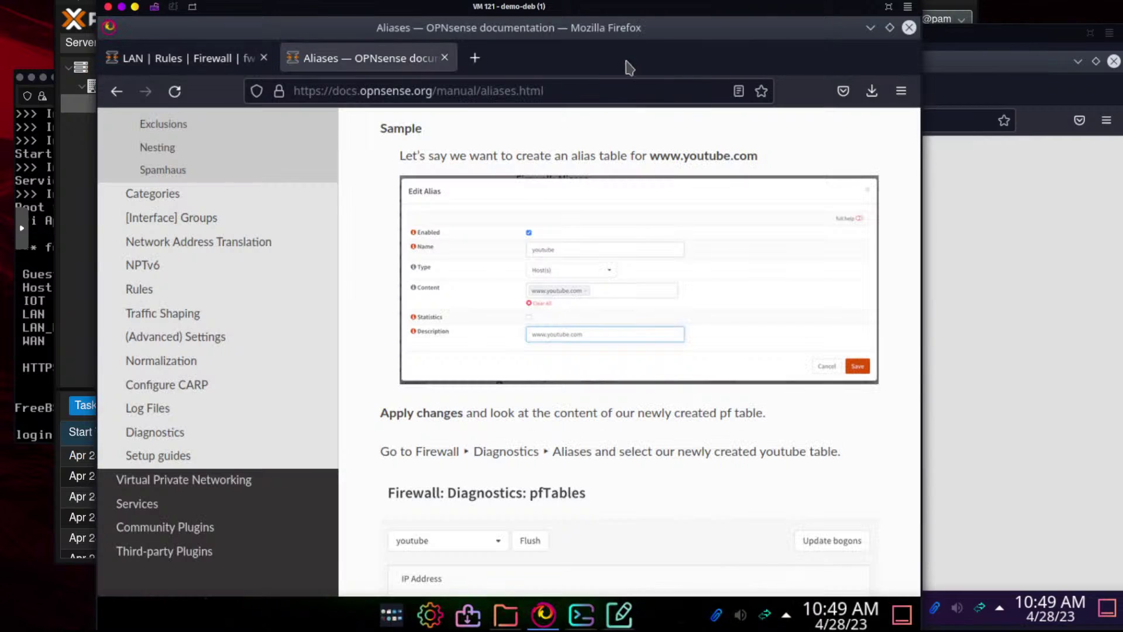
pyautogui.click(476, 63)
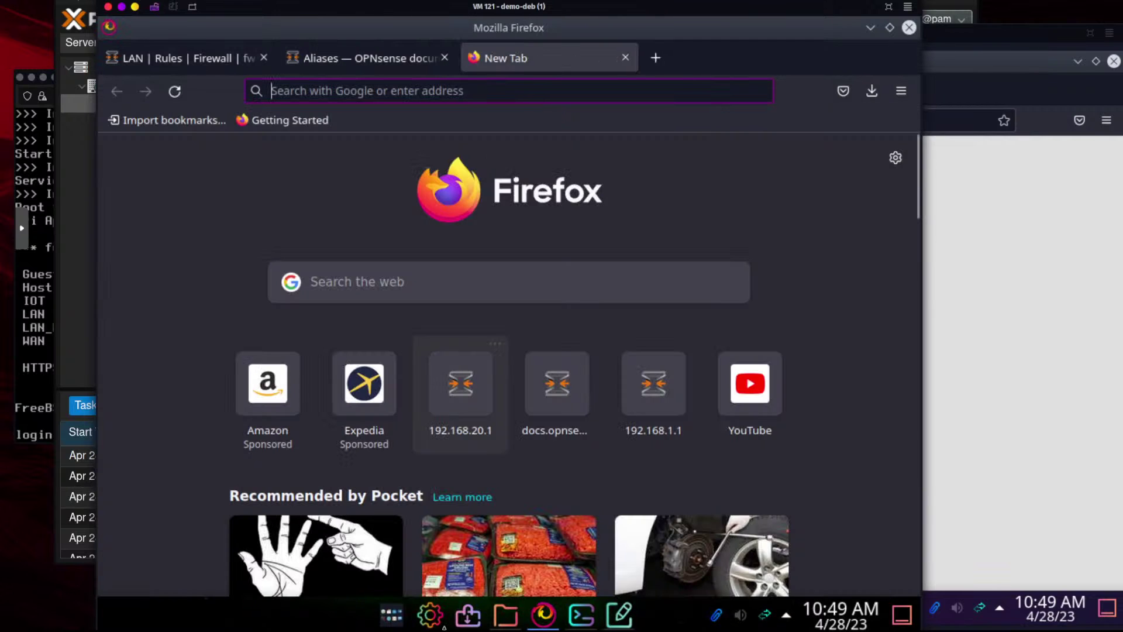
pyautogui.click(391, 614)
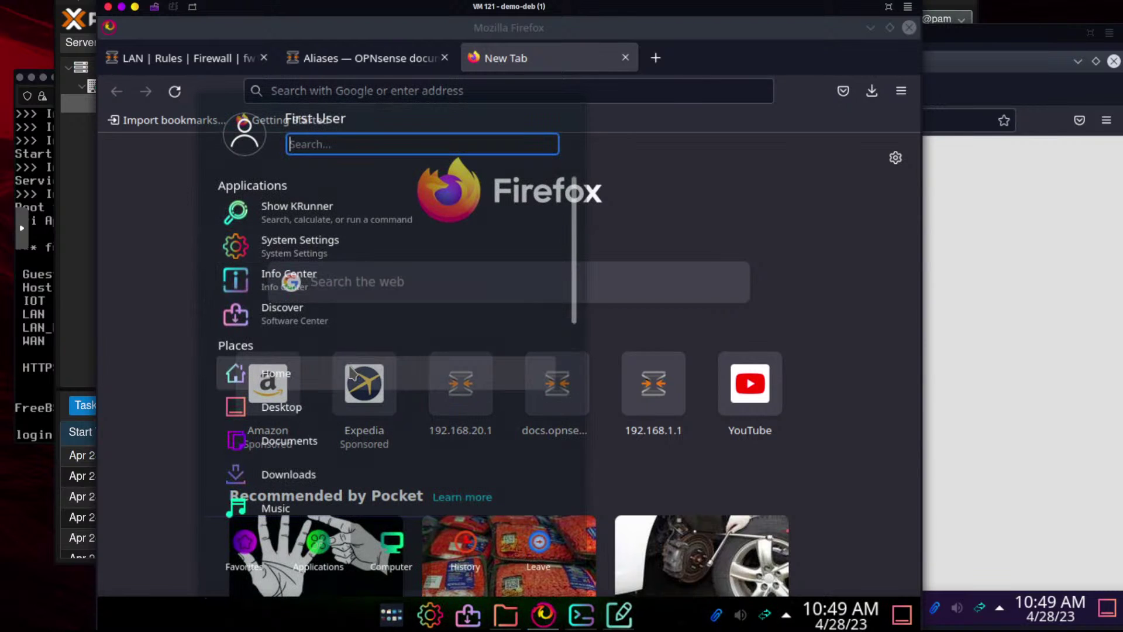
pyautogui.write('web')
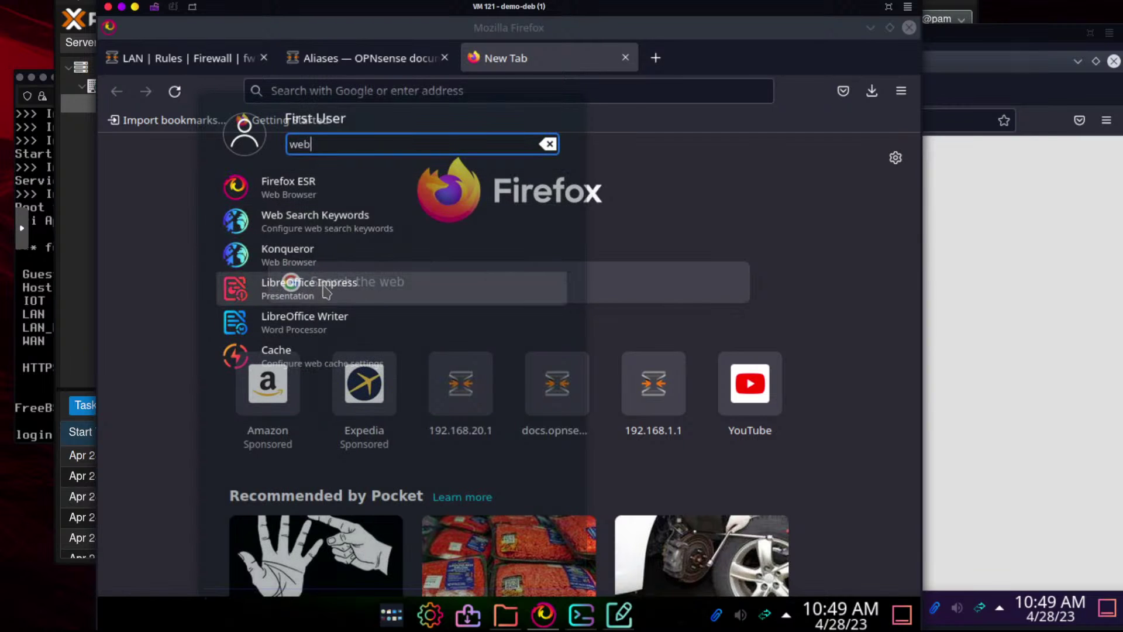
pyautogui.click(281, 258)
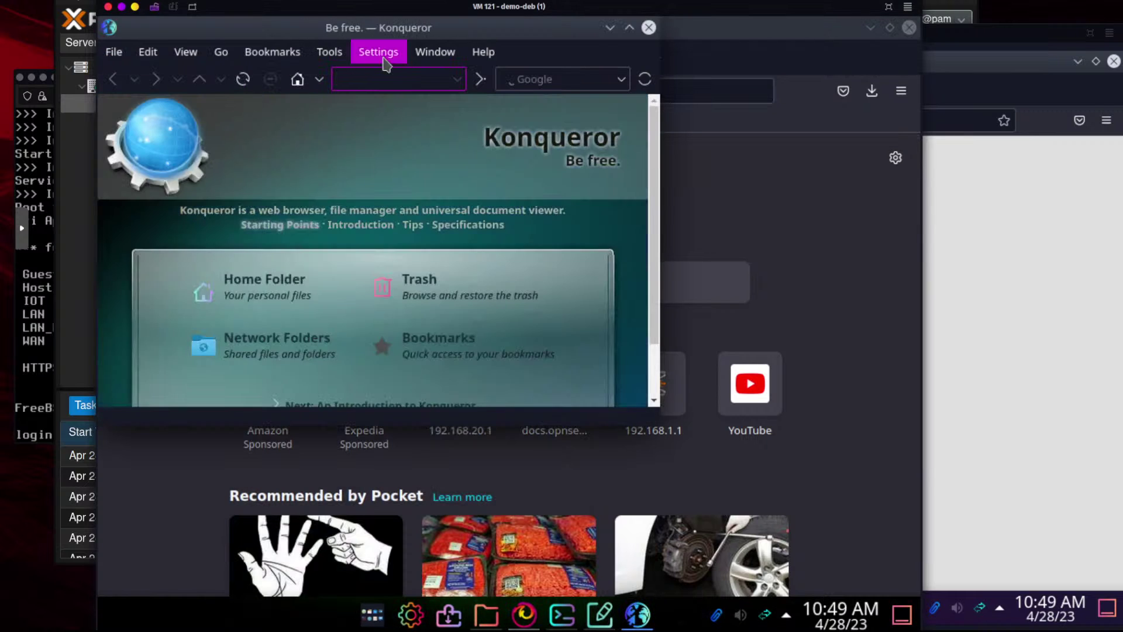
# Load google.com in Konqueror, then bring Firefox back to the front
pyautogui.write('goog')
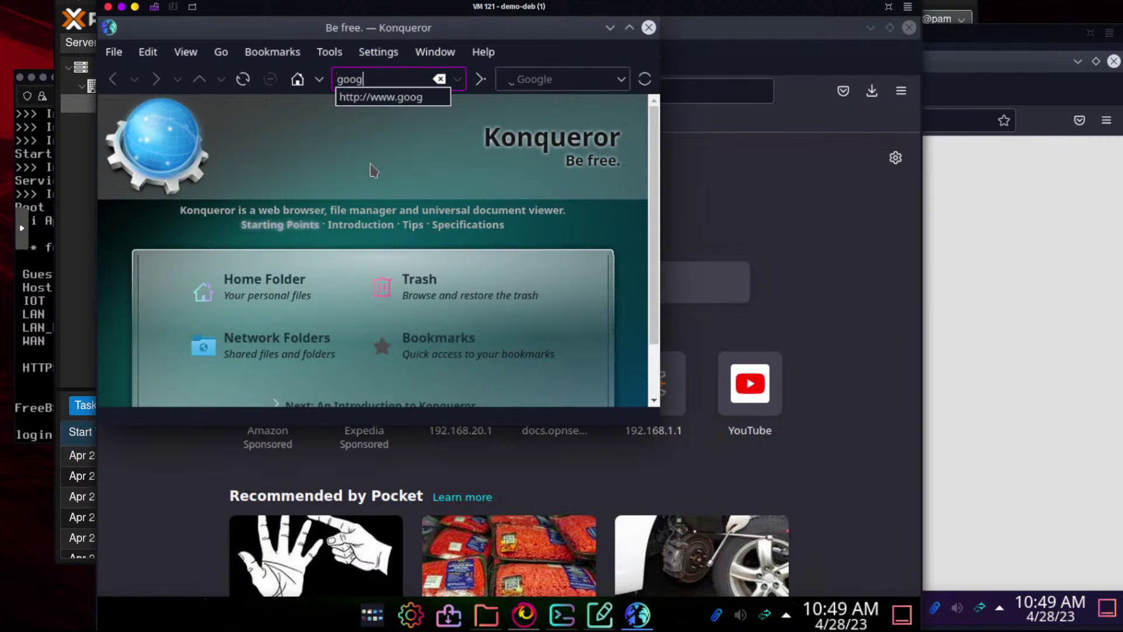
pyautogui.write('le.com')
pyautogui.press('Return')
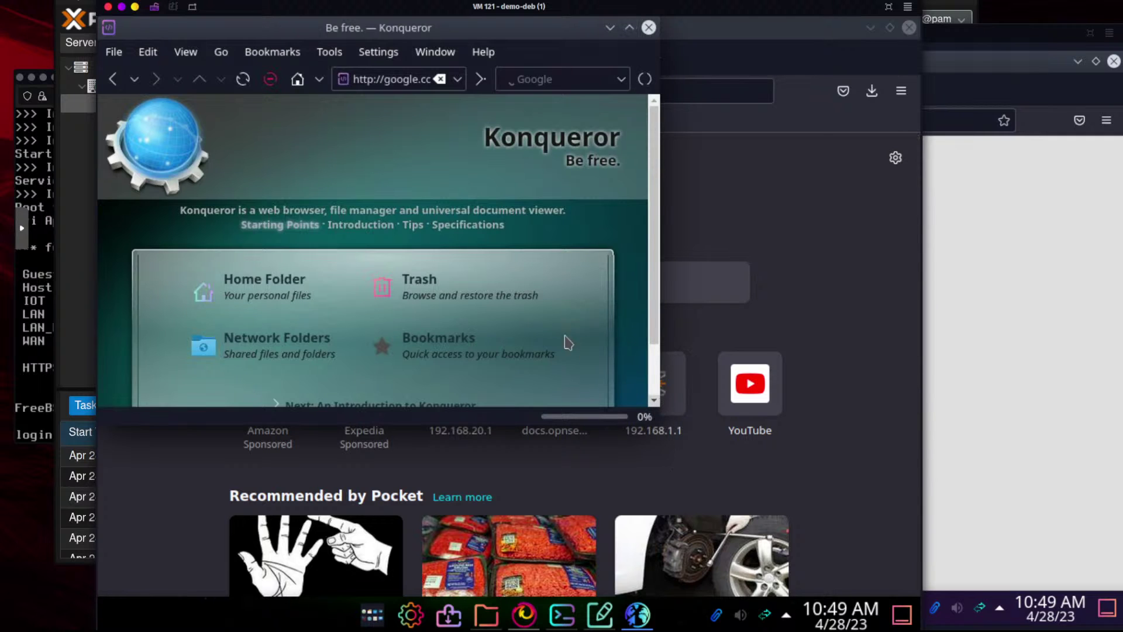
pyautogui.click(872, 220)
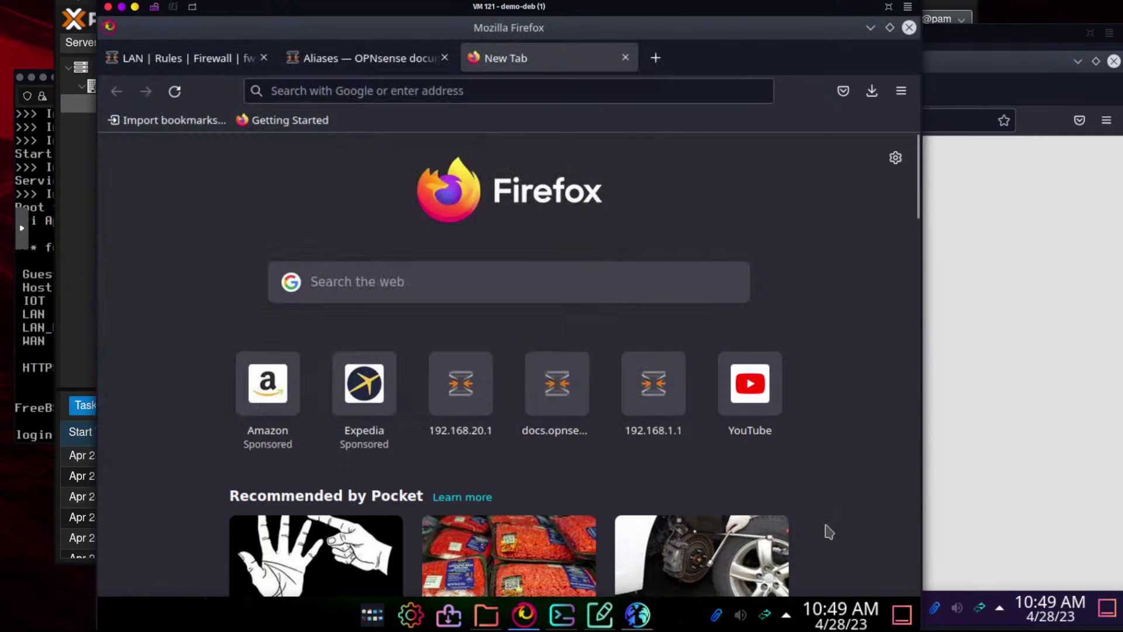
pyautogui.click(212, 58)
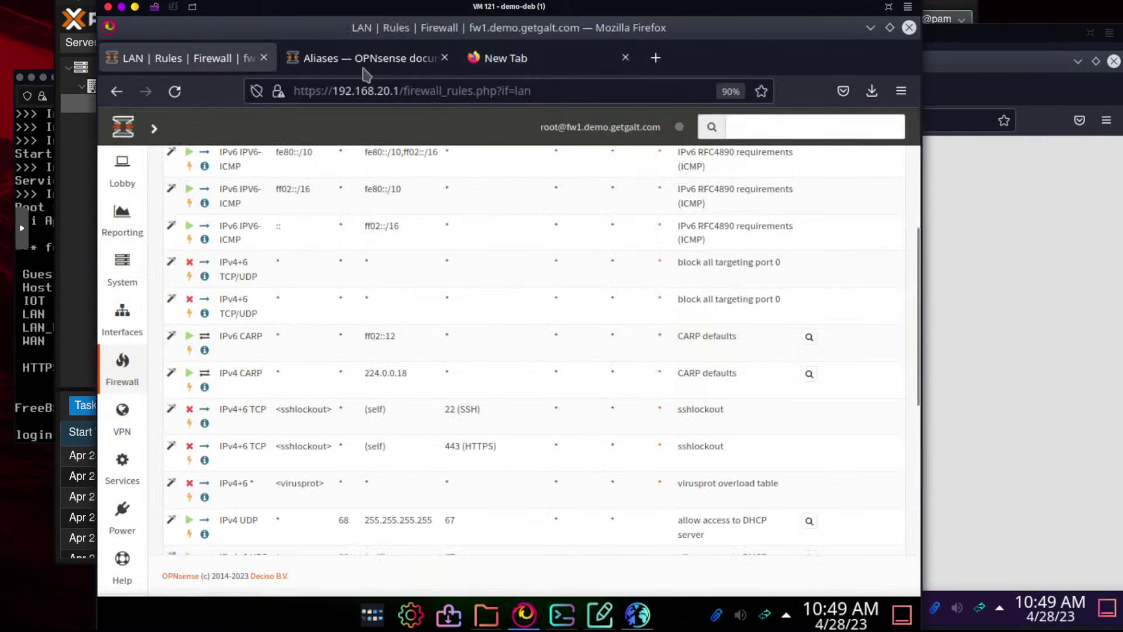
pyautogui.click(513, 63)
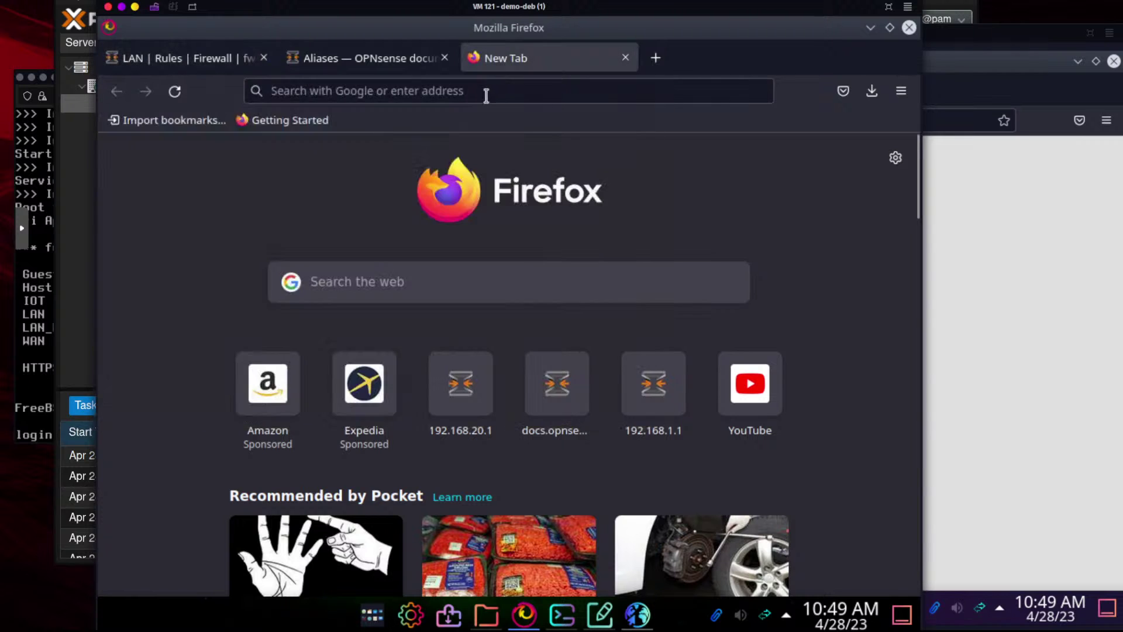
pyautogui.click(485, 93)
pyautogui.write('www.google.com/')
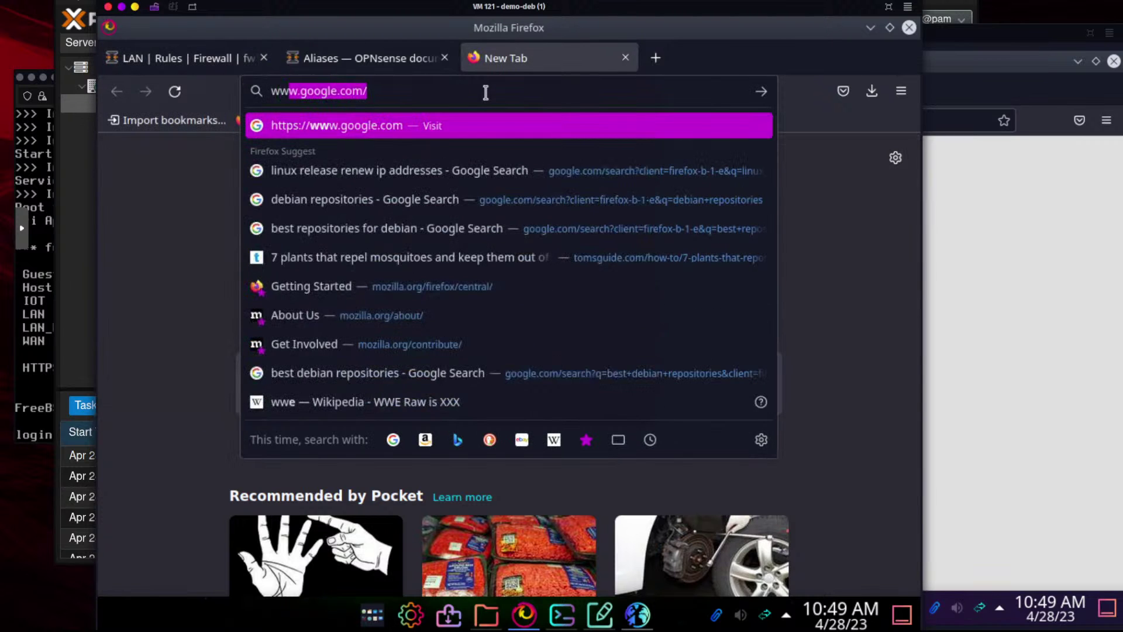
pyautogui.press('Return')
# Edit the address to gmail.google.com and load Gmail's about page
pyautogui.click(502, 89)
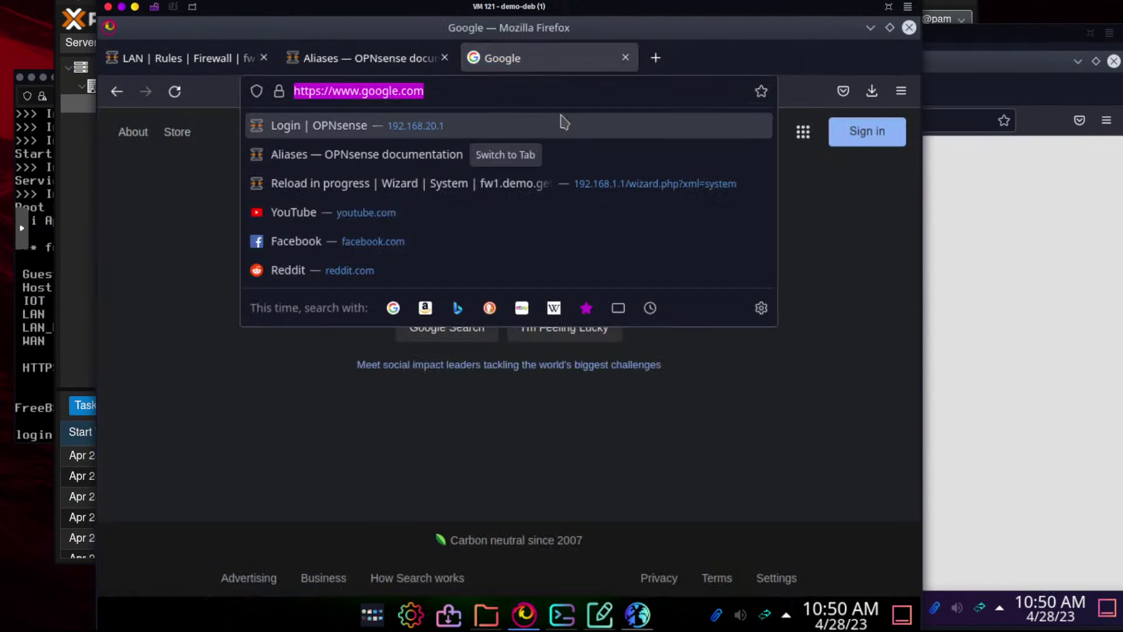
pyautogui.click(364, 89)
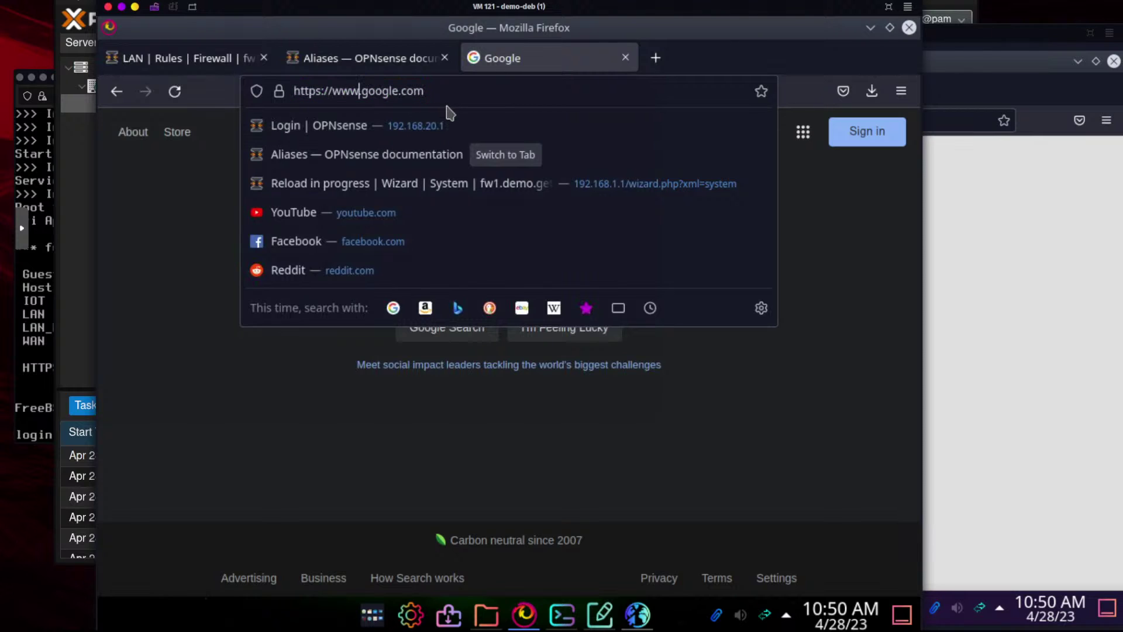
pyautogui.press('BackSpace')
pyautogui.press('BackSpace')
pyautogui.press('BackSpace')
pyautogui.press('BackSpace')
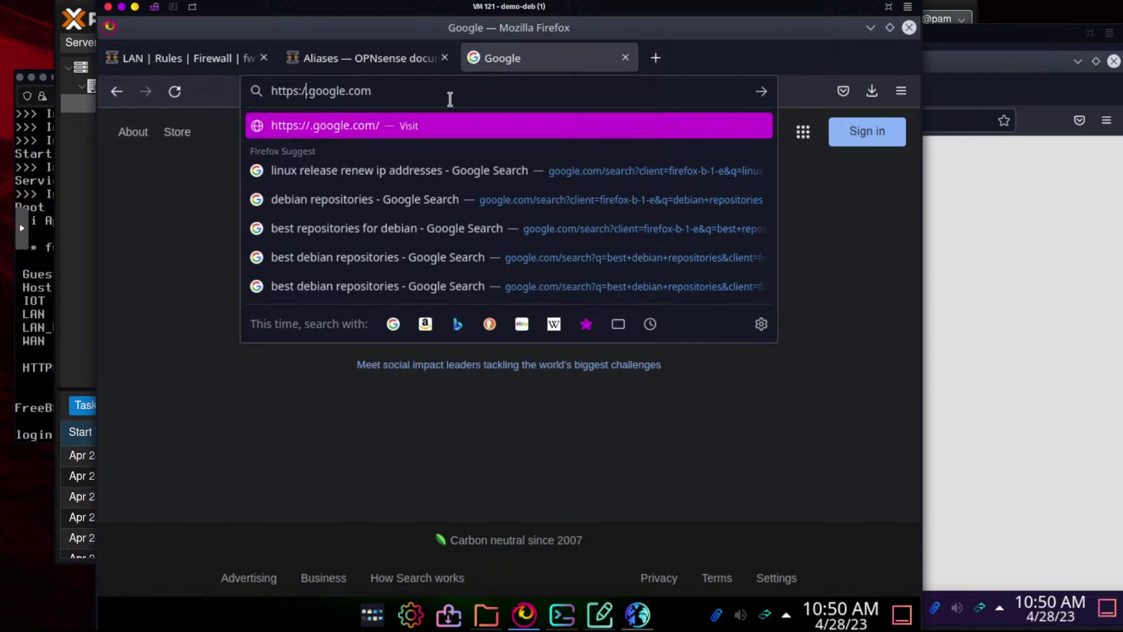
pyautogui.write('/')
pyautogui.write('gmail')
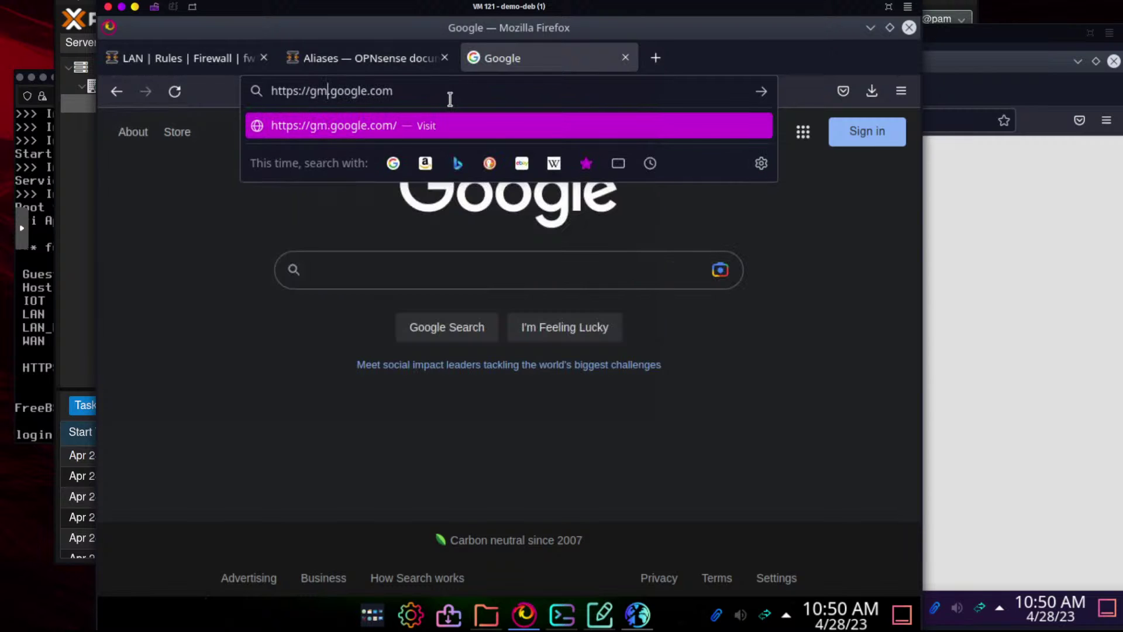
pyautogui.press('Return')
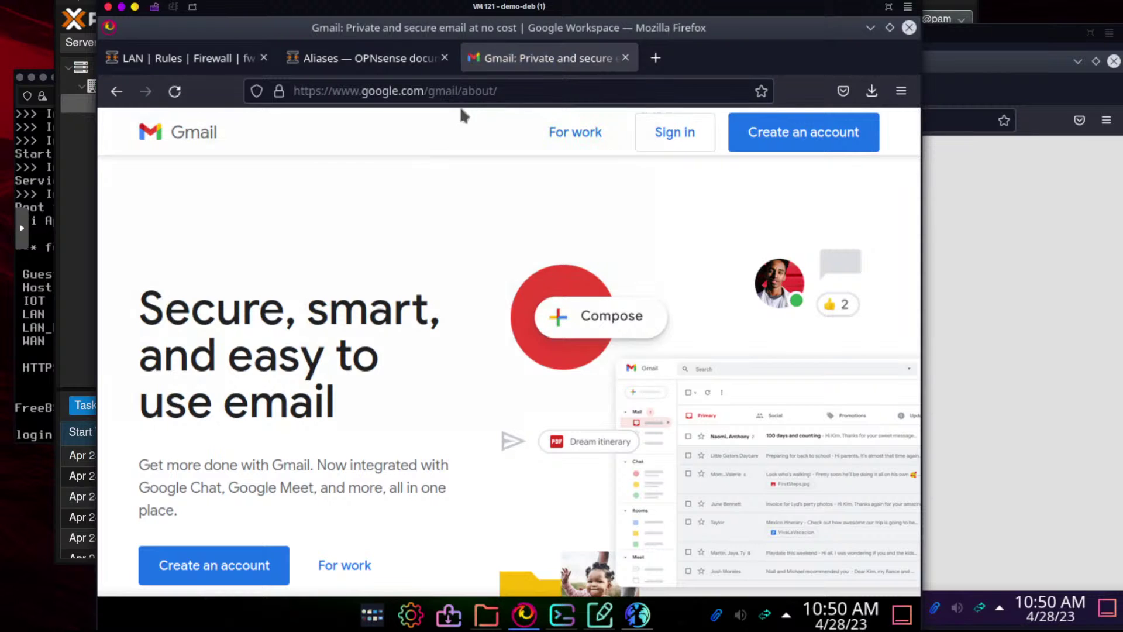
# Close the Gmail tab and then the whole Firefox window
pyautogui.click(512, 94)
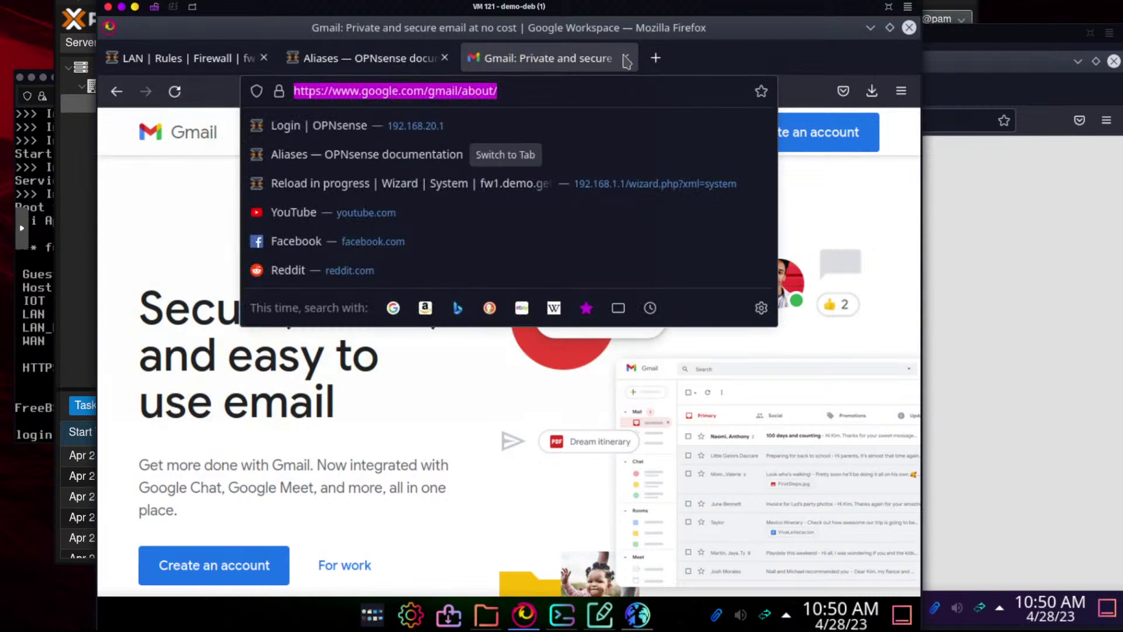
pyautogui.click(625, 58)
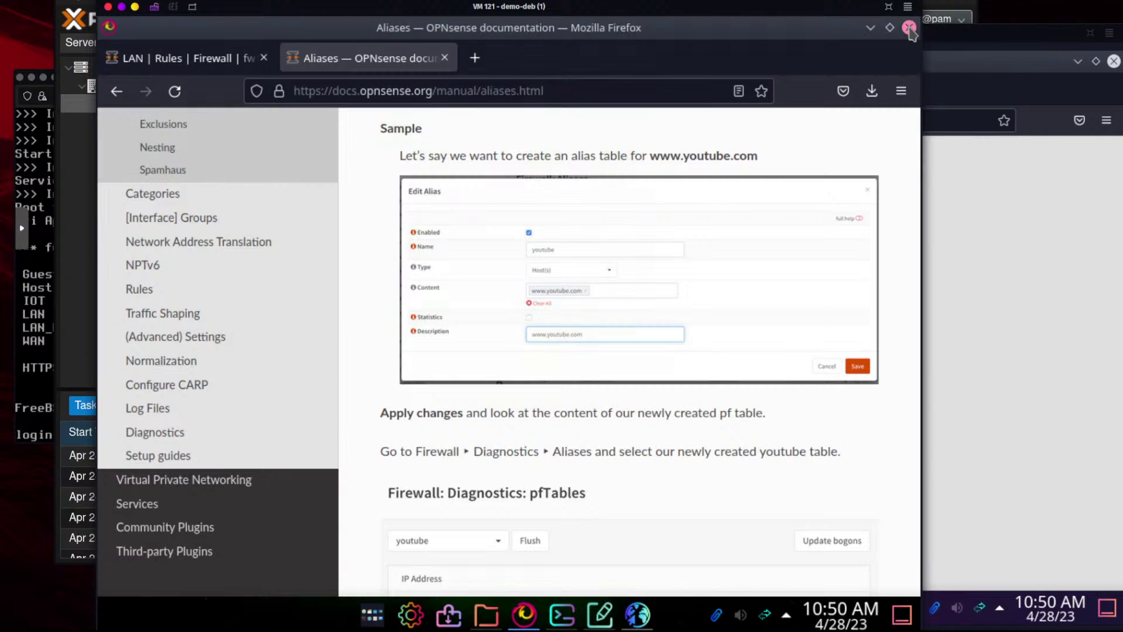
pyautogui.click(910, 27)
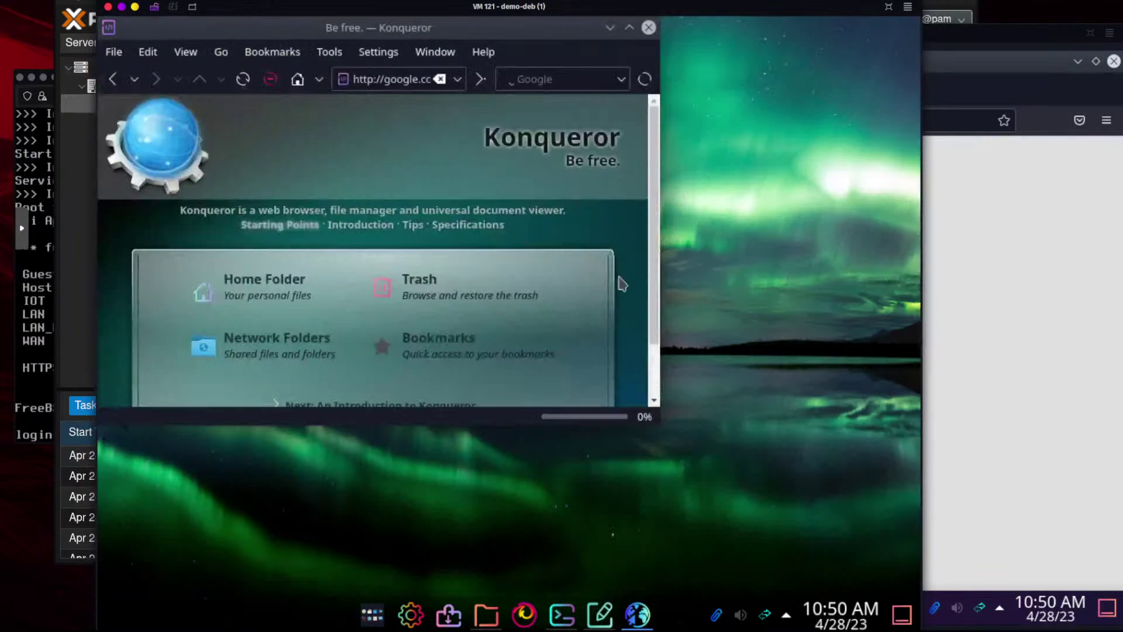
pyautogui.click(648, 28)
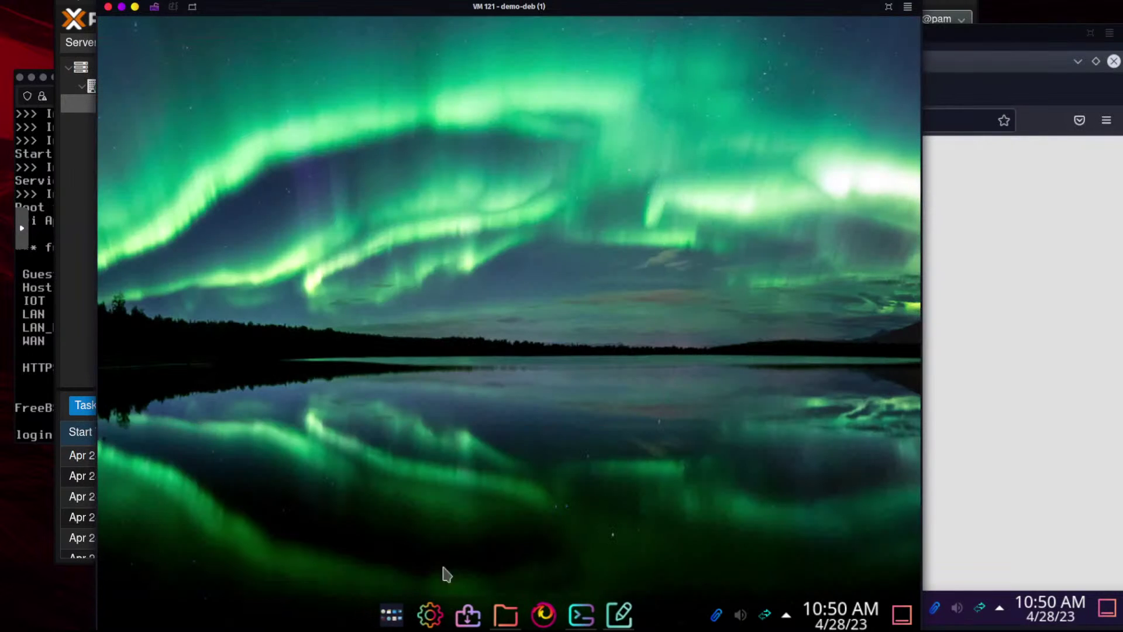
pyautogui.click(542, 615)
pyautogui.write('www.google.com/')
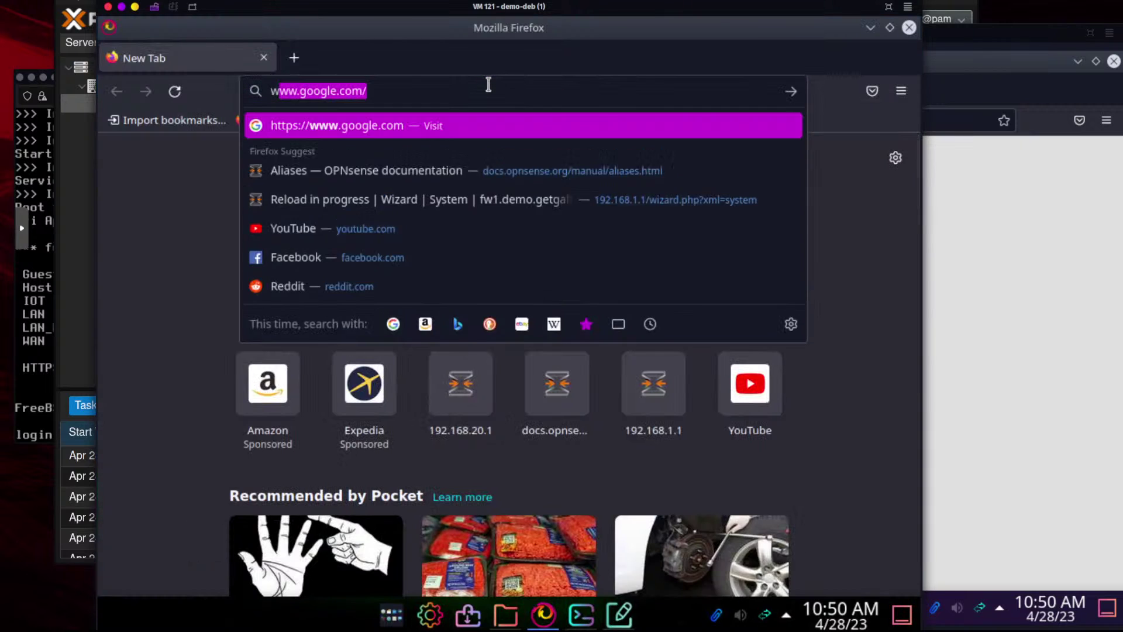
pyautogui.press('Return')
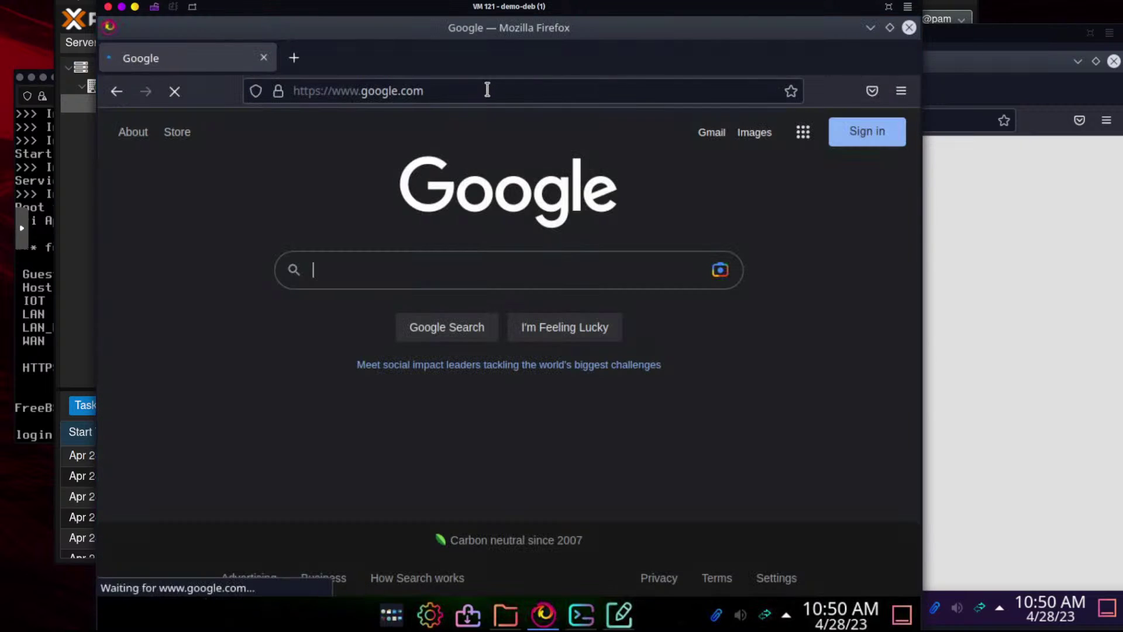
pyautogui.click(500, 94)
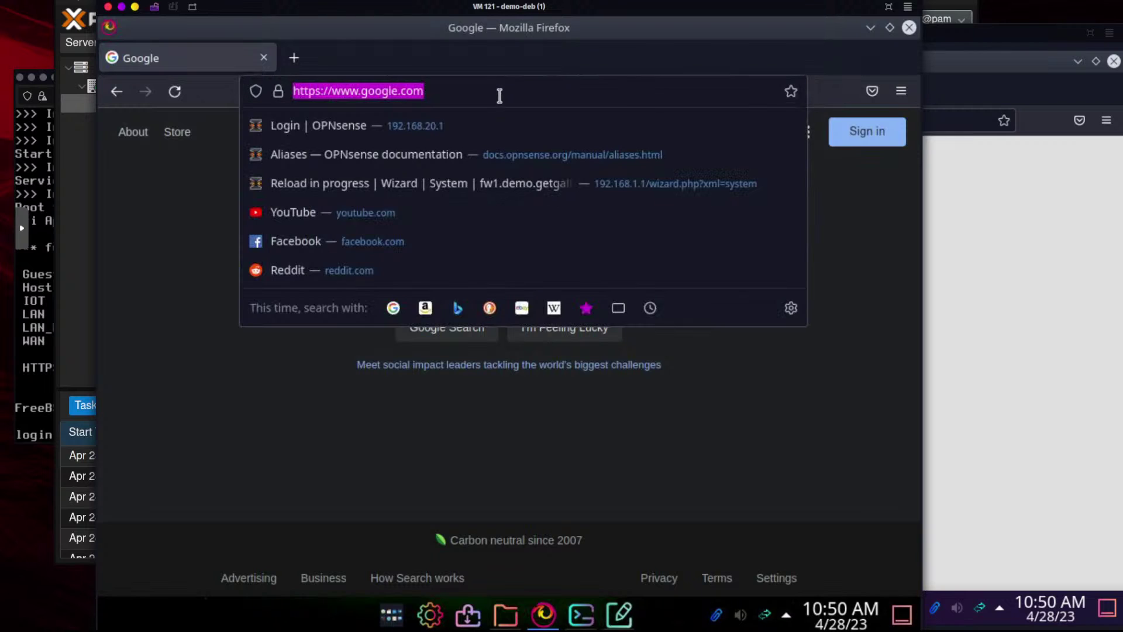
pyautogui.click(908, 265)
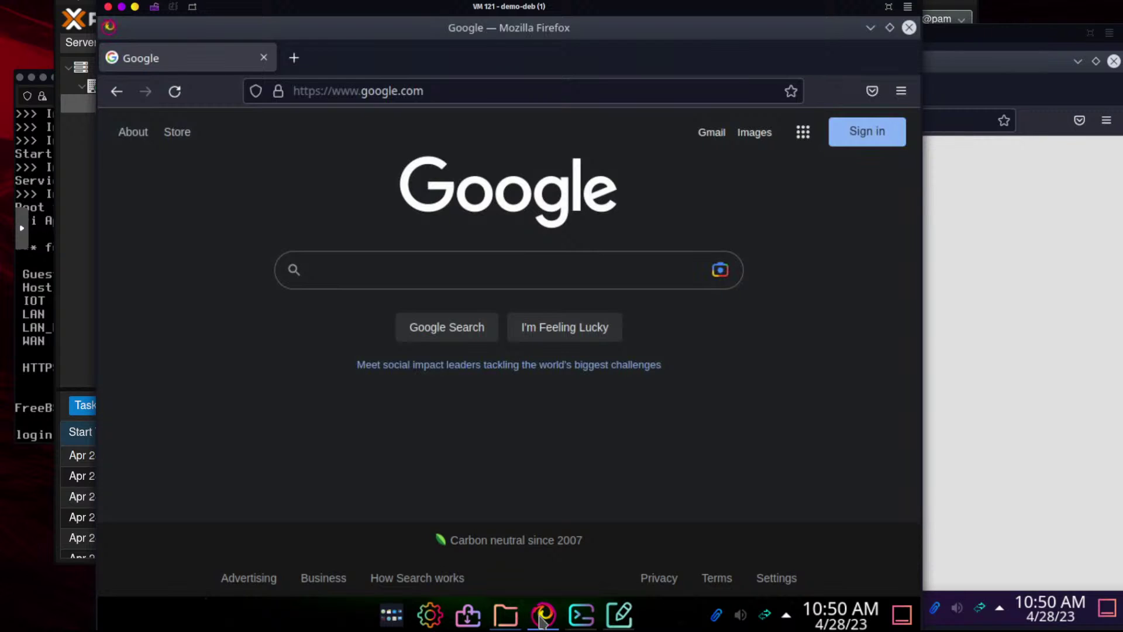
pyautogui.click(901, 91)
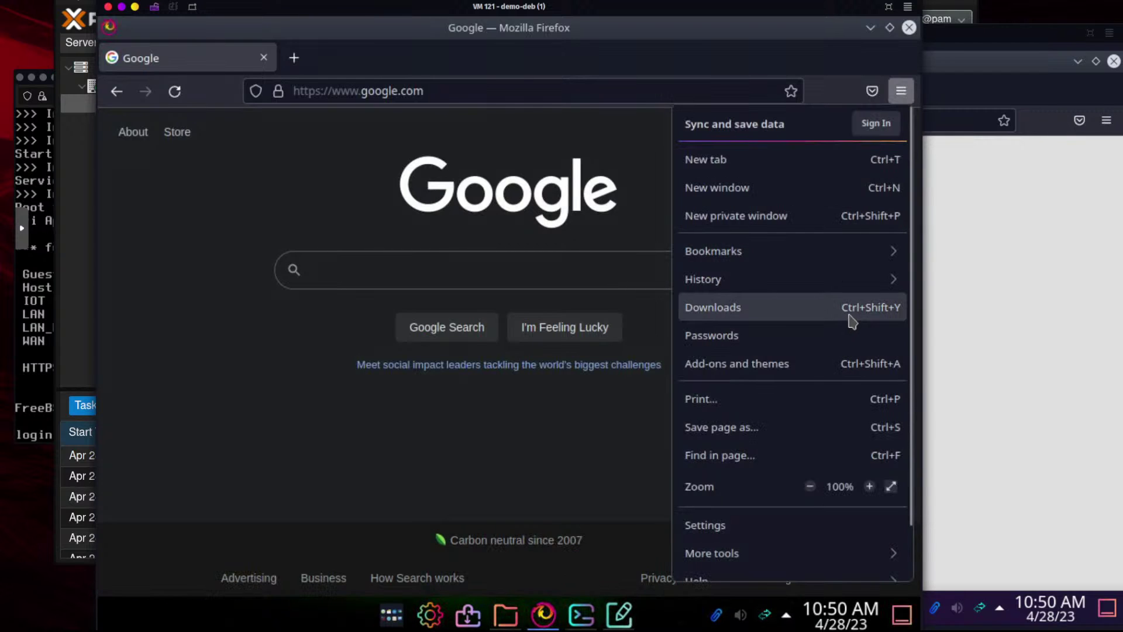
# Uncheck Enable DNS over HTTPS in Firefox's Network Settings, confirm with OK, and close Settings
pyautogui.click(738, 525)
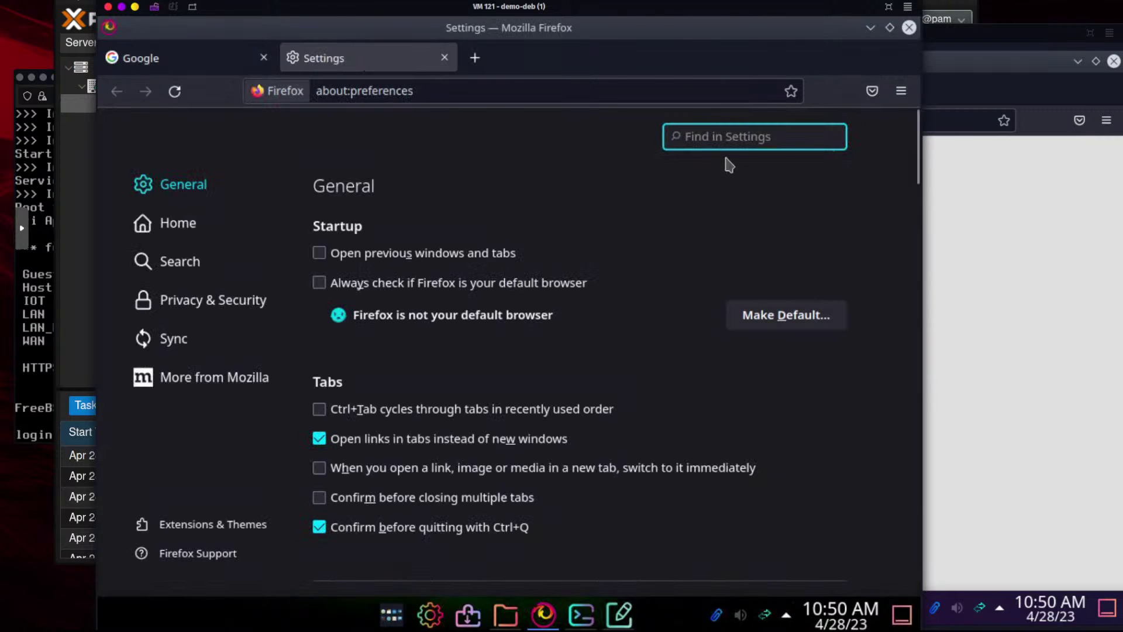
pyautogui.write('ssl')
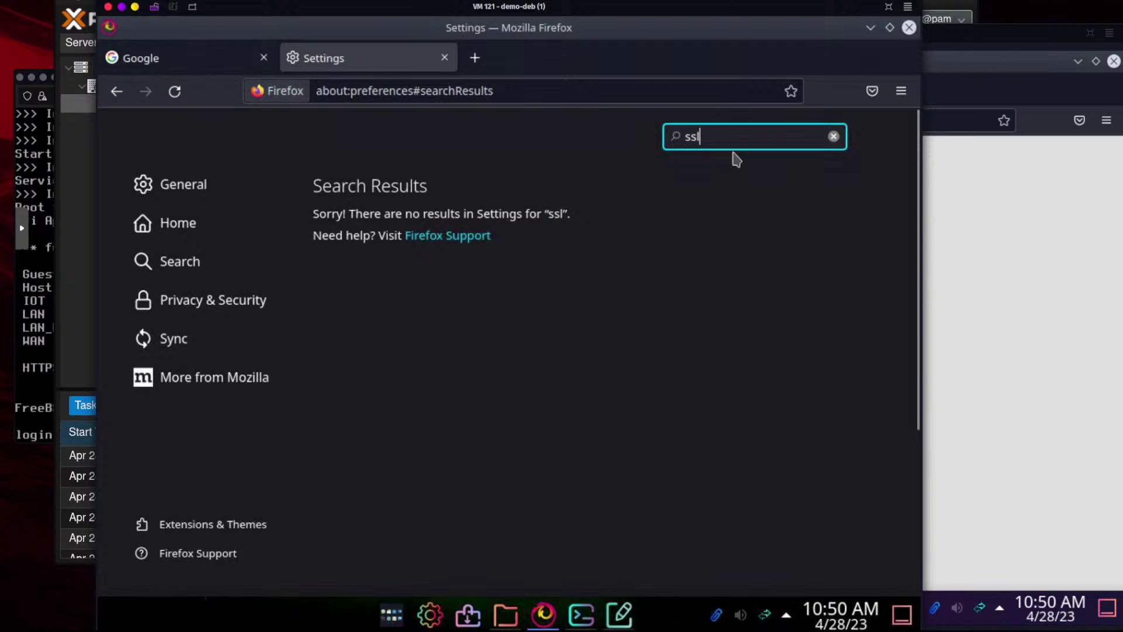
pyautogui.press('BackSpace')
pyautogui.press('BackSpace')
pyautogui.press('BackSpace')
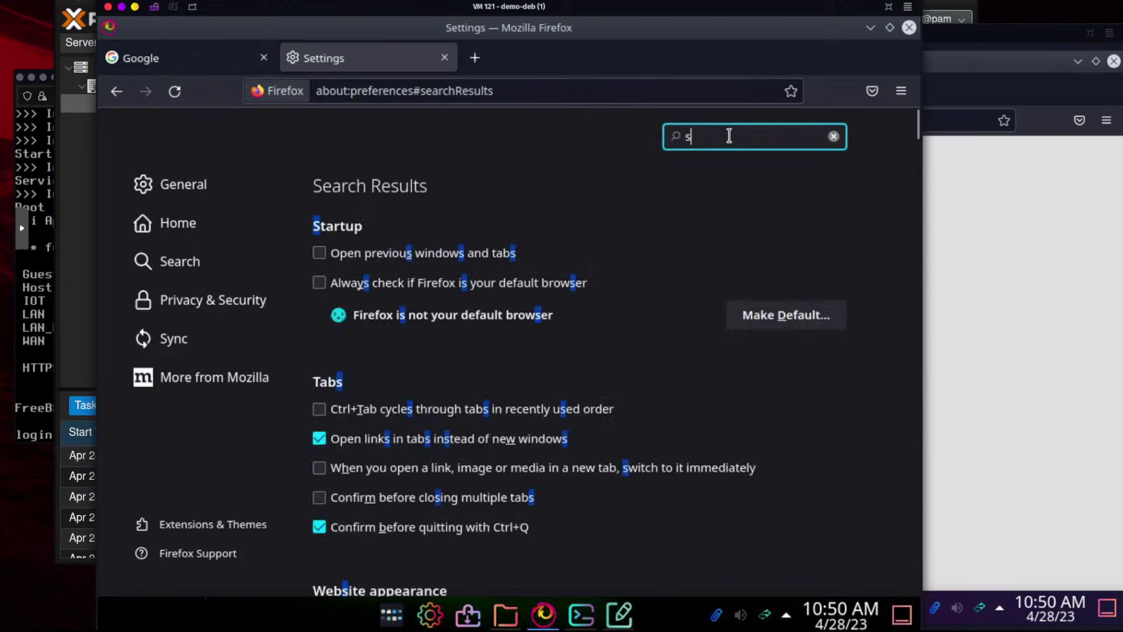
pyautogui.write('sec')
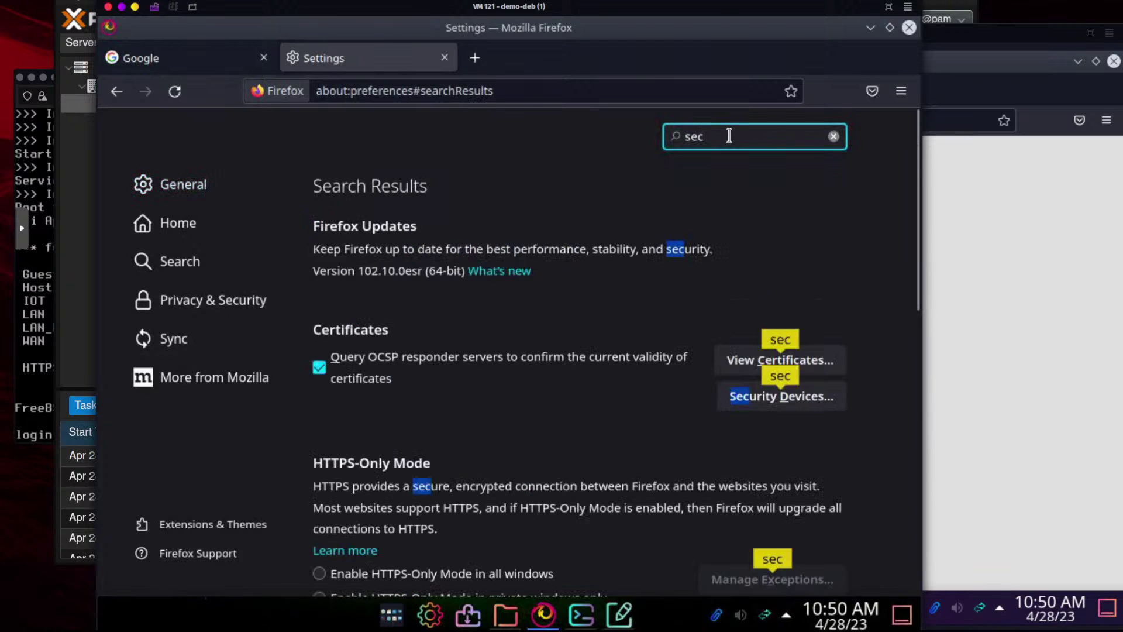
pyautogui.press('BackSpace')
pyautogui.press('BackSpace')
pyautogui.press('BackSpace')
pyautogui.write('dn')
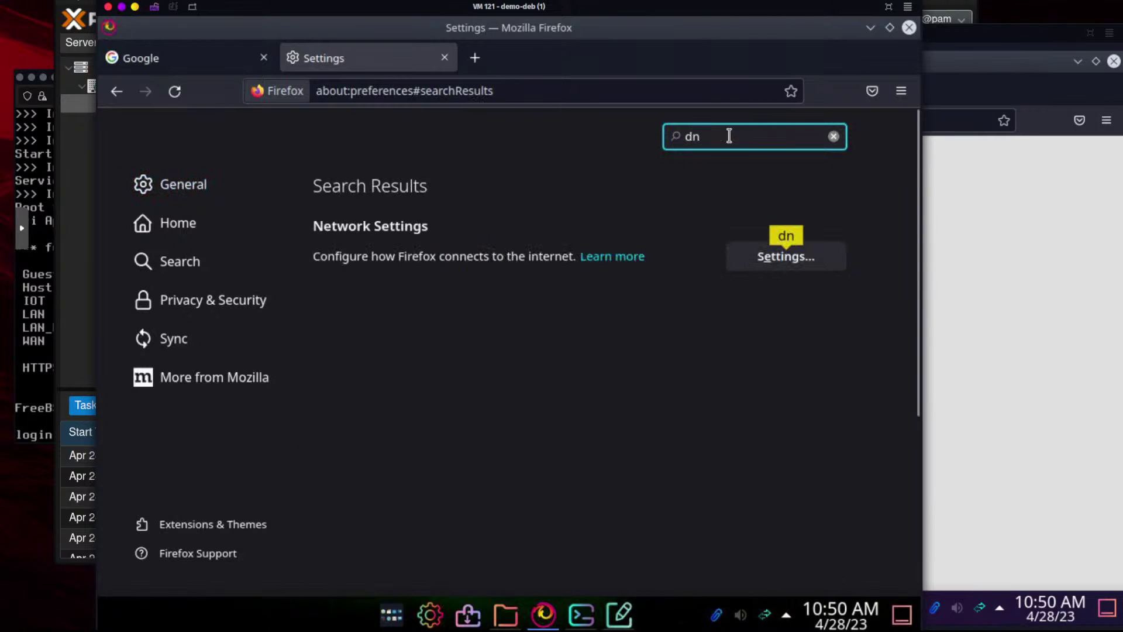
pyautogui.click(802, 261)
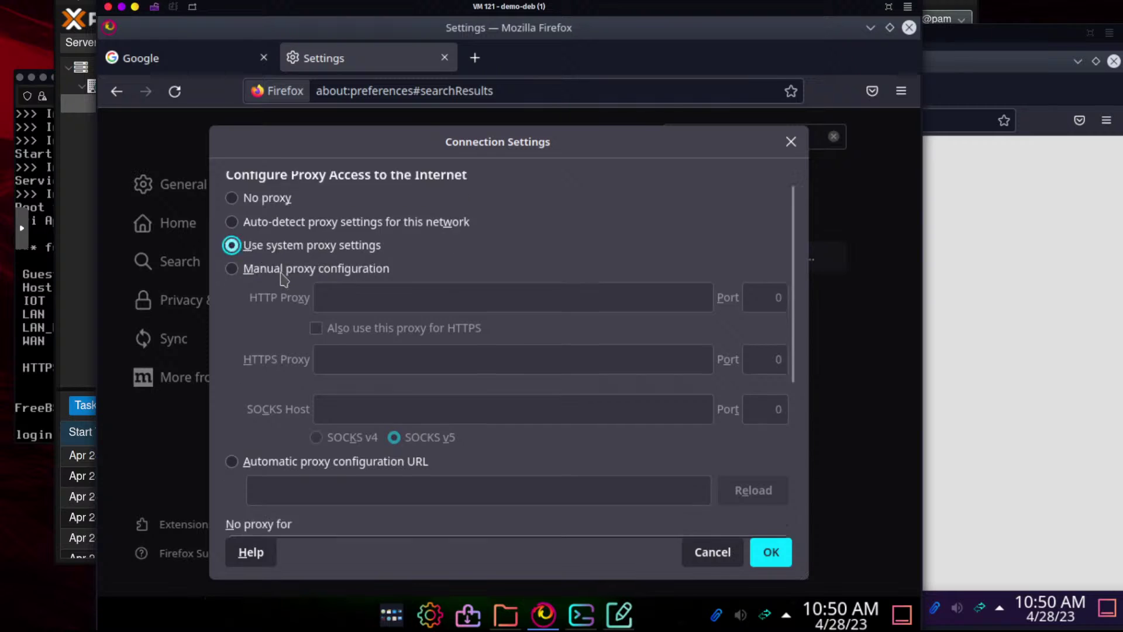
pyautogui.scroll(-5, 281, 279)
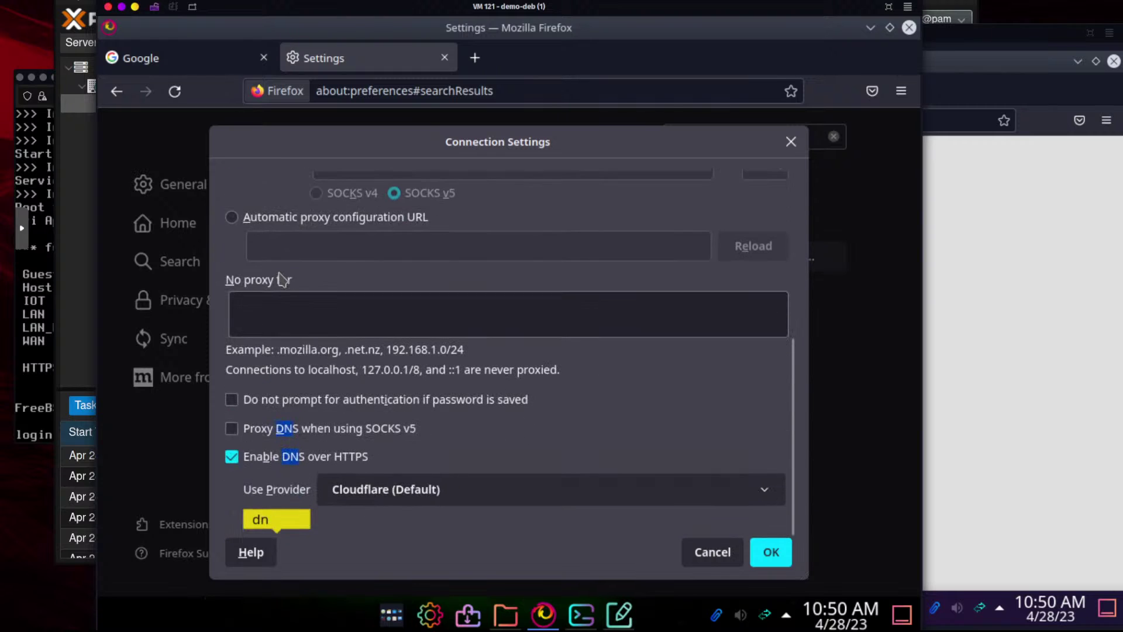
pyautogui.click(236, 459)
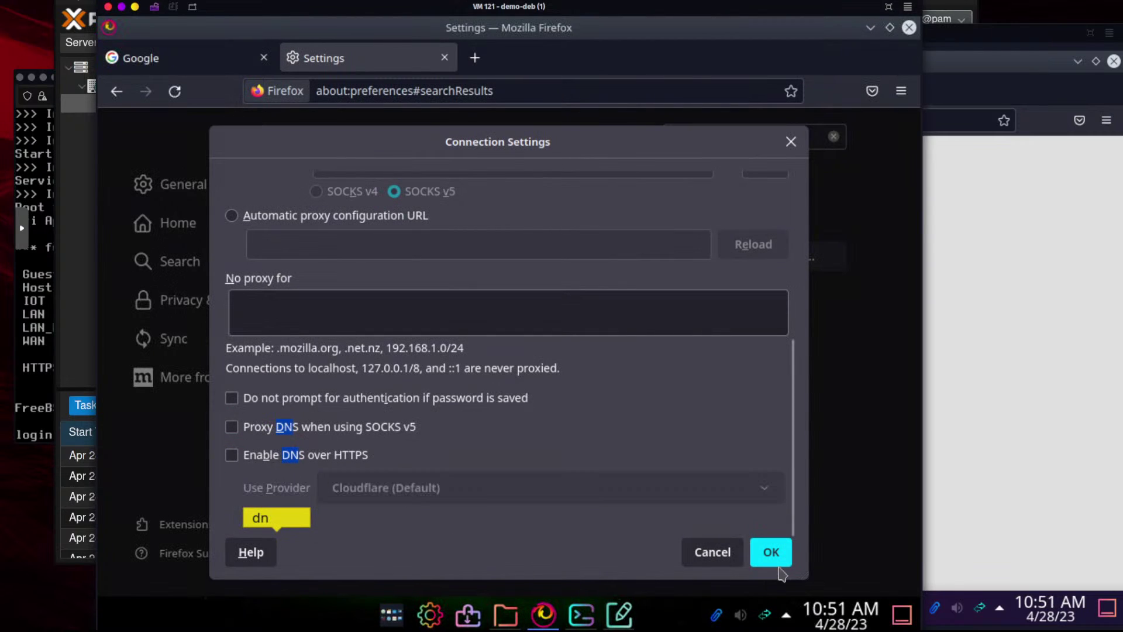
pyautogui.click(761, 555)
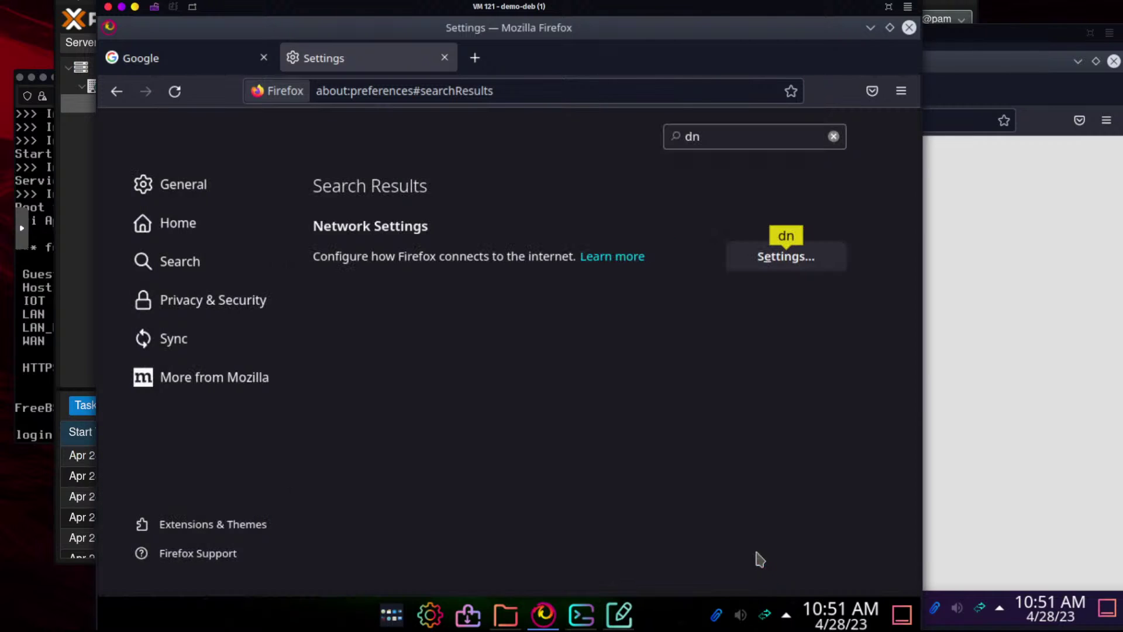
pyautogui.click(445, 57)
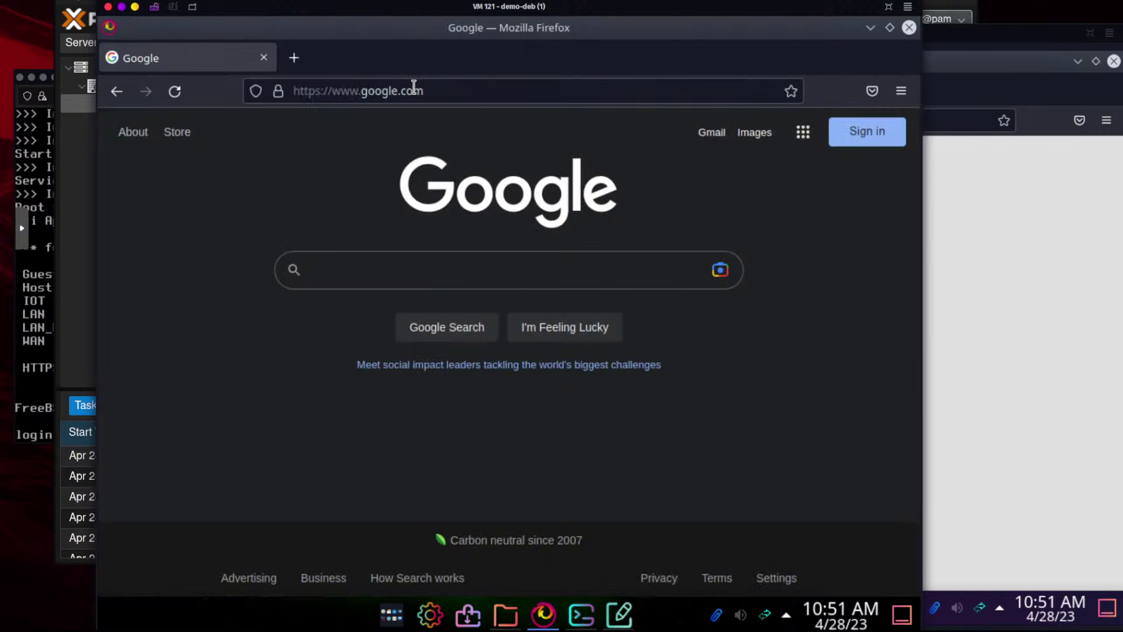
# Reload the Google homepage and open Google Meet from the Google apps grid
pyautogui.click(477, 91)
pyautogui.press('Return')
pyautogui.click(514, 91)
pyautogui.click(880, 256)
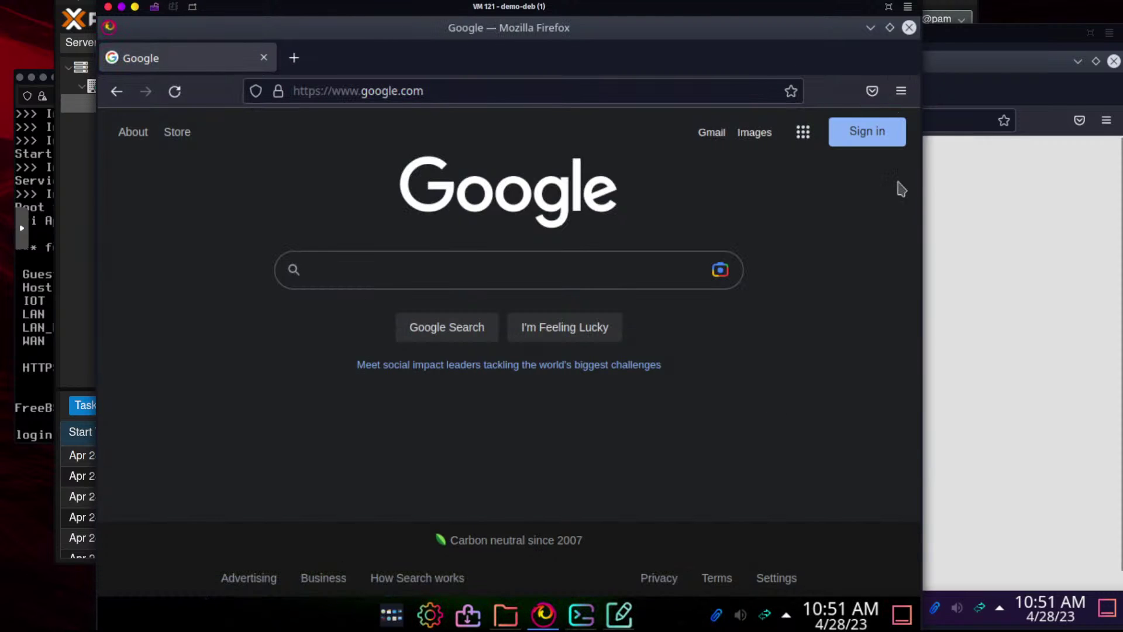
pyautogui.click(803, 131)
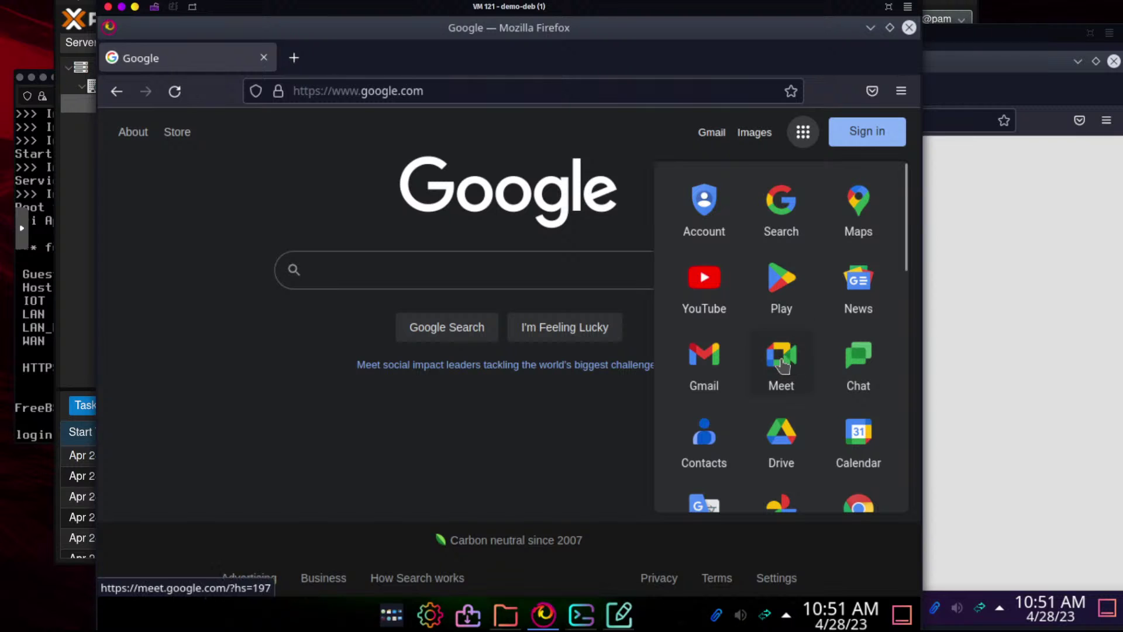
pyautogui.click(781, 360)
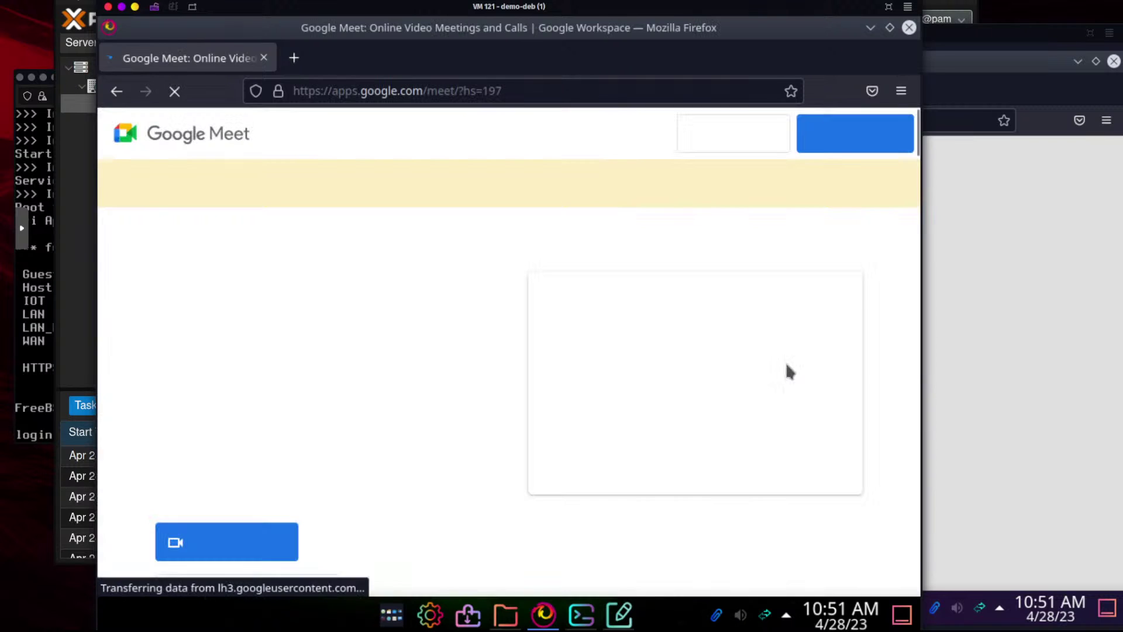
# Edit the Meet page address to add www, then cancel without navigating
pyautogui.click(360, 91)
pyautogui.click(368, 91)
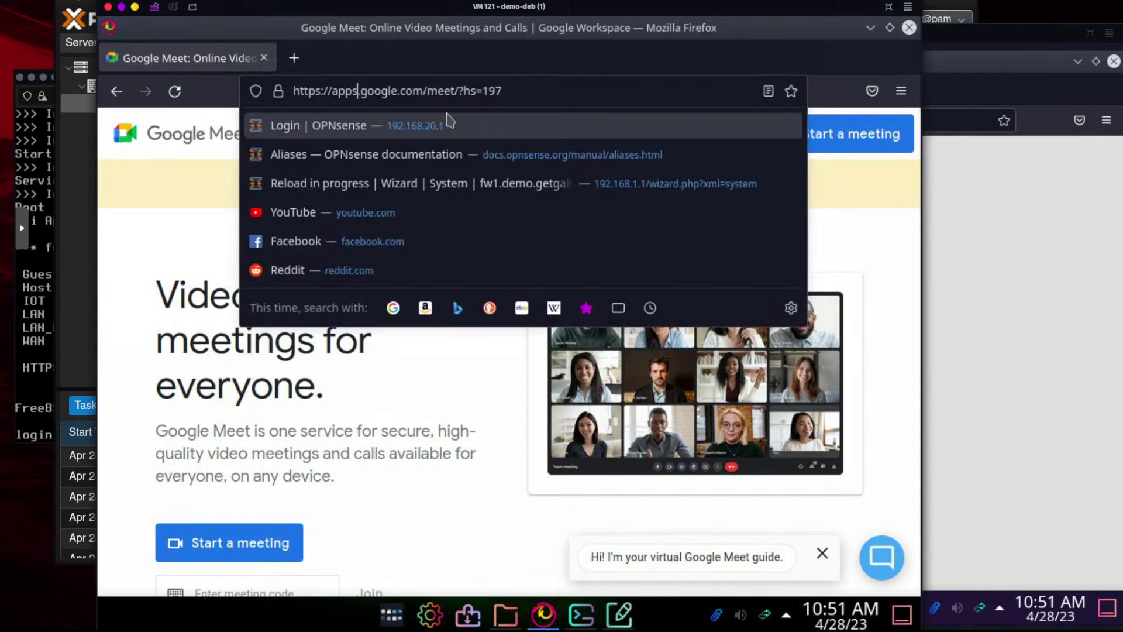
pyautogui.press('BackSpace')
pyautogui.press('BackSpace')
pyautogui.press('BackSpace')
pyautogui.press('BackSpace')
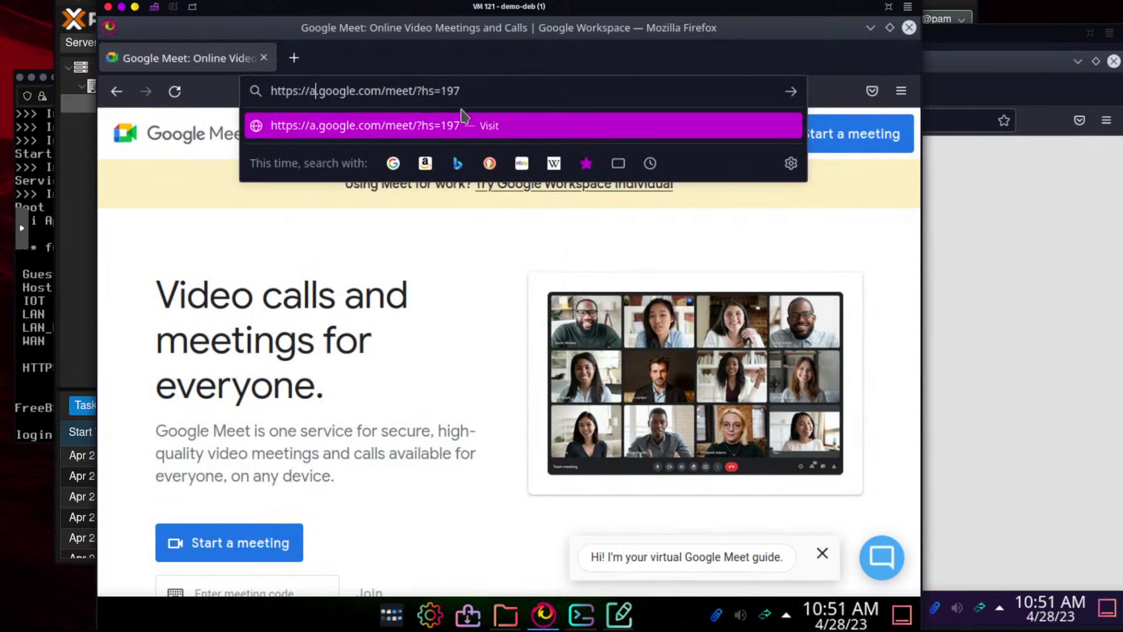
pyautogui.write('www')
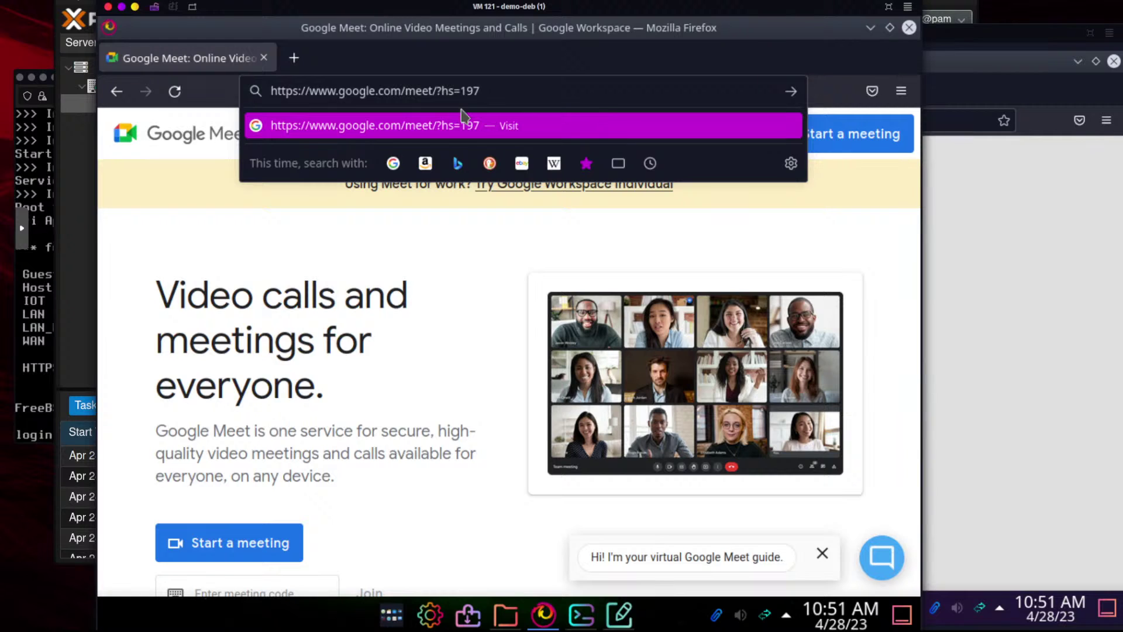
pyautogui.press('Escape')
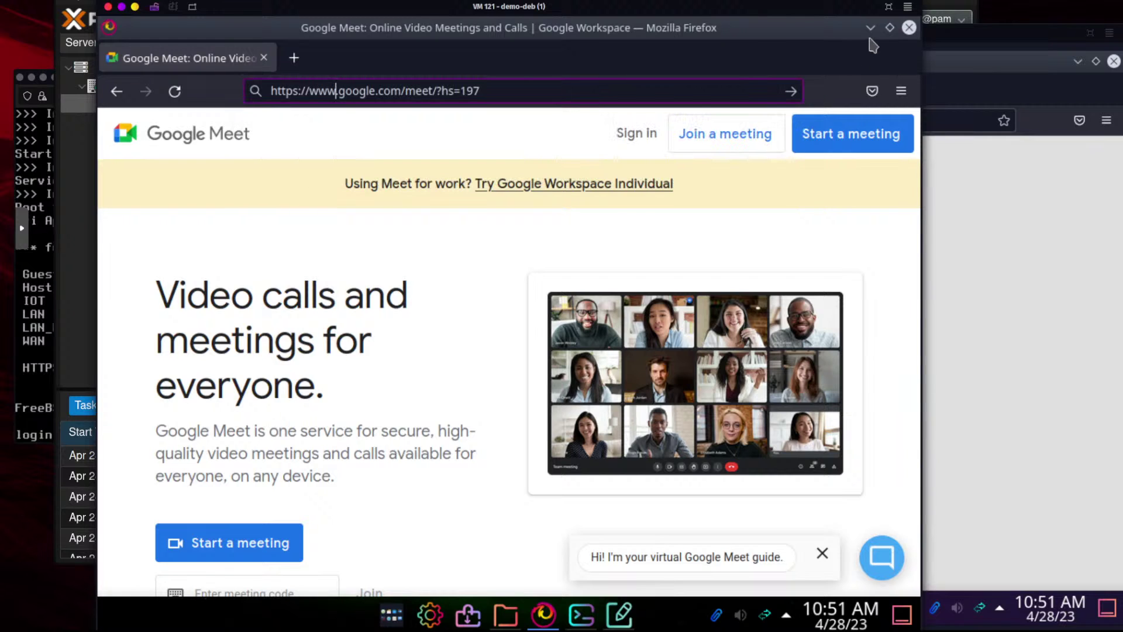
# Restore the Google Meet window and begin replacing the address with the OPNsense IP
pyautogui.click(870, 29)
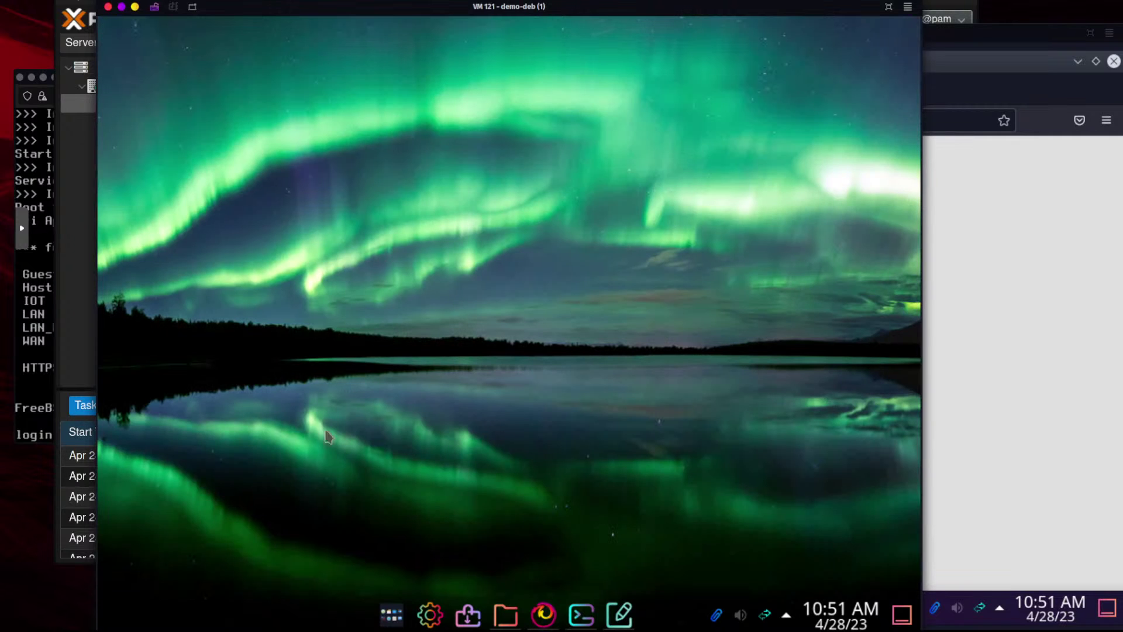
pyautogui.click(543, 614)
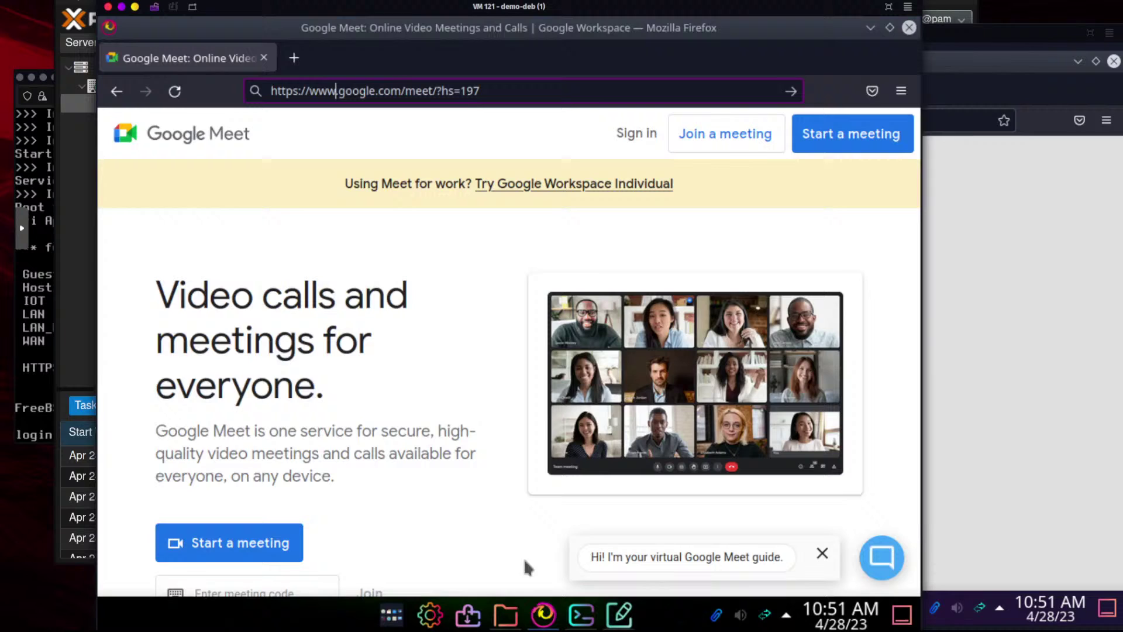
pyautogui.click(494, 91)
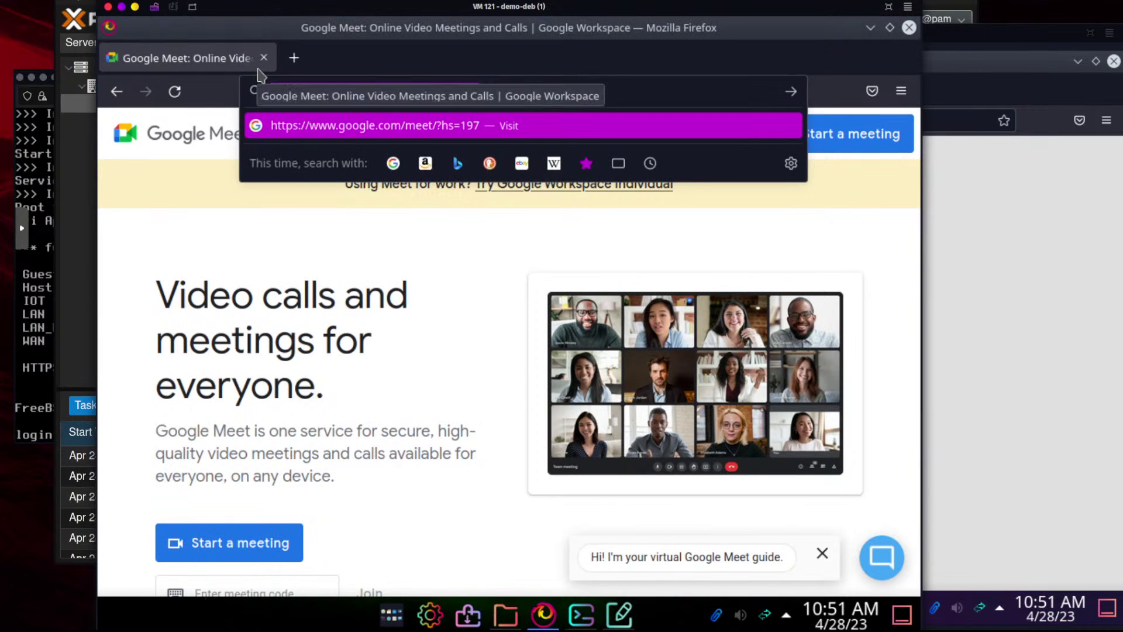
pyautogui.write('172')
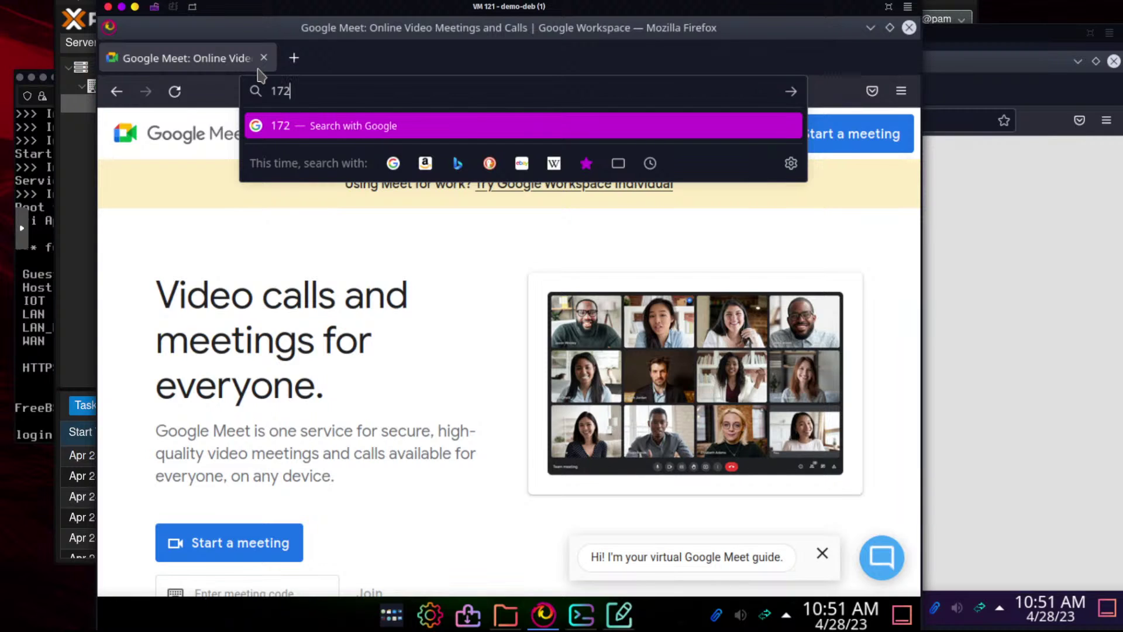
pyautogui.press('BackSpace')
pyautogui.press('BackSpace')
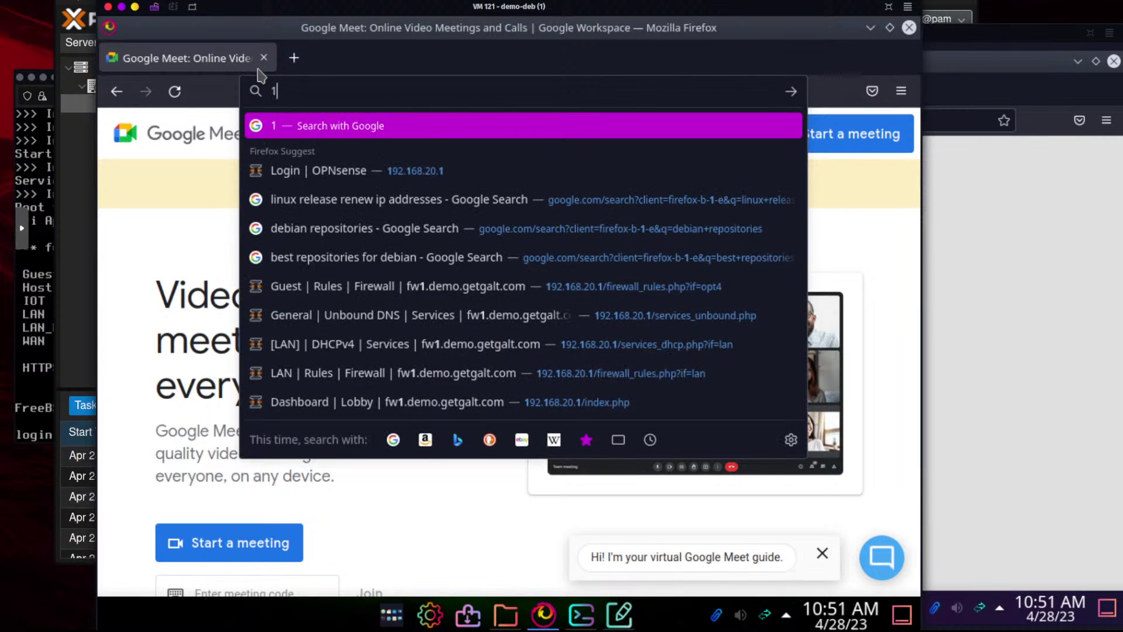
# Log in to OPNsense at 192.168.20.1 and open the Google alias under Firewall > Aliases
pyautogui.click(331, 169)
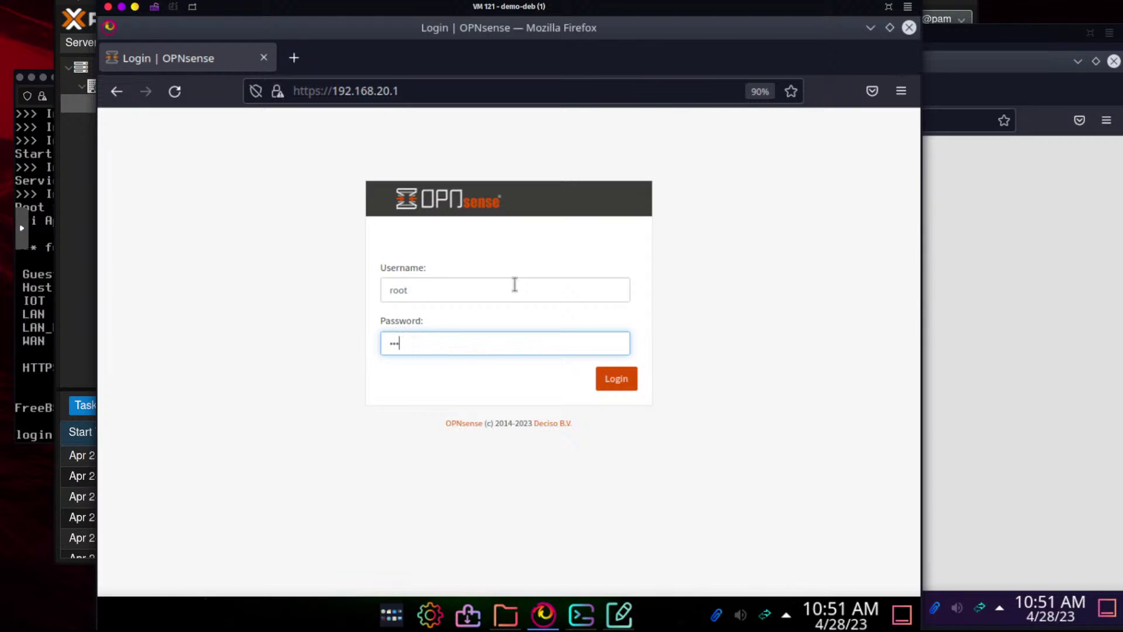
pyautogui.write('*****')
pyautogui.press('Return')
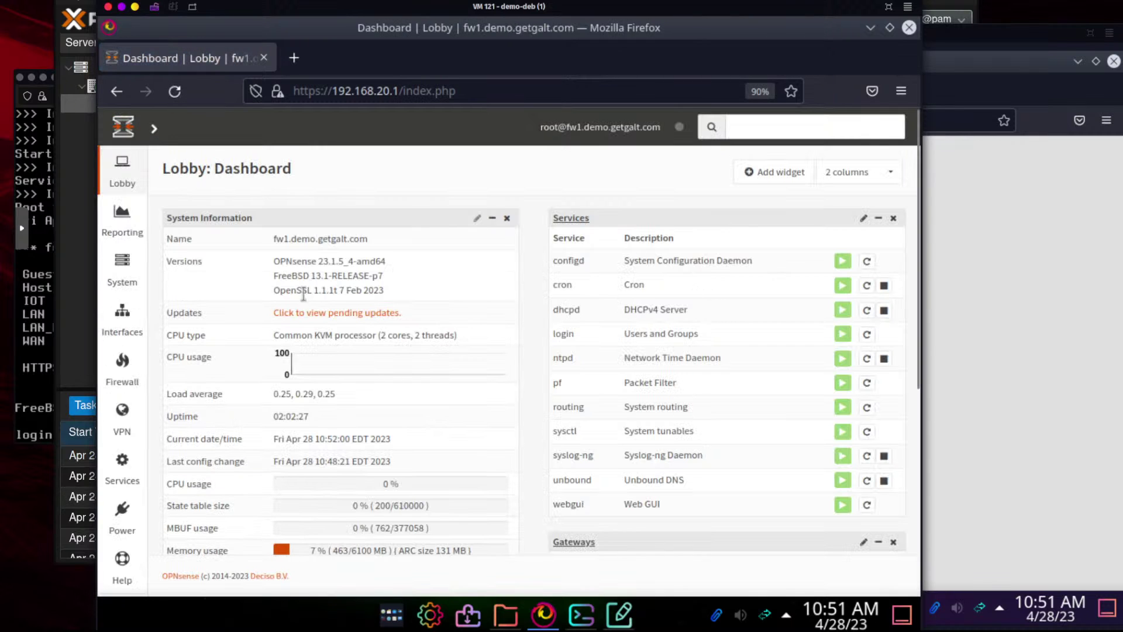
pyautogui.moveTo(122, 362)
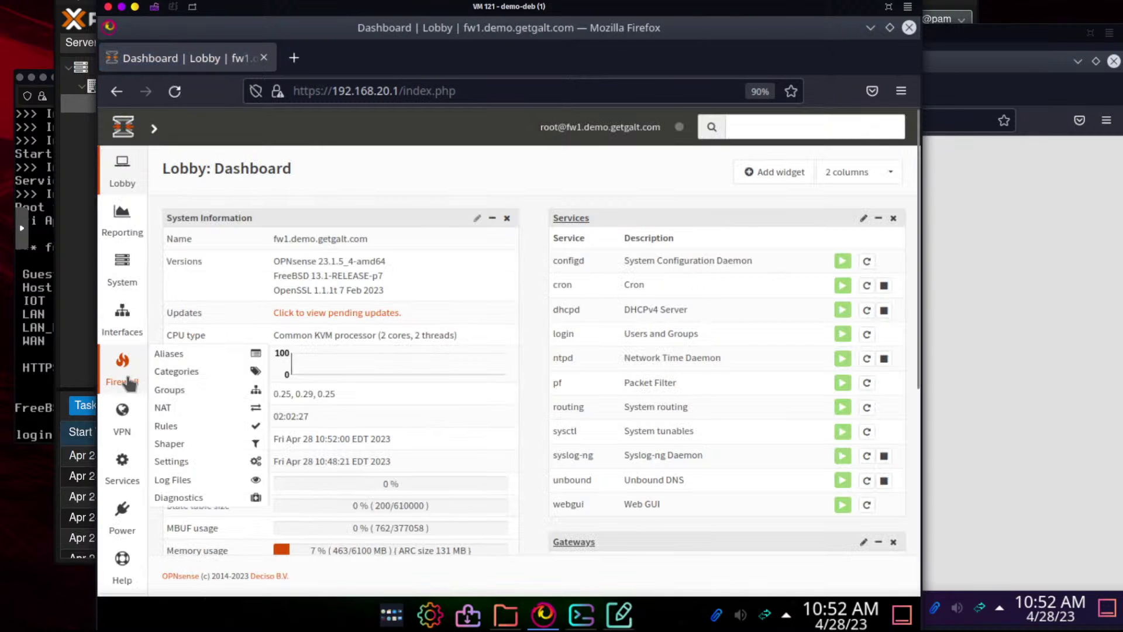
pyautogui.click(165, 354)
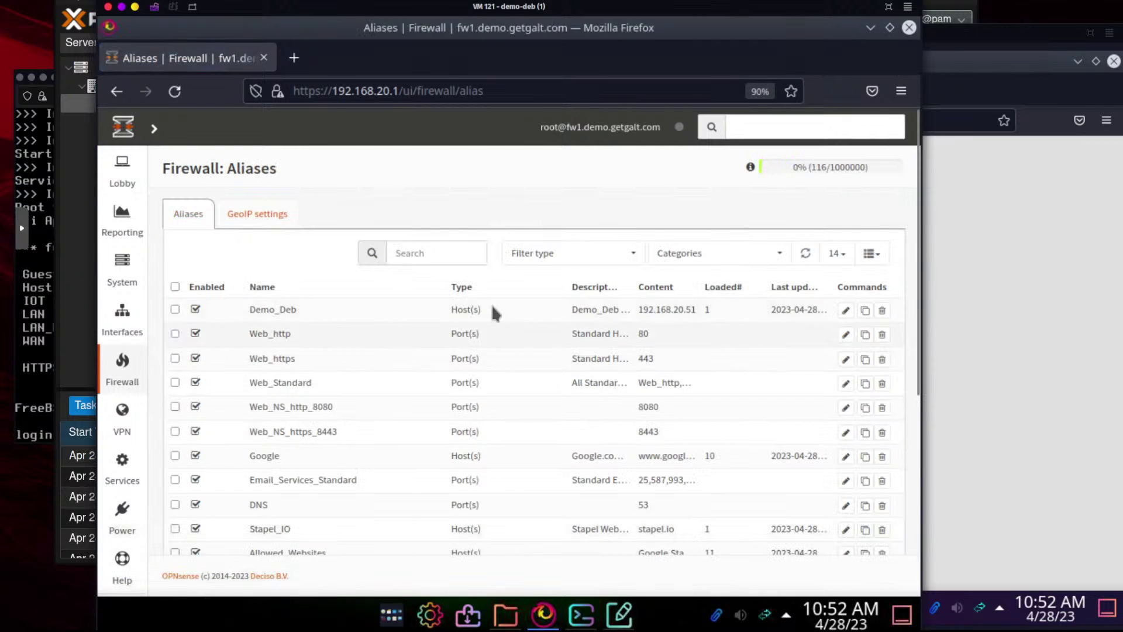
pyautogui.click(452, 252)
pyautogui.write('google')
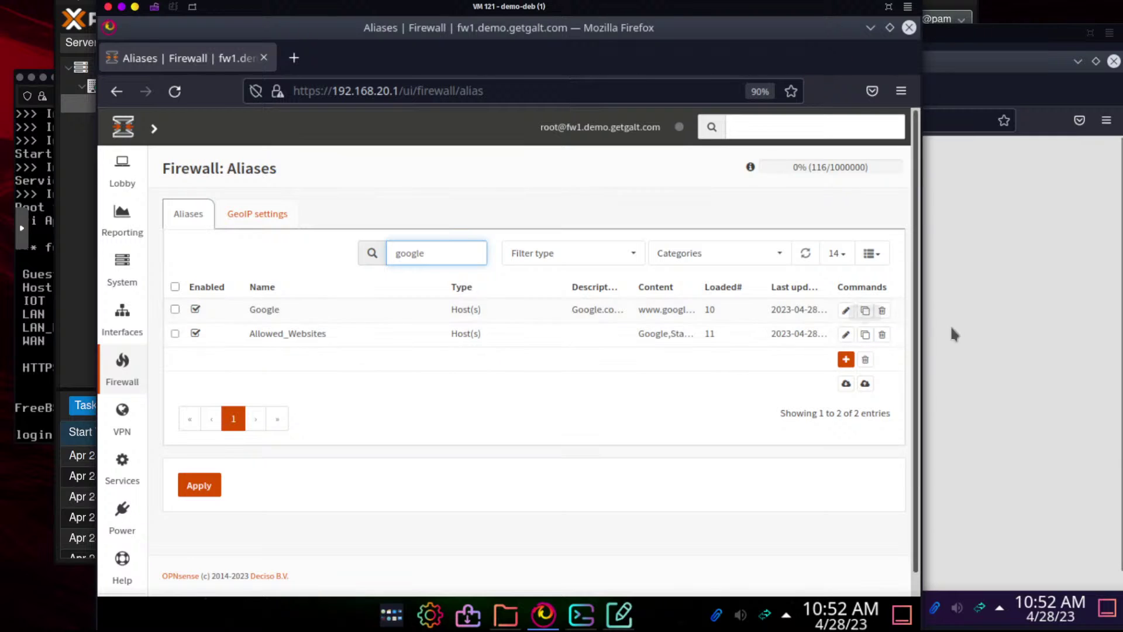
pyautogui.click(845, 315)
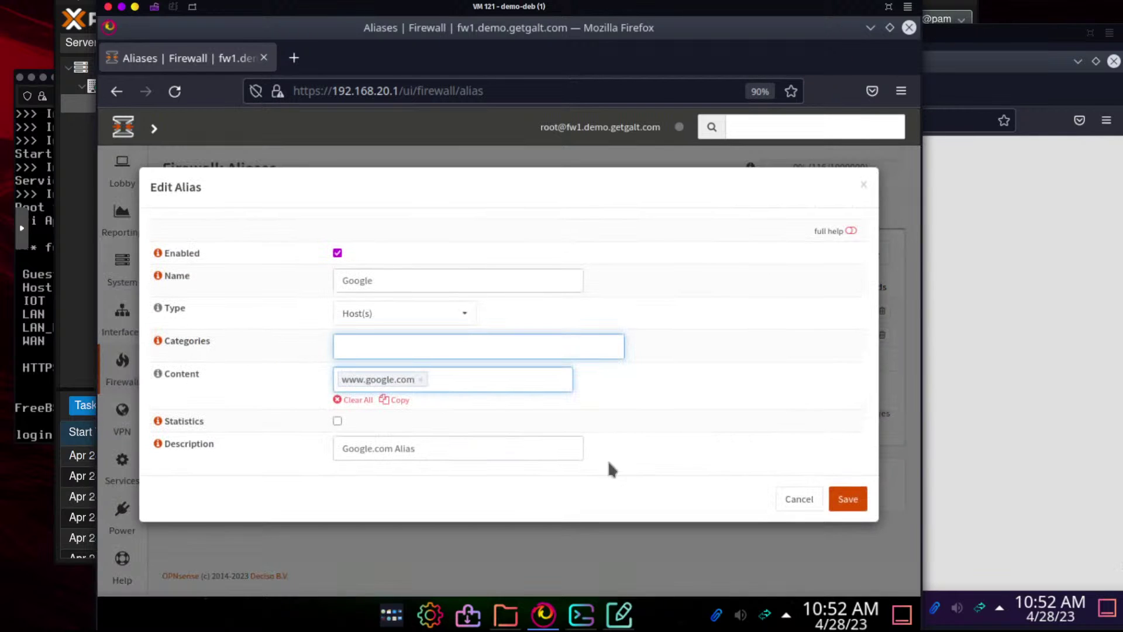
pyautogui.click(422, 380)
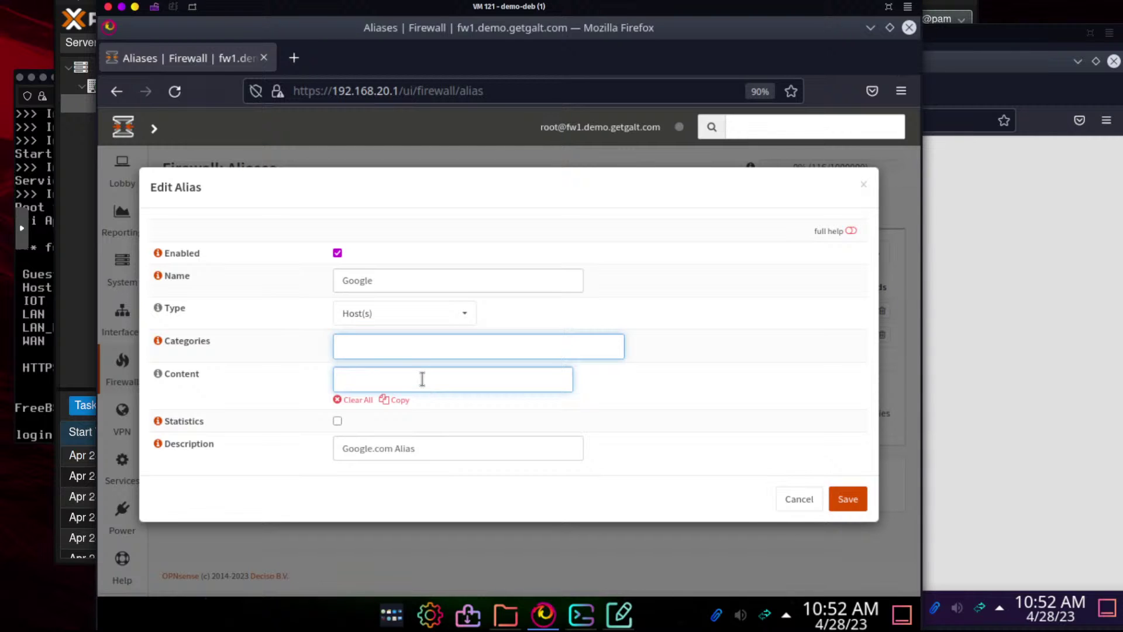
pyautogui.click(422, 379)
pyautogui.write('google')
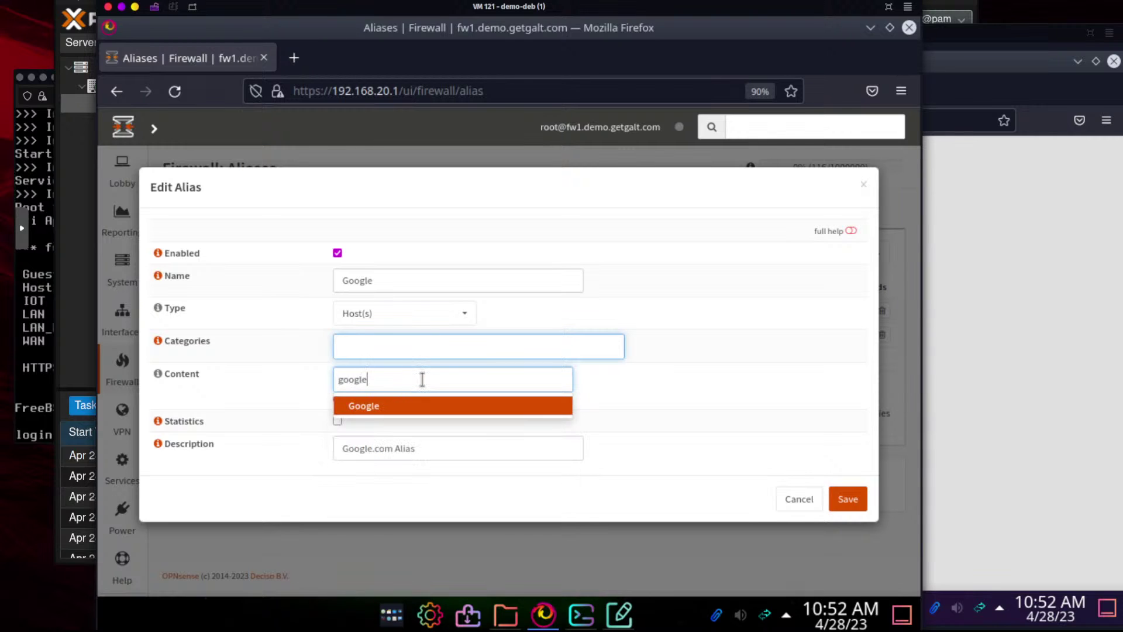
pyautogui.write('.com')
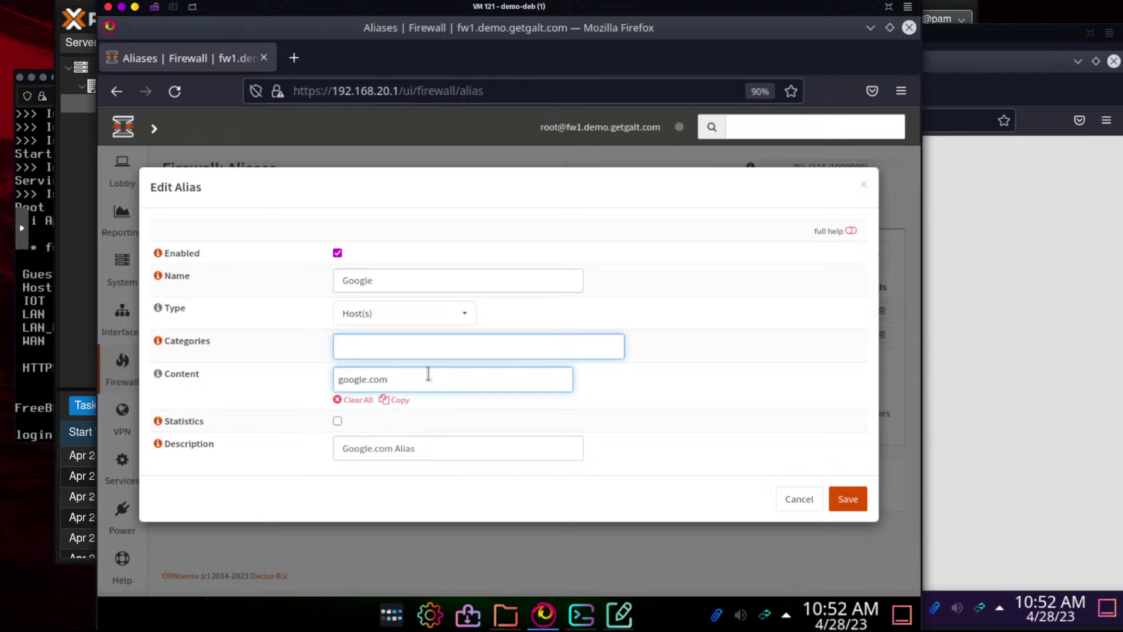
pyautogui.press('Return')
pyautogui.click(845, 500)
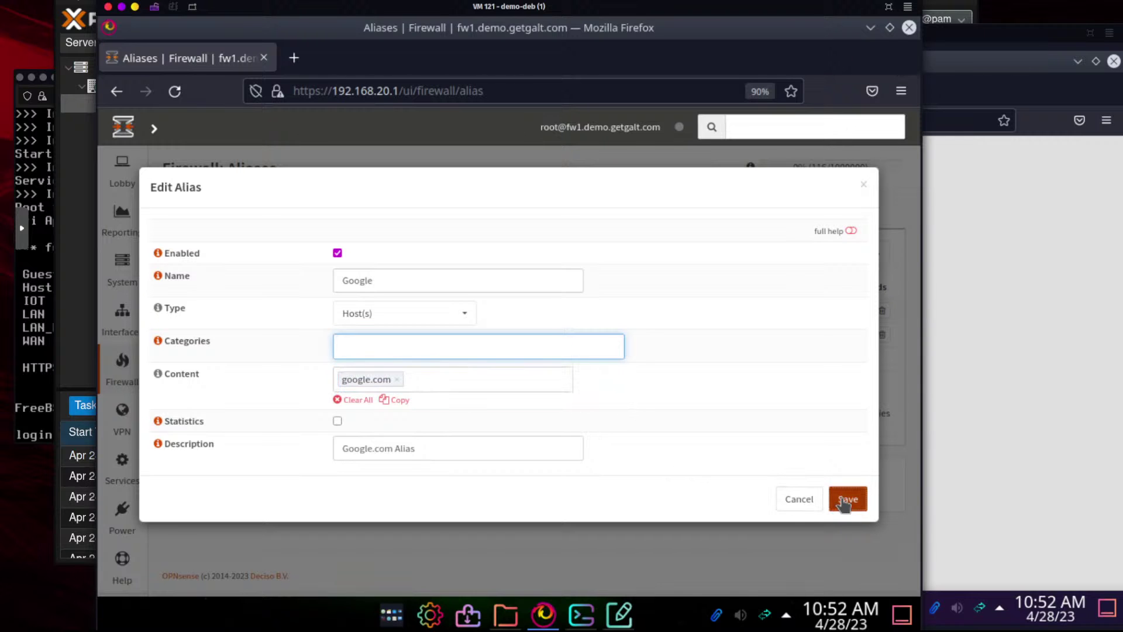
pyautogui.click(209, 537)
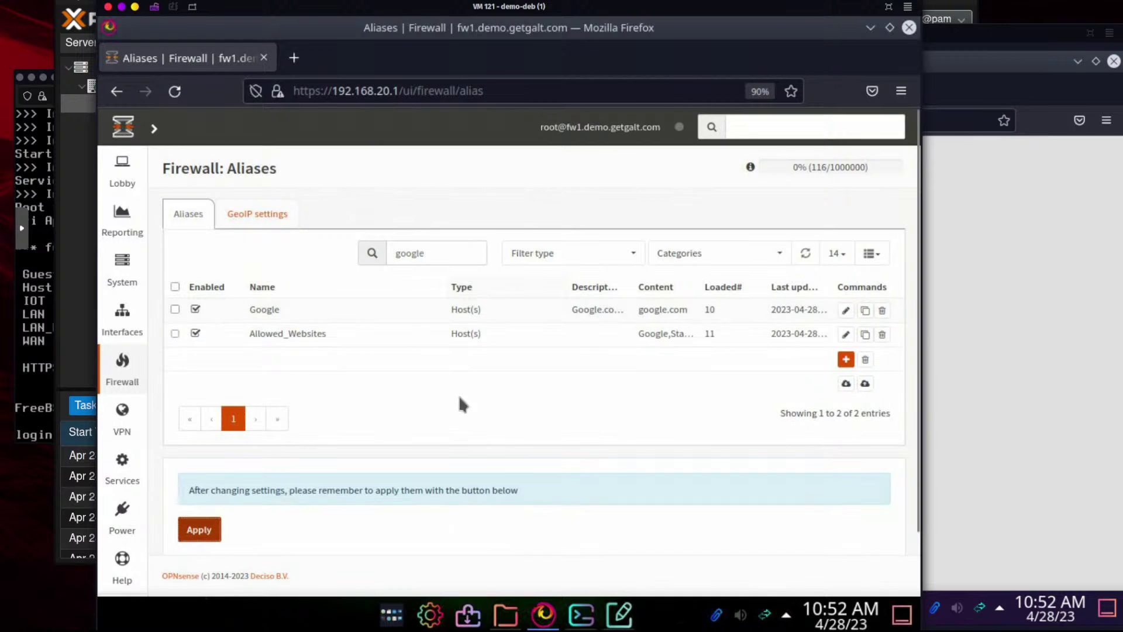
# Load meet.google.com in a new tab, then return to Aliases and select the google.com entry
pyautogui.click(545, 622)
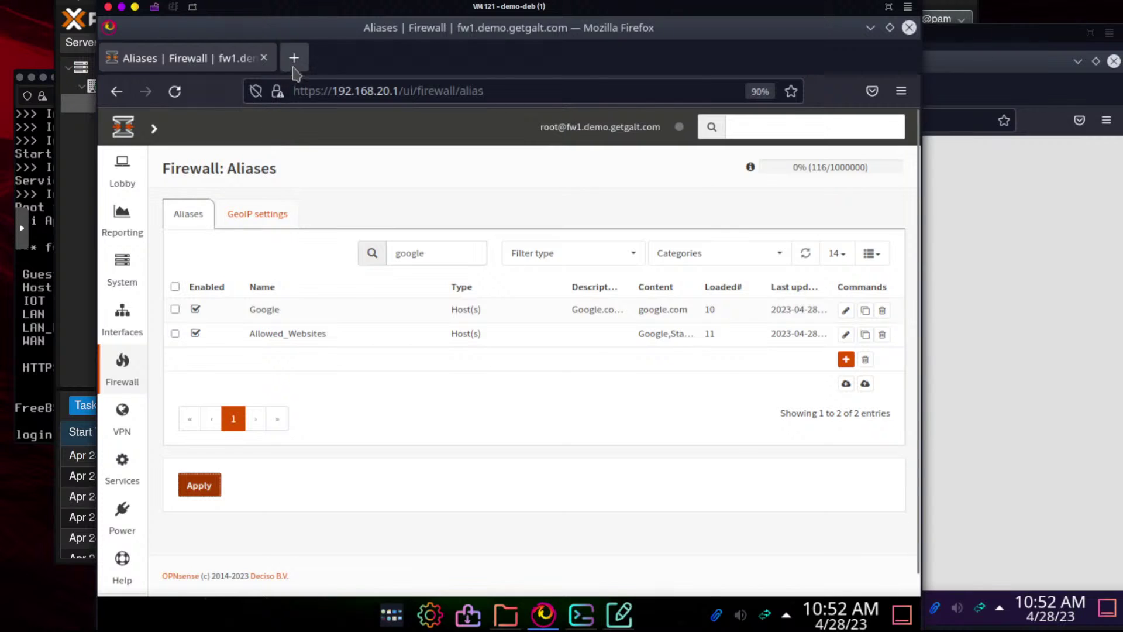
pyautogui.click(293, 58)
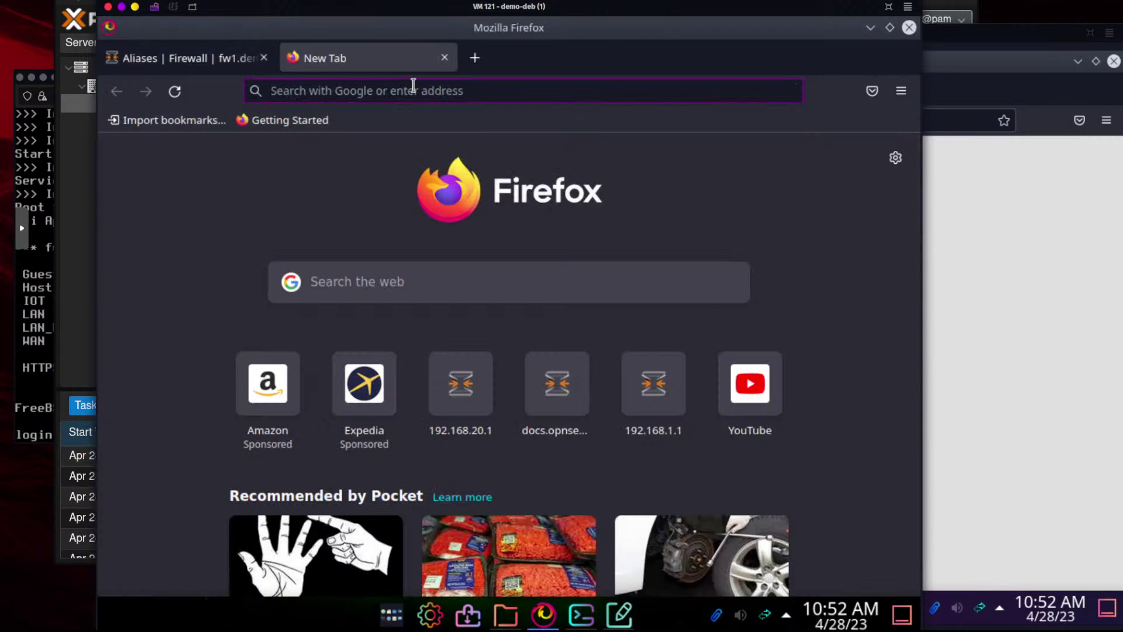
pyautogui.write('gmail')
pyautogui.press('BackSpace')
pyautogui.press('BackSpace')
pyautogui.press('BackSpace')
pyautogui.press('BackSpace')
pyautogui.press('BackSpace')
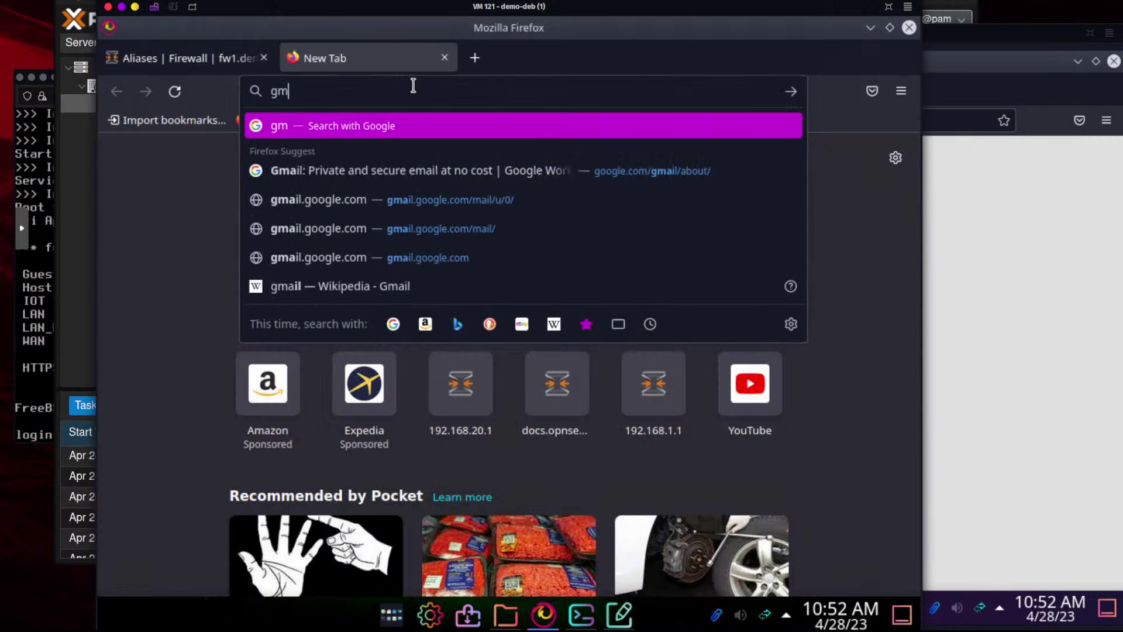
pyautogui.write('meet.')
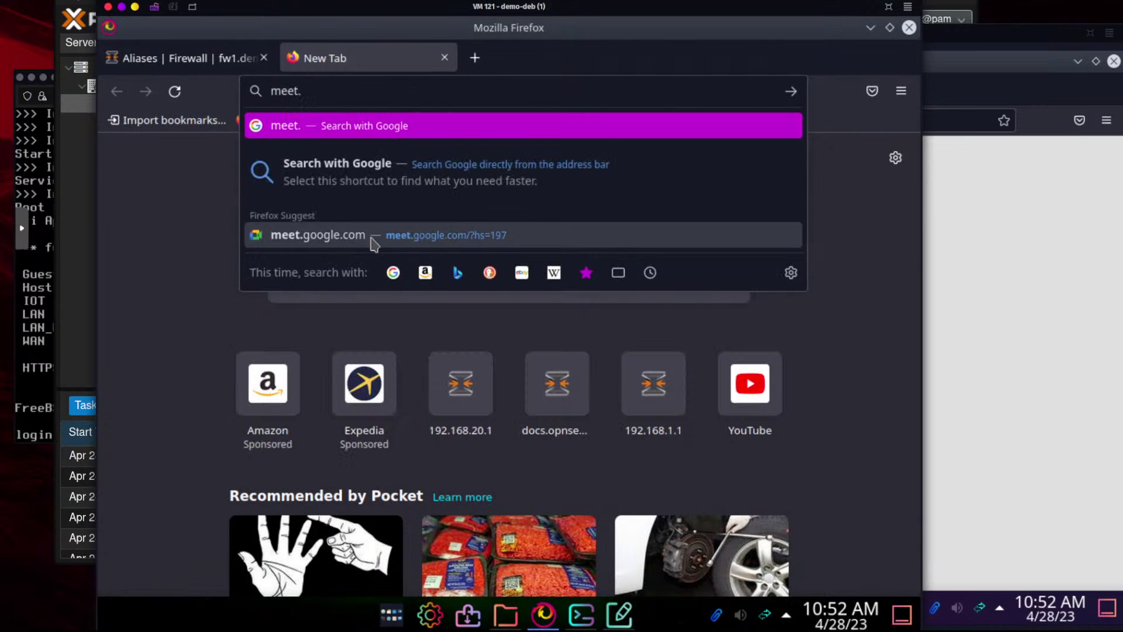
pyautogui.click(371, 237)
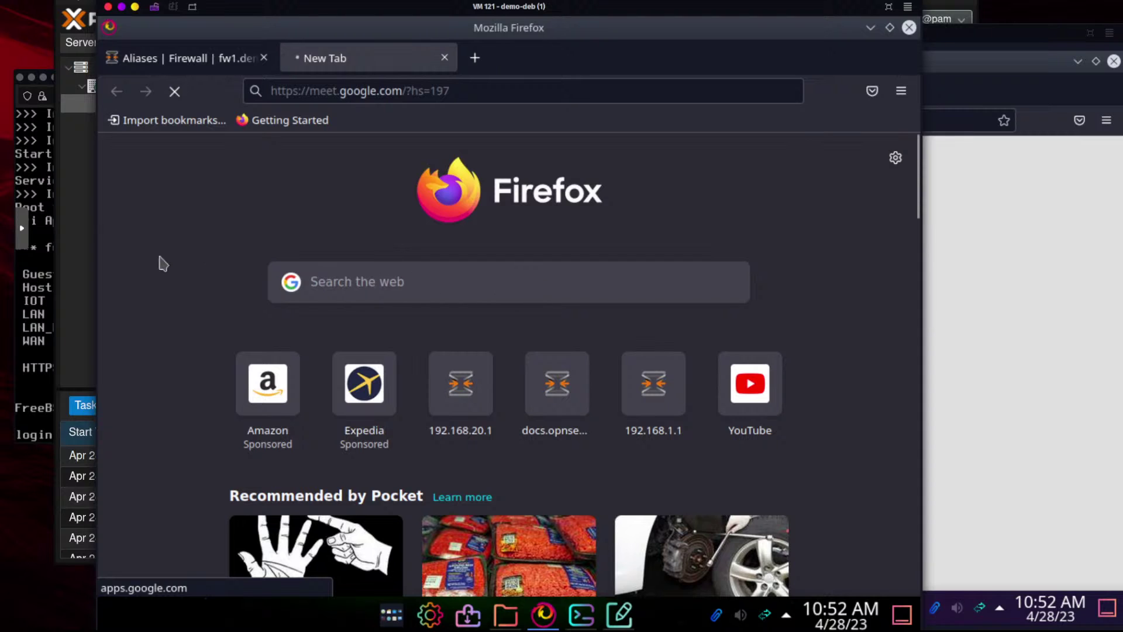
pyautogui.click(197, 57)
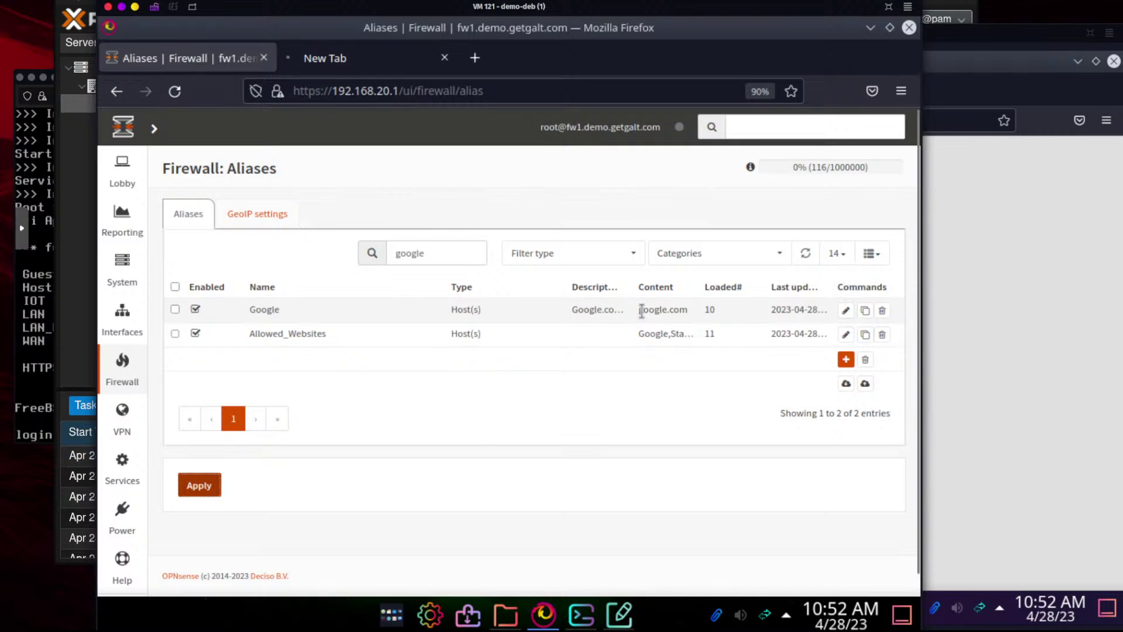
pyautogui.moveTo(638, 309); pyautogui.dragTo(688, 311)
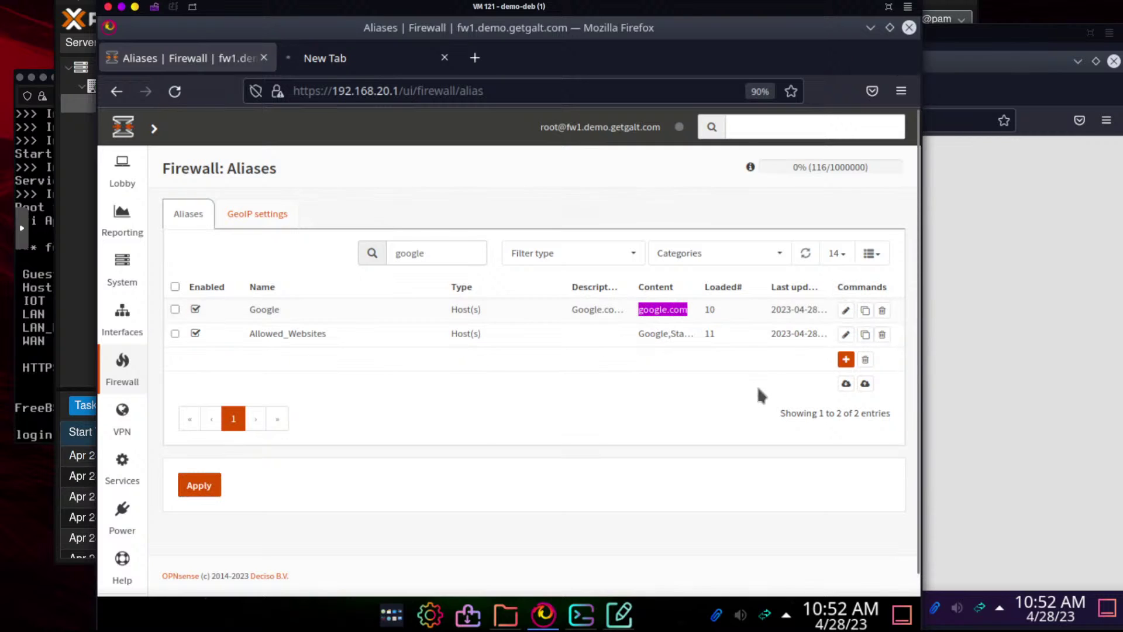